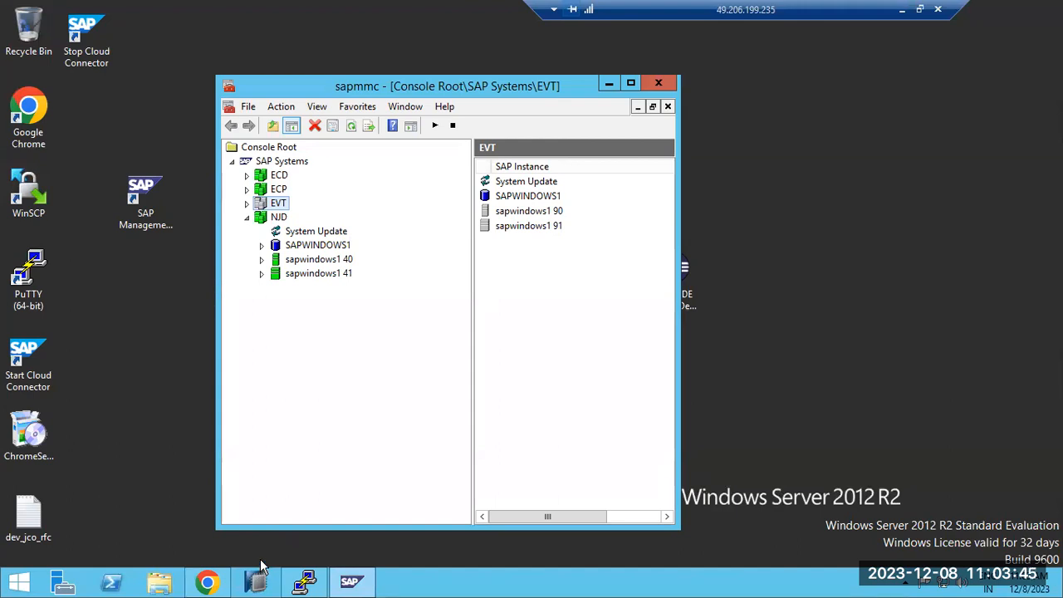
{"action": "left_click", "coordinate": [207, 581]}
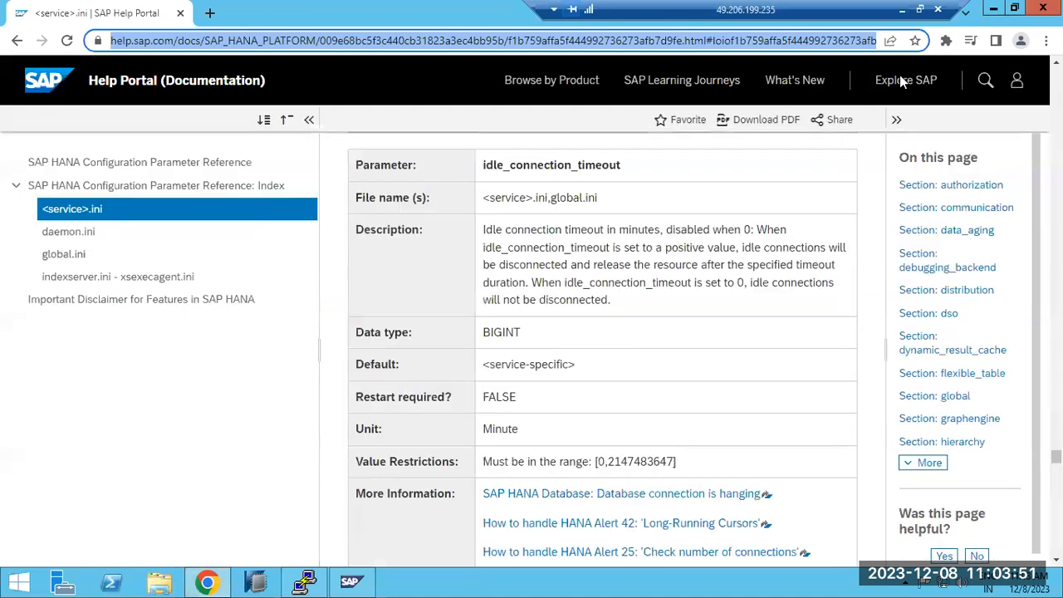
{"action": "left_click", "coordinate": [239, 38]}
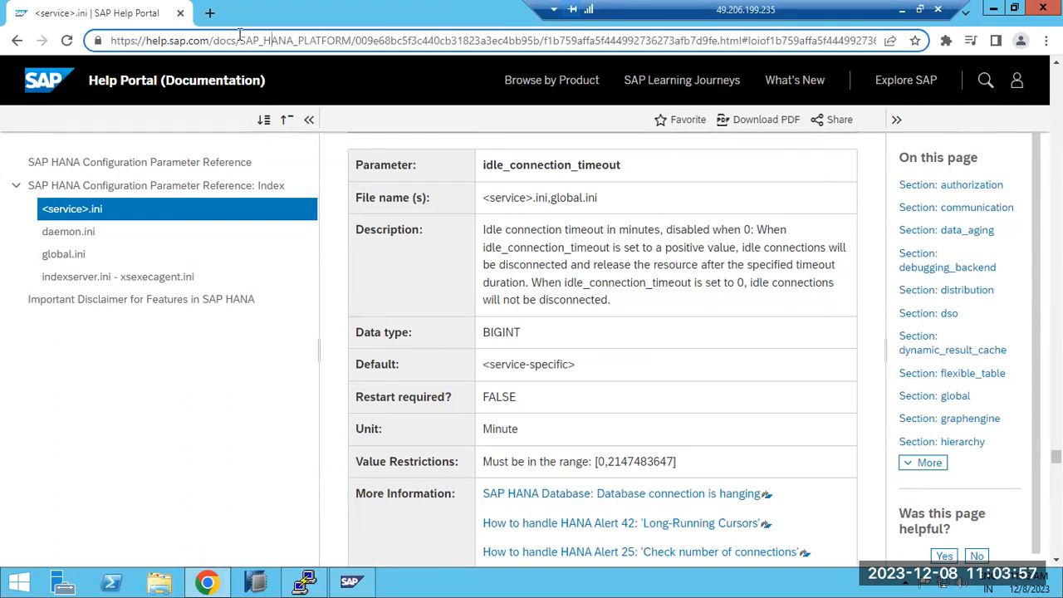
{"action": "key", "text": "ctrl+a"}
{"action": "type", "text": "https://"}
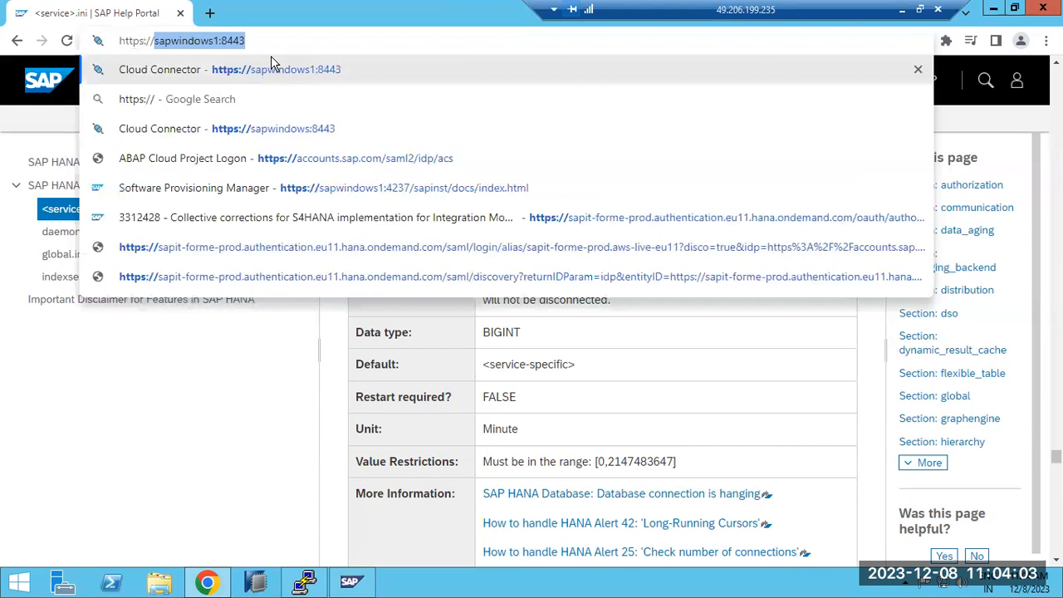
{"action": "type", "text": "sapsi"}
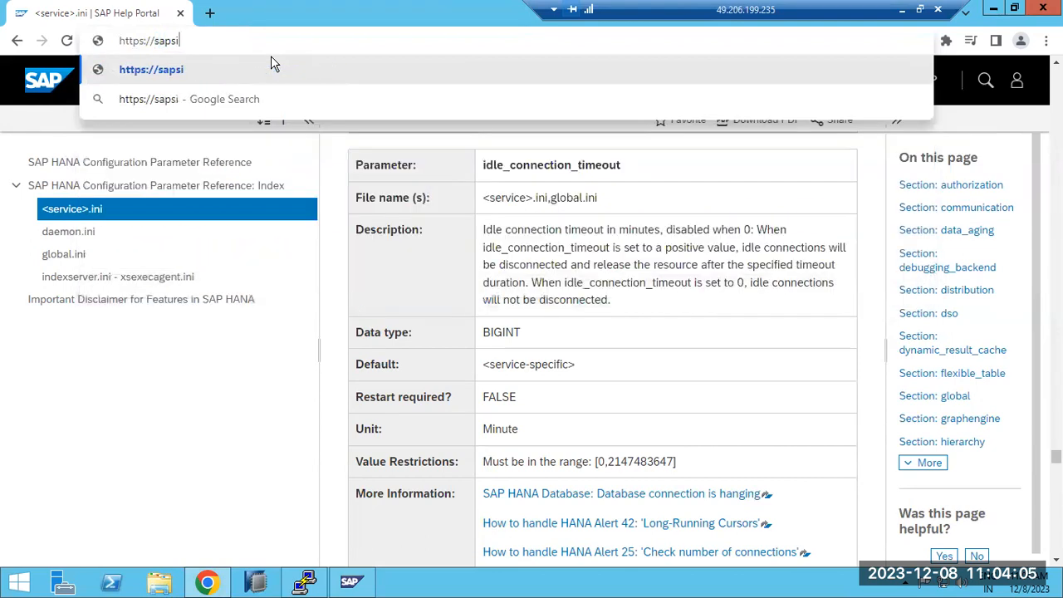
{"action": "type", "text": "="}
{"action": "key", "text": "BackSpace"}
{"action": "key", "text": "BackSpace"}
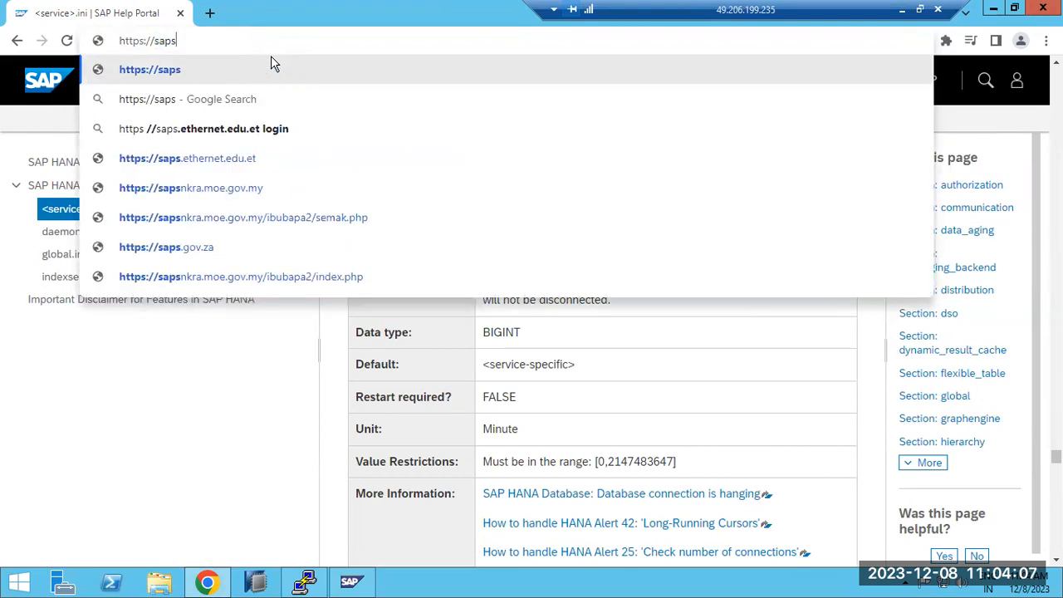
{"action": "type", "text": "windows1"}
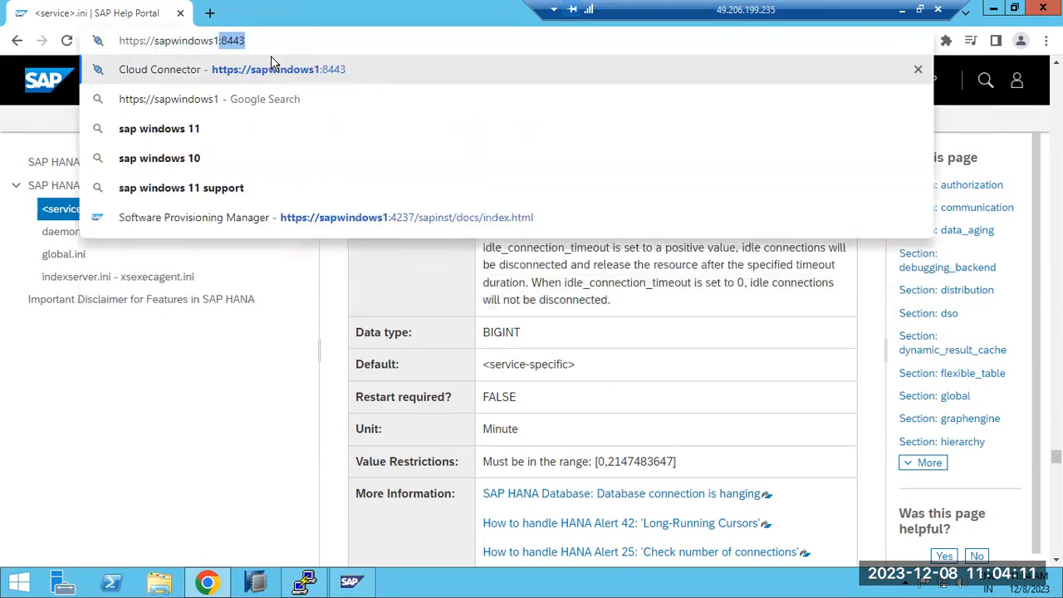
{"action": "type", "text": ":5"}
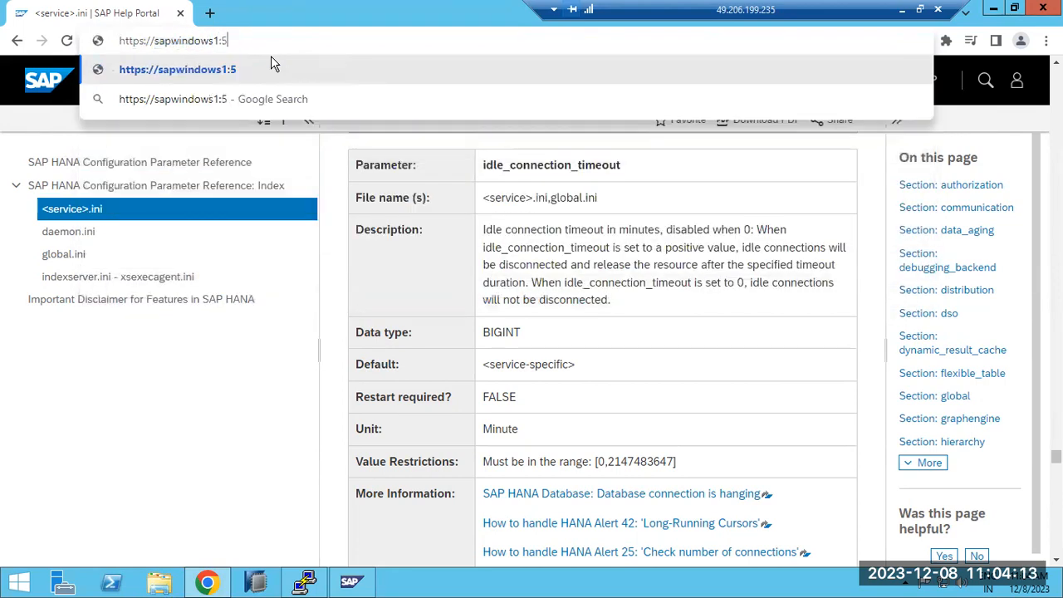
{"action": "type", "text": "4000"}
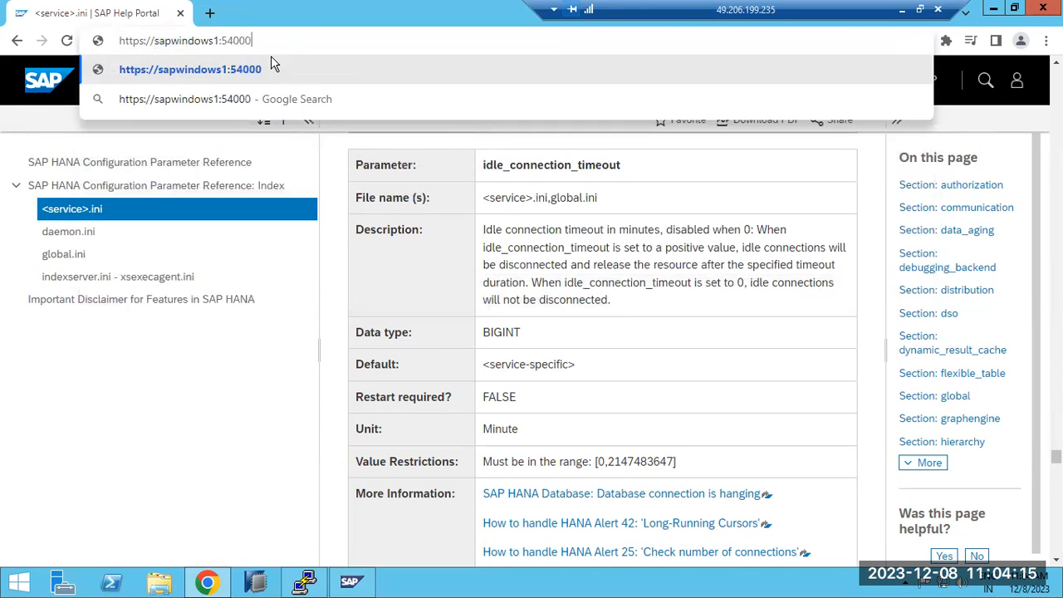
{"action": "key", "text": "Return"}
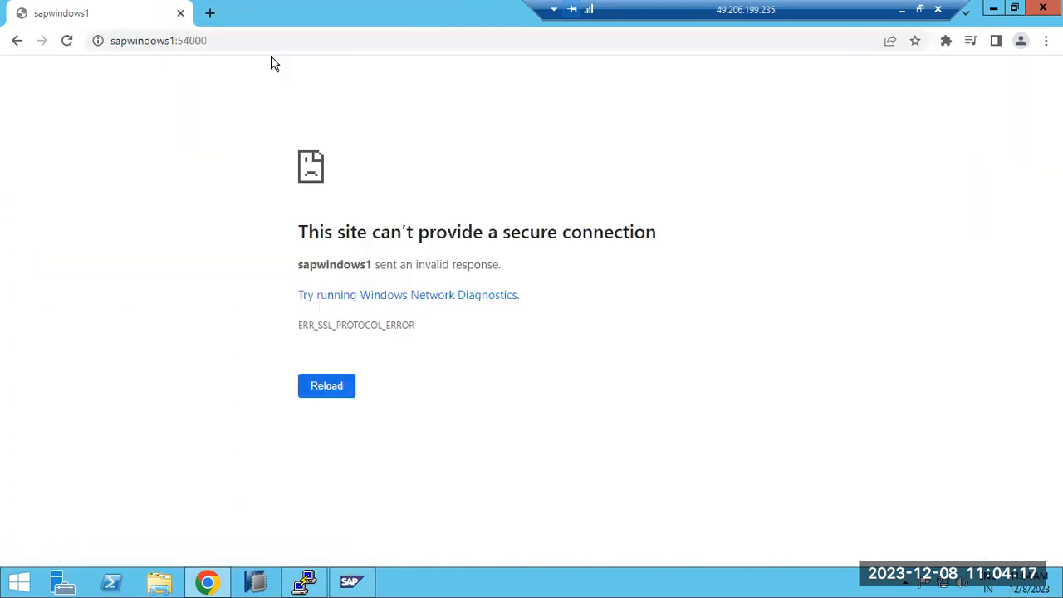
{"action": "double_click", "coordinate": [225, 40]}
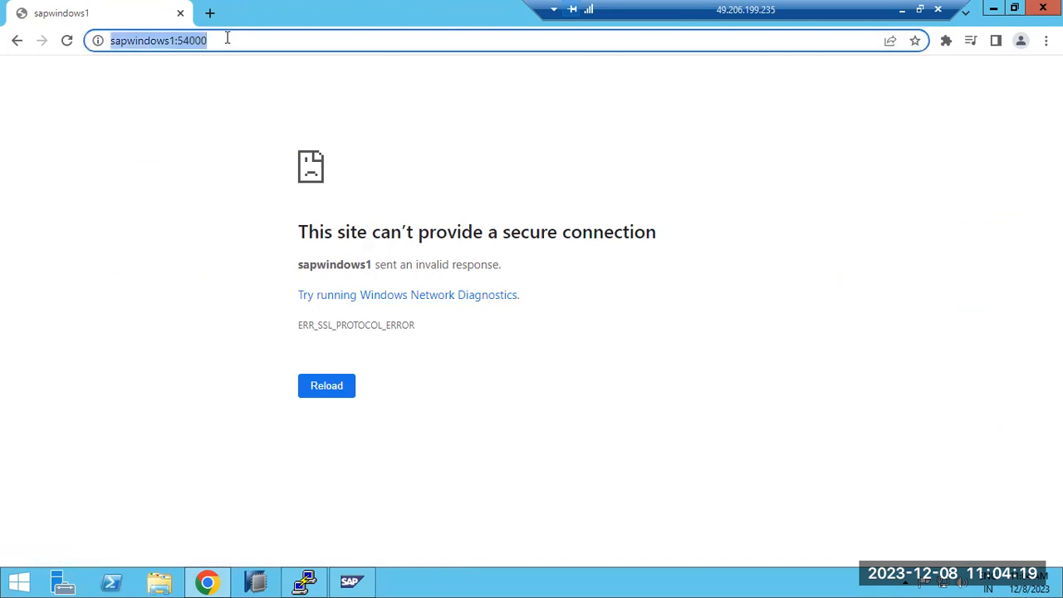
{"action": "left_click", "coordinate": [132, 42]}
{"action": "key", "text": "BackSpace"}
{"action": "key", "text": "Return"}
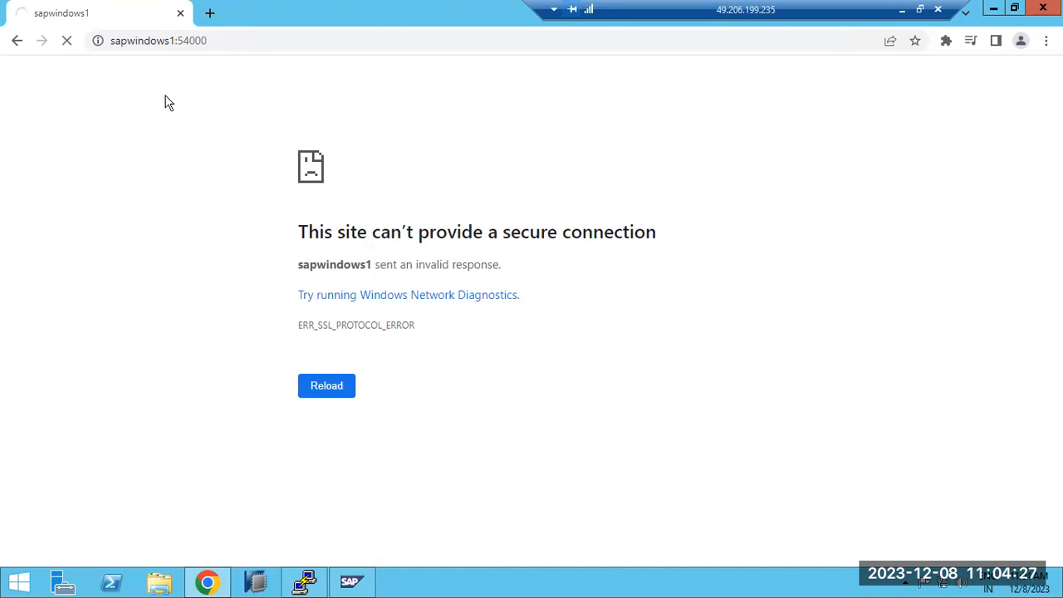
Step: In the SAP Management Console, open the AS Java Process Table of NJD instance sapwindows1 40, authenticate with the OS password, and minimize the console
{"action": "left_click", "coordinate": [351, 581]}
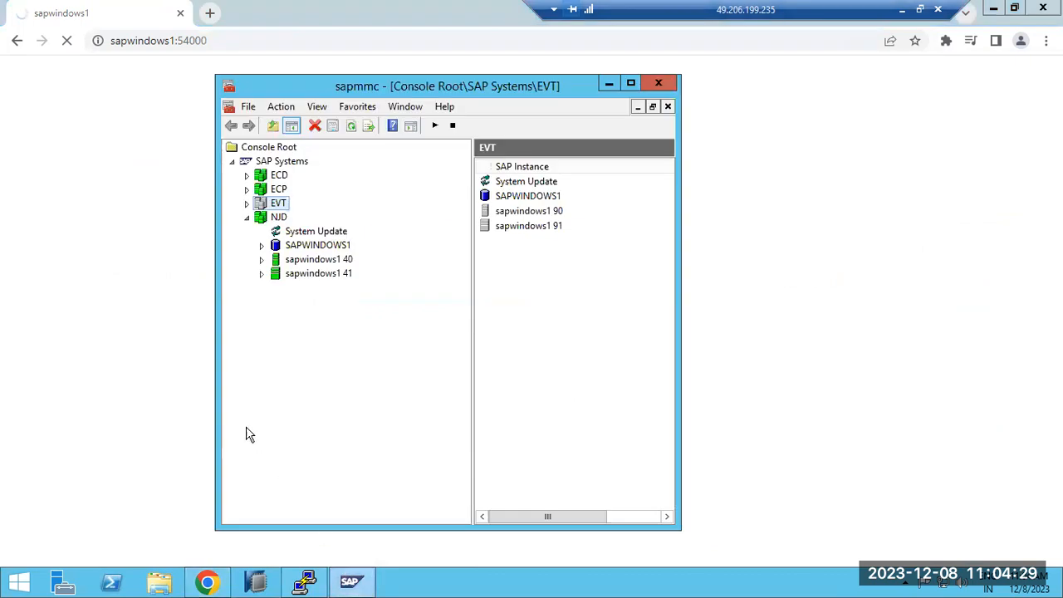
{"action": "left_click", "coordinate": [262, 259]}
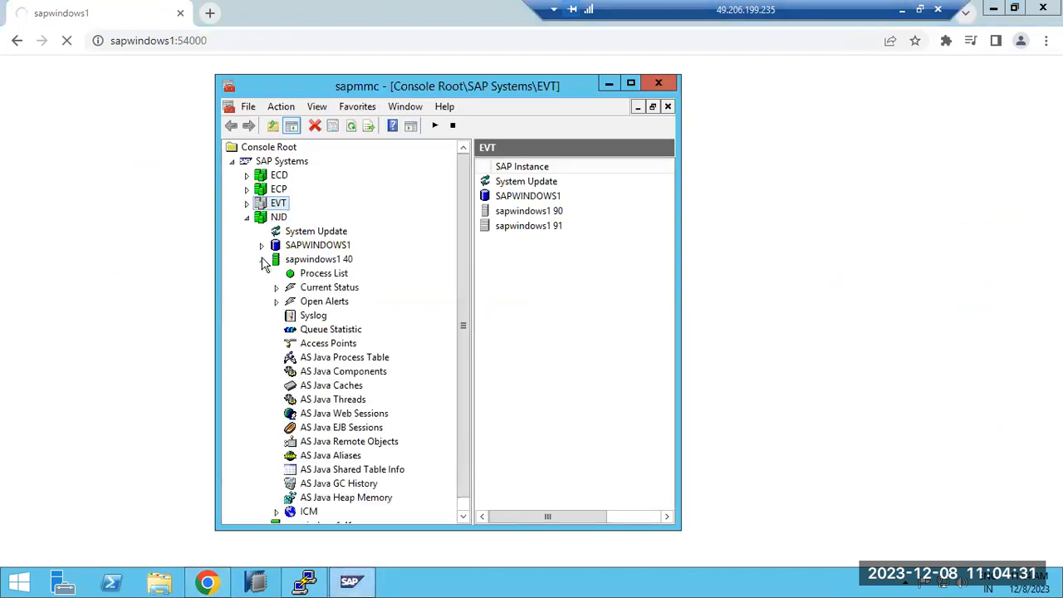
{"action": "left_click", "coordinate": [300, 274]}
{"action": "left_click", "coordinate": [335, 358]}
{"action": "left_click", "coordinate": [405, 322]}
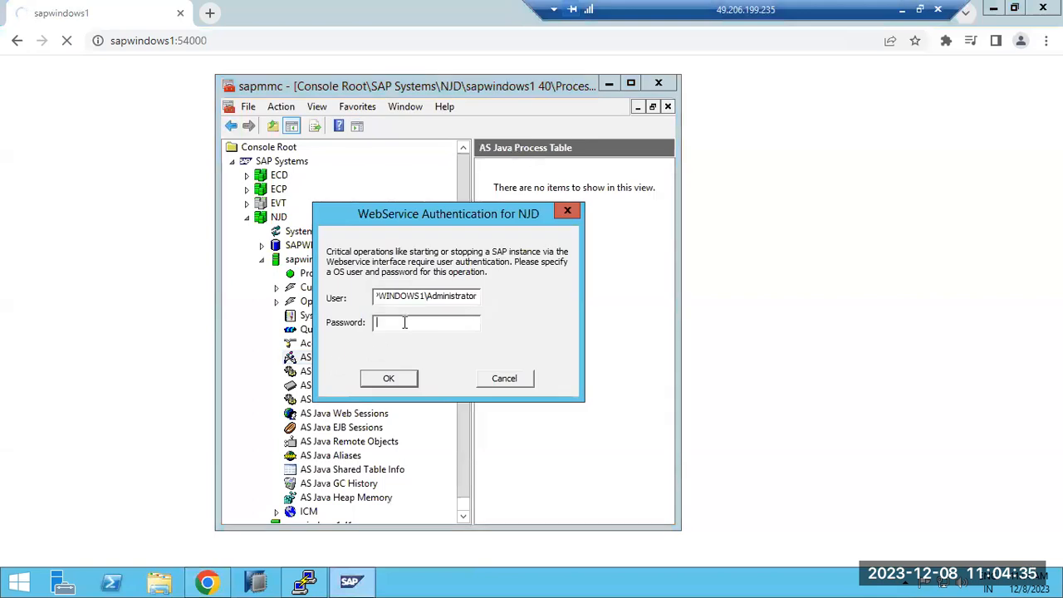
{"action": "type", "text": "******"}
{"action": "key", "text": "Return"}
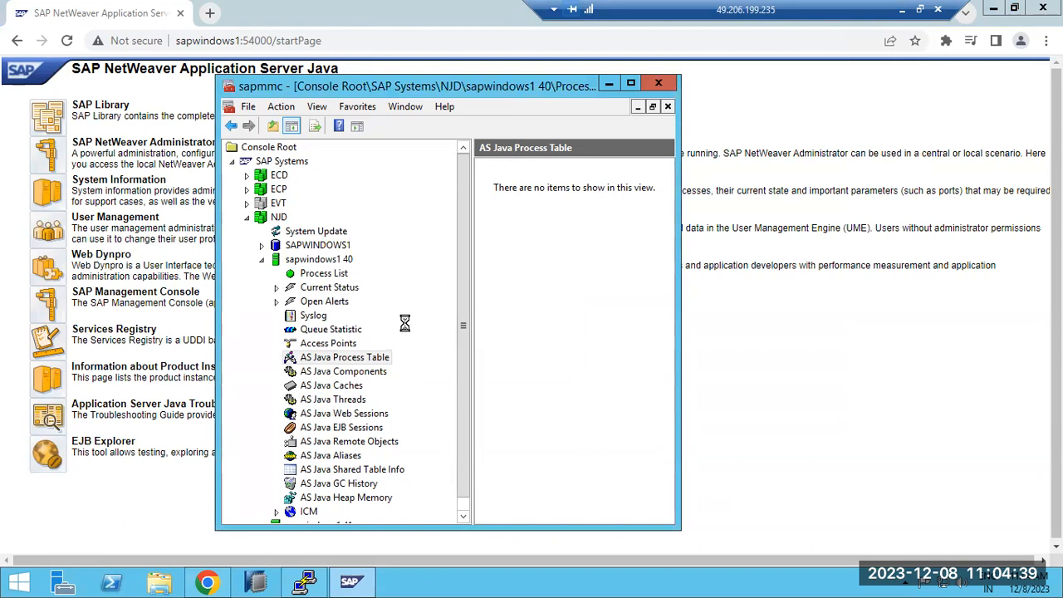
{"action": "left_click", "coordinate": [609, 85]}
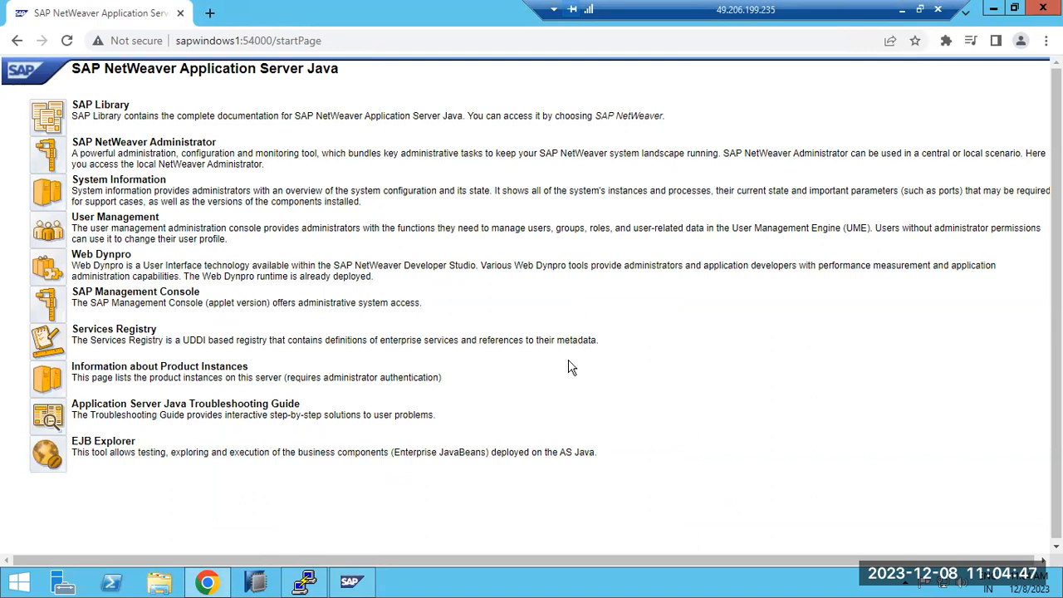
Step: Open SAP NetWeaver Administrator from the start page and log on with the saved administrator user and password
{"action": "left_click", "coordinate": [55, 161]}
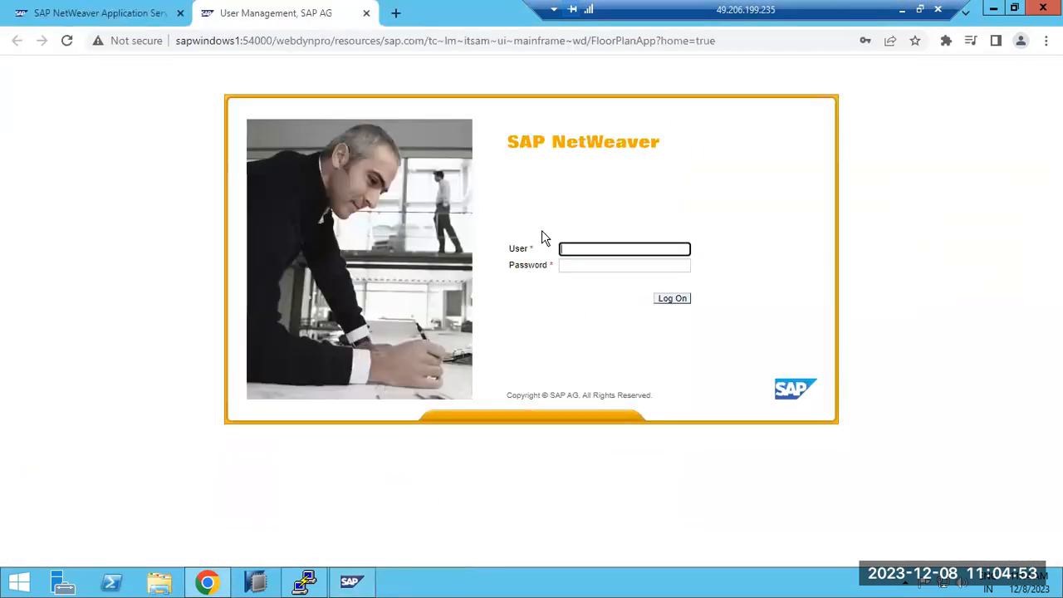
{"action": "left_click", "coordinate": [572, 246]}
{"action": "left_click", "coordinate": [664, 295]}
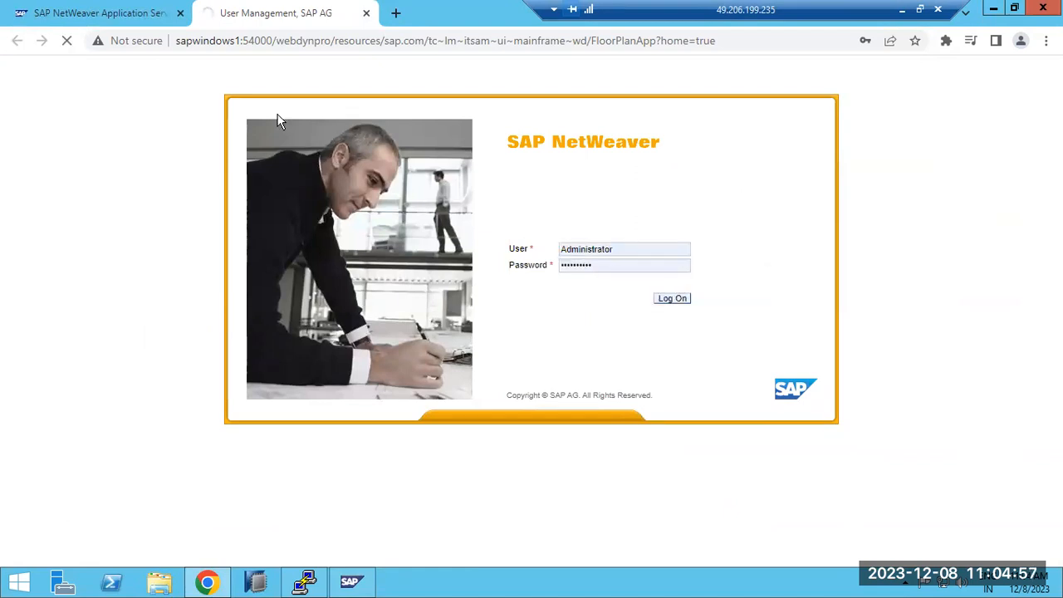
Step: Return to the start page and load NetWeaver Administrator directly through the address sapwindows1:54000/nwa
{"action": "left_click", "coordinate": [106, 14]}
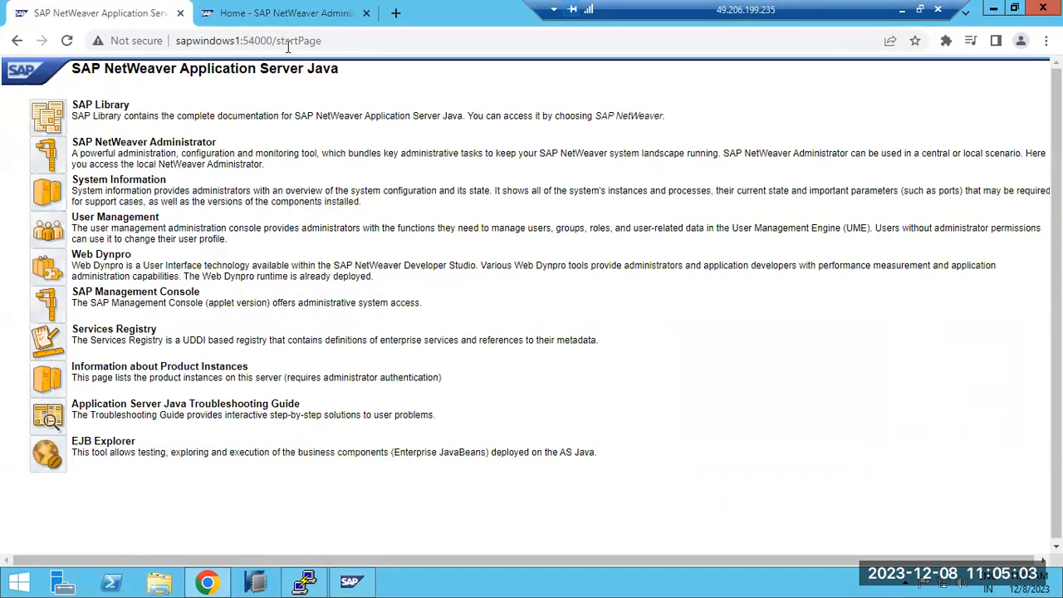
{"action": "left_click_drag", "start_coordinate": [276, 41], "coordinate": [436, 43]}
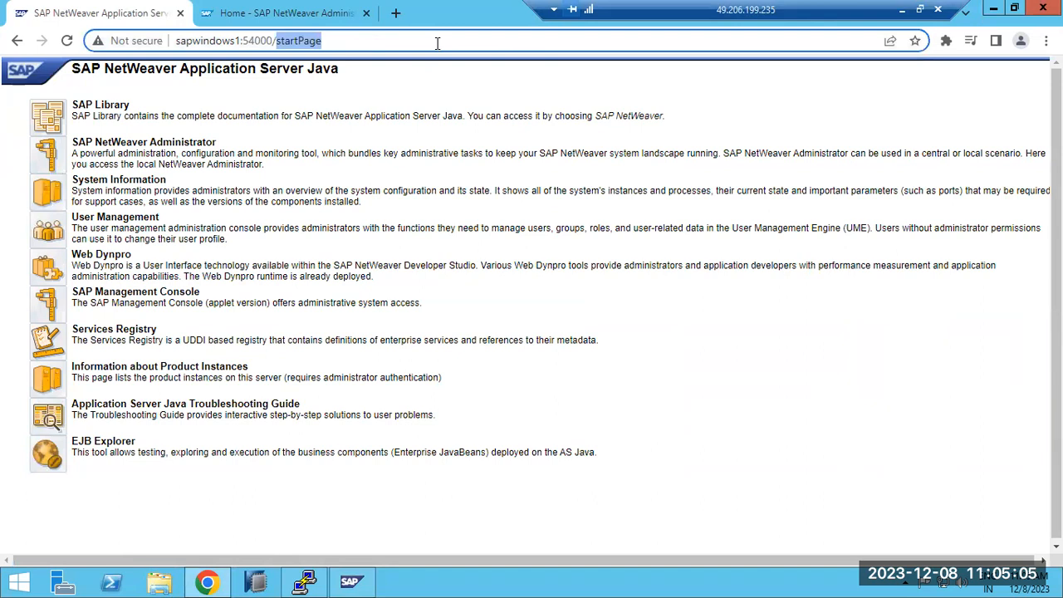
{"action": "type", "text": "nwa"}
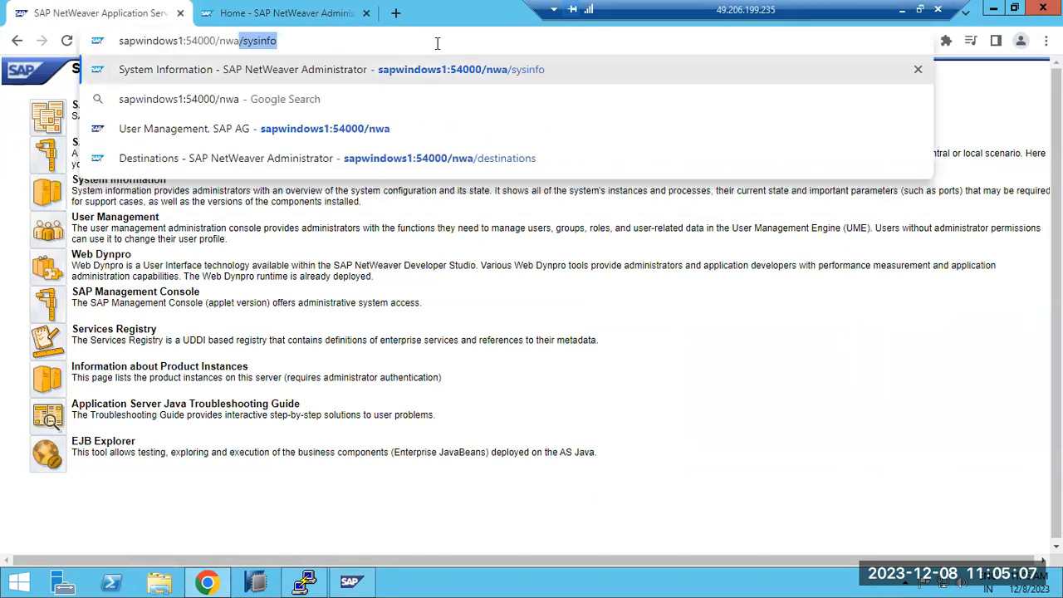
{"action": "key", "text": "BackSpace"}
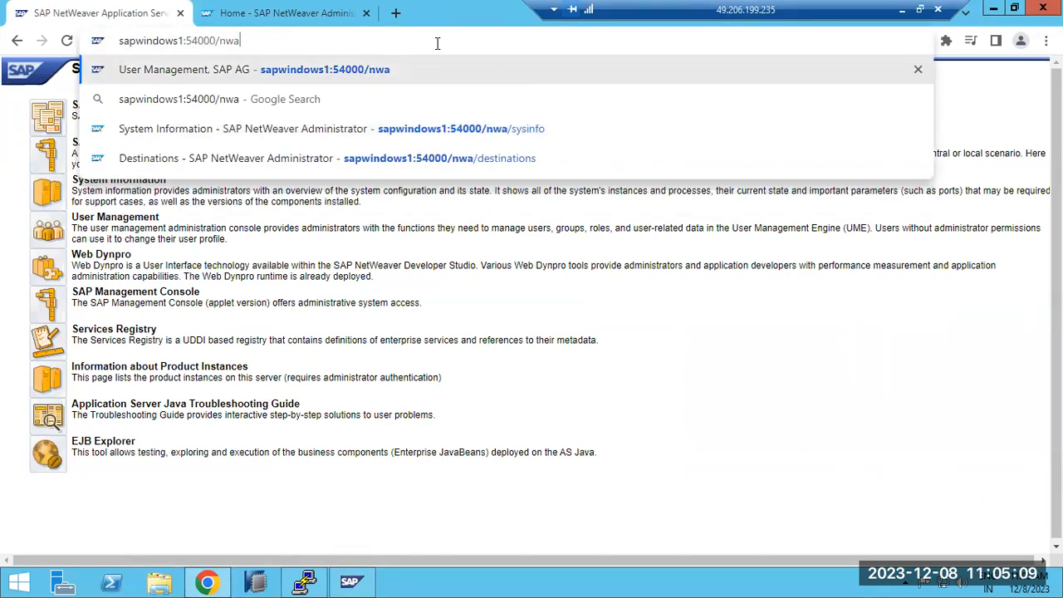
{"action": "key", "text": "Return"}
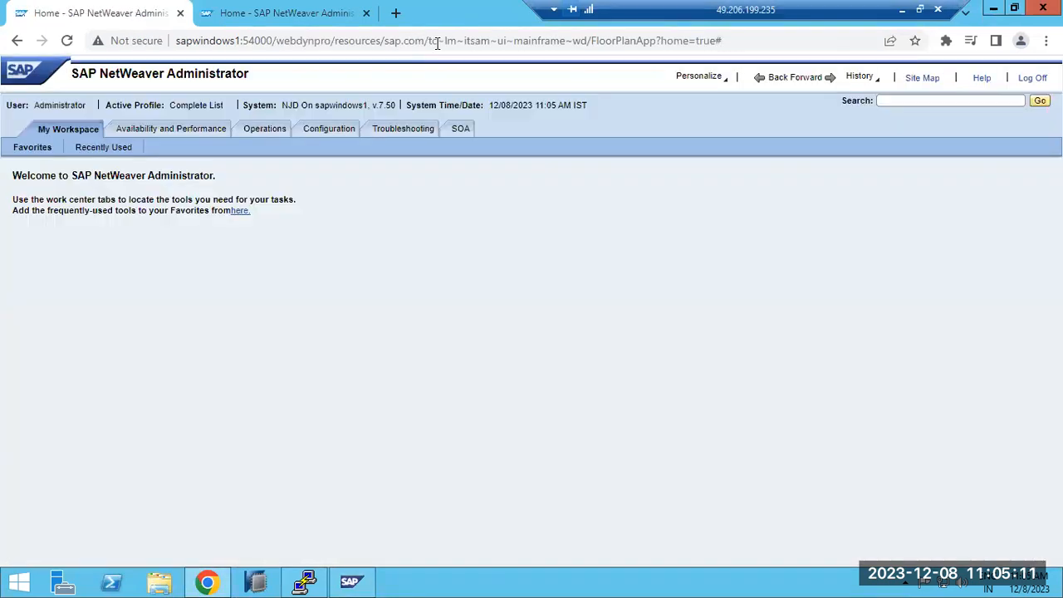
Step: Examine the System Overview under Availability and Performance, including the Overall Status tiles and the options for failed applications
{"action": "left_click", "coordinate": [290, 12]}
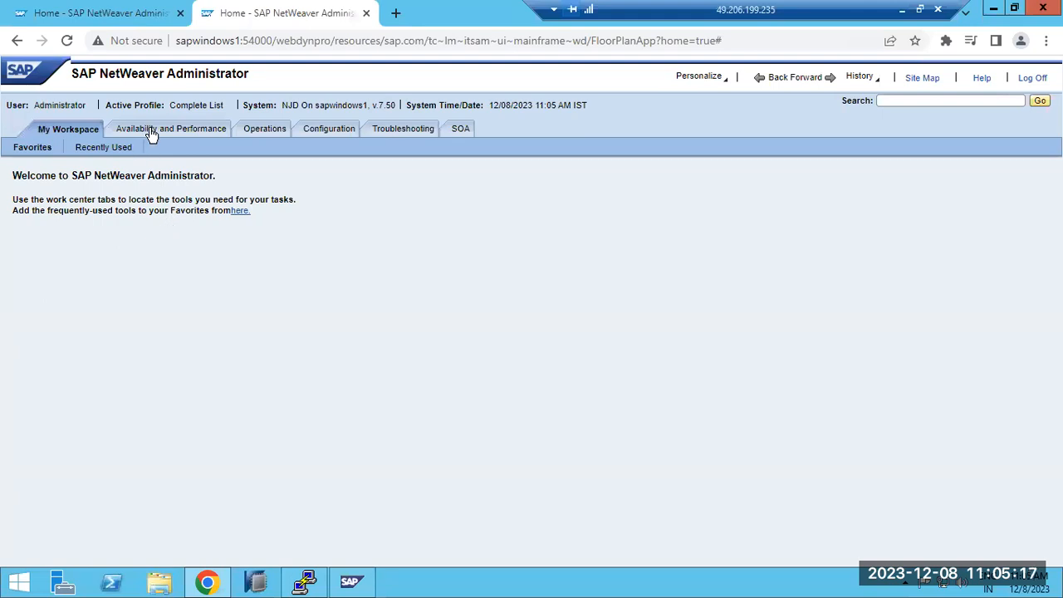
{"action": "left_click", "coordinate": [139, 16]}
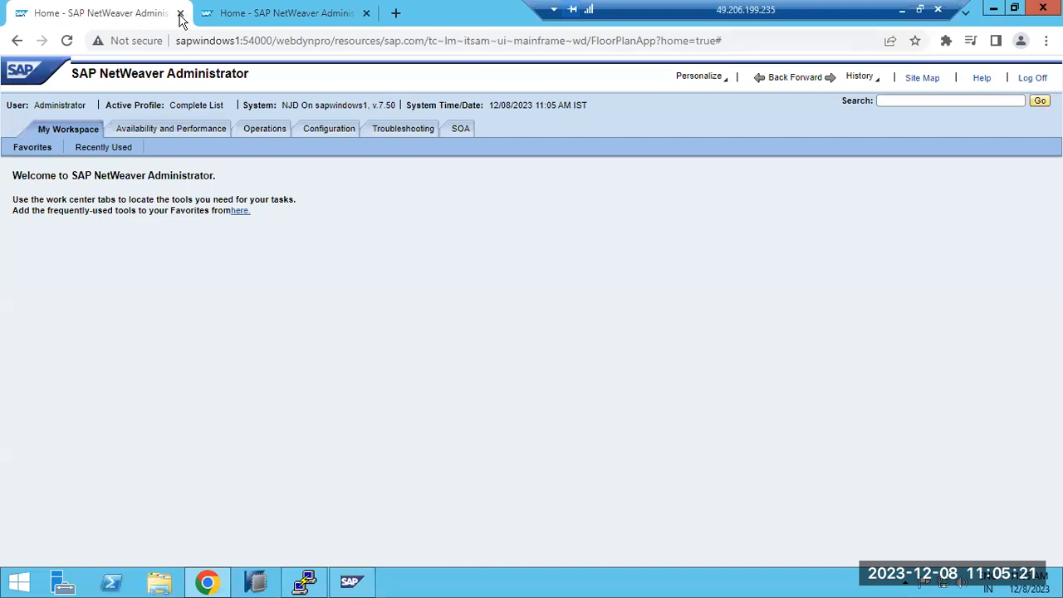
{"action": "left_click", "coordinate": [280, 18]}
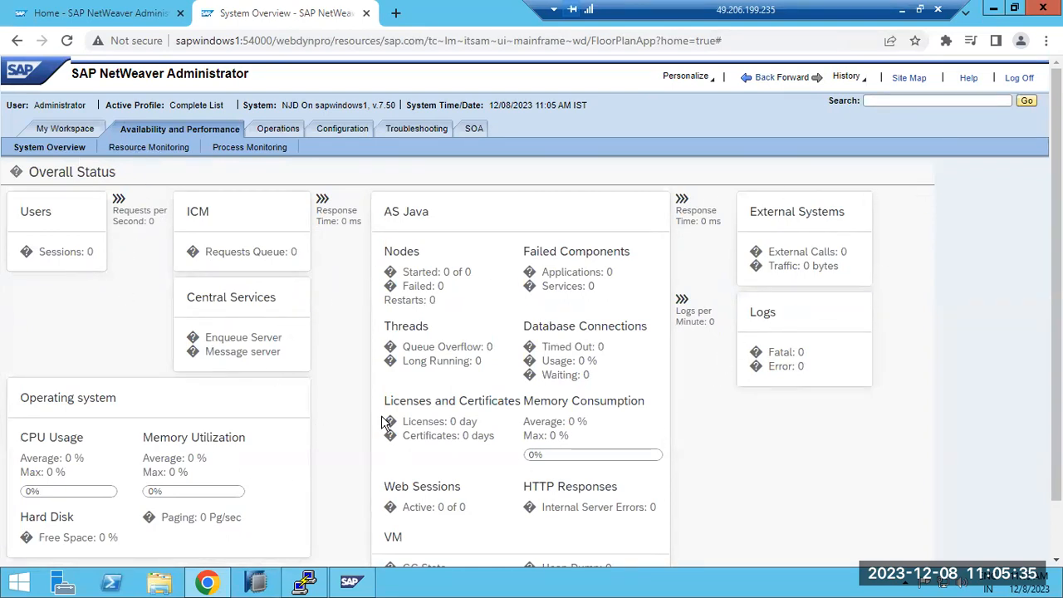
{"action": "left_click_drag", "start_coordinate": [561, 274], "coordinate": [584, 274]}
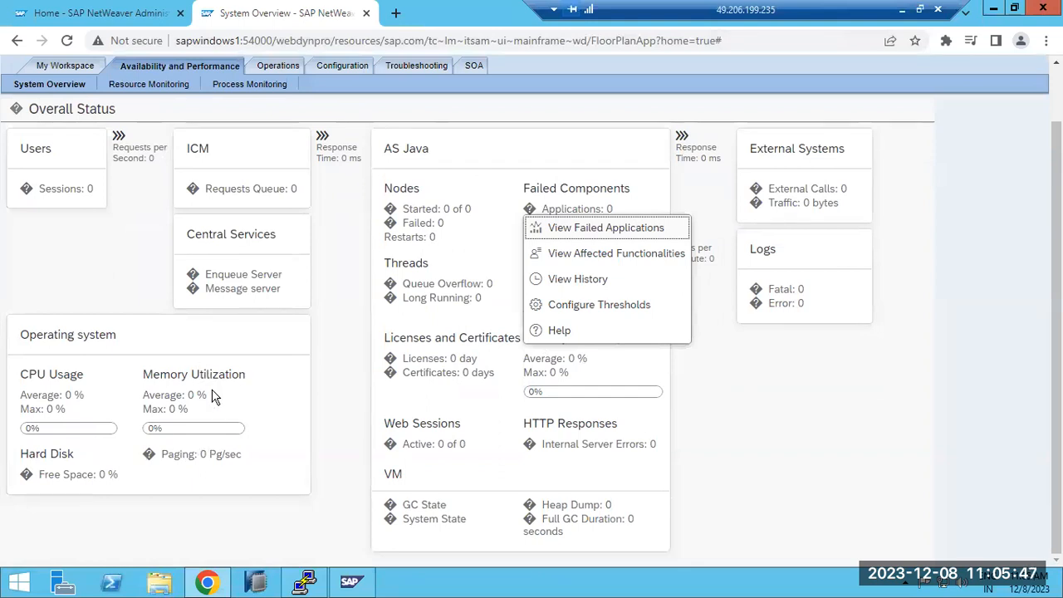
{"action": "left_click", "coordinate": [328, 336]}
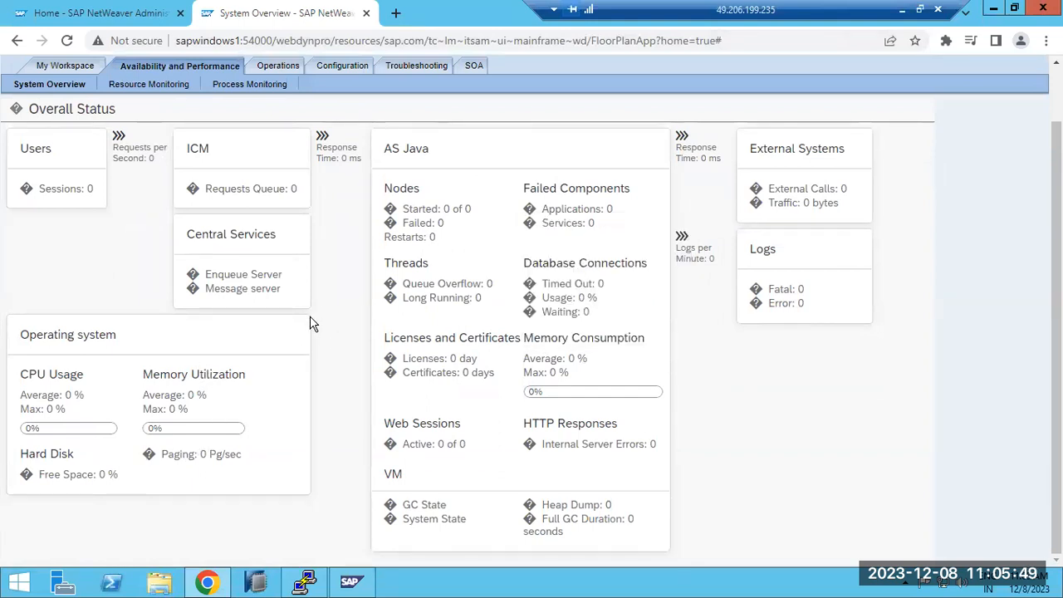
{"action": "scroll", "coordinate": [274, 297], "scroll_direction": "up", "scroll_amount": 1}
{"action": "scroll", "coordinate": [249, 273], "scroll_direction": "down", "scroll_amount": 1}
{"action": "scroll", "coordinate": [161, 166], "scroll_direction": "up", "scroll_amount": 1}
{"action": "left_click", "coordinate": [152, 147]}
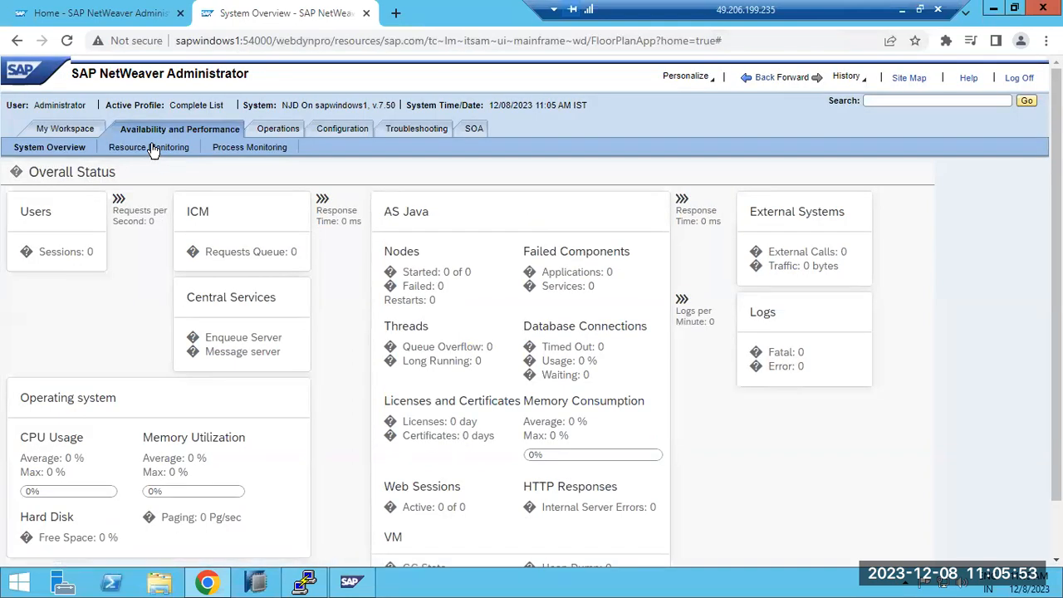
{"action": "left_click", "coordinate": [55, 157]}
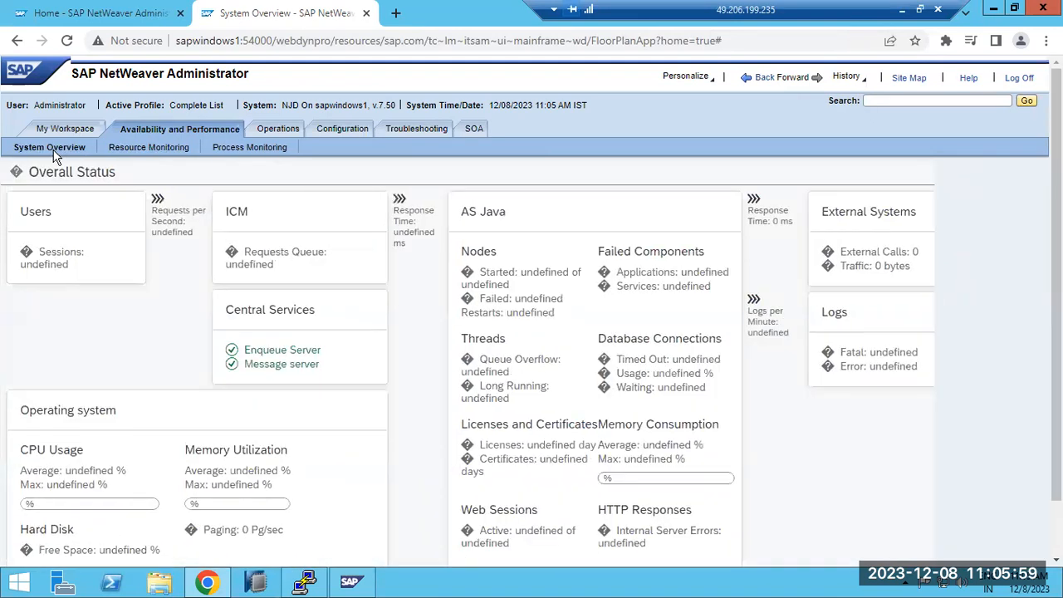
Step: Under Resource Monitoring, review the Java Locks and the incoming calls in System Performance Statistics
{"action": "left_click", "coordinate": [125, 148]}
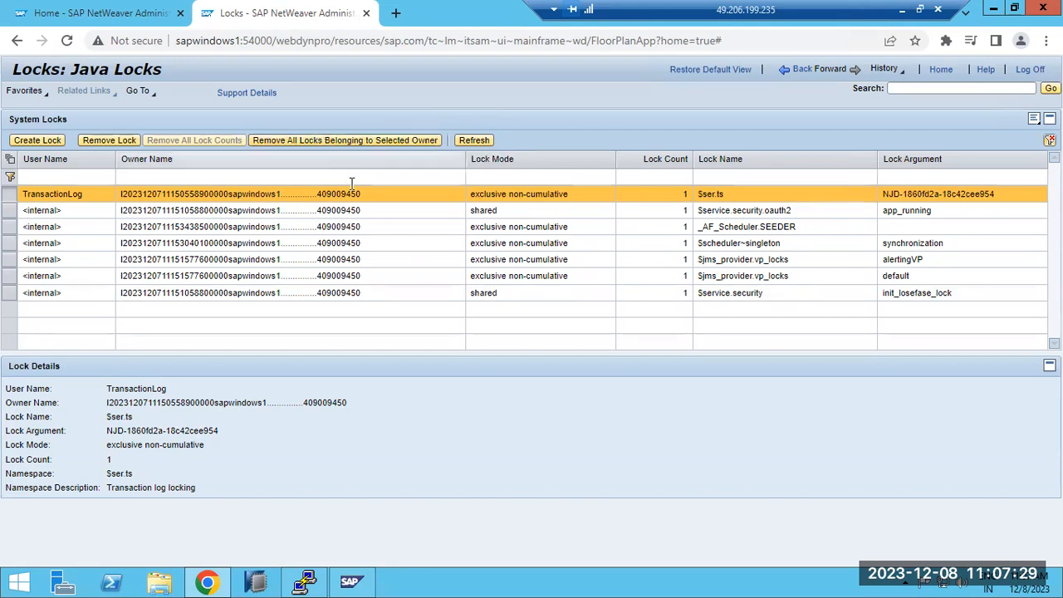
{"action": "left_click", "coordinate": [799, 71]}
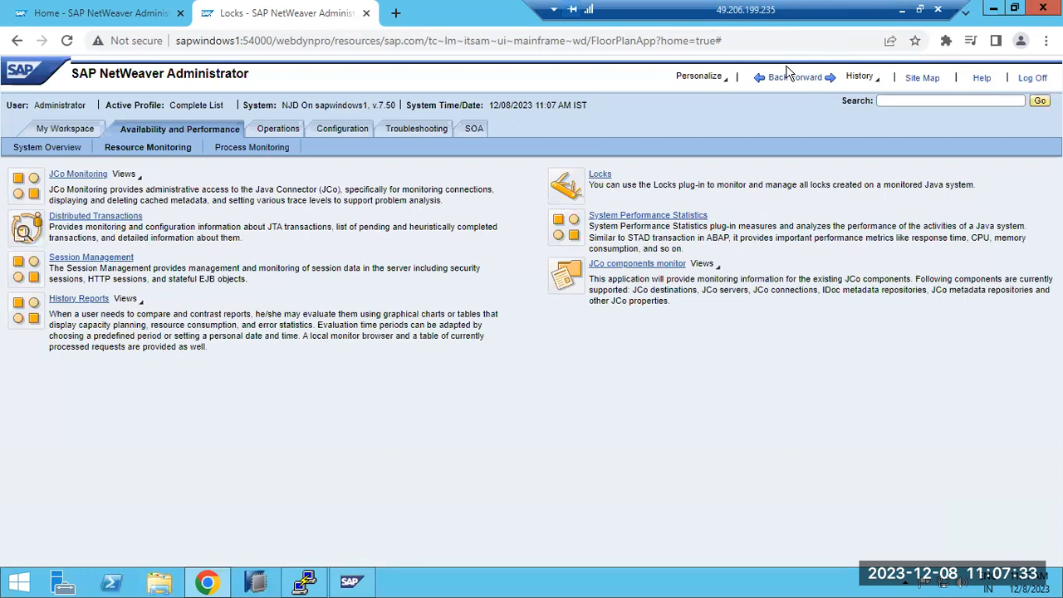
{"action": "left_click", "coordinate": [692, 223]}
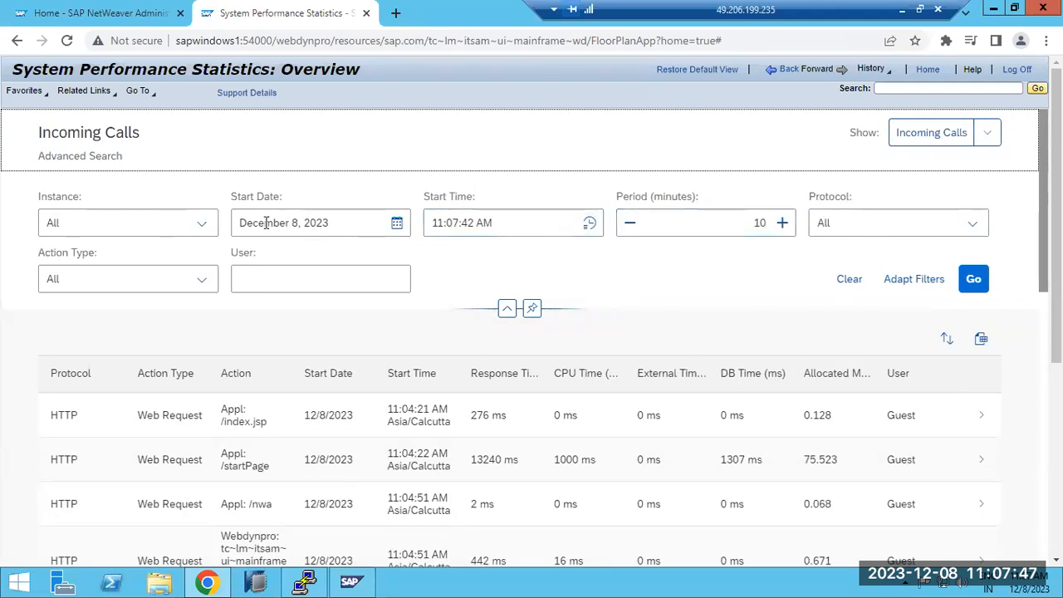
{"action": "scroll", "coordinate": [375, 479], "scroll_direction": "down", "scroll_amount": 5}
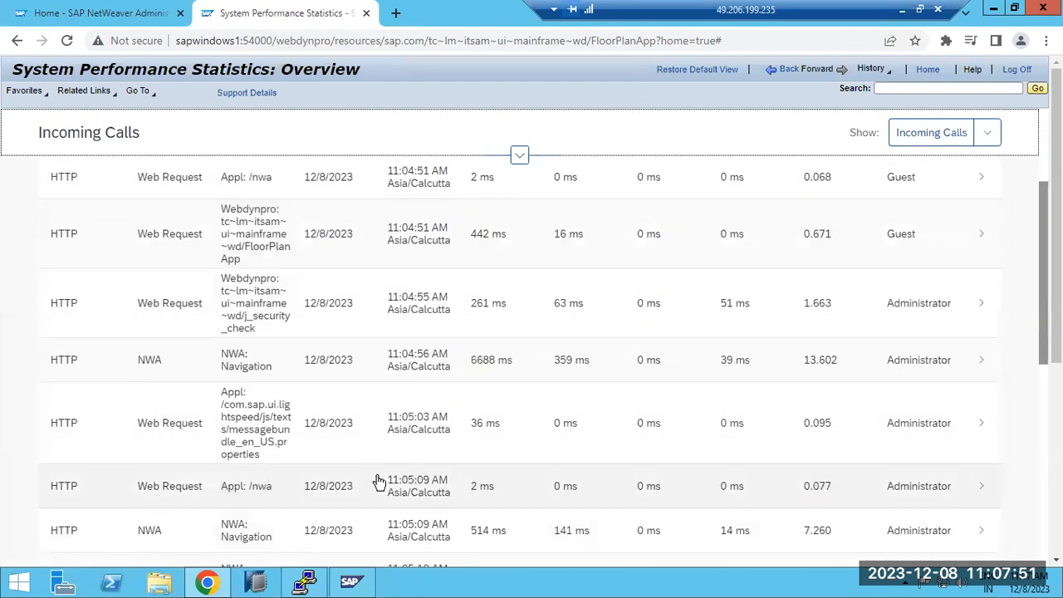
{"action": "scroll", "coordinate": [377, 481], "scroll_direction": "up", "scroll_amount": 5}
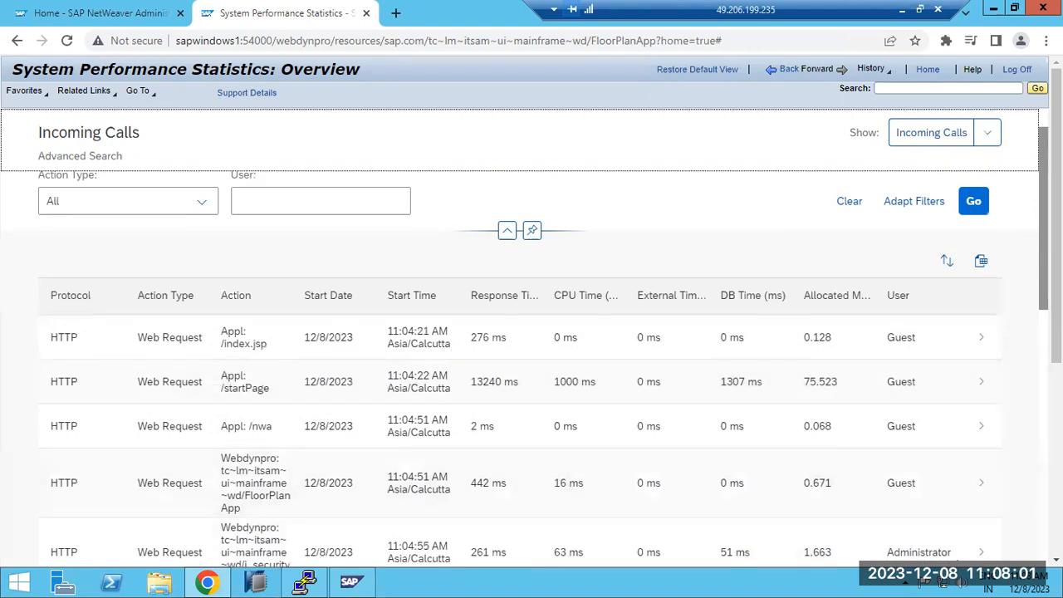
Step: Review the incoming calls list, and filter it by a start date of December 1, 2023
{"action": "scroll", "coordinate": [949, 558], "scroll_direction": "down", "scroll_amount": 5}
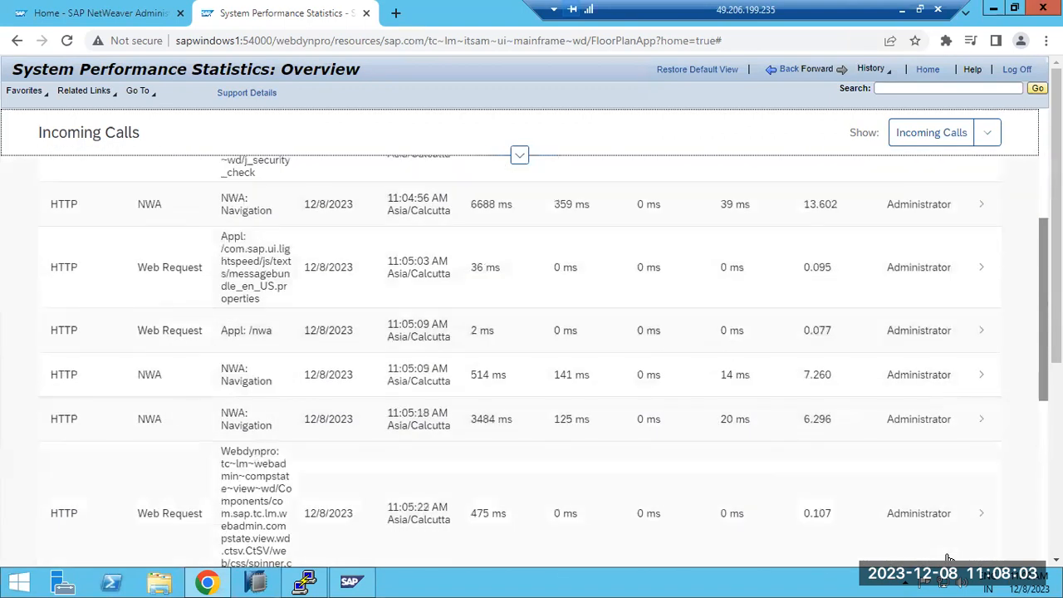
{"action": "scroll", "coordinate": [930, 413], "scroll_direction": "up", "scroll_amount": 3}
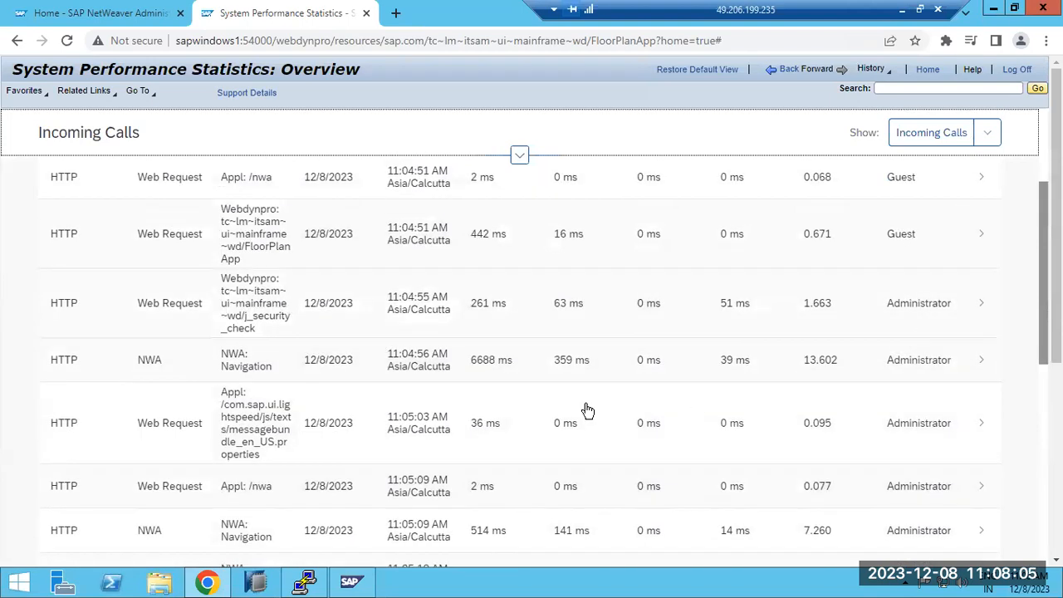
{"action": "scroll", "coordinate": [190, 334], "scroll_direction": "up", "scroll_amount": 3}
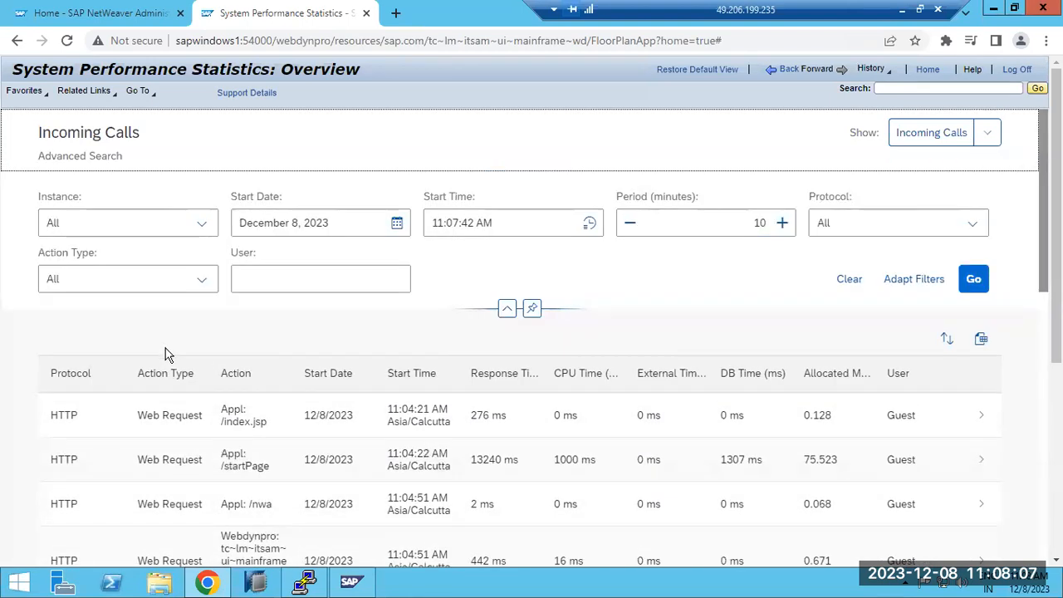
{"action": "left_click", "coordinate": [398, 224]}
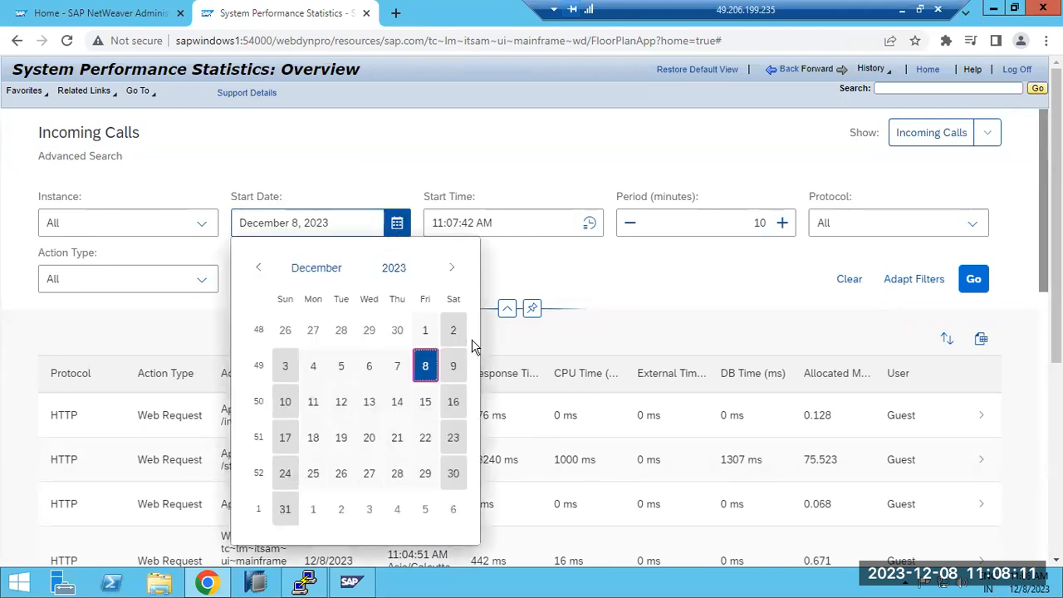
{"action": "left_click", "coordinate": [425, 330]}
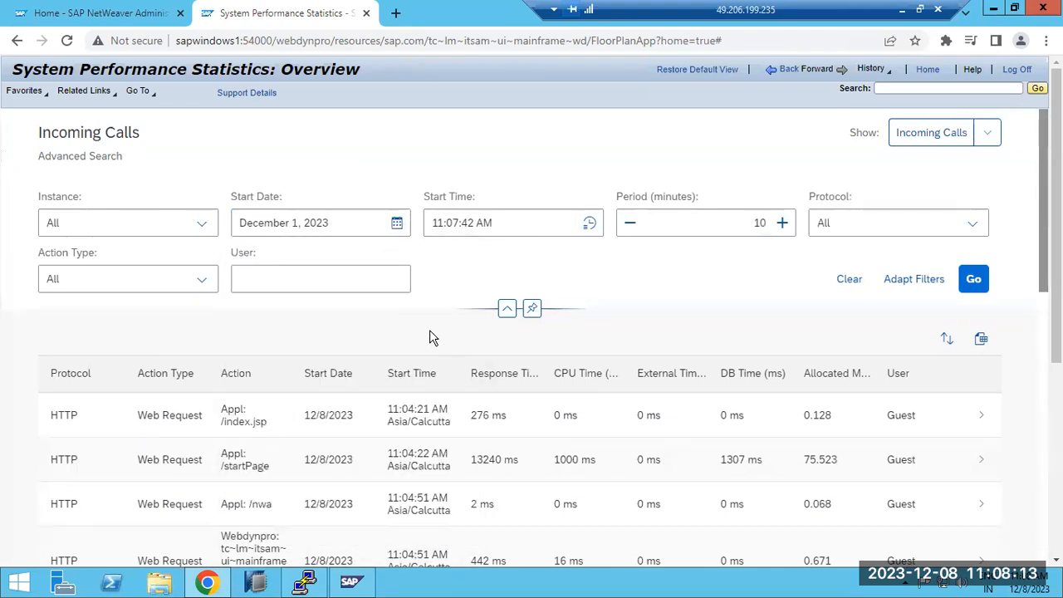
{"action": "left_click", "coordinate": [973, 279]}
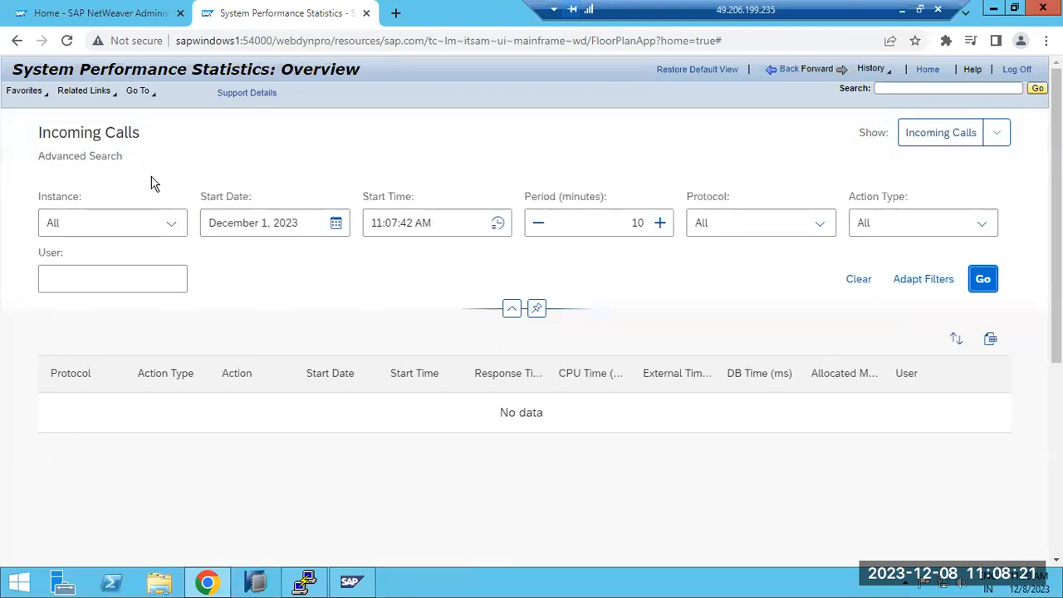
Step: Switch System Performance Statistics to Outgoing Calls and review the listed web service connections
{"action": "left_click", "coordinate": [996, 133]}
{"action": "left_click", "coordinate": [957, 200]}
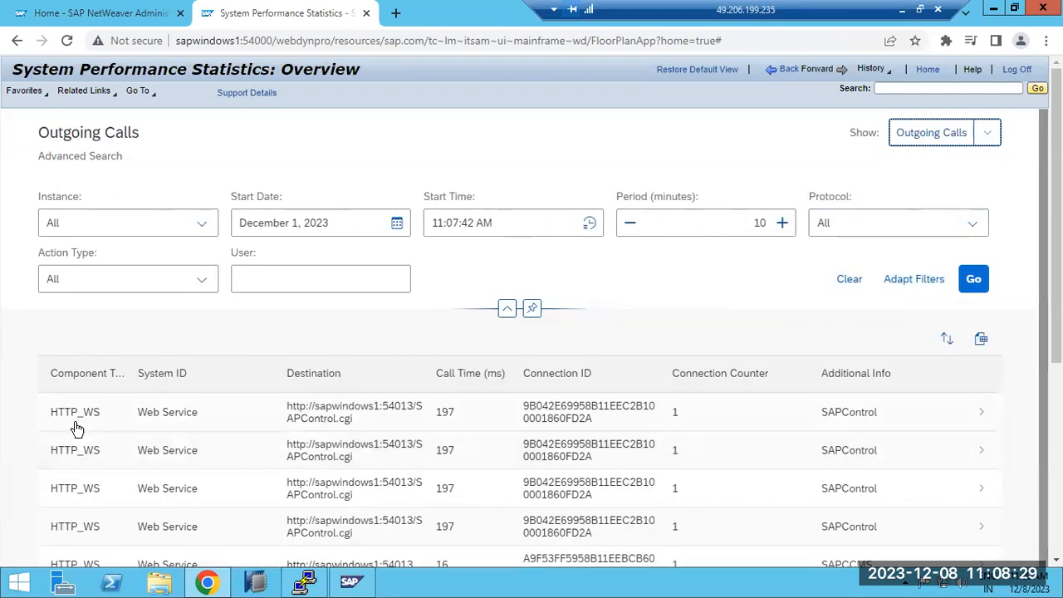
{"action": "scroll", "coordinate": [83, 439], "scroll_direction": "down", "scroll_amount": 1}
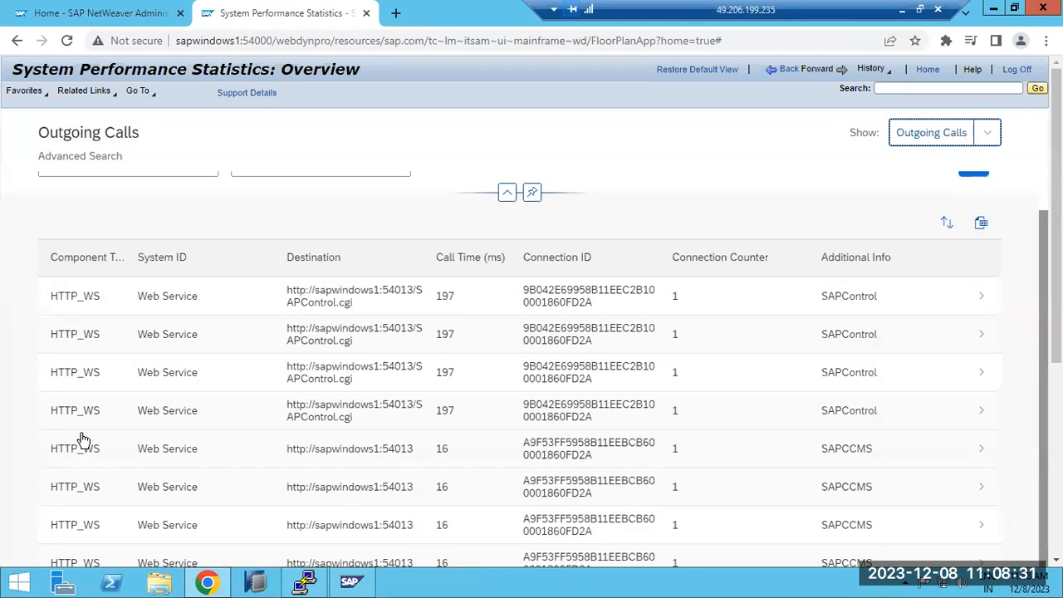
{"action": "scroll", "coordinate": [83, 438], "scroll_direction": "up", "scroll_amount": 1}
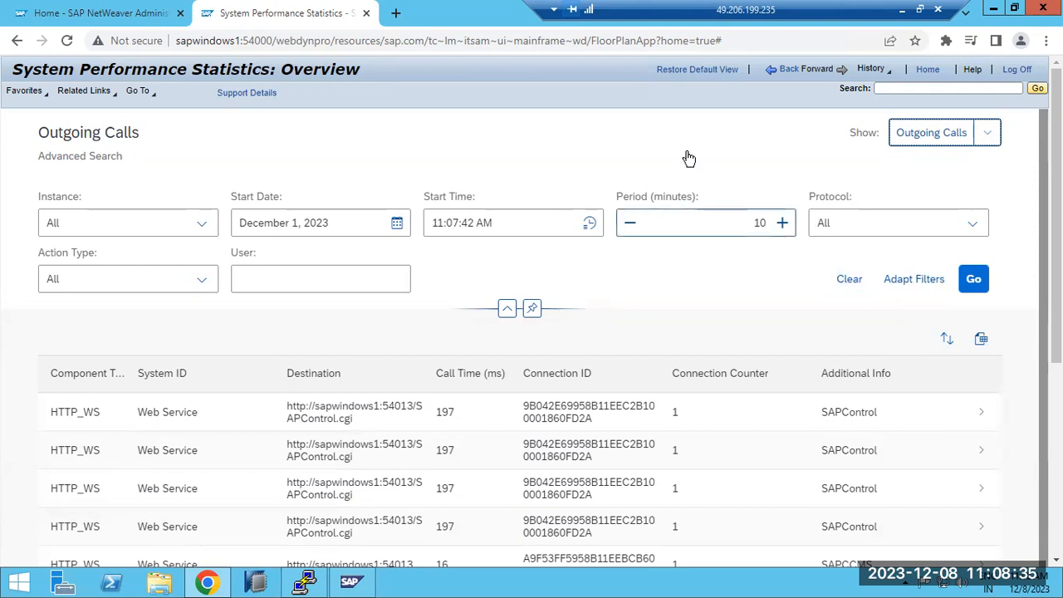
Step: Return to the Resource Monitoring overview and try to open the JCo components monitor
{"action": "left_click", "coordinate": [788, 71]}
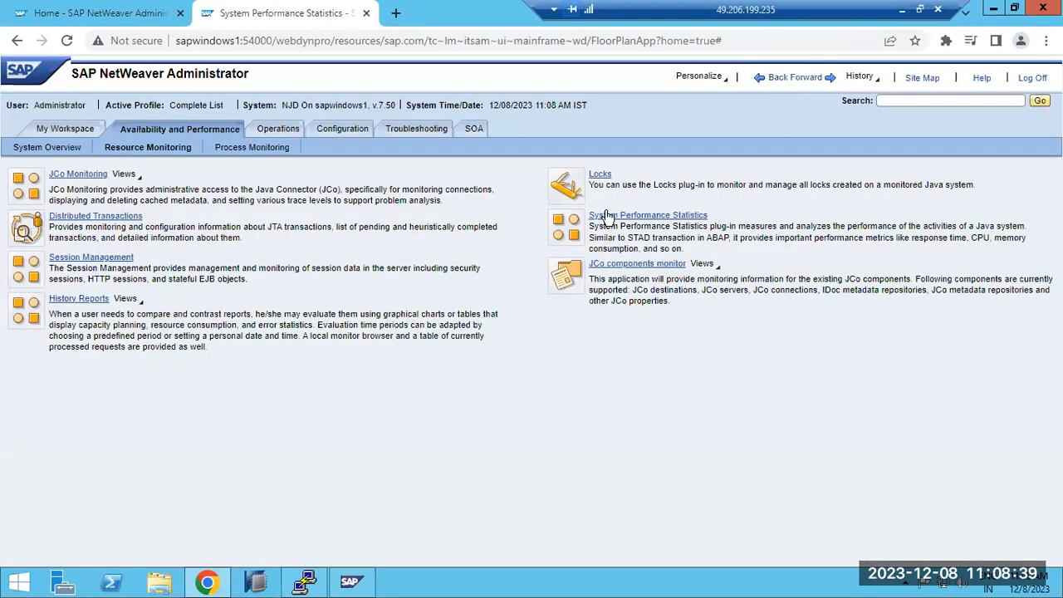
{"action": "left_click", "coordinate": [621, 266]}
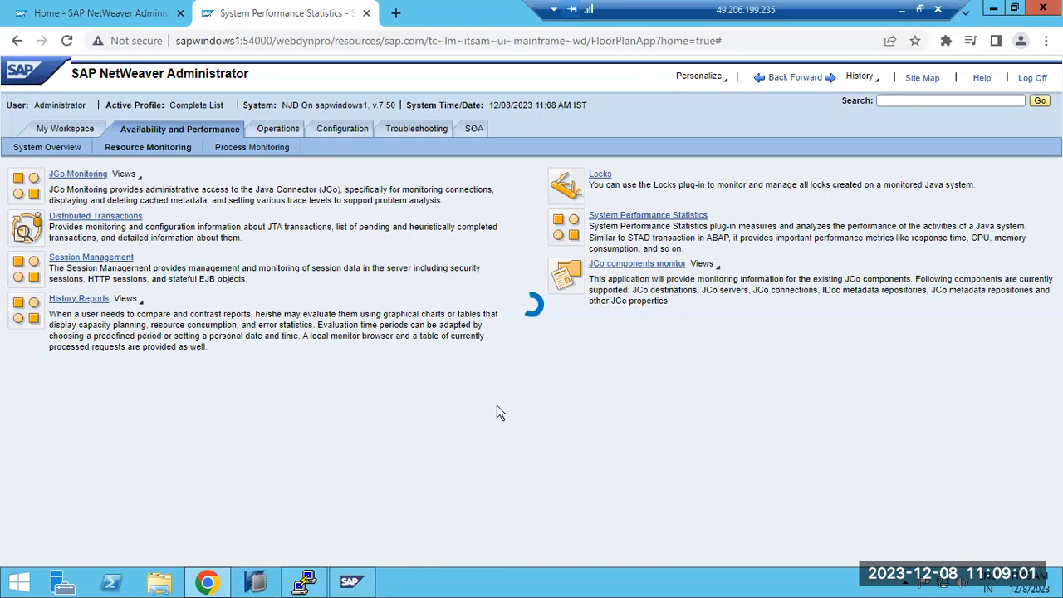
{"action": "left_click", "coordinate": [66, 41]}
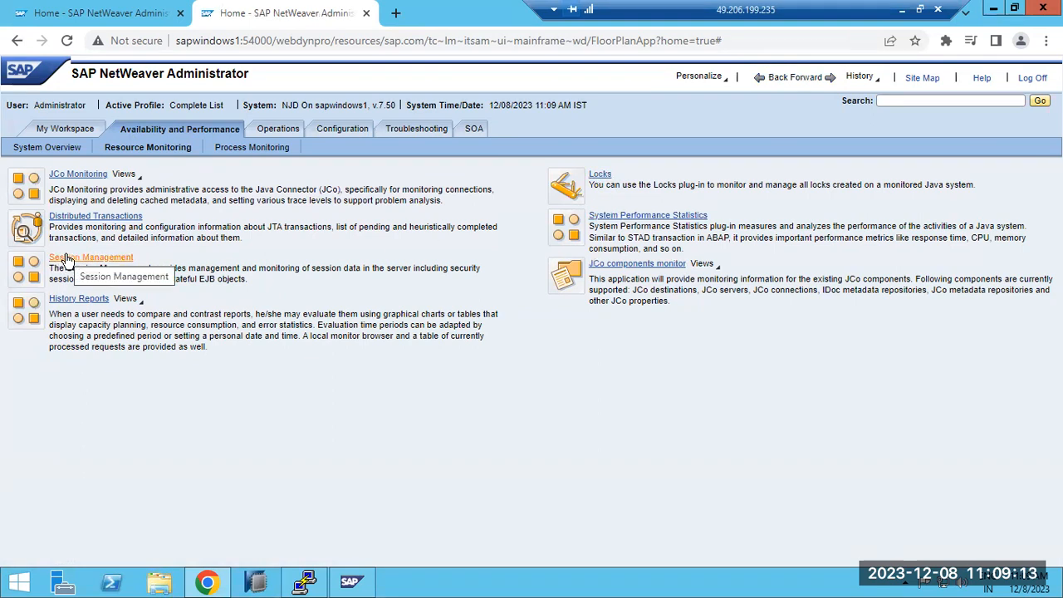
Step: Open History Reports and browse the monitors available in its report configuration
{"action": "left_click", "coordinate": [66, 302]}
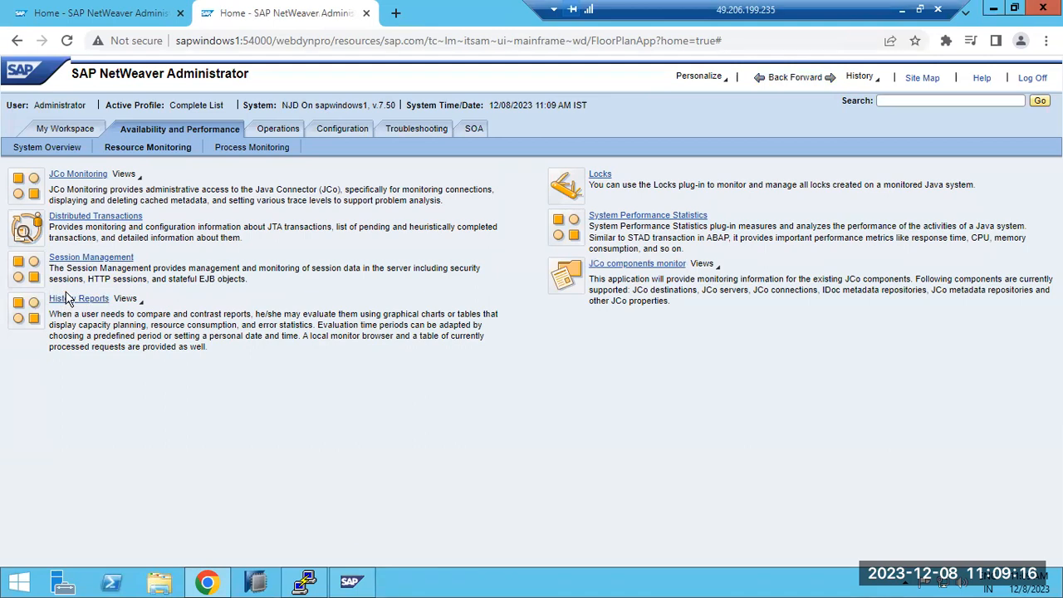
{"action": "left_click", "coordinate": [86, 14]}
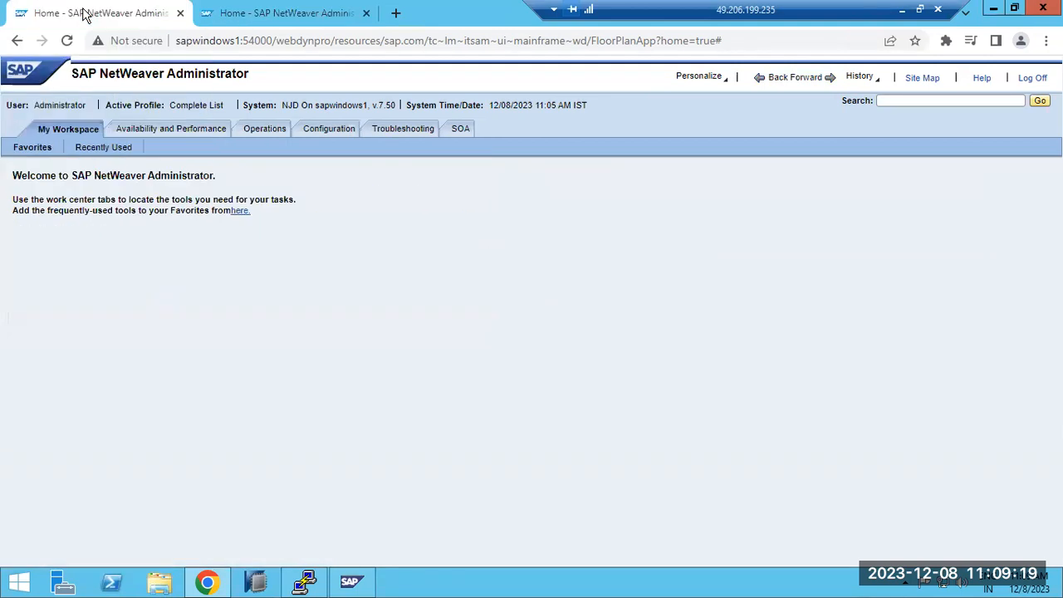
{"action": "left_click", "coordinate": [277, 15]}
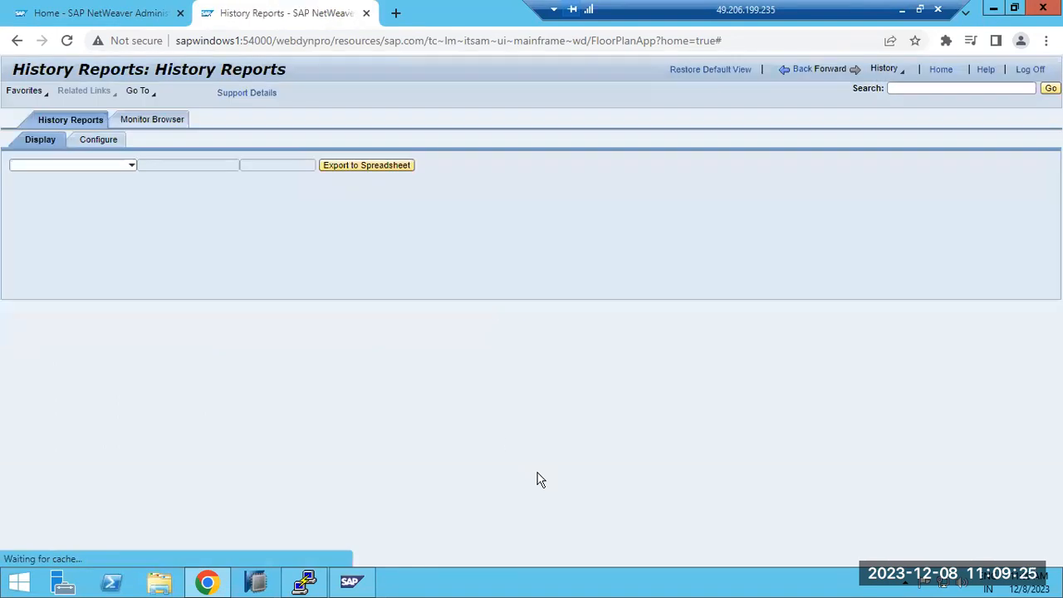
{"action": "left_click", "coordinate": [131, 166]}
{"action": "left_click", "coordinate": [117, 143]}
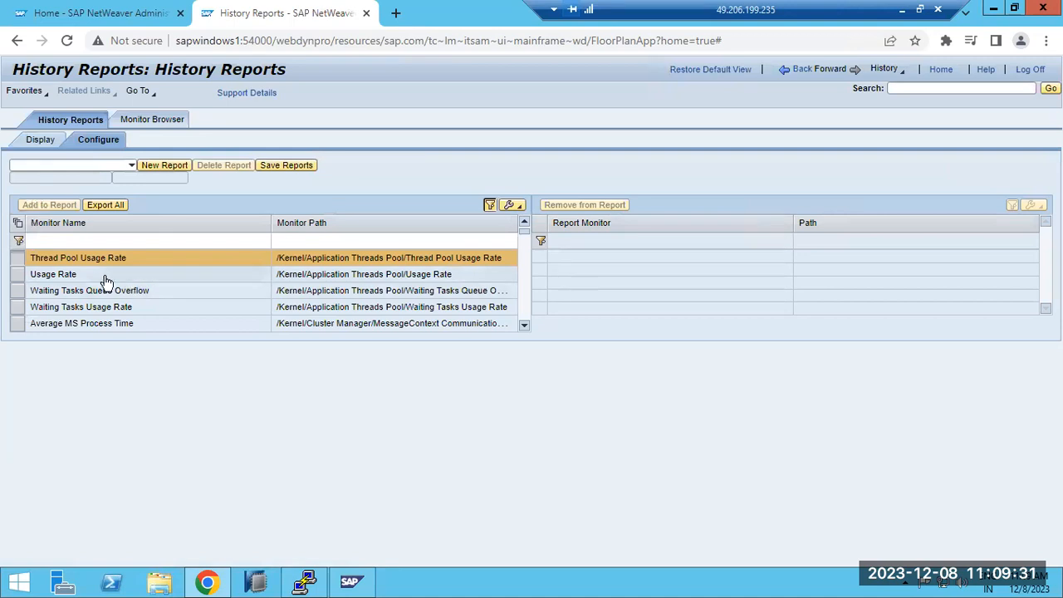
{"action": "left_click", "coordinate": [55, 274]}
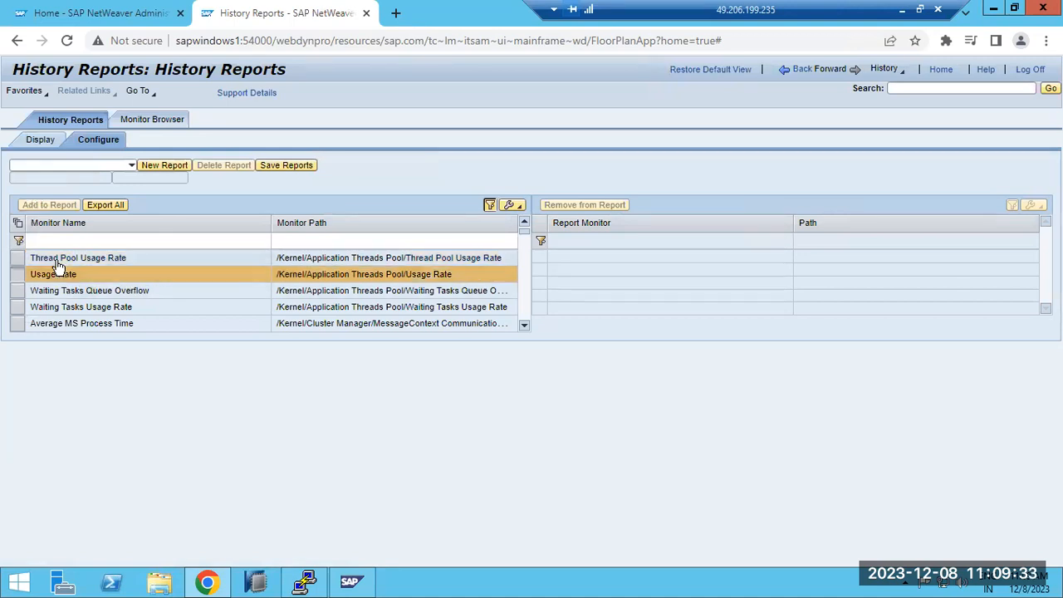
{"action": "scroll", "coordinate": [73, 309], "scroll_direction": "down", "scroll_amount": 10}
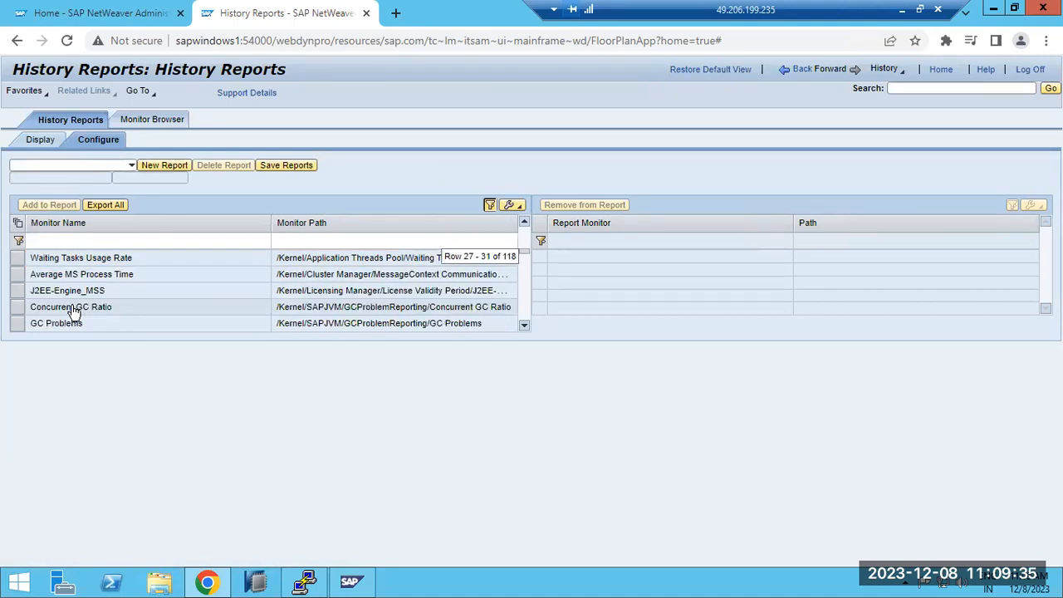
{"action": "scroll", "coordinate": [65, 298], "scroll_direction": "down", "scroll_amount": 3}
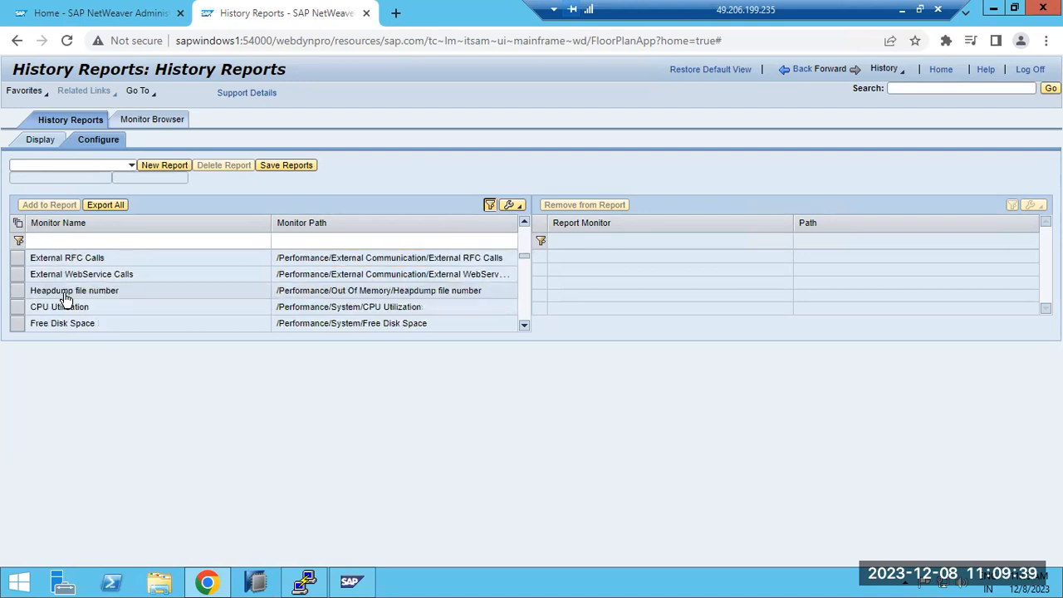
Step: Create a new history report named TEST1 with Single Chart as its default report type
{"action": "left_click", "coordinate": [90, 164]}
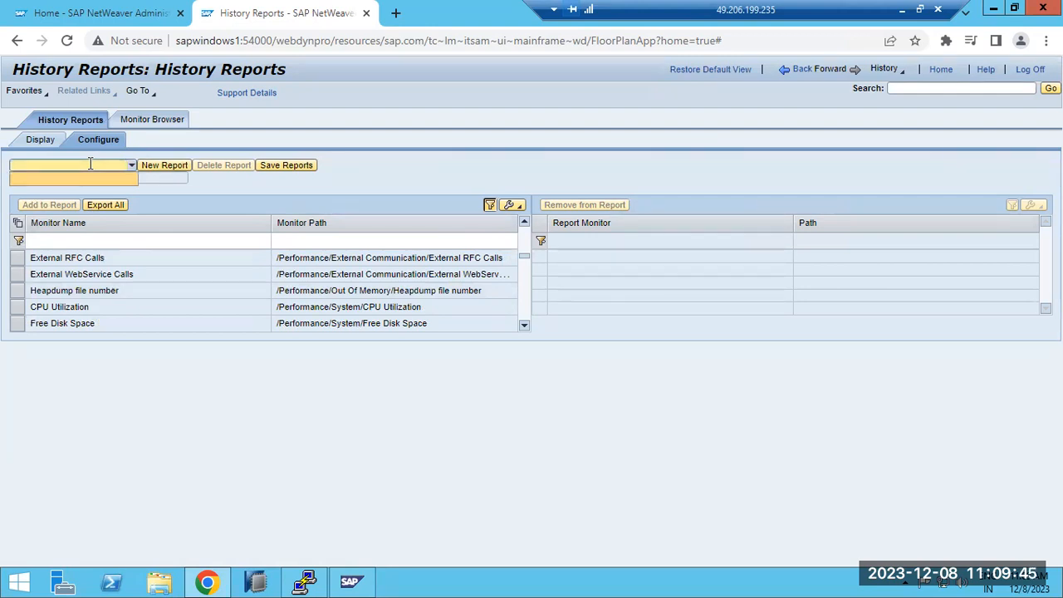
{"action": "left_click", "coordinate": [181, 165]}
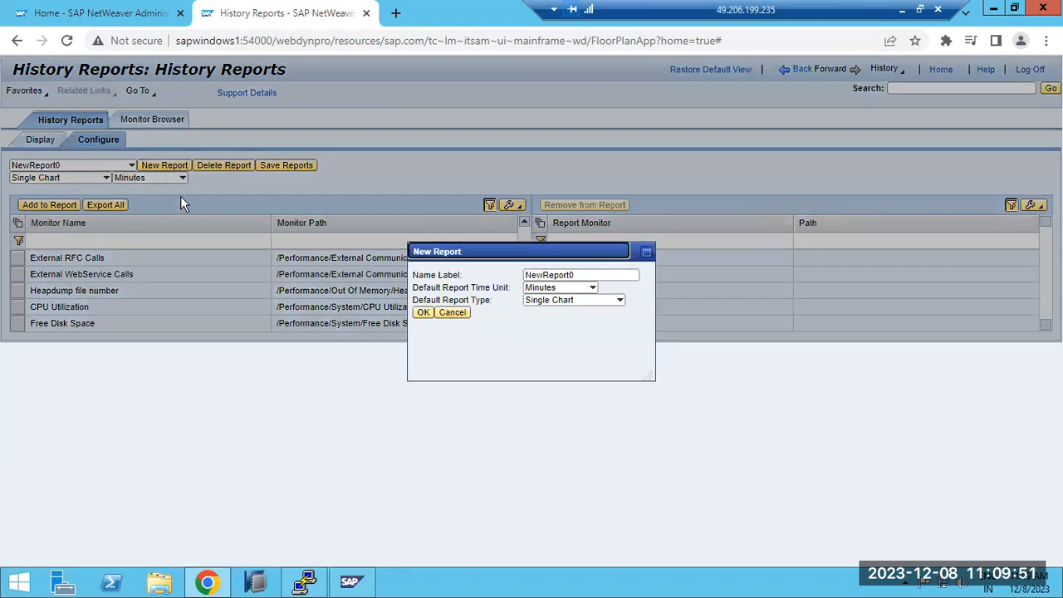
{"action": "double_click", "coordinate": [584, 277]}
{"action": "double_click", "coordinate": [584, 275]}
{"action": "type", "text": "TEST1"}
{"action": "left_click", "coordinate": [621, 301]}
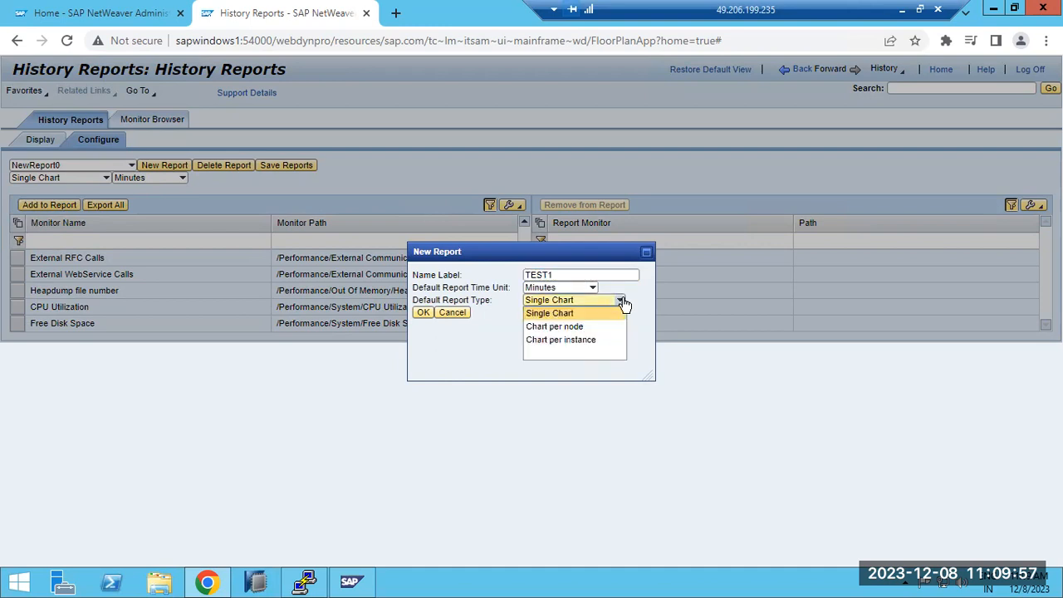
{"action": "left_click", "coordinate": [582, 313]}
{"action": "left_click", "coordinate": [422, 313]}
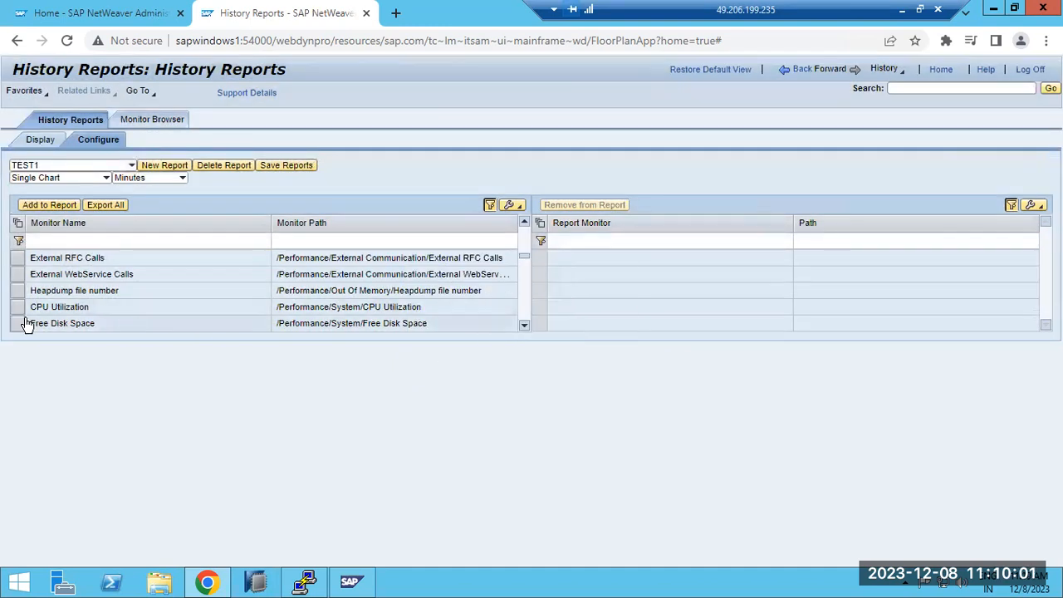
Step: Add the CPU Utilization, Free Disk Space and External RFC Calls monitors to the TEST1 report and save it
{"action": "left_click", "coordinate": [20, 307]}
{"action": "left_click", "coordinate": [45, 205]}
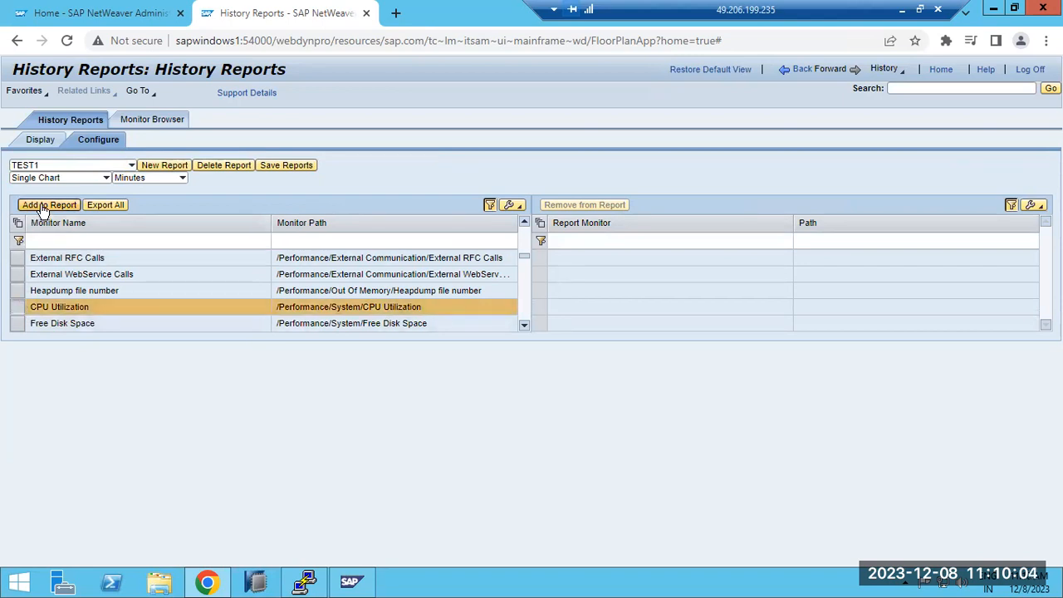
{"action": "left_click", "coordinate": [17, 323]}
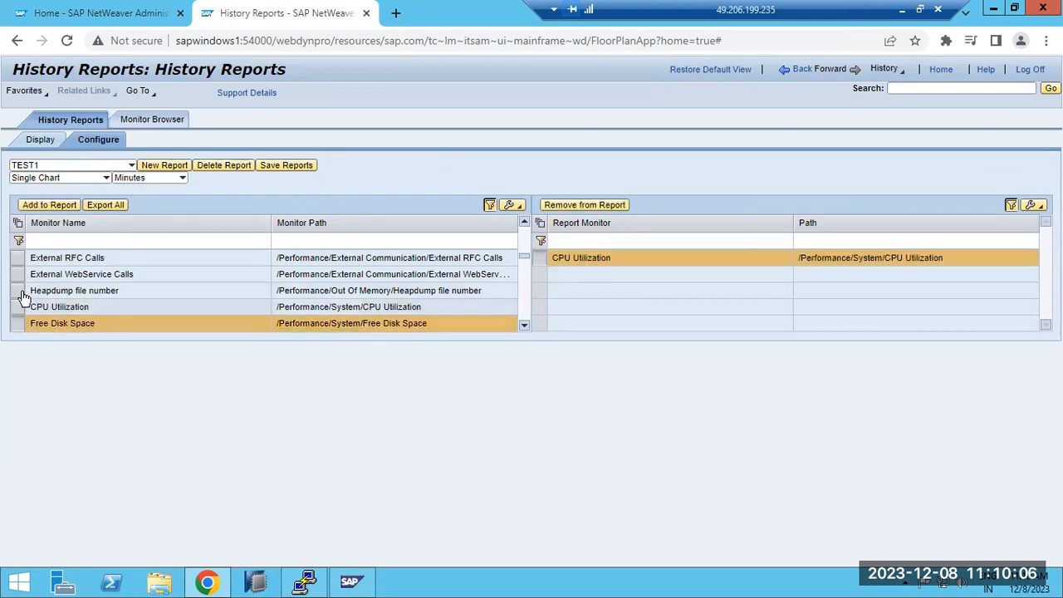
{"action": "left_click", "coordinate": [46, 206]}
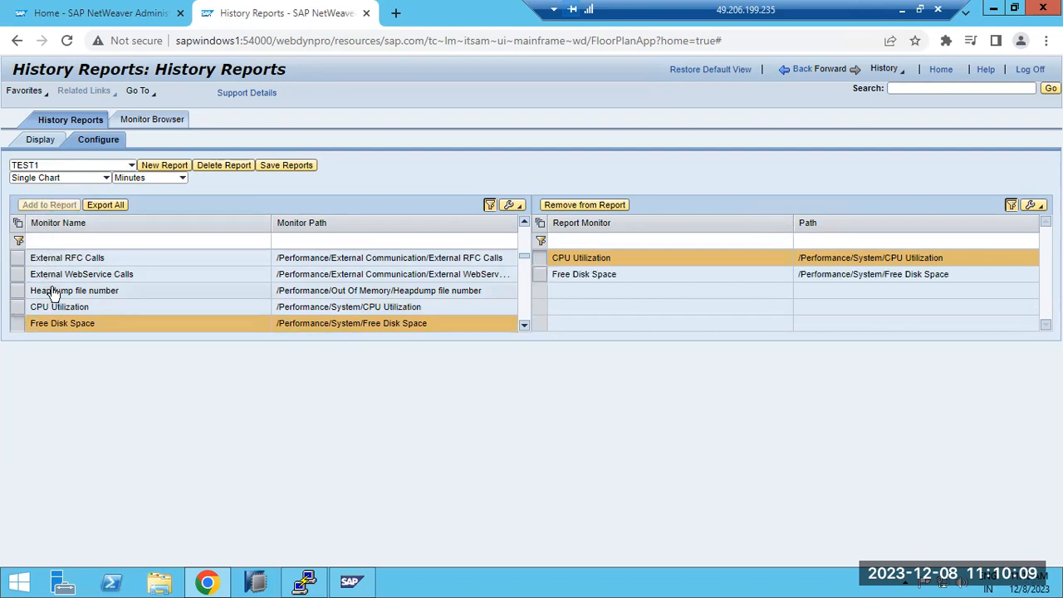
{"action": "left_click", "coordinate": [18, 259]}
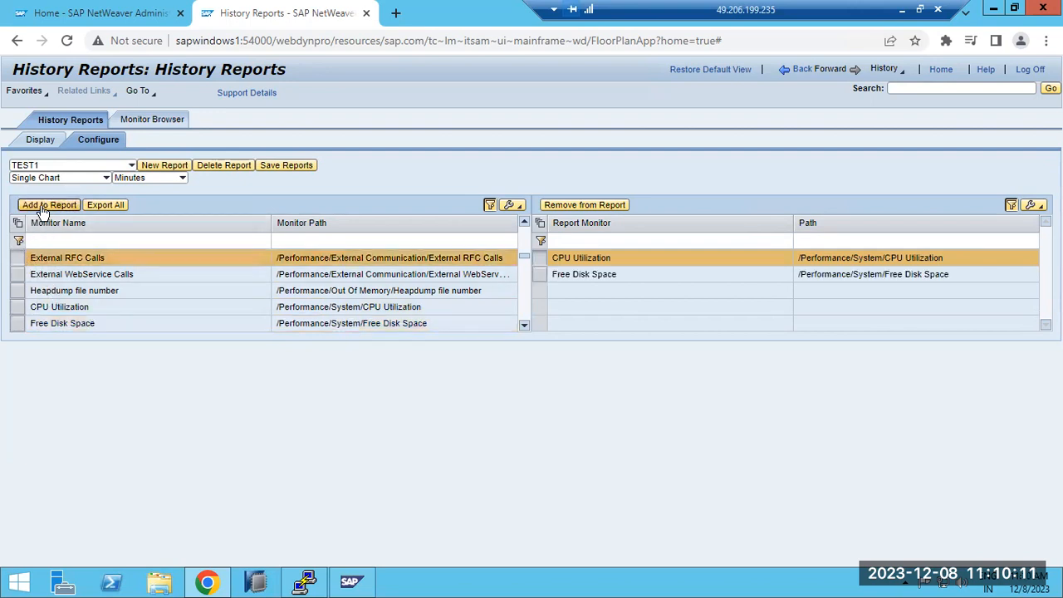
{"action": "left_click", "coordinate": [46, 206]}
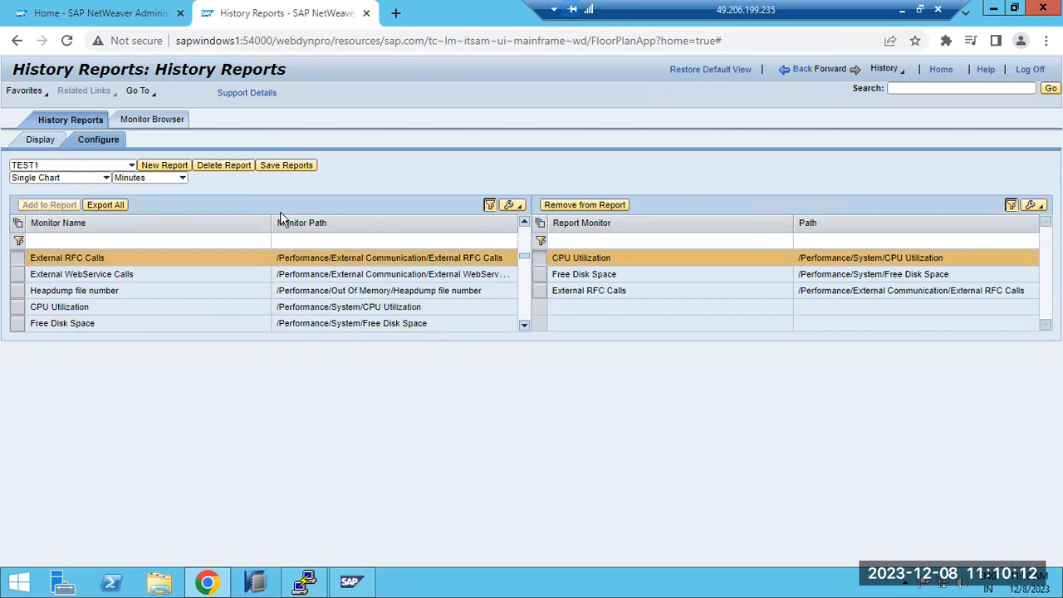
{"action": "left_click", "coordinate": [282, 165]}
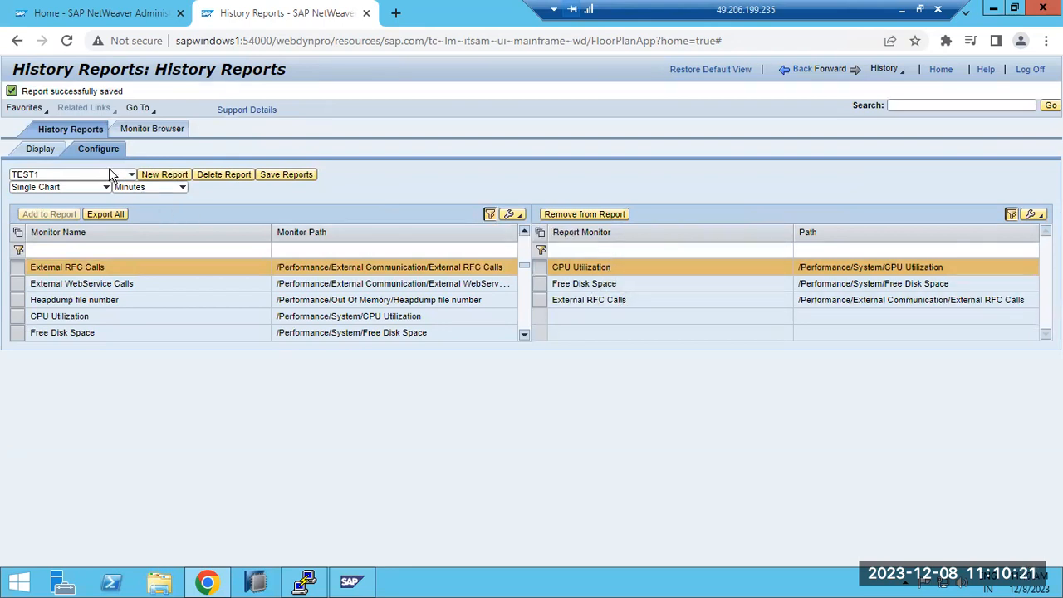
Step: Display the TEST1 report, check its chart type setting, and recheck the monitors in its configuration
{"action": "left_click", "coordinate": [42, 150]}
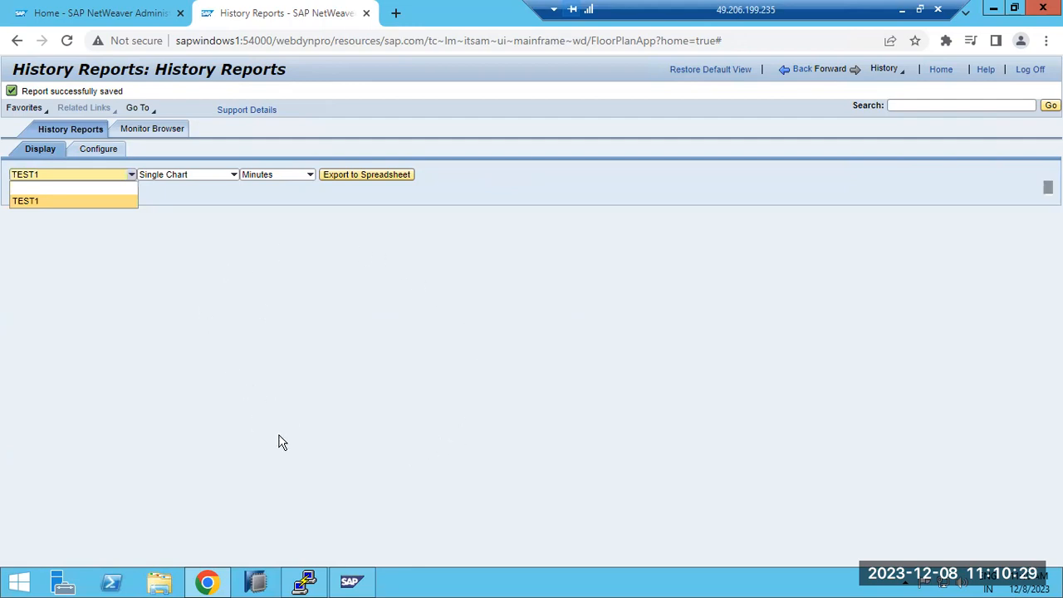
{"action": "left_click", "coordinate": [233, 176]}
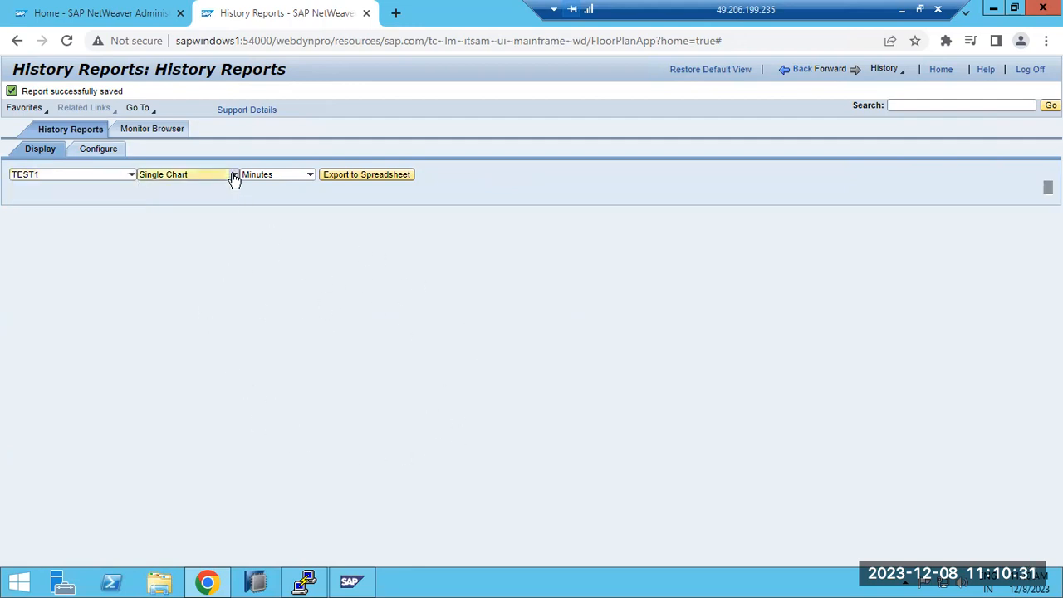
{"action": "left_click", "coordinate": [233, 176]}
{"action": "left_click", "coordinate": [98, 149]}
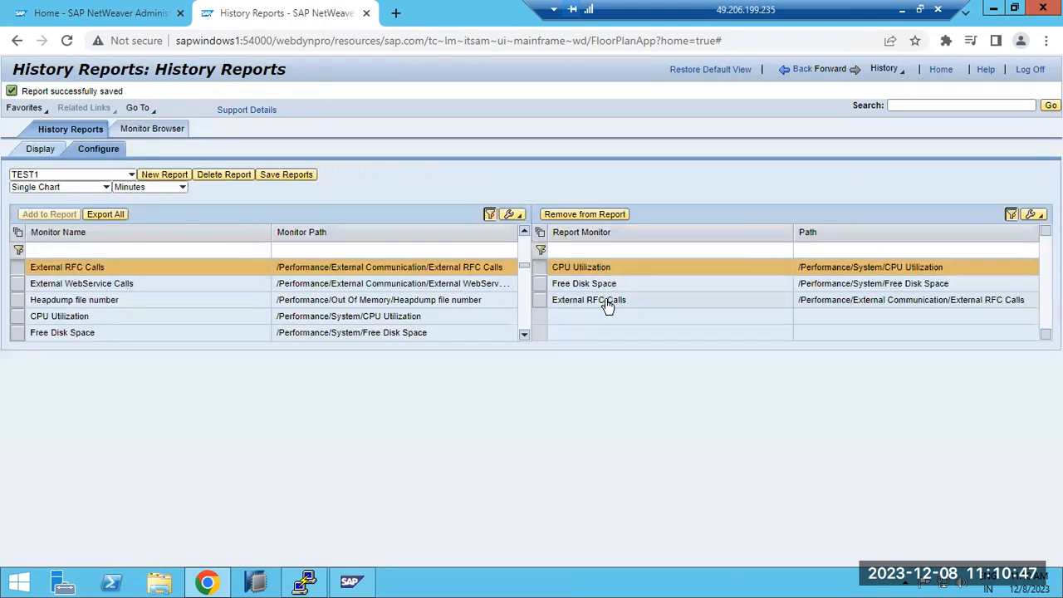
Step: Export the displayed TEST1 report to a spreadsheet and open the downloaded Reports.xls file
{"action": "left_click", "coordinate": [34, 151]}
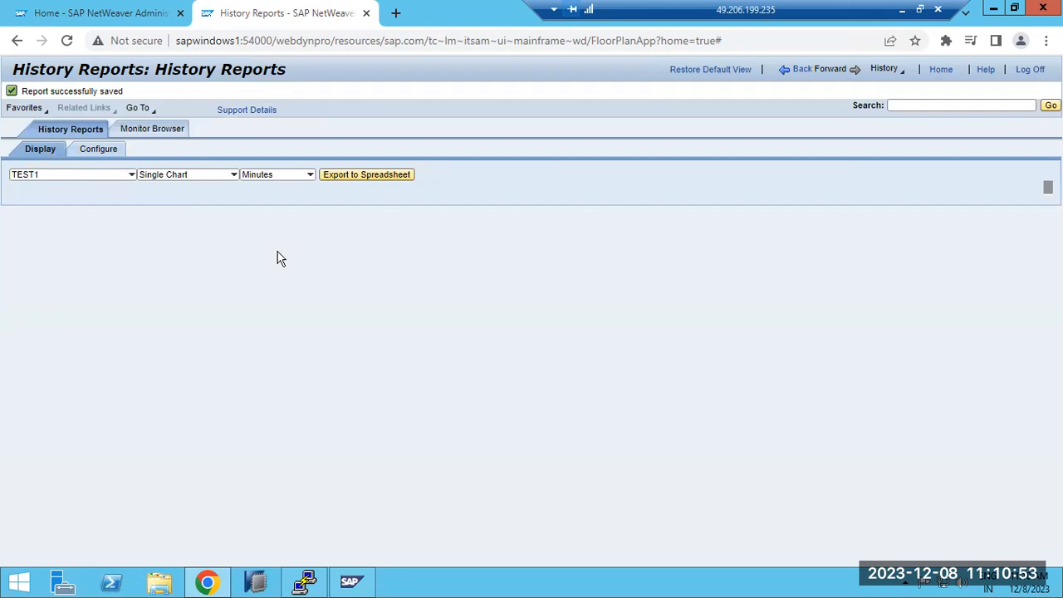
{"action": "left_click", "coordinate": [343, 176]}
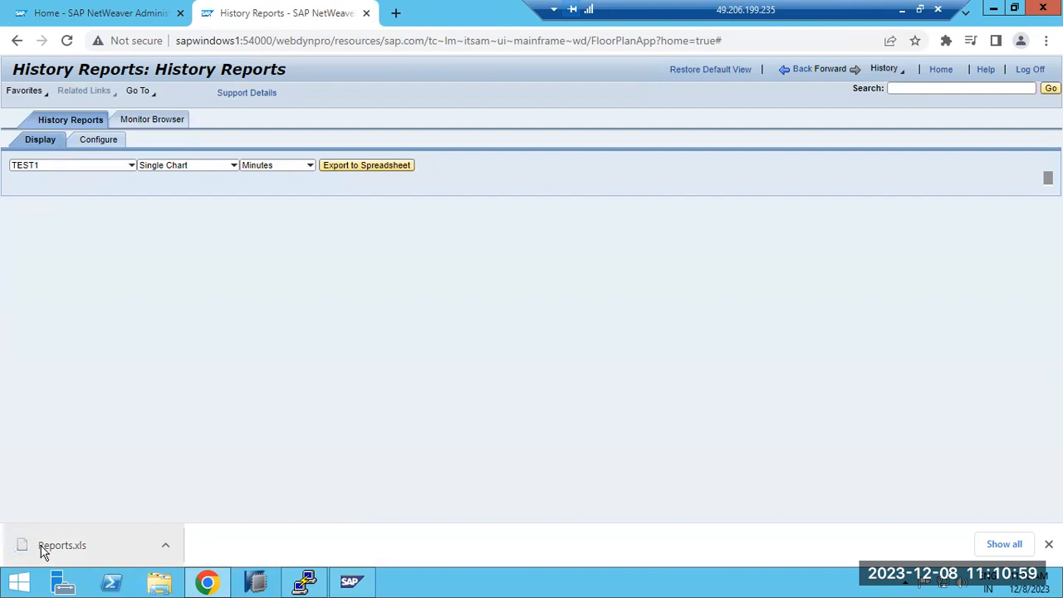
{"action": "left_click", "coordinate": [48, 553]}
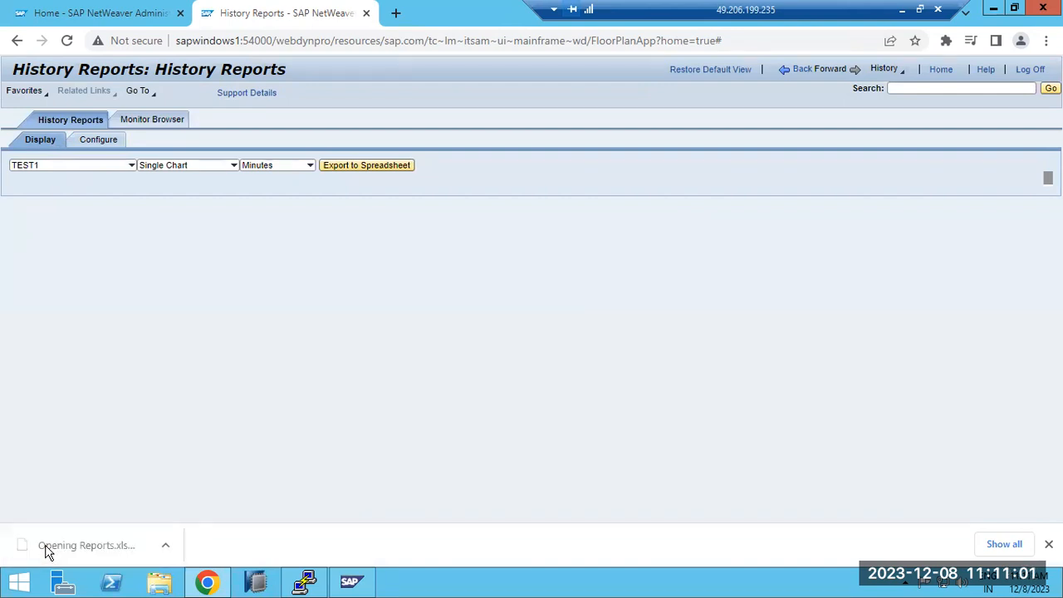
Step: Dismiss the completed download notice and browse the active and used monitors in the Monitor Browser
{"action": "left_click", "coordinate": [504, 337]}
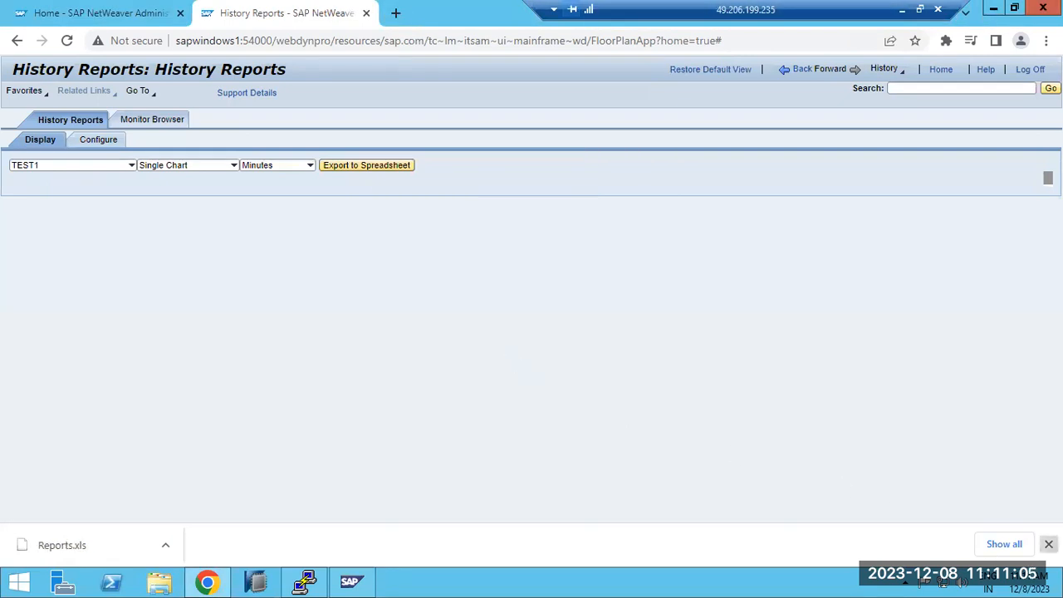
{"action": "left_click", "coordinate": [1047, 544]}
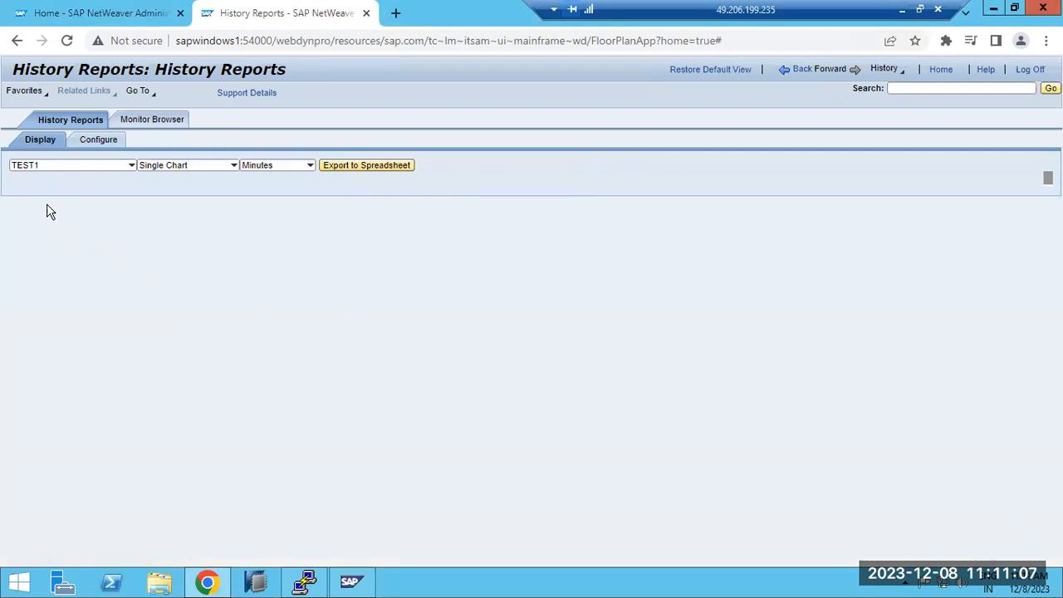
{"action": "left_click", "coordinate": [138, 129]}
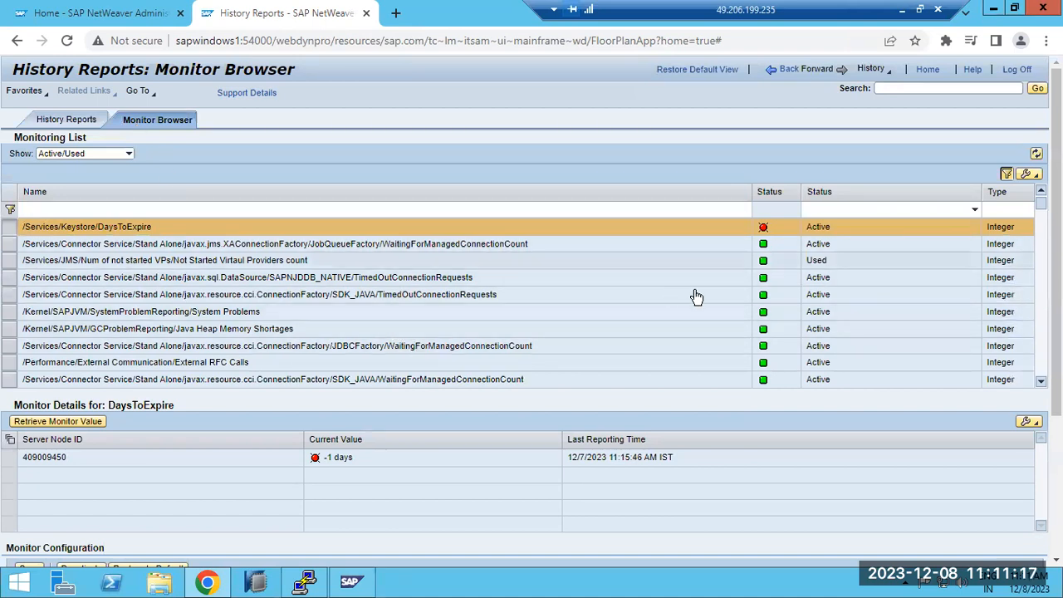
{"action": "left_click", "coordinate": [1040, 381]}
{"action": "left_click", "coordinate": [1040, 381]}
{"action": "left_click", "coordinate": [1041, 382]}
{"action": "left_click", "coordinate": [1041, 382]}
{"action": "left_click", "coordinate": [1041, 382]}
{"action": "left_click", "coordinate": [1041, 382]}
{"action": "left_click", "coordinate": [1041, 382]}
{"action": "left_click", "coordinate": [1041, 382]}
{"action": "left_click", "coordinate": [1041, 382]}
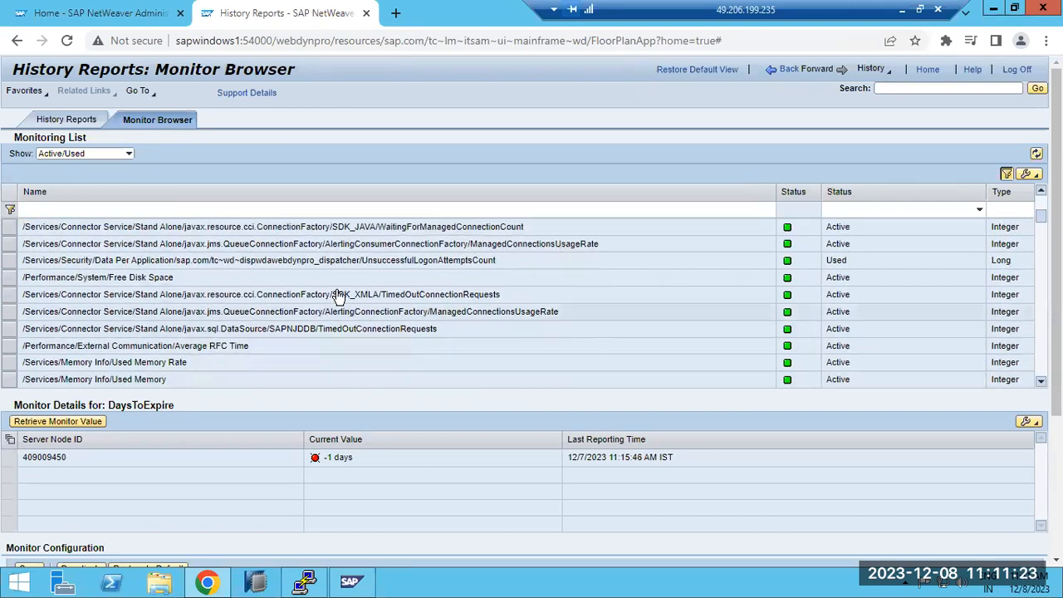
Step: Inspect the details of the Free Disk Space, SDK_XMLA TimedOutConnectionRequests, Used Memory Rate and Used Memory monitors, and return to Resource Monitoring
{"action": "left_click", "coordinate": [180, 277]}
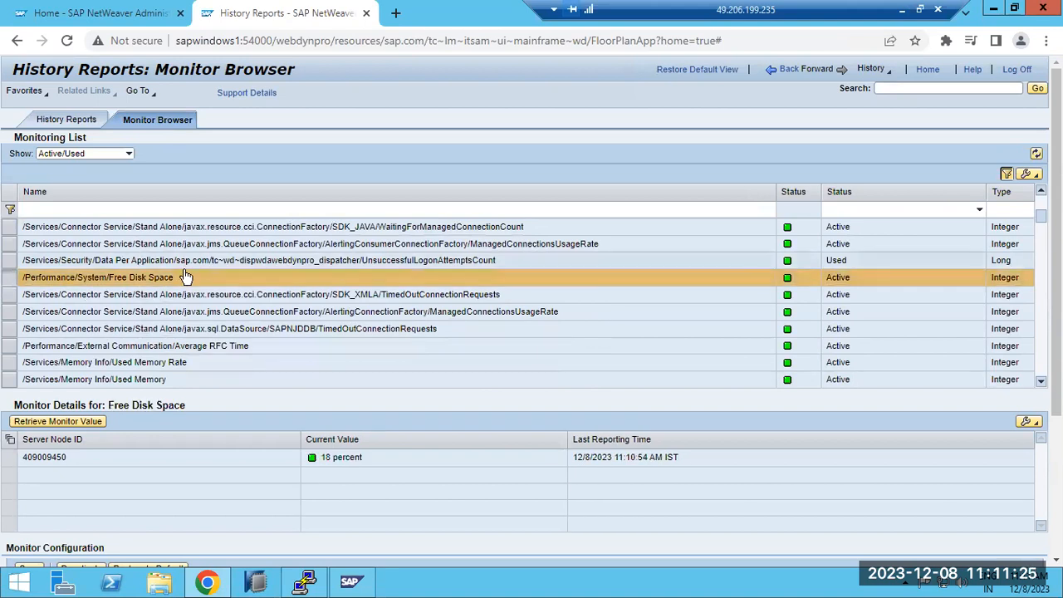
{"action": "left_click", "coordinate": [184, 296]}
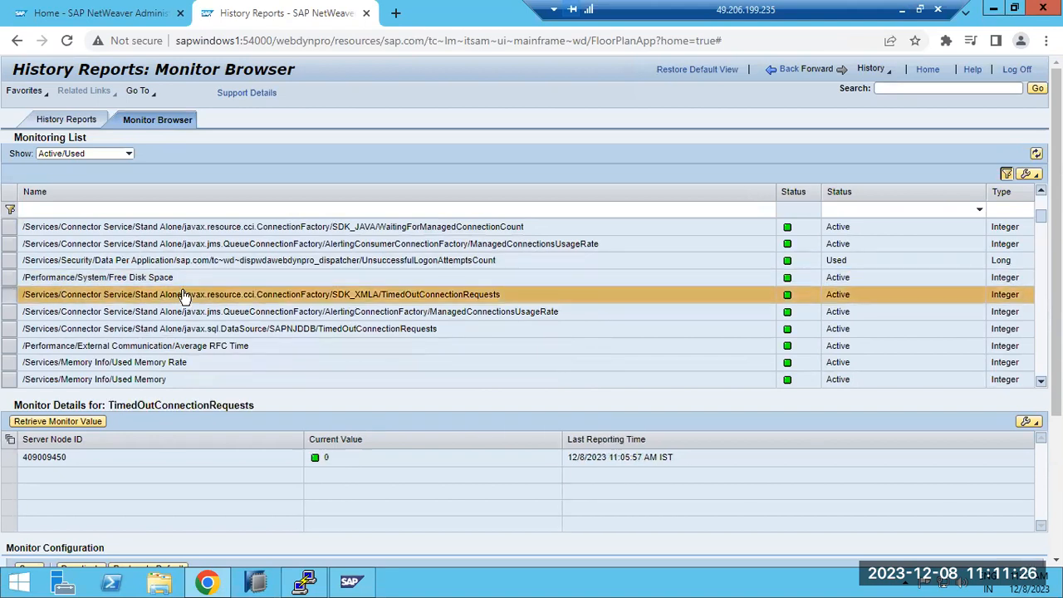
{"action": "left_click", "coordinate": [181, 363]}
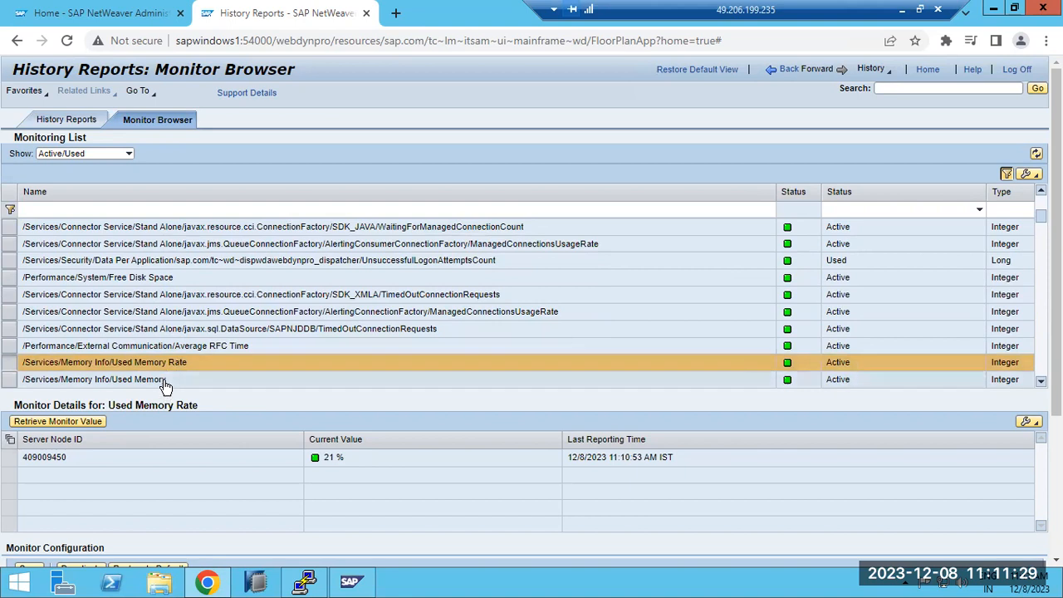
{"action": "left_click", "coordinate": [166, 379]}
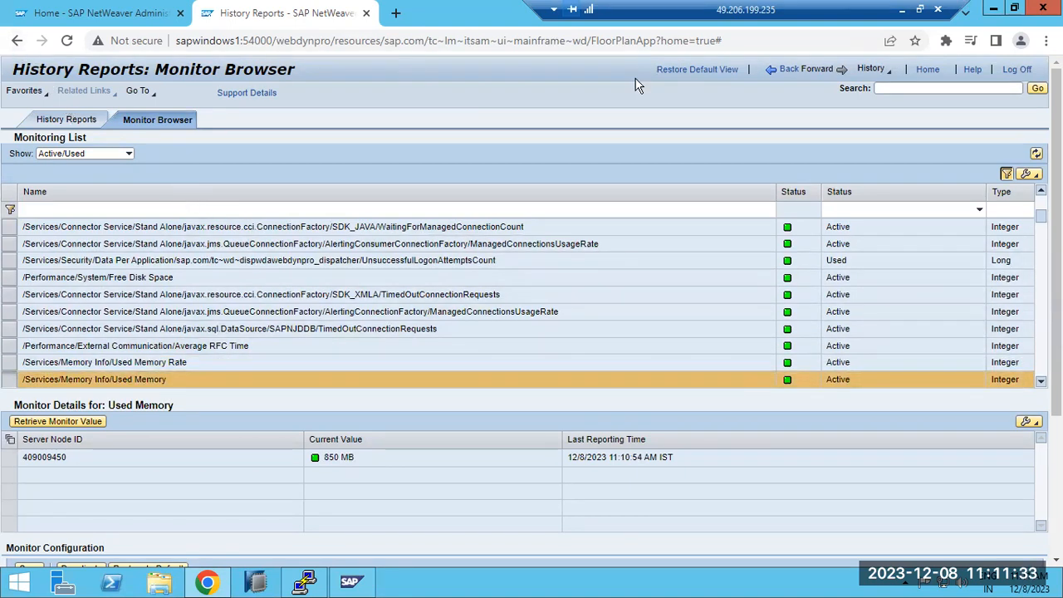
{"action": "left_click", "coordinate": [788, 71]}
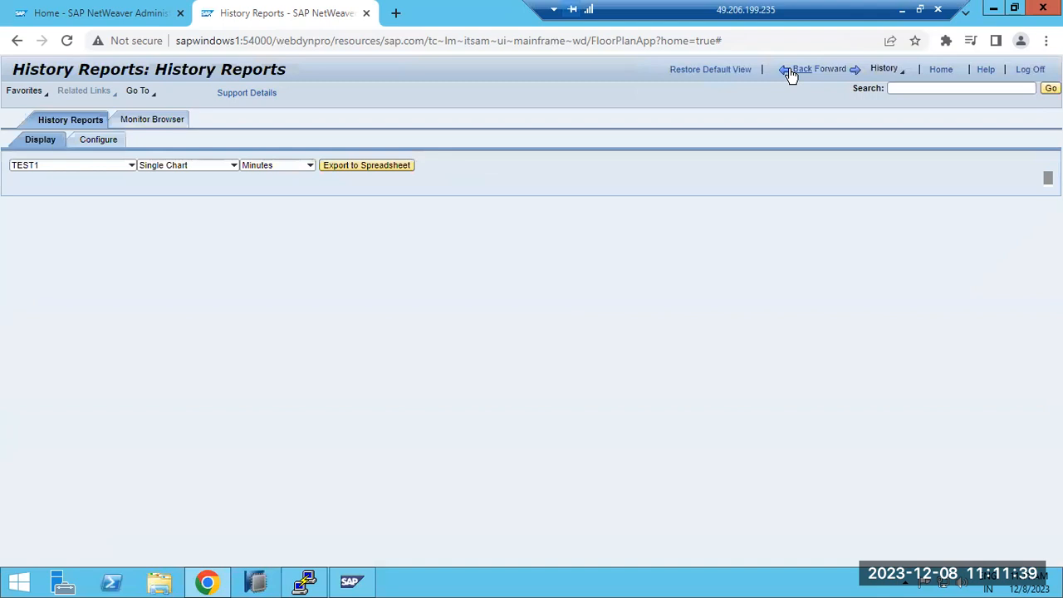
{"action": "left_click", "coordinate": [790, 72]}
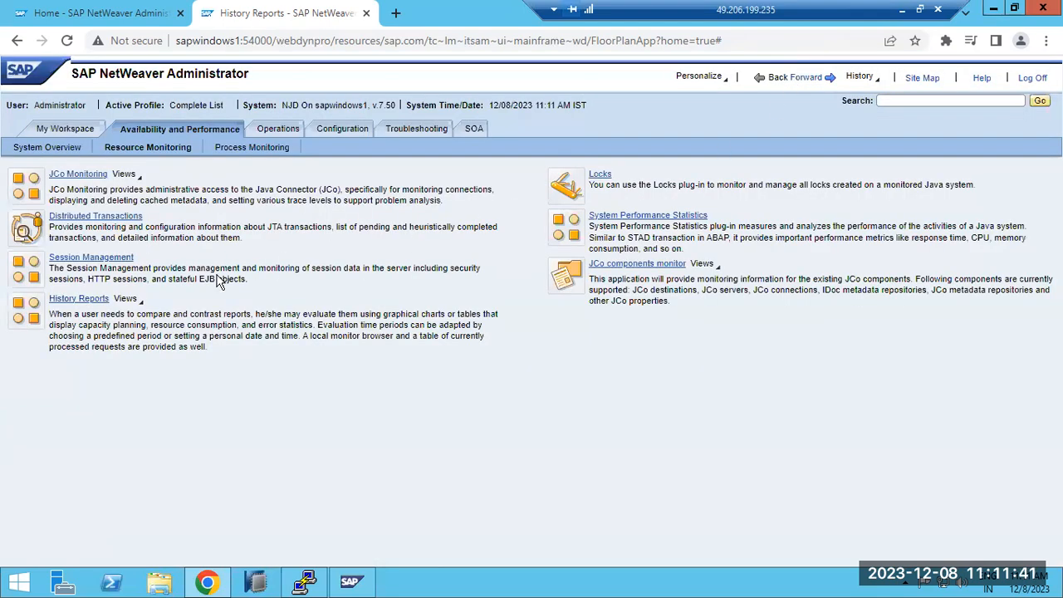
Step: Review the individual sessions, session details and active requests in Session Management, and return to the Resource Monitoring overview
{"action": "left_click", "coordinate": [72, 259]}
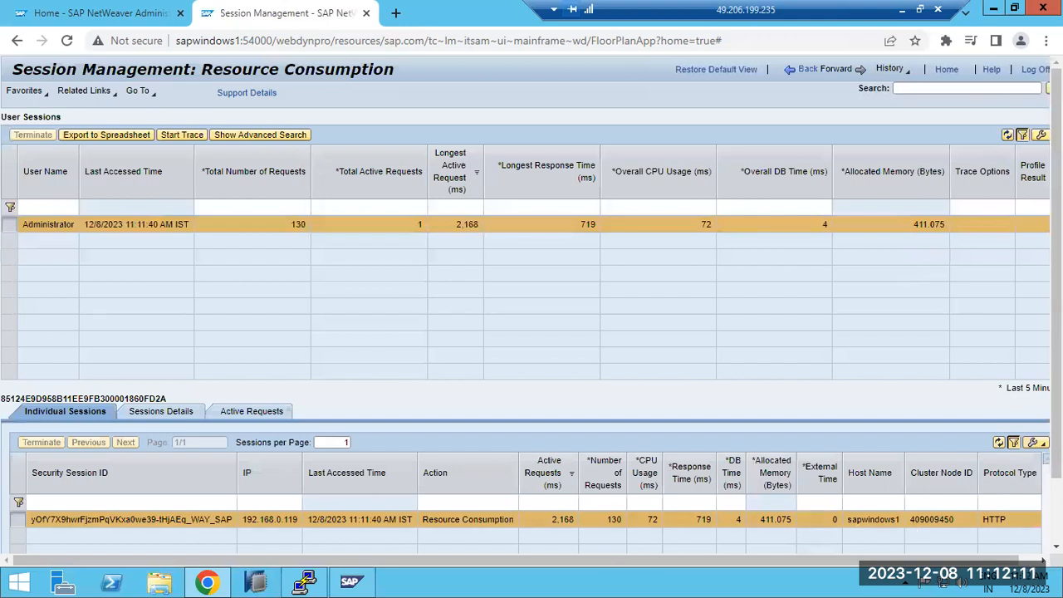
{"action": "scroll", "coordinate": [916, 530], "scroll_direction": "down", "scroll_amount": 1}
{"action": "scroll", "coordinate": [531, 307], "scroll_direction": "up", "scroll_amount": 1}
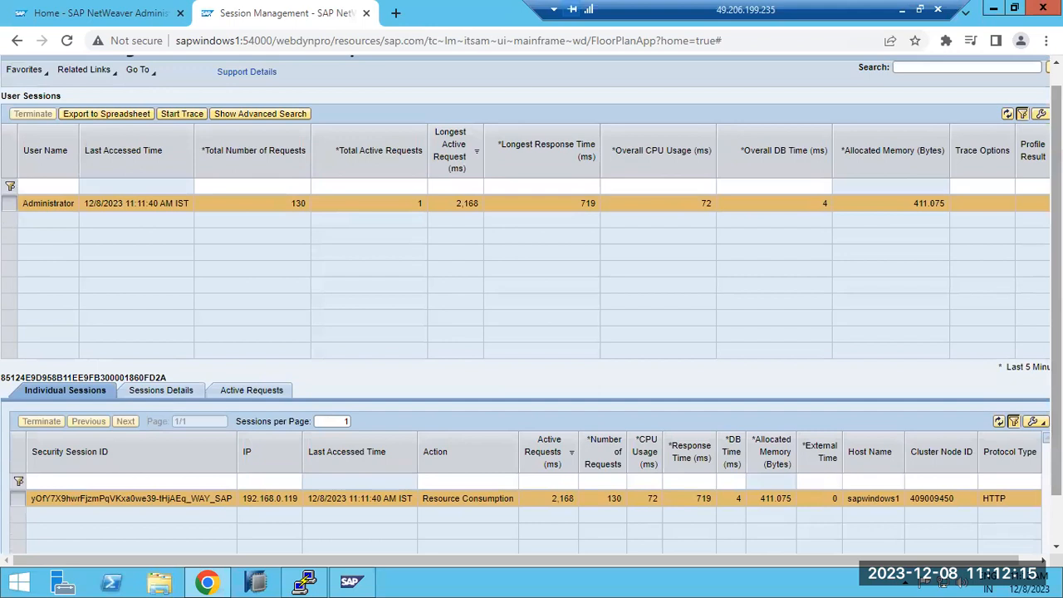
{"action": "left_click", "coordinate": [156, 396]}
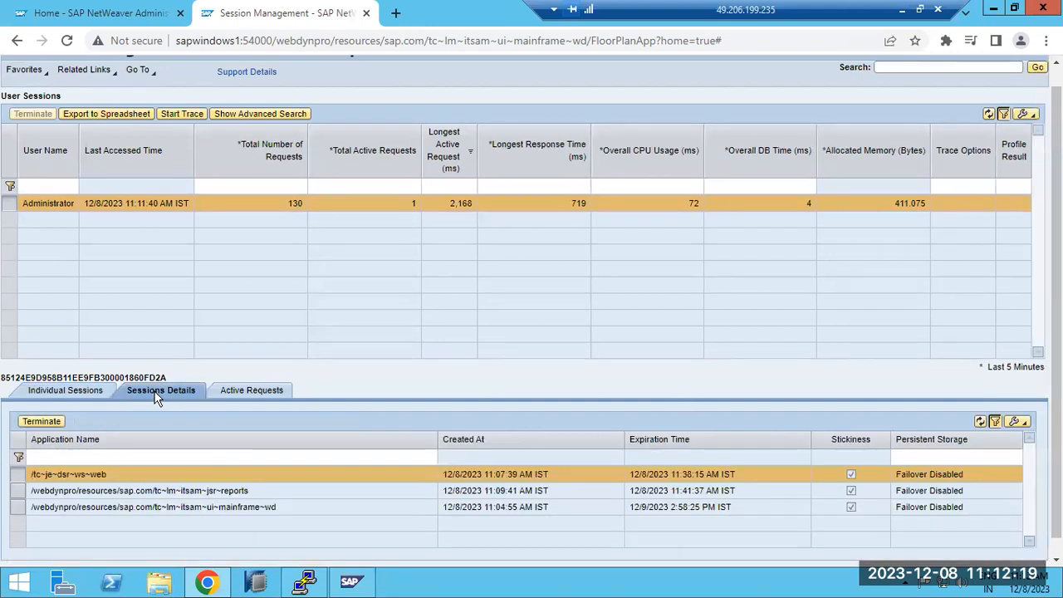
{"action": "left_click", "coordinate": [248, 394]}
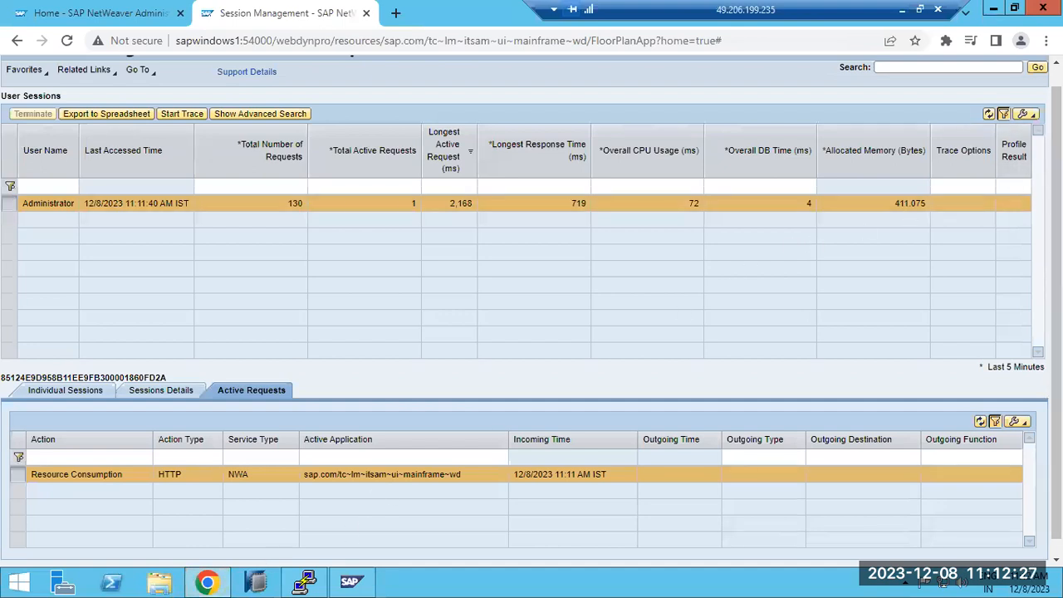
{"action": "scroll", "coordinate": [1055, 315], "scroll_direction": "up", "scroll_amount": 1}
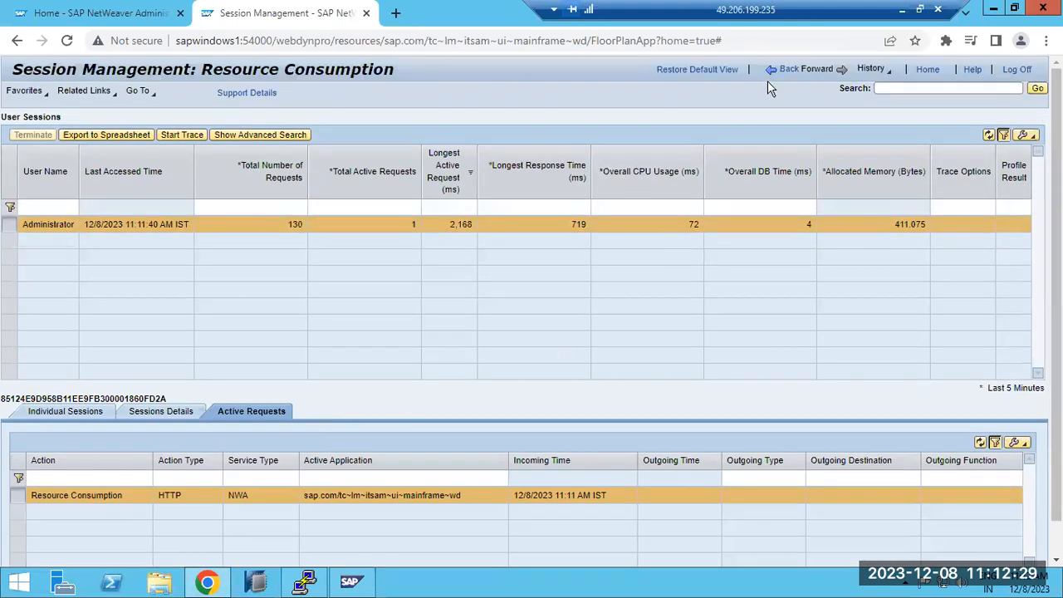
{"action": "left_click", "coordinate": [788, 69]}
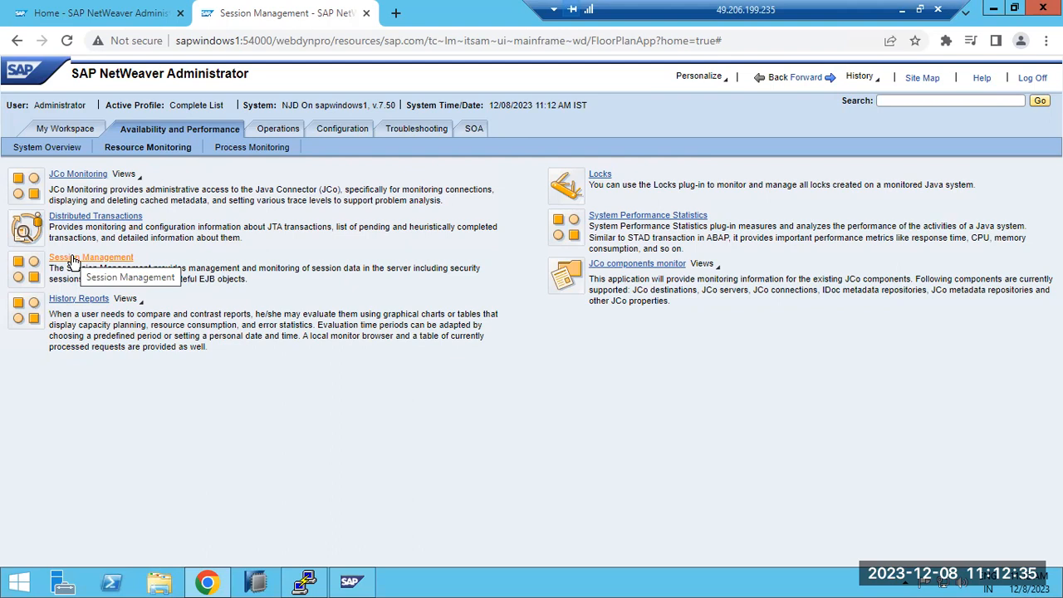
Step: Look through the message status overview, PI Messages and PI Messages Archive in the Process Monitoring area's Message Monitor, and return to the overview
{"action": "left_click", "coordinate": [274, 147]}
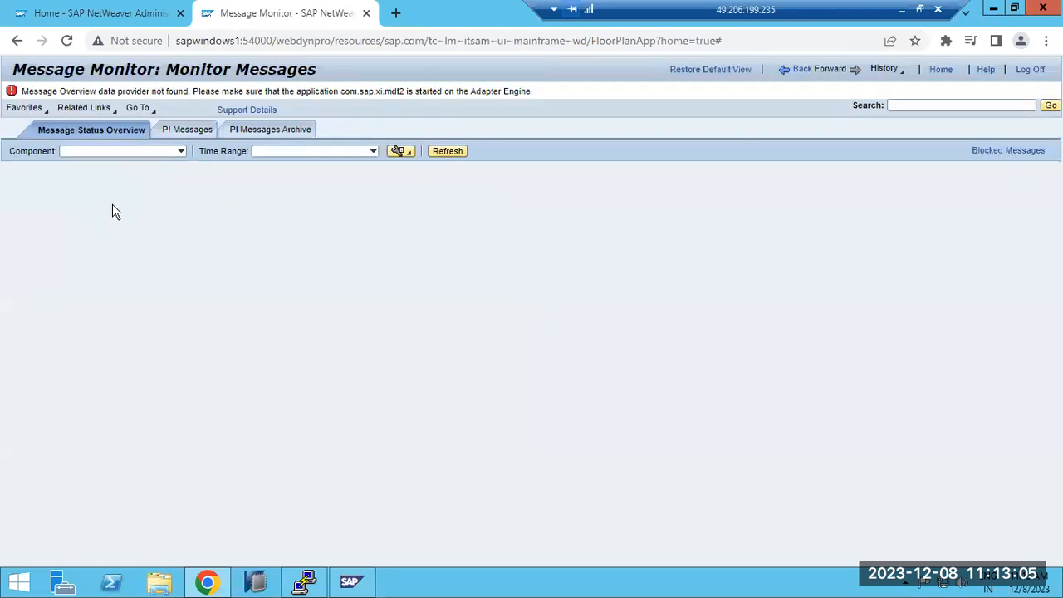
{"action": "left_click", "coordinate": [180, 153]}
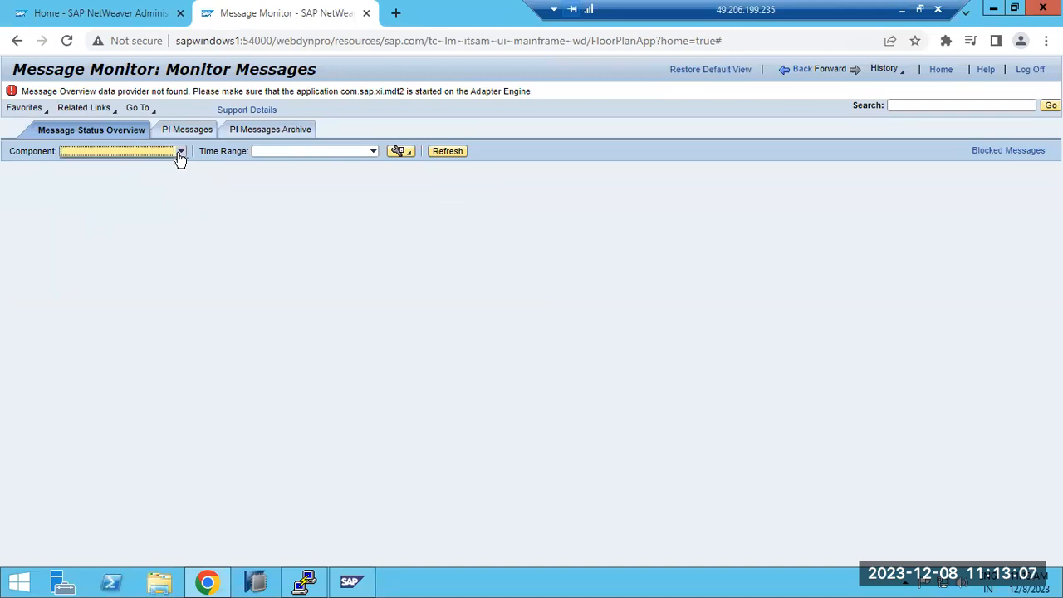
{"action": "left_click", "coordinate": [193, 133]}
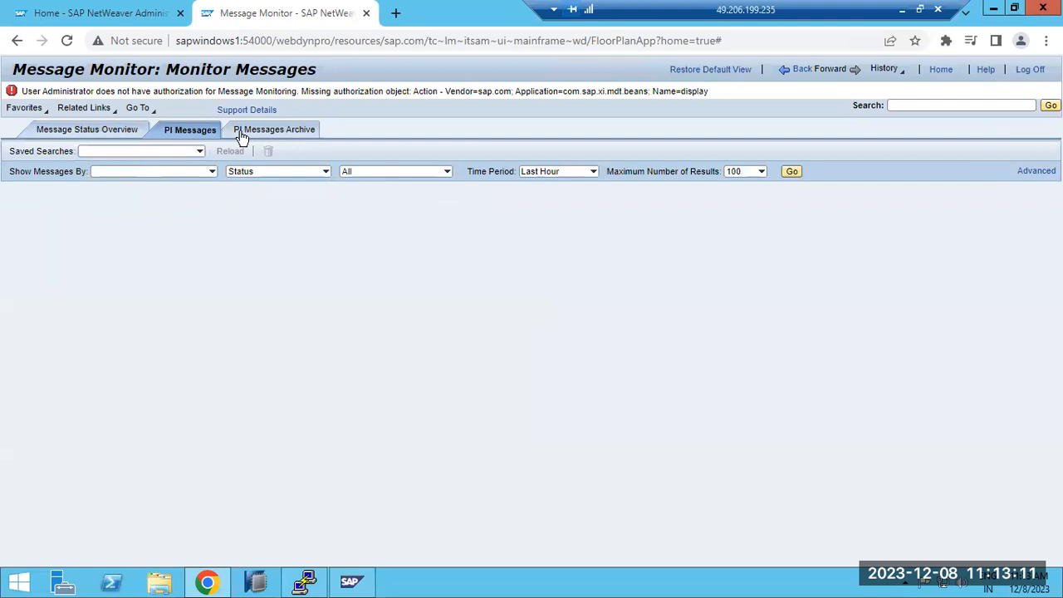
{"action": "left_click", "coordinate": [235, 132]}
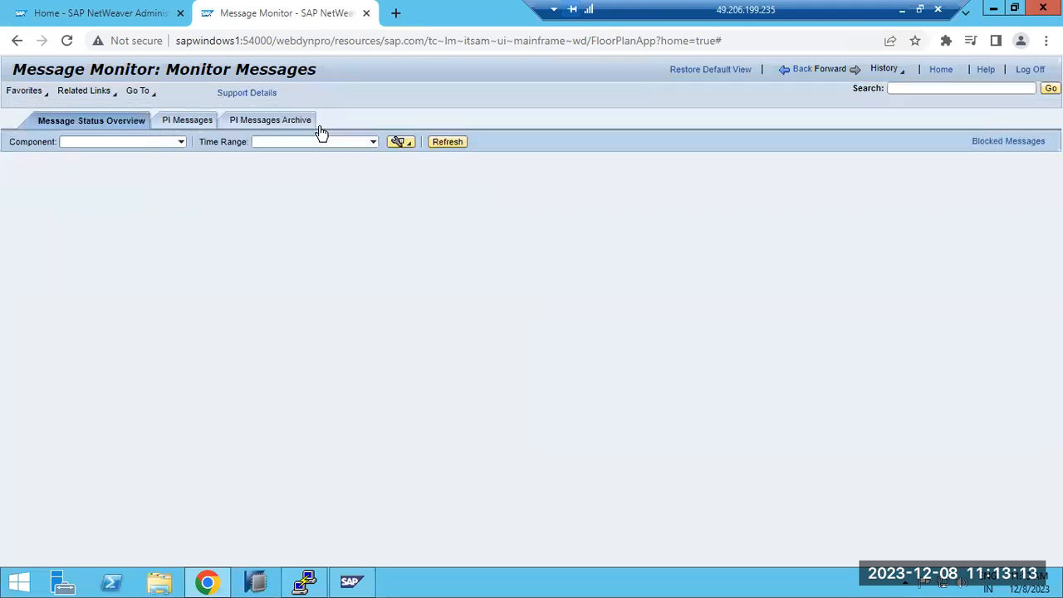
{"action": "left_click", "coordinate": [799, 71]}
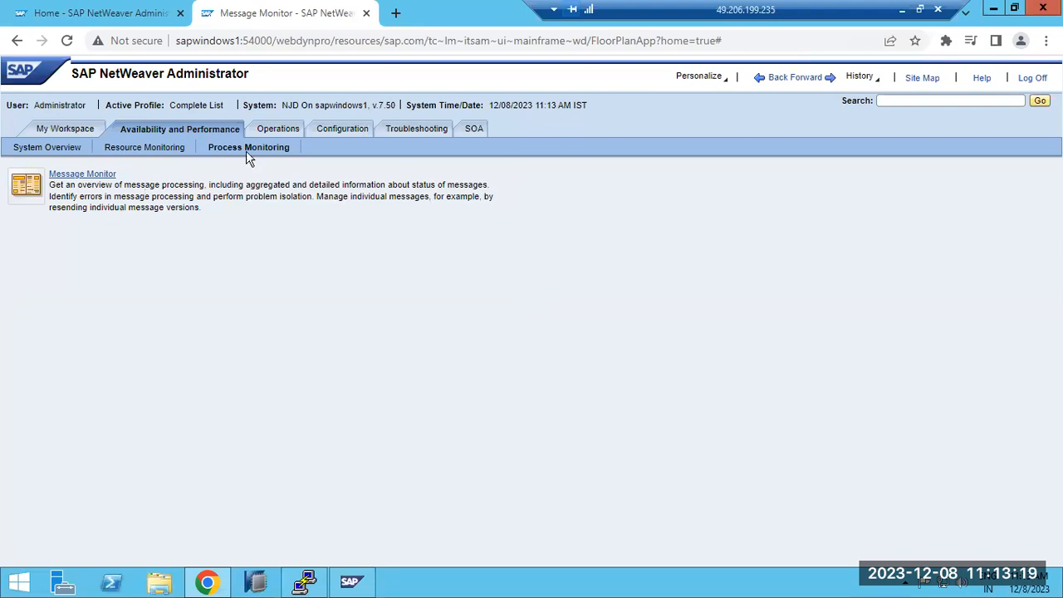
Step: Open Start & Stop in the Operations area and authenticate with the OS user name and password
{"action": "left_click", "coordinate": [273, 130]}
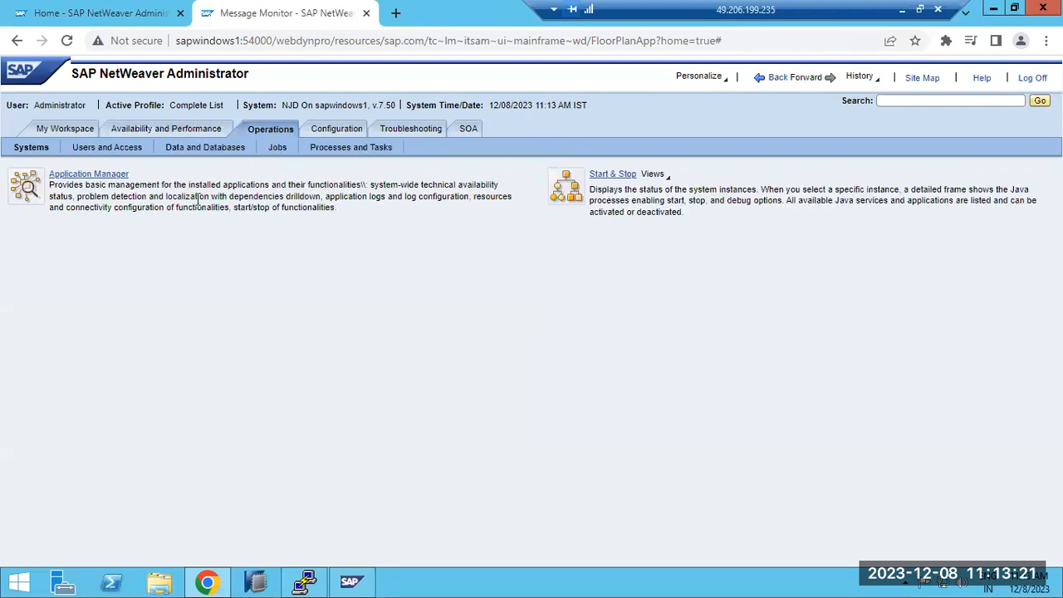
{"action": "left_click", "coordinate": [615, 176]}
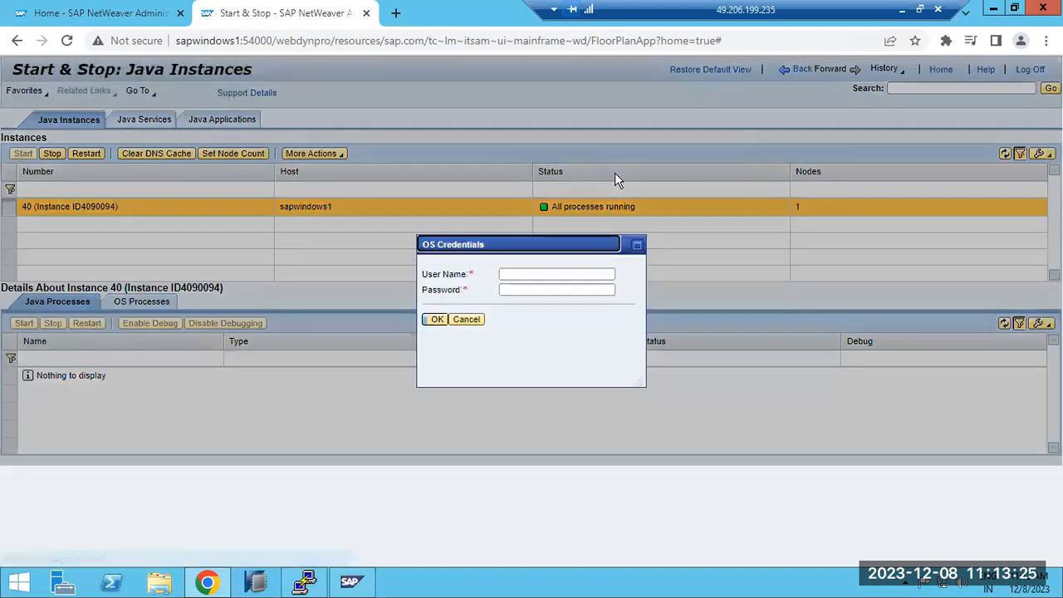
{"action": "left_click", "coordinate": [511, 274]}
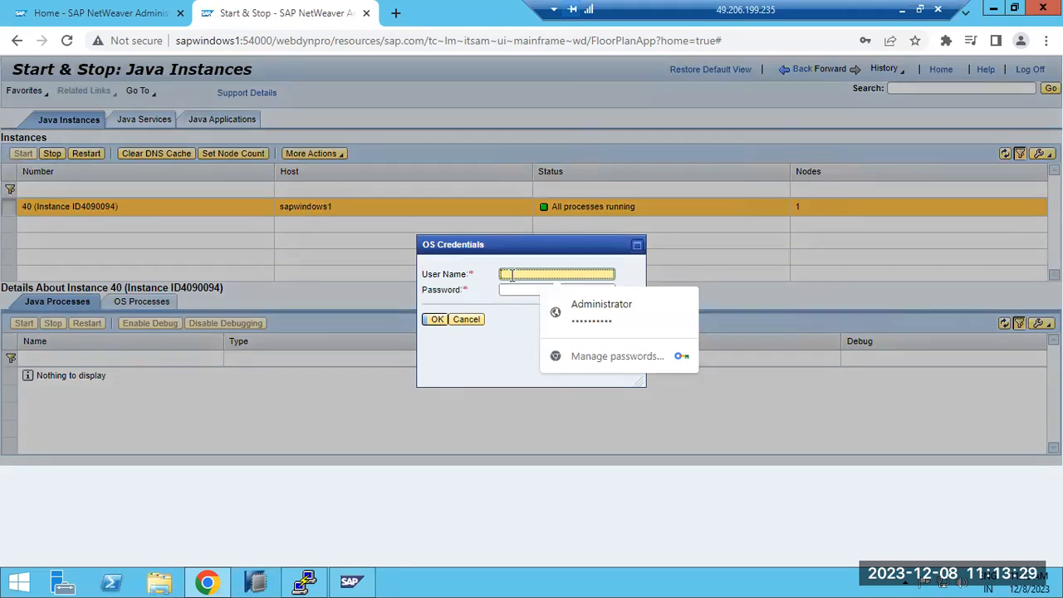
{"action": "type", "text": "ajcadm"}
{"action": "key", "text": "Tab"}
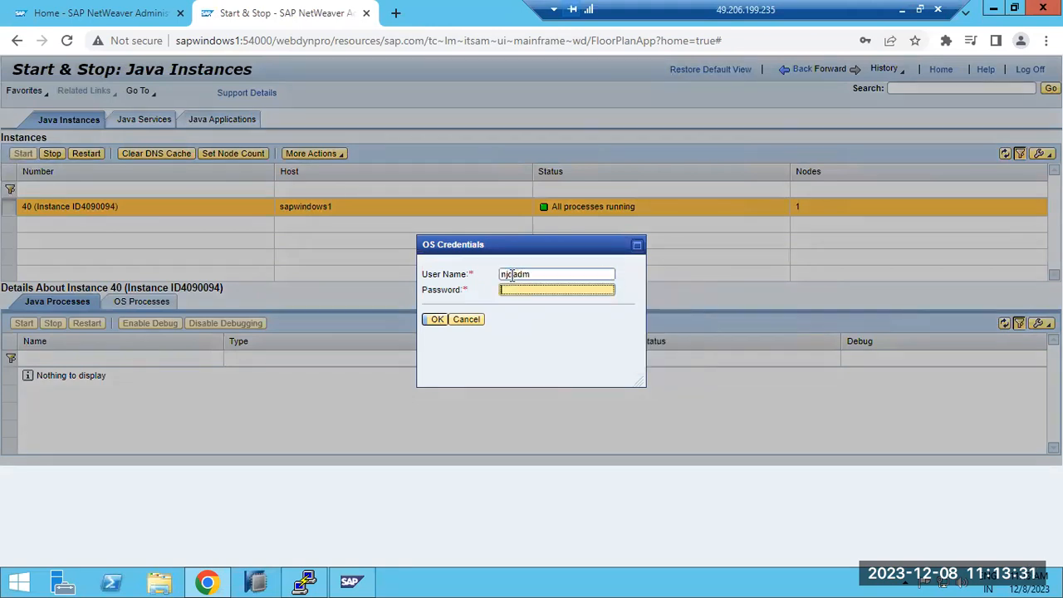
{"action": "type", "text": "••••"}
{"action": "key", "text": "Return"}
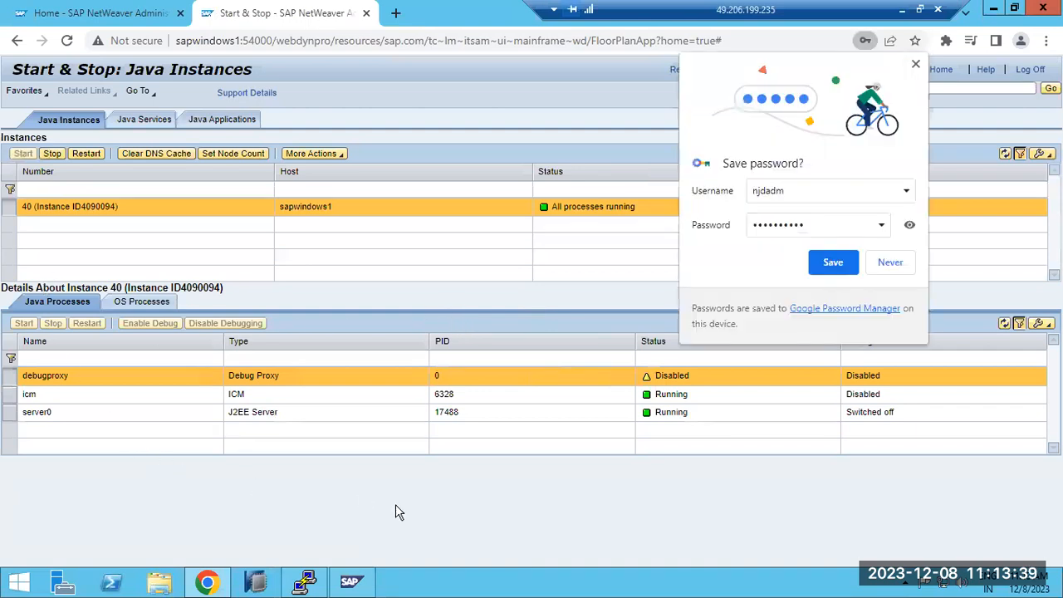
Step: Check the NJD AS Java Process Table in the SAP Management Console and decline saving the OS password in the browser
{"action": "left_click", "coordinate": [354, 583]}
{"action": "left_click", "coordinate": [501, 197]}
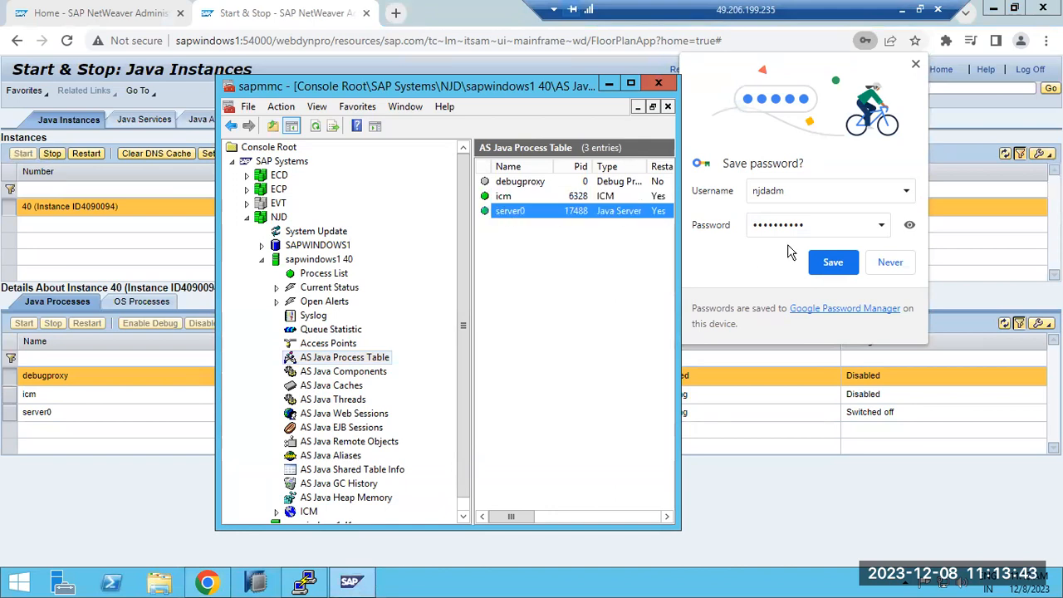
{"action": "left_click", "coordinate": [887, 263]}
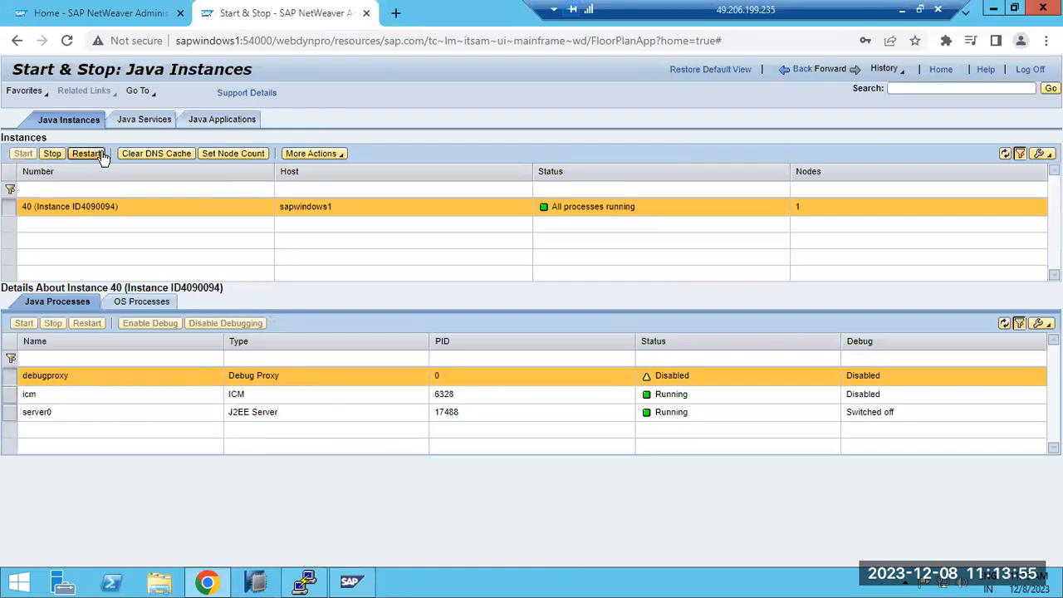
Step: Inspect the icm and server0 Java processes and the OS processes of instance 40
{"action": "left_click", "coordinate": [60, 395]}
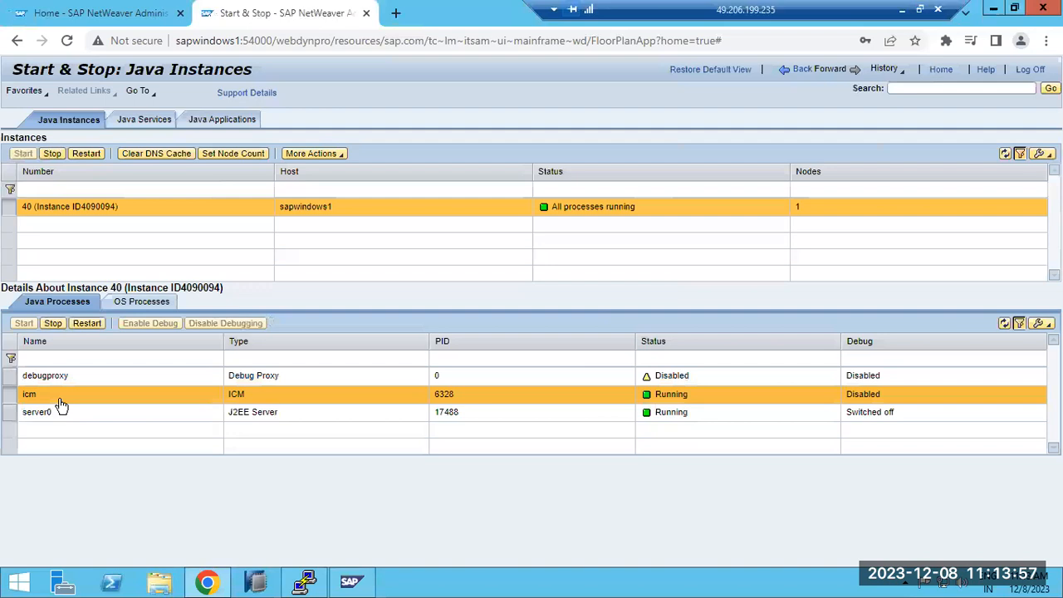
{"action": "left_click", "coordinate": [66, 414]}
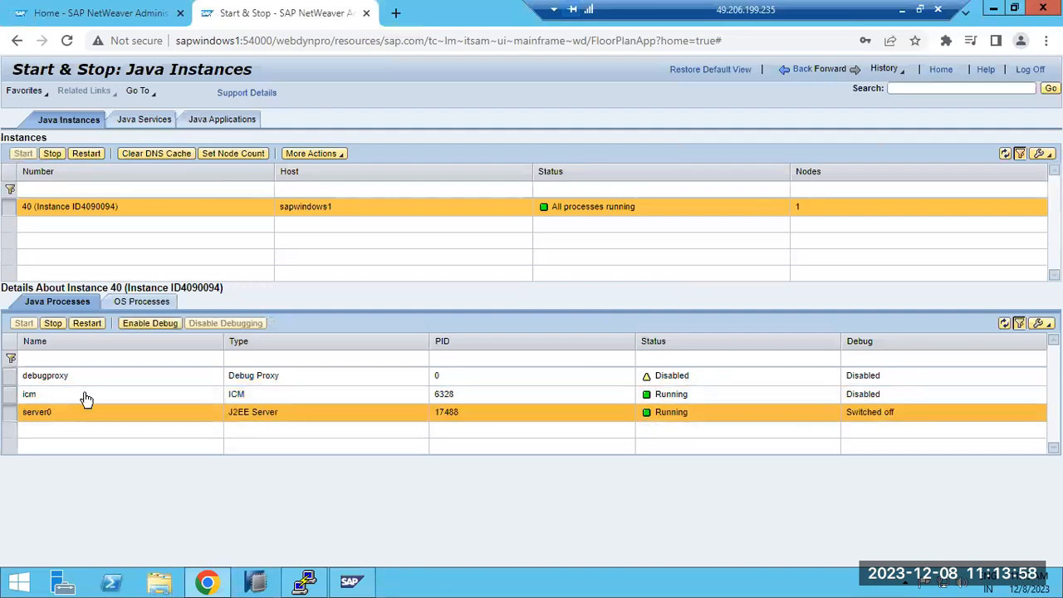
{"action": "left_click", "coordinate": [136, 301]}
{"action": "left_click", "coordinate": [84, 302]}
Step: Browse the Java services and the Java applications with their statuses, and return to the Java instances view
{"action": "left_click", "coordinate": [139, 125]}
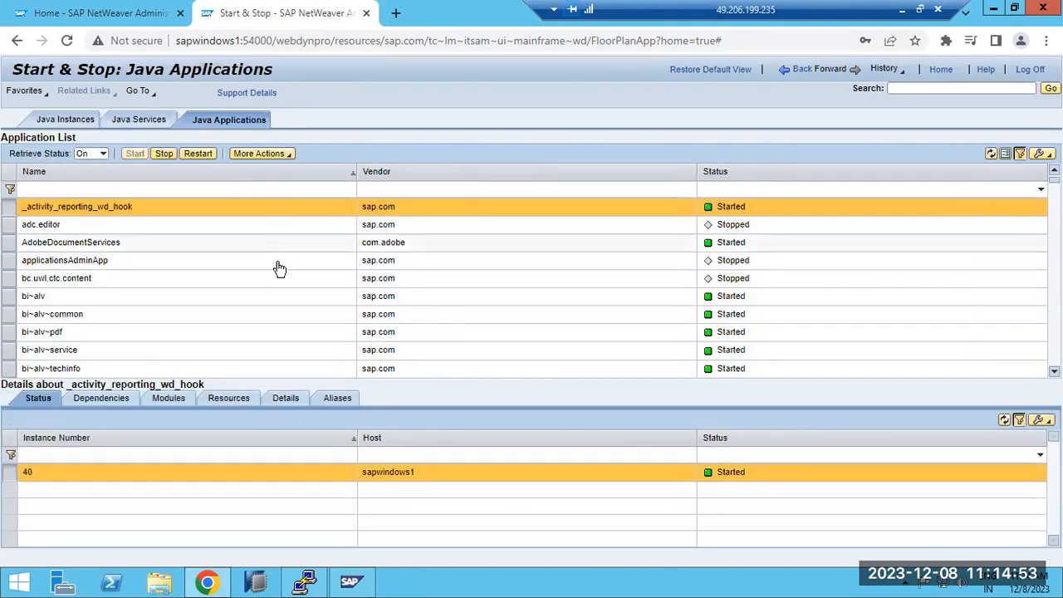
{"action": "scroll", "coordinate": [287, 324], "scroll_direction": "down", "scroll_amount": 10}
{"action": "scroll", "coordinate": [287, 323], "scroll_direction": "down", "scroll_amount": 20}
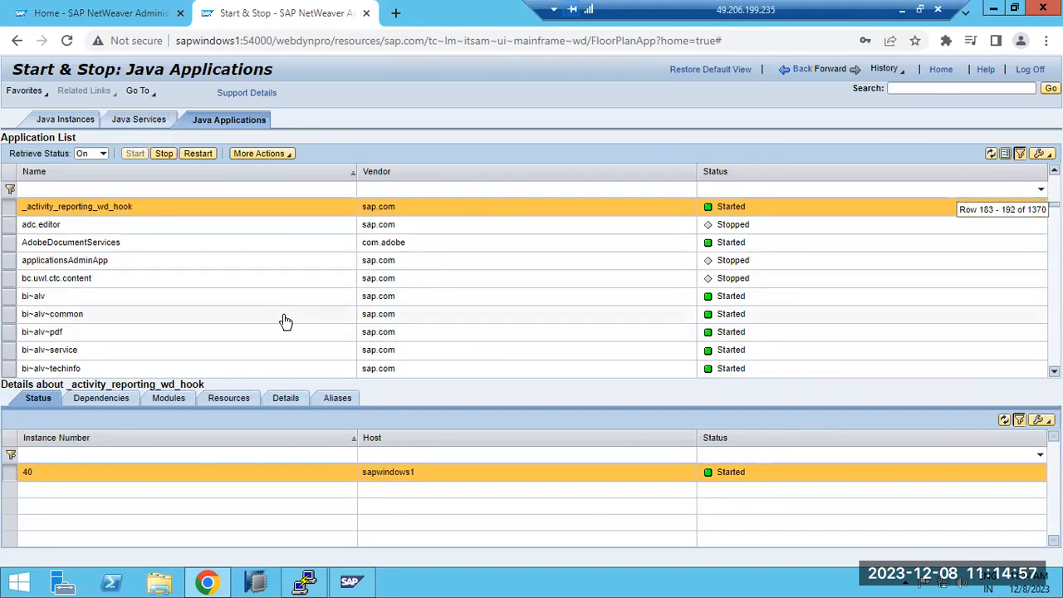
{"action": "scroll", "coordinate": [286, 324], "scroll_direction": "down", "scroll_amount": 3}
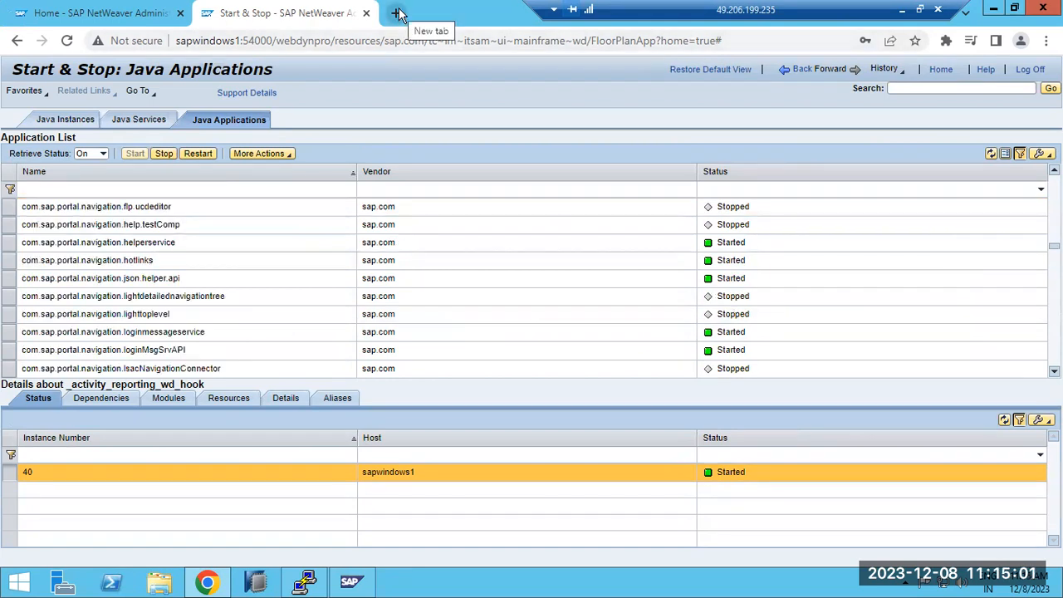
{"action": "left_click", "coordinate": [135, 123]}
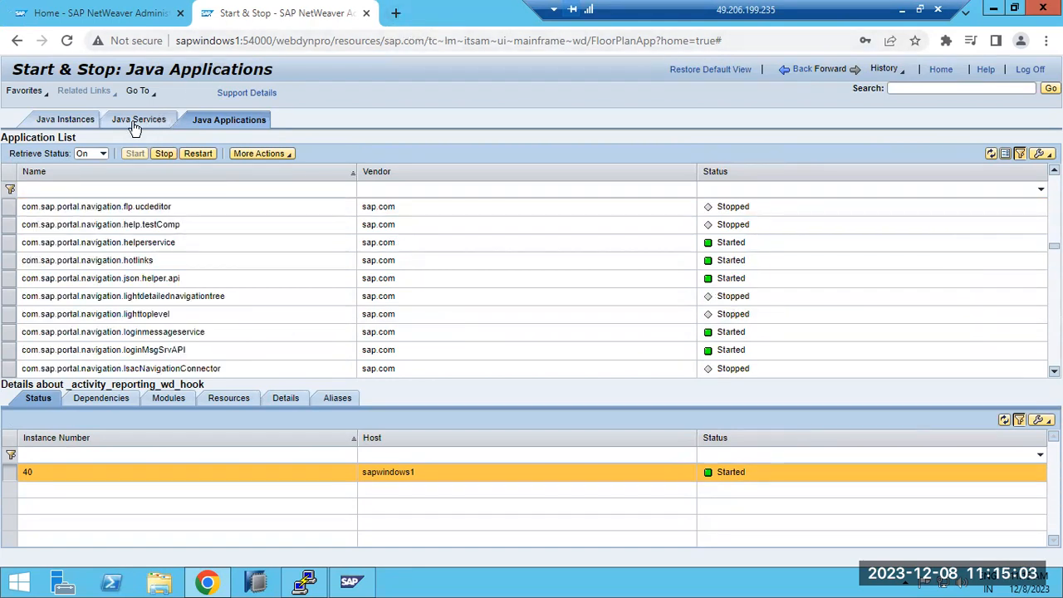
{"action": "left_click", "coordinate": [68, 122]}
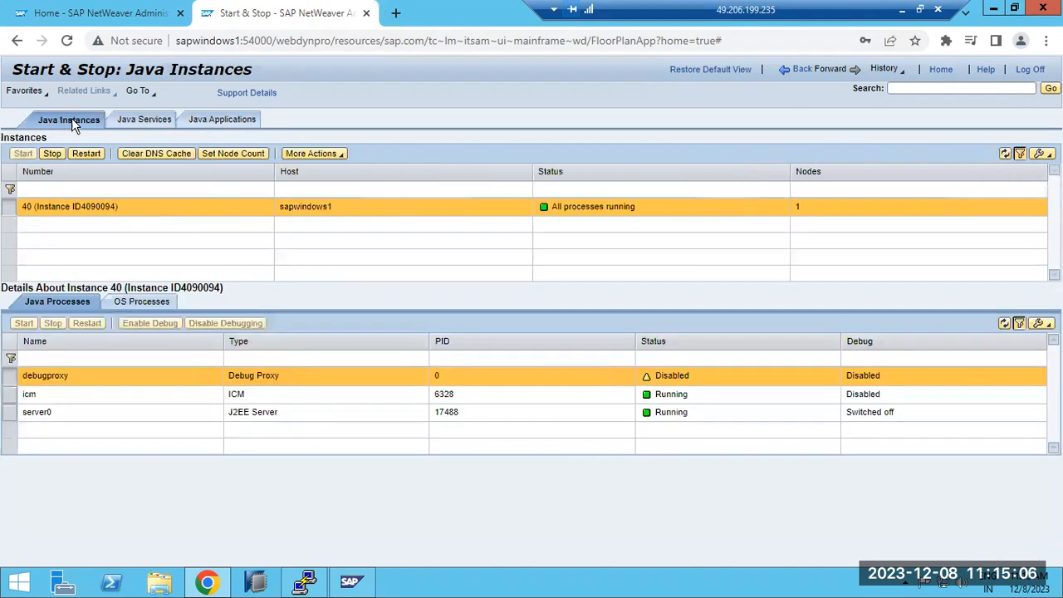
Step: Filter the Java services list by the status Failed
{"action": "left_click", "coordinate": [146, 123]}
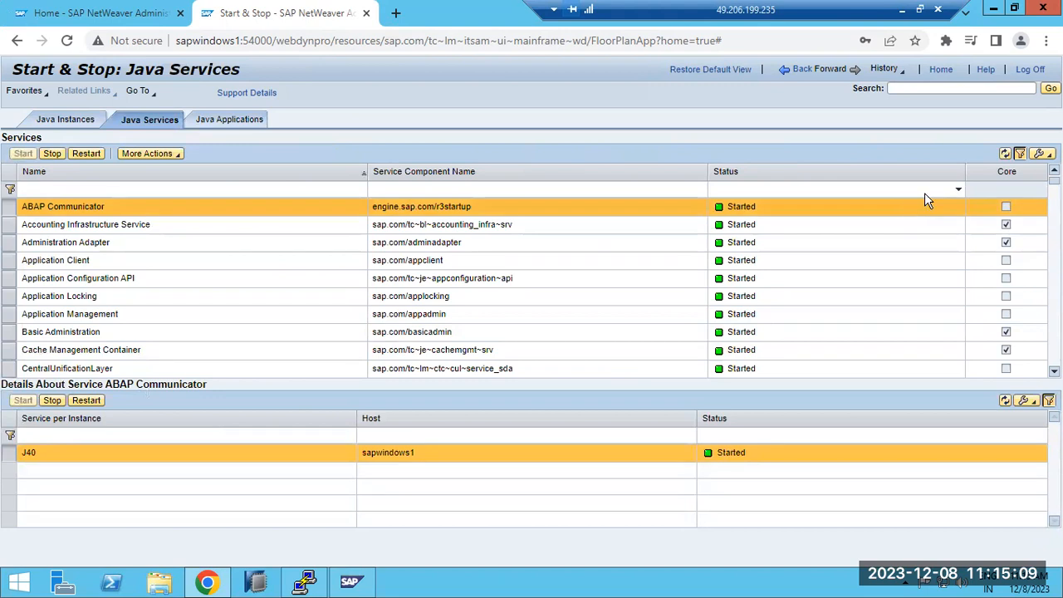
{"action": "left_click", "coordinate": [960, 193]}
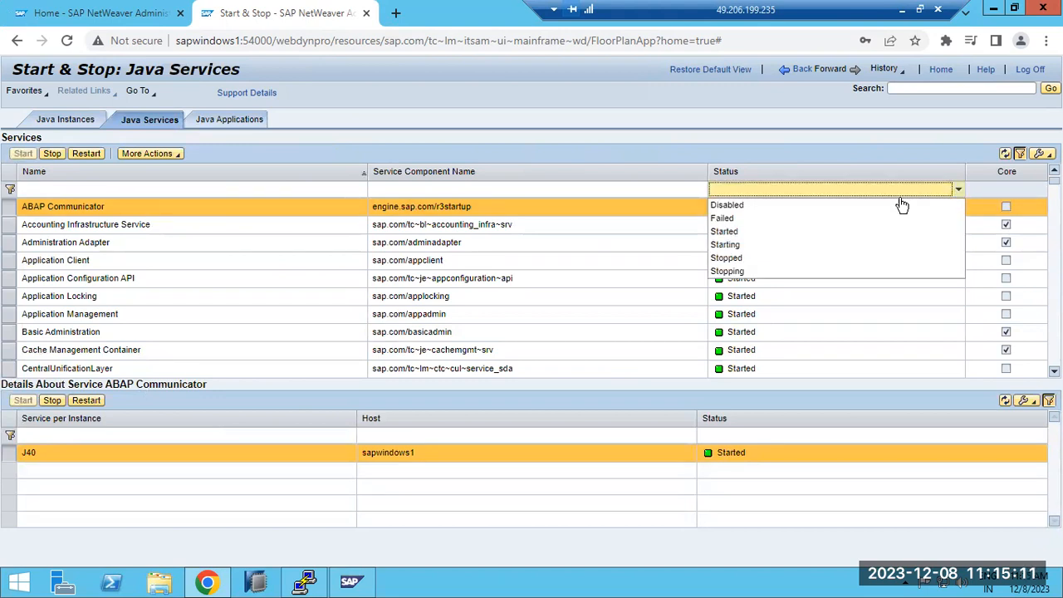
{"action": "left_click", "coordinate": [730, 218]}
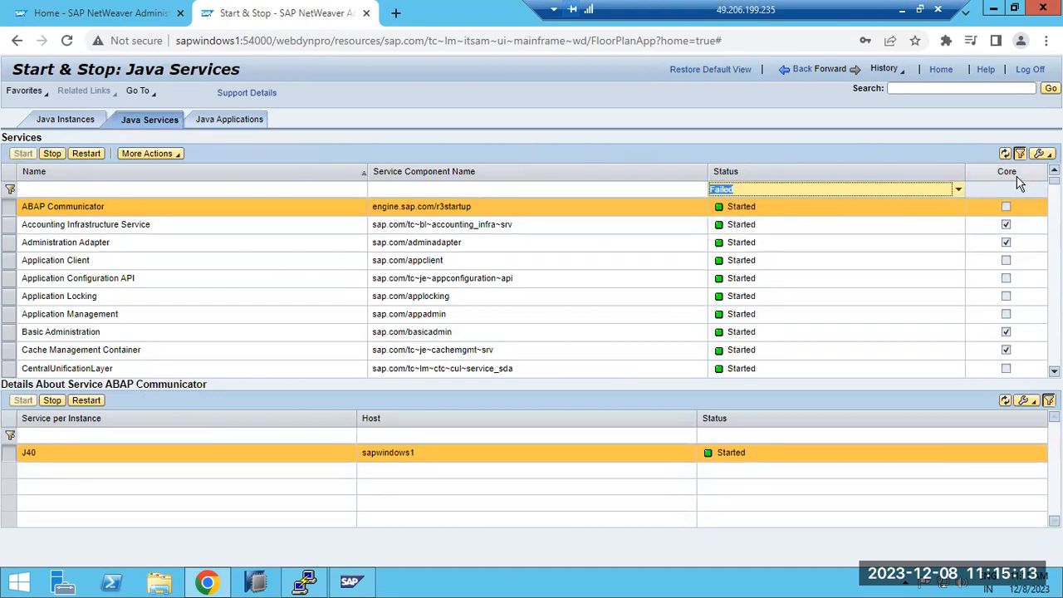
{"action": "key", "text": "Return"}
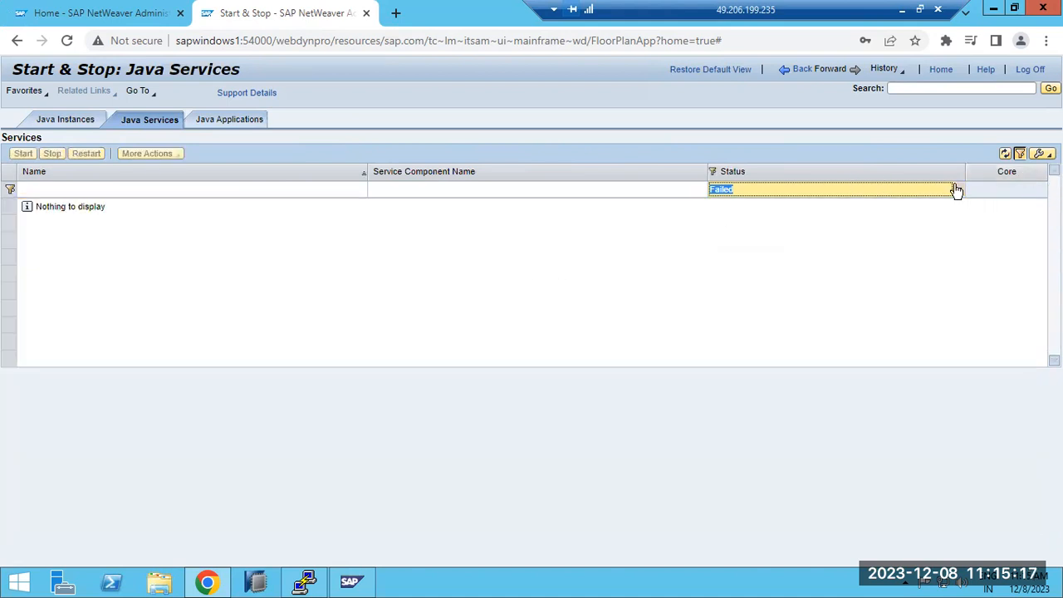
{"action": "left_click", "coordinate": [955, 190]}
Step: Filter the Java applications list by the status Failed to start
{"action": "left_click", "coordinate": [238, 125]}
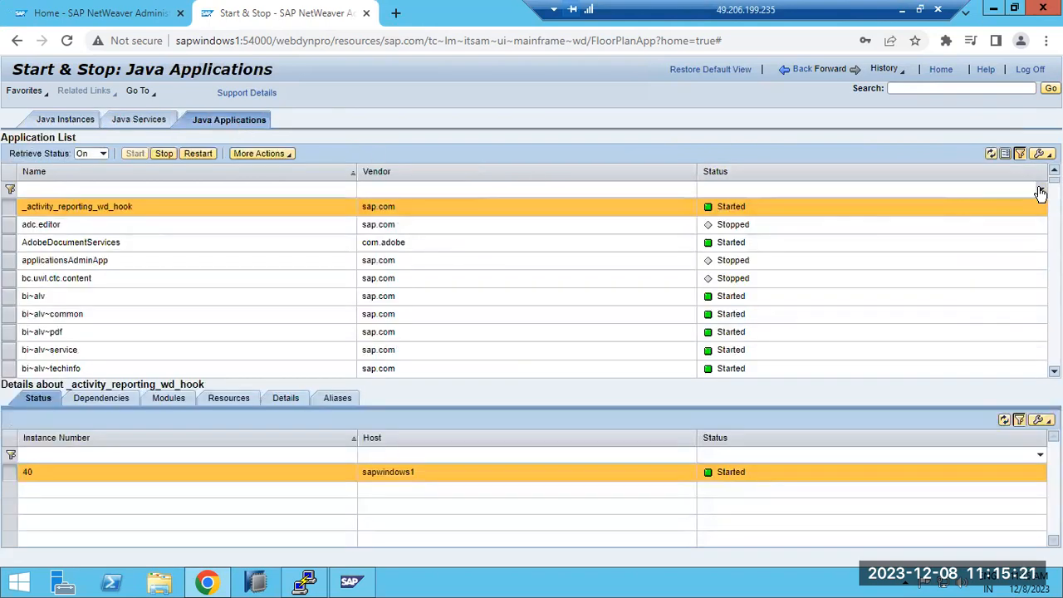
{"action": "left_click", "coordinate": [1040, 190]}
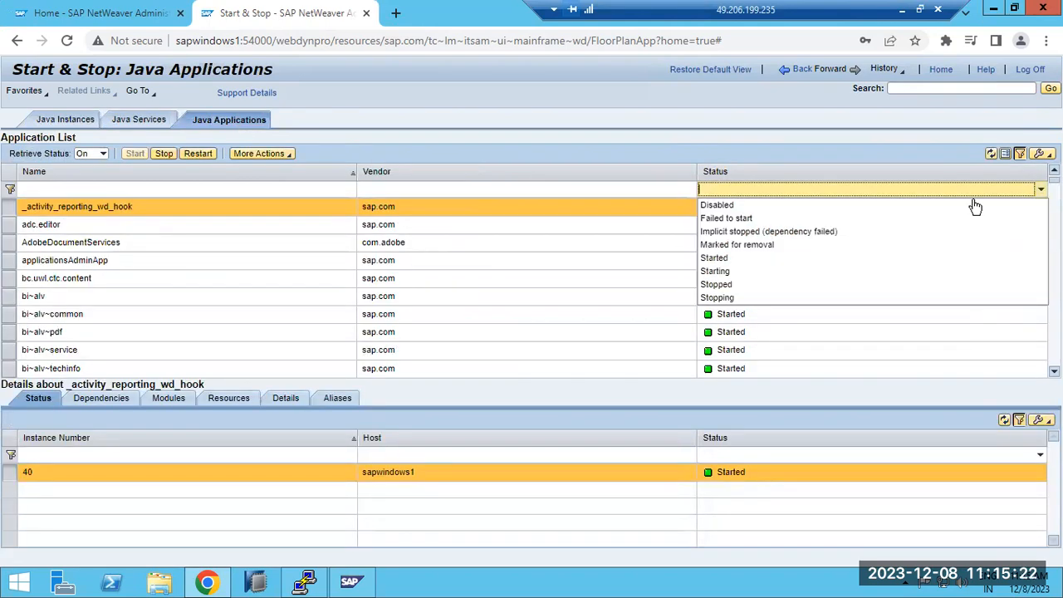
{"action": "left_click", "coordinate": [733, 218]}
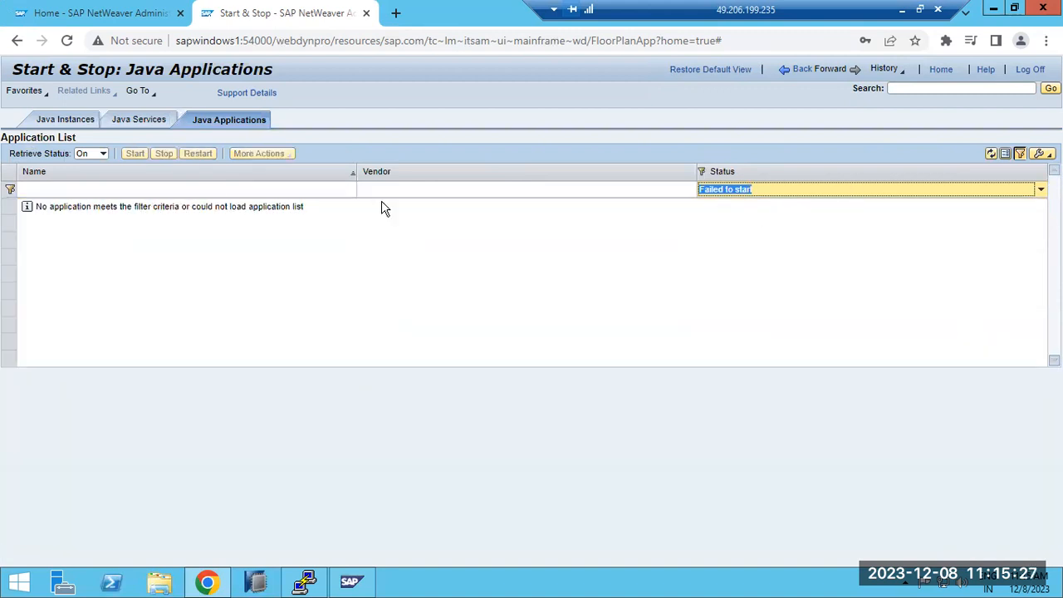
Step: Go back through the visited Start & Stop views to the Operations Systems overview
{"action": "left_click", "coordinate": [134, 121]}
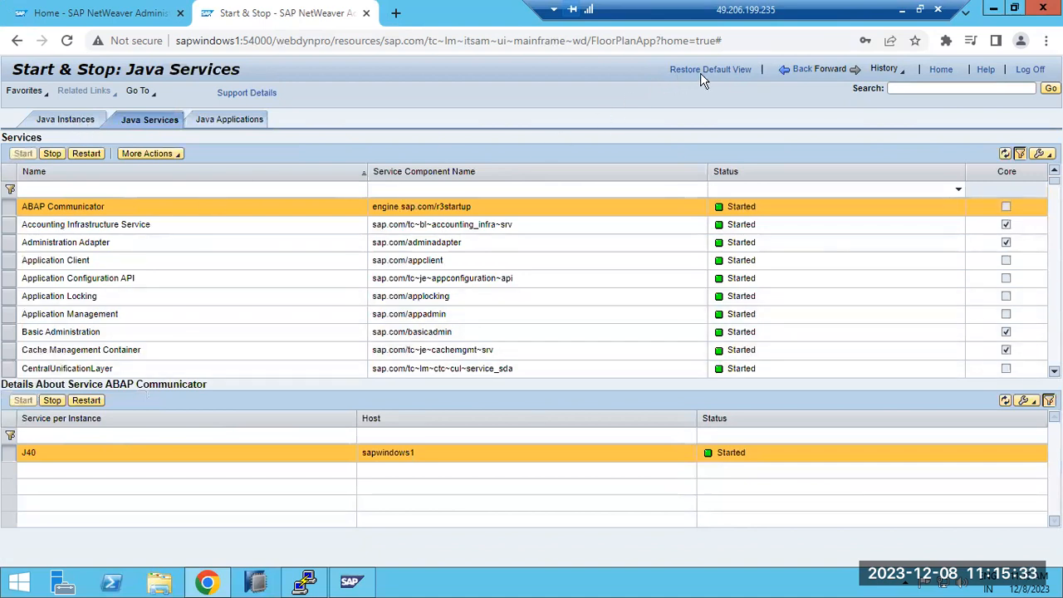
{"action": "left_click", "coordinate": [793, 73]}
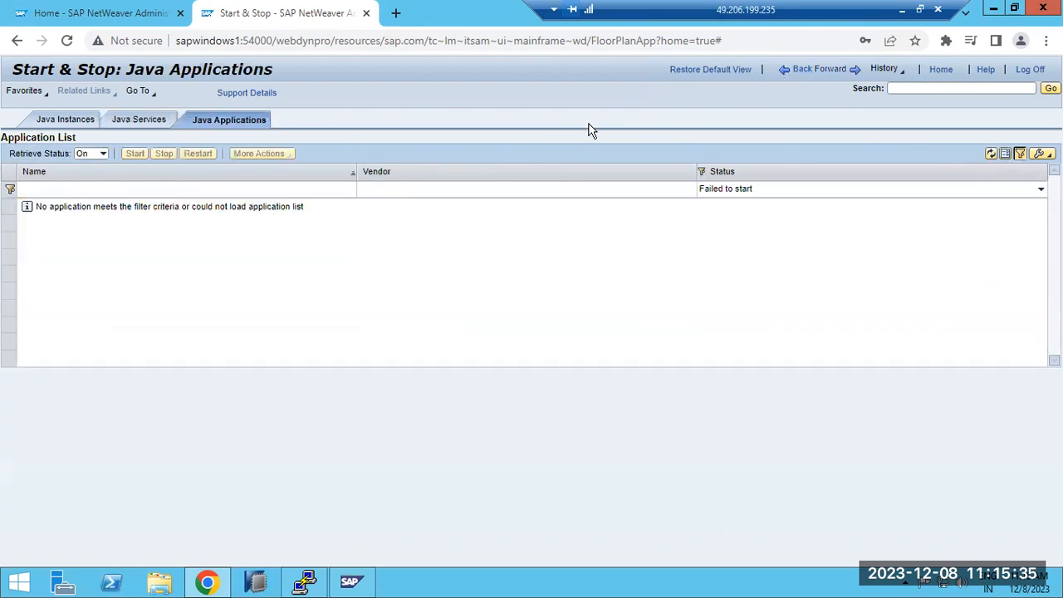
{"action": "left_click", "coordinate": [801, 71]}
{"action": "left_click", "coordinate": [803, 72]}
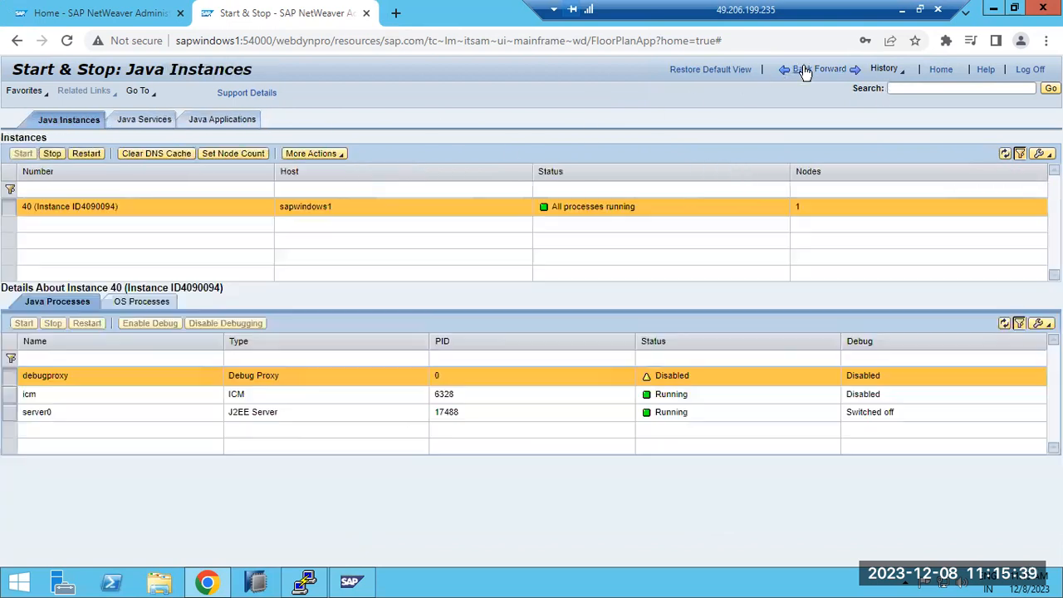
{"action": "left_click", "coordinate": [803, 72]}
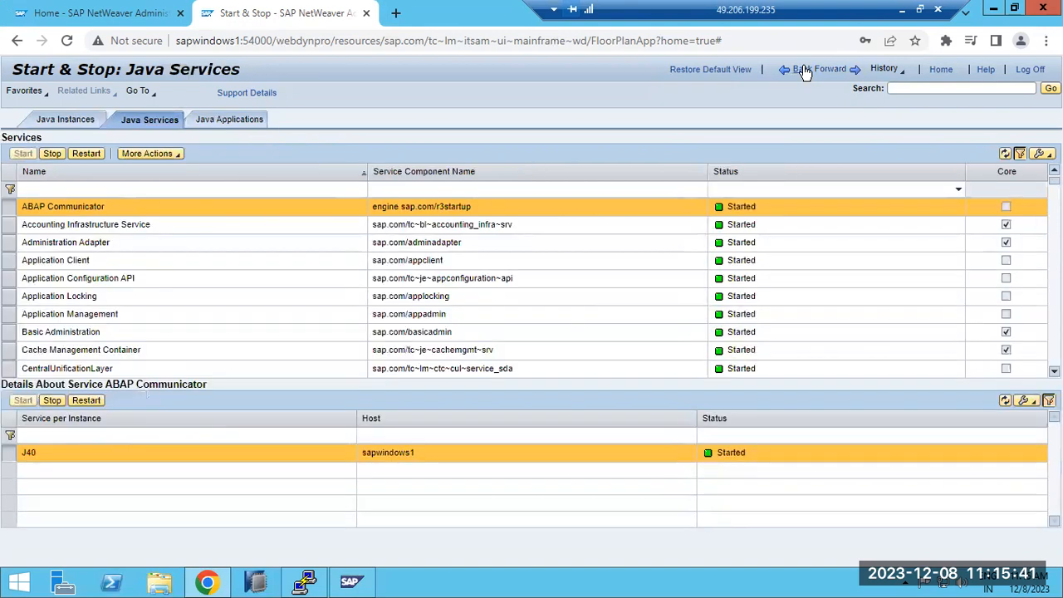
{"action": "left_click", "coordinate": [804, 72]}
{"action": "left_click", "coordinate": [804, 72]}
{"action": "left_click", "coordinate": [803, 71]}
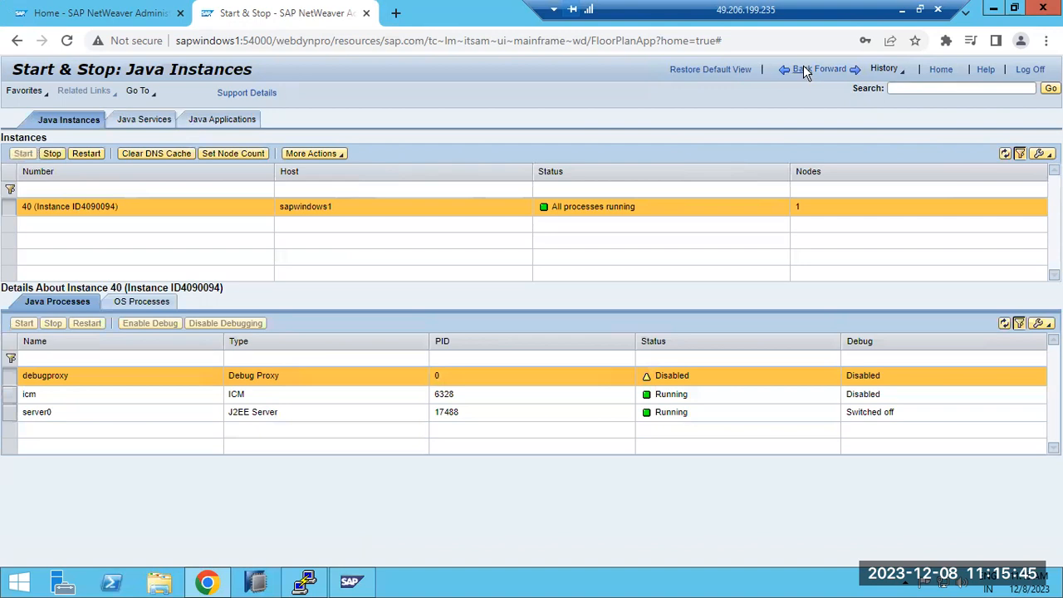
{"action": "left_click", "coordinate": [804, 69]}
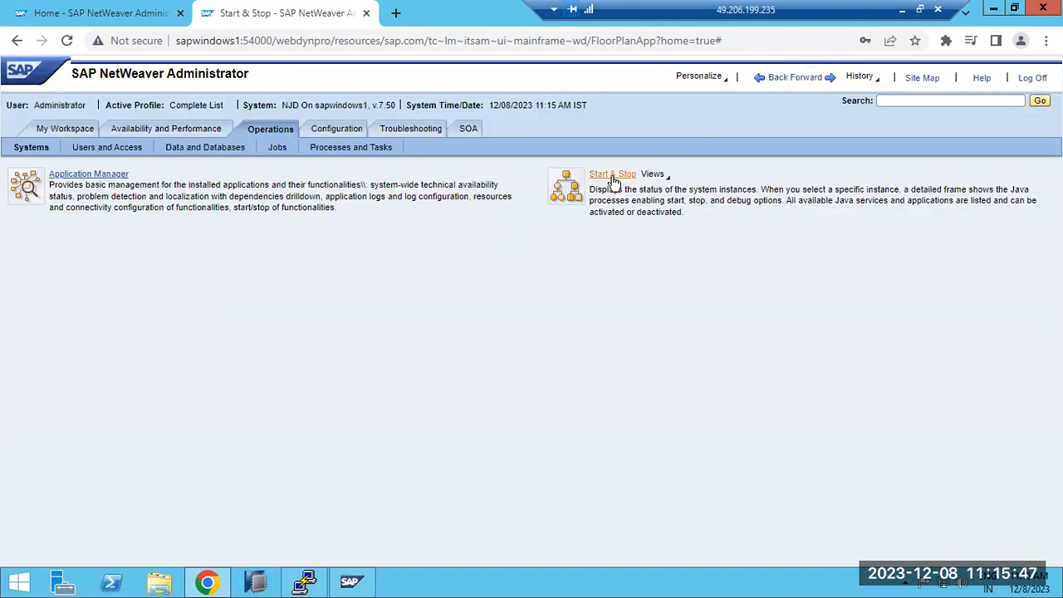
Step: Open Application Manager, review the runtime statuses of the installed functionalities, and return to the Operations overview
{"action": "left_click", "coordinate": [97, 176]}
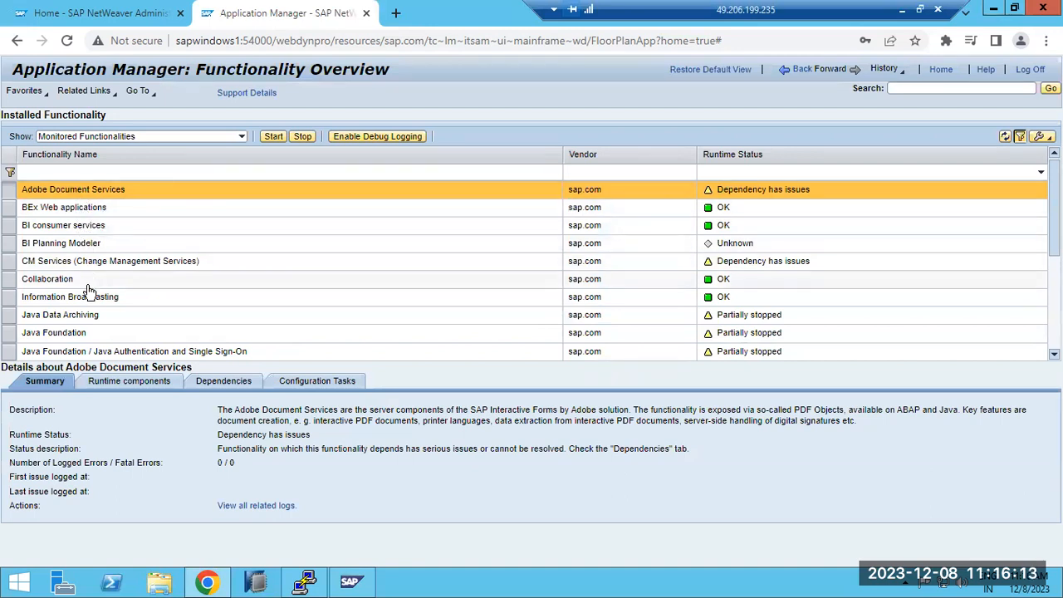
{"action": "scroll", "coordinate": [169, 326], "scroll_direction": "down", "scroll_amount": 3}
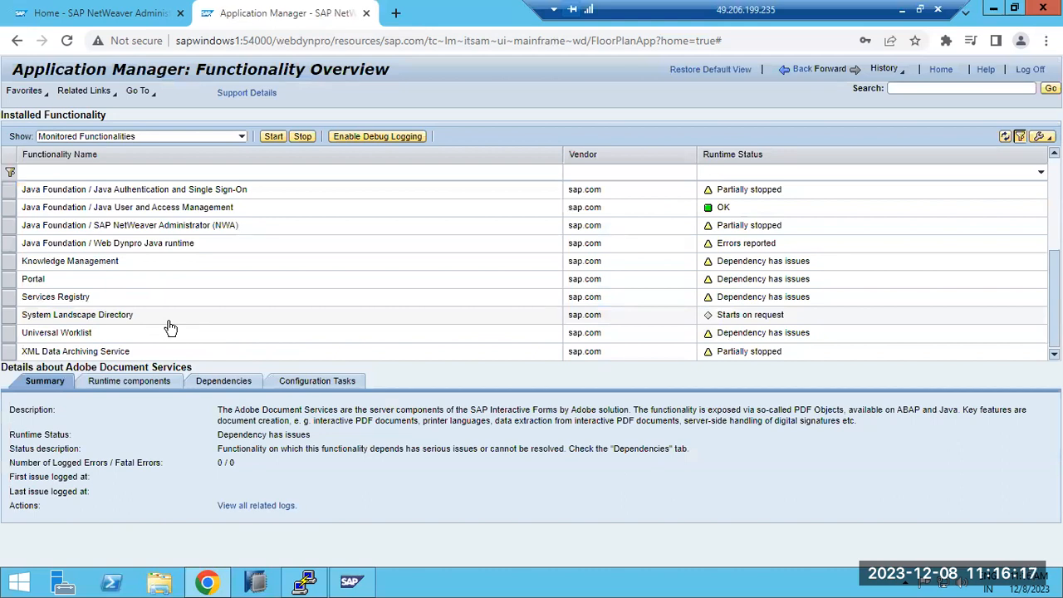
{"action": "scroll", "coordinate": [168, 325], "scroll_direction": "up", "scroll_amount": 3}
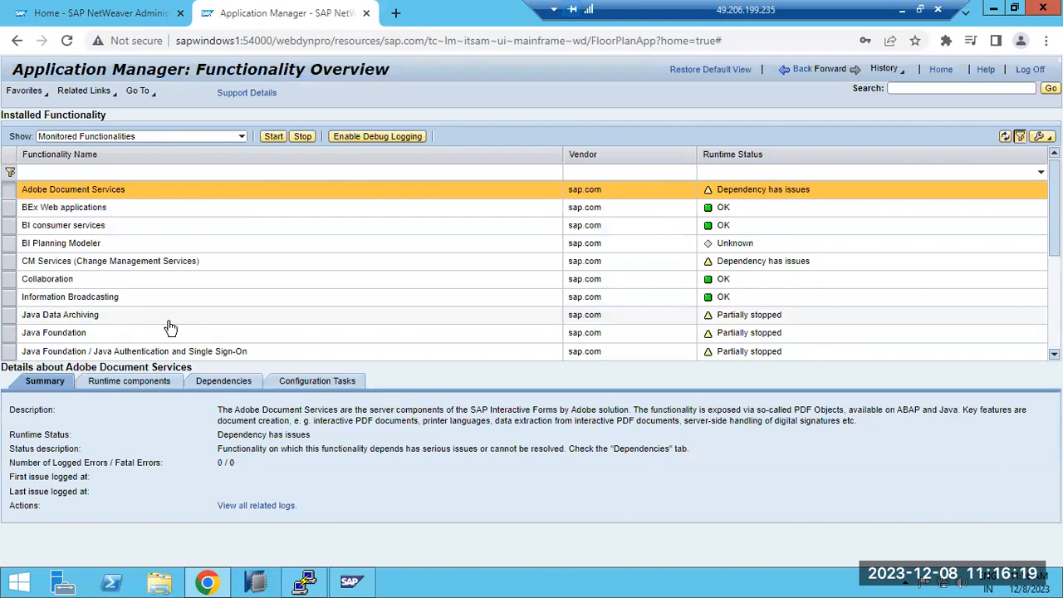
{"action": "left_click", "coordinate": [799, 71]}
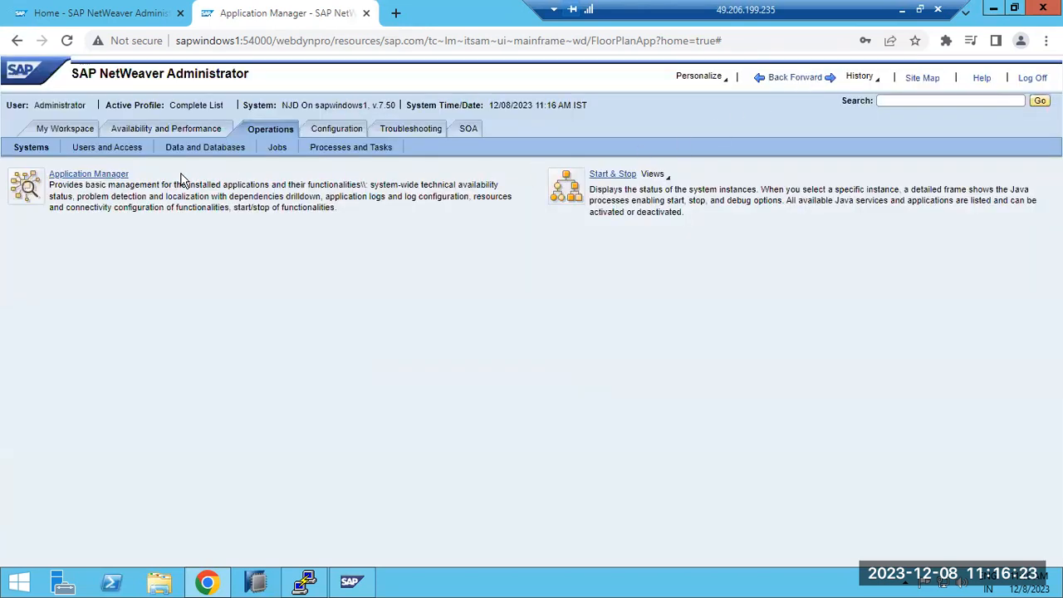
Step: Look through the tools offered under Users and Access, Data and Databases, and Jobs in Operations
{"action": "left_click", "coordinate": [90, 156]}
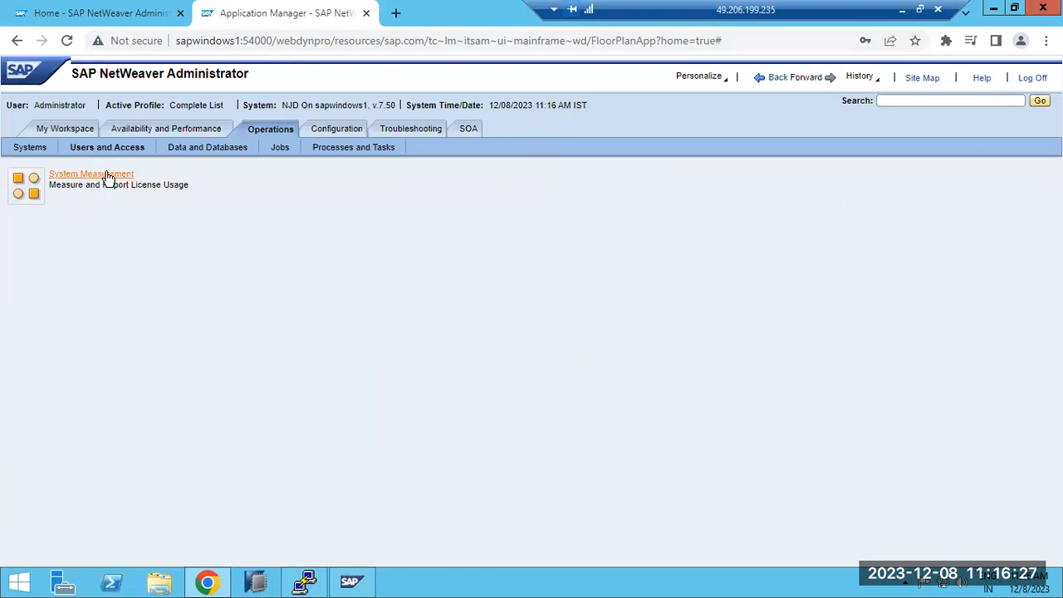
{"action": "left_click", "coordinate": [214, 152]}
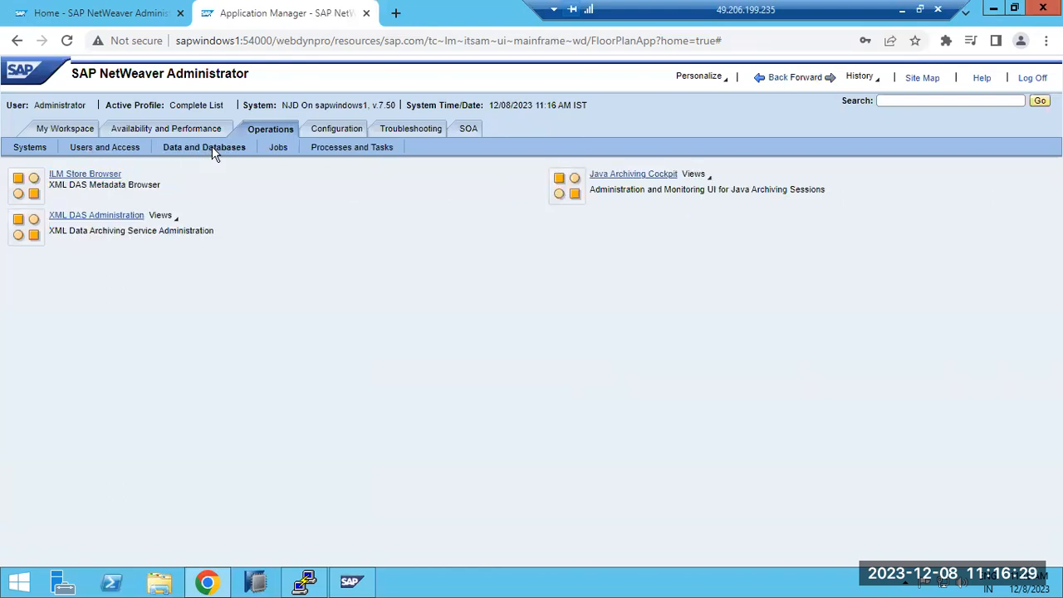
{"action": "left_click", "coordinate": [282, 148]}
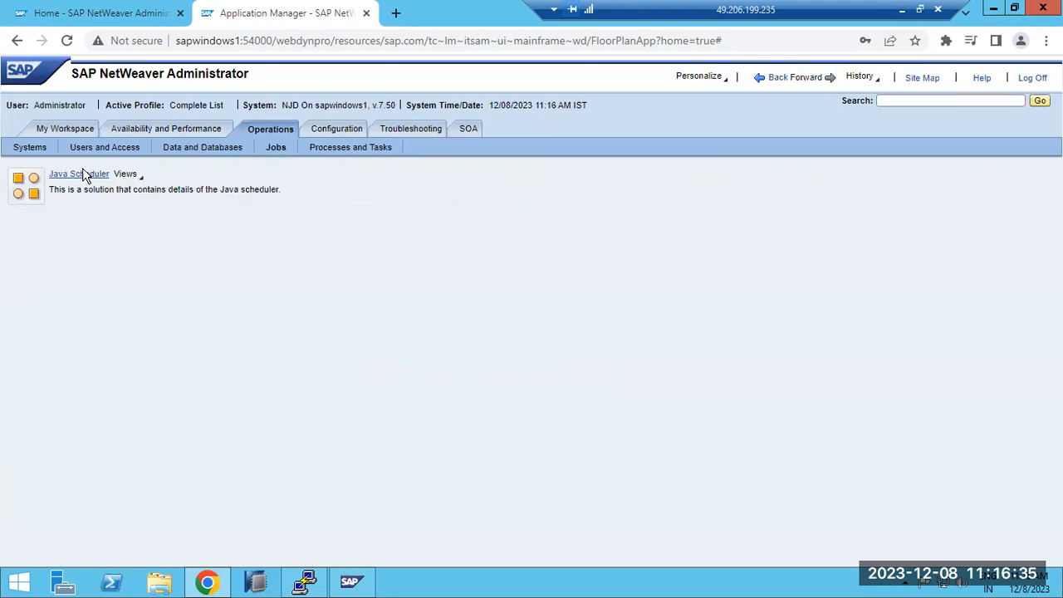
Step: Open Java Scheduler and review its jobs, scheduled tasks and job definitions
{"action": "left_click", "coordinate": [74, 172]}
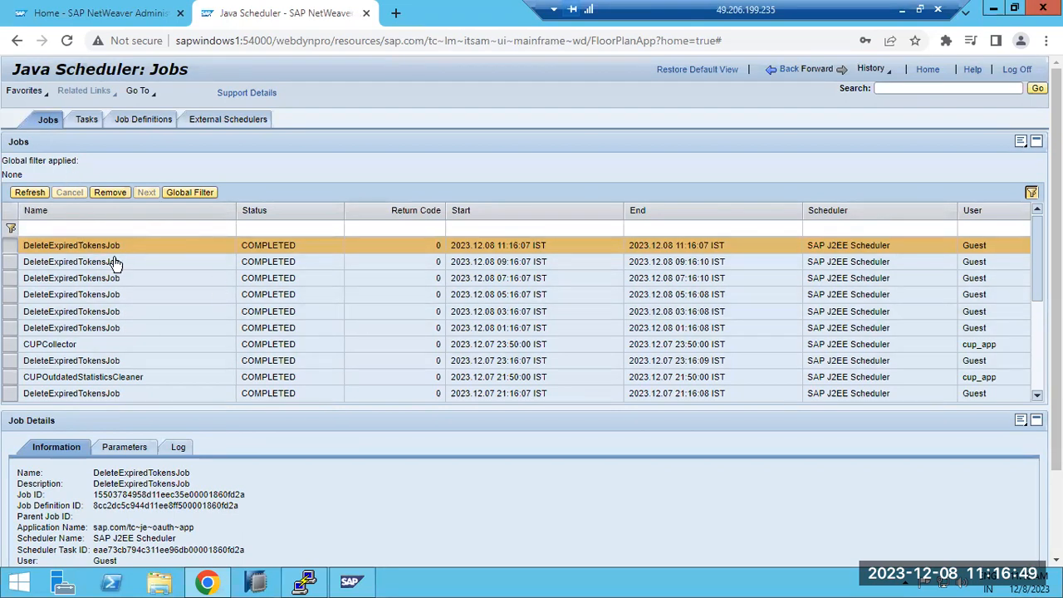
{"action": "left_click", "coordinate": [1041, 347]}
{"action": "left_click_drag", "start_coordinate": [1041, 347], "coordinate": [1037, 225]}
{"action": "left_click", "coordinate": [87, 121]}
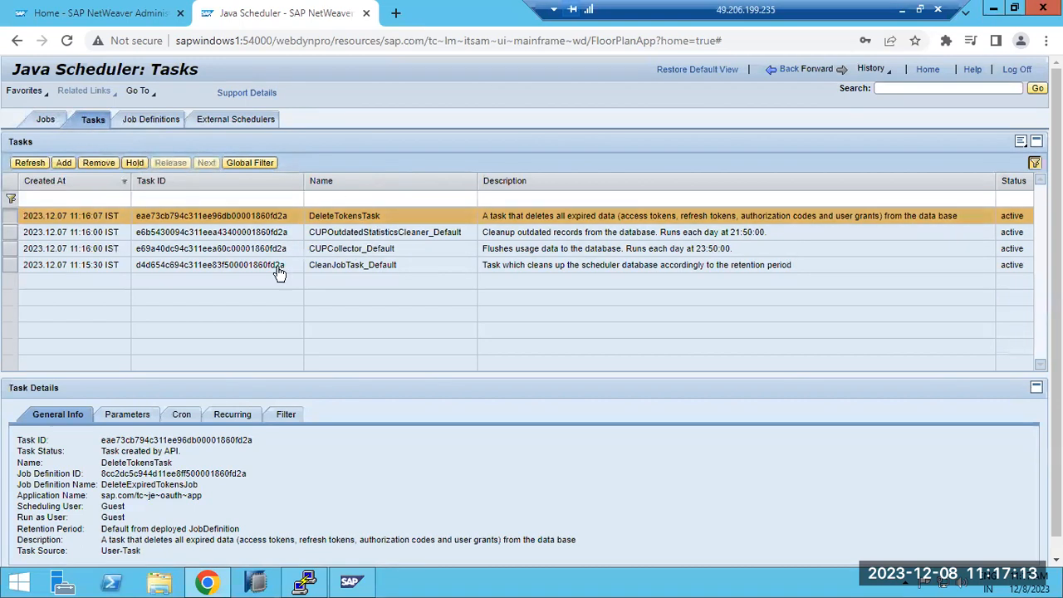
{"action": "left_click", "coordinate": [146, 118]}
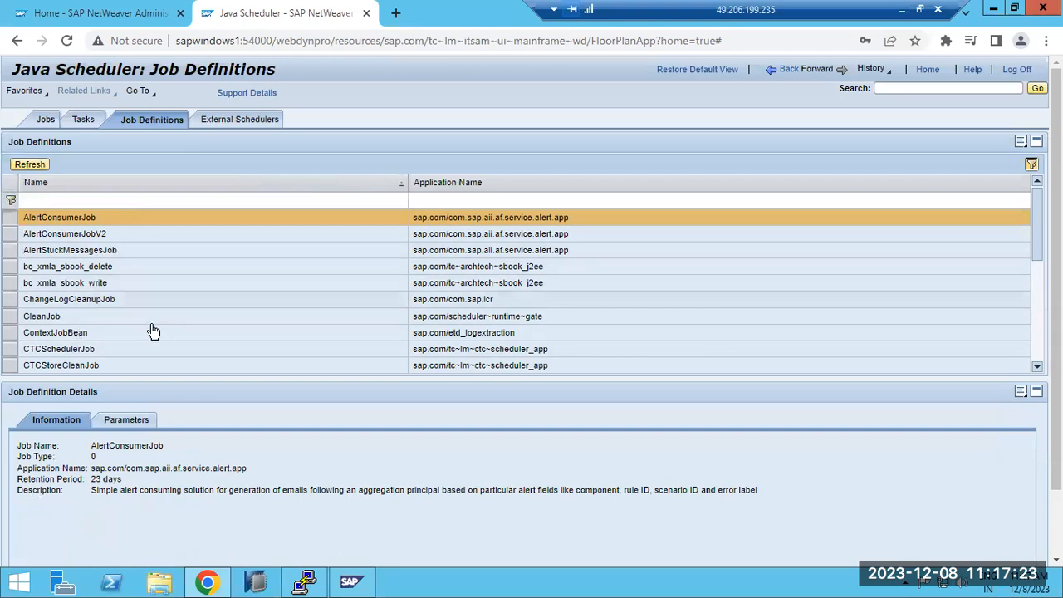
Step: Start adding a new Java Scheduler task and browse the list of jobs available for it
{"action": "left_click", "coordinate": [83, 119]}
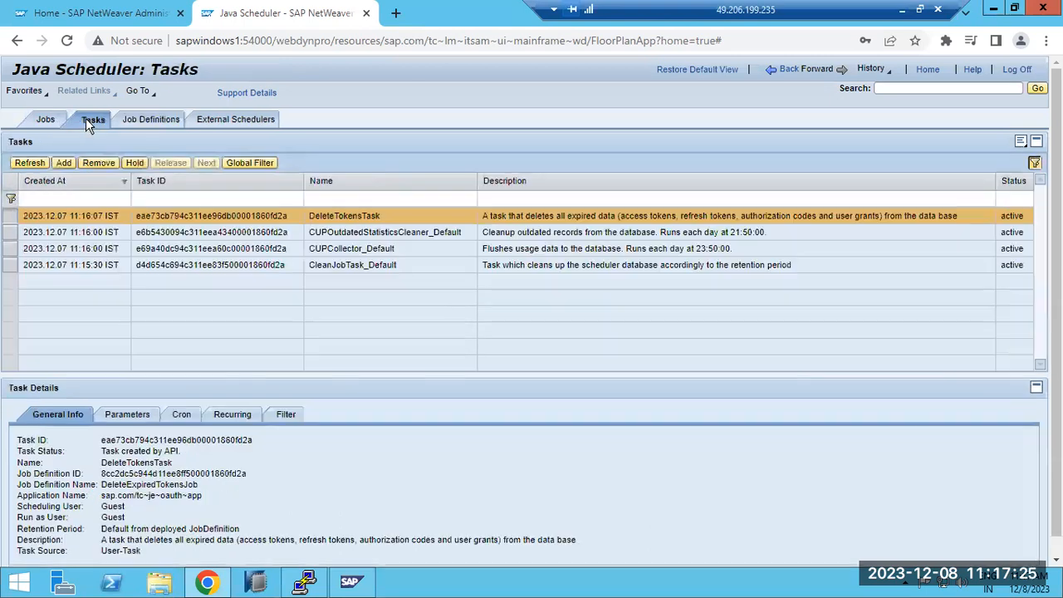
{"action": "left_click", "coordinate": [65, 164]}
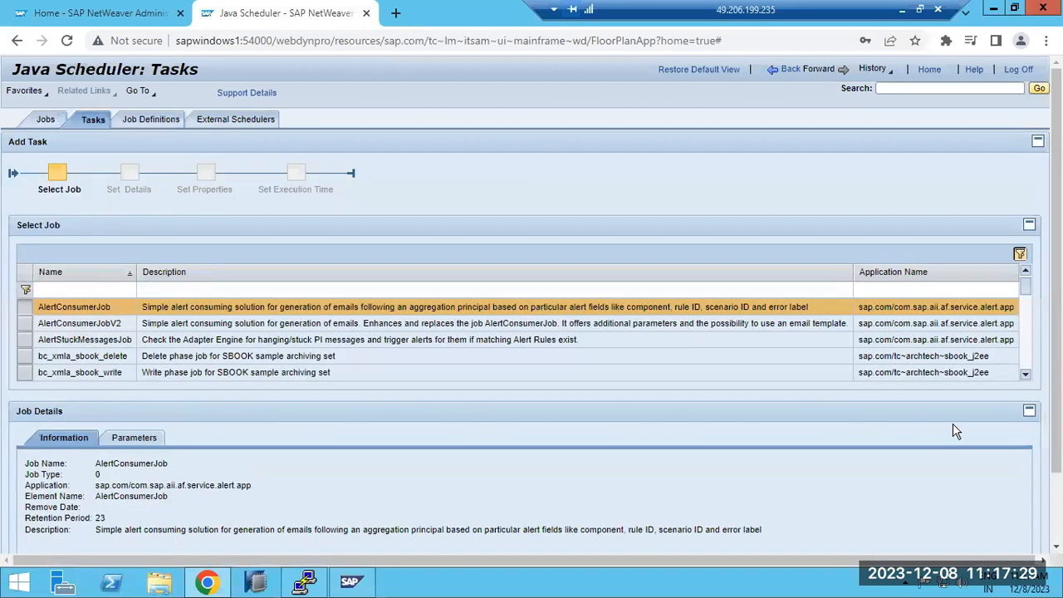
{"action": "left_click", "coordinate": [1025, 376]}
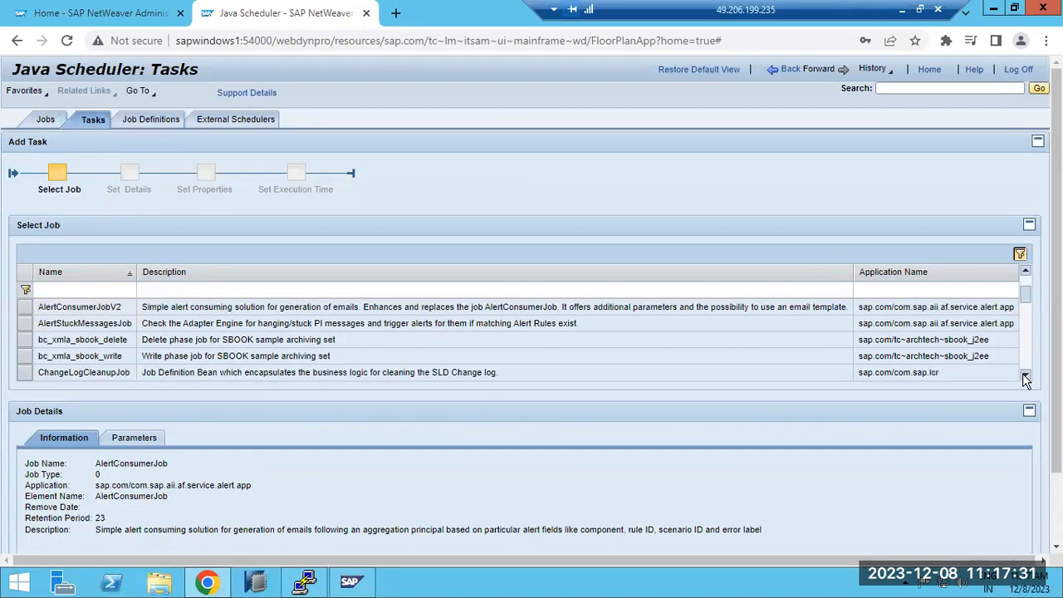
{"action": "left_click", "coordinate": [1025, 376]}
{"action": "left_click", "coordinate": [1026, 376]}
{"action": "left_click", "coordinate": [1024, 376]}
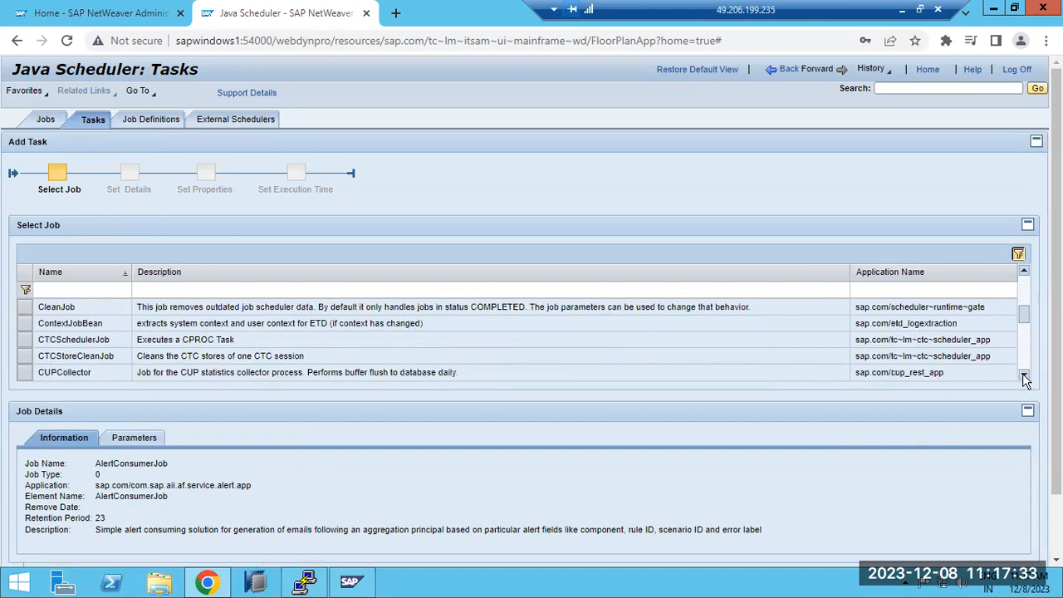
{"action": "left_click", "coordinate": [1024, 376]}
{"action": "left_click", "coordinate": [1025, 376]}
{"action": "left_click", "coordinate": [1025, 376]}
{"action": "left_click", "coordinate": [1025, 376]}
{"action": "left_click", "coordinate": [1025, 376]}
{"action": "left_click", "coordinate": [1025, 376]}
{"action": "left_click", "coordinate": [1025, 376]}
{"action": "left_click", "coordinate": [1025, 376]}
{"action": "left_click", "coordinate": [1025, 376]}
{"action": "left_click", "coordinate": [1025, 376]}
{"action": "left_click", "coordinate": [1025, 376]}
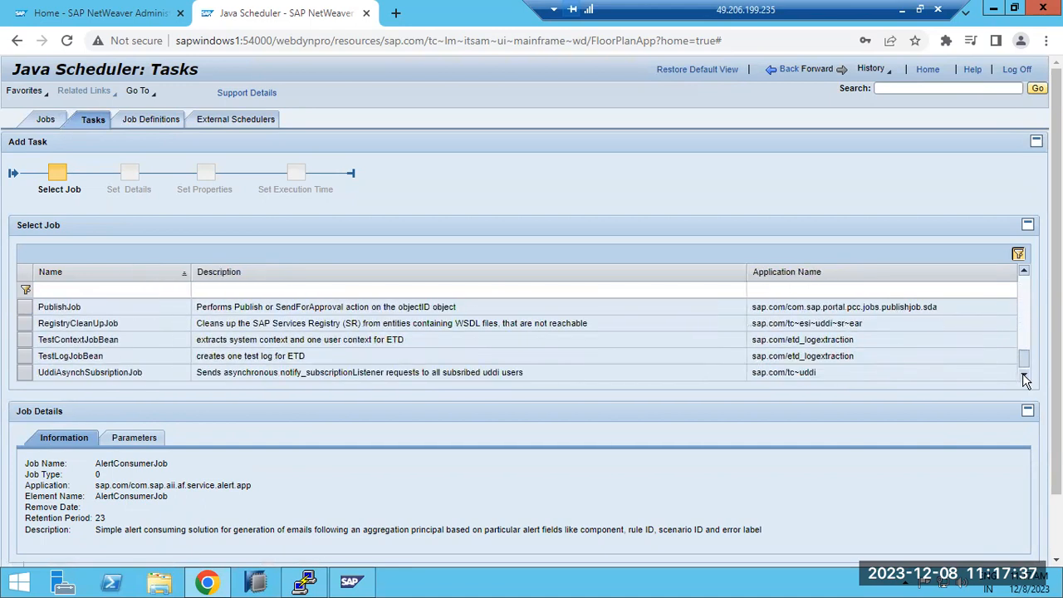
{"action": "left_click", "coordinate": [1023, 273]}
{"action": "left_click", "coordinate": [1023, 273]}
{"action": "left_click", "coordinate": [1024, 273]}
{"action": "left_click", "coordinate": [1024, 273]}
{"action": "left_click", "coordinate": [1023, 273]}
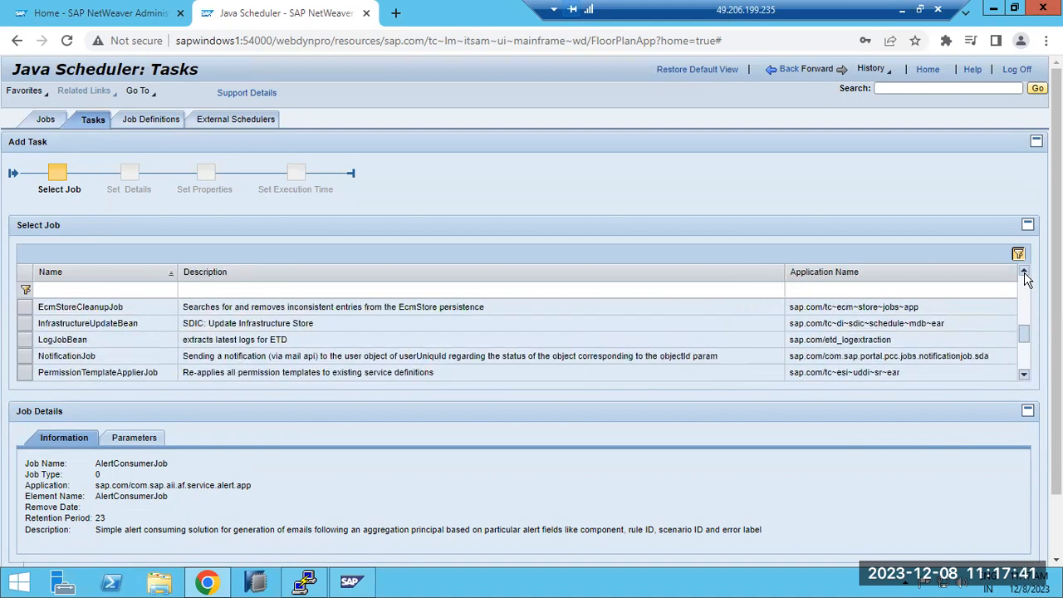
{"action": "left_click", "coordinate": [1023, 273]}
{"action": "left_click", "coordinate": [1024, 273]}
{"action": "left_click", "coordinate": [1024, 273]}
{"action": "left_click", "coordinate": [1024, 273]}
{"action": "left_click", "coordinate": [1024, 273]}
{"action": "left_click", "coordinate": [1023, 273]}
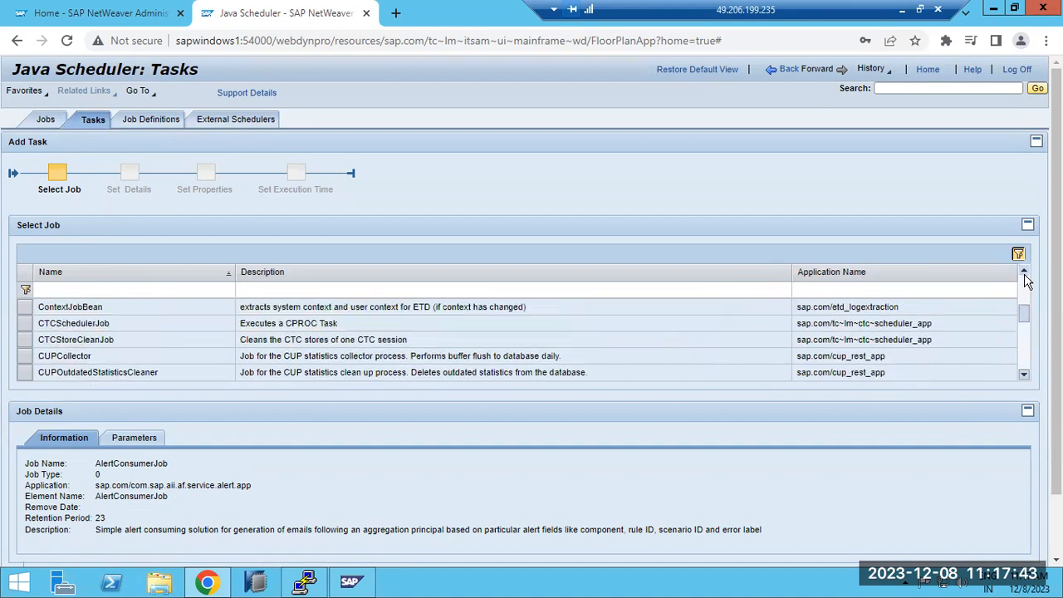
{"action": "left_click", "coordinate": [1024, 273]}
{"action": "left_click", "coordinate": [1024, 273]}
{"action": "left_click", "coordinate": [1024, 273]}
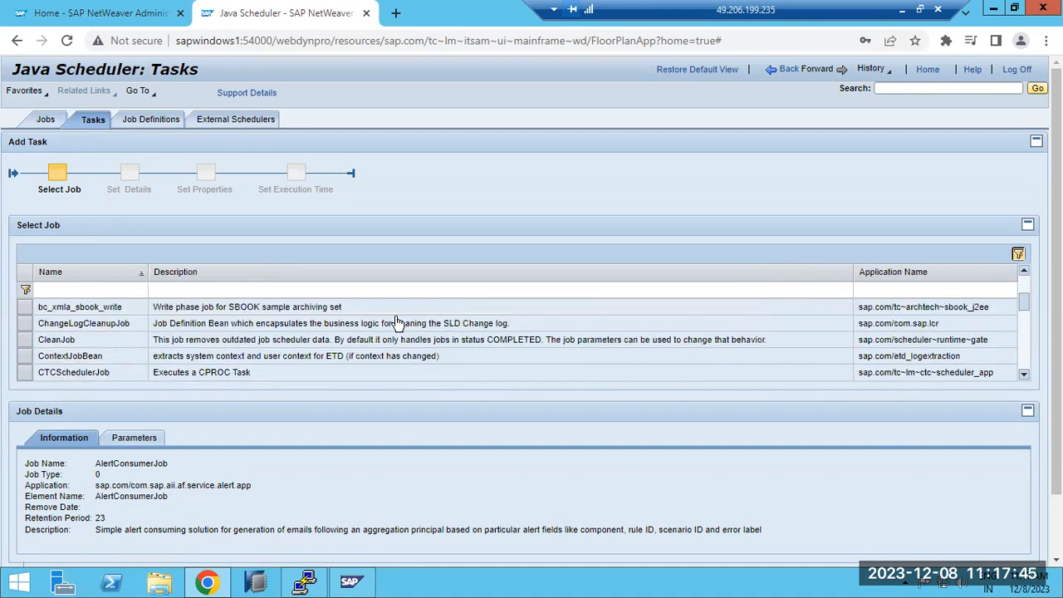
Step: Select CleanJob as the job for the new task and read its description in the job details
{"action": "left_click", "coordinate": [186, 340]}
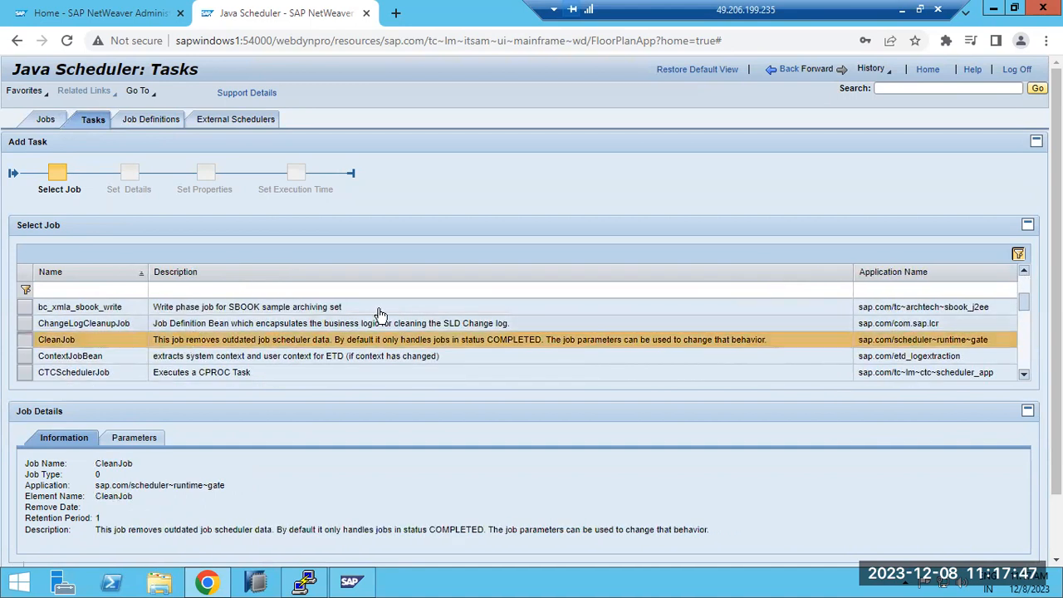
{"action": "scroll", "coordinate": [531, 374], "scroll_direction": "down", "scroll_amount": 2}
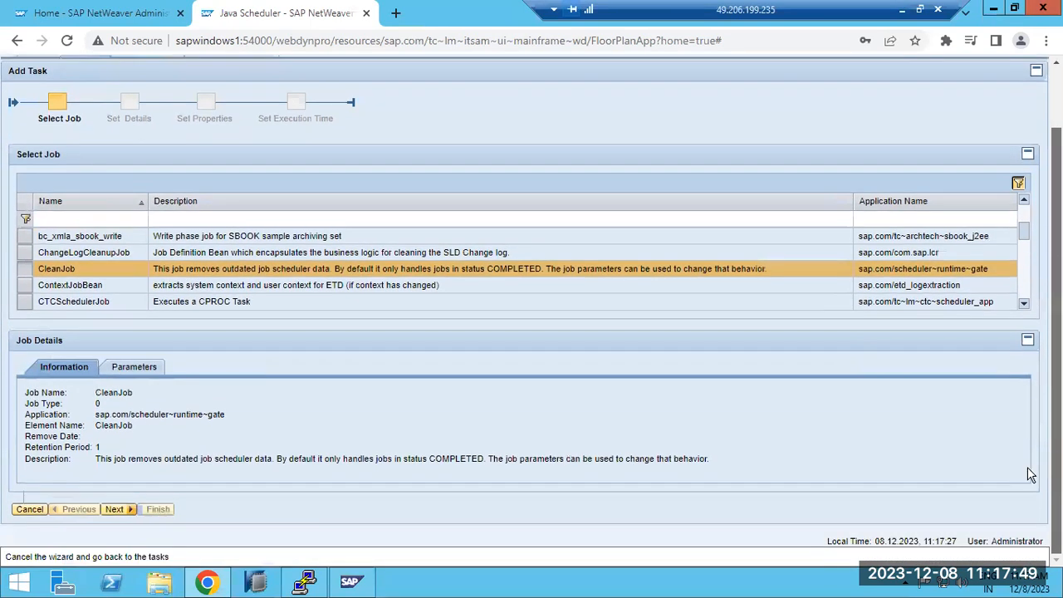
{"action": "left_click_drag", "start_coordinate": [114, 462], "coordinate": [503, 460]}
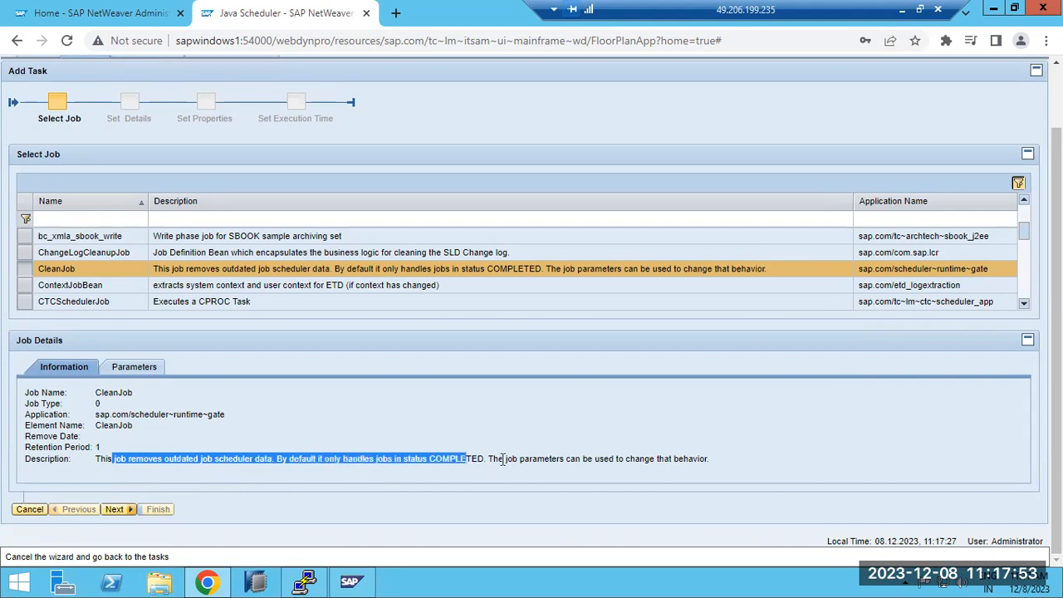
Step: Name the new task CleanJob-daily, keep its default description and retention period, and continue to the task parameters
{"action": "left_click", "coordinate": [120, 510]}
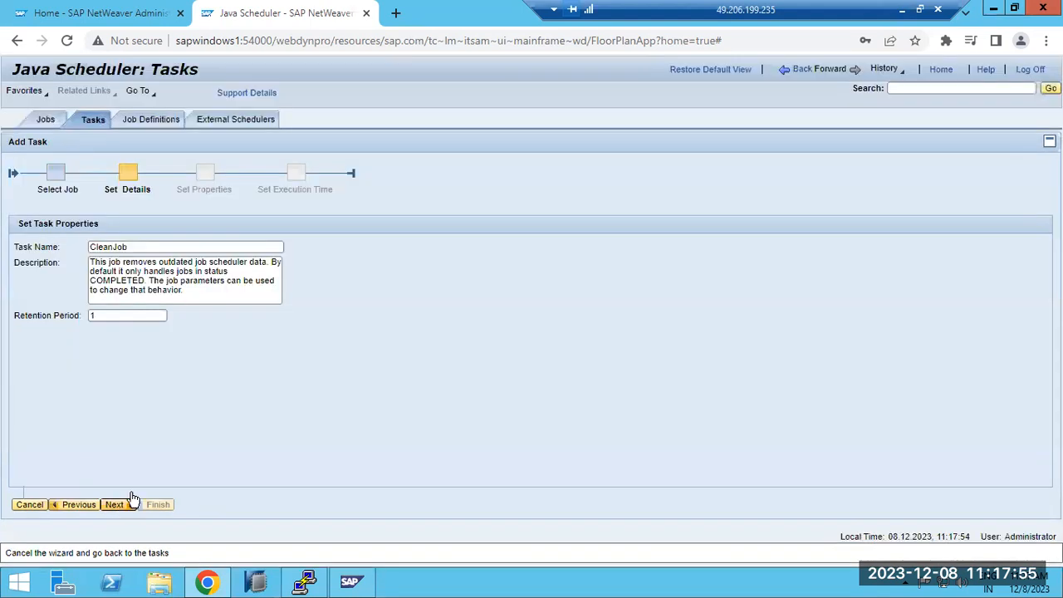
{"action": "left_click", "coordinate": [142, 247]}
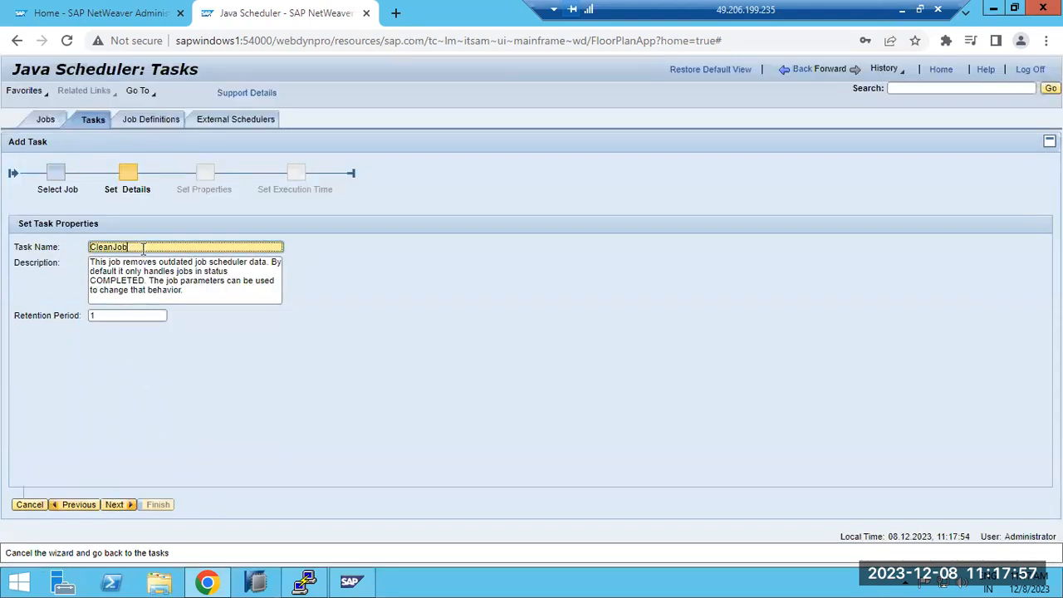
{"action": "type", "text": "-daily"}
{"action": "key", "text": "ctrl+a"}
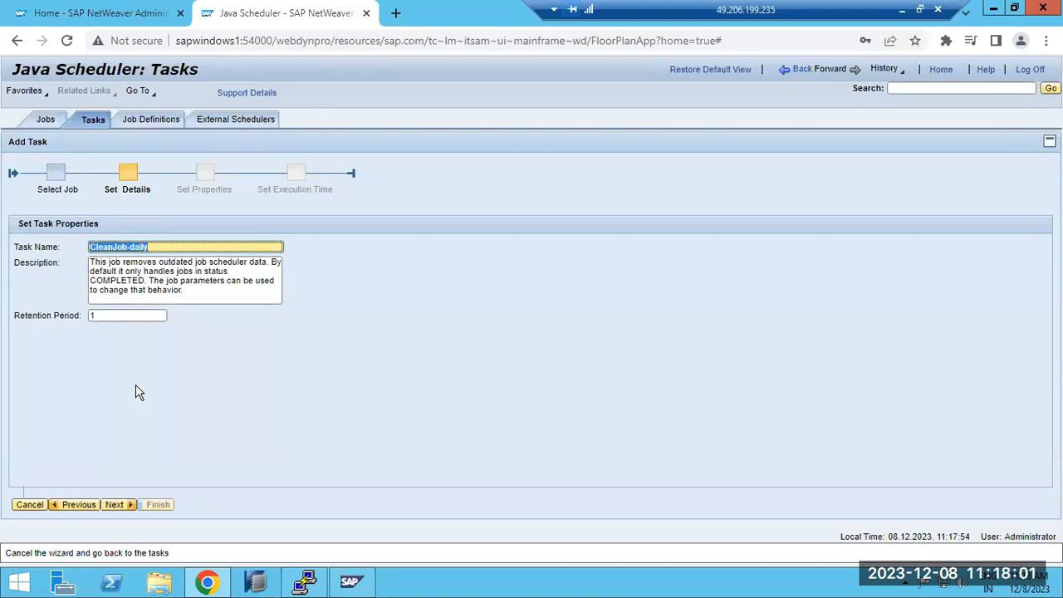
{"action": "left_click", "coordinate": [115, 507]}
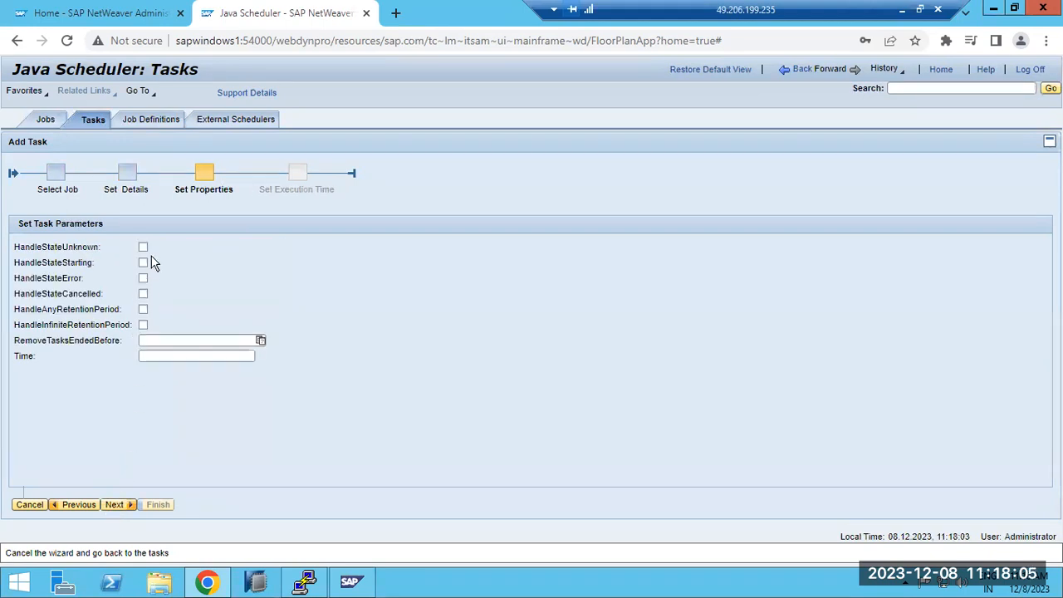
Step: Enable HandleStateCancelled, HandleStateError and HandleStateUnknown for the task and continue to its execution time settings
{"action": "left_click", "coordinate": [143, 293]}
{"action": "left_click", "coordinate": [143, 279]}
{"action": "left_click", "coordinate": [143, 249]}
{"action": "left_click", "coordinate": [114, 505]}
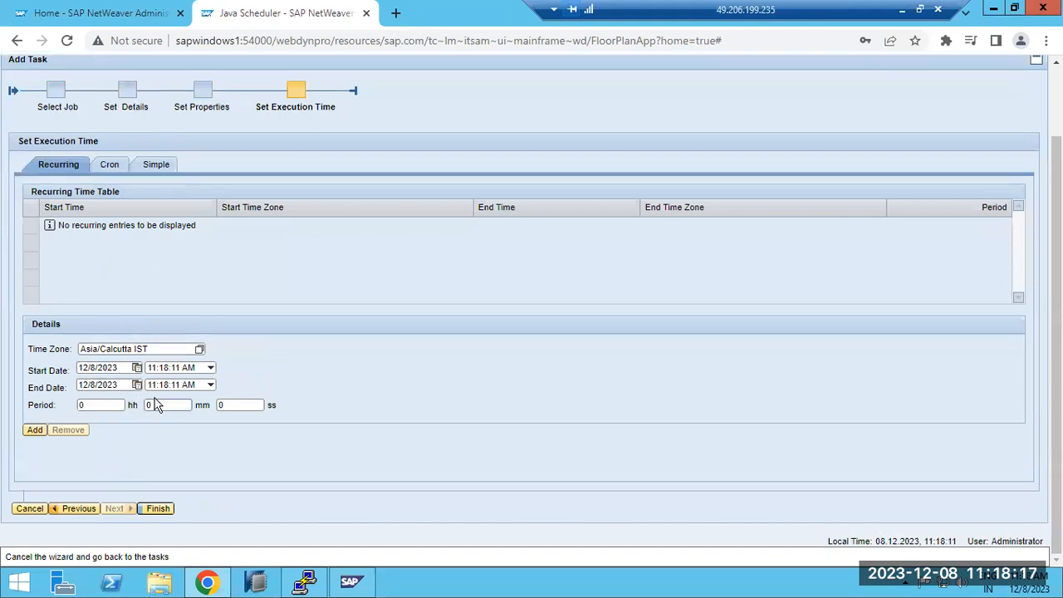
Step: Set the recurring schedule's start time to 11:20:11 AM and its end time to 11:25:11 AM
{"action": "left_click", "coordinate": [34, 429]}
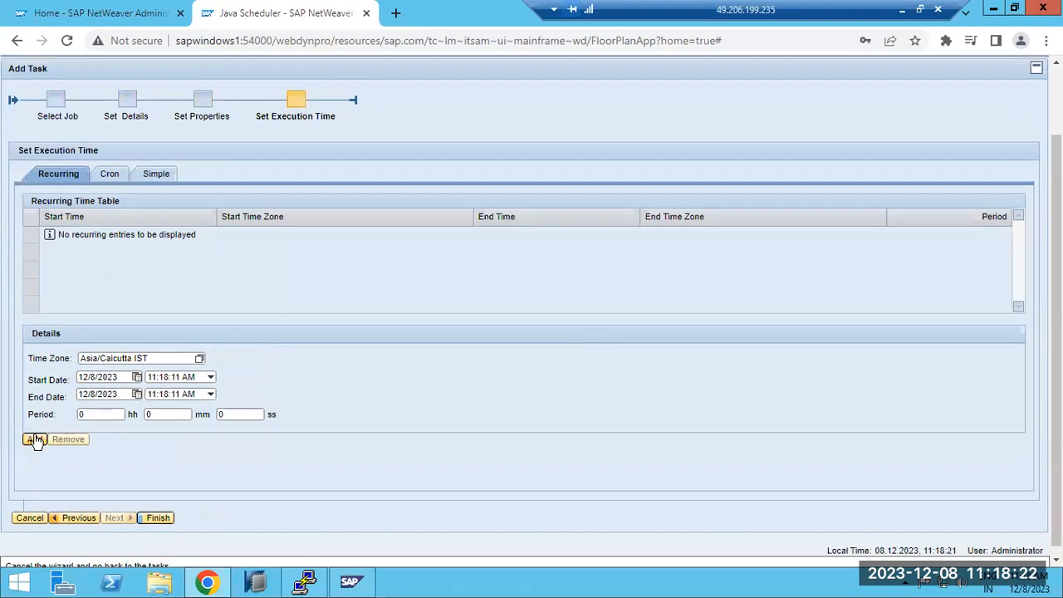
{"action": "left_click", "coordinate": [211, 378]}
{"action": "left_click", "coordinate": [210, 379]}
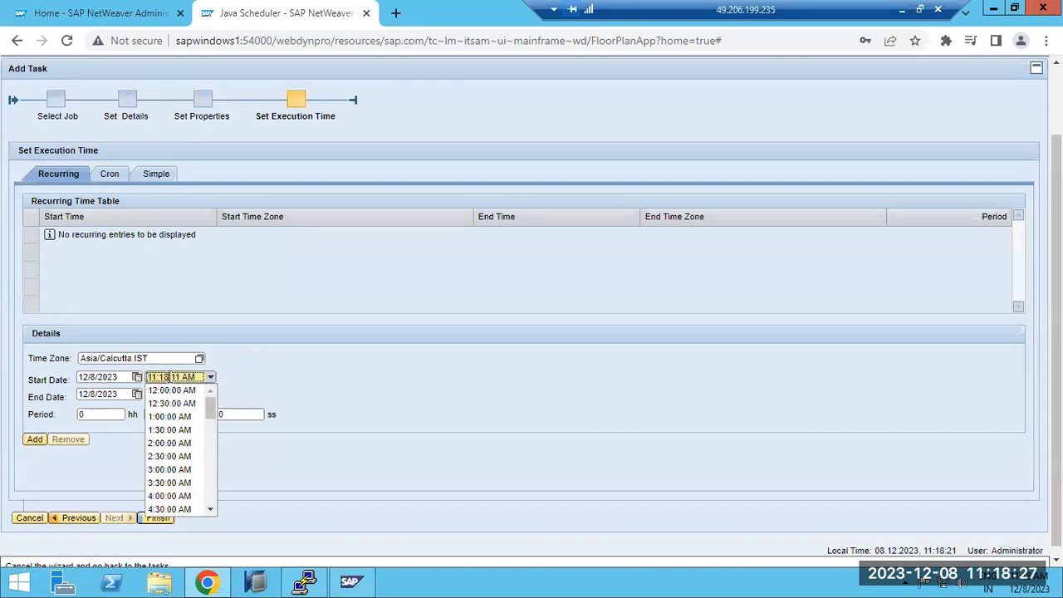
{"action": "left_click", "coordinate": [168, 378]}
{"action": "key", "text": "BackSpace"}
{"action": "key", "text": "BackSpace"}
{"action": "type", "text": "20"}
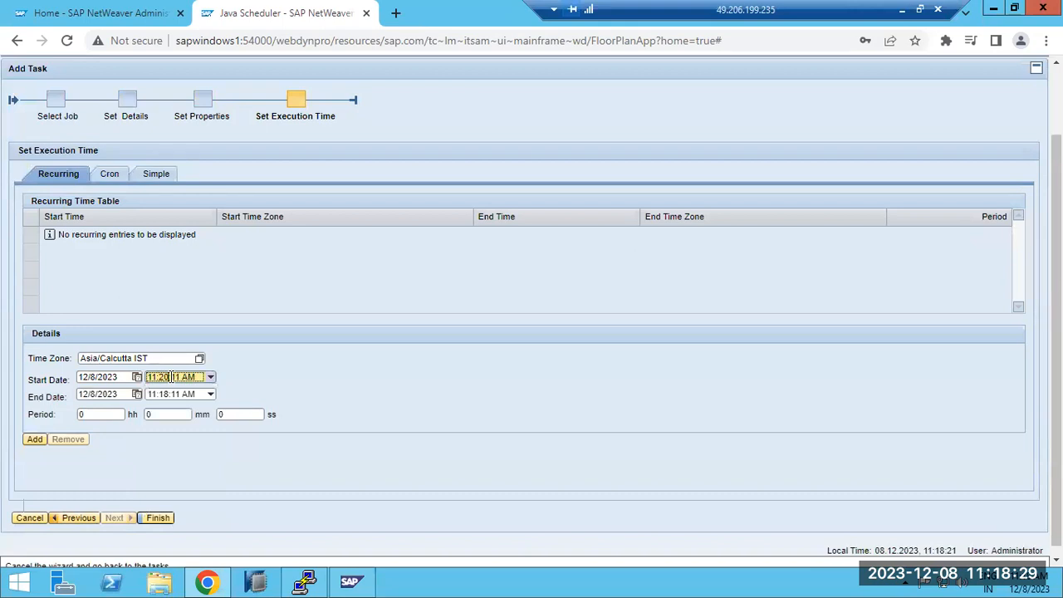
{"action": "left_click", "coordinate": [167, 394]}
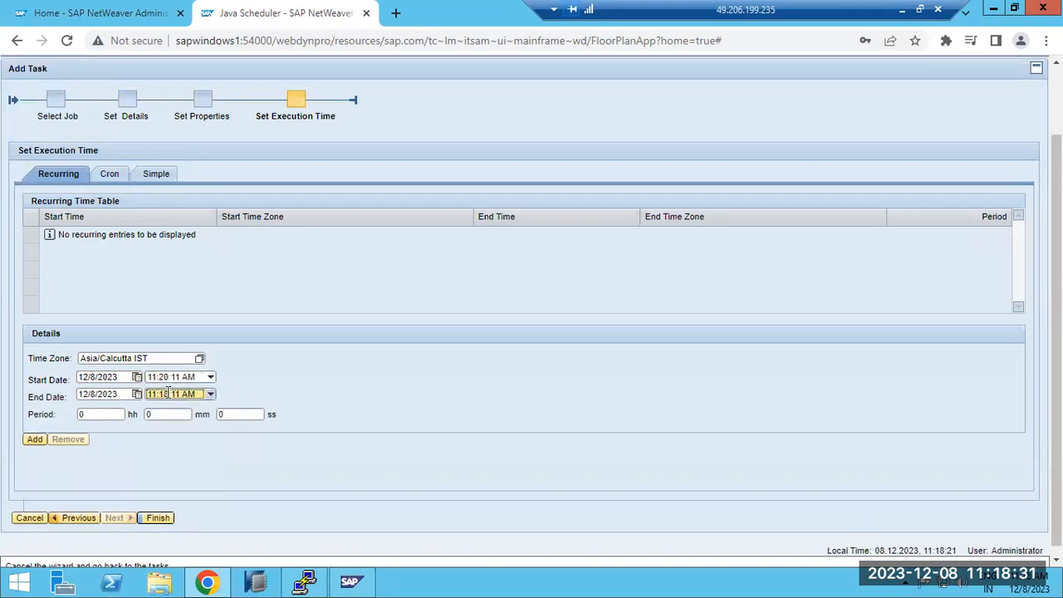
{"action": "key", "text": "BackSpace"}
{"action": "key", "text": "BackSpace"}
{"action": "type", "text": "25"}
Step: Set the recurrence period to 5 minutes, add the entry to the recurring time table and finish creating the task
{"action": "left_click", "coordinate": [35, 439]}
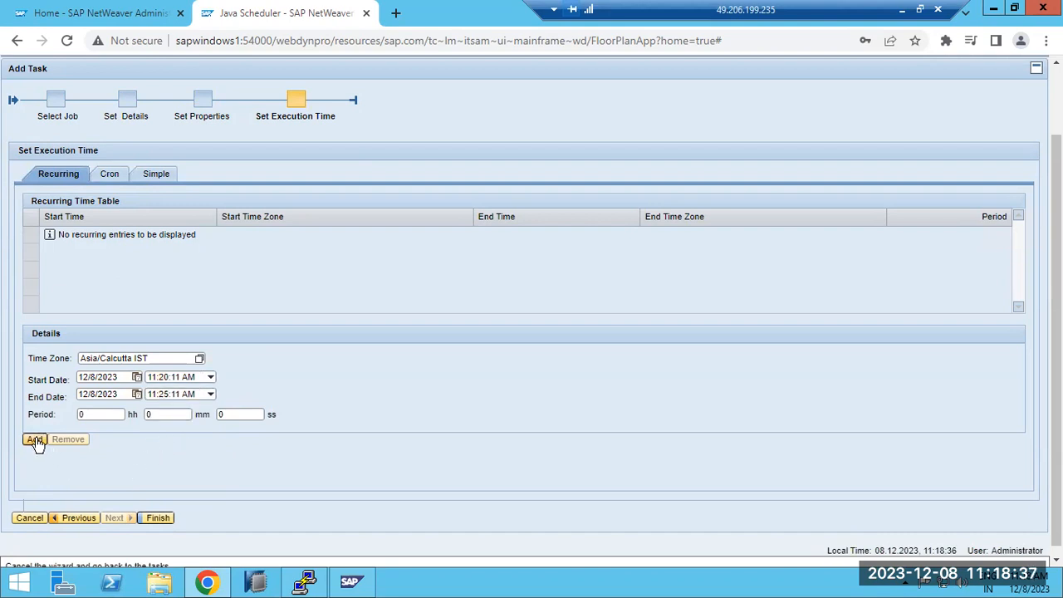
{"action": "left_click", "coordinate": [170, 415]}
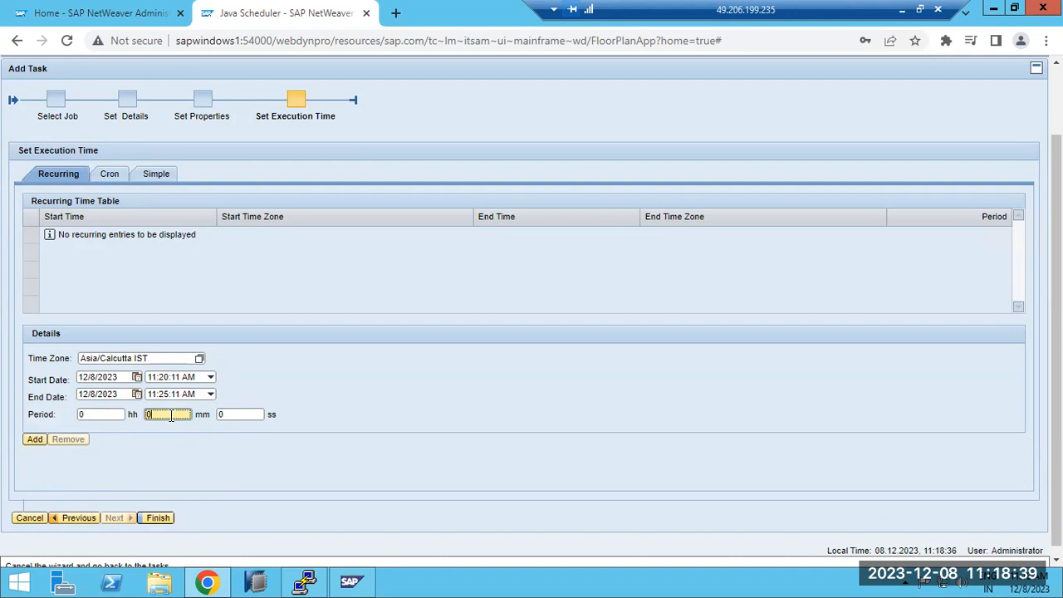
{"action": "left_click", "coordinate": [37, 440]}
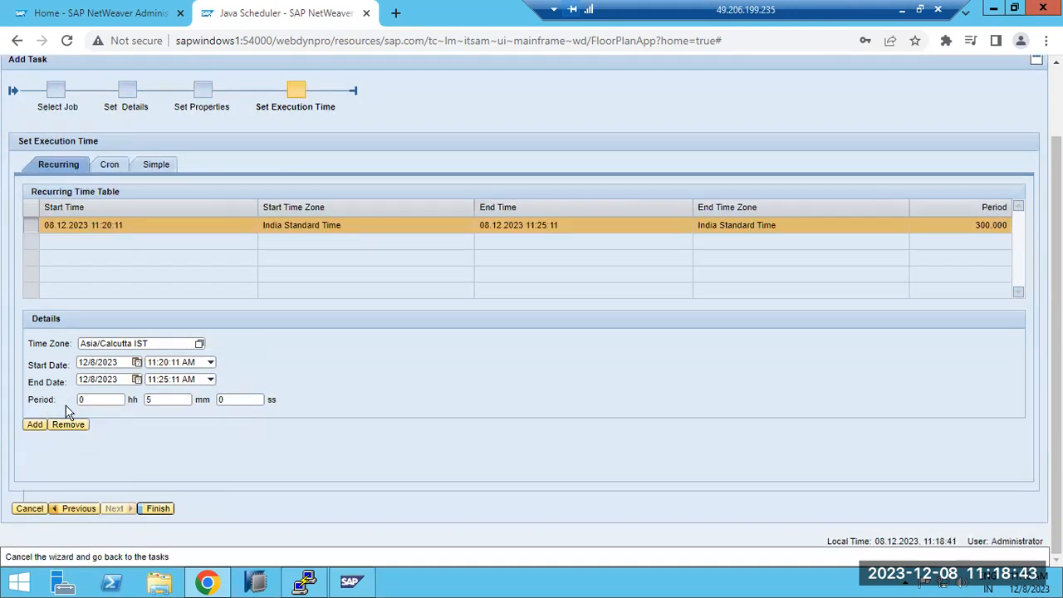
{"action": "left_click", "coordinate": [159, 509]}
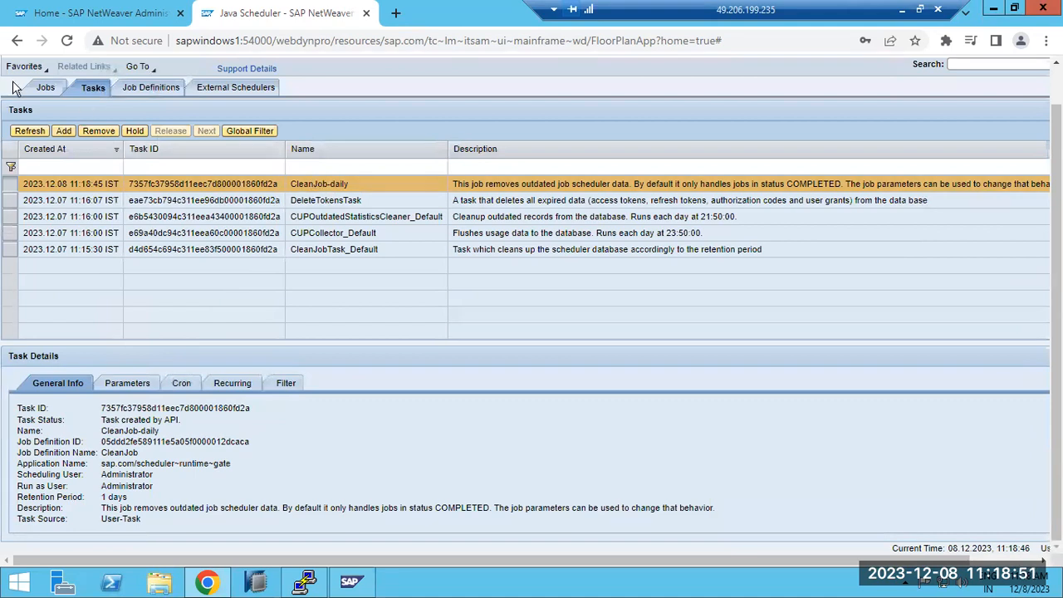
Step: Filter the Java Scheduler job list by the name CleanJob-daily
{"action": "left_click", "coordinate": [47, 90]}
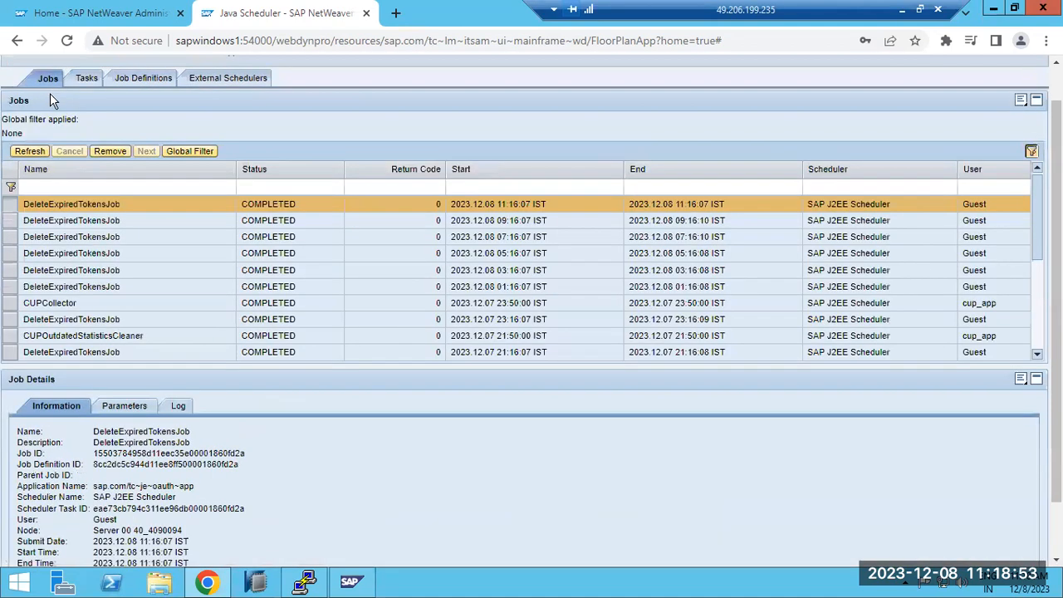
{"action": "left_click", "coordinate": [109, 186]}
{"action": "type", "text": "CleanJob-daily"}
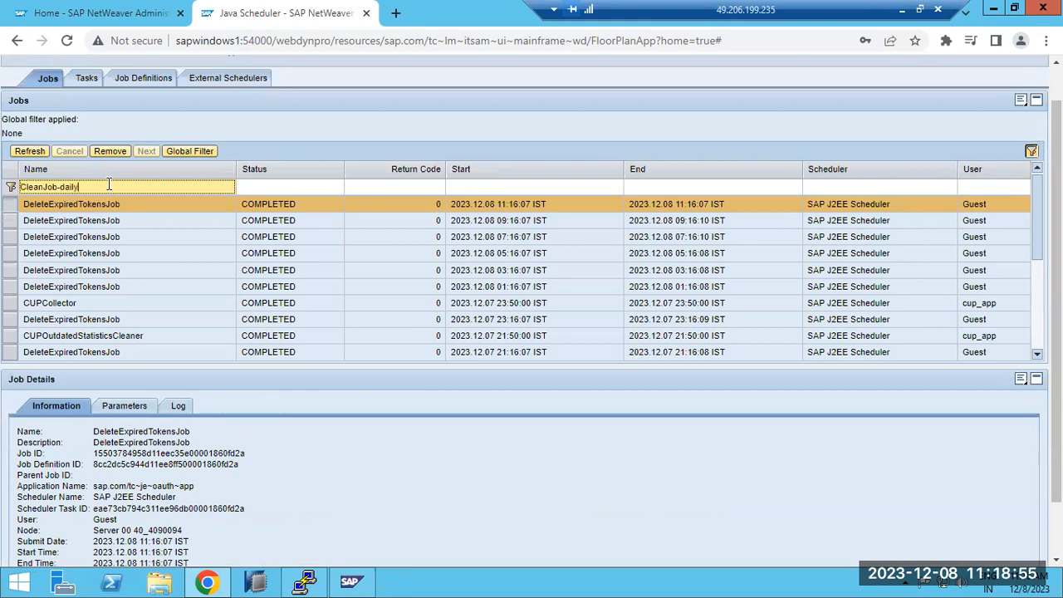
{"action": "key", "text": "Return"}
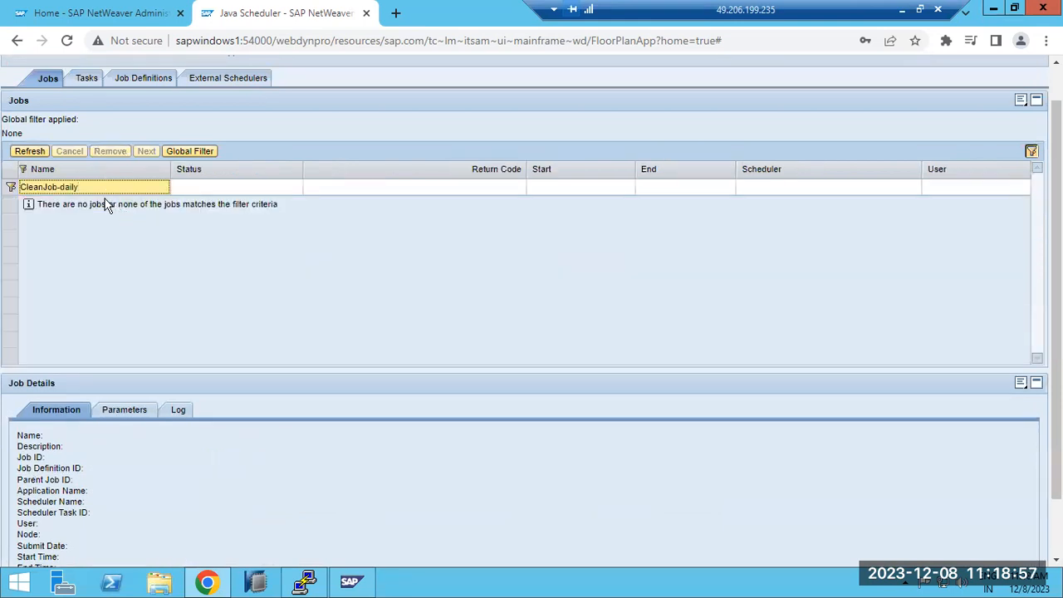
Step: Review the tasks and the External Schedulers view, opening the form for adding an external scheduler and closing it without adding one
{"action": "left_click", "coordinate": [87, 78]}
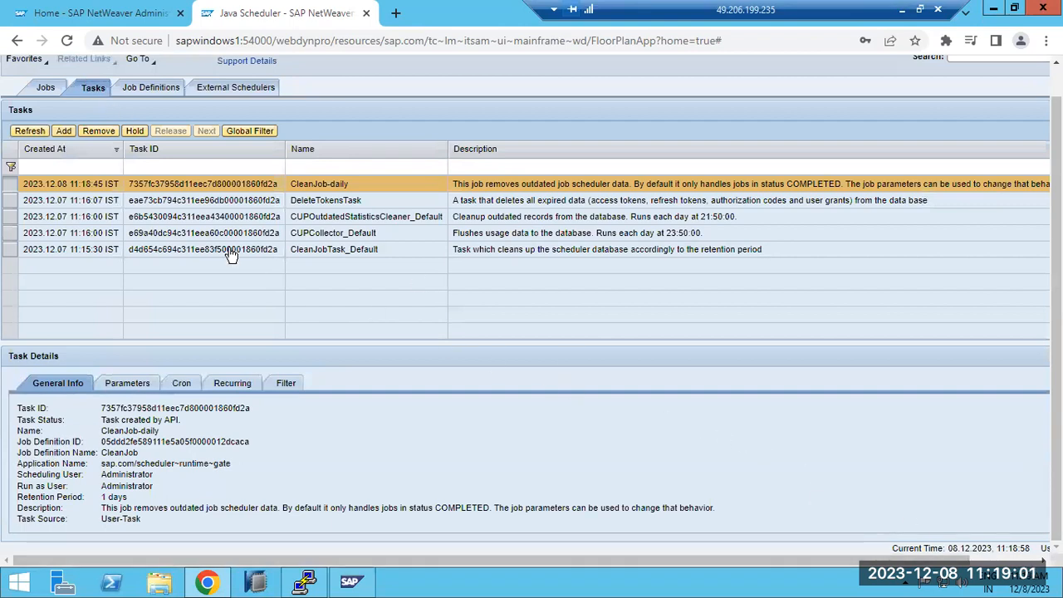
{"action": "left_click", "coordinate": [222, 91]}
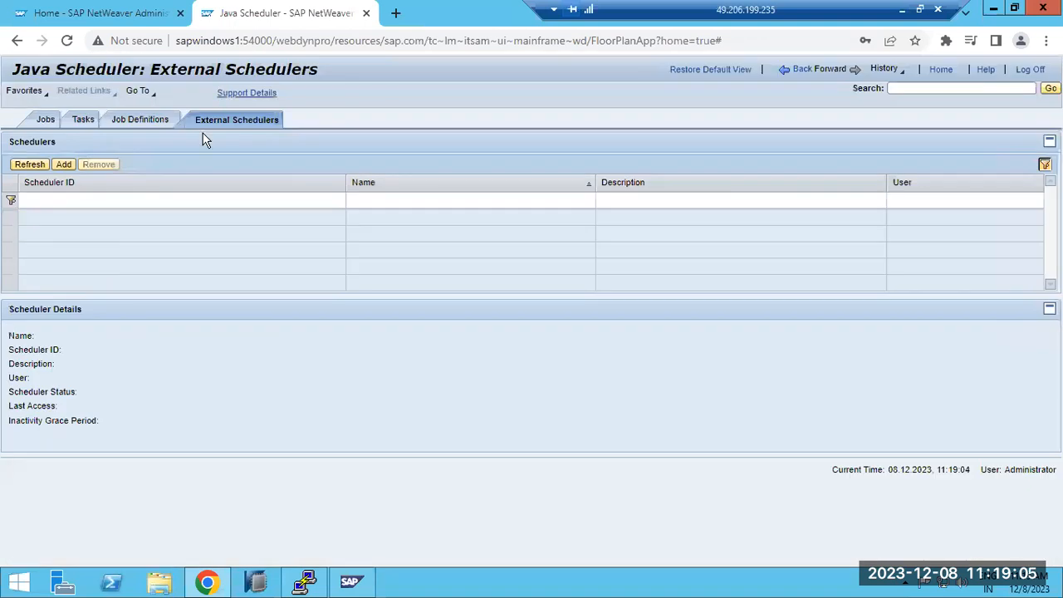
{"action": "left_click", "coordinate": [64, 164]}
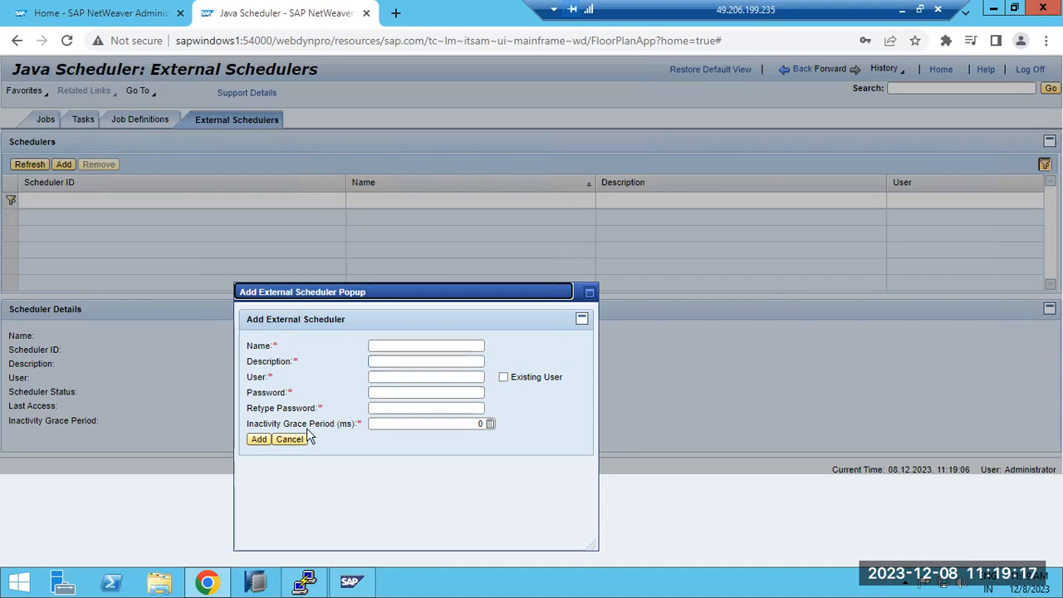
{"action": "left_click", "coordinate": [293, 440]}
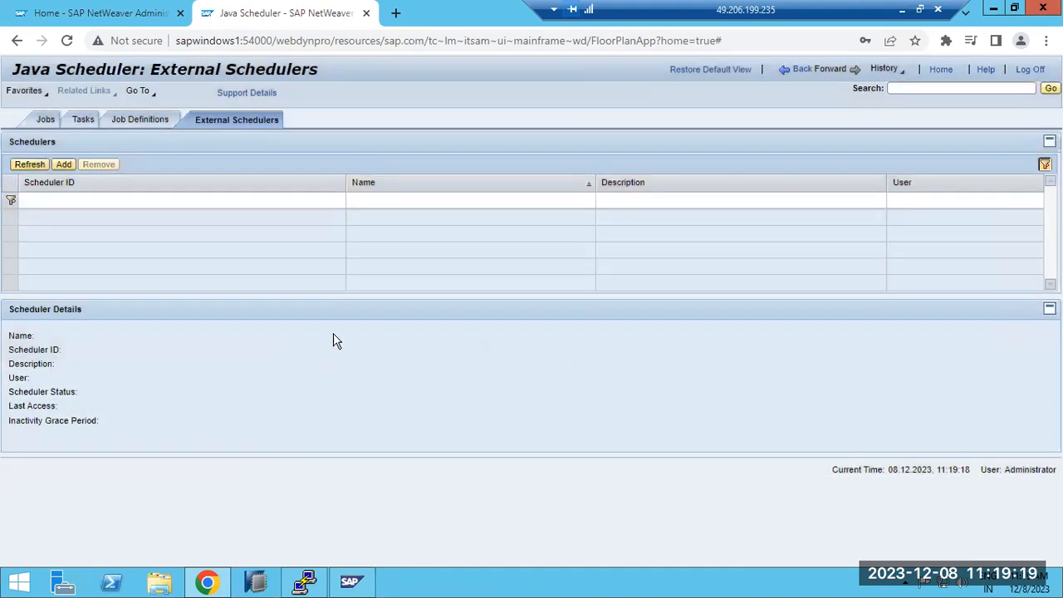
Step: Go back through the visited Java Scheduler views to the Jobs overview in Operations
{"action": "left_click", "coordinate": [800, 73]}
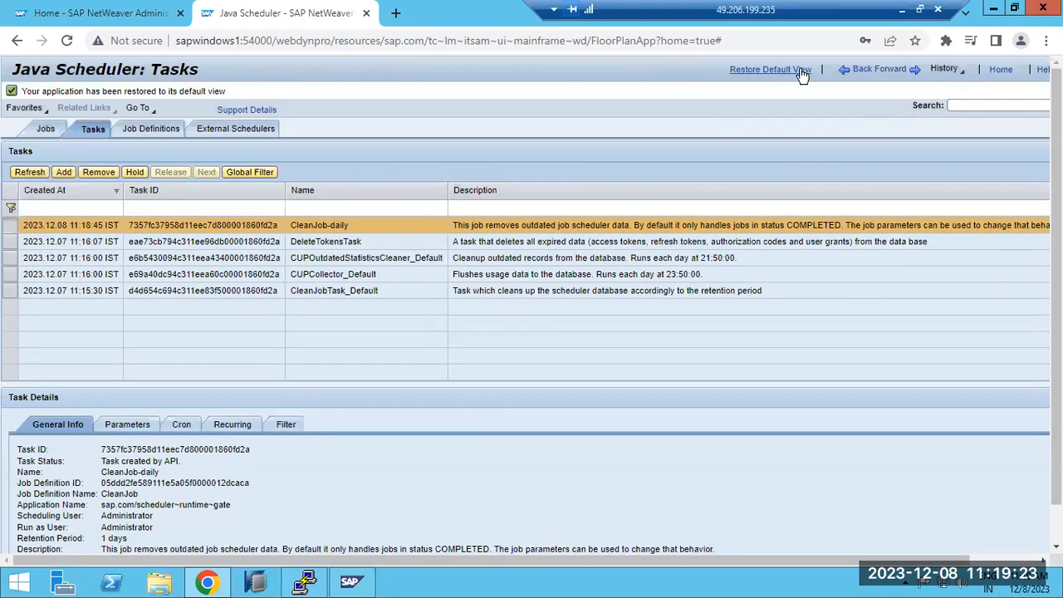
{"action": "left_click", "coordinate": [853, 73]}
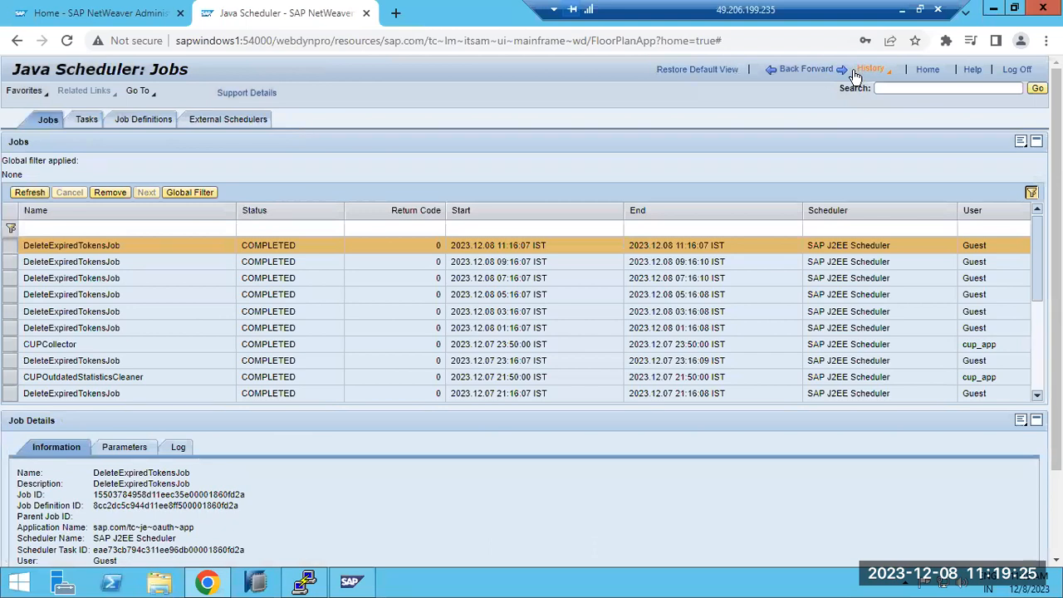
{"action": "left_click", "coordinate": [787, 73]}
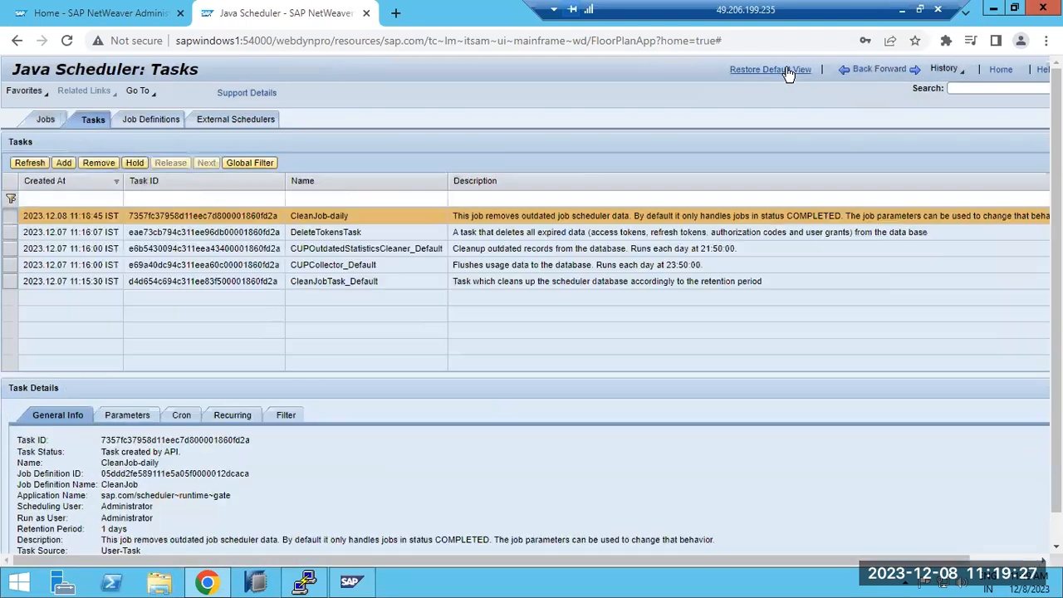
{"action": "left_click", "coordinate": [864, 73]}
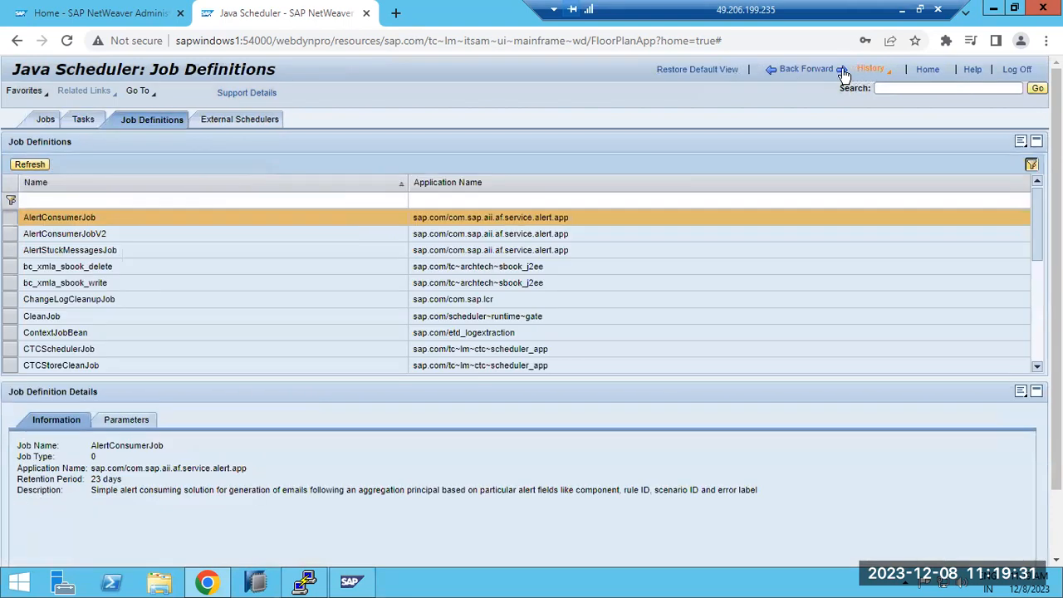
{"action": "left_click", "coordinate": [788, 71]}
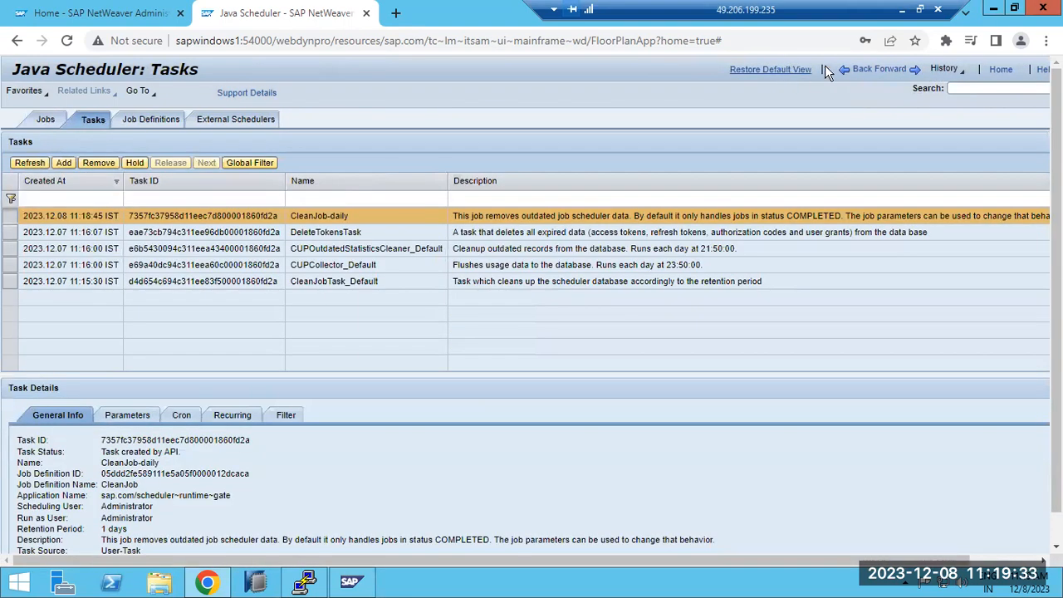
{"action": "left_click", "coordinate": [858, 73]}
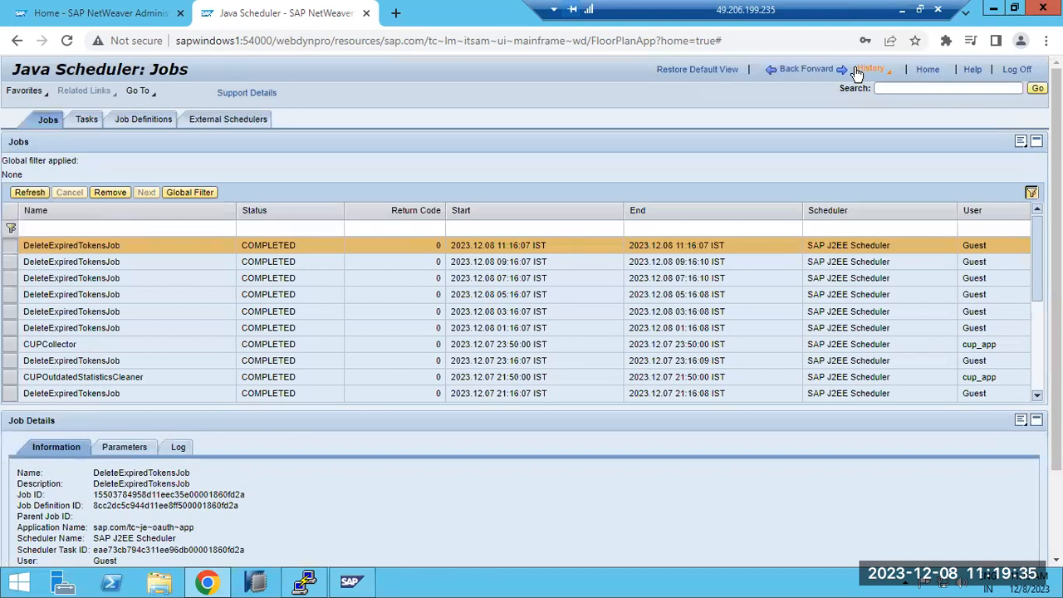
{"action": "left_click", "coordinate": [790, 72]}
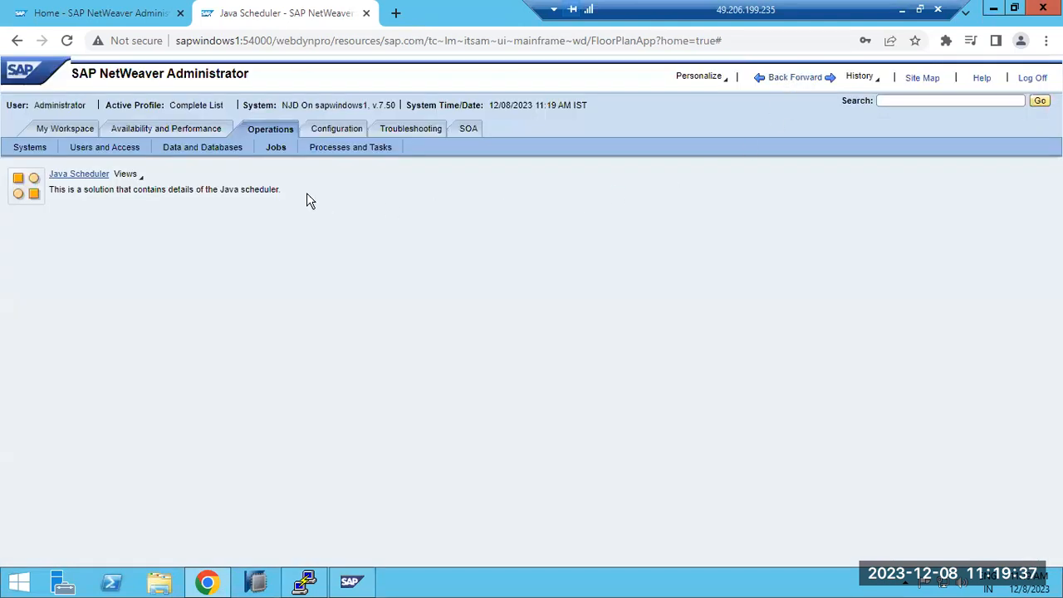
Step: Look through Processes and Tasks in Operations and the security tools in Configuration, including Authentication and Single Sign-On and Trusted Systems
{"action": "left_click", "coordinate": [327, 155]}
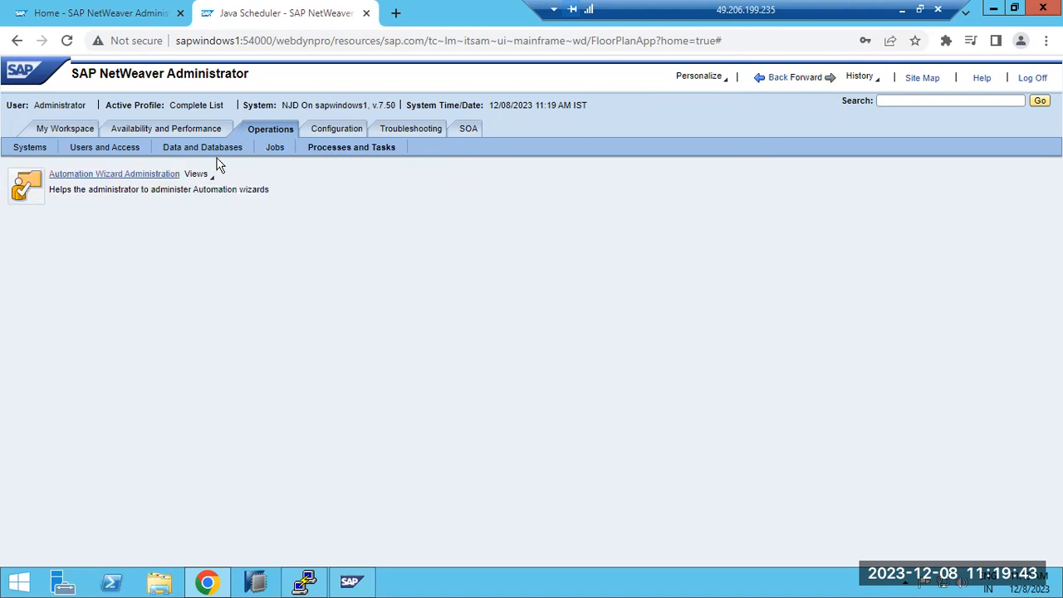
{"action": "left_click", "coordinate": [350, 130]}
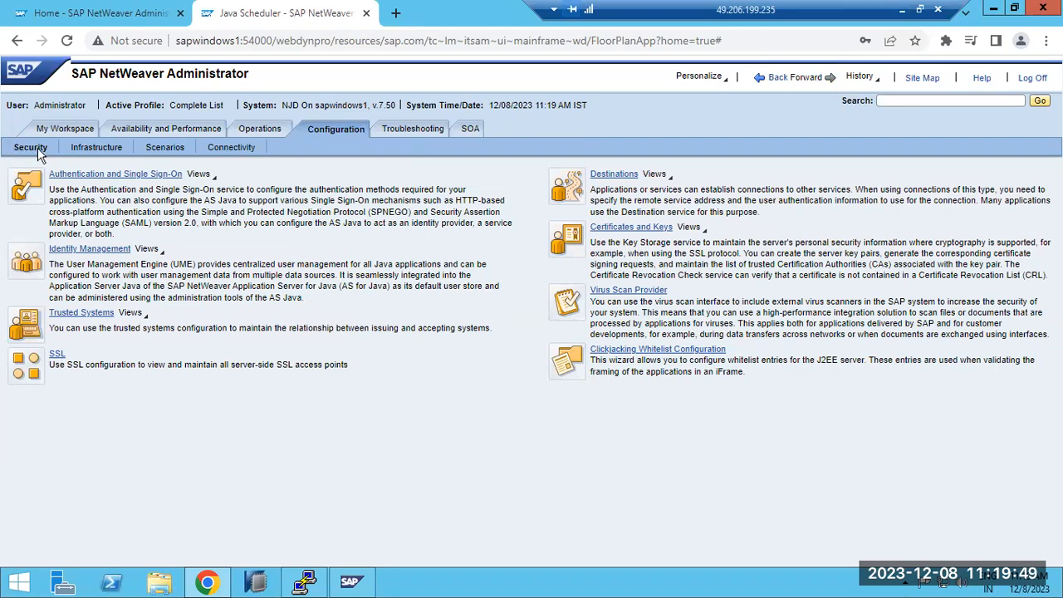
{"action": "left_click", "coordinate": [95, 178]}
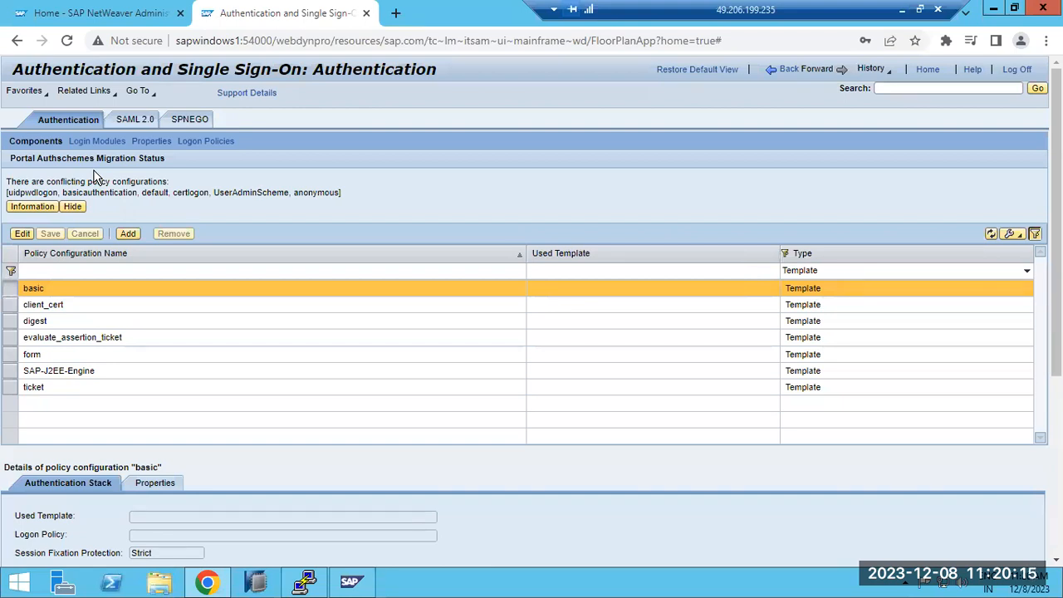
{"action": "left_click", "coordinate": [787, 72]}
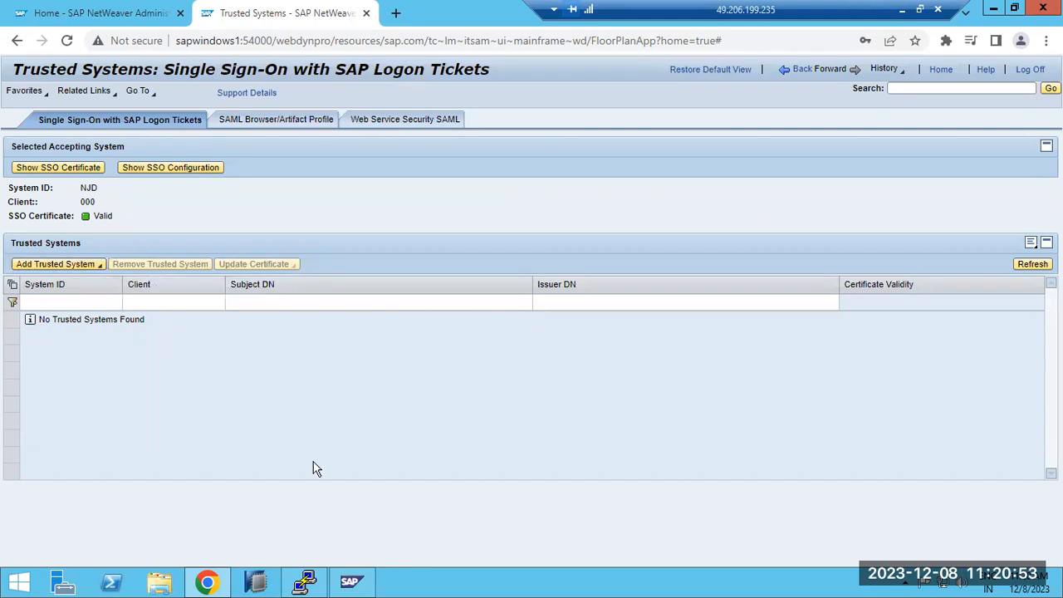
Step: Switch to SAP Logon on the remote server's desktop and open the SAP ECC connection for system ECP
{"action": "right_click", "coordinate": [564, 581]}
{"action": "left_click", "coordinate": [603, 506]}
{"action": "double_click", "coordinate": [261, 273]}
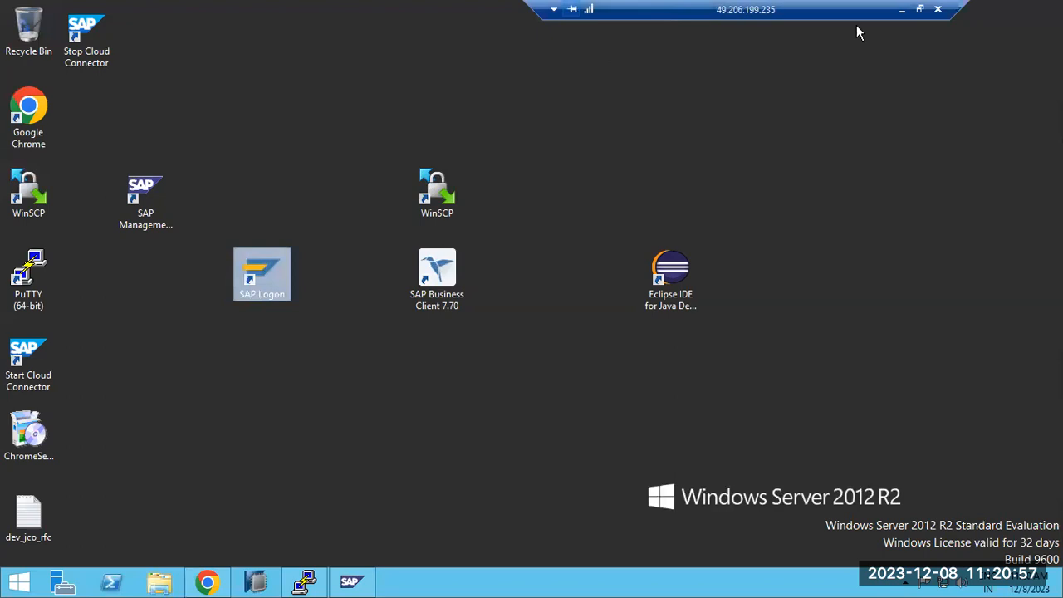
{"action": "left_click", "coordinate": [900, 10]}
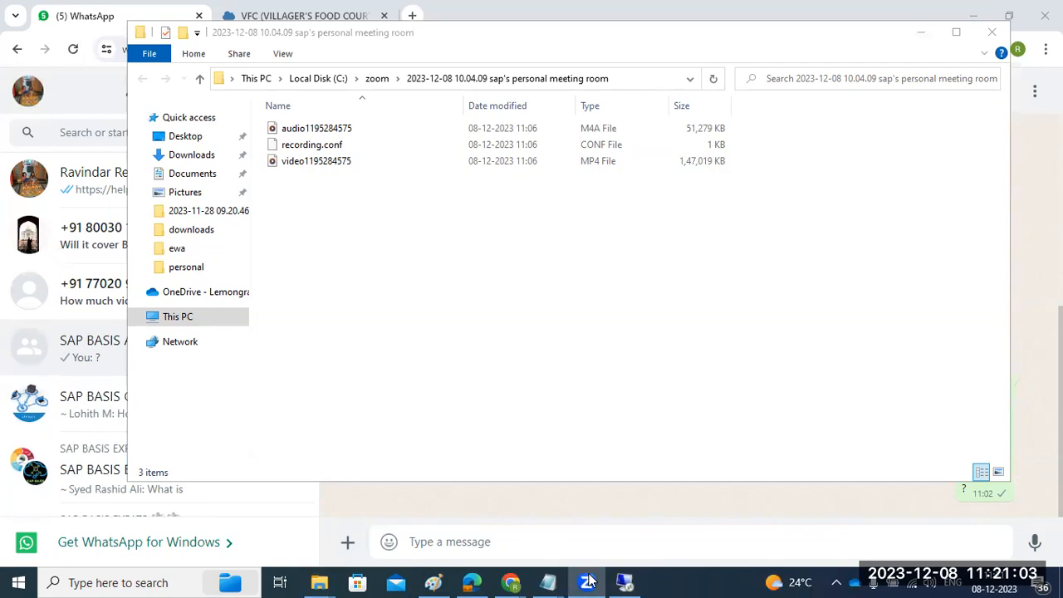
{"action": "left_click", "coordinate": [624, 581]}
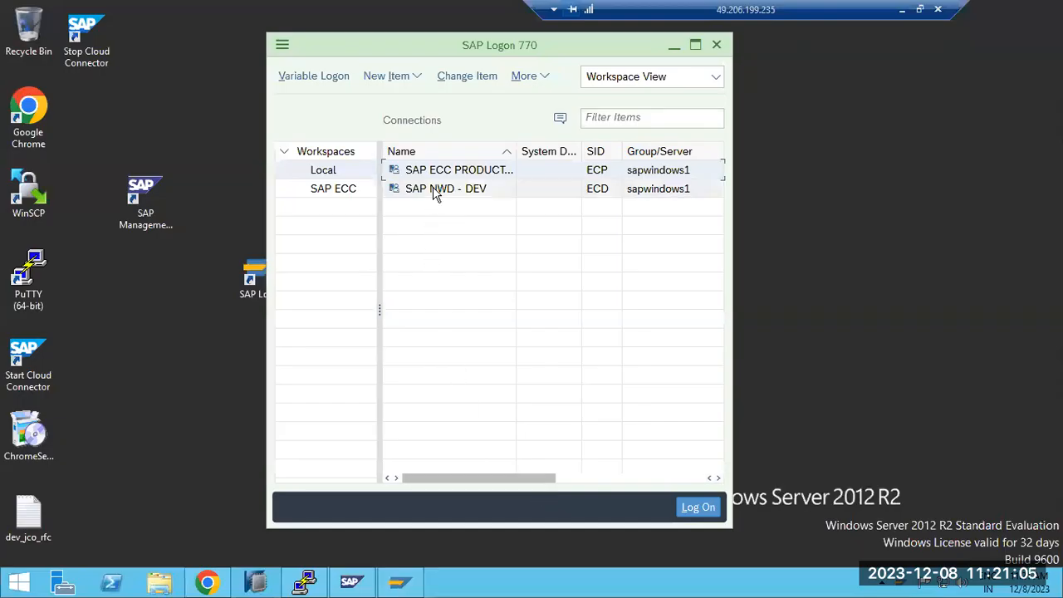
{"action": "double_click", "coordinate": [435, 171]}
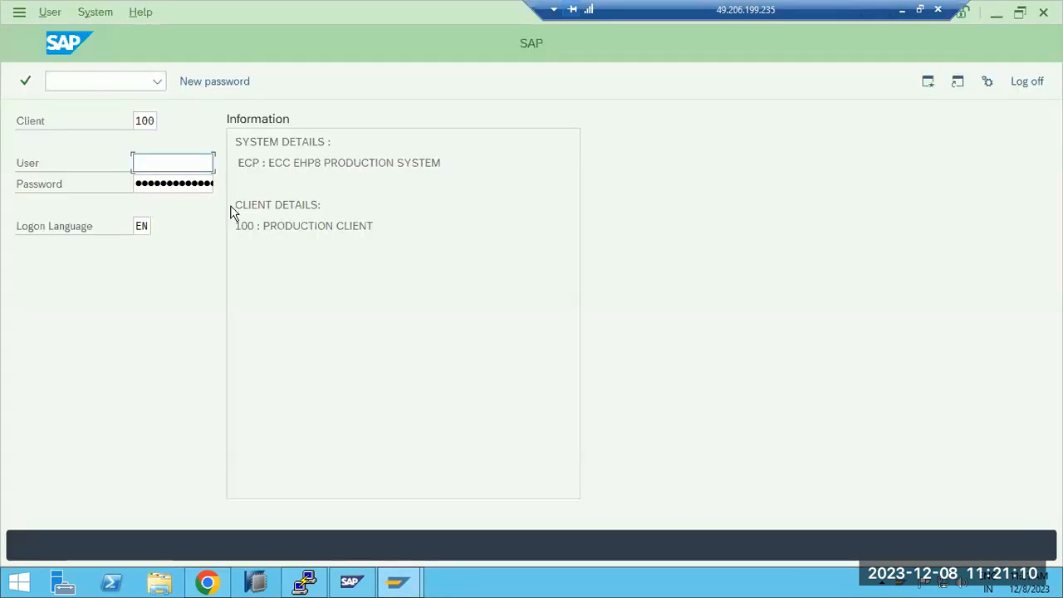
Step: Log on to client 100 of ECP as basis with the account password and open transaction strustsso2
{"action": "type", "text": "b"}
{"action": "left_click", "coordinate": [169, 188]}
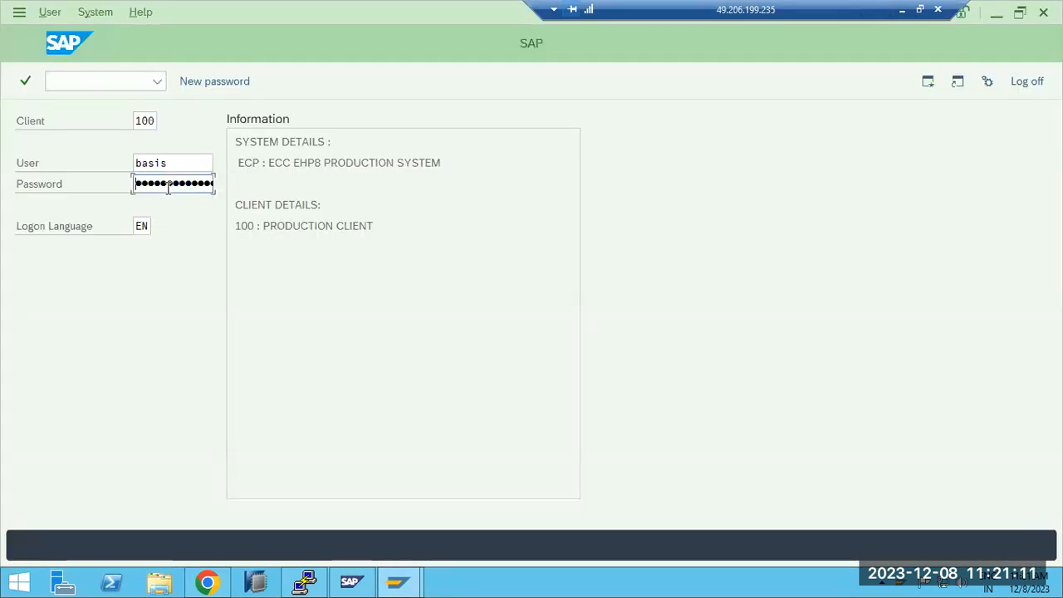
{"action": "type", "text": "•"}
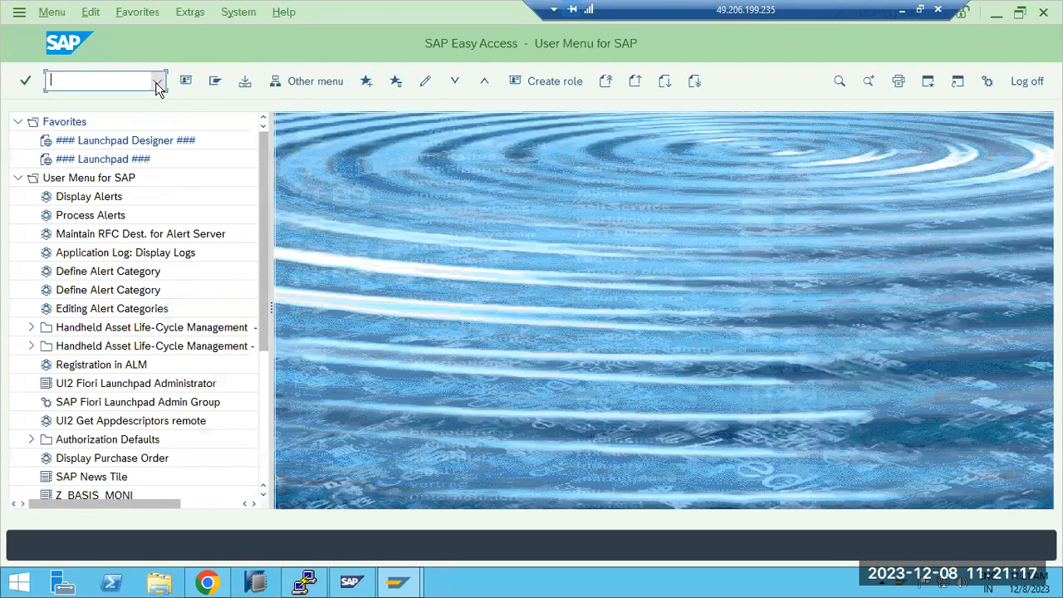
{"action": "type", "text": "strustsso2"}
{"action": "key", "text": "Return"}
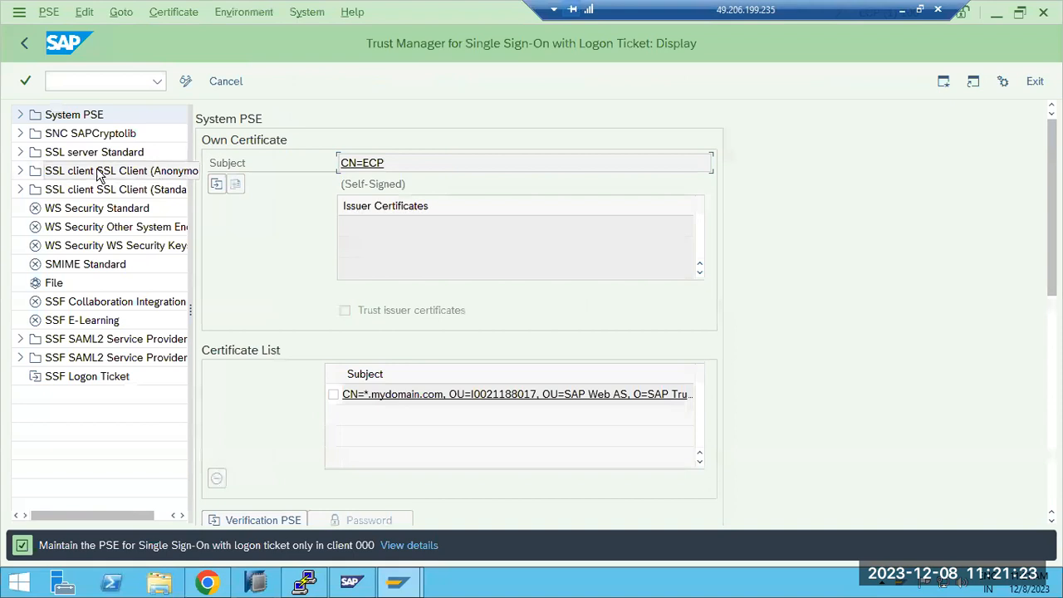
{"action": "left_click", "coordinate": [186, 81]}
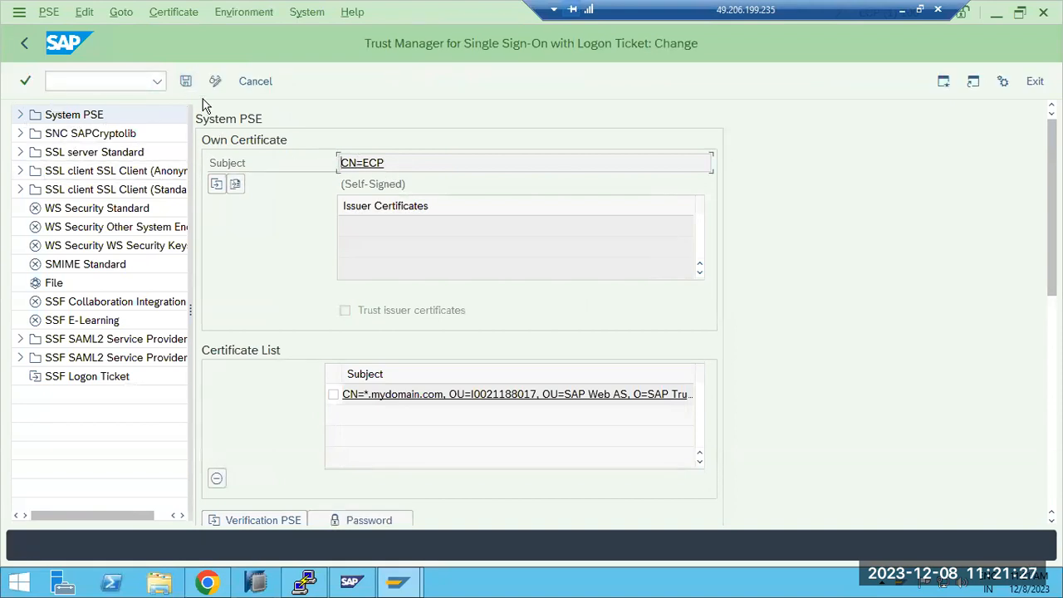
{"action": "left_click", "coordinate": [215, 81]}
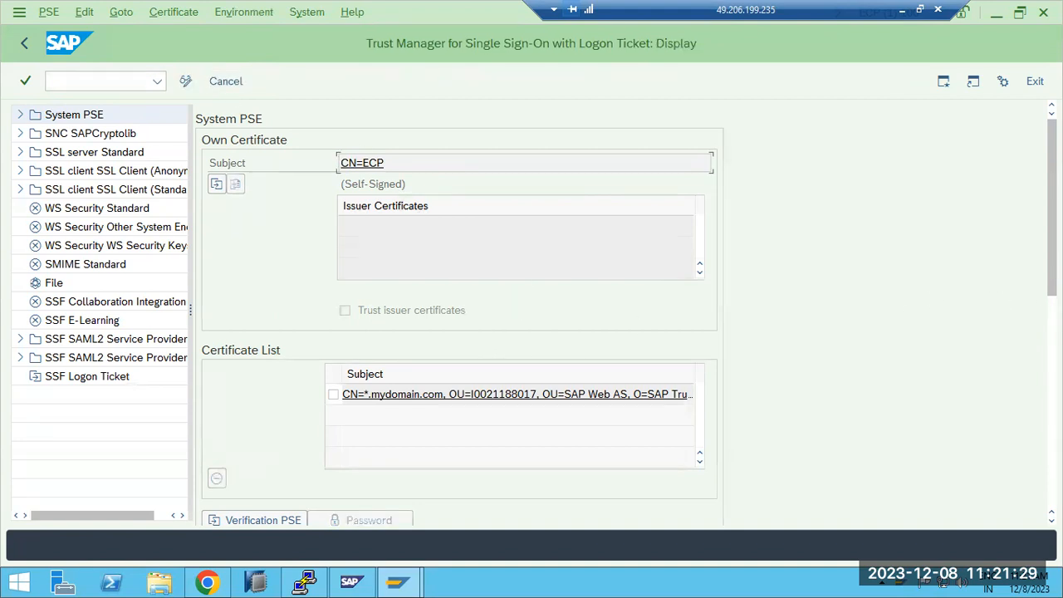
{"action": "scroll", "coordinate": [274, 420], "scroll_direction": "down", "scroll_amount": 10}
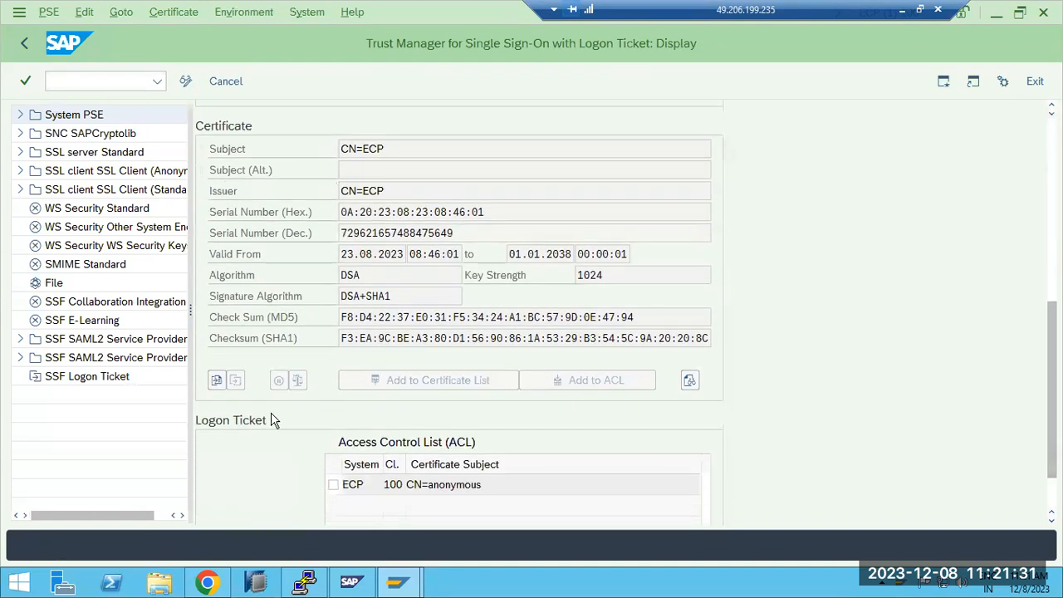
{"action": "left_click", "coordinate": [215, 384]}
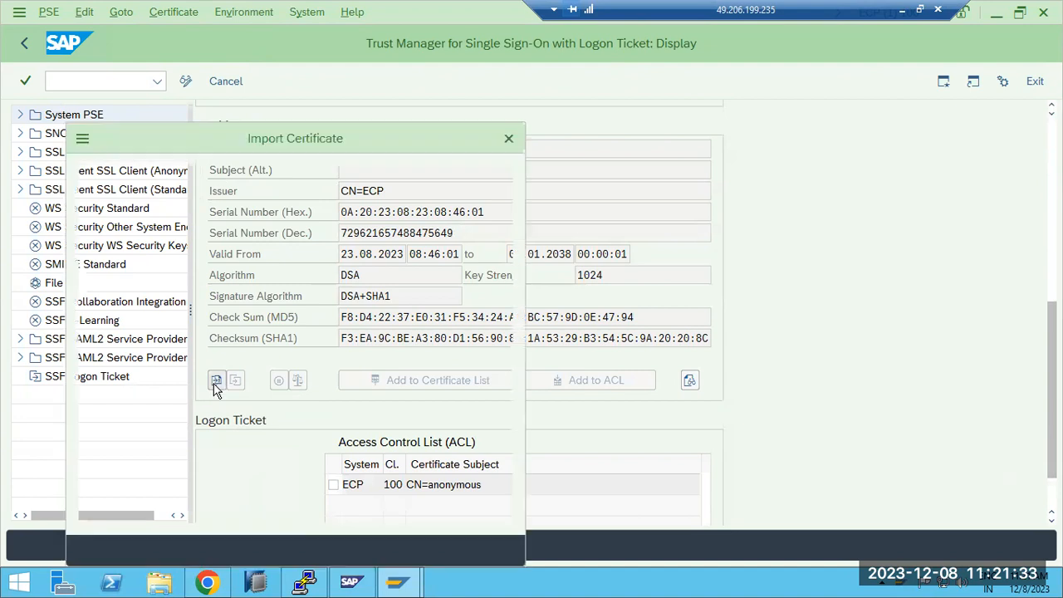
{"action": "left_click", "coordinate": [508, 551]}
Step: In change mode, export the CN=ECP system certificate in Base64 format as eCP1.crt to Downloads, allowing the file creation
{"action": "left_click", "coordinate": [185, 81]}
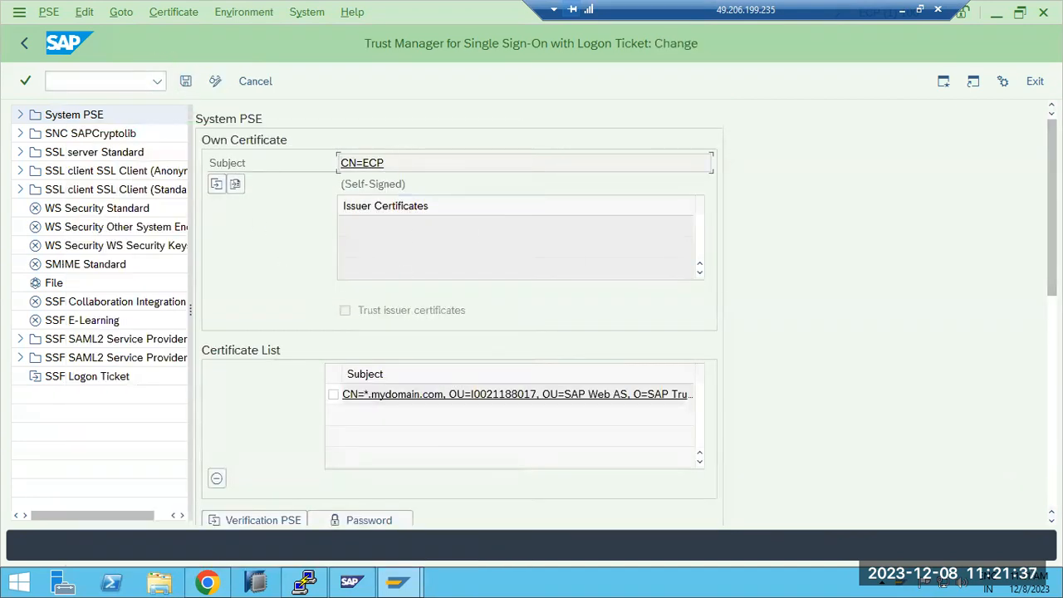
{"action": "left_click", "coordinate": [1052, 365]}
{"action": "left_click", "coordinate": [234, 388]}
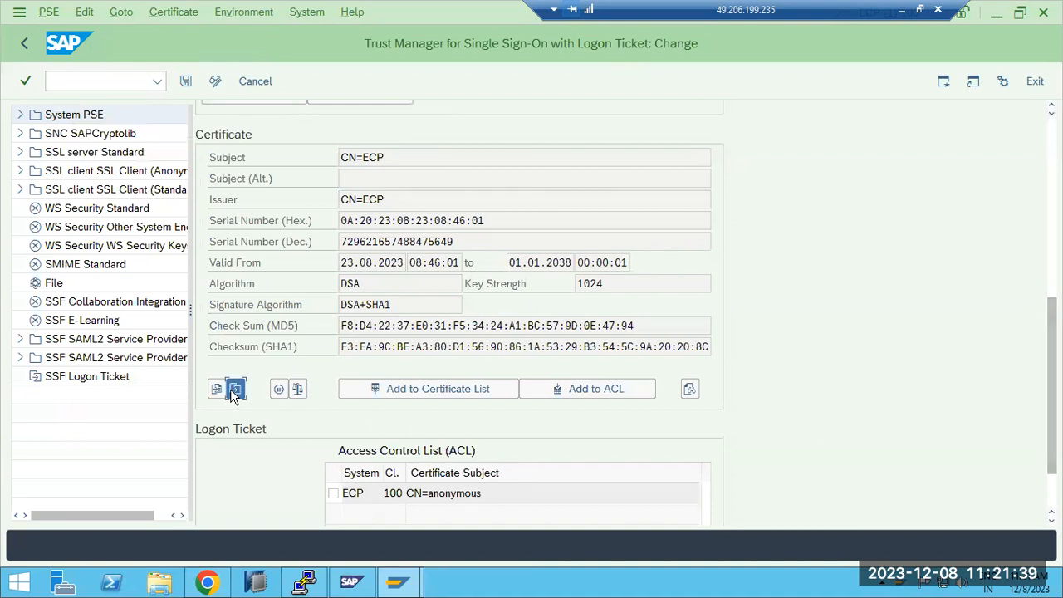
{"action": "left_click", "coordinate": [141, 318]}
{"action": "left_click", "coordinate": [479, 234]}
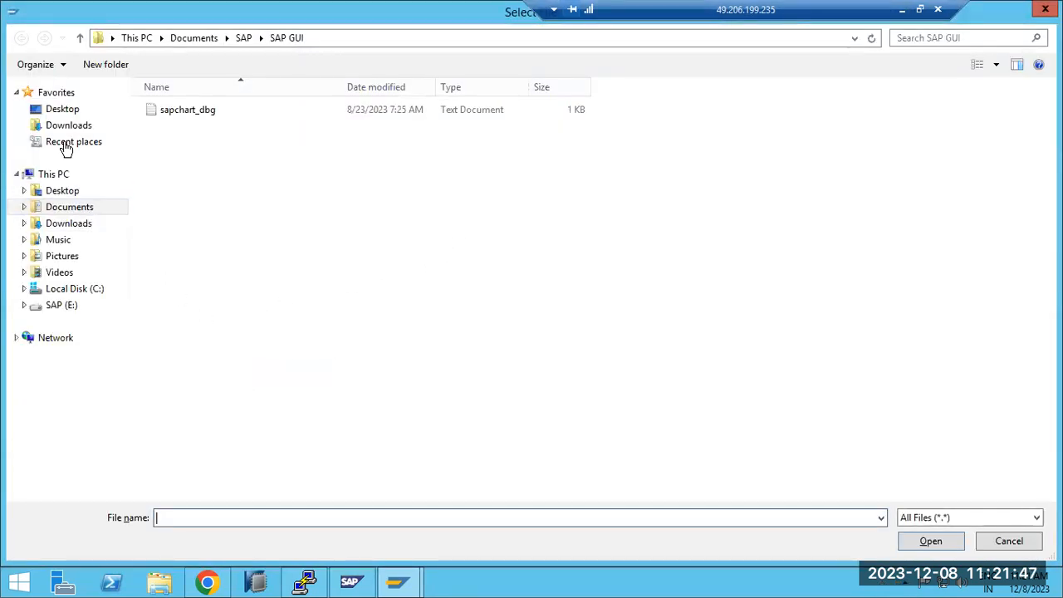
{"action": "left_click", "coordinate": [66, 125]}
{"action": "type", "text": "ecP"}
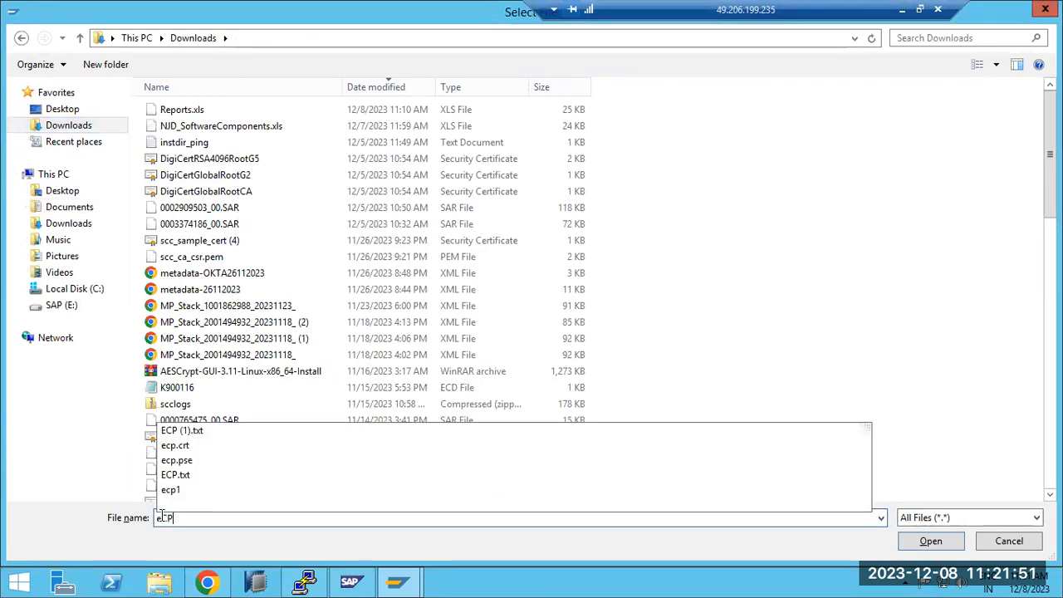
{"action": "type", "text": "1.crt"}
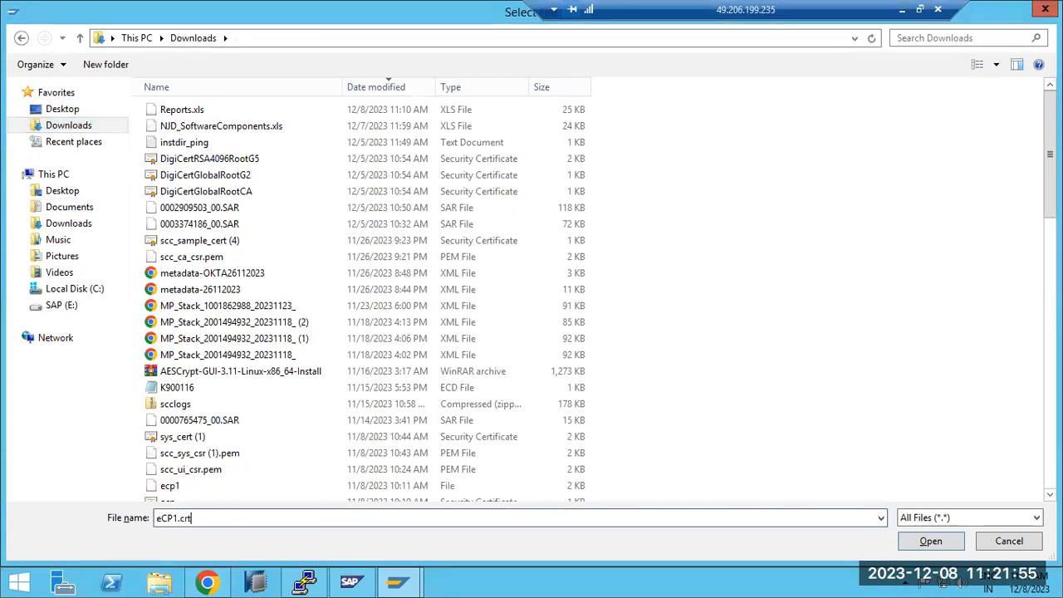
{"action": "left_click", "coordinate": [931, 541]}
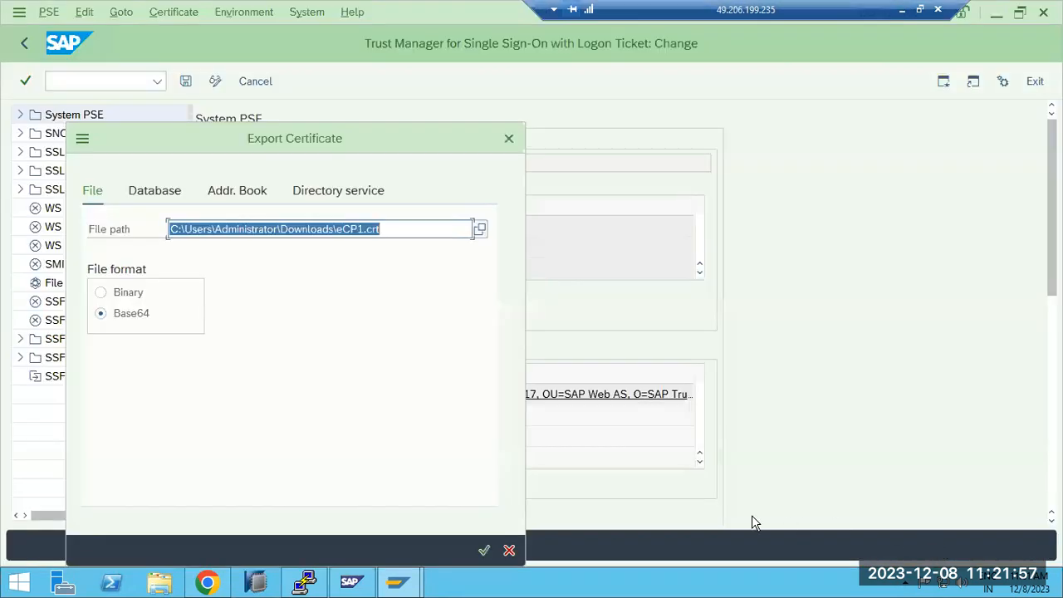
{"action": "left_click", "coordinate": [484, 549]}
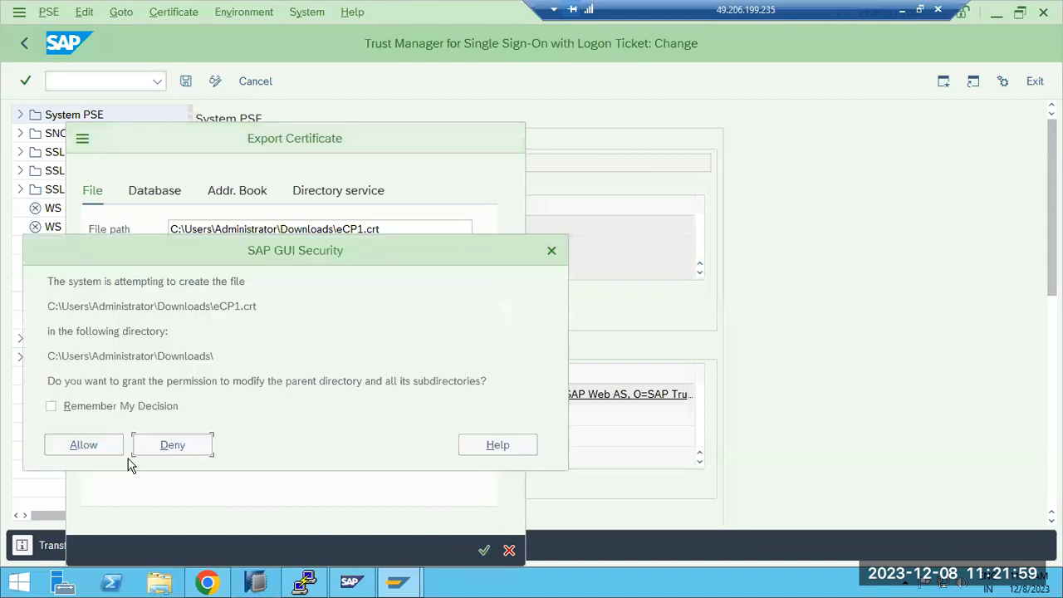
{"action": "left_click", "coordinate": [68, 443]}
Step: Switch to Trusted Systems in Chrome and open the form for adding a trusted system by uploading its certificate
{"action": "left_click", "coordinate": [207, 584]}
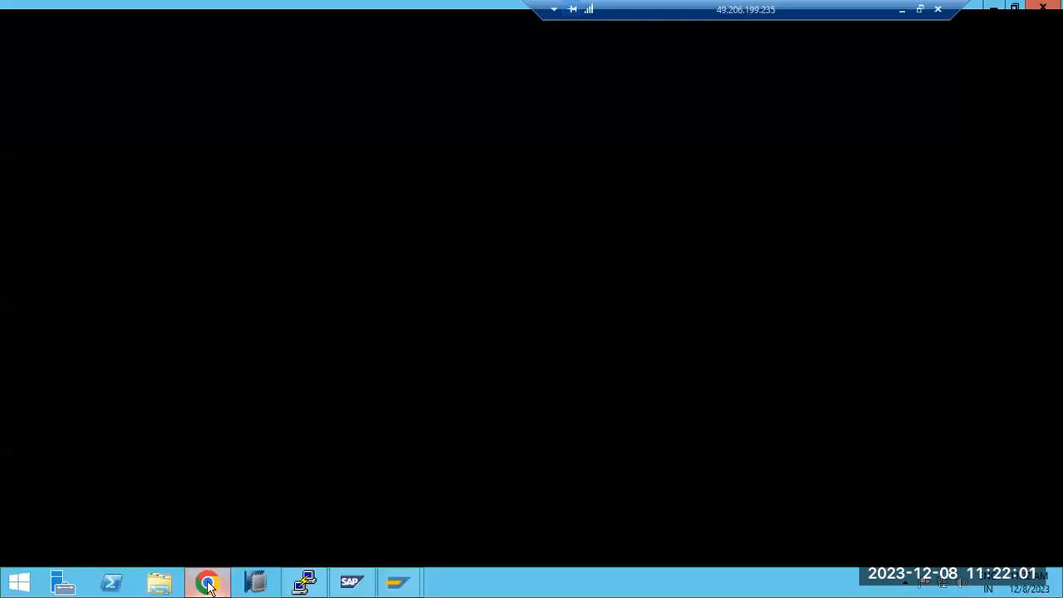
{"action": "left_click", "coordinate": [63, 265]}
{"action": "left_click", "coordinate": [63, 279]}
{"action": "left_click", "coordinate": [90, 426]}
{"action": "left_click", "coordinate": [70, 265]}
{"action": "left_click", "coordinate": [70, 292]}
Step: Add system ECP, client 100, as a trusted system with certificate file eCP1.crt, and return to the Configuration security overview
{"action": "left_click", "coordinate": [97, 264]}
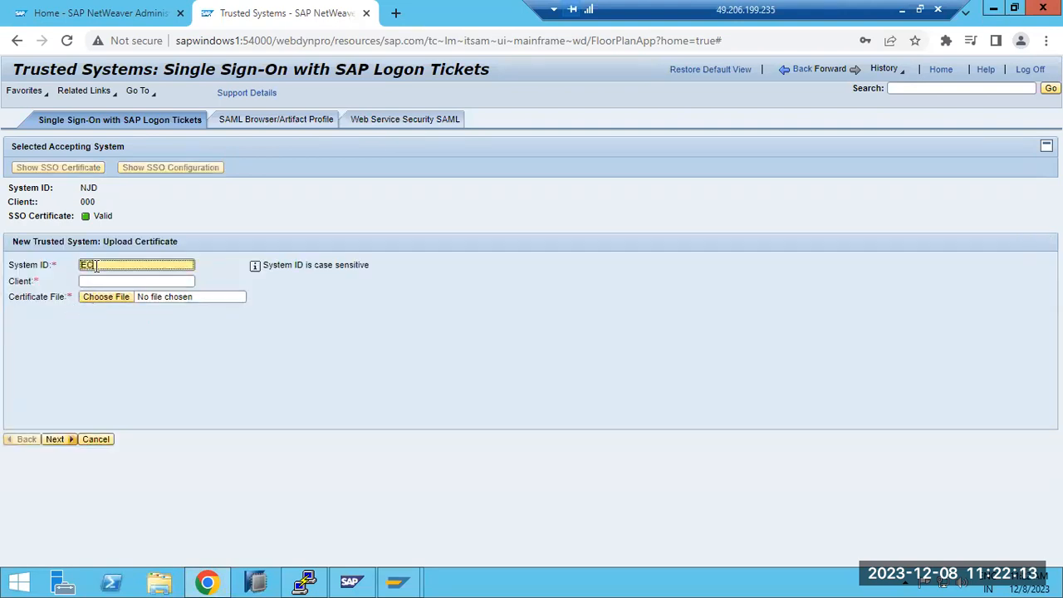
{"action": "key", "text": "Tab"}
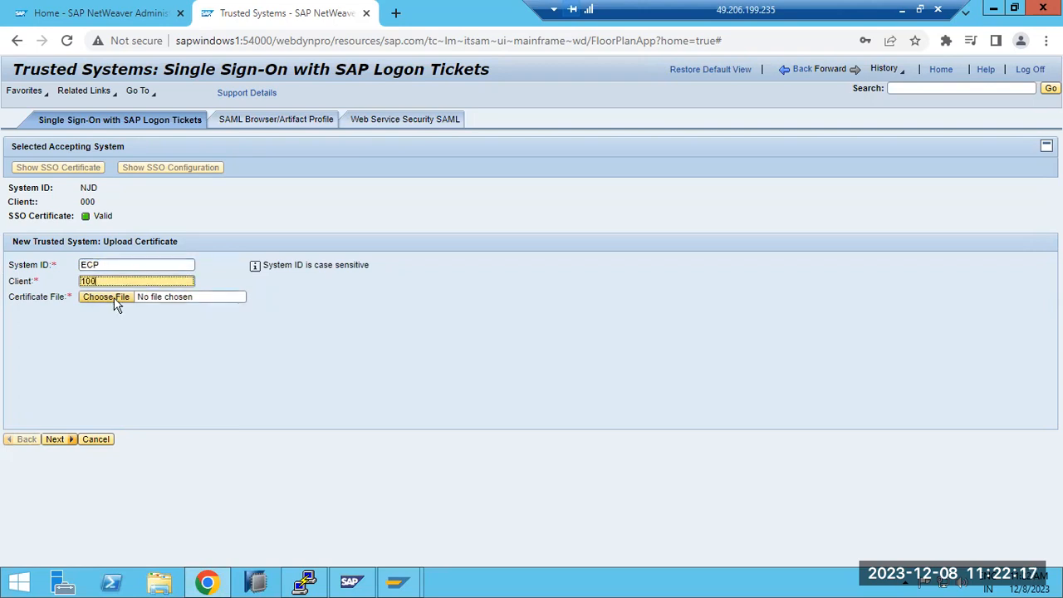
{"action": "left_click", "coordinate": [107, 297]}
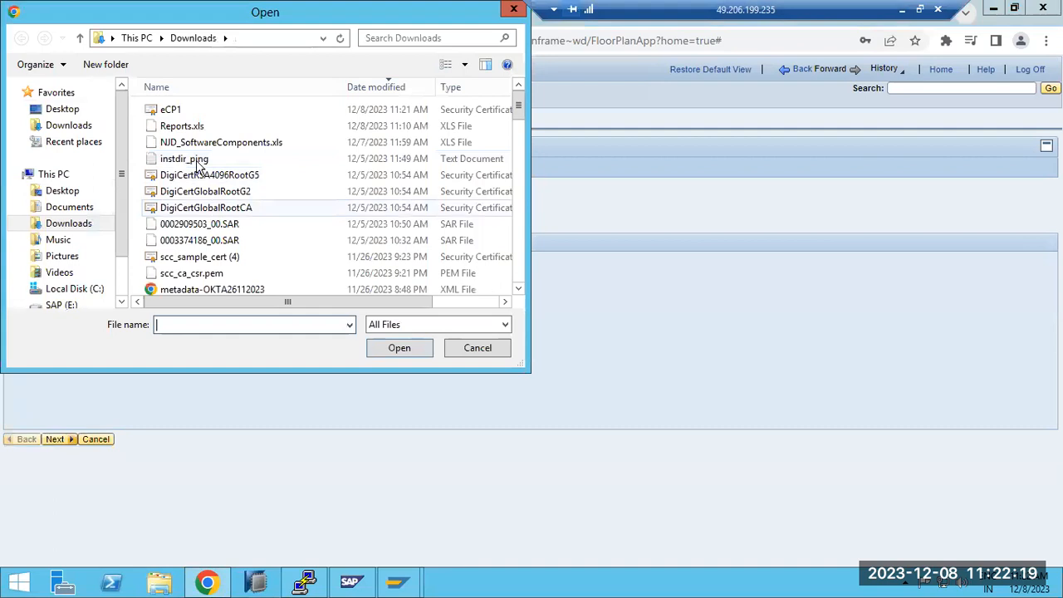
{"action": "double_click", "coordinate": [174, 109]}
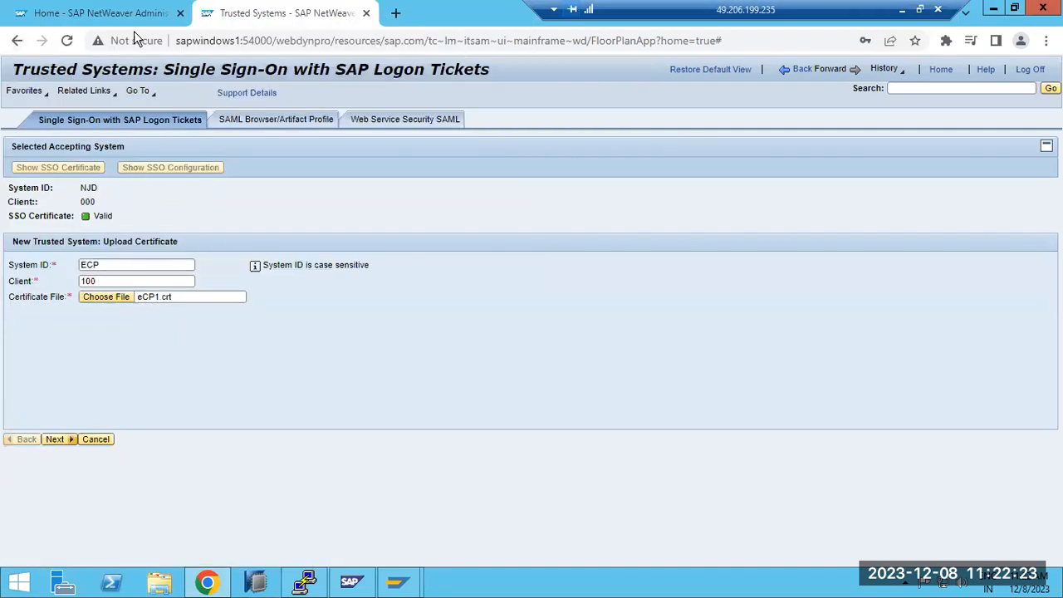
{"action": "left_click", "coordinate": [57, 441]}
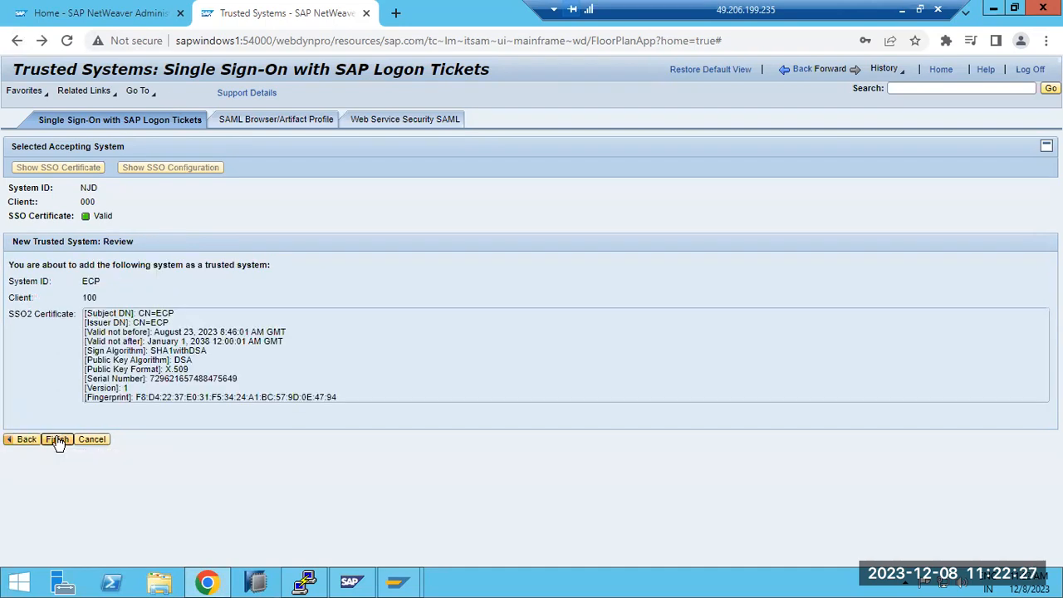
{"action": "left_click", "coordinate": [58, 439]}
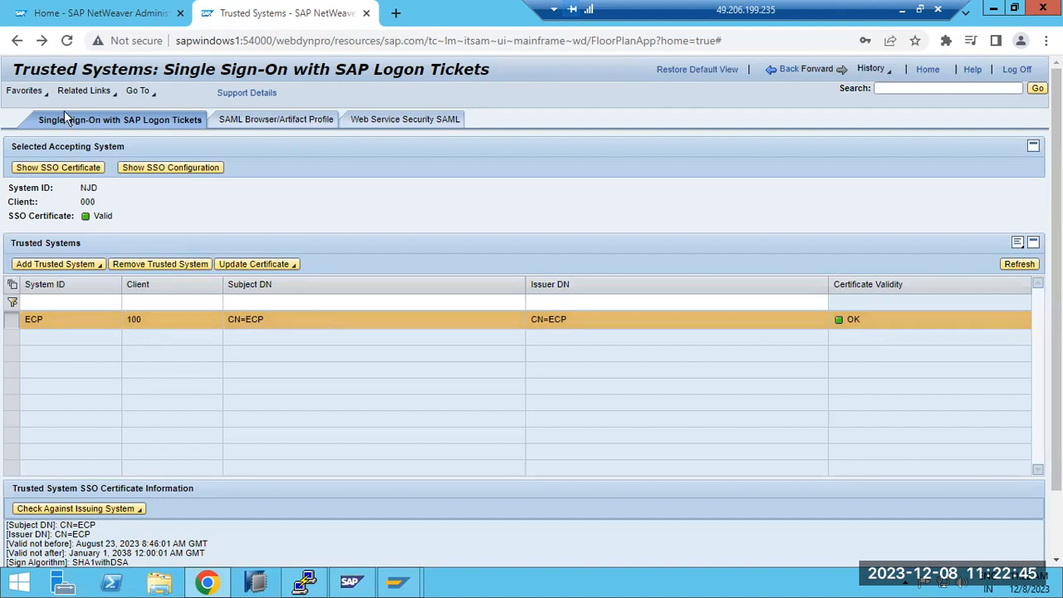
{"action": "left_click_drag", "start_coordinate": [30, 70], "coordinate": [101, 72]}
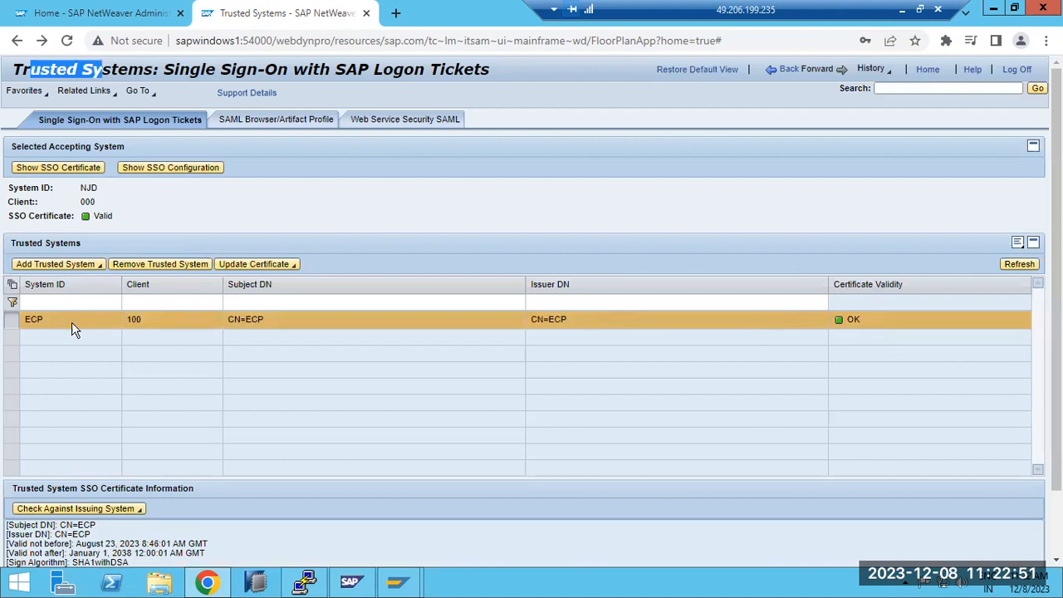
{"action": "left_click", "coordinate": [790, 72]}
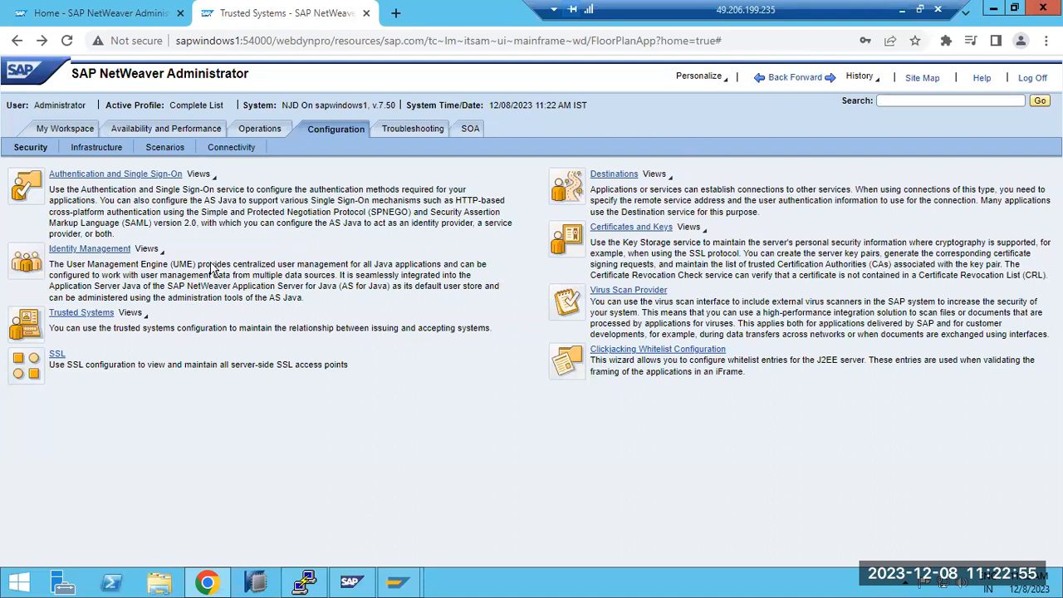
Step: Switch to the ECP session in SAP GUI, leave the single sign-on Trust Manager and open transaction strust
{"action": "mouse_move", "coordinate": [401, 586]}
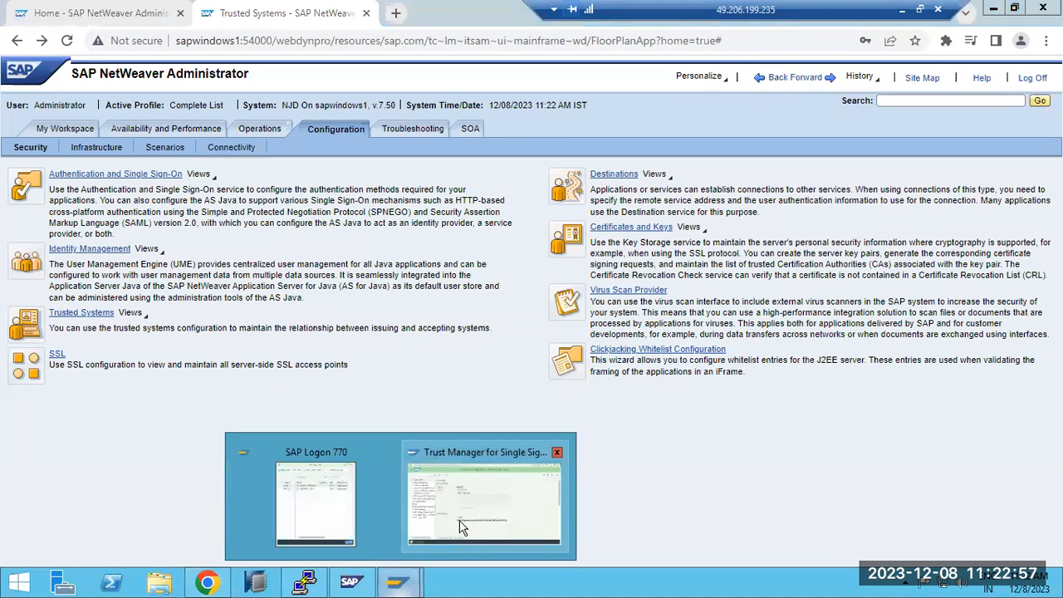
{"action": "left_click", "coordinate": [475, 511]}
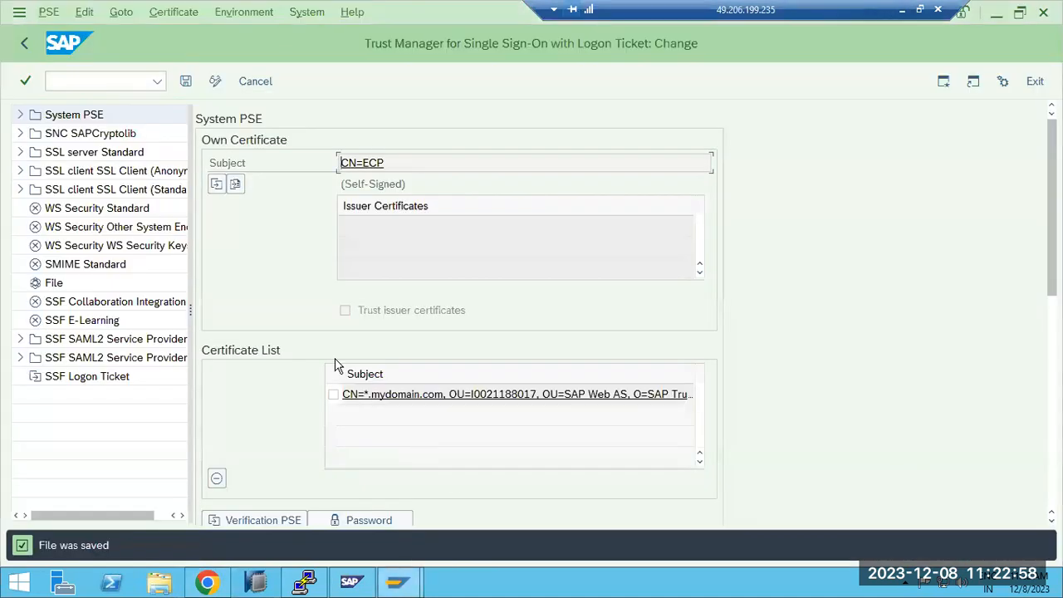
{"action": "left_click", "coordinate": [24, 43]}
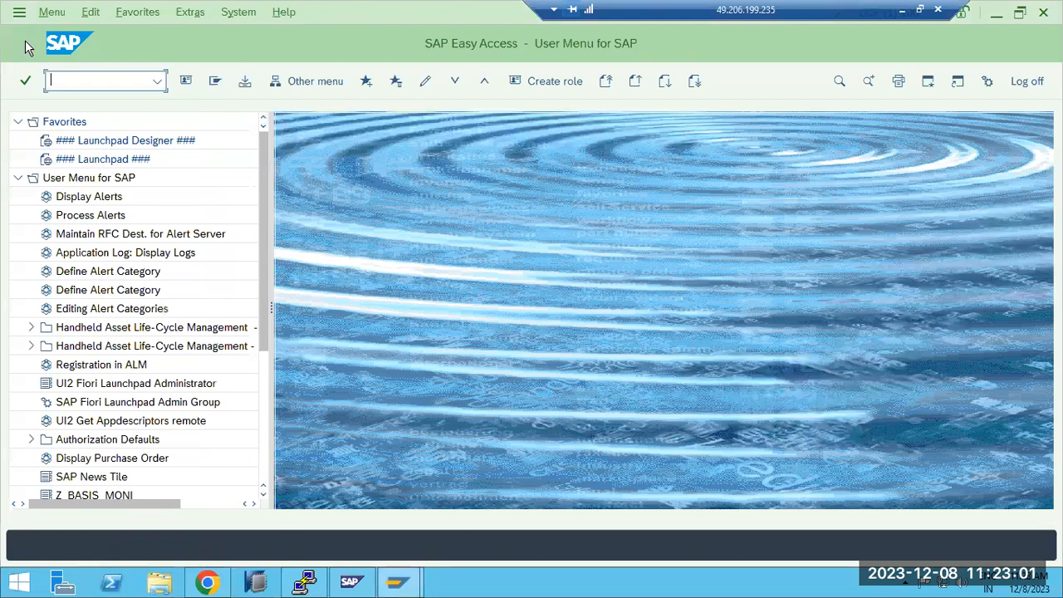
{"action": "type", "text": "stms"}
{"action": "key", "text": "Return"}
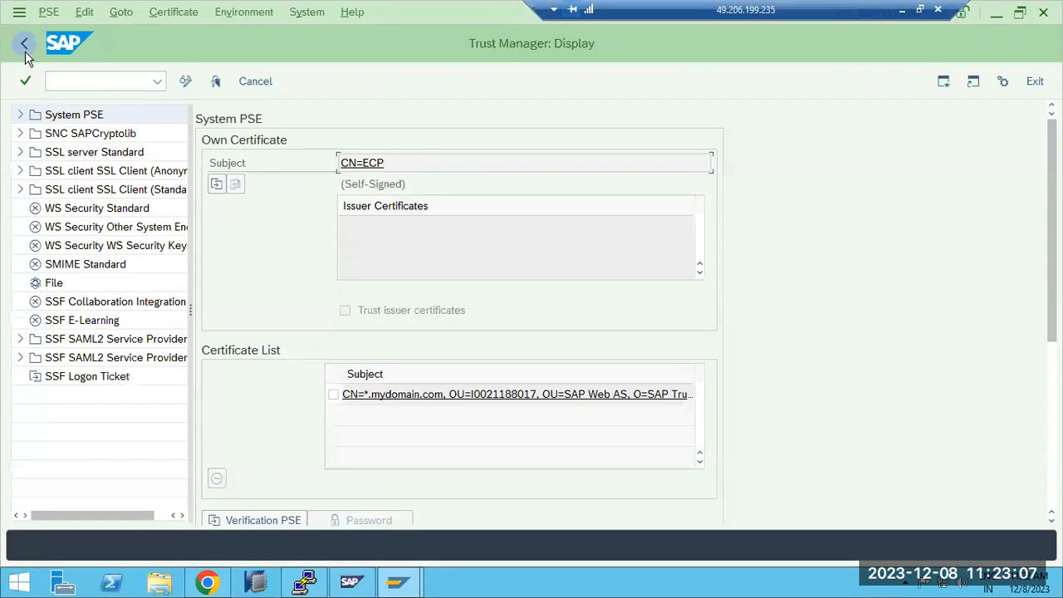
Step: Leave the Trust Manager and reopen transaction strustsso2 from the command history
{"action": "left_click", "coordinate": [24, 46]}
{"action": "left_click", "coordinate": [157, 80]}
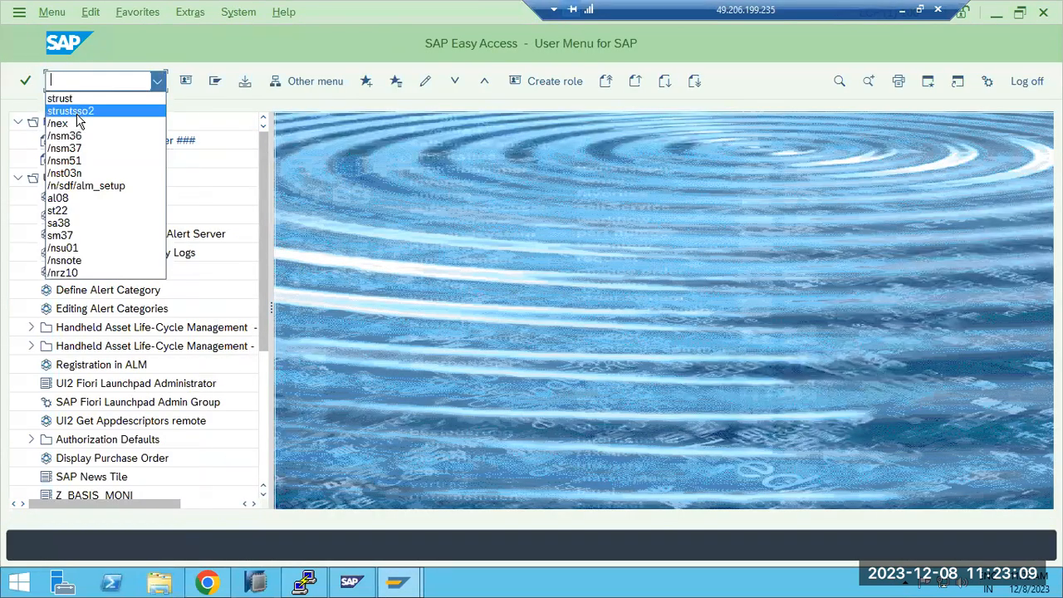
{"action": "left_click", "coordinate": [77, 115]}
{"action": "key", "text": "Return"}
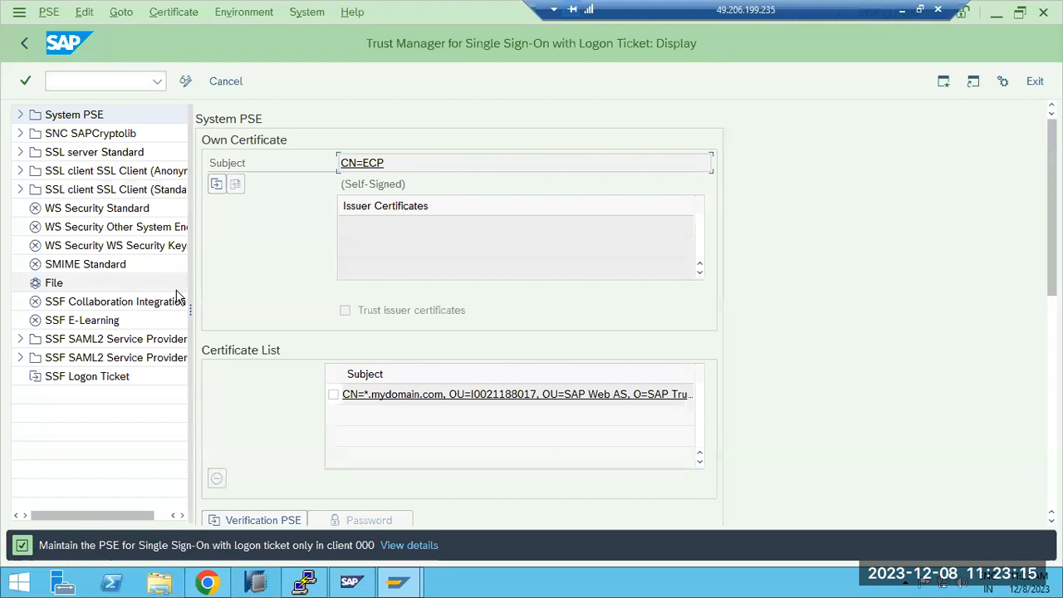
Step: Switch to Chrome, examine the SSL configuration of SAP Java instance 40 in edit mode, and return to the security overview
{"action": "left_click", "coordinate": [208, 583]}
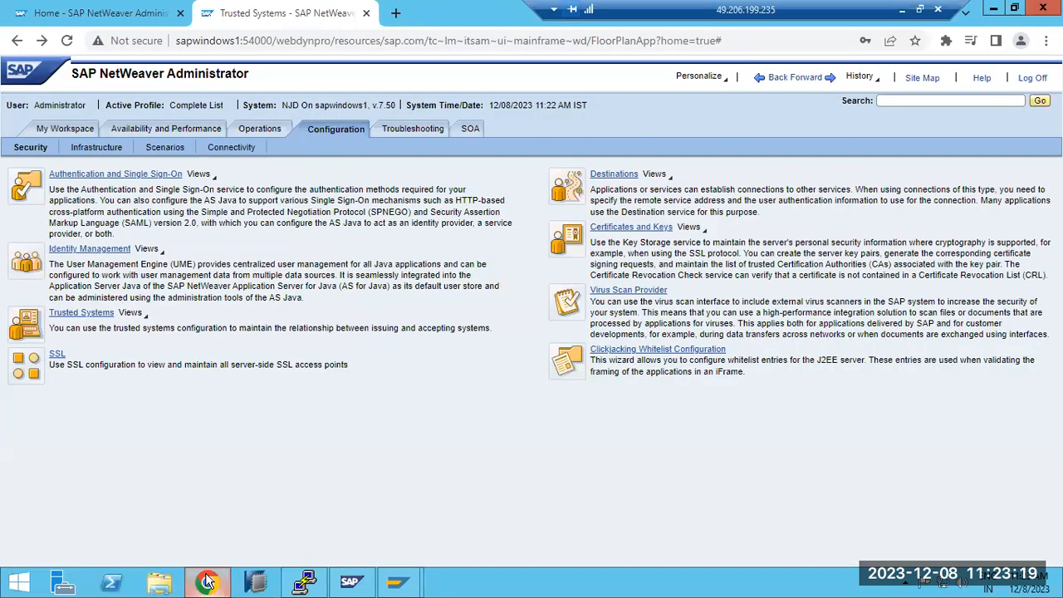
{"action": "left_click", "coordinate": [60, 356]}
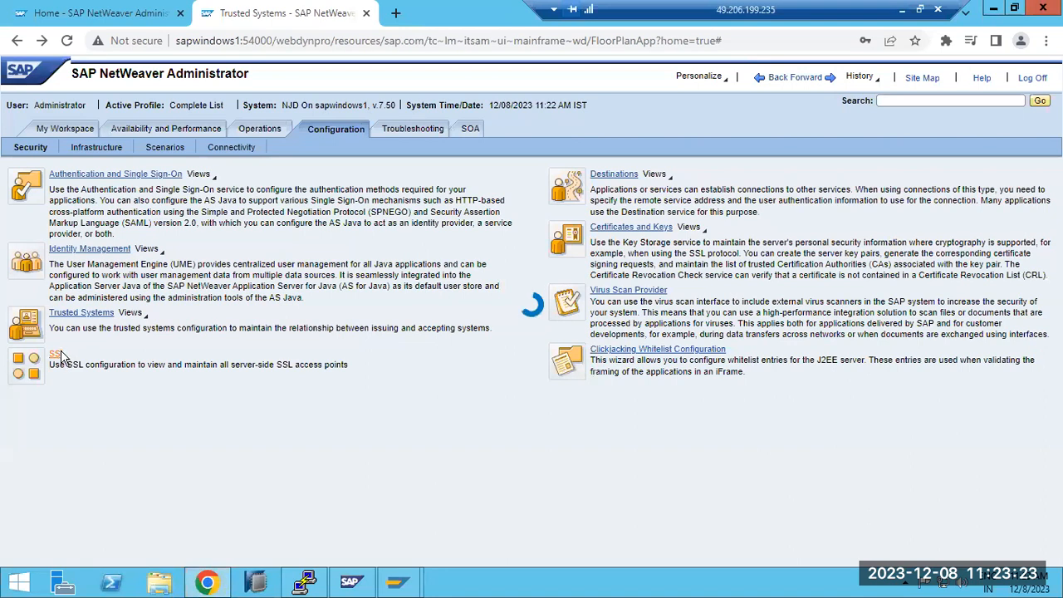
{"action": "left_click", "coordinate": [222, 47]}
{"action": "double_click", "coordinate": [219, 43]}
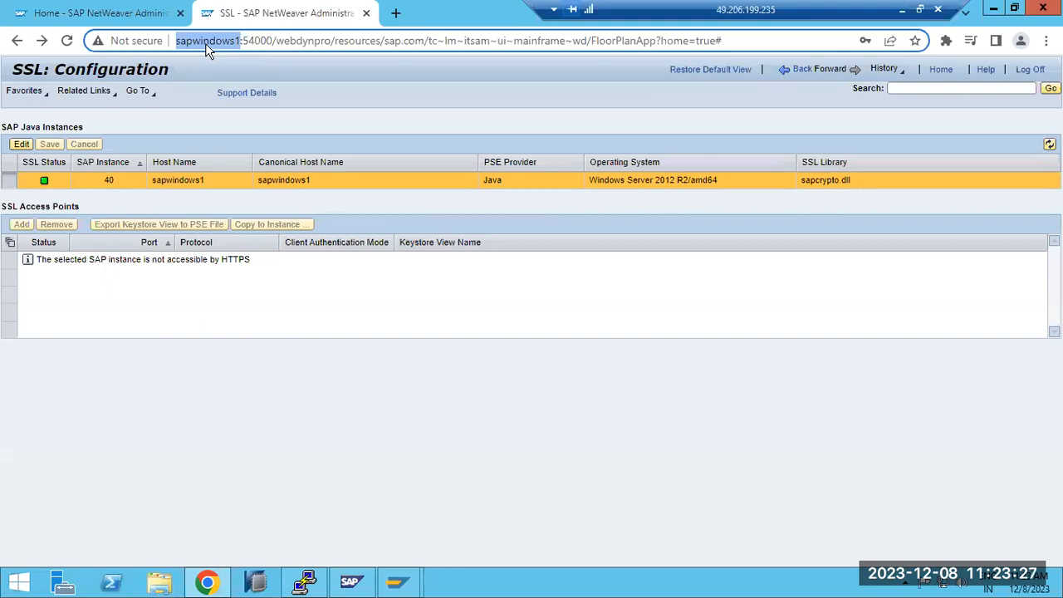
{"action": "left_click", "coordinate": [20, 144]}
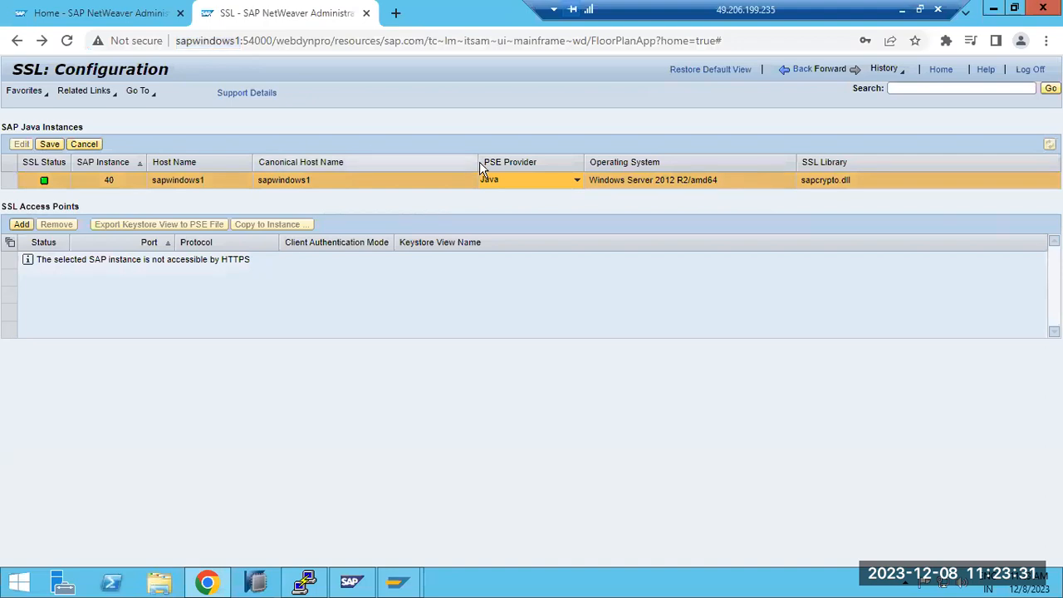
{"action": "left_click", "coordinate": [794, 71]}
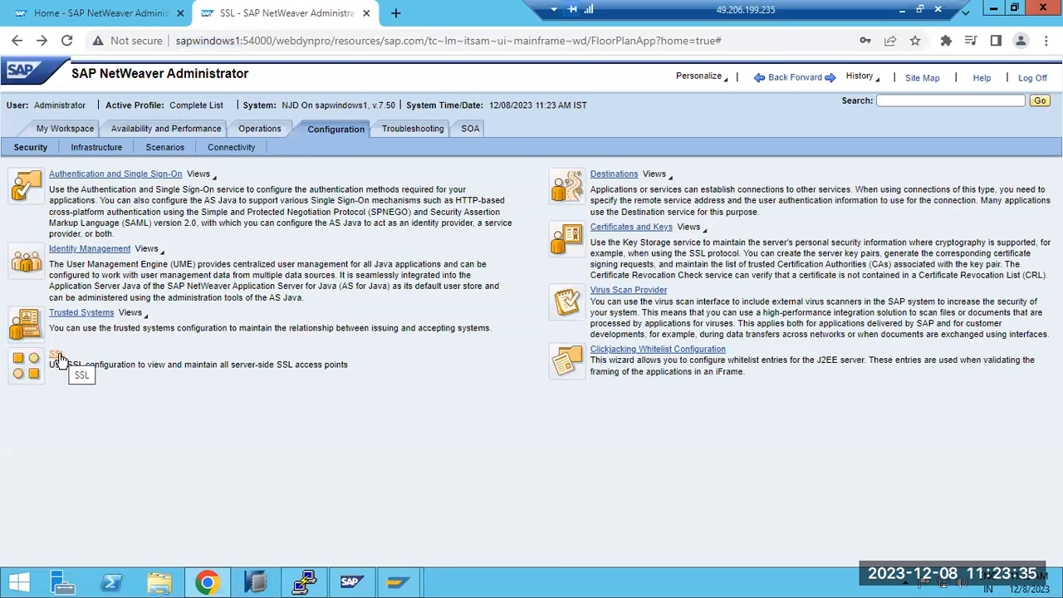
Step: Switch to the ECP session in SAP GUI, leave the Trust Manager, open the ICM Monitor and display its active services
{"action": "mouse_move", "coordinate": [397, 583]}
{"action": "left_click", "coordinate": [486, 496]}
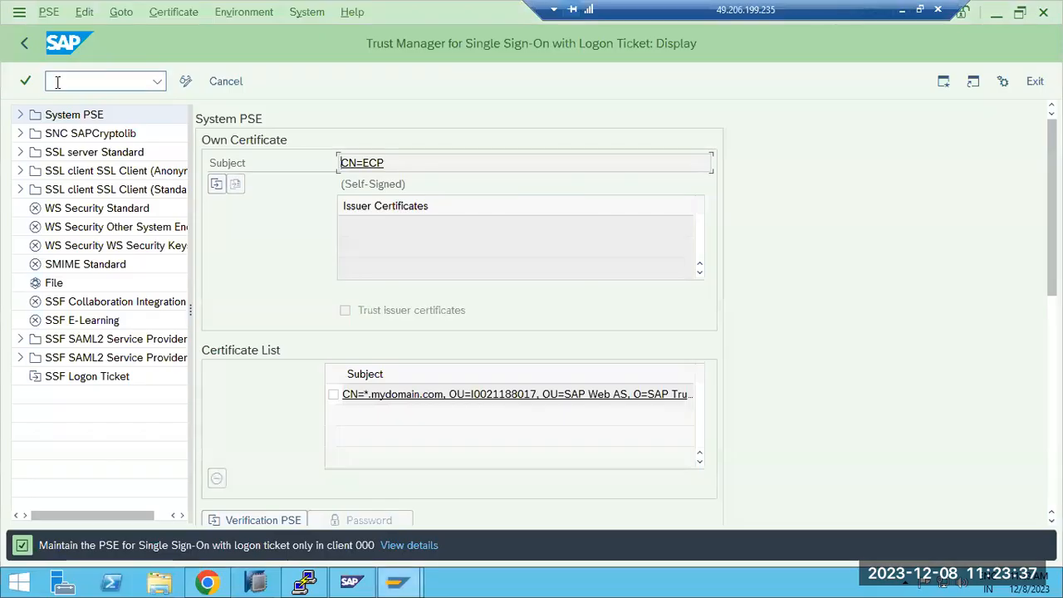
{"action": "left_click", "coordinate": [24, 43]}
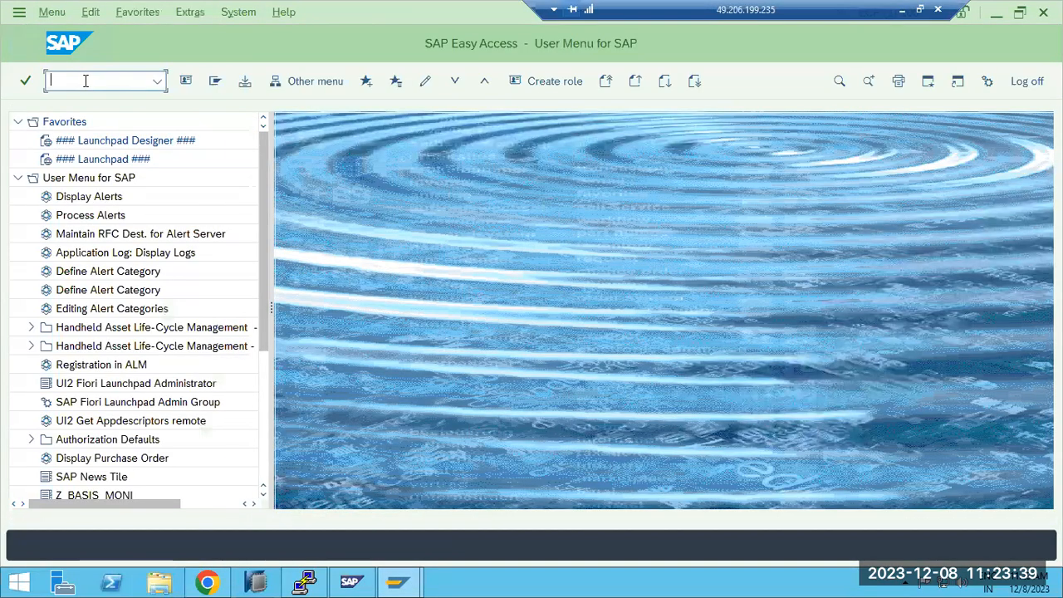
{"action": "key", "text": "Return"}
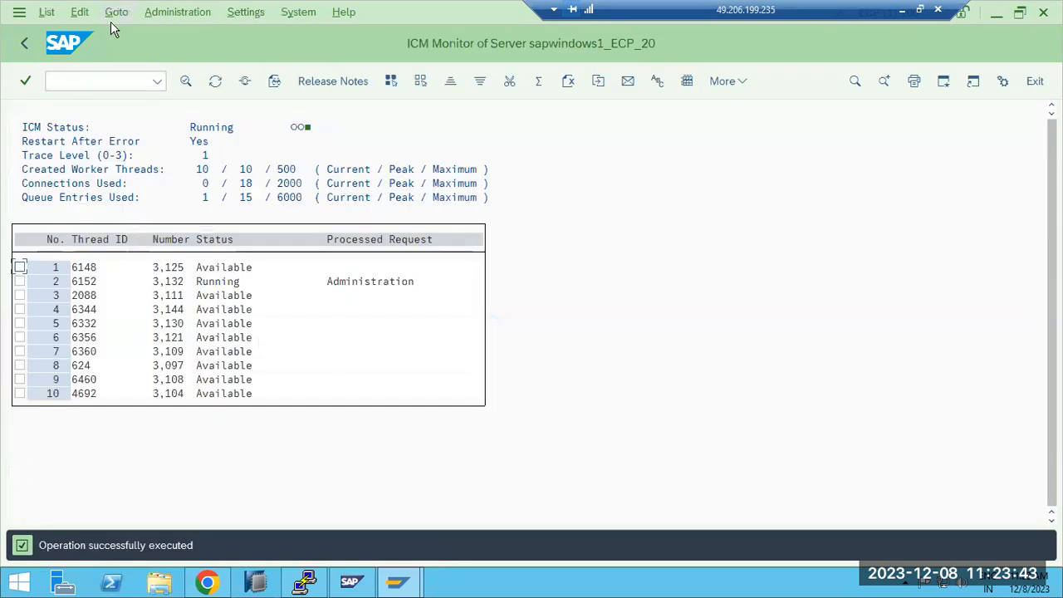
{"action": "left_click", "coordinate": [115, 18]}
{"action": "left_click", "coordinate": [152, 181]}
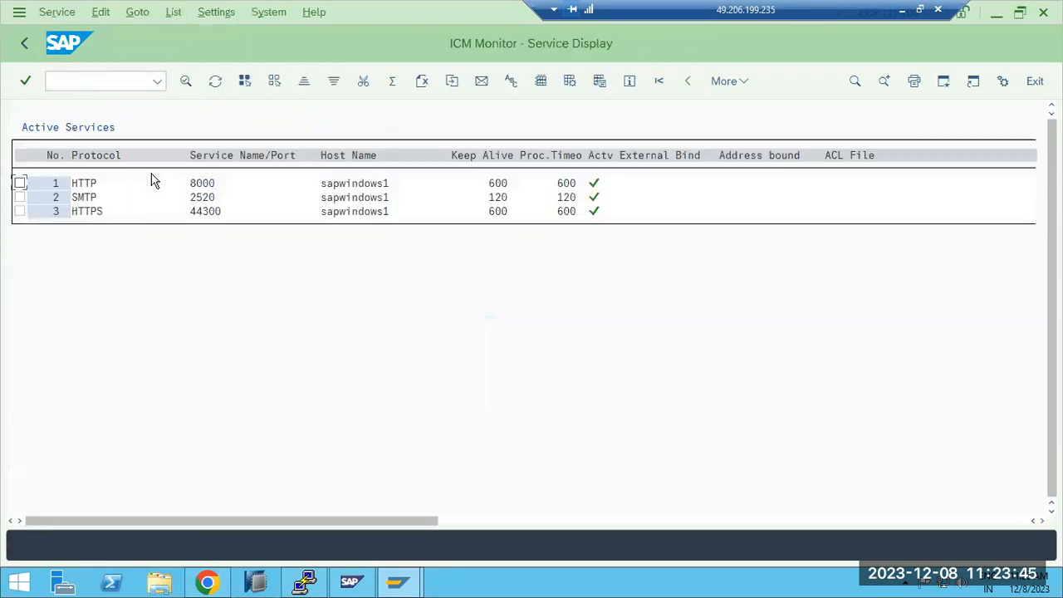
Step: View the details of the HTTPS service and return to the main ICM Monitor screen
{"action": "left_click", "coordinate": [86, 182]}
{"action": "left_click", "coordinate": [88, 213]}
{"action": "double_click", "coordinate": [89, 216]}
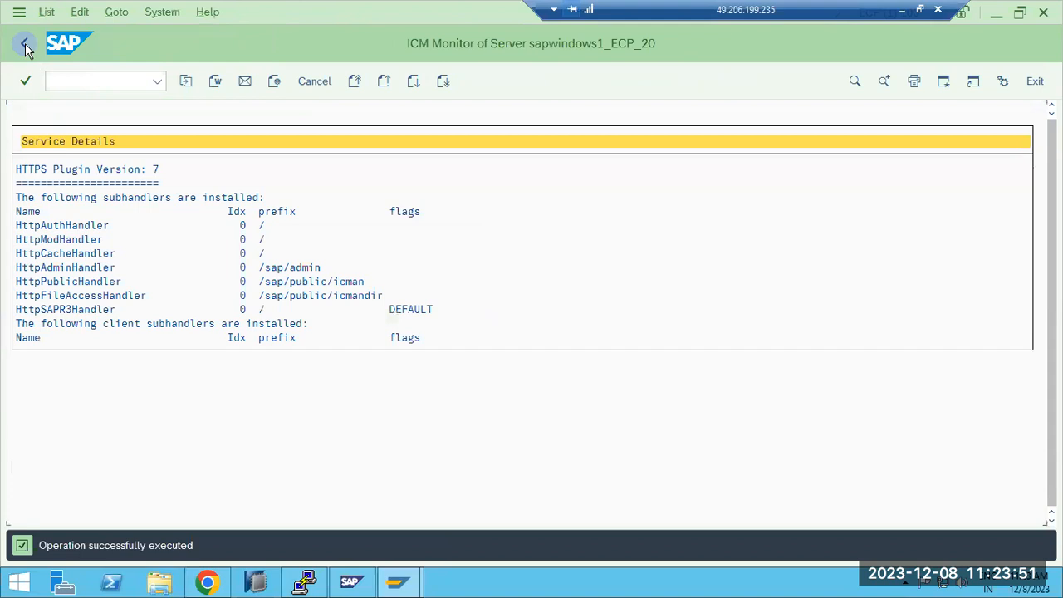
{"action": "left_click", "coordinate": [25, 45]}
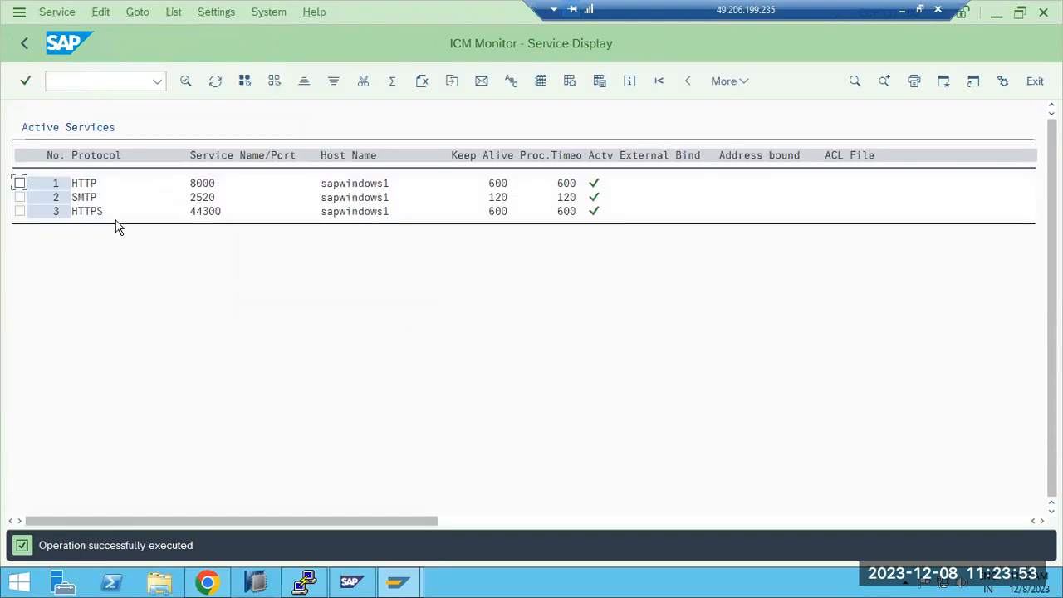
{"action": "left_click", "coordinate": [25, 43]}
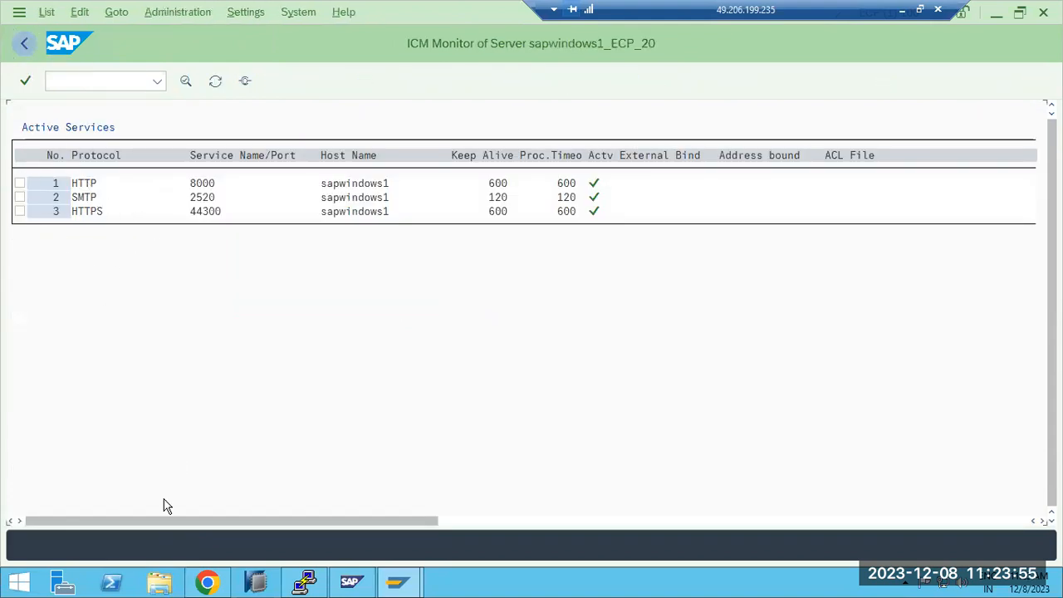
Step: Switch to Chrome, check the connection security information for the sapwindows1:54000 site and close it
{"action": "left_click", "coordinate": [208, 585]}
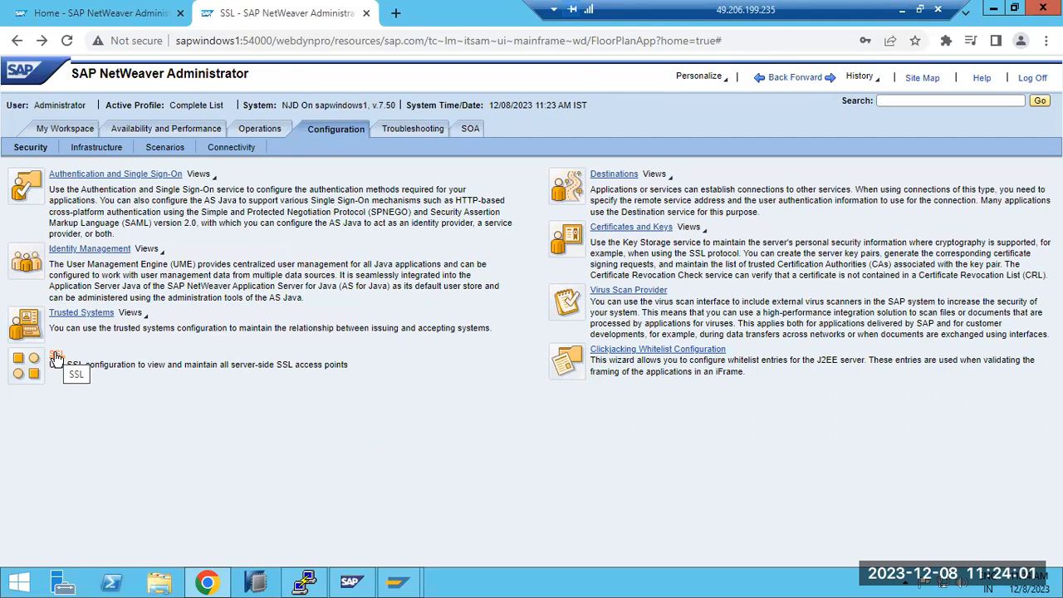
{"action": "left_click", "coordinate": [129, 41]}
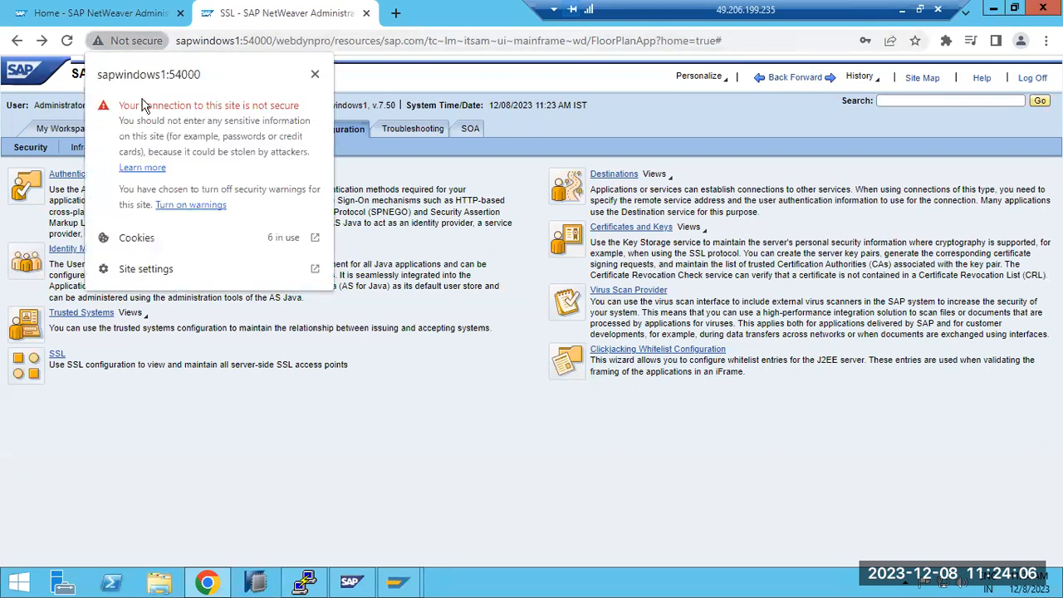
{"action": "left_click", "coordinate": [315, 74]}
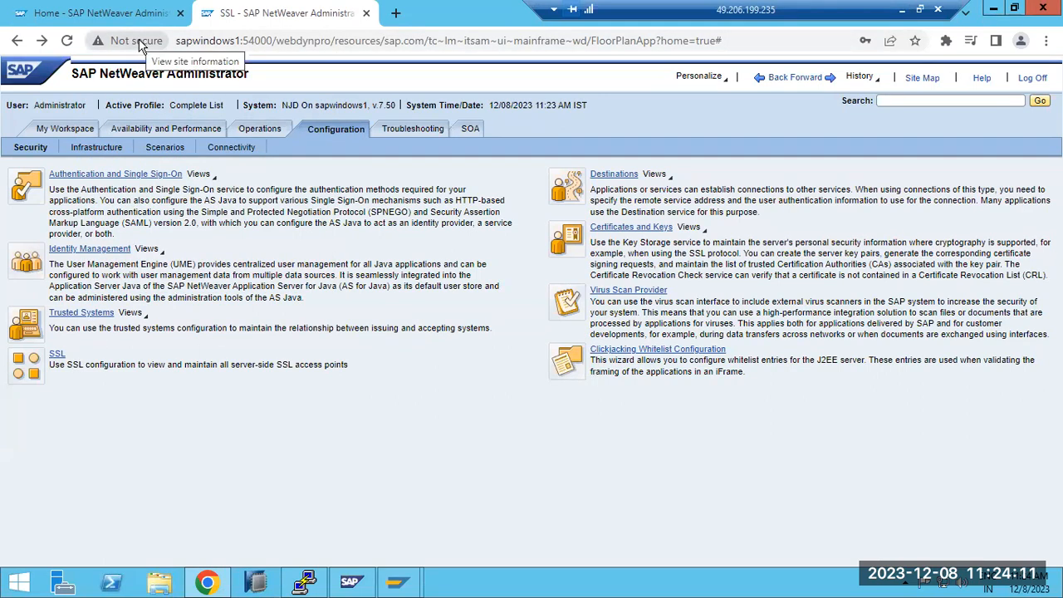
Step: Open the Destinations configuration and ping the RFC destinations ECD and ECP
{"action": "left_click", "coordinate": [601, 175]}
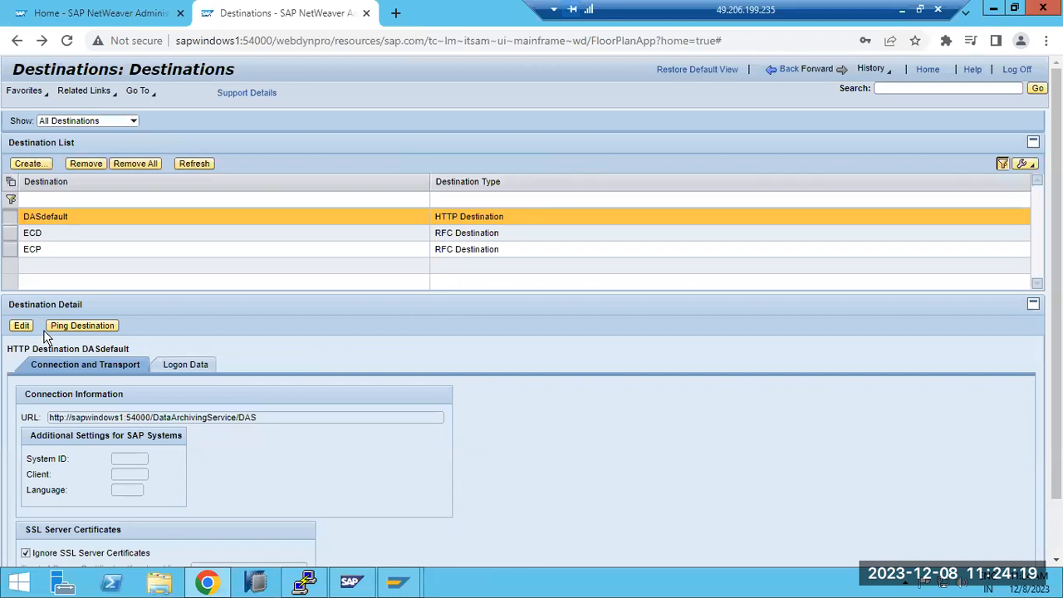
{"action": "left_click", "coordinate": [59, 240]}
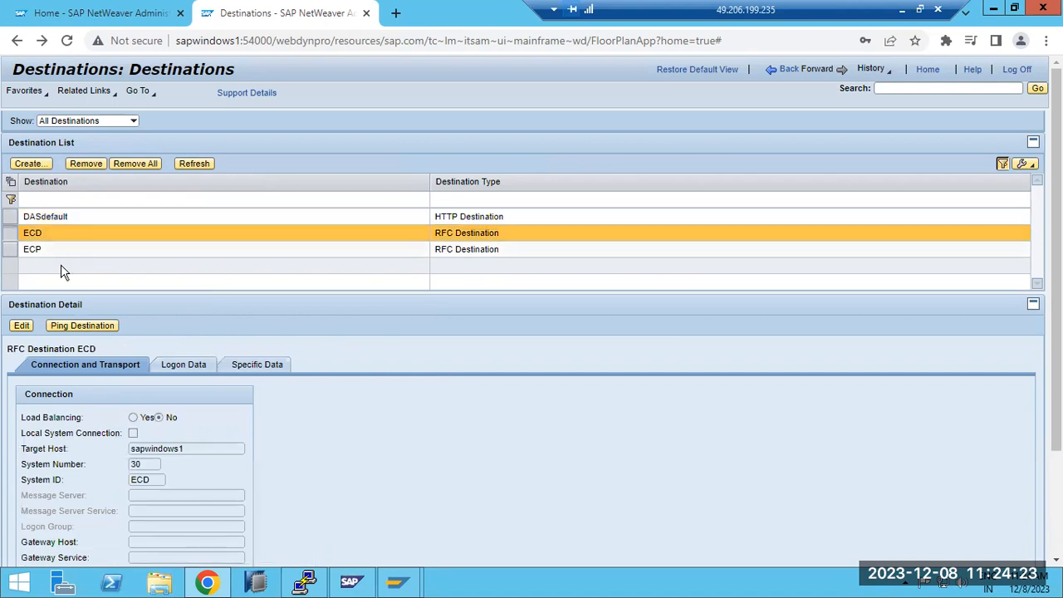
{"action": "left_click", "coordinate": [81, 326]}
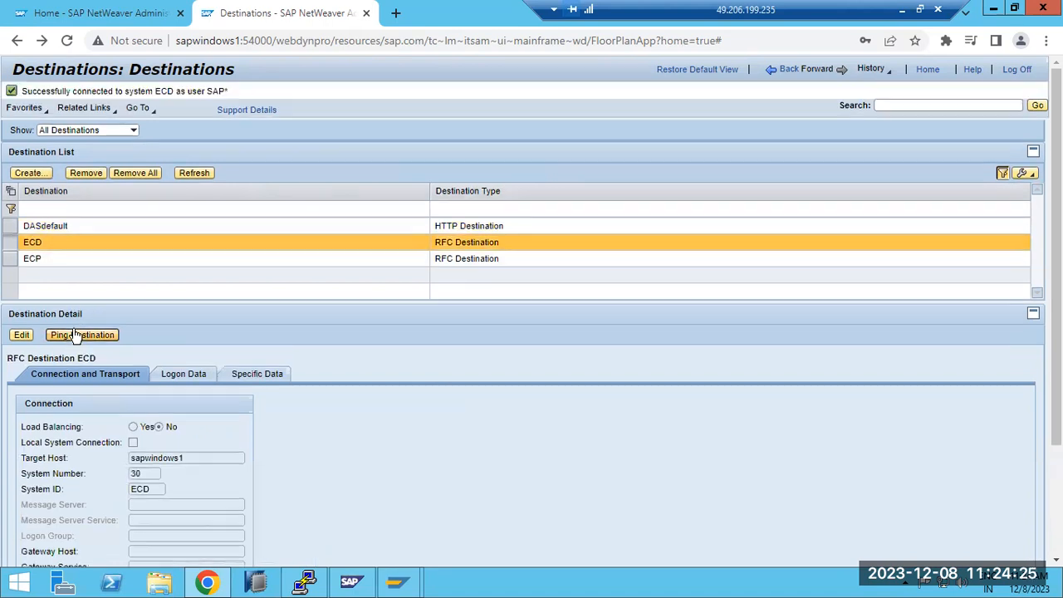
{"action": "left_click", "coordinate": [75, 260]}
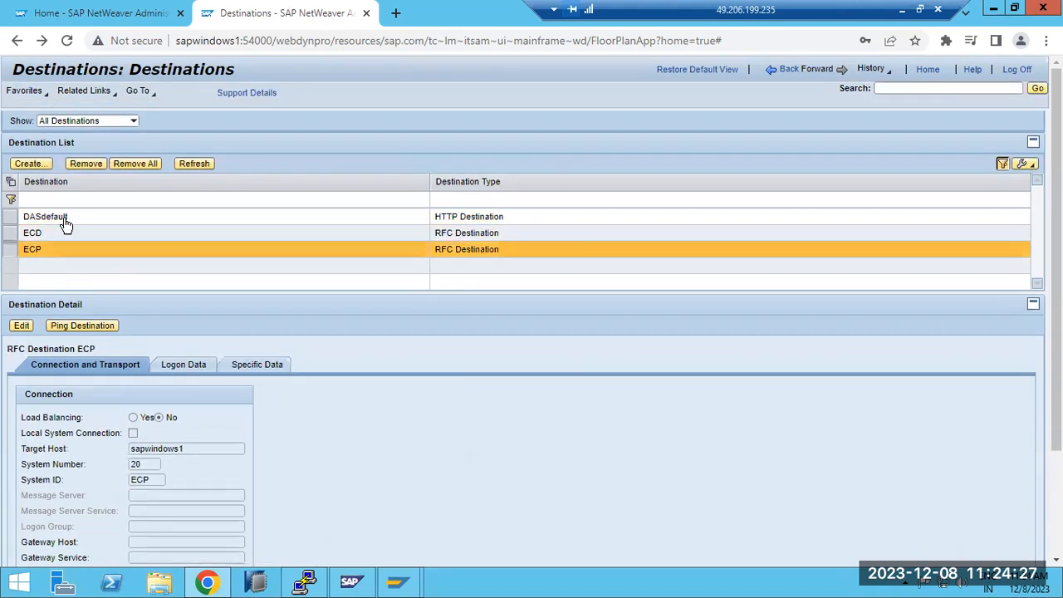
{"action": "left_click", "coordinate": [91, 324]}
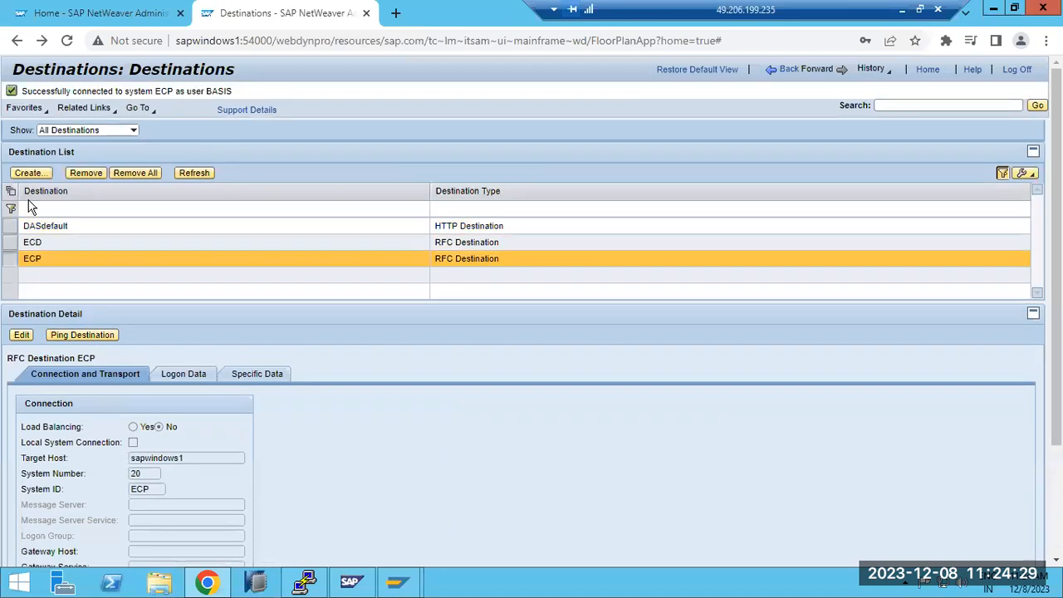
Step: View the wizard for creating a destination, cancel it, and review the ECP and ECD RFC destinations in the list
{"action": "left_click", "coordinate": [30, 173]}
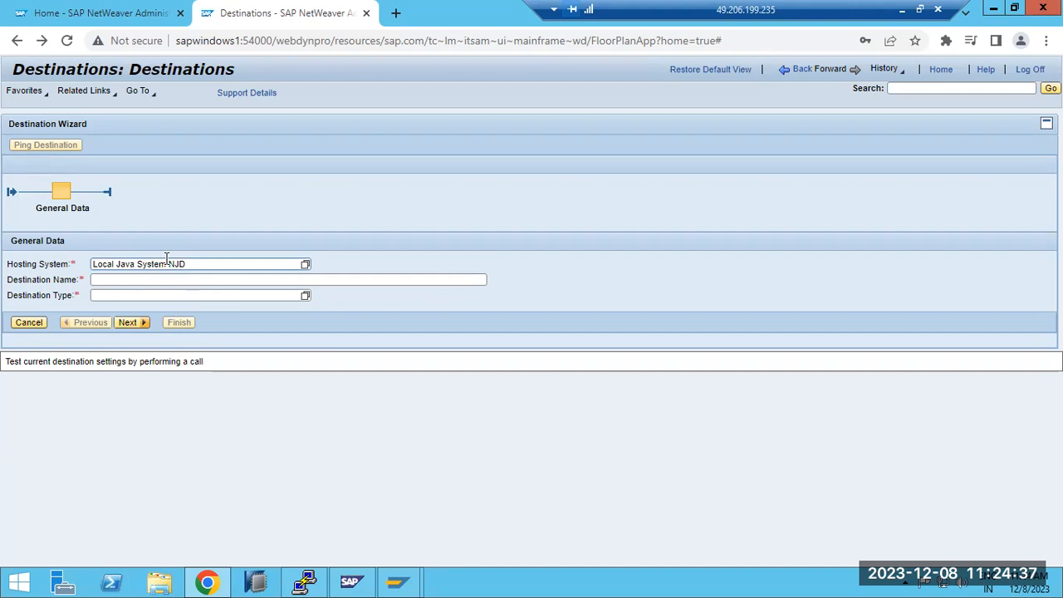
{"action": "left_click", "coordinate": [28, 322]}
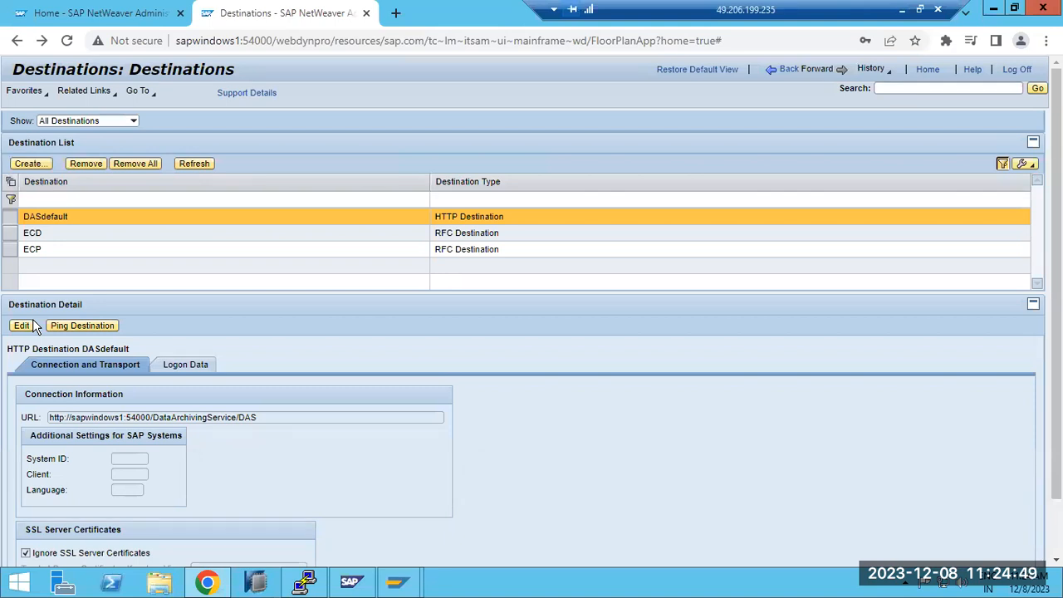
{"action": "left_click", "coordinate": [52, 249]}
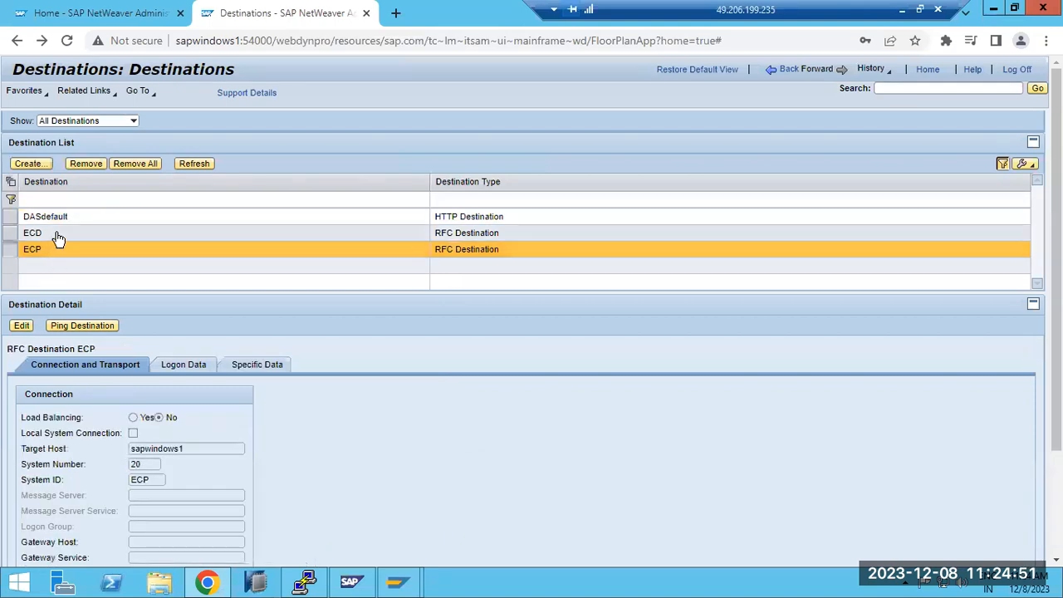
{"action": "left_click", "coordinate": [57, 237]}
{"action": "left_click", "coordinate": [64, 251]}
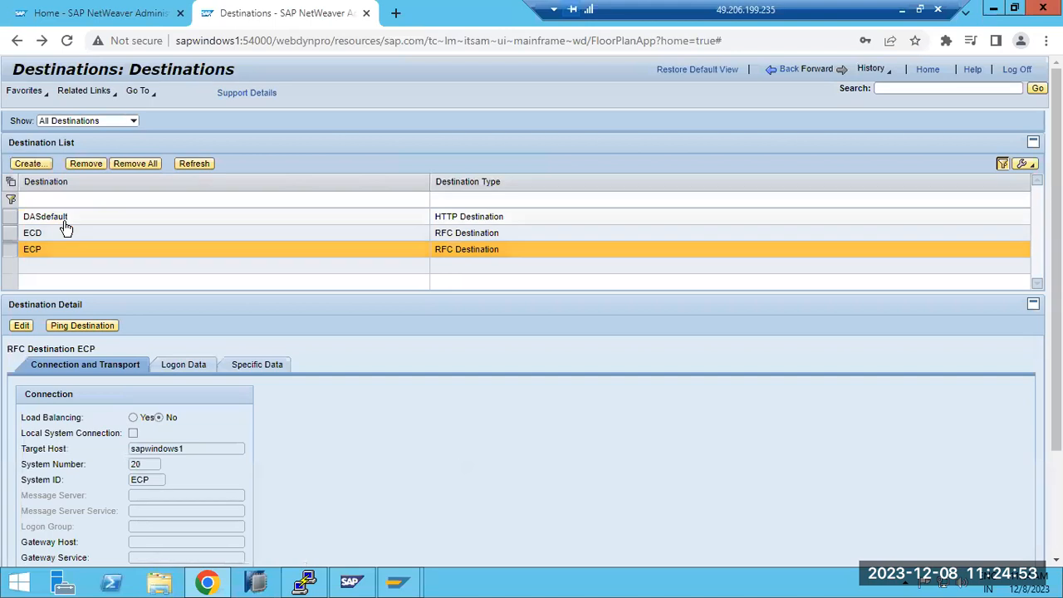
Step: View the DASdefault HTTP destination and the available destination type filters, and return to the Configuration security overview
{"action": "left_click", "coordinate": [65, 221]}
{"action": "left_click", "coordinate": [134, 122]}
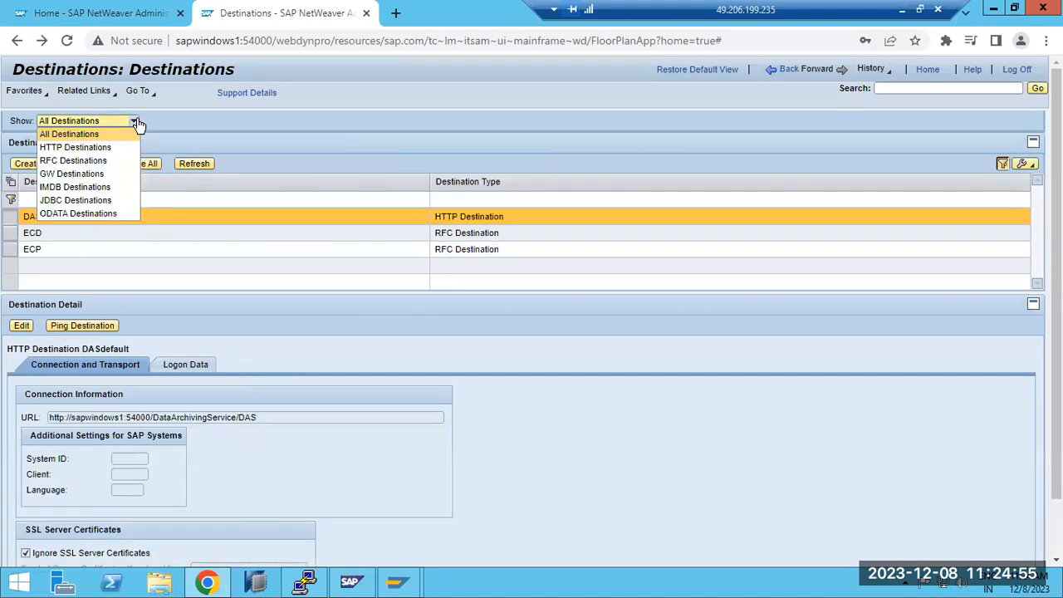
{"action": "left_click", "coordinate": [311, 145]}
{"action": "left_click", "coordinate": [788, 71]}
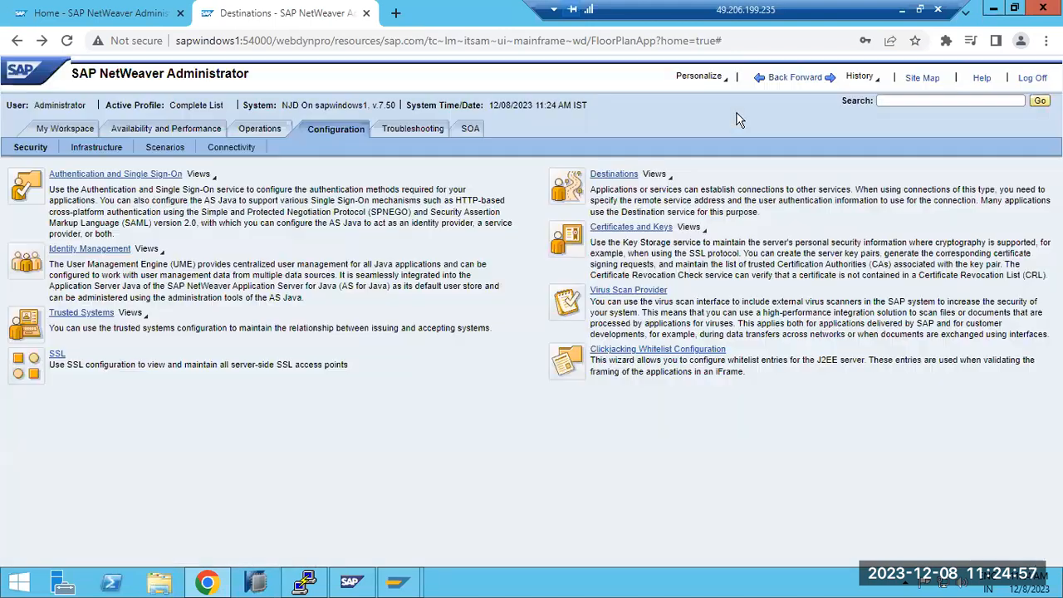
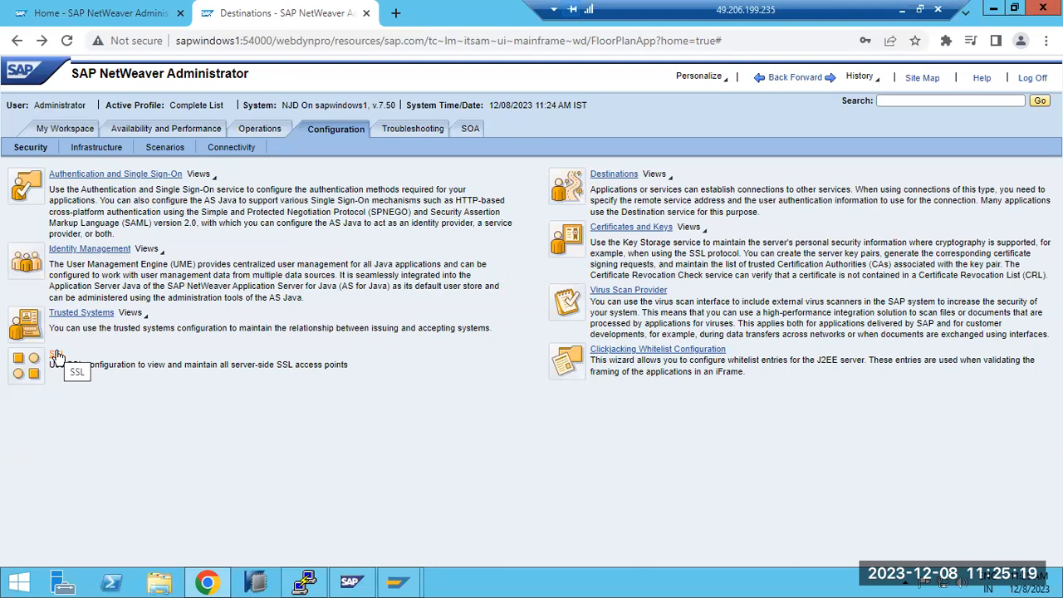
Step: Examine the sapwindows1 host name and protocol part of the NetWeaver Administrator address
{"action": "left_click", "coordinate": [234, 41]}
{"action": "double_click", "coordinate": [223, 42]}
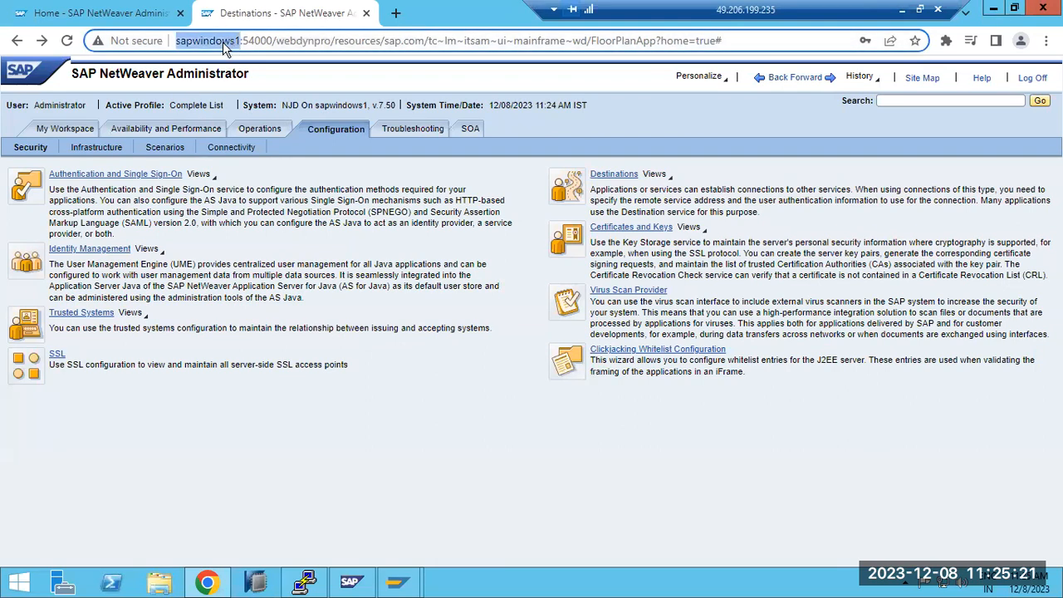
{"action": "left_click", "coordinate": [173, 41]}
{"action": "left_click", "coordinate": [178, 41]}
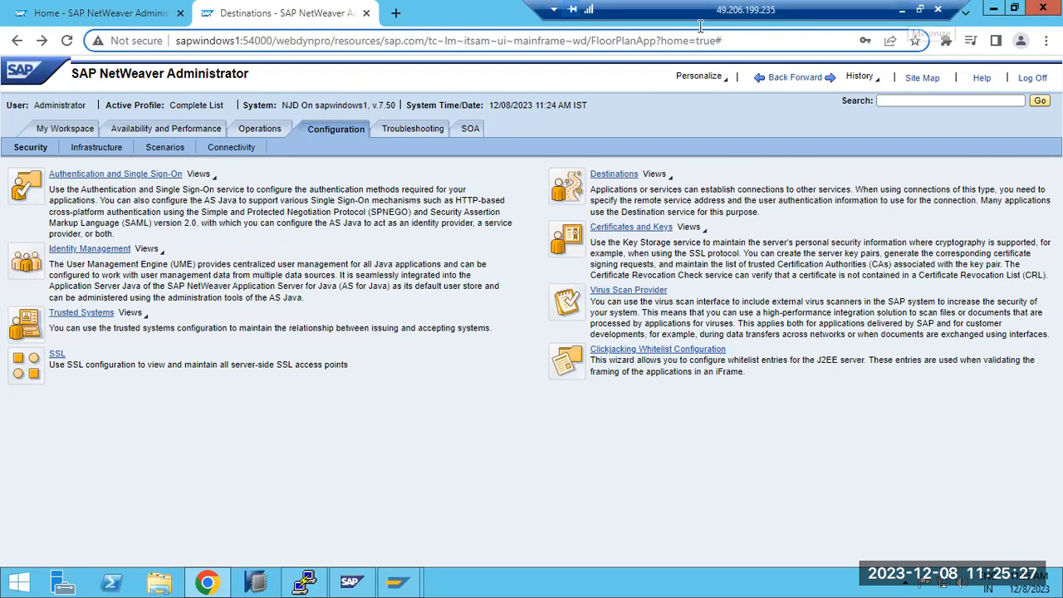
Step: Leave the remote session, switch to Paint, and add a text box reading "HTTPS -" below the ABAP and HANA Cloud diagram
{"action": "left_click", "coordinate": [901, 9]}
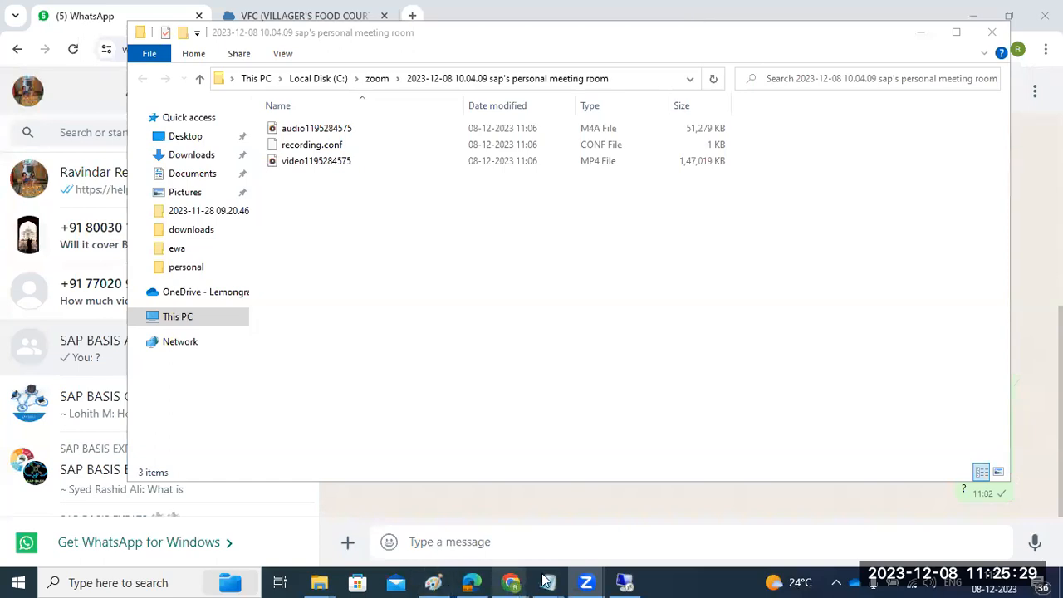
{"action": "left_click", "coordinate": [433, 582]}
{"action": "left_click", "coordinate": [476, 432]}
{"action": "left_click_drag", "start_coordinate": [197, 350], "coordinate": [693, 479]}
{"action": "type", "text": "HTTPS- SSL"}
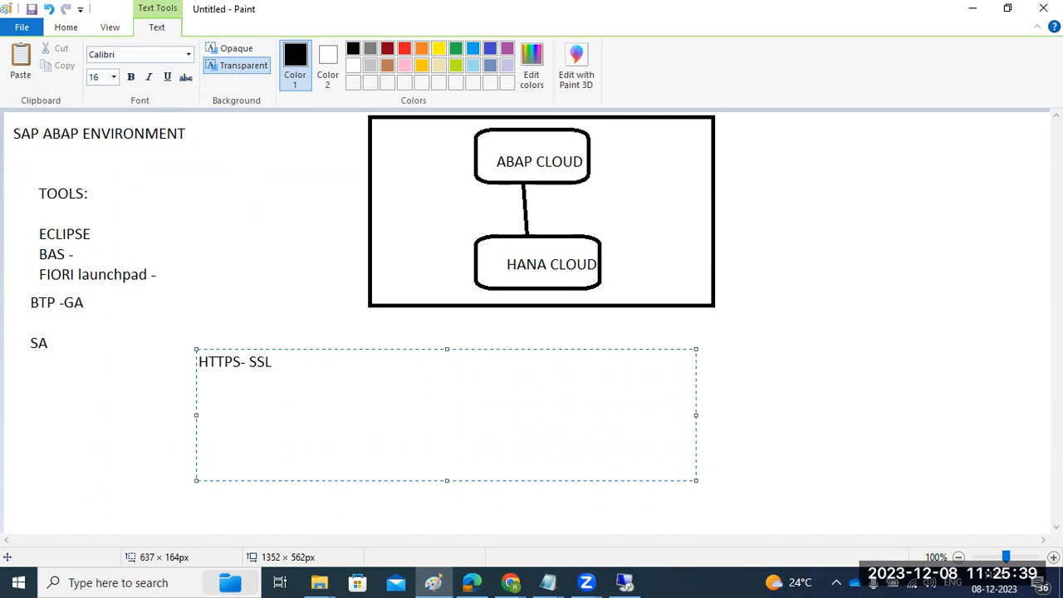
{"action": "key", "text": "BackSpace"}
{"action": "key", "text": "BackSpace"}
{"action": "type", "text": "-"}
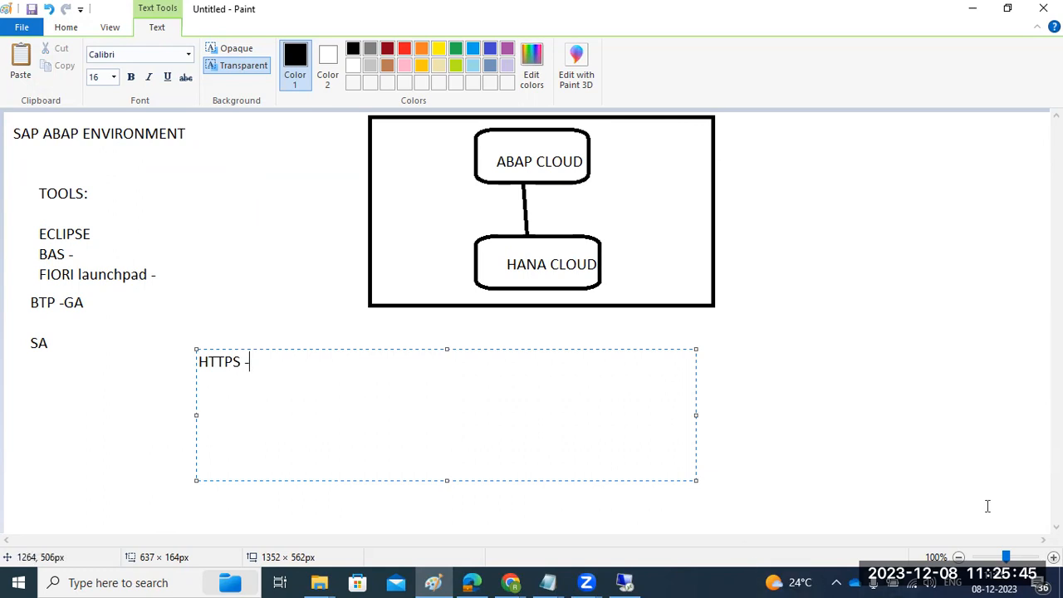
Step: Switch to the incognito Chrome window and examine the https prefix in the SAP Business Application Studio address
{"action": "left_click", "coordinate": [512, 581]}
{"action": "left_click", "coordinate": [548, 519]}
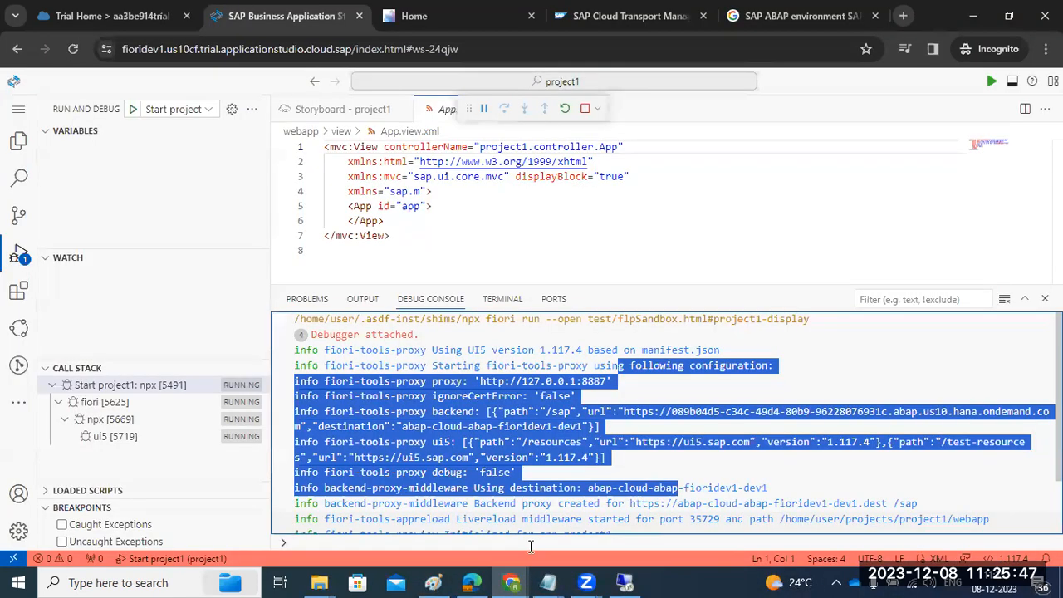
{"action": "double_click", "coordinate": [239, 48]}
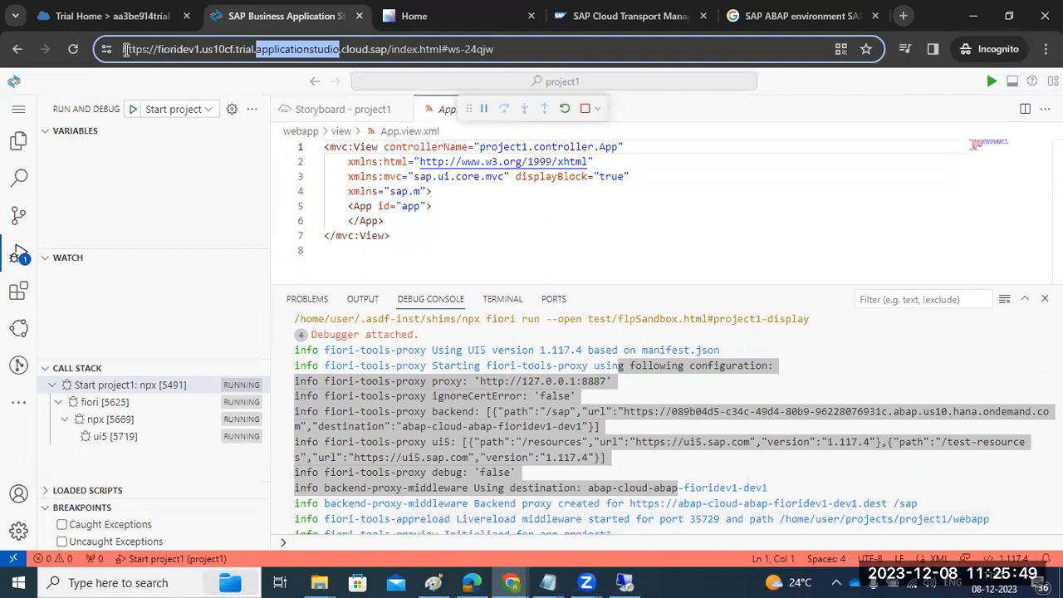
{"action": "double_click", "coordinate": [136, 49]}
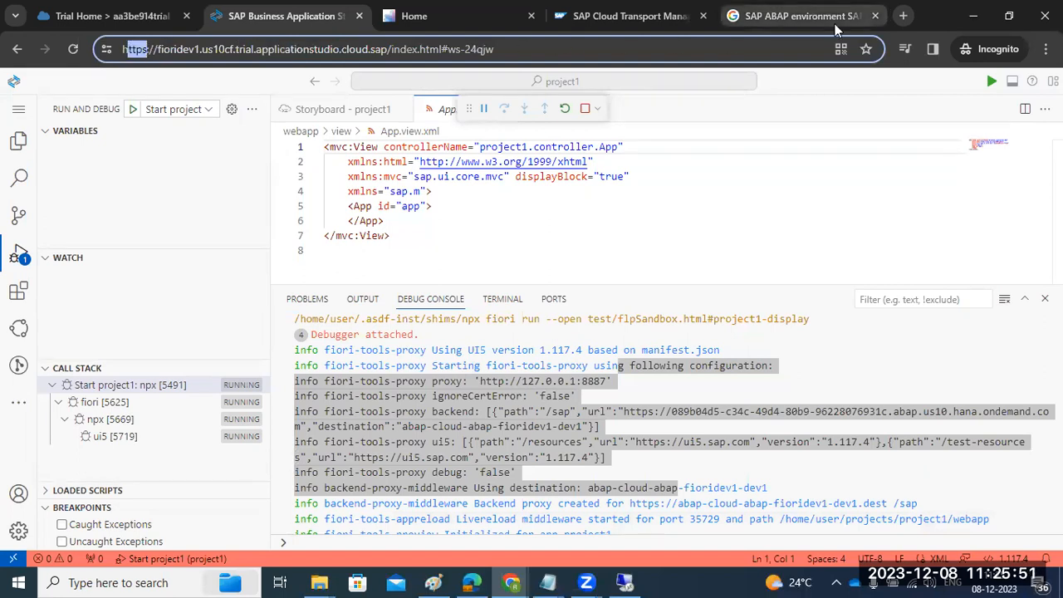
Step: Replace the SAP logon pad search results page with the Google AdSense start page at adsense.google.com/start/
{"action": "left_click", "coordinate": [797, 16]}
{"action": "left_click", "coordinate": [196, 55]}
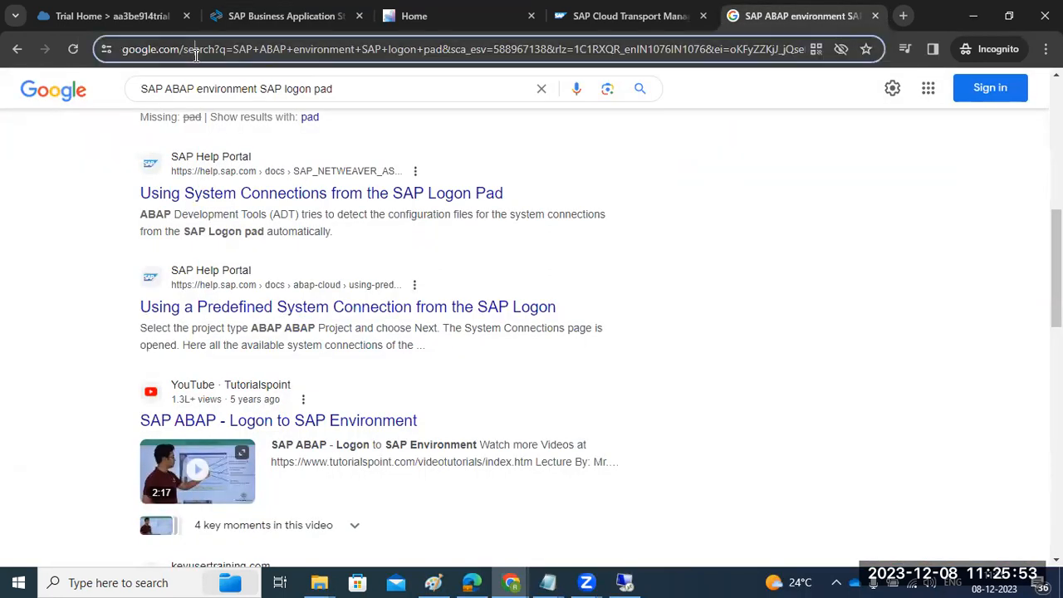
{"action": "type", "text": "h"}
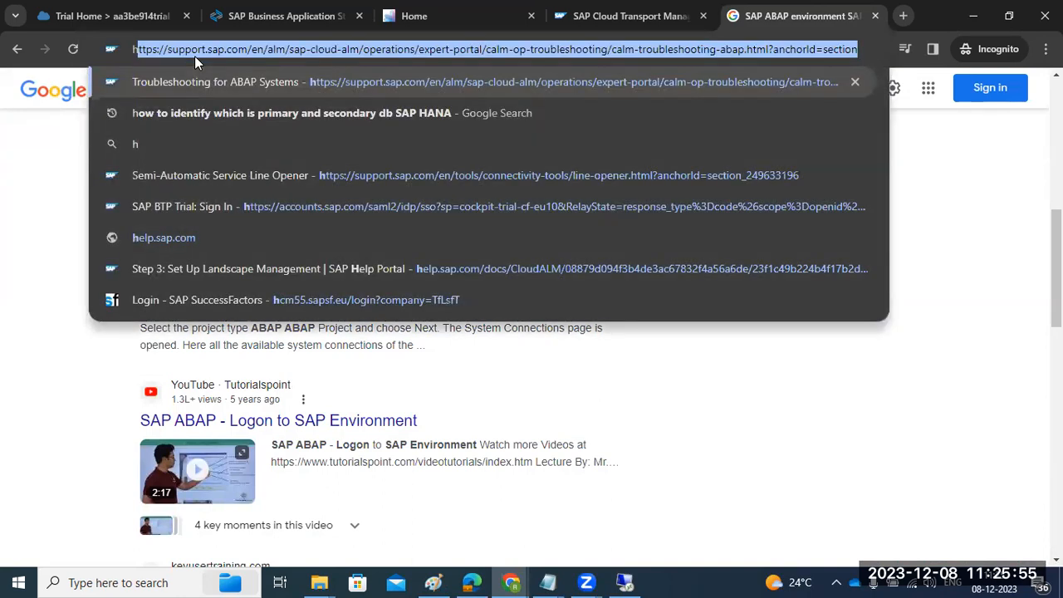
{"action": "key", "text": "ctrl+a"}
{"action": "type", "text": "google.com/"}
{"action": "key", "text": "Return"}
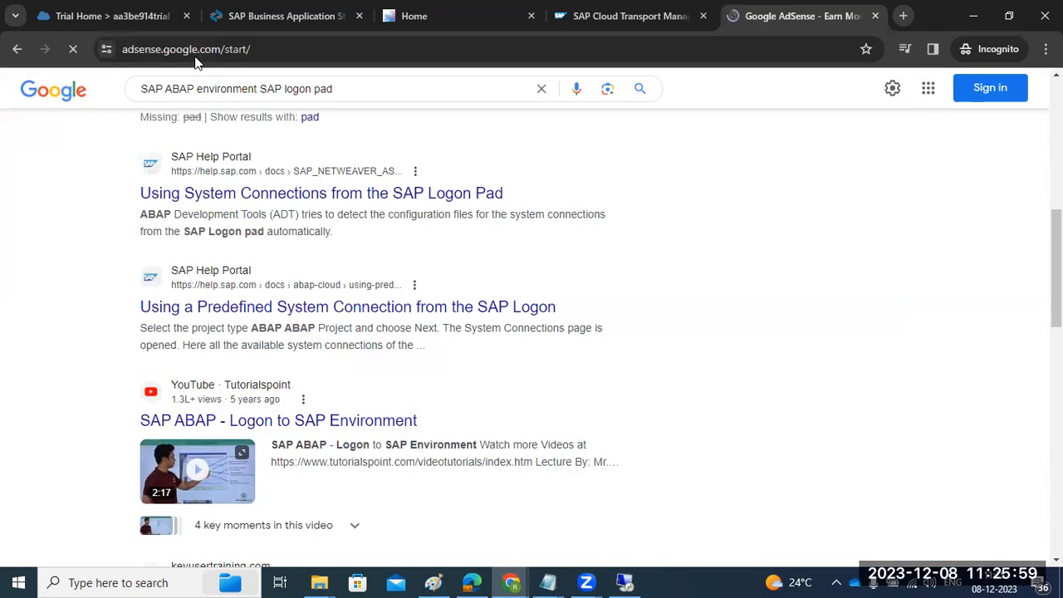
Step: View the AdSense site's connection security and examine the issued-to and issued-by common names of its certificate
{"action": "left_click", "coordinate": [195, 50]}
{"action": "left_click", "coordinate": [103, 51]}
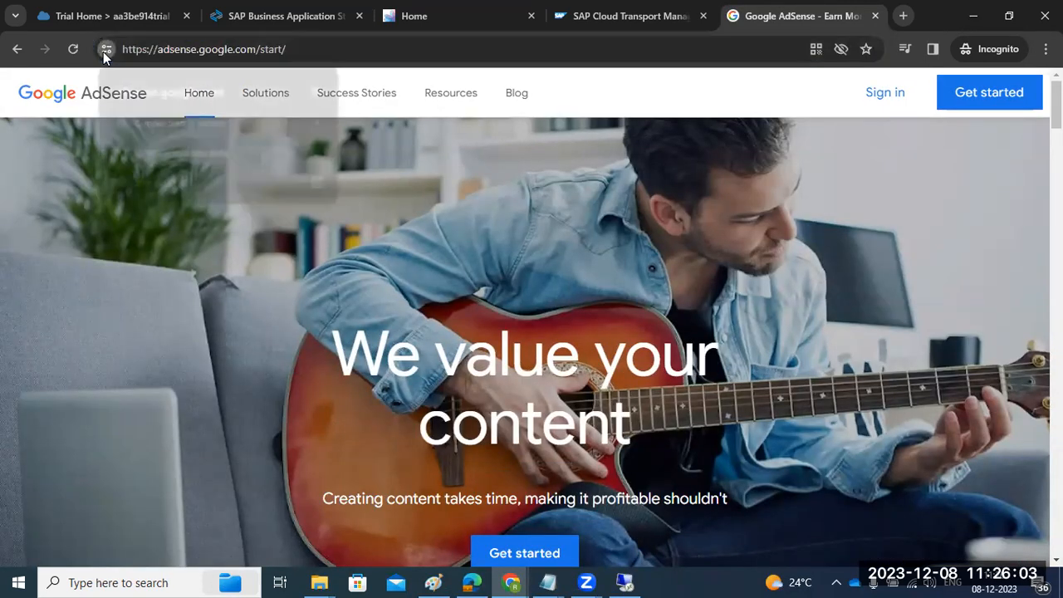
{"action": "left_click", "coordinate": [182, 123]}
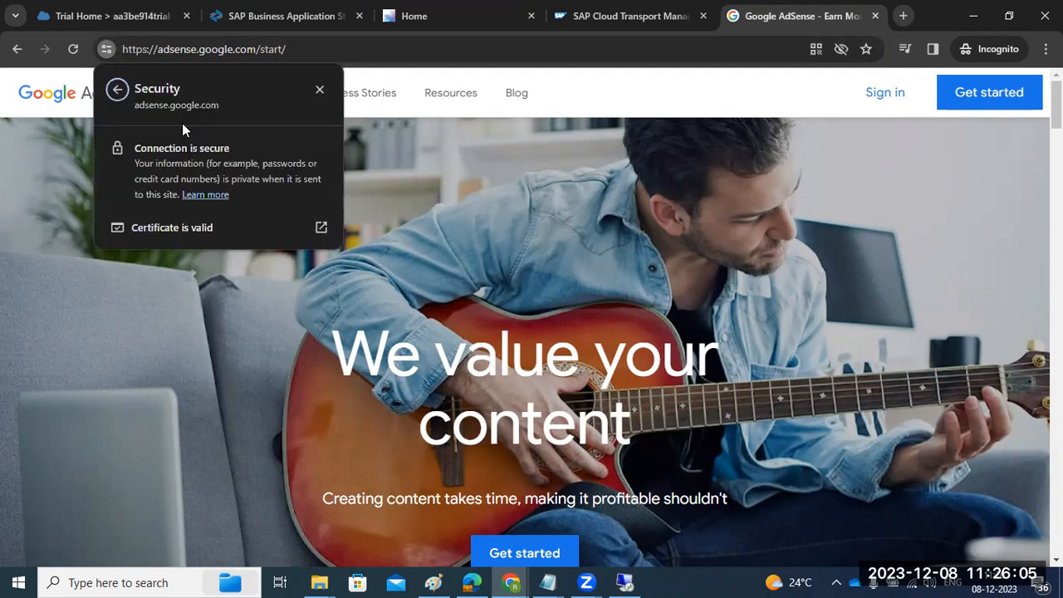
{"action": "left_click", "coordinate": [187, 229]}
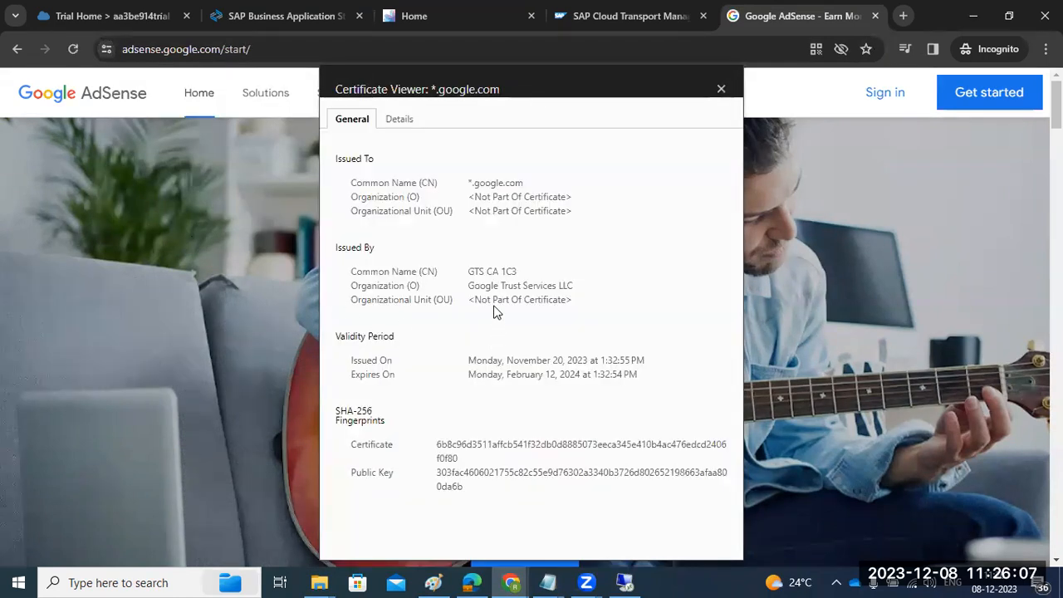
{"action": "left_click_drag", "start_coordinate": [472, 183], "coordinate": [516, 197]}
{"action": "left_click_drag", "start_coordinate": [504, 271], "coordinate": [520, 270]}
Step: Reload the AdSense page from its edited address and examine the https prefix of the full URL
{"action": "left_click", "coordinate": [191, 53]}
{"action": "double_click", "coordinate": [190, 54]}
{"action": "left_click", "coordinate": [142, 50]}
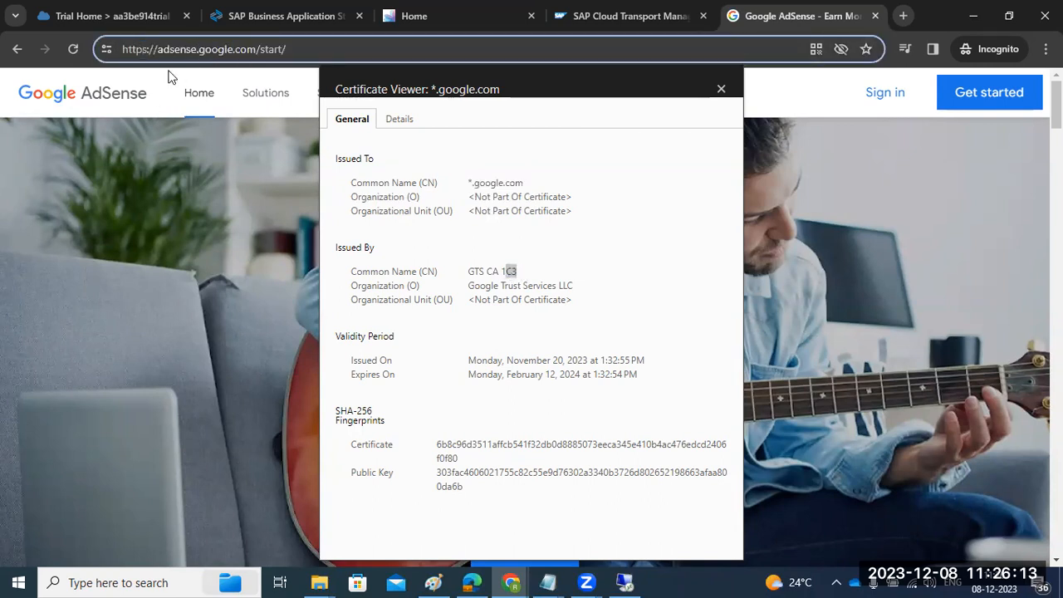
{"action": "key", "text": "BackSpace"}
{"action": "key", "text": "Return"}
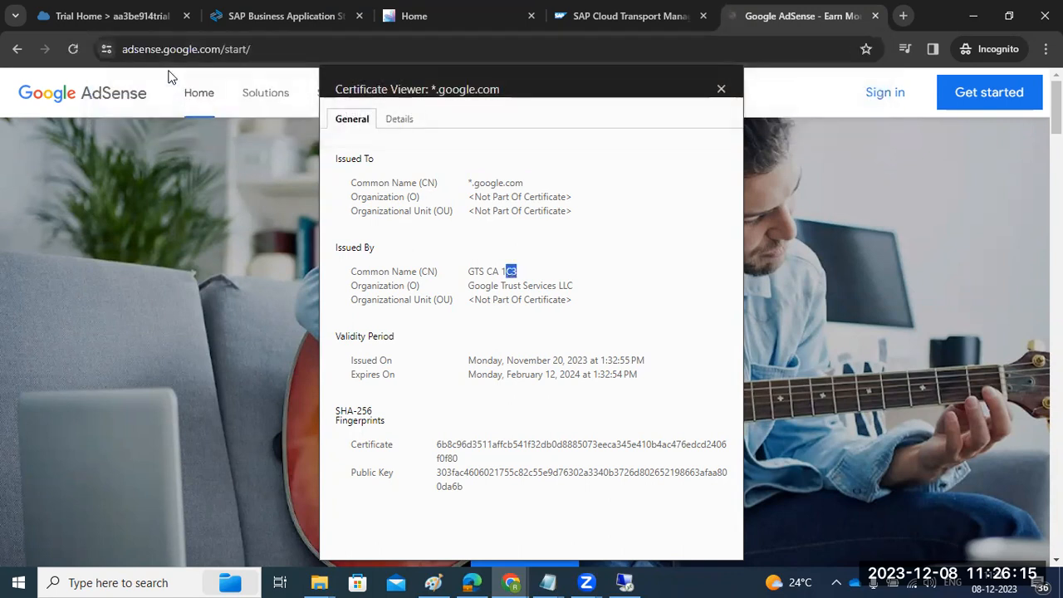
{"action": "double_click", "coordinate": [136, 50]}
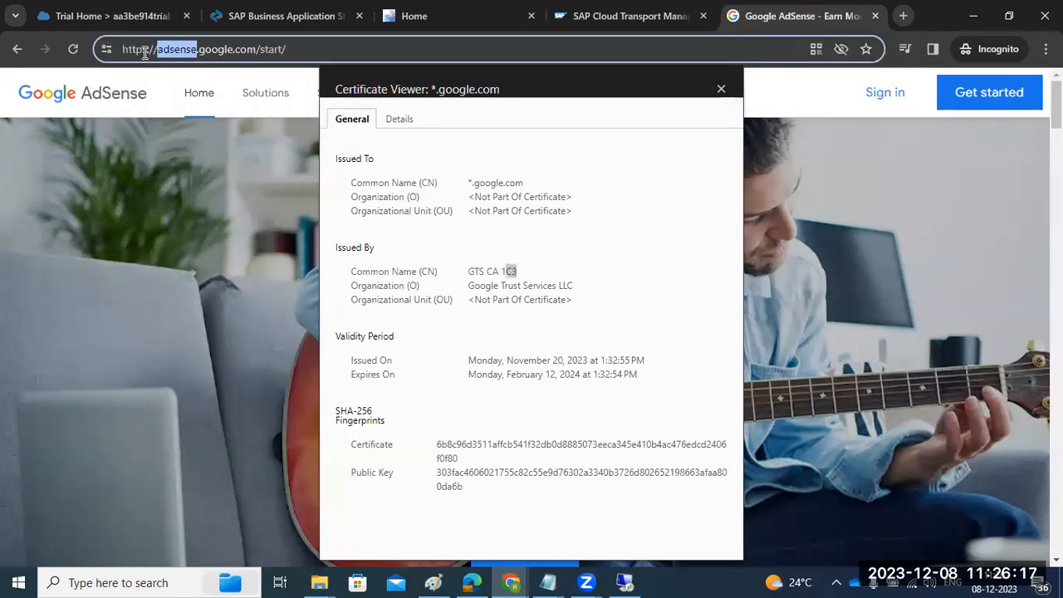
Step: Return to the remote session, check the connection security information for sapwindows1:54000, close it, and examine the site address
{"action": "left_click", "coordinate": [616, 577]}
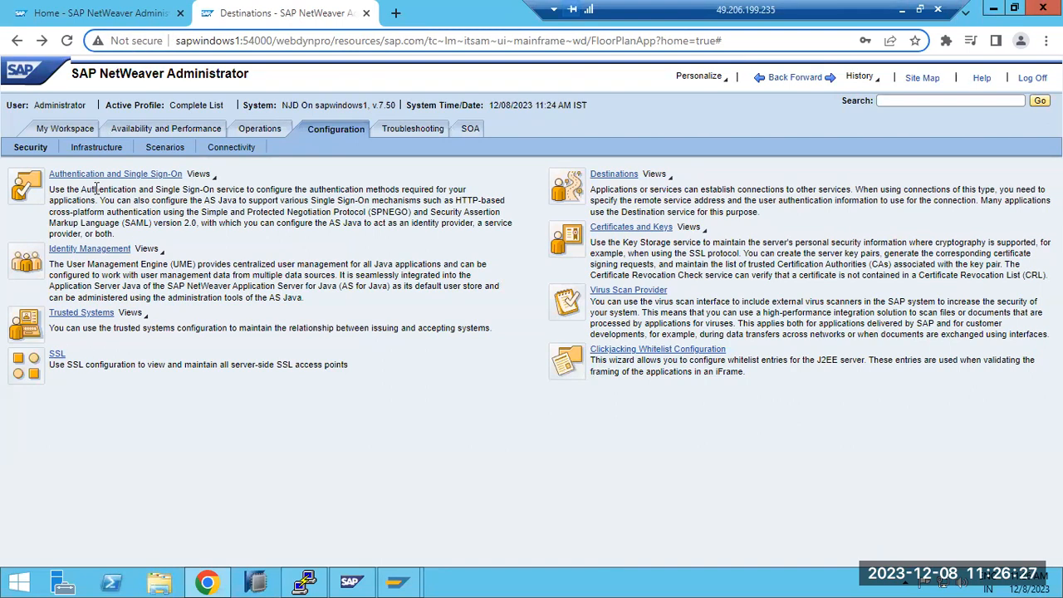
{"action": "left_click", "coordinate": [130, 41]}
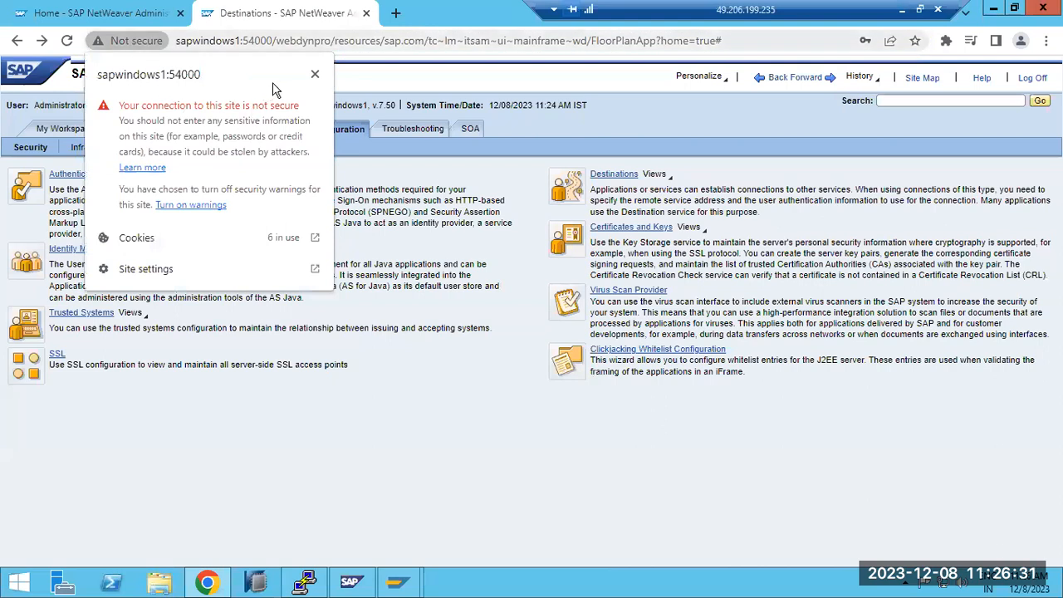
{"action": "left_click", "coordinate": [316, 75]}
{"action": "double_click", "coordinate": [304, 44]}
{"action": "left_click", "coordinate": [231, 45]}
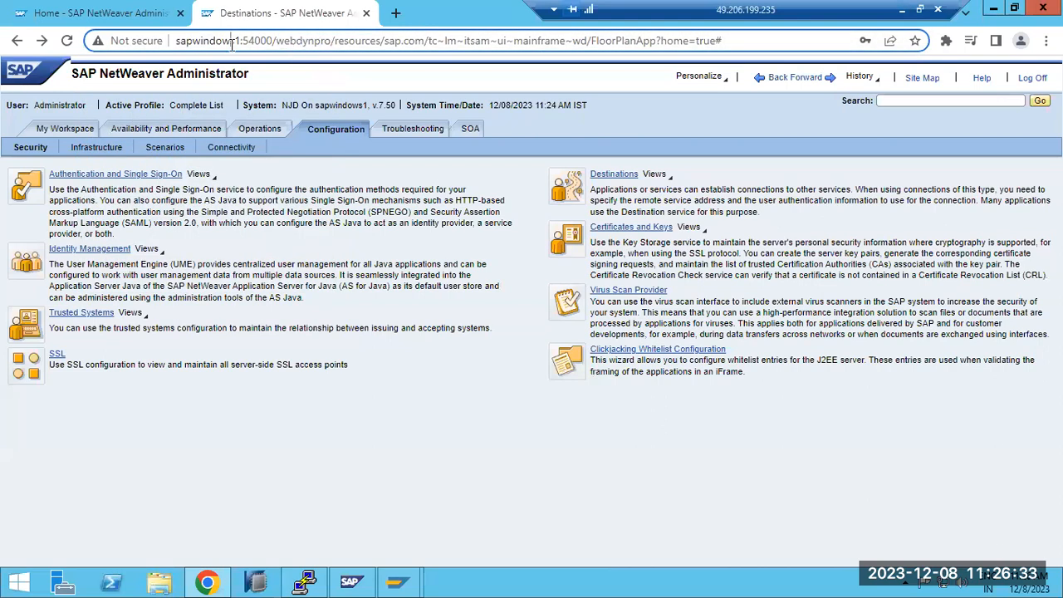
{"action": "double_click", "coordinate": [232, 45]}
{"action": "triple_click", "coordinate": [182, 40]}
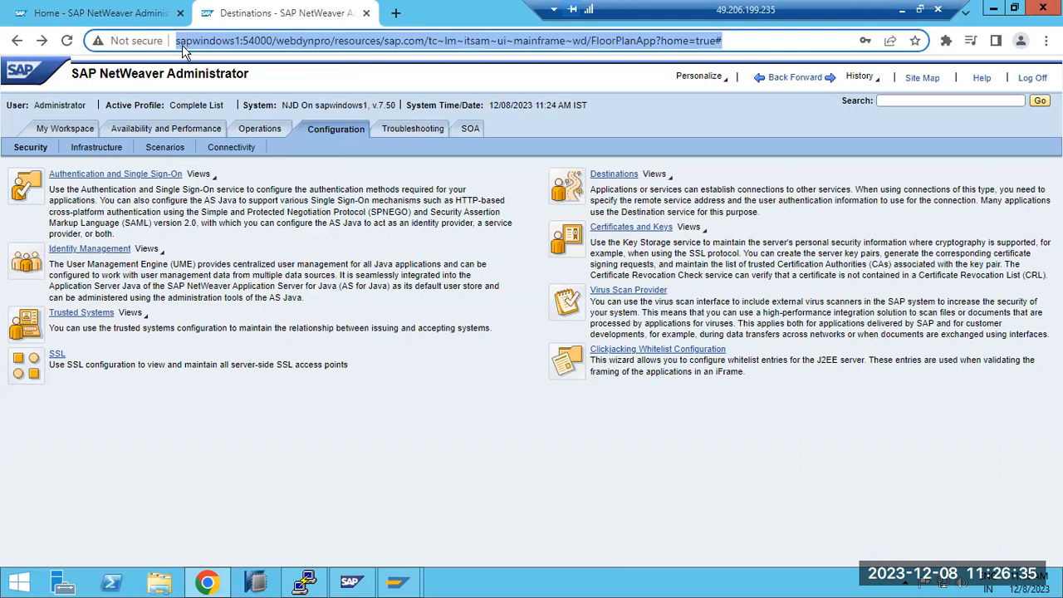
Step: Add an HTTPS access point on port 8443 in the SSL configuration of instance 40, saving it with the ICM restart postponed
{"action": "left_click", "coordinate": [57, 355]}
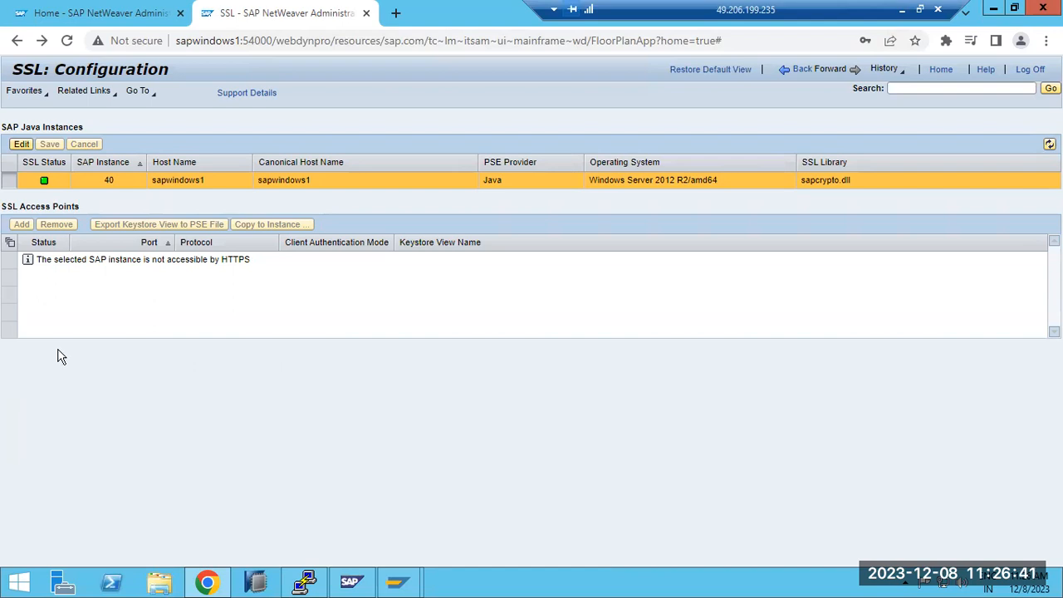
{"action": "left_click", "coordinate": [20, 146]}
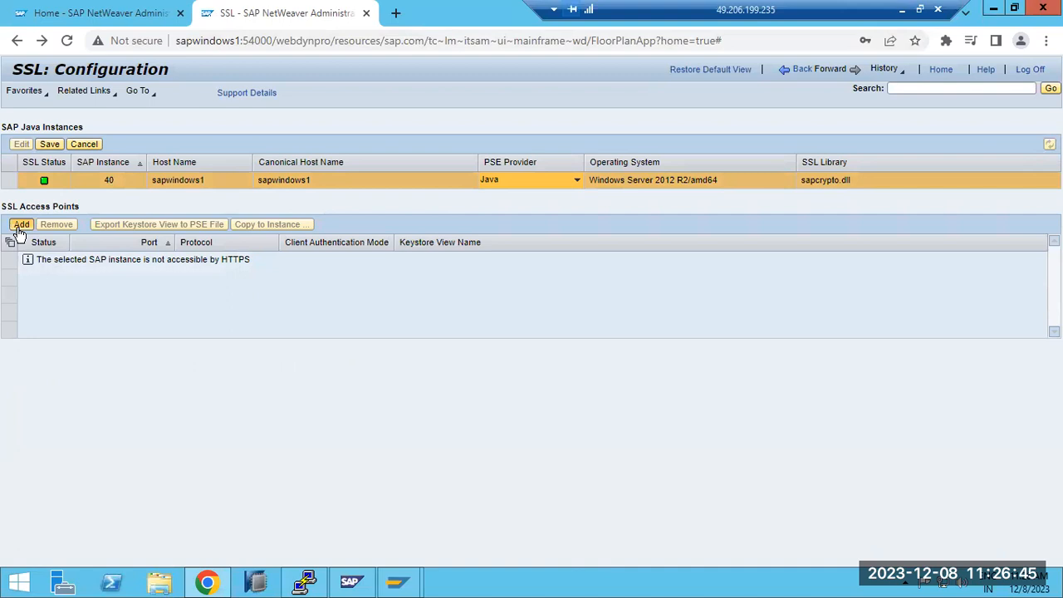
{"action": "left_click", "coordinate": [20, 227]}
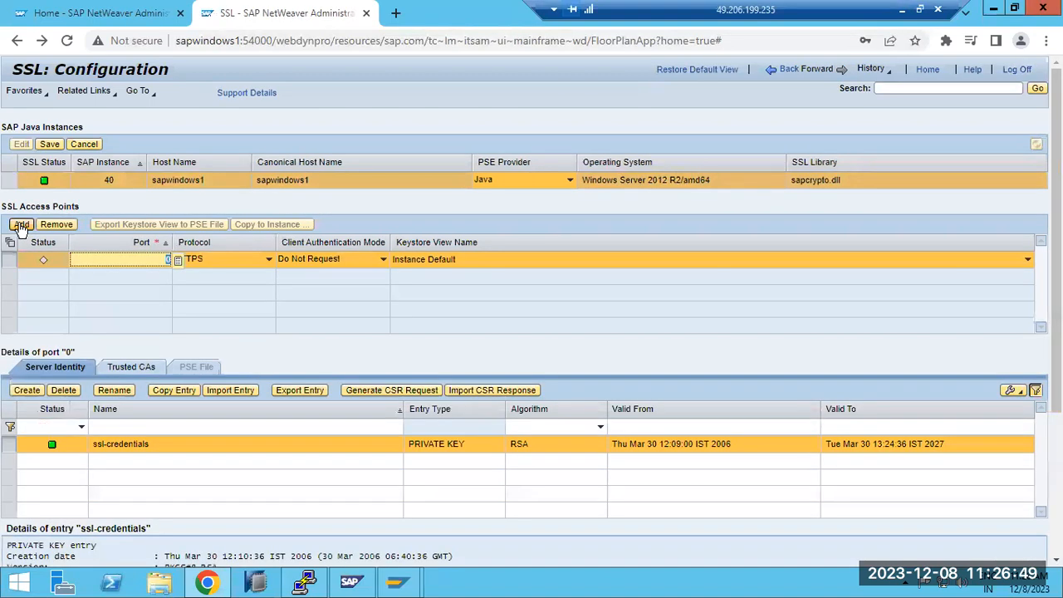
{"action": "left_click", "coordinate": [158, 263]}
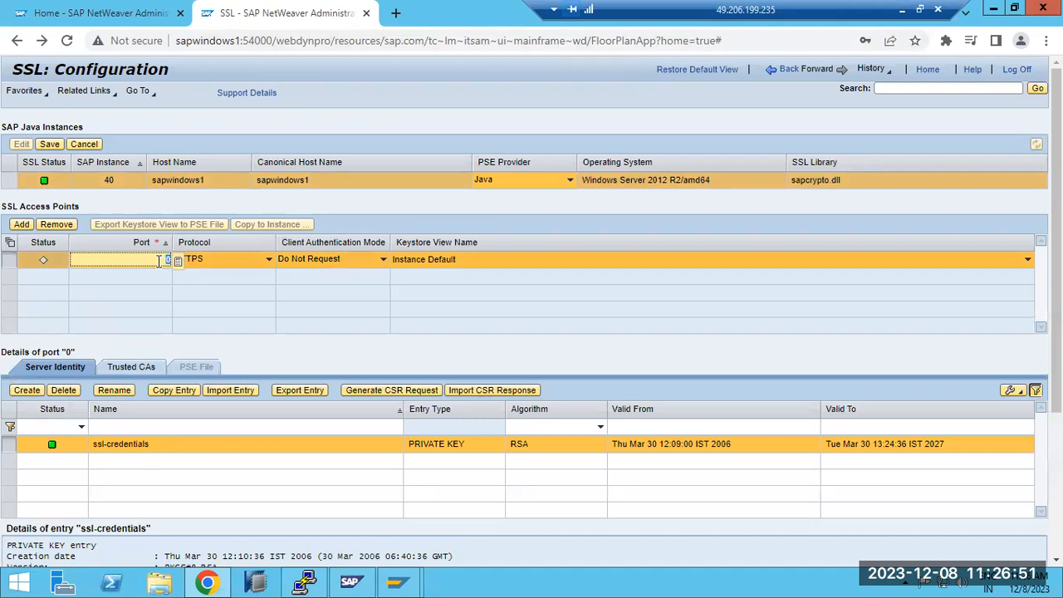
{"action": "type", "text": "8443"}
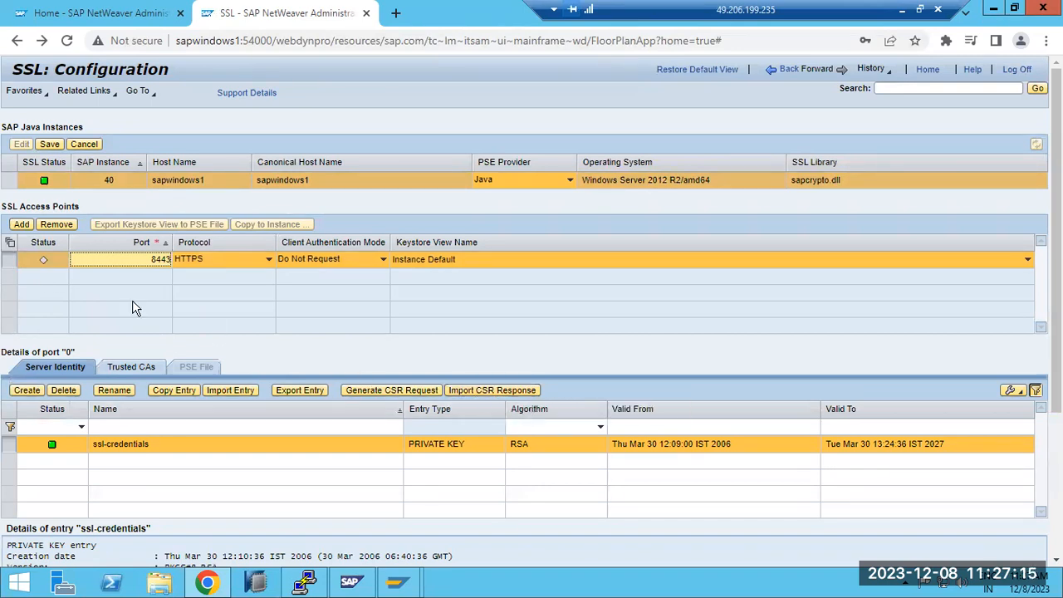
{"action": "left_click", "coordinate": [50, 146]}
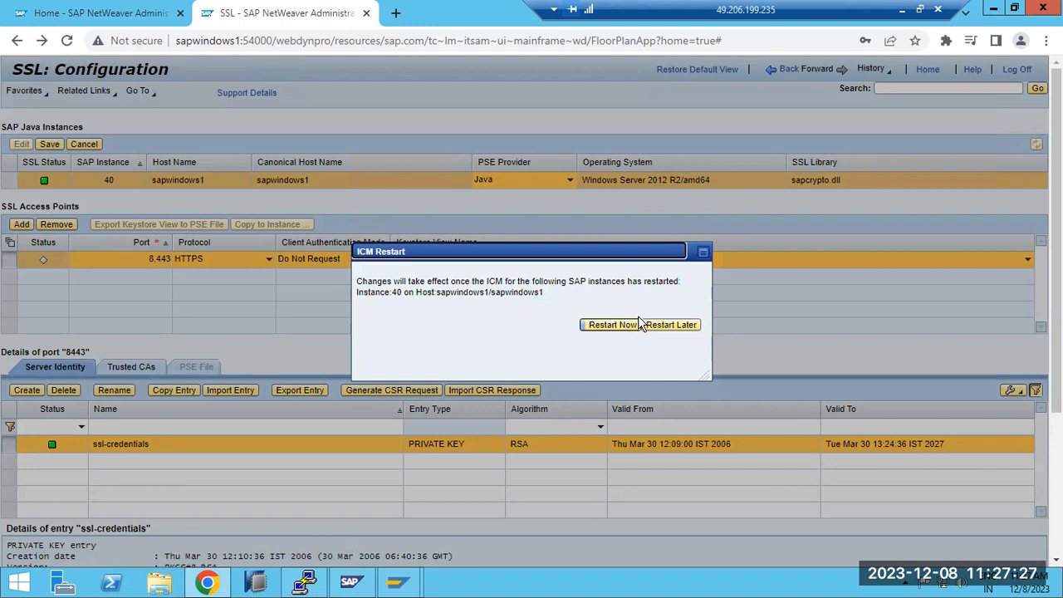
{"action": "left_click", "coordinate": [667, 327]}
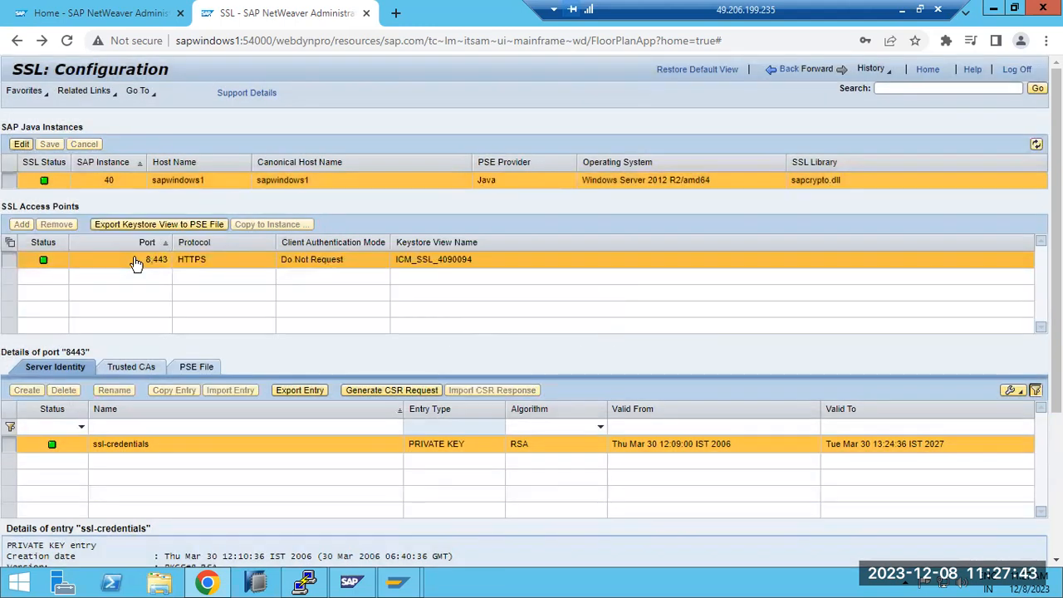
{"action": "double_click", "coordinate": [212, 41]}
{"action": "left_click", "coordinate": [176, 46]}
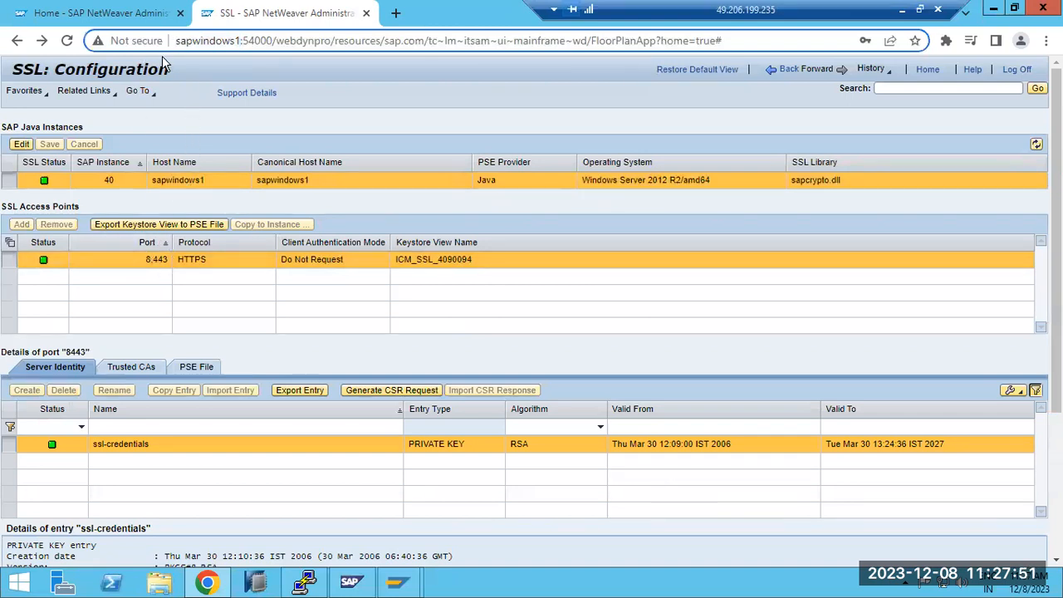
{"action": "type", "text": "https://"}
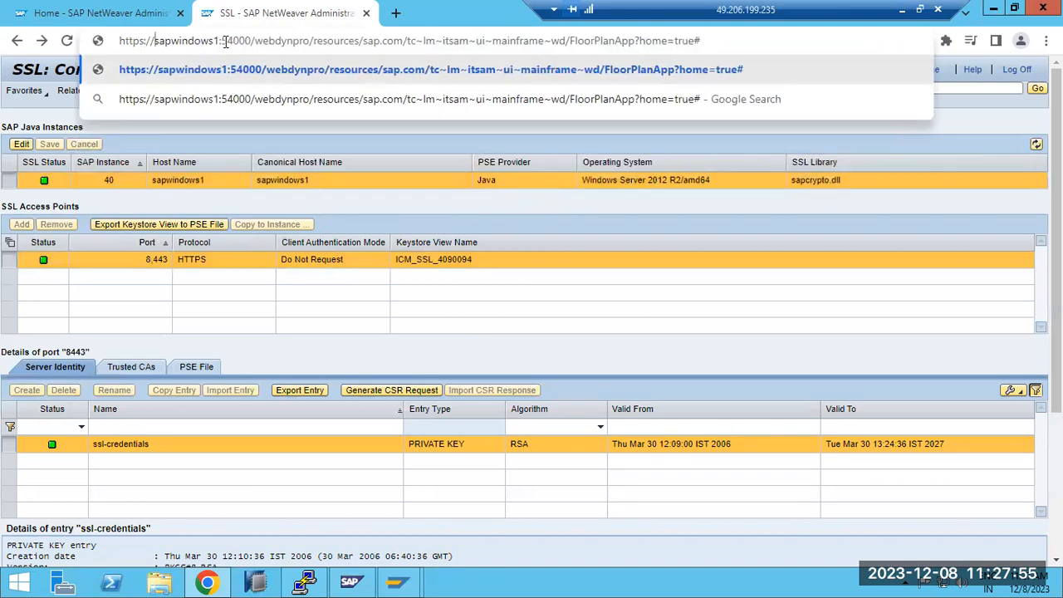
{"action": "left_click_drag", "start_coordinate": [222, 41], "coordinate": [249, 47]}
{"action": "type", "text": "8443"}
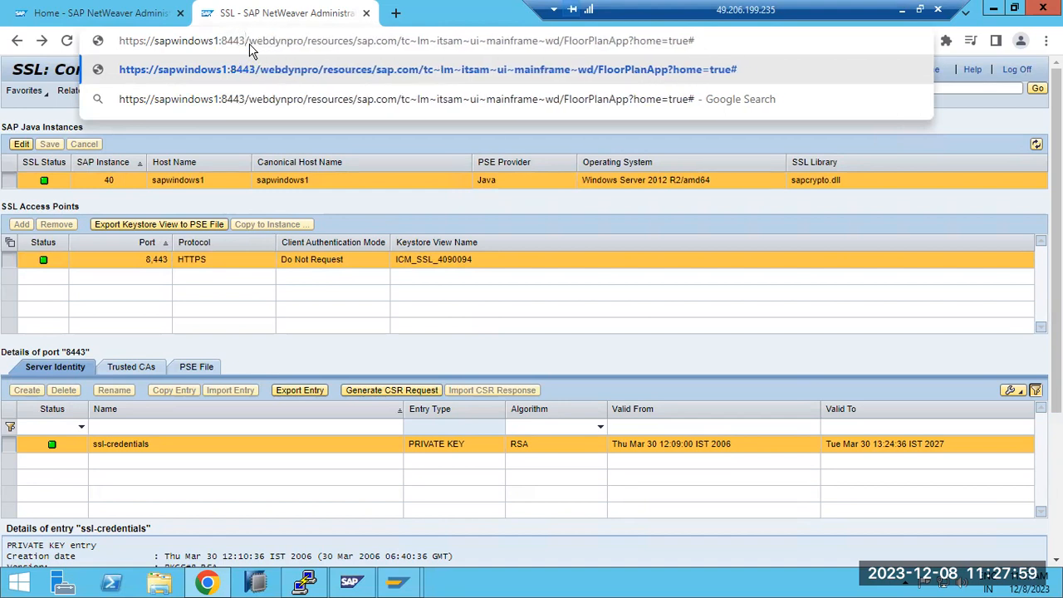
{"action": "key", "text": "Return"}
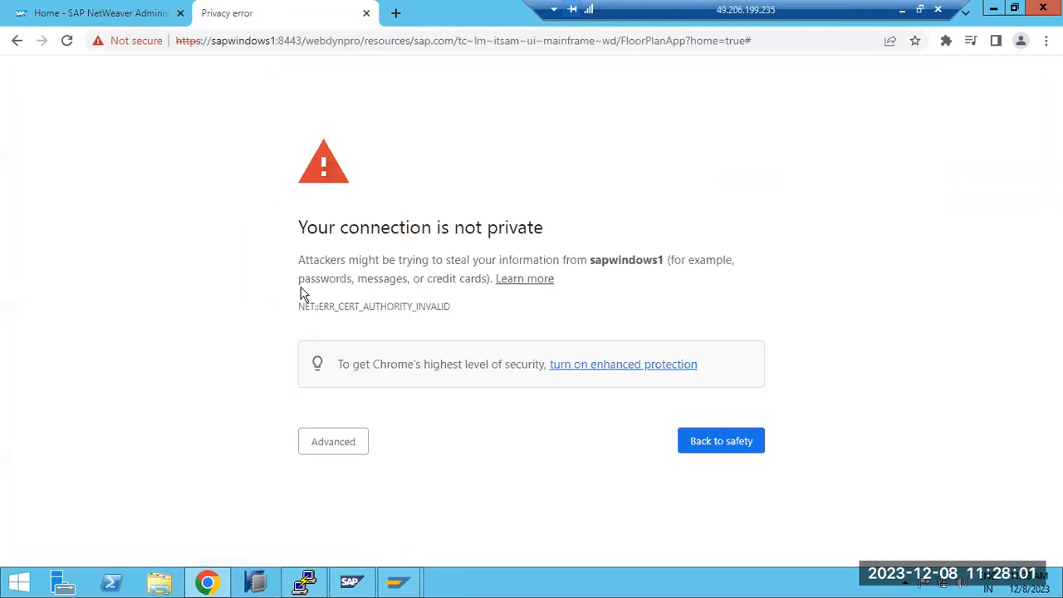
{"action": "left_click", "coordinate": [332, 441]}
{"action": "scroll", "coordinate": [326, 489], "scroll_direction": "down", "scroll_amount": 1}
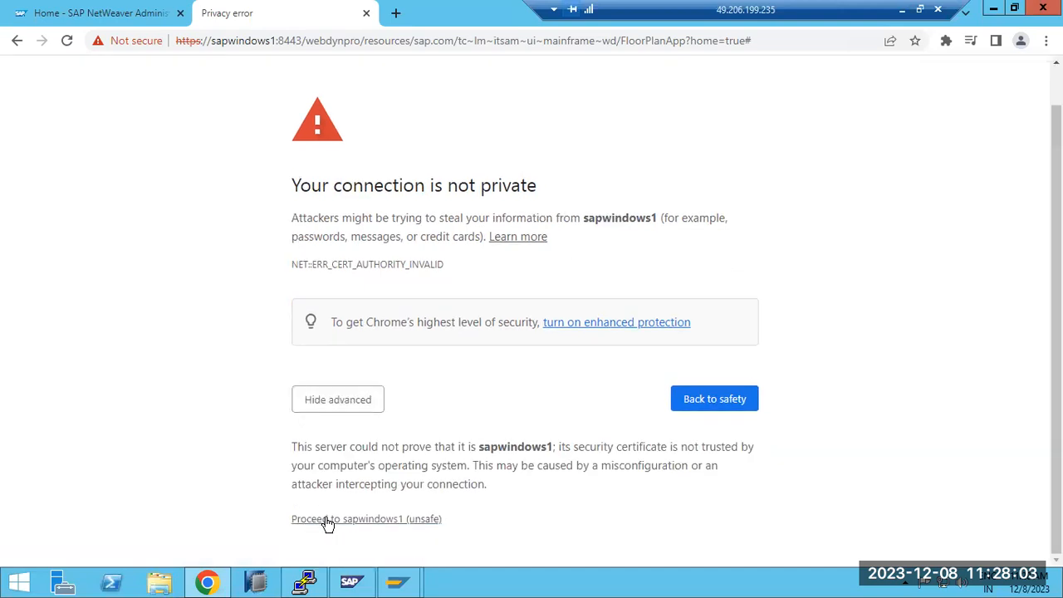
{"action": "left_click", "coordinate": [349, 519]}
{"action": "left_click_drag", "start_coordinate": [178, 41], "coordinate": [751, 41]}
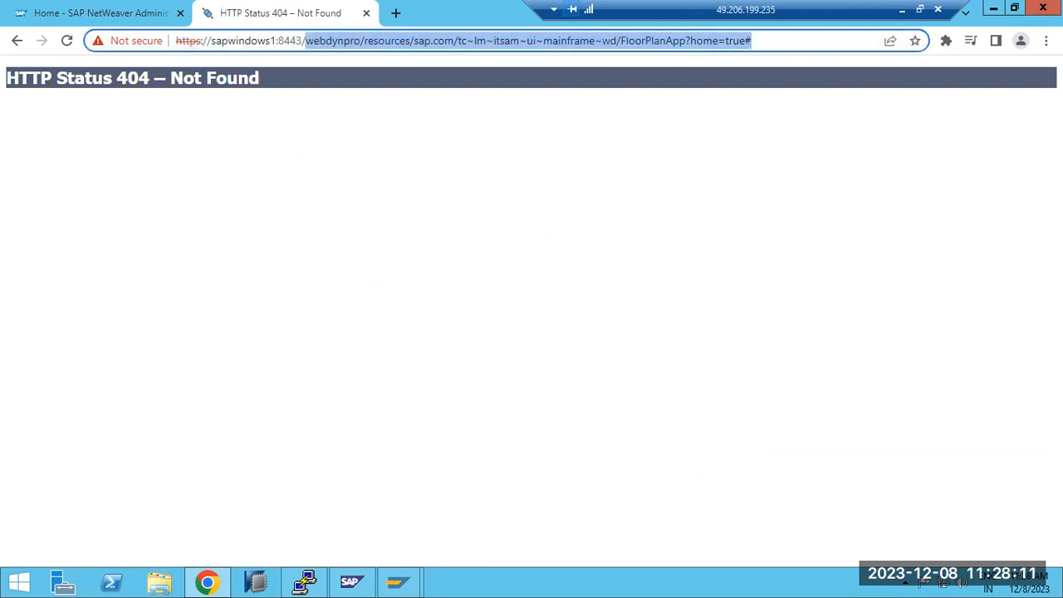
{"action": "type", "text": "nwa"}
{"action": "key", "text": "Return"}
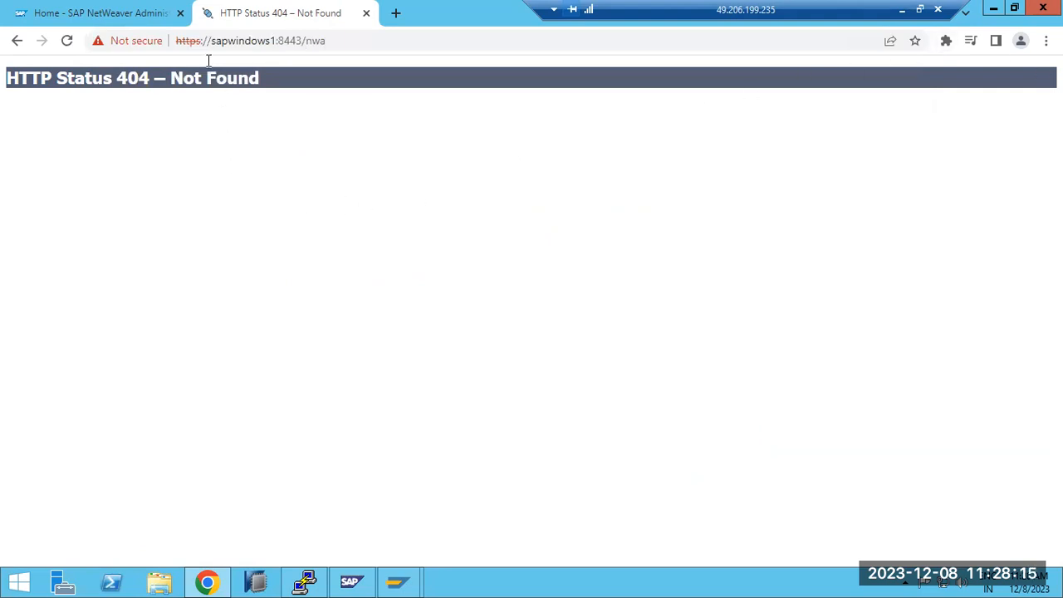
Step: View the certificate details for sapwindows1:8443, close the certificate viewer, and go back to the previous HTTPS page
{"action": "left_click", "coordinate": [112, 45]}
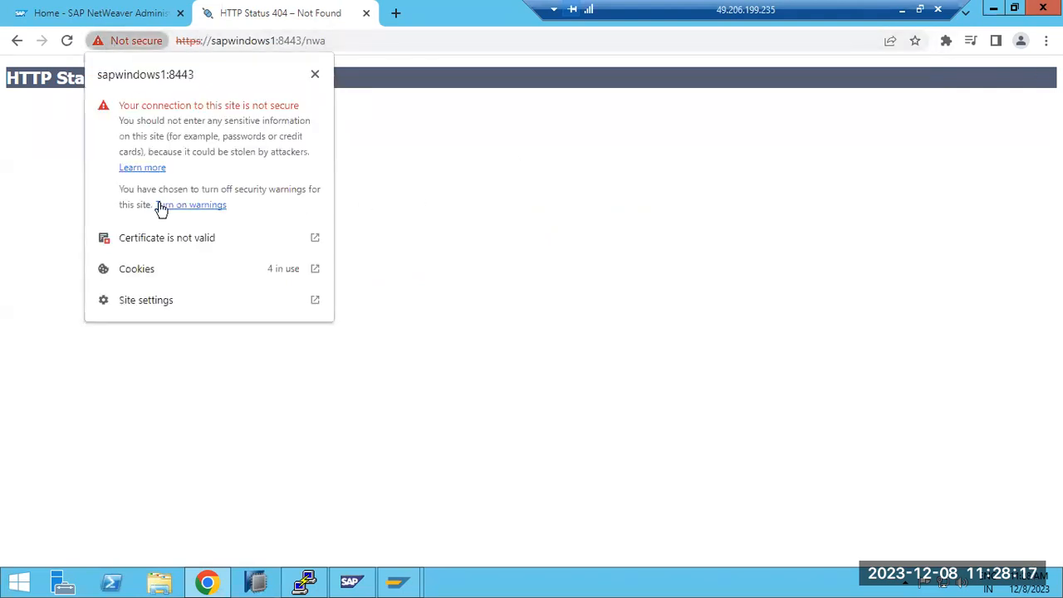
{"action": "left_click", "coordinate": [162, 241]}
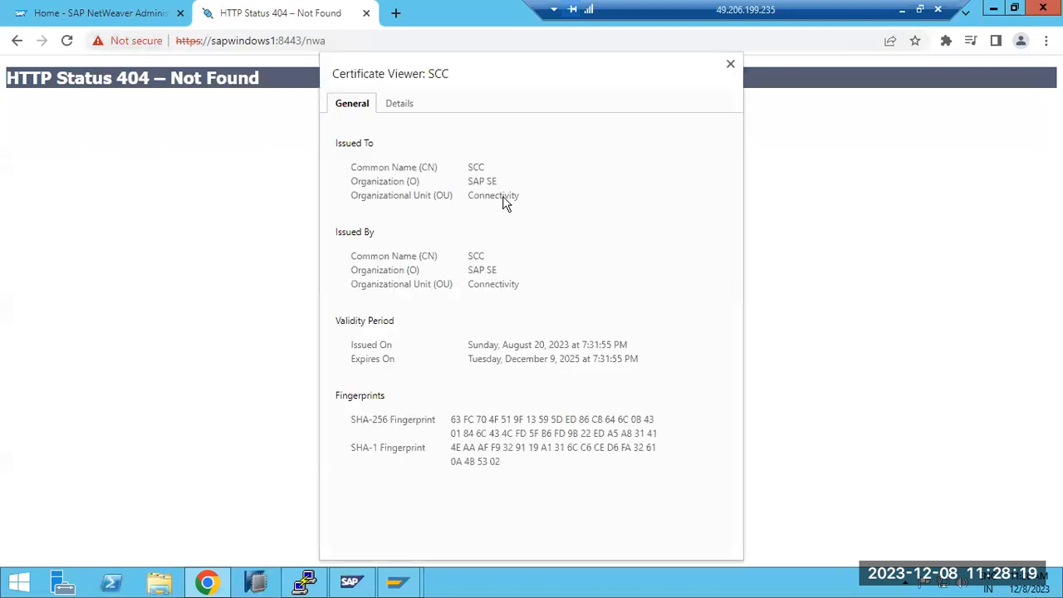
{"action": "left_click", "coordinate": [730, 64]}
{"action": "left_click", "coordinate": [17, 41]}
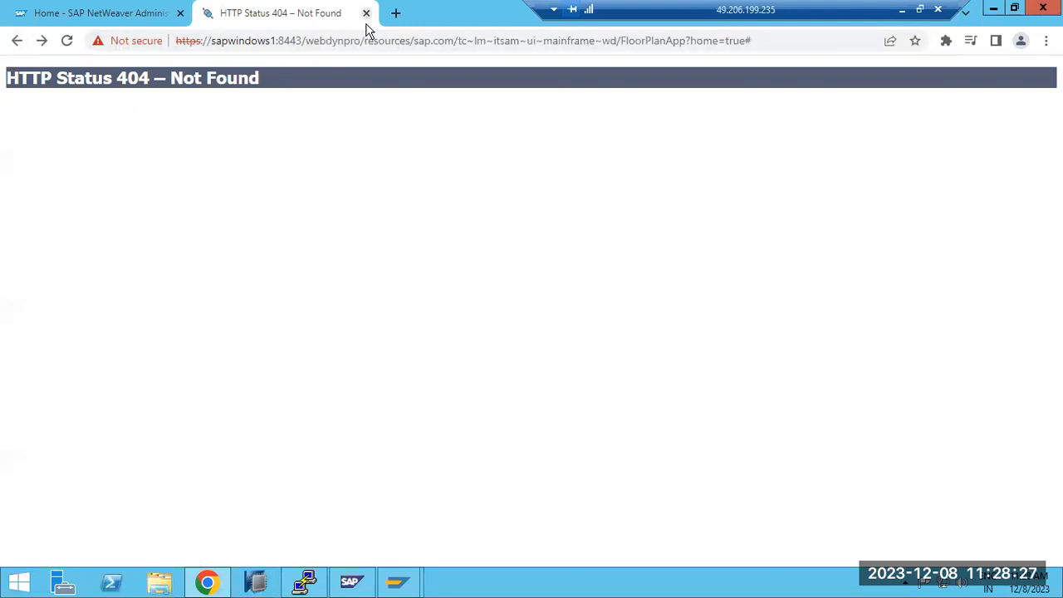
Step: Remove the HTTPS access point on port 8443 from the SSL configuration of instance 40, saving it with the ICM restart postponed
{"action": "left_click", "coordinate": [126, 24]}
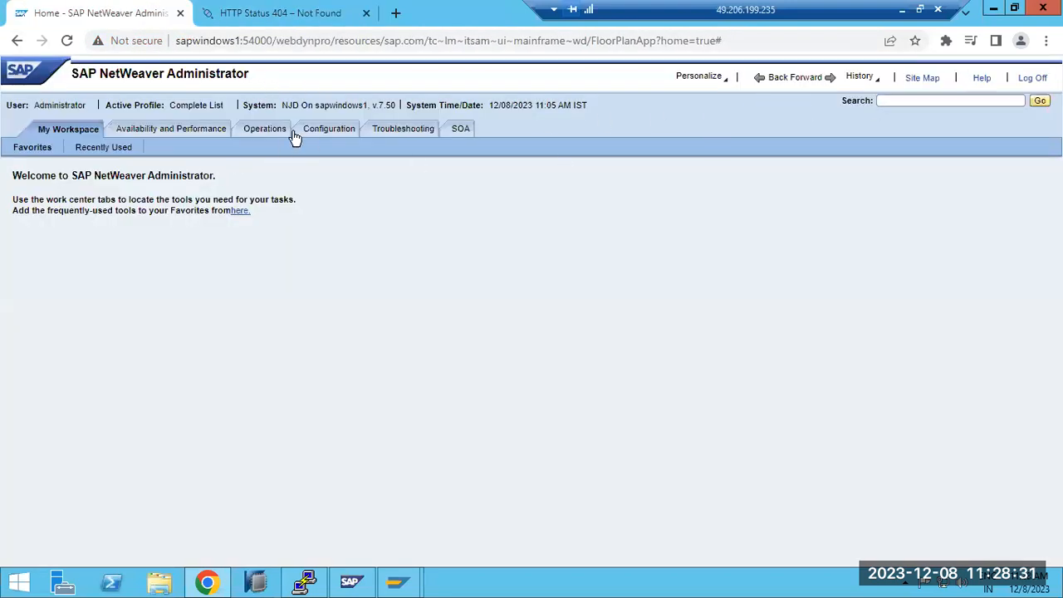
{"action": "left_click", "coordinate": [267, 129]}
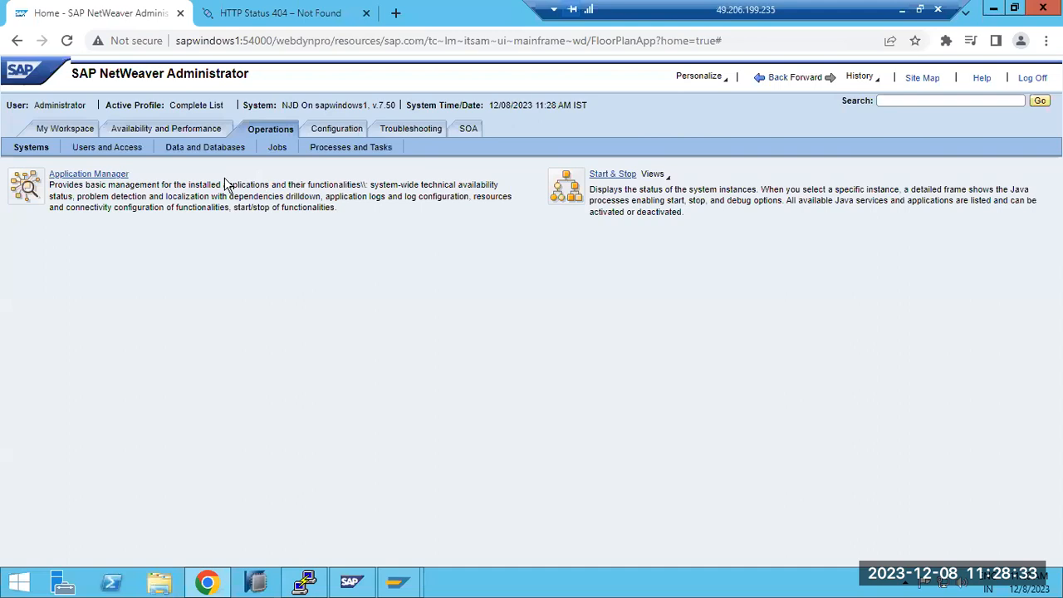
{"action": "left_click", "coordinate": [328, 150]}
{"action": "left_click", "coordinate": [323, 132]}
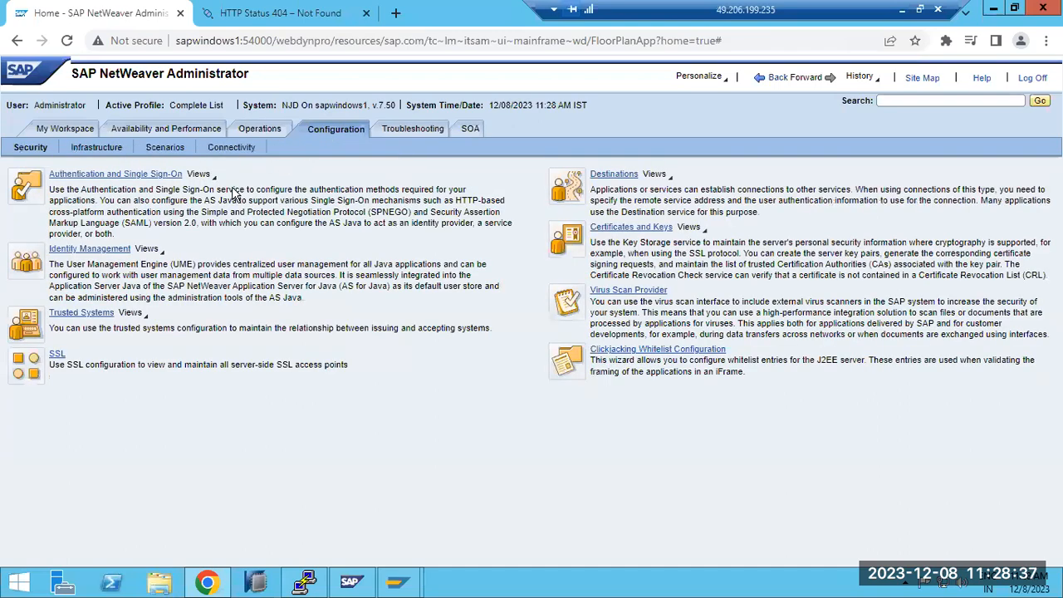
{"action": "left_click", "coordinate": [56, 355]}
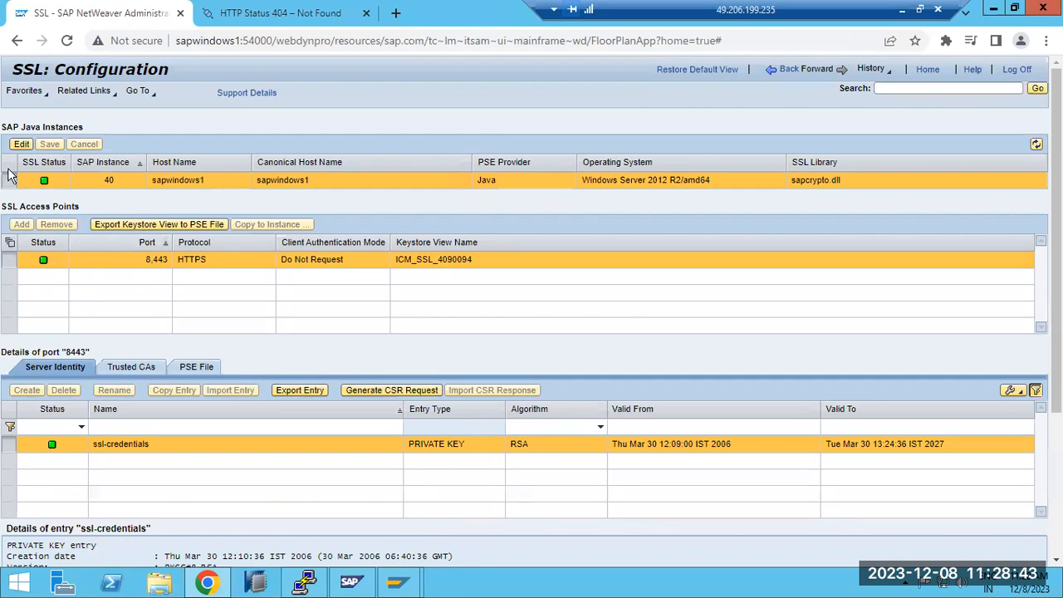
{"action": "left_click", "coordinate": [21, 143]}
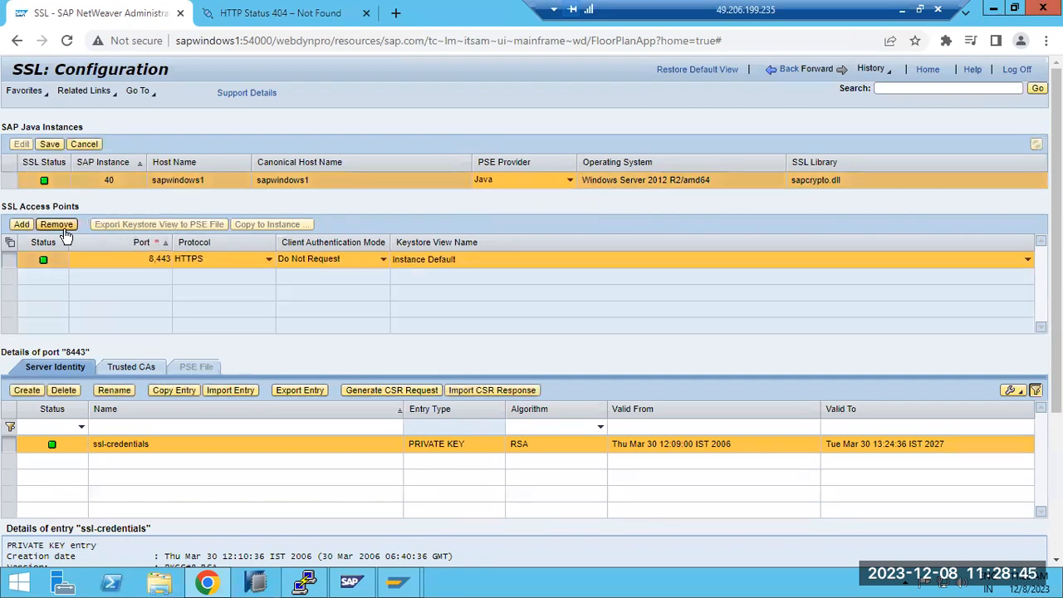
{"action": "left_click", "coordinate": [57, 224]}
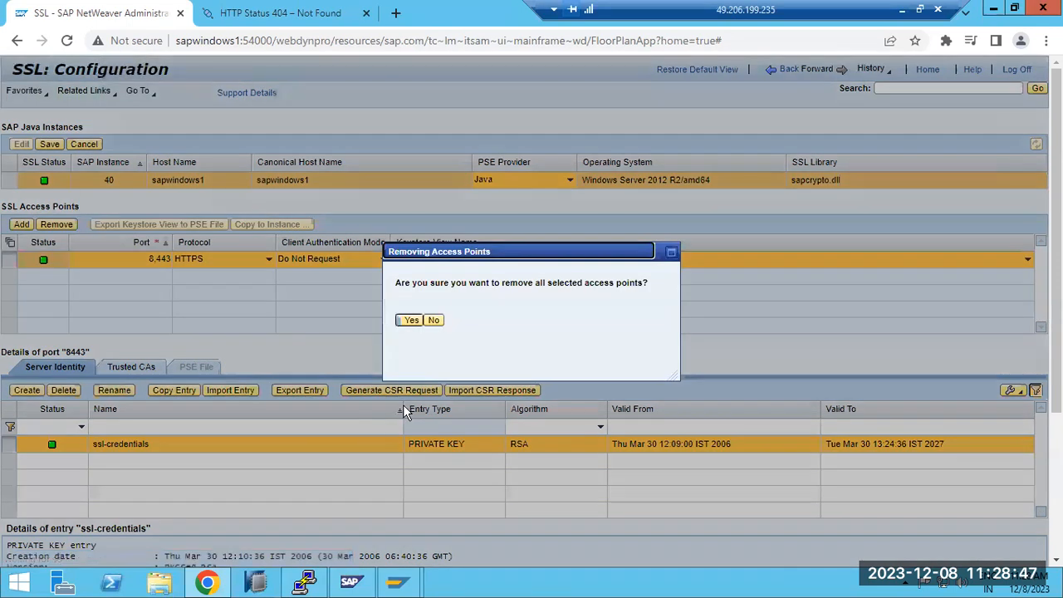
{"action": "left_click", "coordinate": [410, 321]}
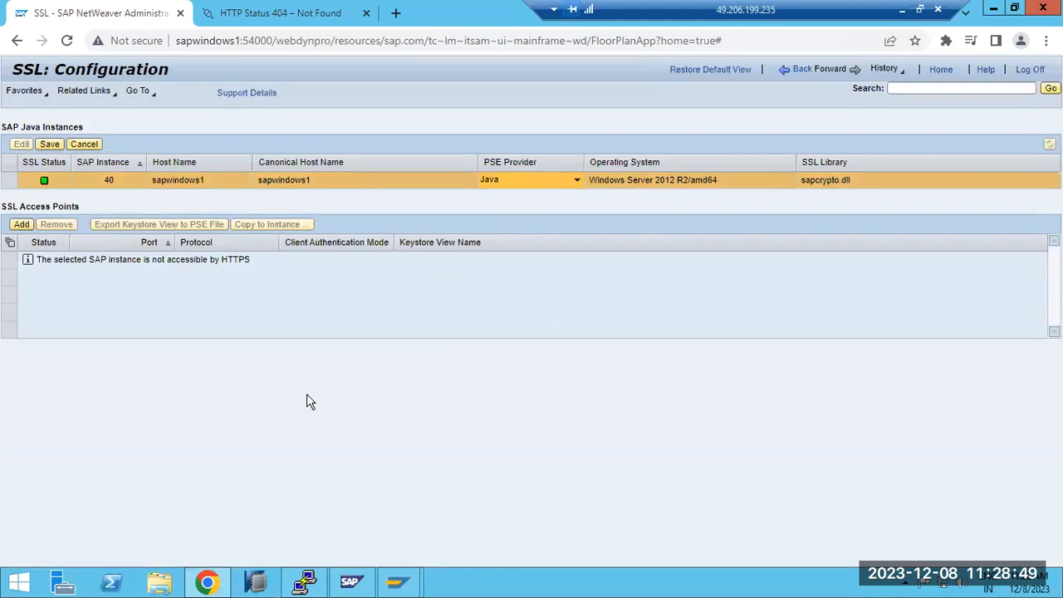
{"action": "left_click", "coordinate": [50, 145]}
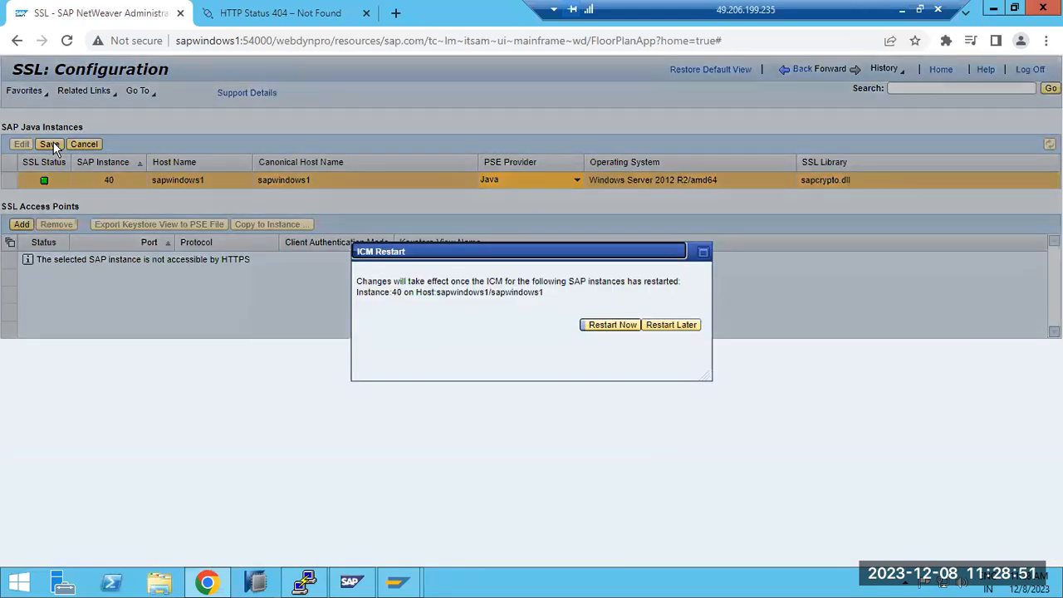
{"action": "left_click", "coordinate": [675, 326]}
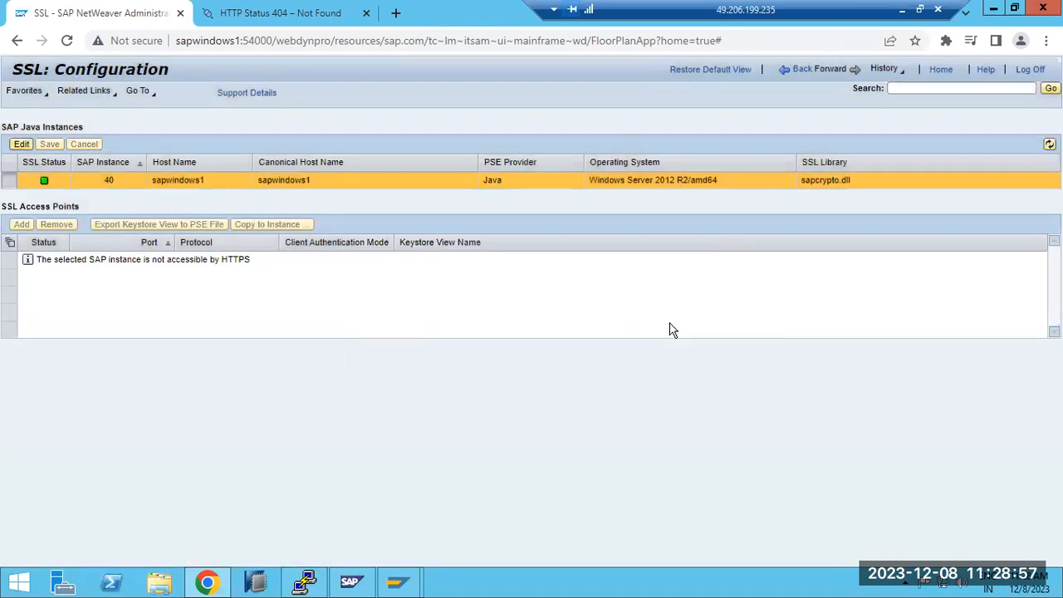
Step: Return to the security overview, open Identity Management, list all users, and examine the list and the details of bw_service
{"action": "left_click", "coordinate": [796, 70]}
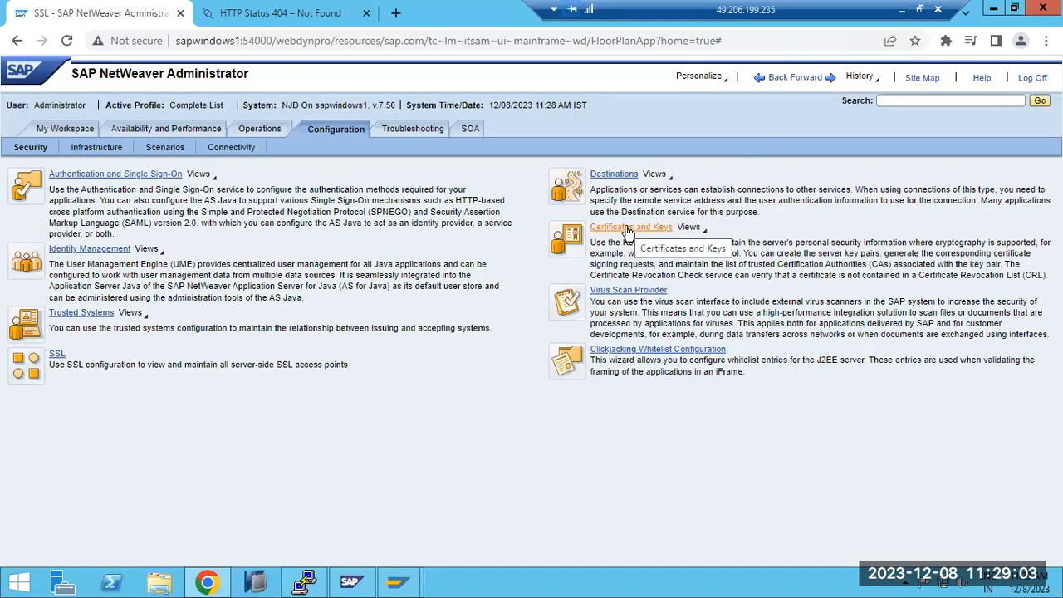
{"action": "left_click", "coordinate": [103, 251]}
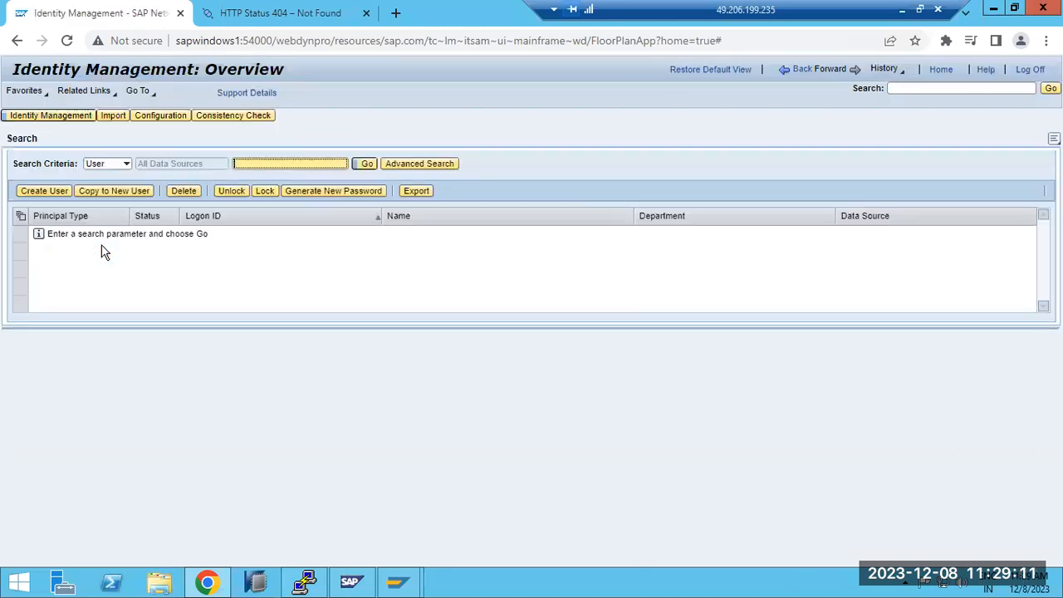
{"action": "left_click", "coordinate": [367, 163]}
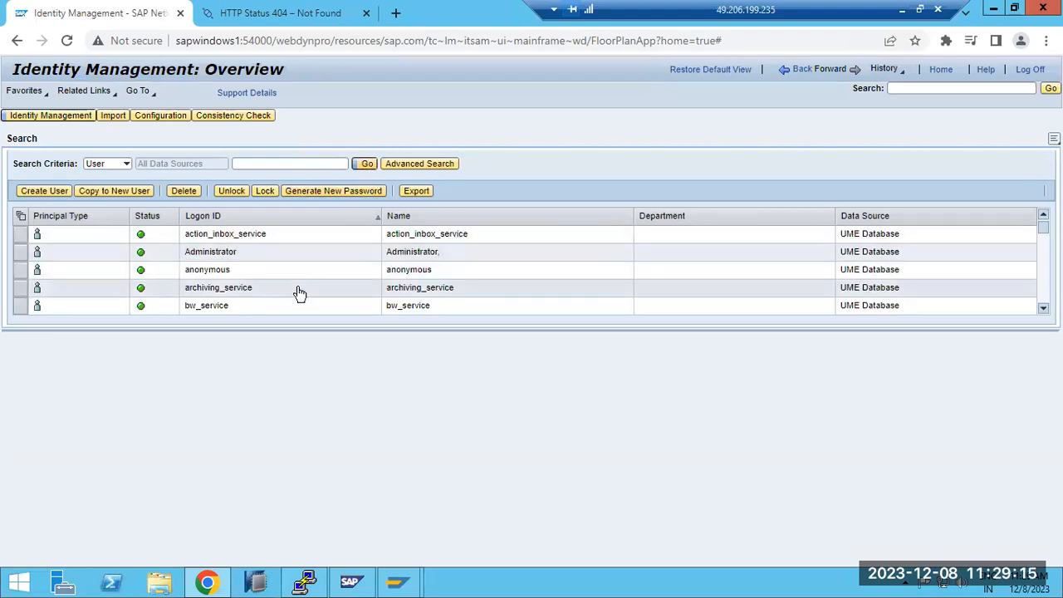
{"action": "left_click", "coordinate": [243, 305]}
{"action": "scroll", "coordinate": [243, 311], "scroll_direction": "down", "scroll_amount": 1}
{"action": "scroll", "coordinate": [243, 309], "scroll_direction": "down", "scroll_amount": 5}
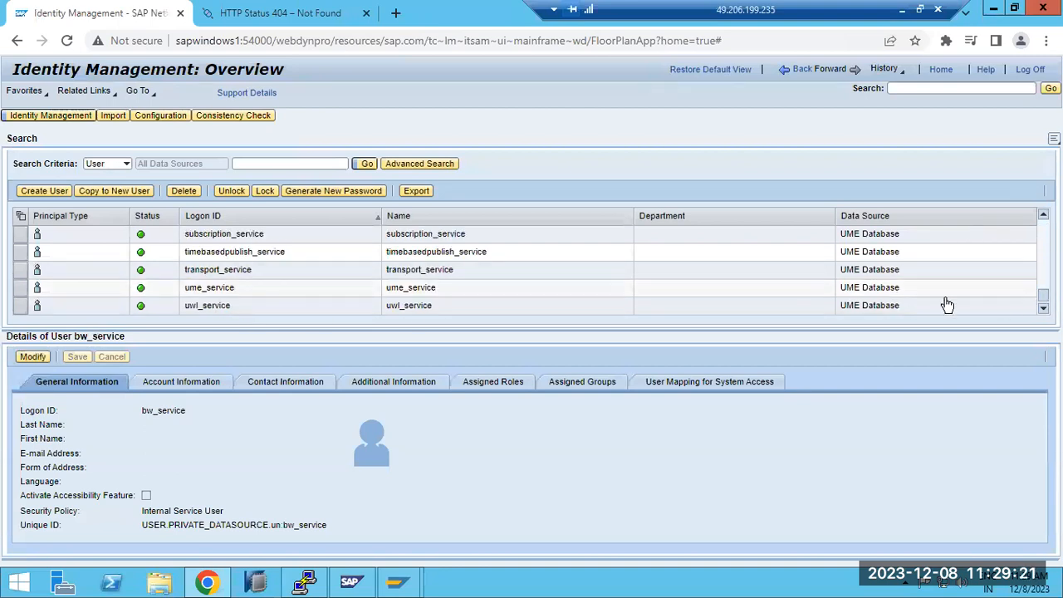
{"action": "scroll", "coordinate": [229, 307], "scroll_direction": "up", "scroll_amount": 7}
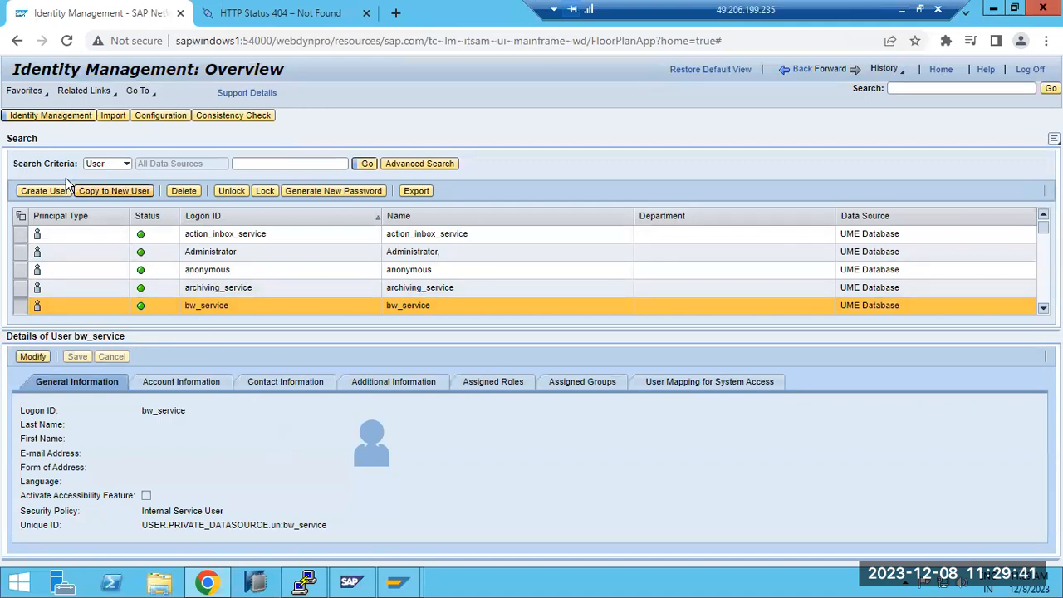
Step: Modify the identity management configuration by setting the data source to ABAP System, and open its UME RFC destination settings
{"action": "left_click", "coordinate": [152, 118]}
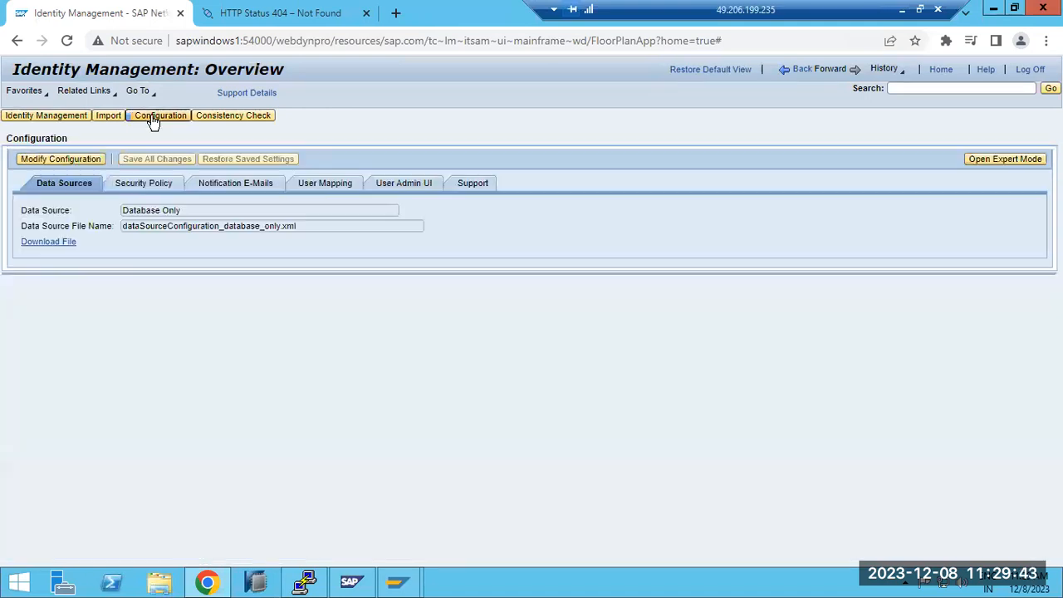
{"action": "left_click", "coordinate": [79, 159]}
{"action": "left_click", "coordinate": [393, 212]}
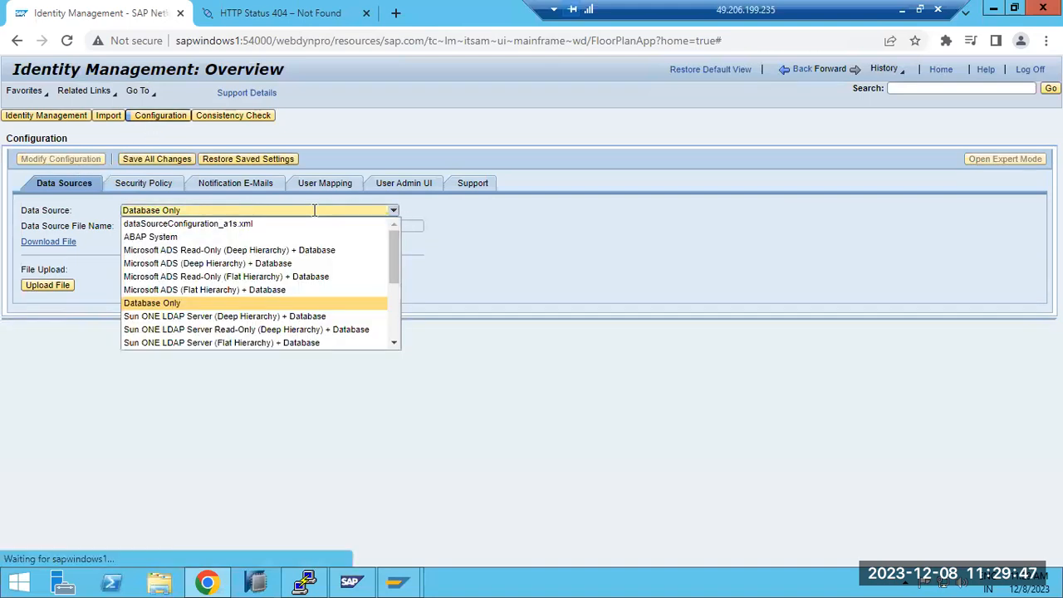
{"action": "left_click", "coordinate": [152, 238]}
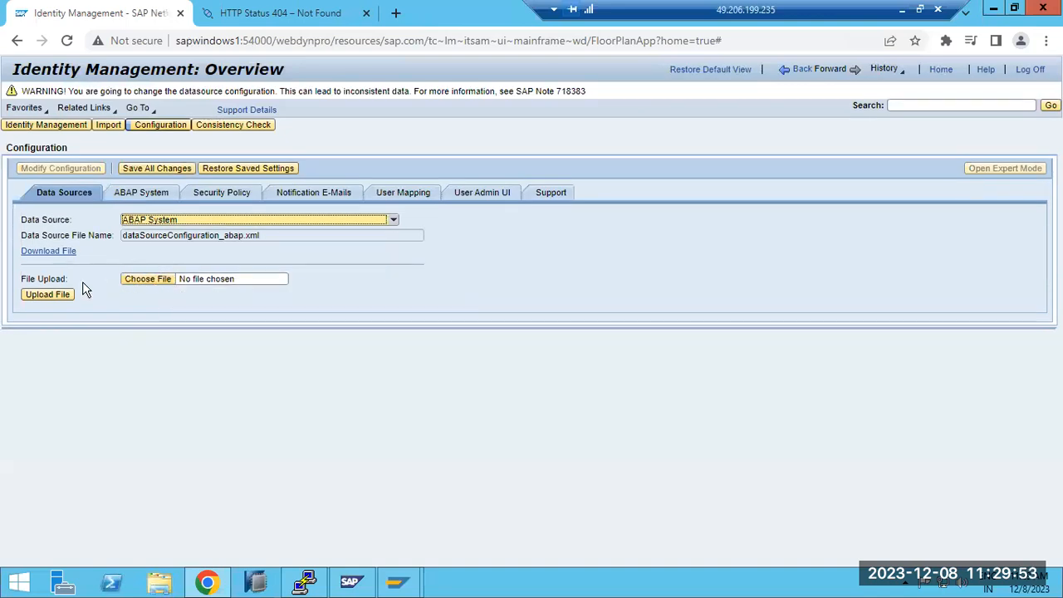
{"action": "left_click", "coordinate": [141, 194]}
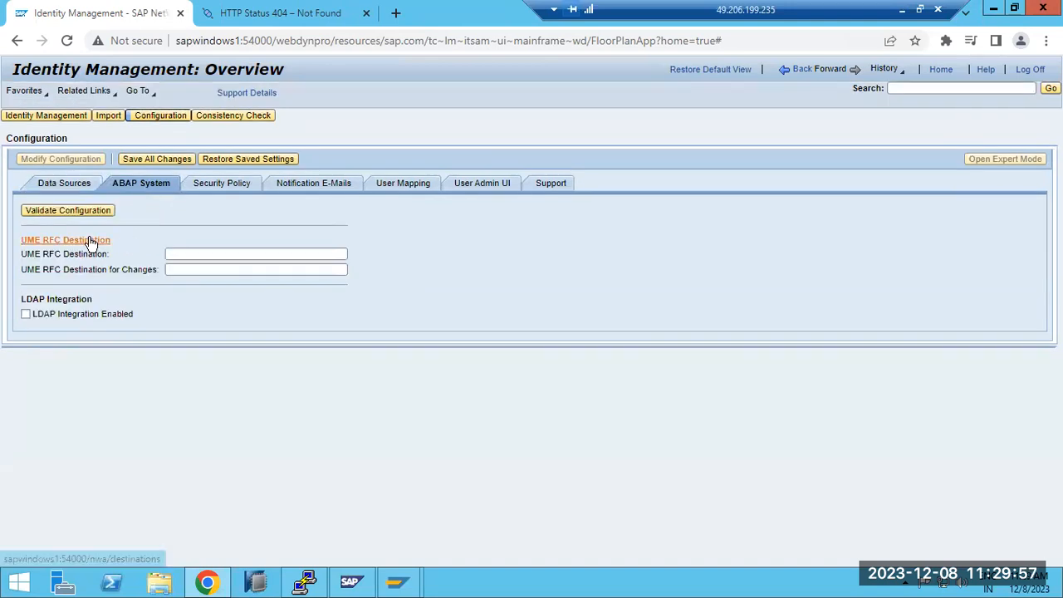
{"action": "left_click", "coordinate": [196, 253]}
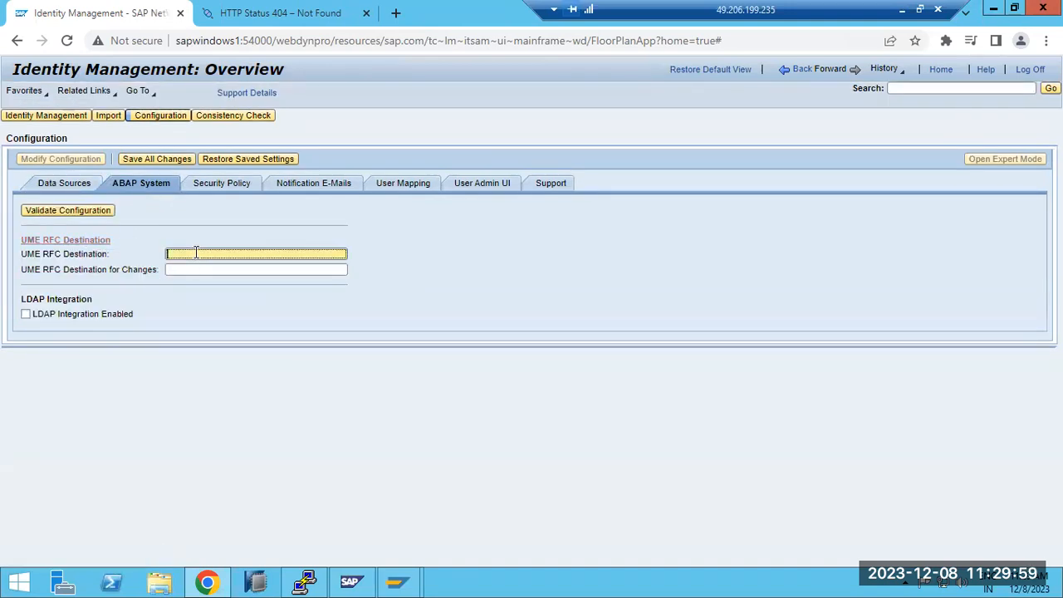
Step: Open the destinations page from the UME RFC Destination settings and start creating a new destination on Local Java System NJD
{"action": "left_click", "coordinate": [104, 247]}
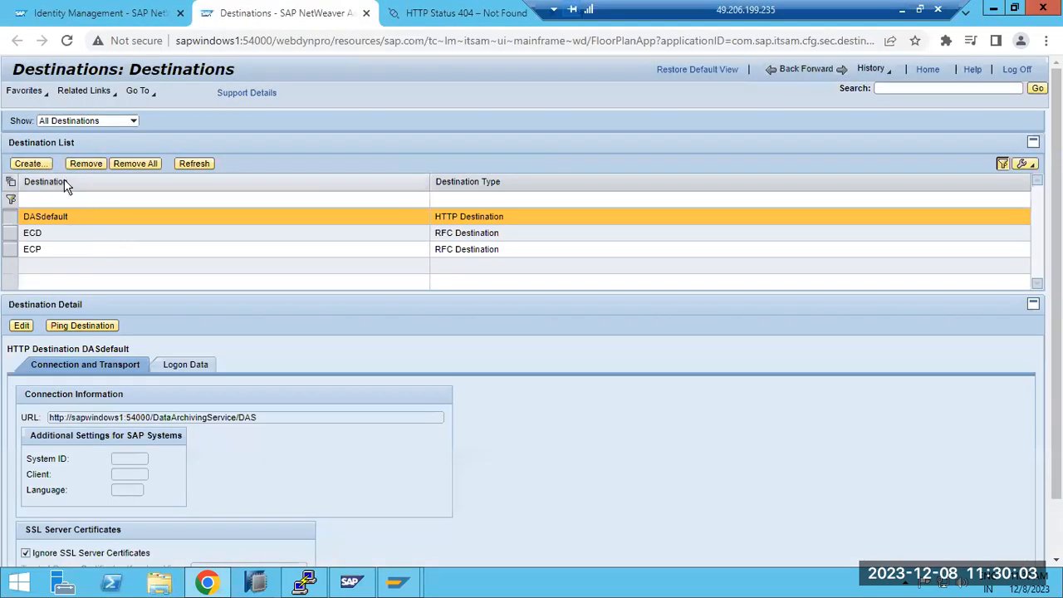
{"action": "left_click", "coordinate": [31, 170]}
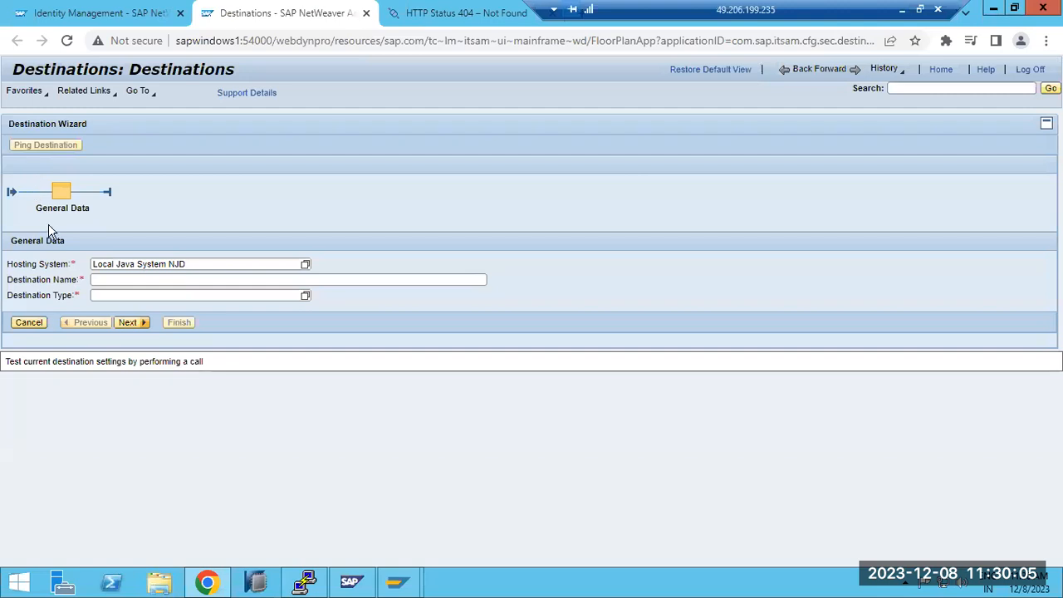
{"action": "left_click", "coordinate": [100, 282]}
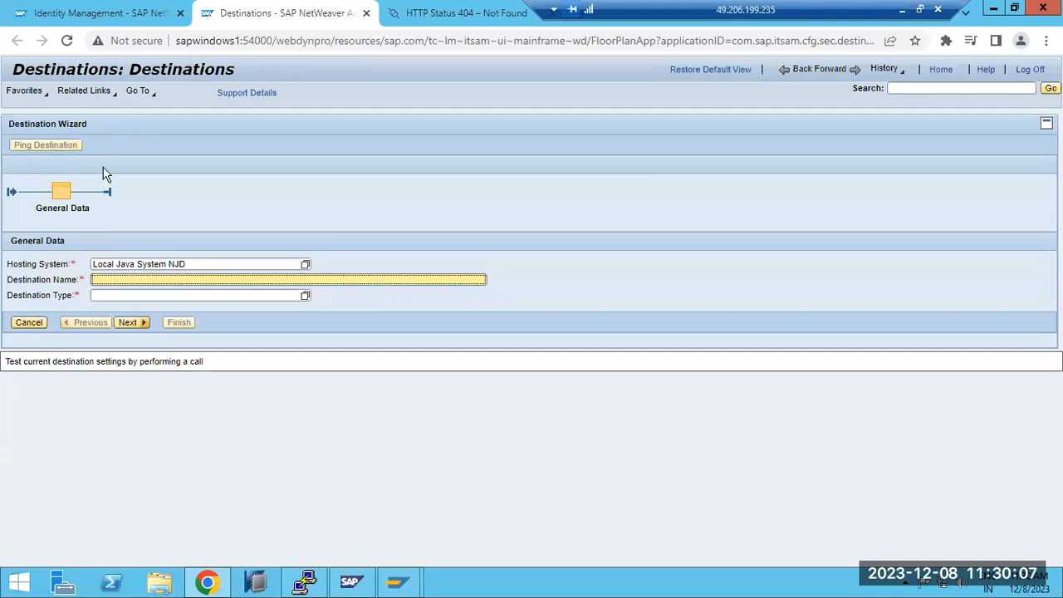
{"action": "left_click", "coordinate": [112, 15]}
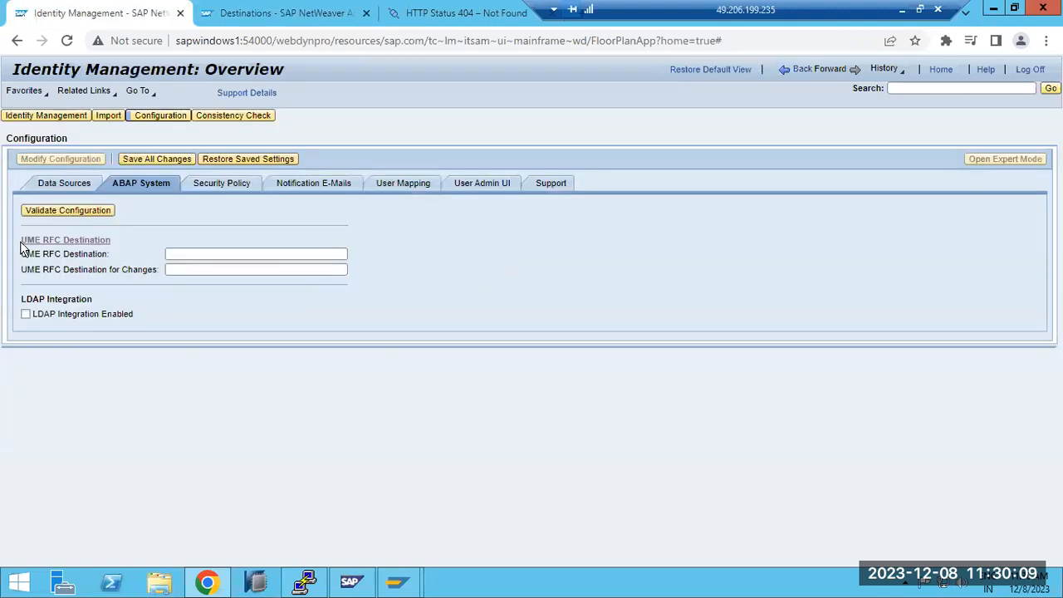
{"action": "left_click", "coordinate": [270, 14]}
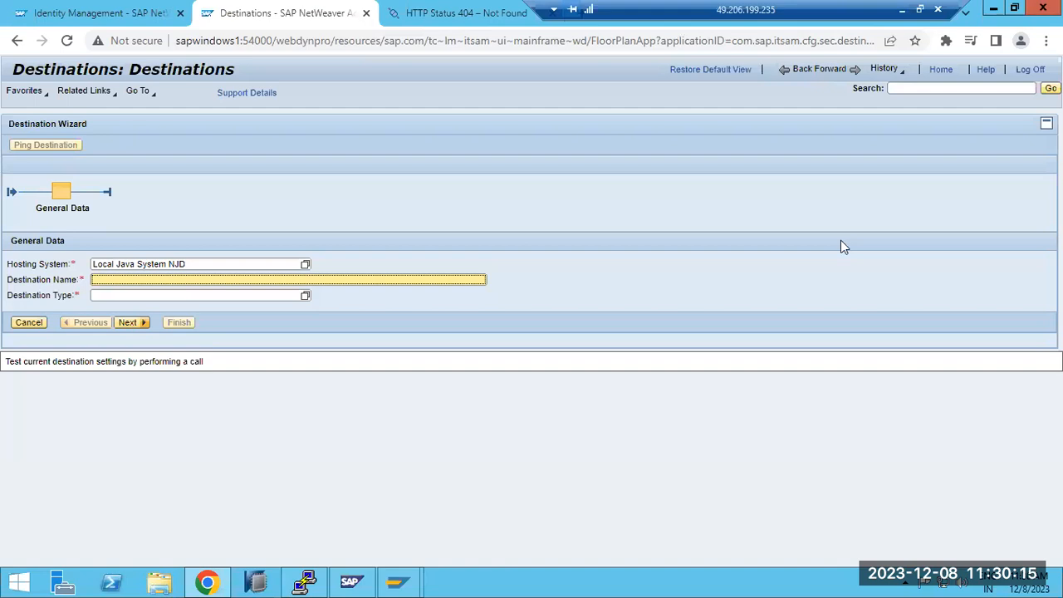
Step: Search Google for "UME RFC destination SAP NW JAVA" in the browser tab that holds the HTTPS test page
{"action": "left_click", "coordinate": [461, 13]}
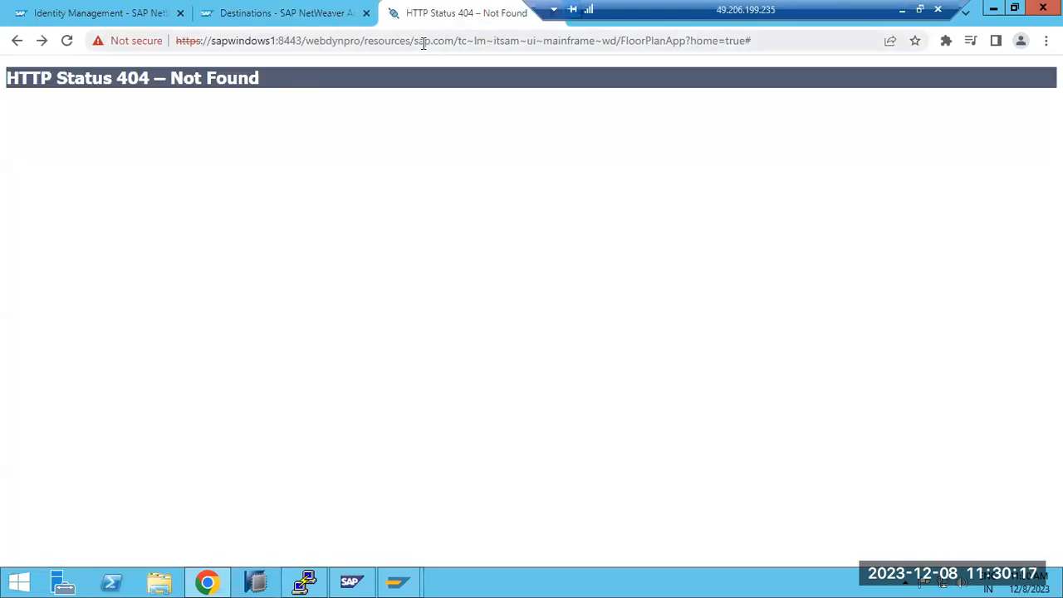
{"action": "left_click", "coordinate": [424, 43]}
{"action": "type", "text": "UME RFC"}
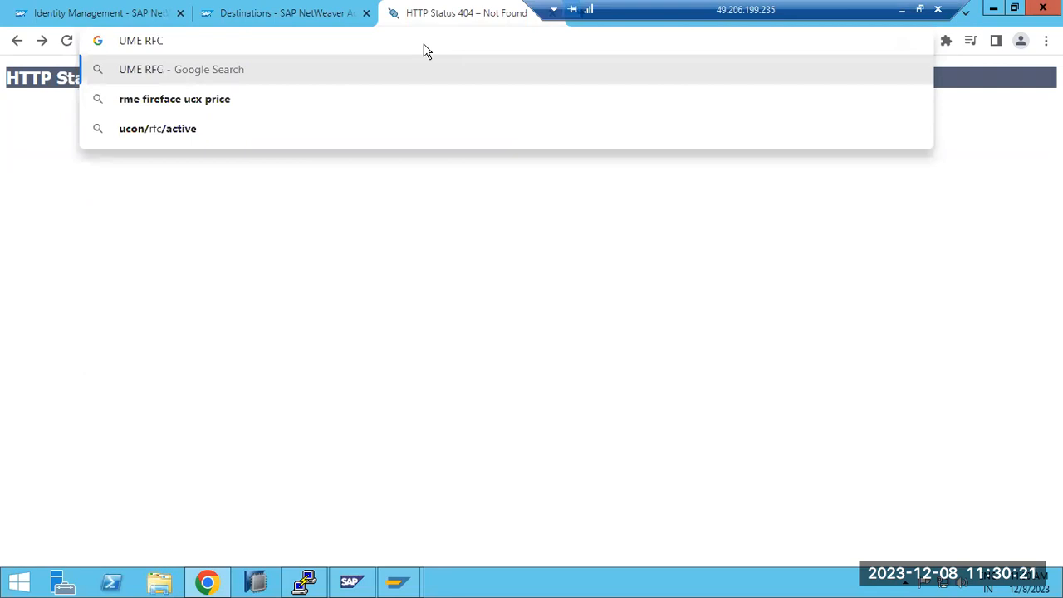
{"action": "type", "text": " des"}
{"action": "type", "text": "nati"}
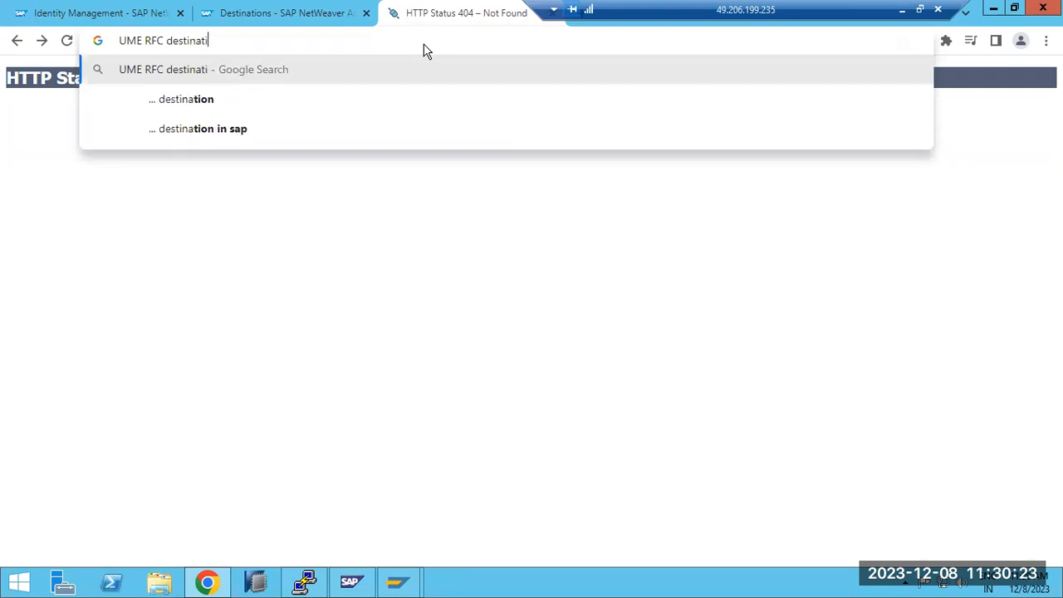
{"action": "type", "text": "on SAP "}
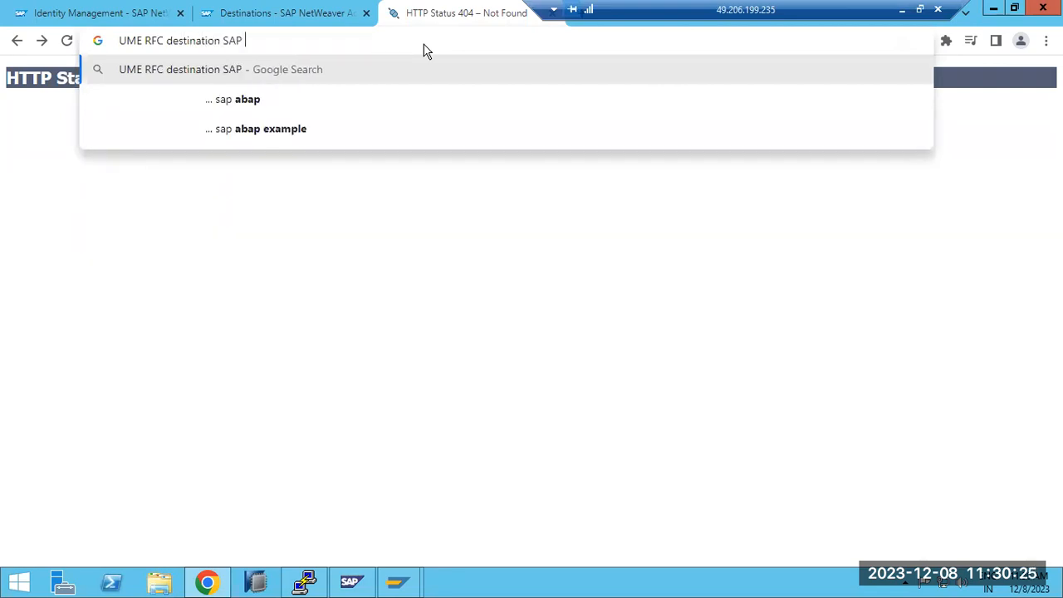
{"action": "type", "text": "NW JAVA"}
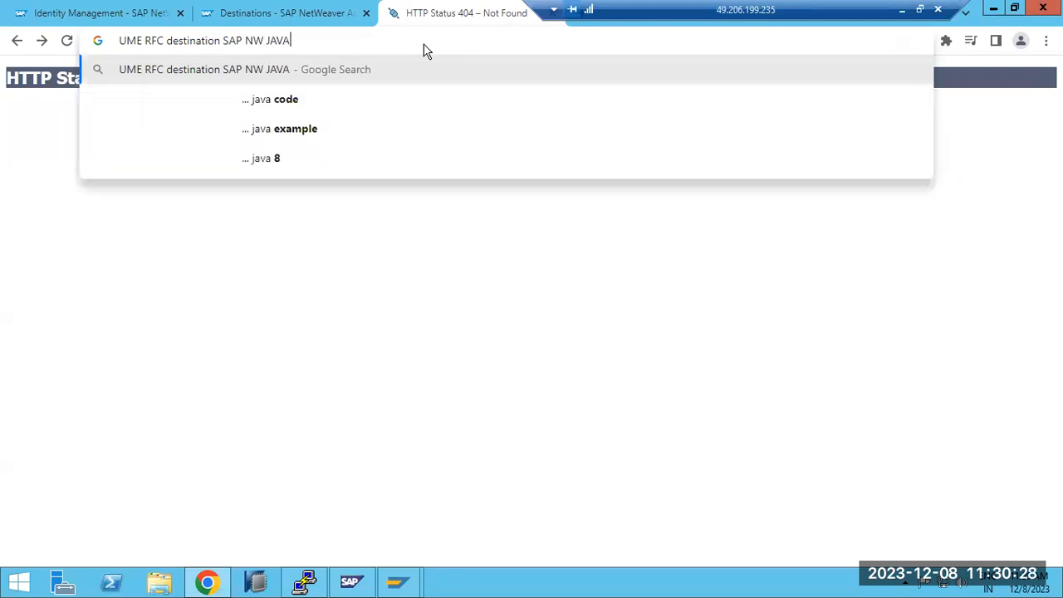
{"action": "key", "text": "Return"}
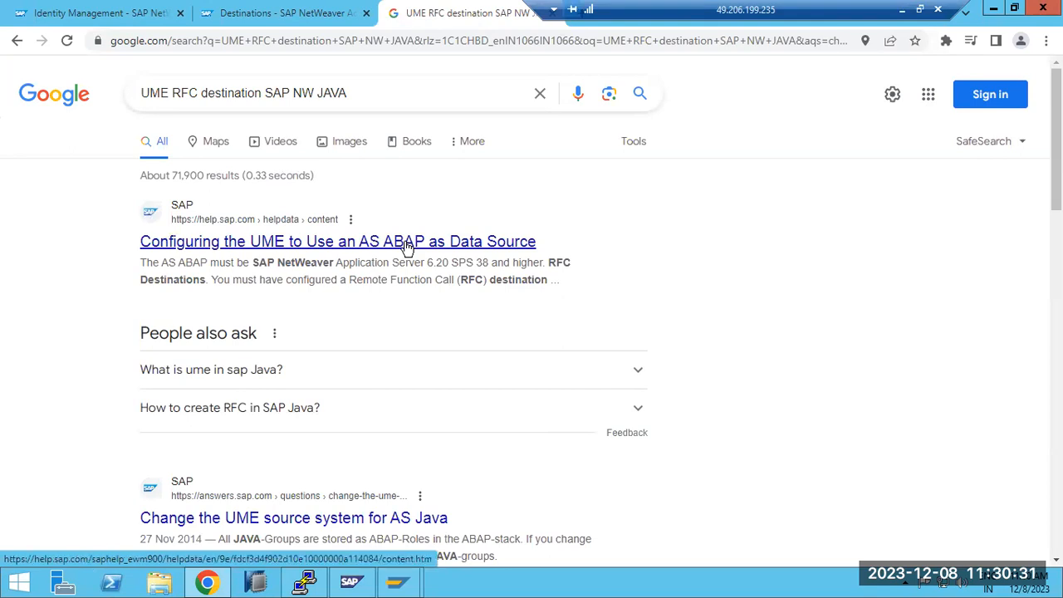
Step: Open the search result "Change the UME source system for AS Java" and read the question
{"action": "scroll", "coordinate": [406, 249], "scroll_direction": "down", "scroll_amount": 1}
{"action": "left_click", "coordinate": [345, 442]}
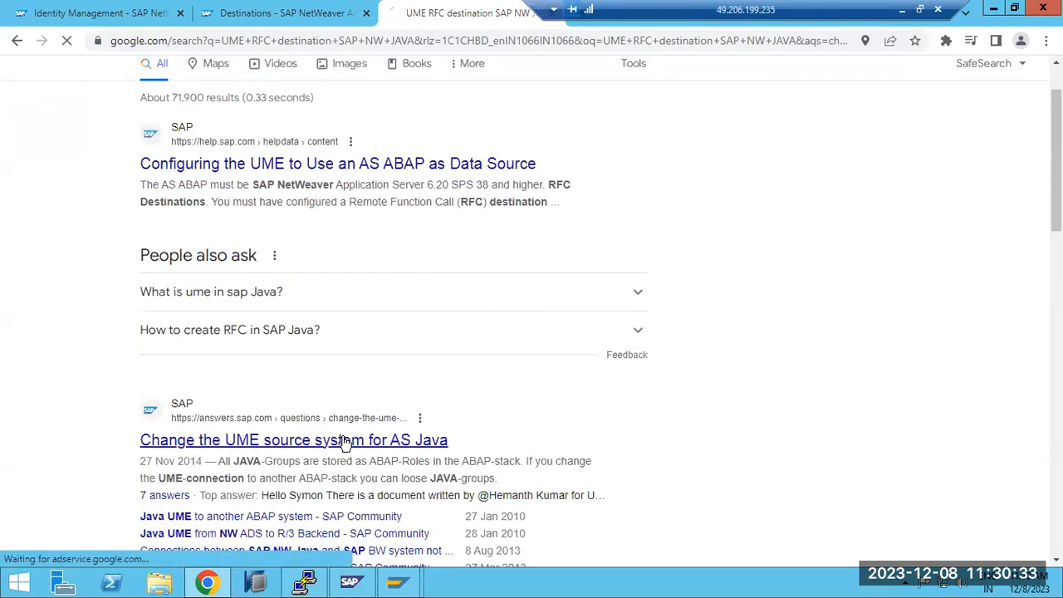
{"action": "scroll", "coordinate": [399, 437], "scroll_direction": "down", "scroll_amount": 3}
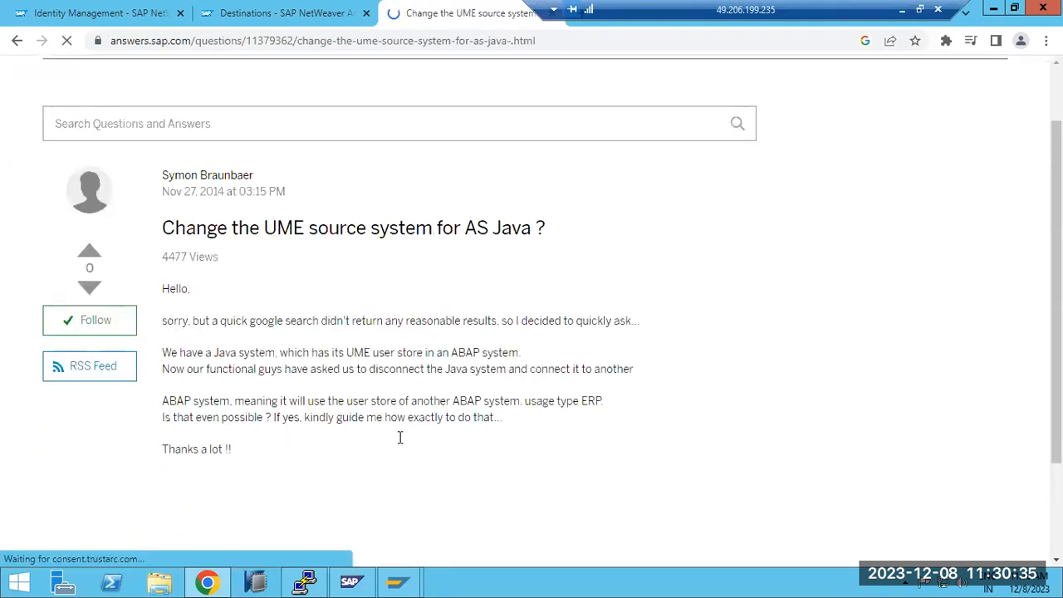
Step: Read the forum answers on changing the UME data source, including the illustrated steps for maintaining the ABAP System settings
{"action": "scroll", "coordinate": [399, 438], "scroll_direction": "down", "scroll_amount": 8}
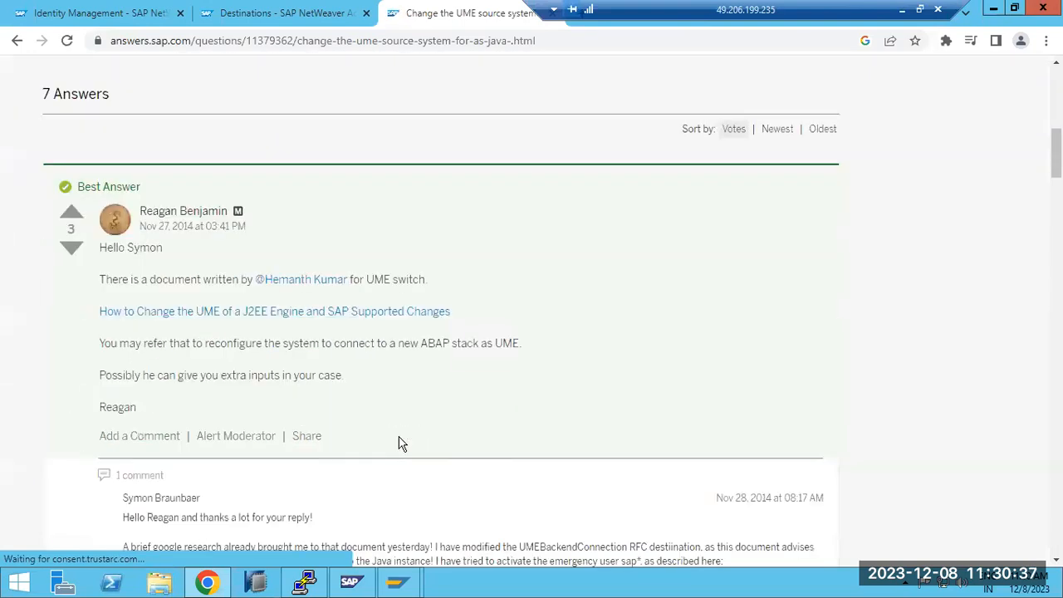
{"action": "scroll", "coordinate": [399, 443], "scroll_direction": "down", "scroll_amount": 3}
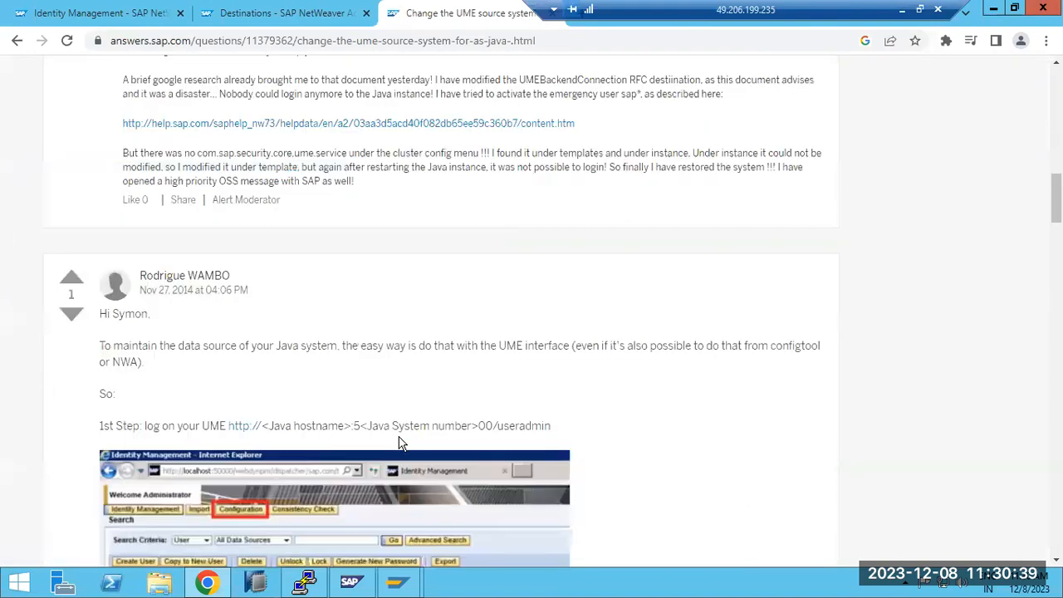
{"action": "scroll", "coordinate": [399, 443], "scroll_direction": "down", "scroll_amount": 1}
{"action": "scroll", "coordinate": [398, 443], "scroll_direction": "down", "scroll_amount": 3}
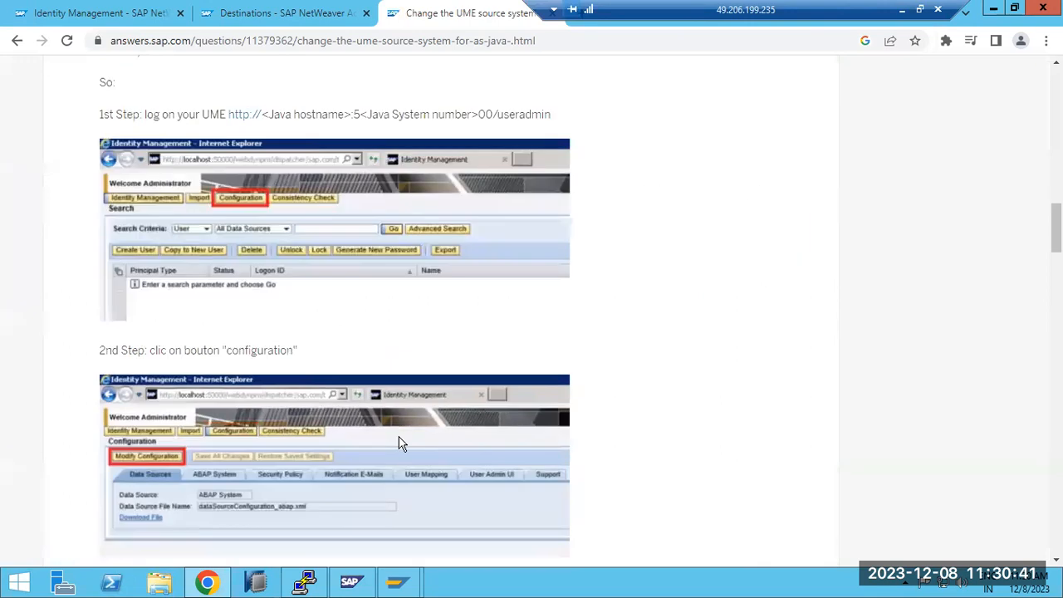
{"action": "scroll", "coordinate": [157, 471], "scroll_direction": "down", "scroll_amount": 4}
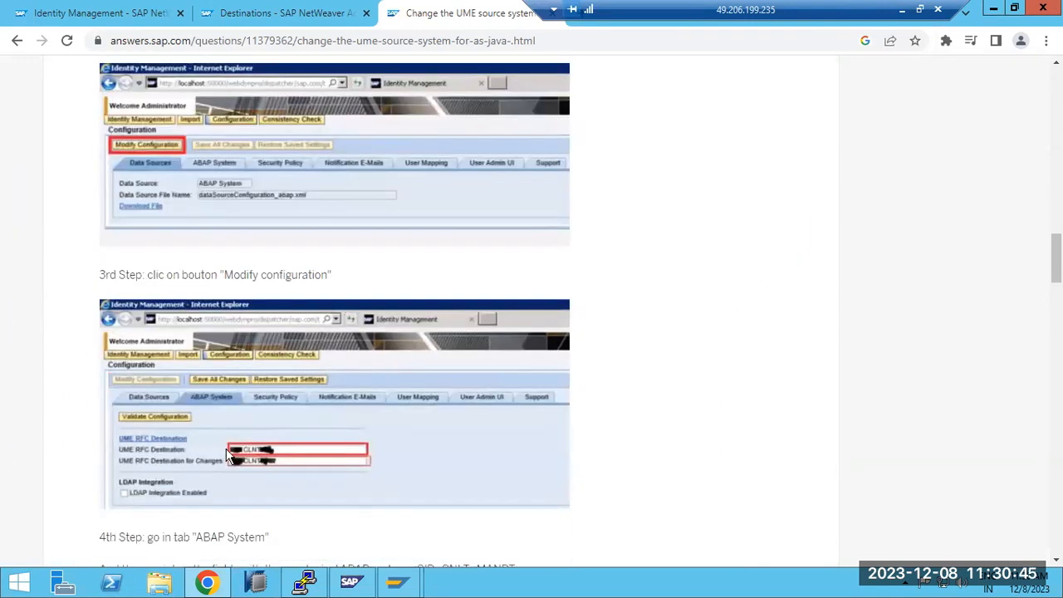
{"action": "scroll", "coordinate": [269, 455], "scroll_direction": "down", "scroll_amount": 2}
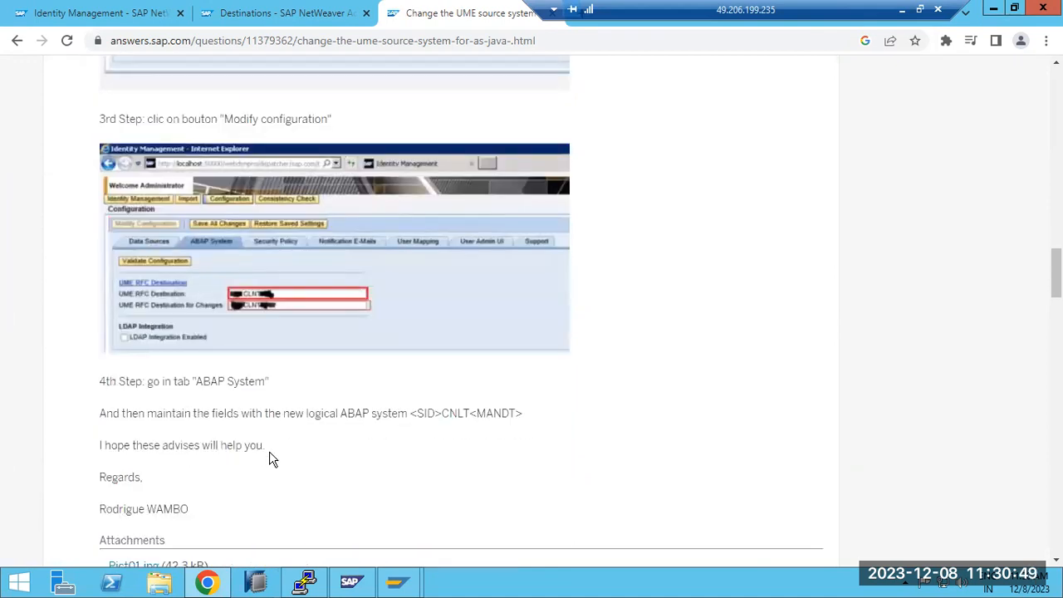
{"action": "scroll", "coordinate": [273, 458], "scroll_direction": "down", "scroll_amount": 2}
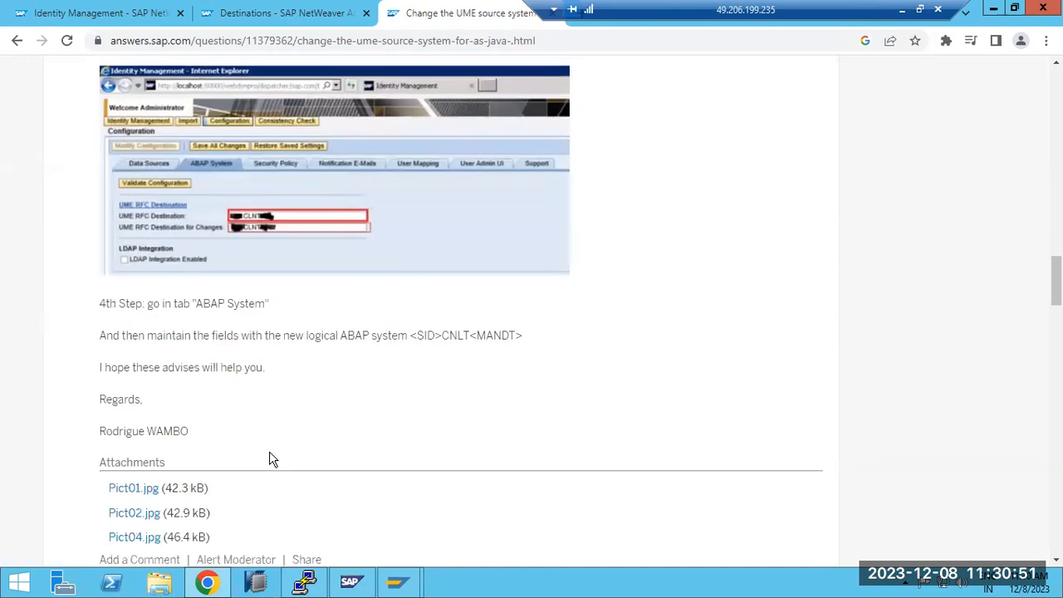
{"action": "scroll", "coordinate": [272, 459], "scroll_direction": "up", "scroll_amount": 2}
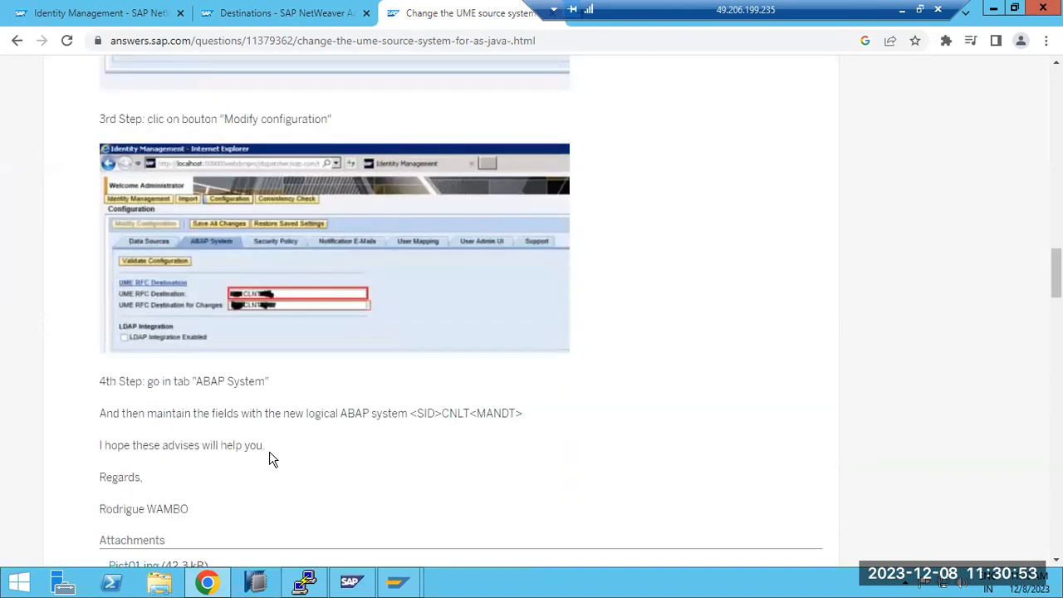
{"action": "scroll", "coordinate": [273, 459], "scroll_direction": "up", "scroll_amount": 1}
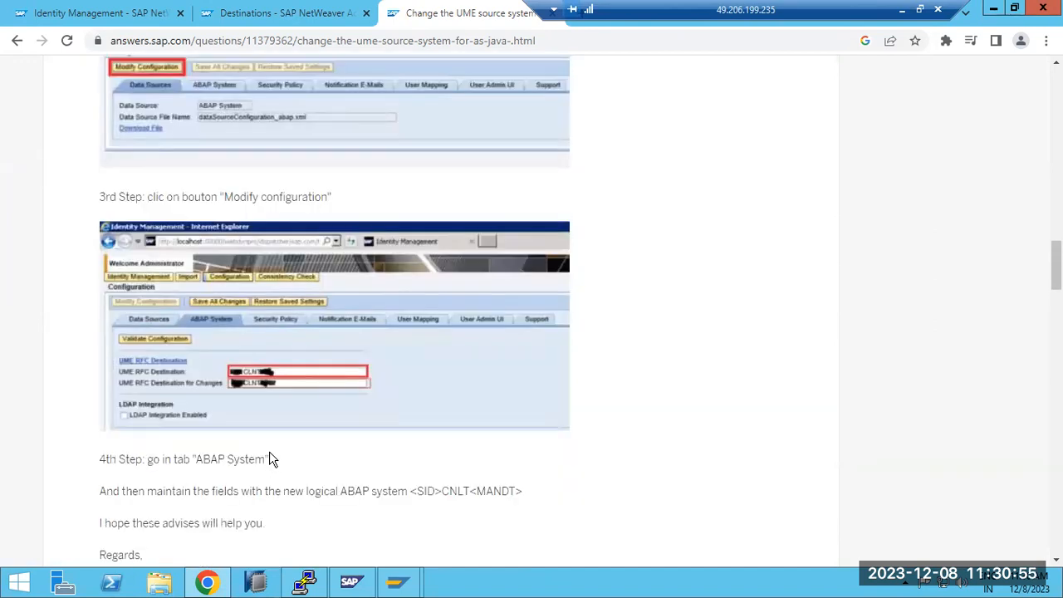
Step: Go through the remaining answers and open the linked document "Changing the AS ABAP Back-End System for the UME"
{"action": "scroll", "coordinate": [272, 459], "scroll_direction": "down", "scroll_amount": 9}
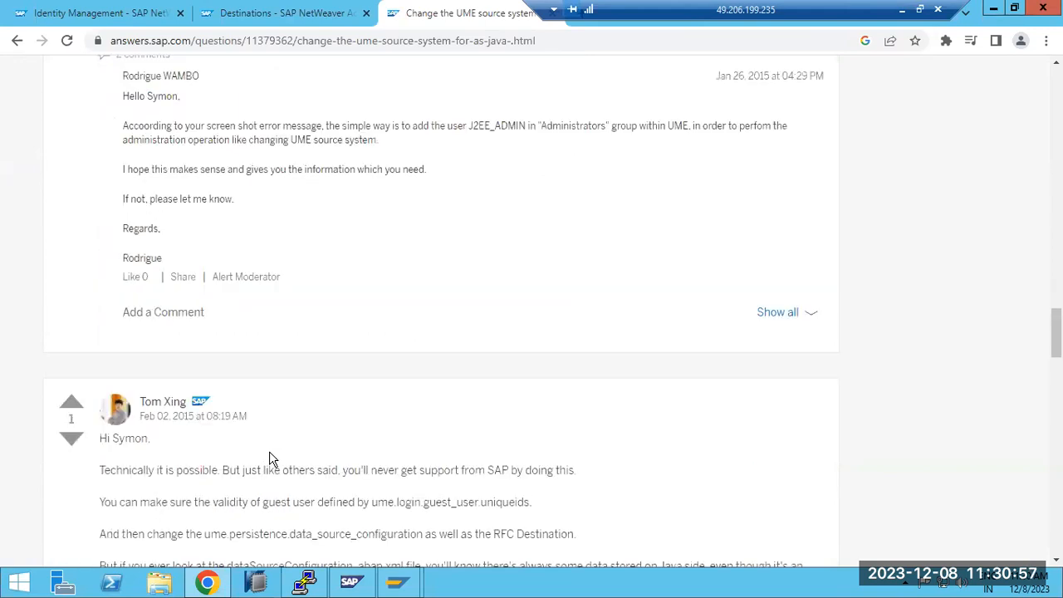
{"action": "scroll", "coordinate": [272, 459], "scroll_direction": "down", "scroll_amount": 2}
{"action": "scroll", "coordinate": [272, 459], "scroll_direction": "down", "scroll_amount": 3}
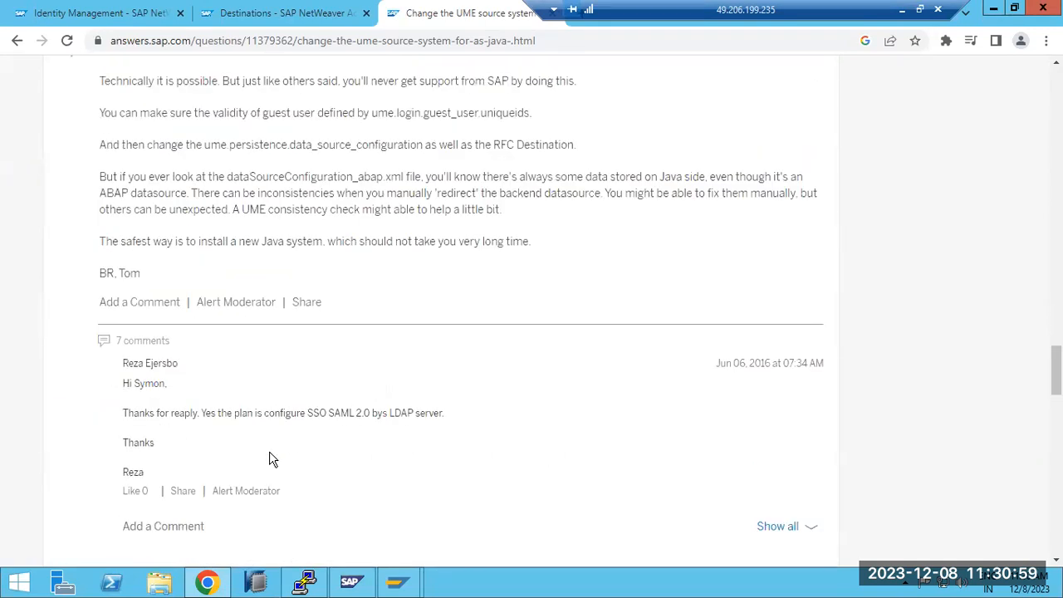
{"action": "scroll", "coordinate": [272, 459], "scroll_direction": "down", "scroll_amount": 5}
{"action": "scroll", "coordinate": [272, 459], "scroll_direction": "down", "scroll_amount": 2}
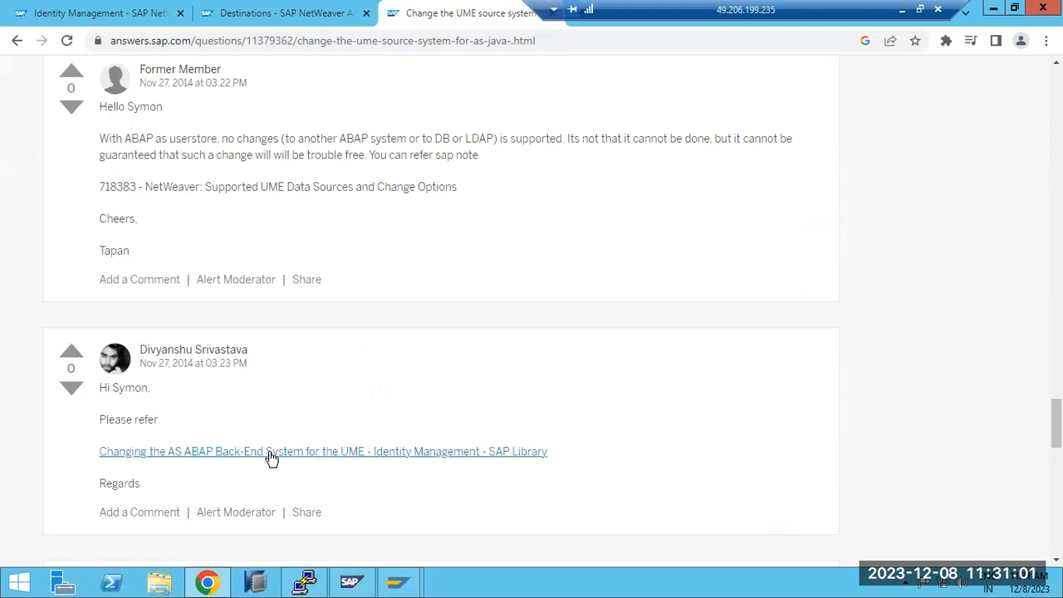
{"action": "left_click", "coordinate": [269, 453]}
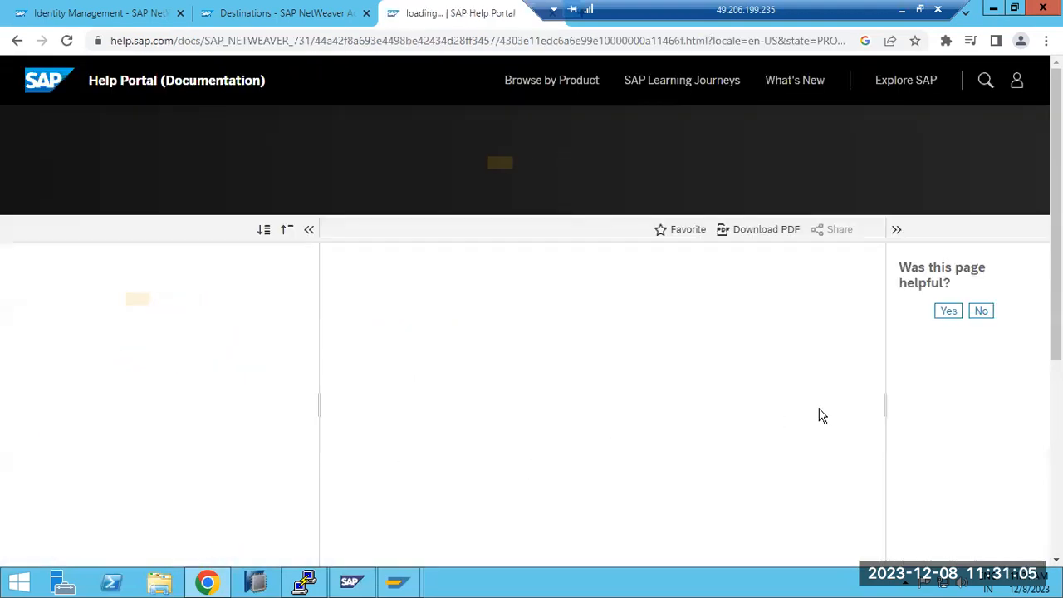
Step: Review the help article's caution, procedure and result sections, and copy the RFC destination name UMEBackendConnection from its text
{"action": "scroll", "coordinate": [802, 436], "scroll_direction": "down", "scroll_amount": 1}
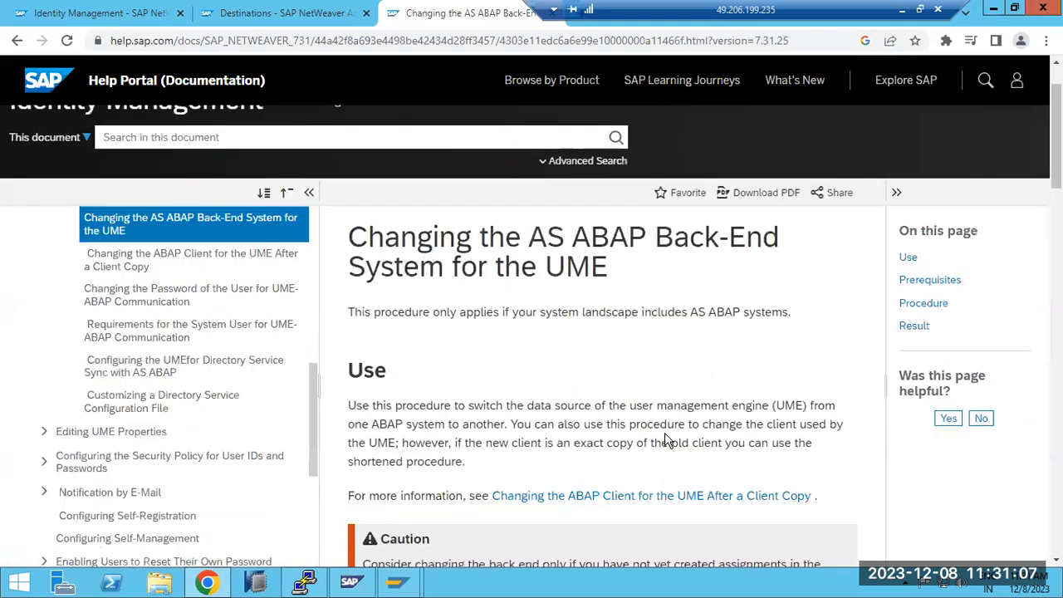
{"action": "left_click_drag", "start_coordinate": [529, 239], "coordinate": [629, 238]}
{"action": "left_click_drag", "start_coordinate": [477, 266], "coordinate": [591, 266]}
{"action": "scroll", "coordinate": [581, 343], "scroll_direction": "down", "scroll_amount": 7}
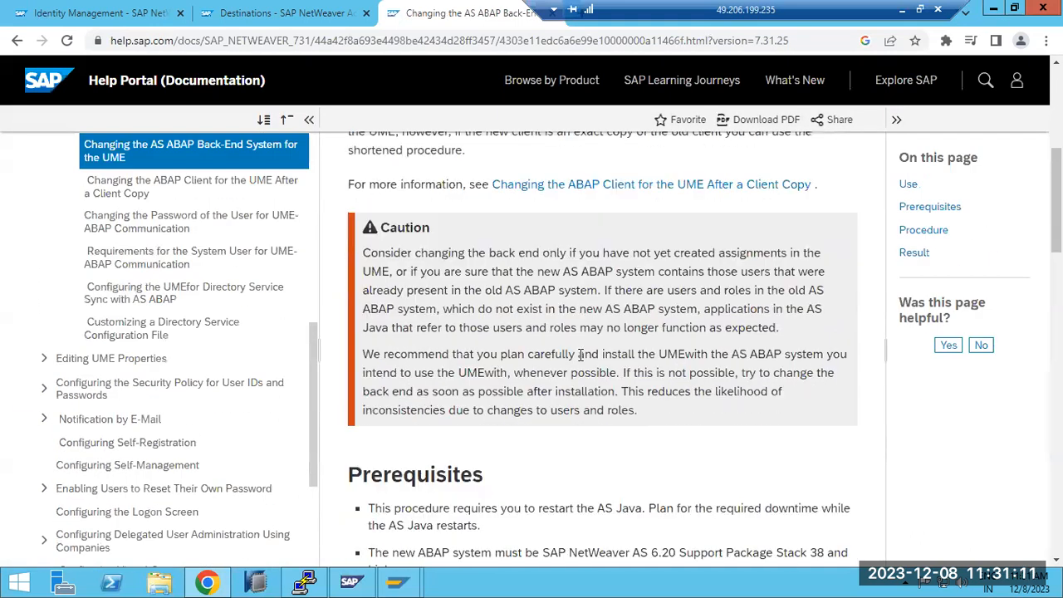
{"action": "scroll", "coordinate": [581, 353], "scroll_direction": "down", "scroll_amount": 3}
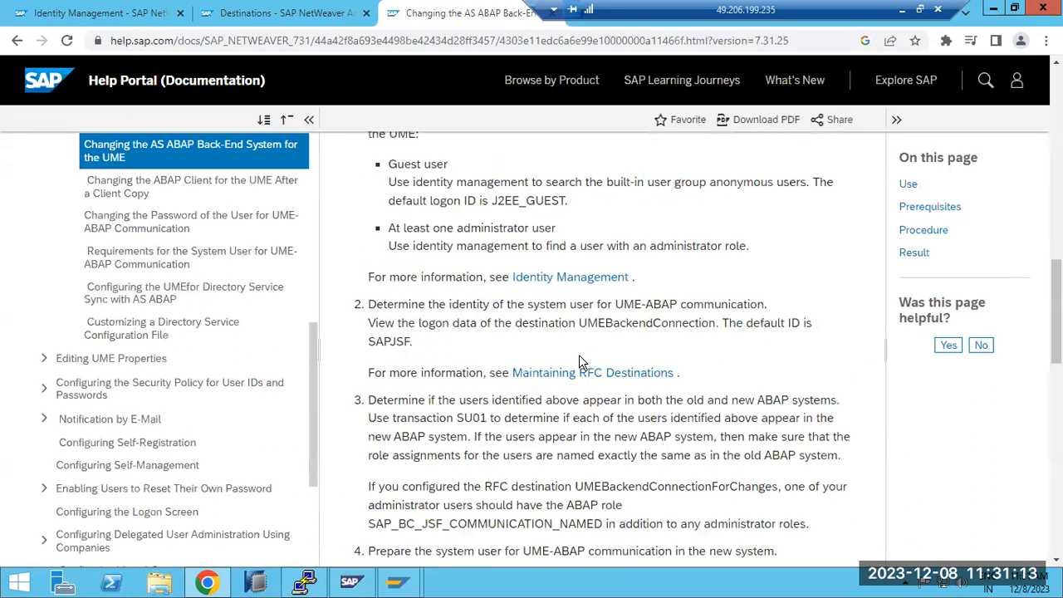
{"action": "scroll", "coordinate": [581, 357], "scroll_direction": "down", "scroll_amount": 1}
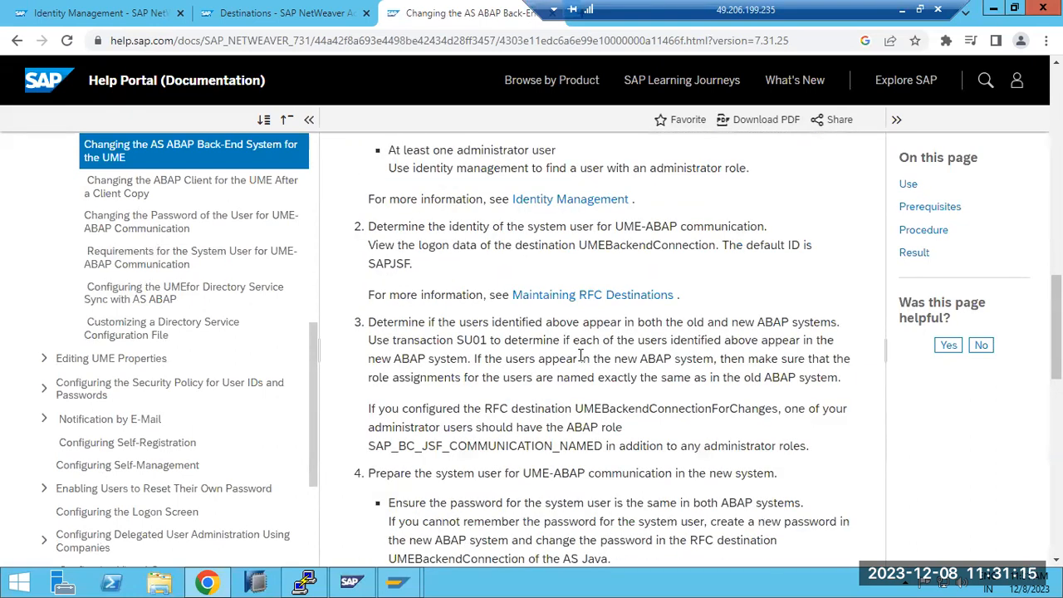
{"action": "left_click_drag", "start_coordinate": [573, 408], "coordinate": [708, 408]}
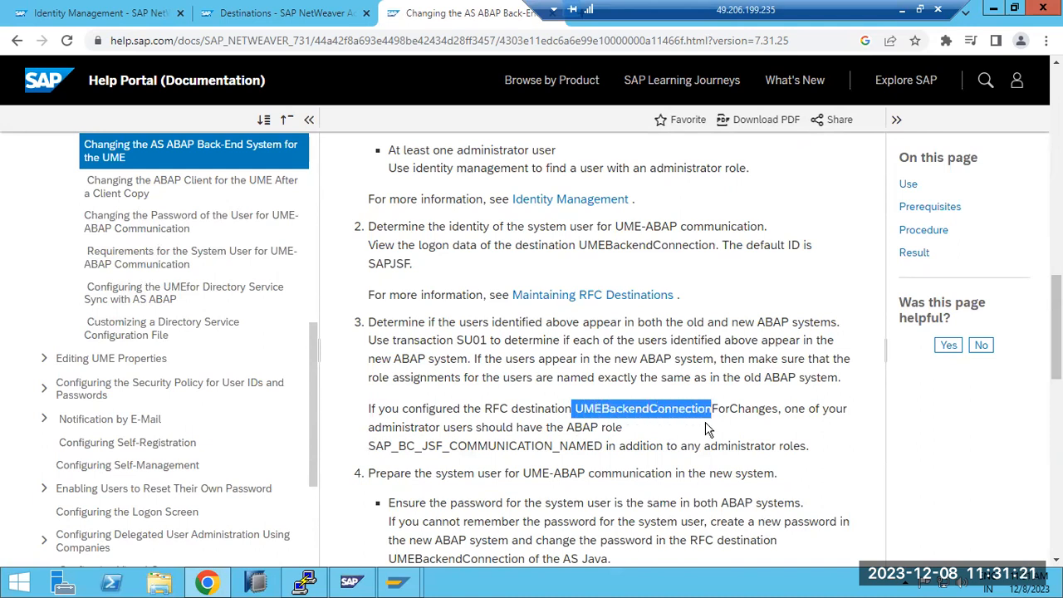
{"action": "scroll", "coordinate": [704, 429], "scroll_direction": "down", "scroll_amount": 5}
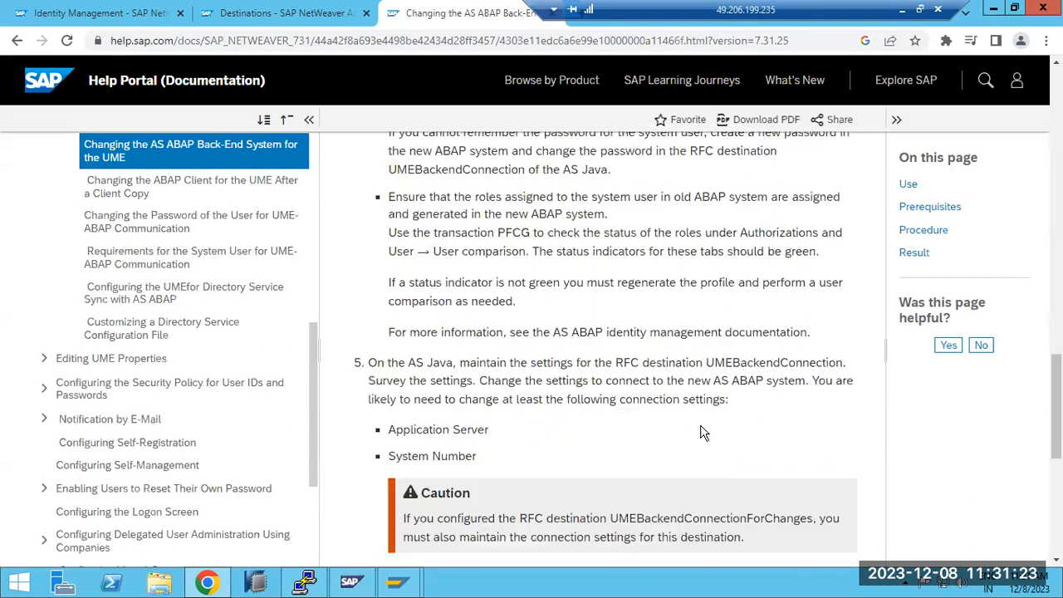
{"action": "scroll", "coordinate": [702, 432], "scroll_direction": "down", "scroll_amount": 5}
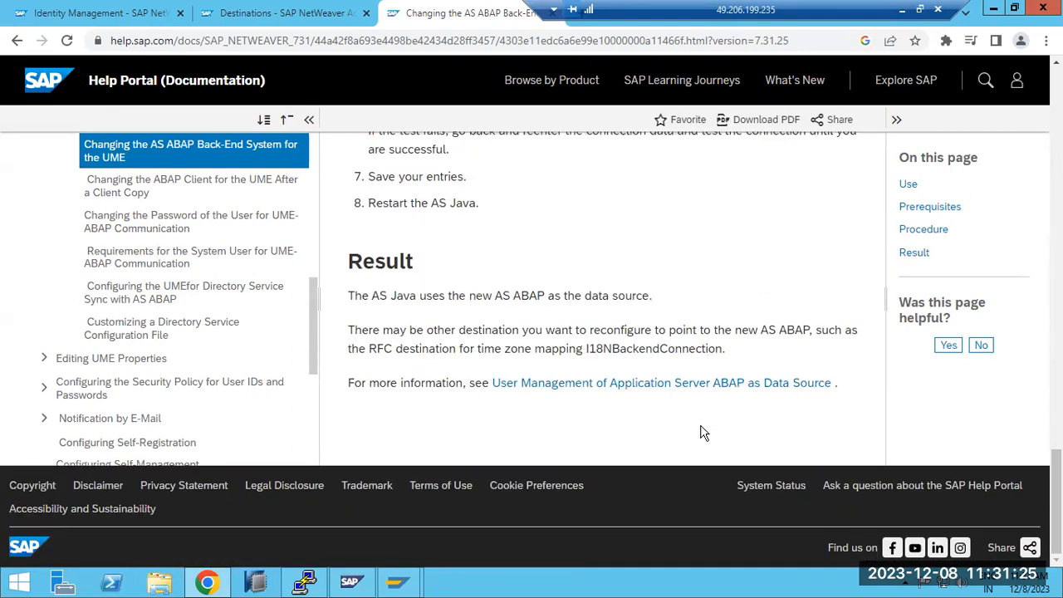
Step: In the Destination Wizard, name the new destination UMEBackendConnection, set its type to RFC, and proceed to the connection settings
{"action": "left_click", "coordinate": [237, 13]}
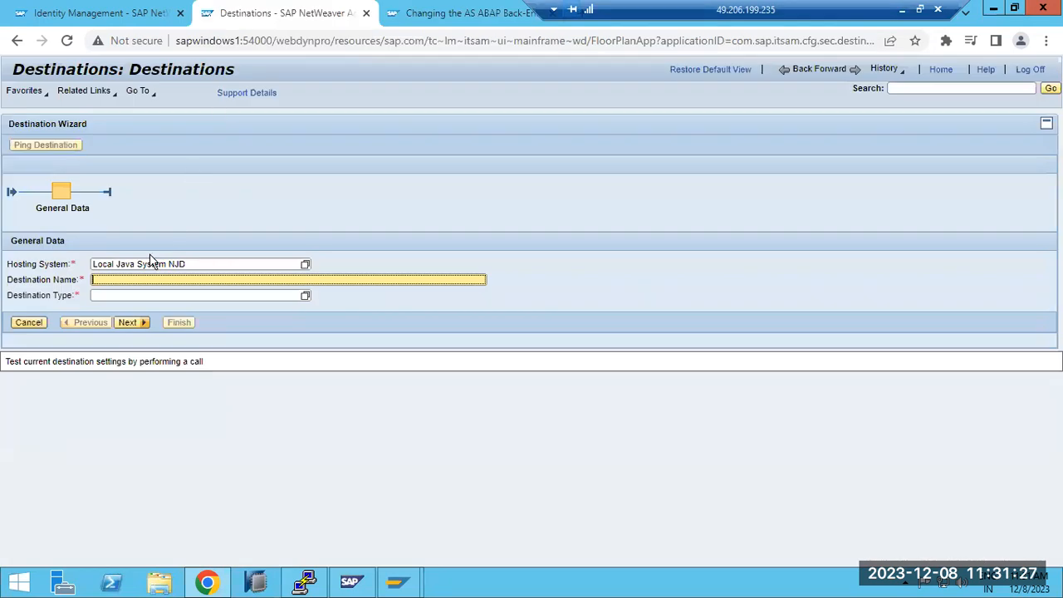
{"action": "type", "text": "UMEBackendConnection"}
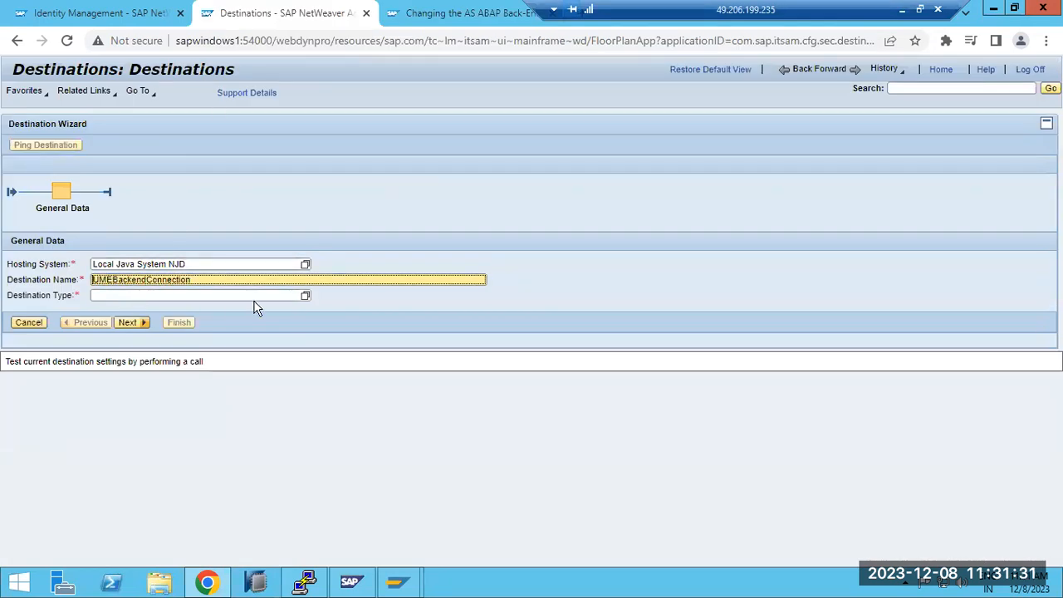
{"action": "left_click", "coordinate": [305, 296]}
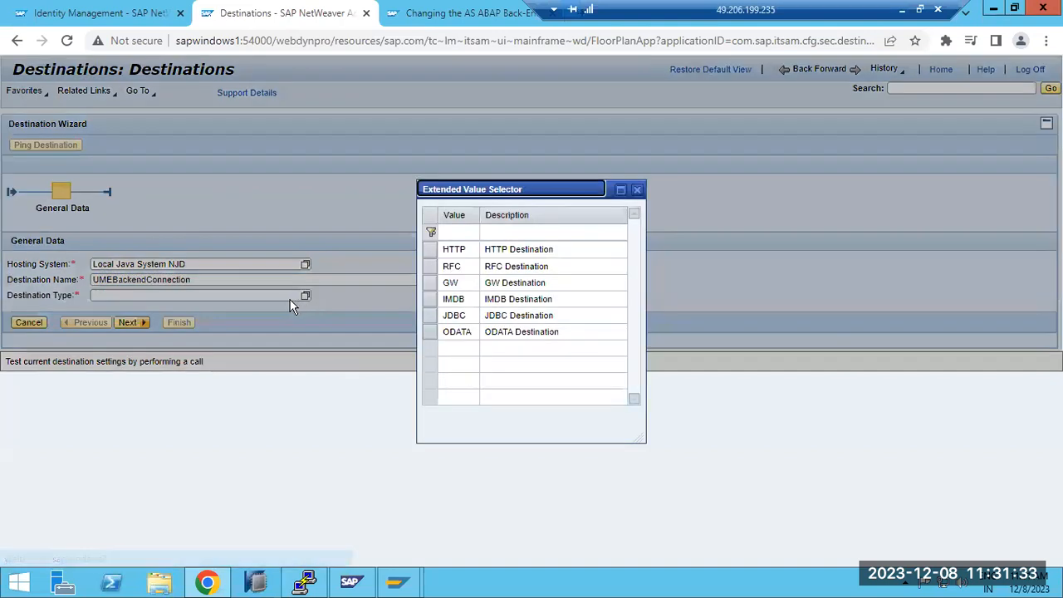
{"action": "left_click", "coordinate": [452, 266]}
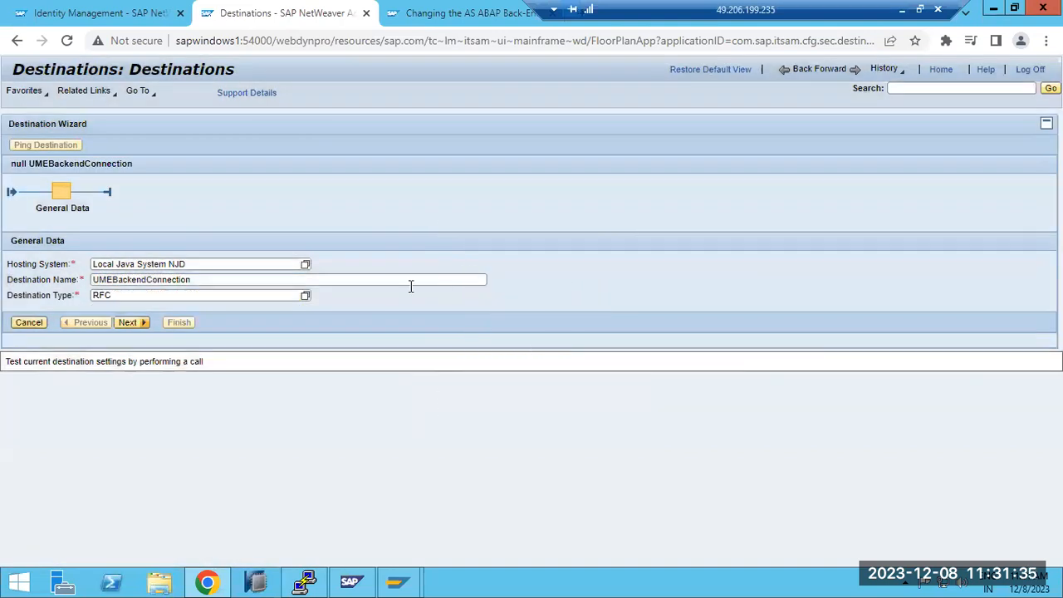
{"action": "left_click", "coordinate": [131, 323]}
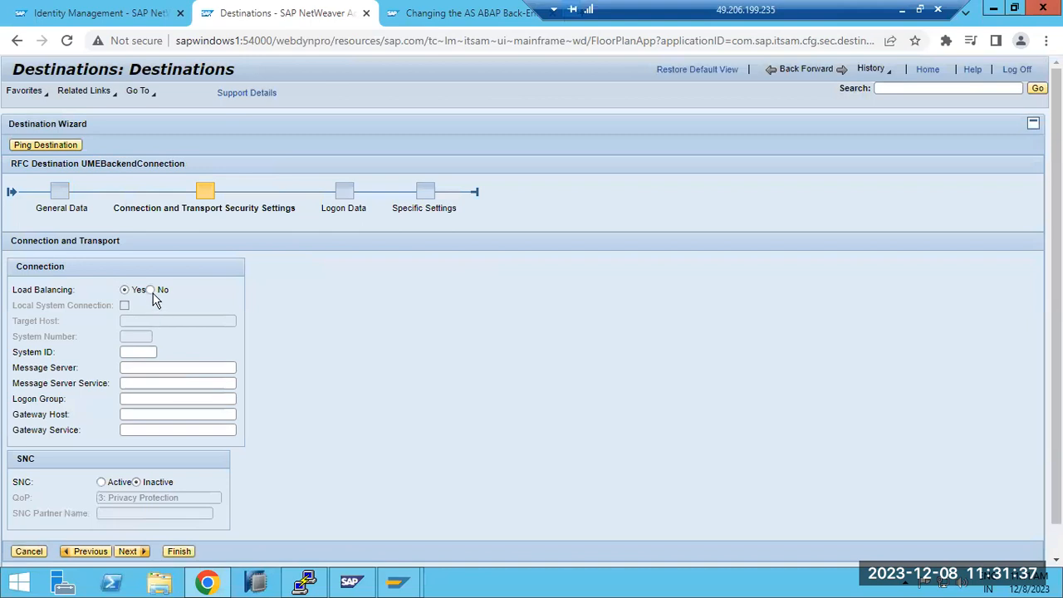
Step: Disable load balancing and set target host sapwindows1, system number 20 and system ID ECP, then proceed to the logon data
{"action": "left_click", "coordinate": [150, 290]}
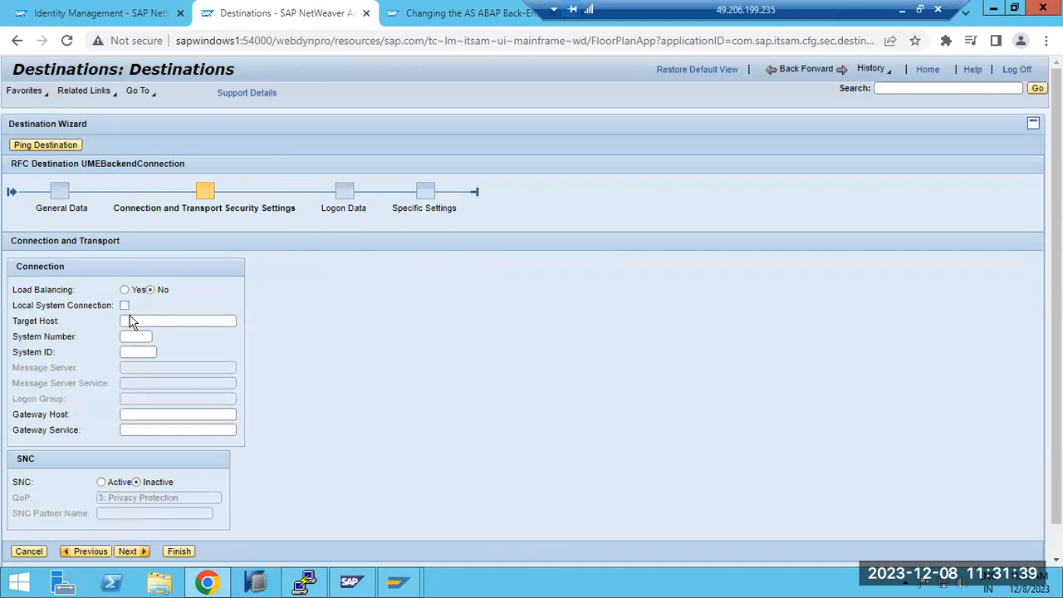
{"action": "left_click", "coordinate": [132, 318]}
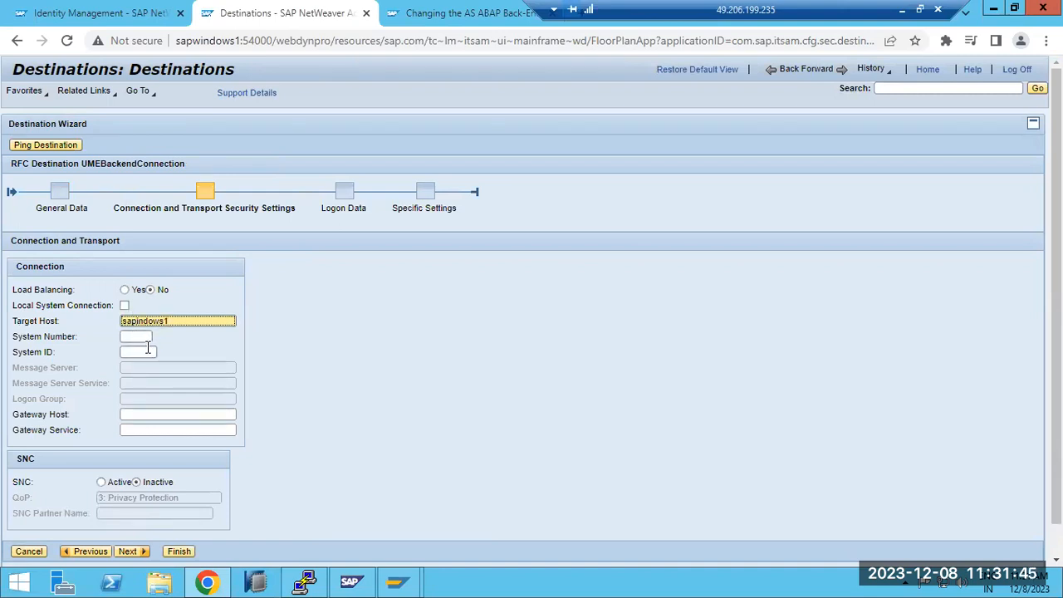
{"action": "left_click", "coordinate": [133, 337]}
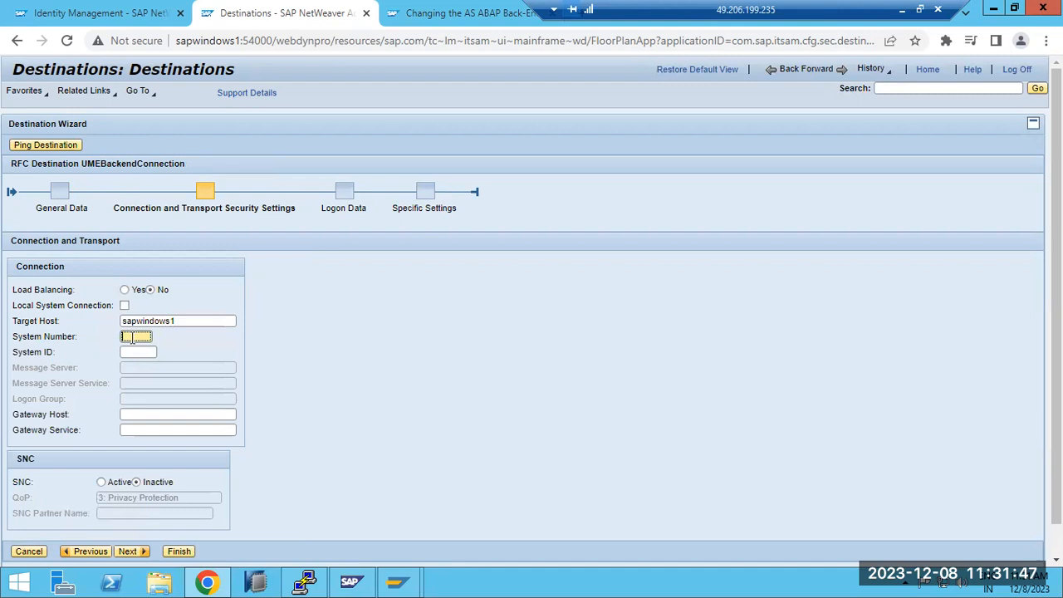
{"action": "left_click", "coordinate": [139, 352]}
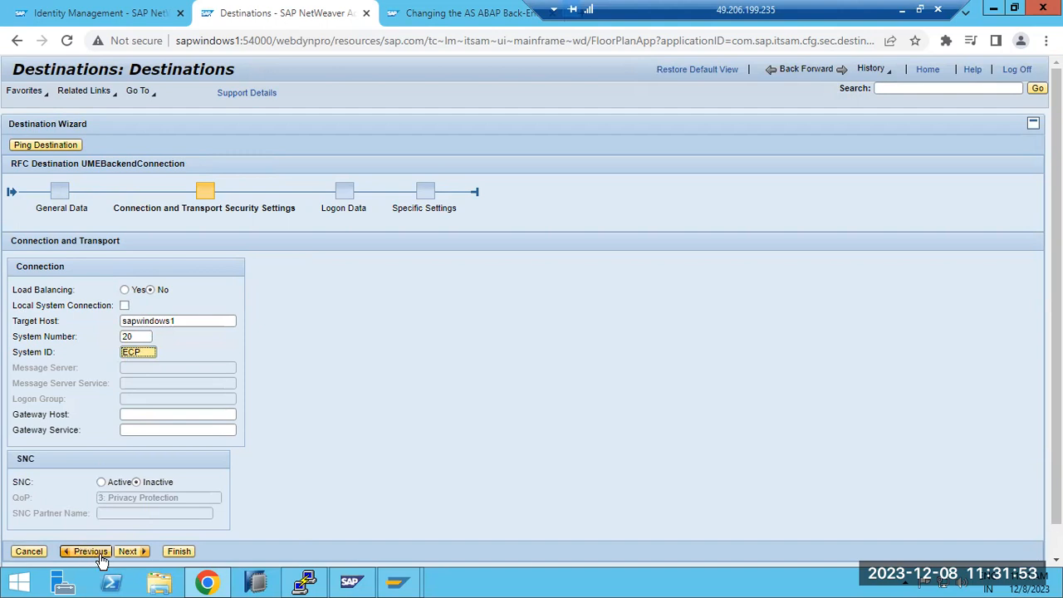
{"action": "left_click", "coordinate": [129, 552]}
Step: Enter the logon data with language en, client 100, user name basis and the account password, and finish creating the destination with default specific settings
{"action": "left_click", "coordinate": [93, 308]}
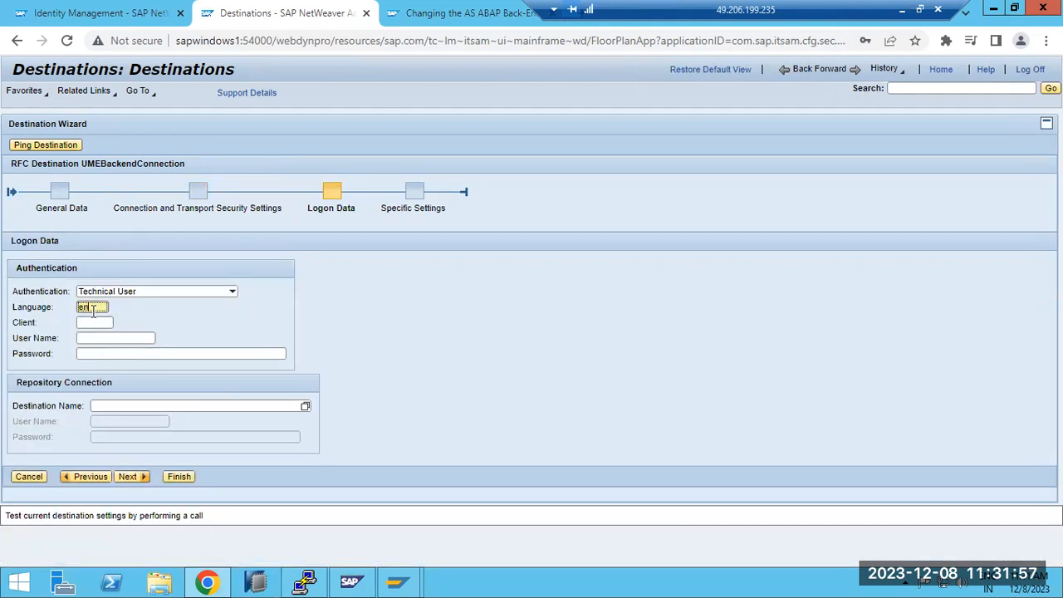
{"action": "key", "text": "Tab"}
{"action": "type", "text": "100"}
{"action": "key", "text": "Tab"}
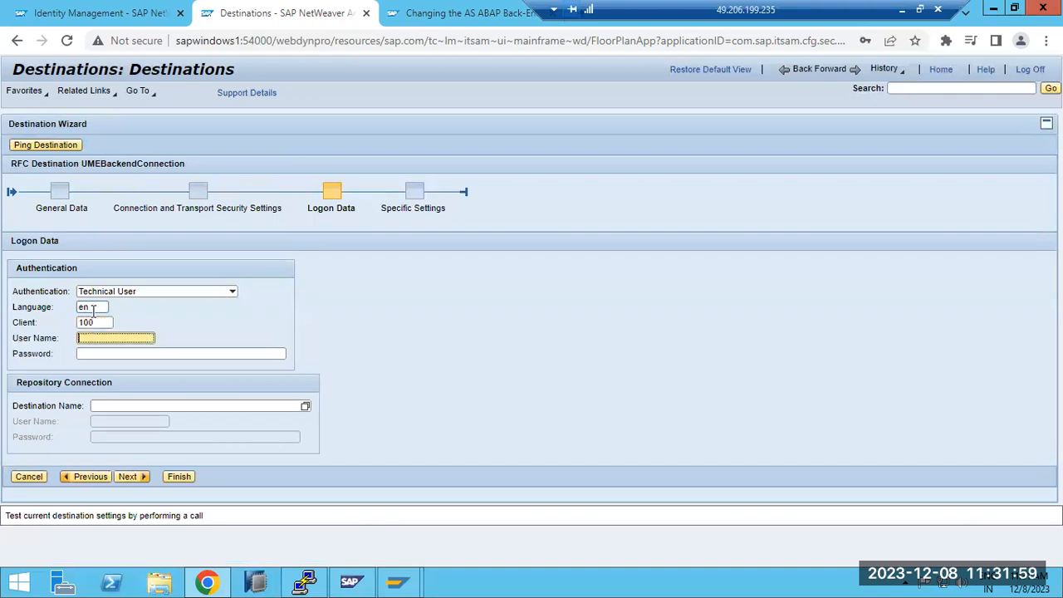
{"action": "type", "text": "basis"}
{"action": "key", "text": "Tab"}
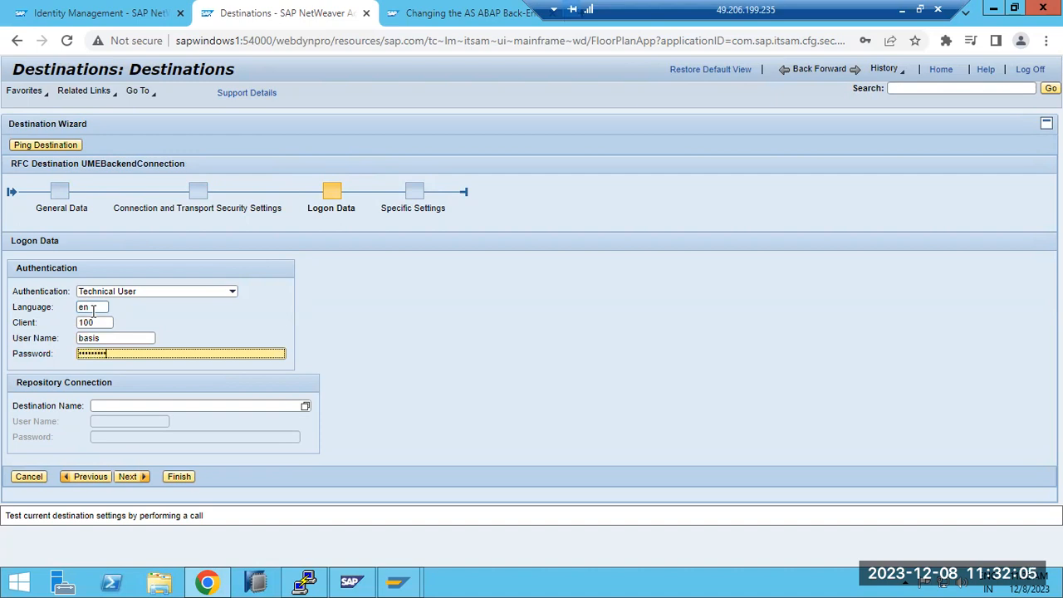
{"action": "left_click", "coordinate": [127, 475]}
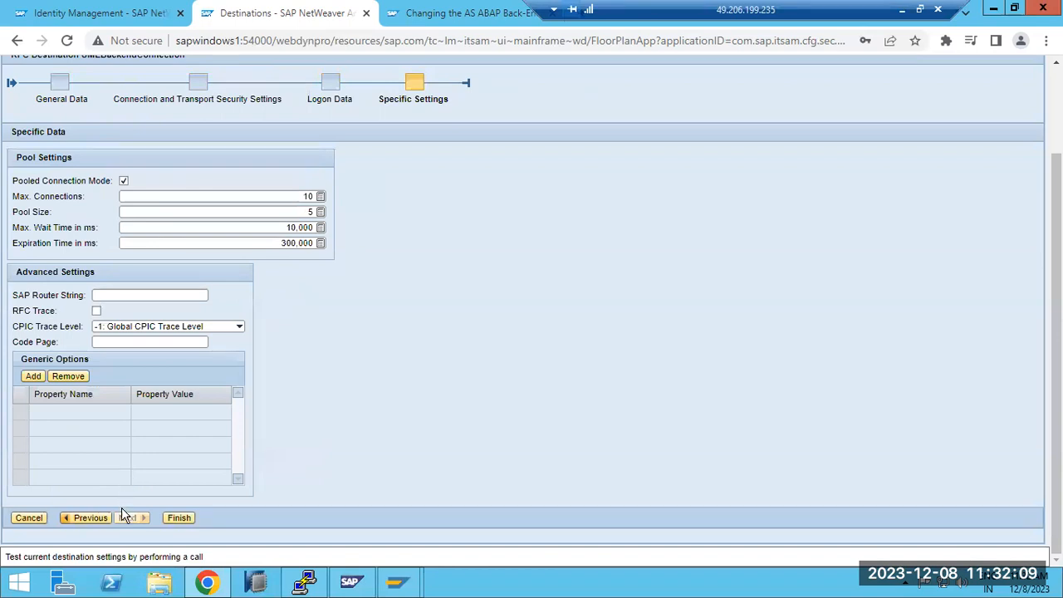
{"action": "left_click", "coordinate": [173, 516]}
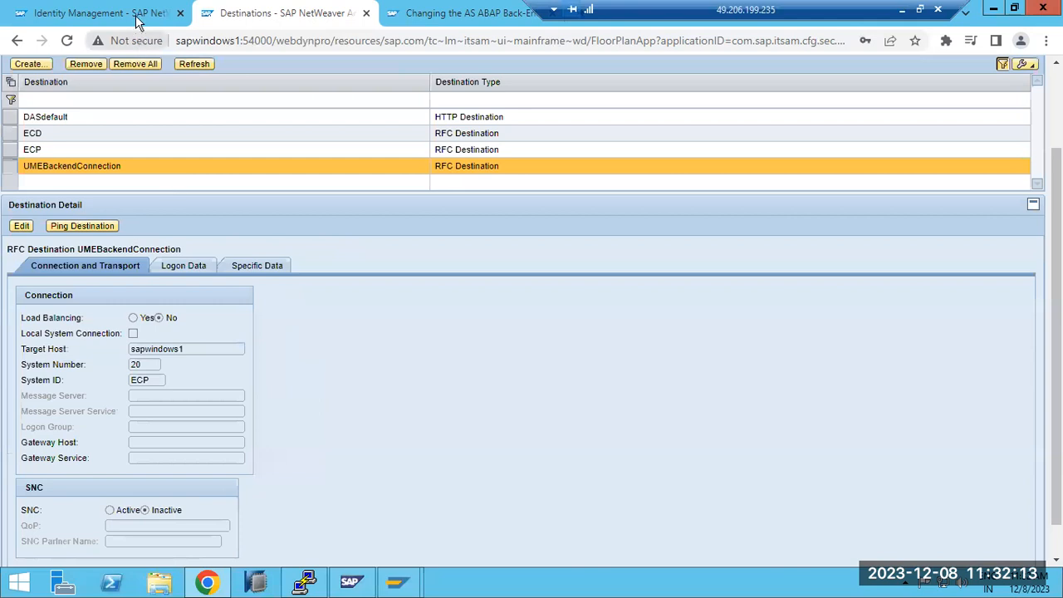
Step: In Identity Management's ABAP system settings, enter UMEBackendConnection as both the UME RFC destination and the UME RFC destination for changes
{"action": "left_click", "coordinate": [434, 14]}
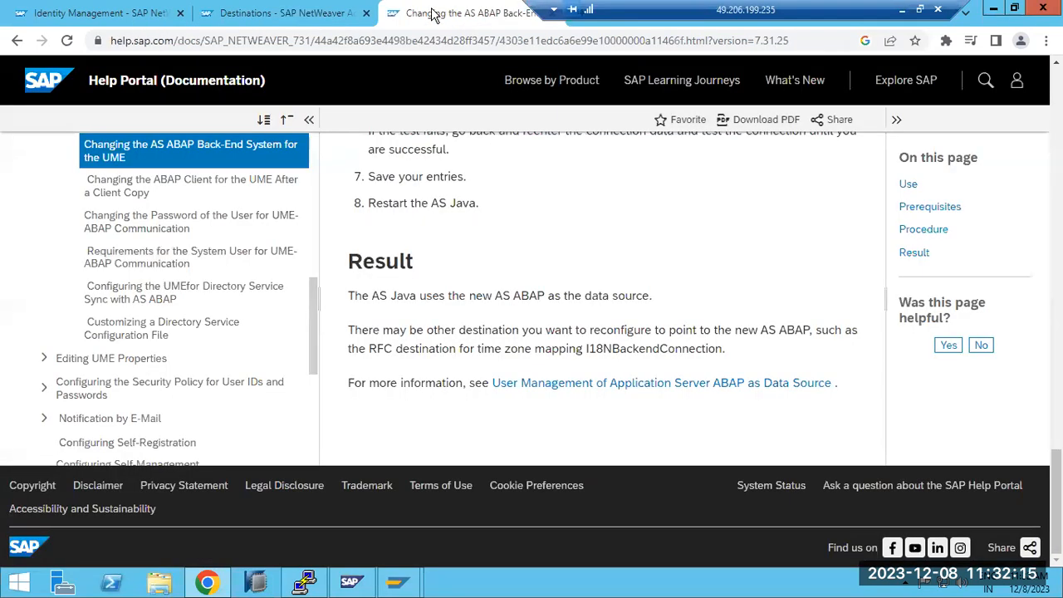
{"action": "left_click", "coordinate": [136, 13]}
{"action": "left_click", "coordinate": [189, 255]}
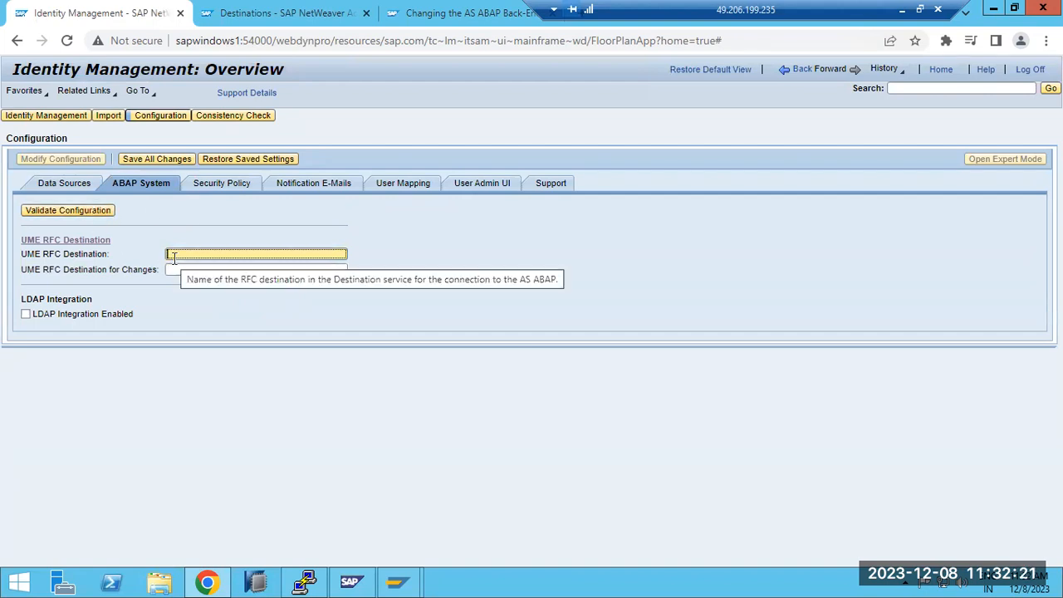
{"action": "type", "text": "UMEBackendConnection"}
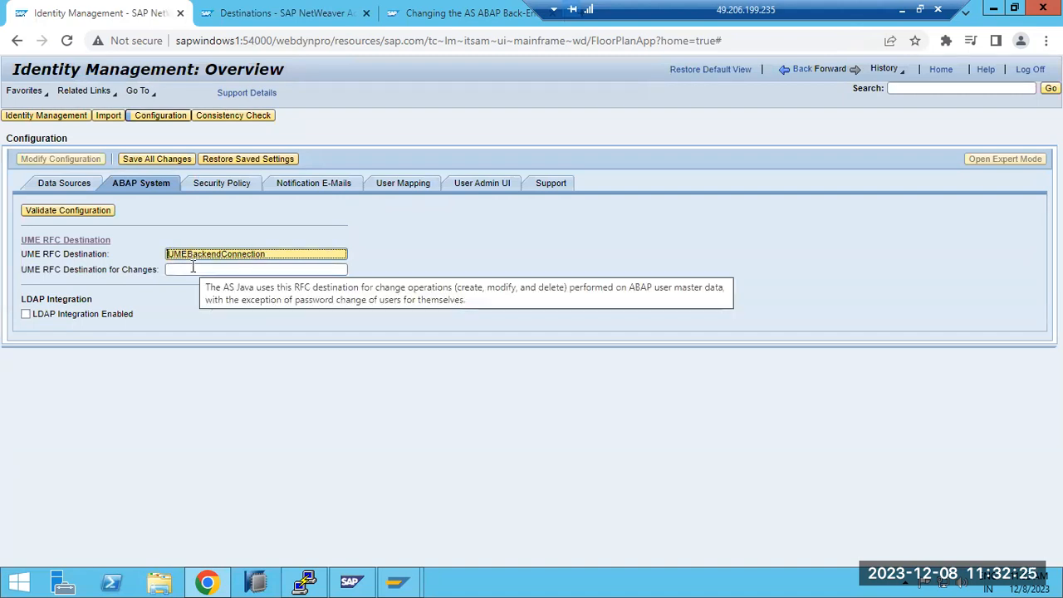
{"action": "left_click", "coordinate": [193, 269]}
{"action": "type", "text": "UMEBackendConnection"}
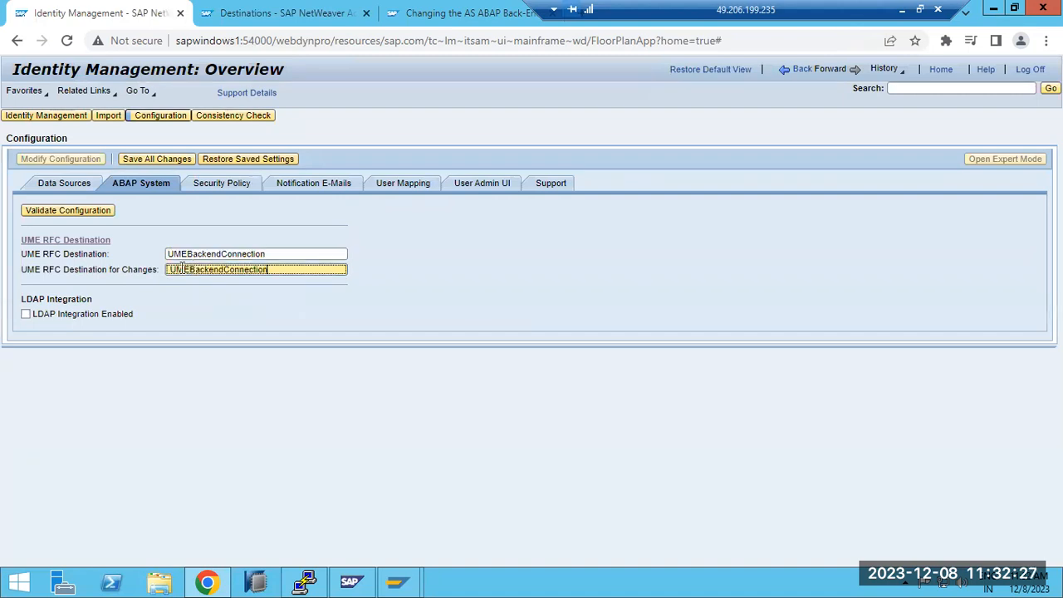
{"action": "left_click", "coordinate": [169, 268]}
Step: Look through the notification e-mail, user mapping and user admin UI settings, and save all configuration changes
{"action": "left_click", "coordinate": [216, 189]}
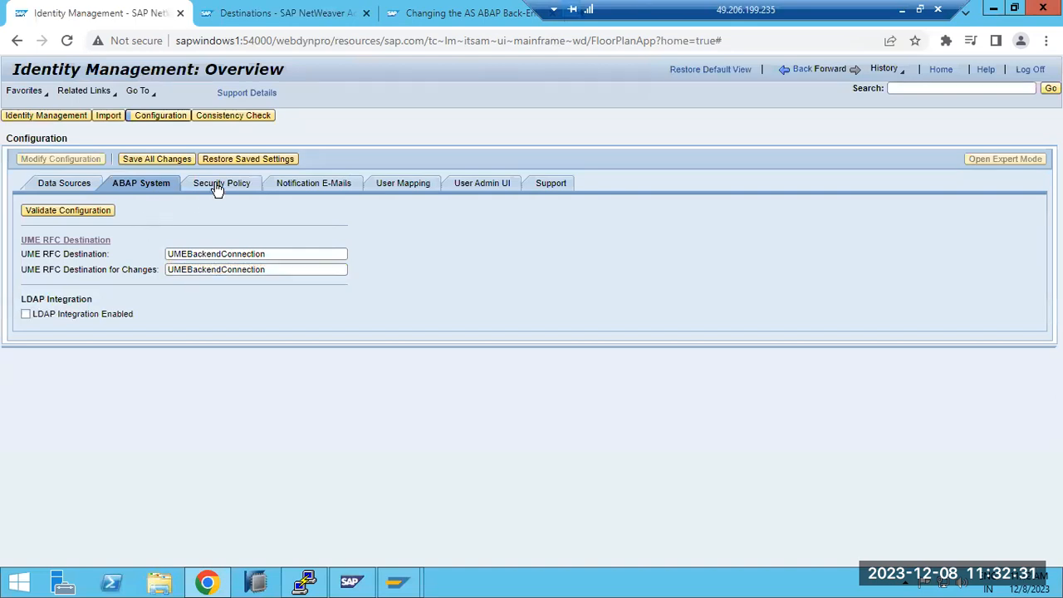
{"action": "left_click", "coordinate": [312, 186]}
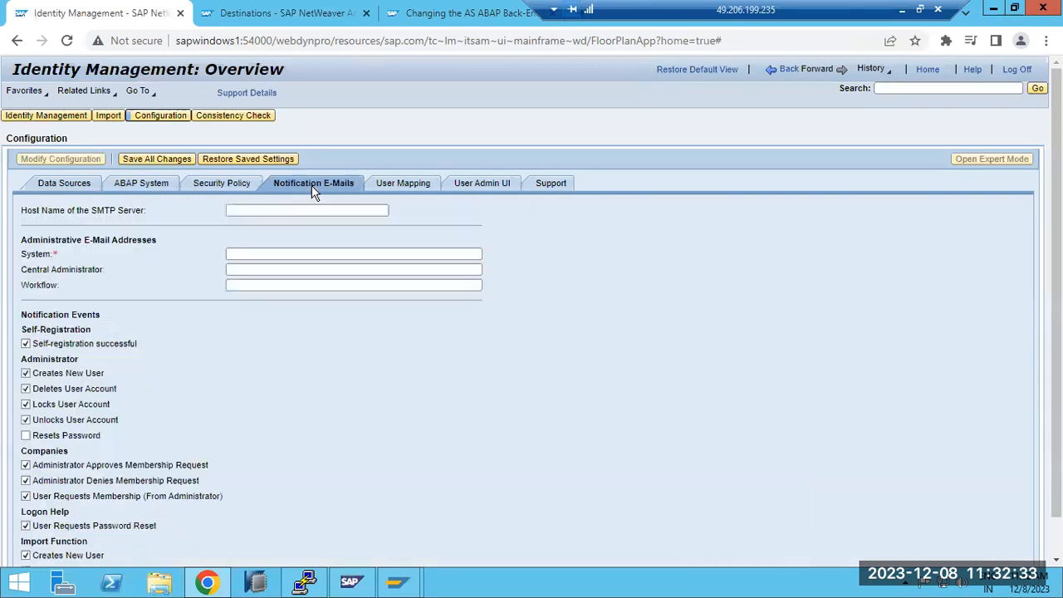
{"action": "left_click", "coordinate": [394, 184]}
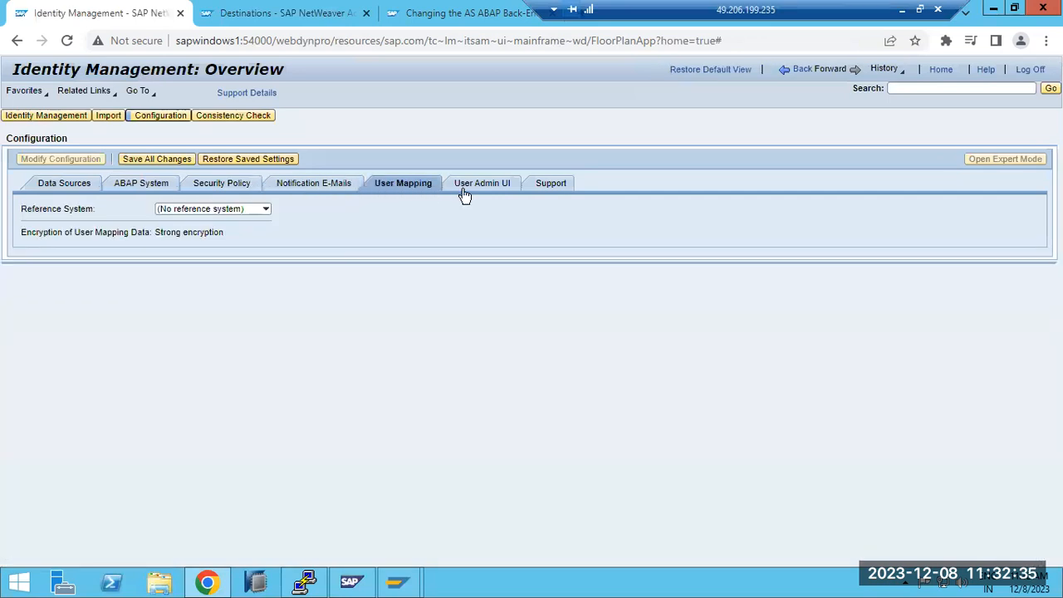
{"action": "left_click", "coordinate": [265, 211]}
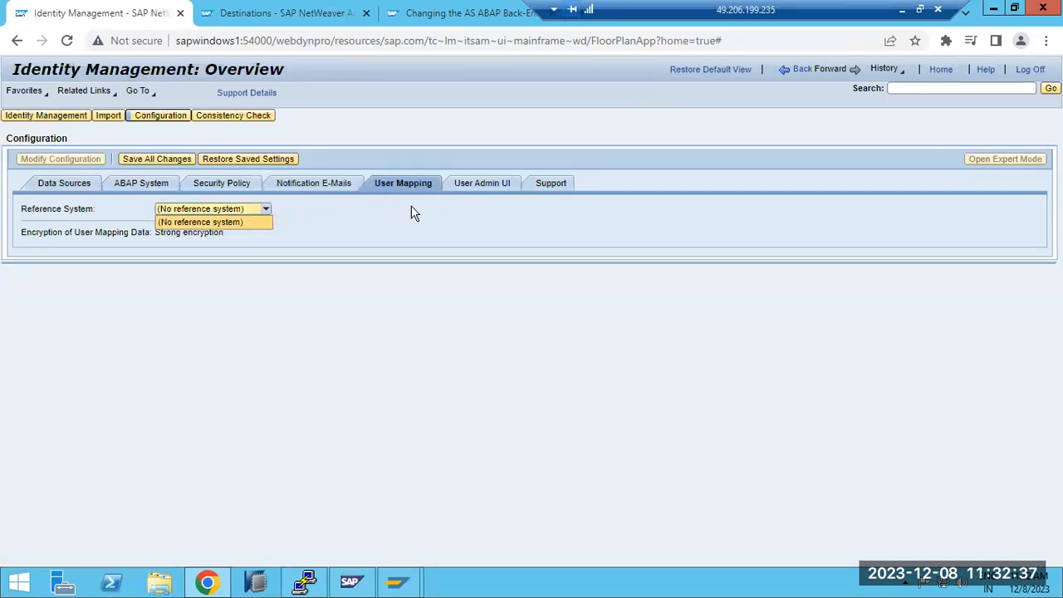
{"action": "left_click", "coordinate": [475, 191]}
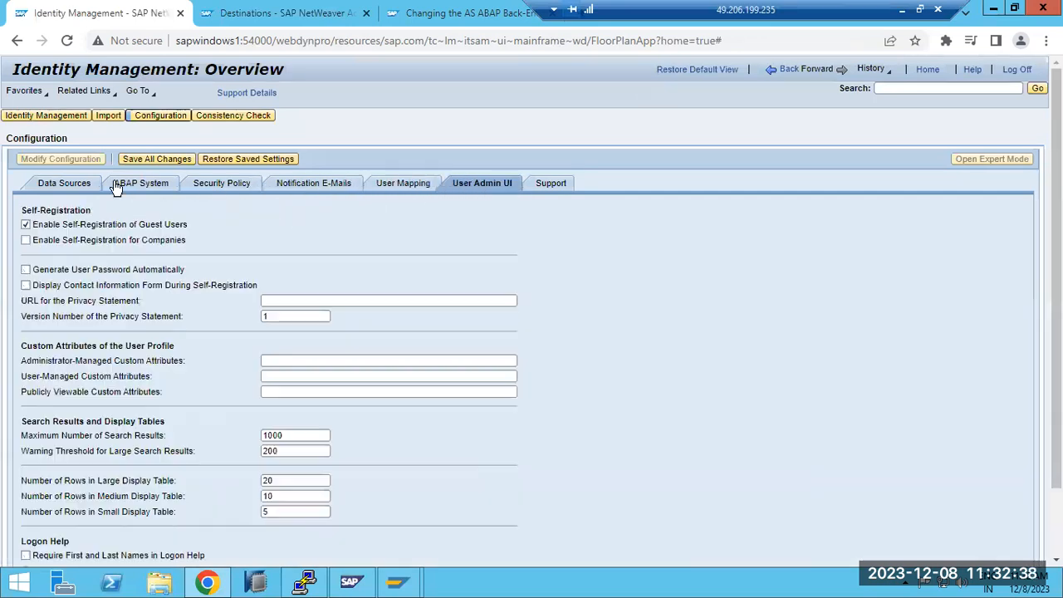
{"action": "left_click", "coordinate": [152, 160]}
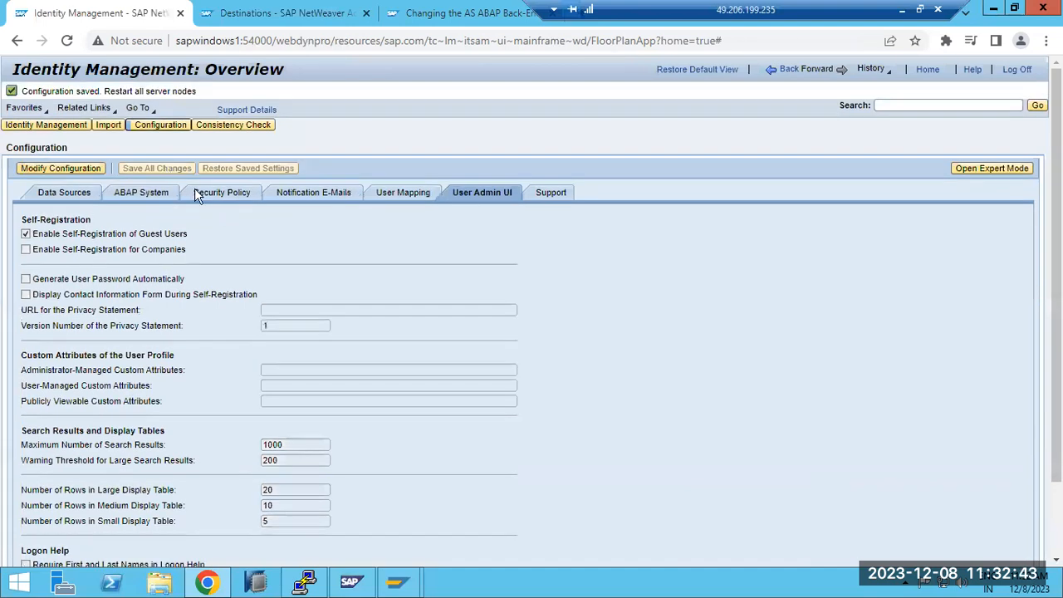
Step: Review the saved UME RFC destination entries and test the UMEBackendConnection destination with a ping
{"action": "left_click", "coordinate": [141, 192]}
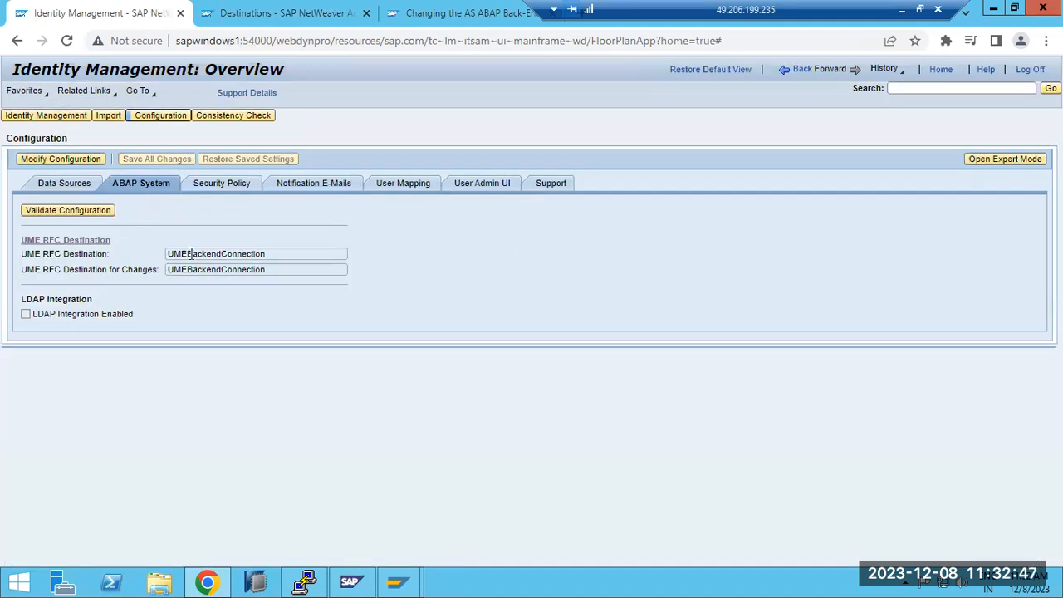
{"action": "left_click", "coordinate": [196, 253]}
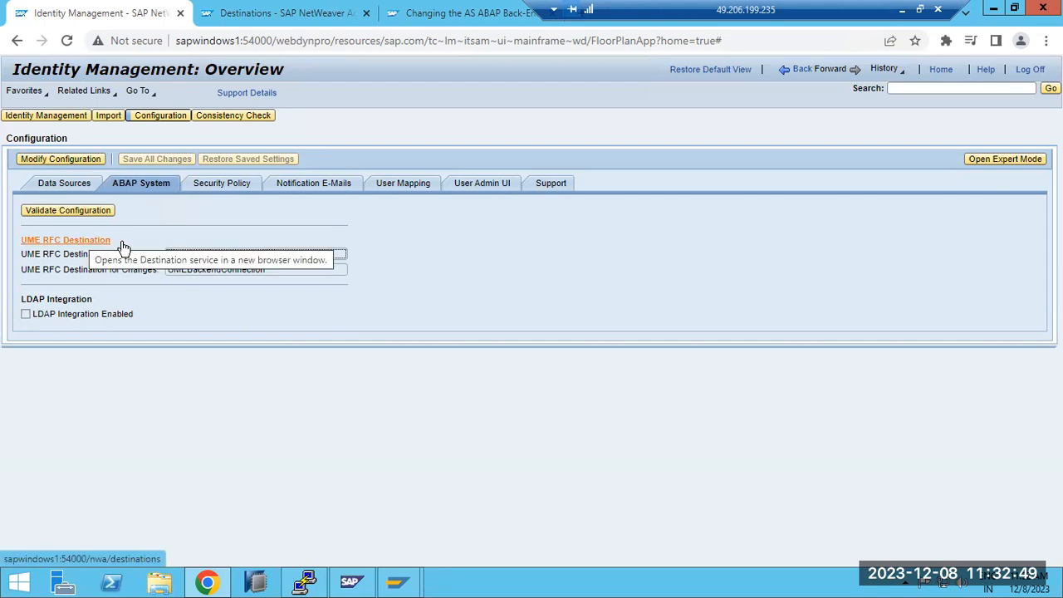
{"action": "left_click", "coordinate": [64, 241]}
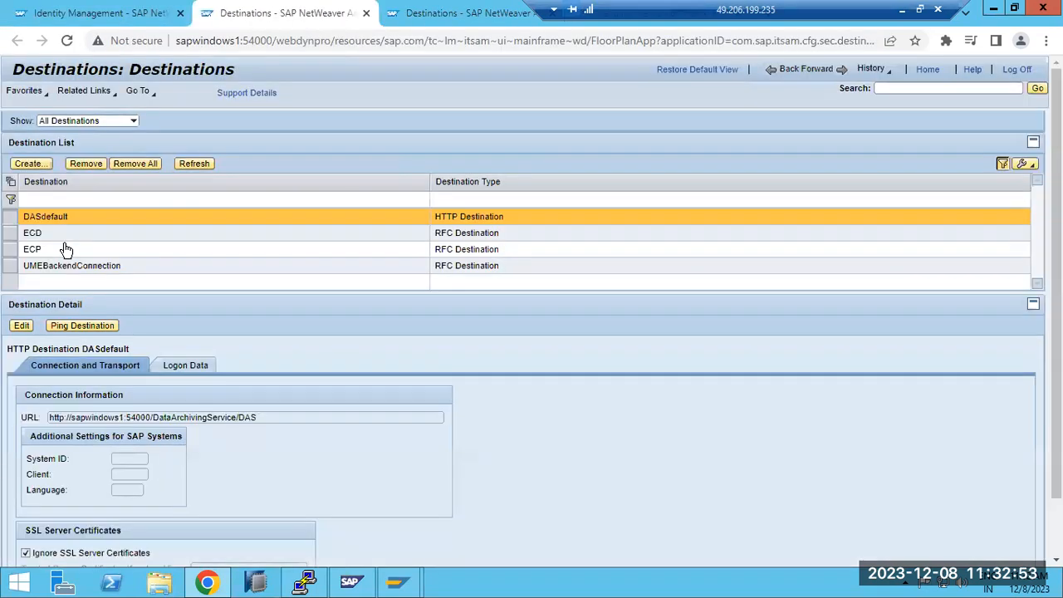
{"action": "left_click", "coordinate": [67, 266]}
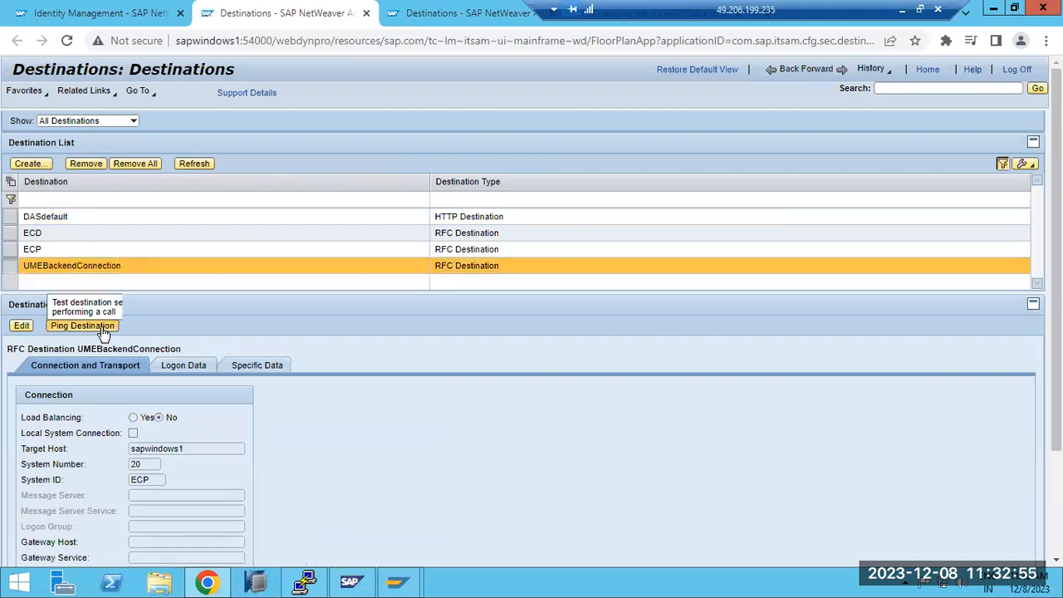
{"action": "left_click", "coordinate": [101, 329]}
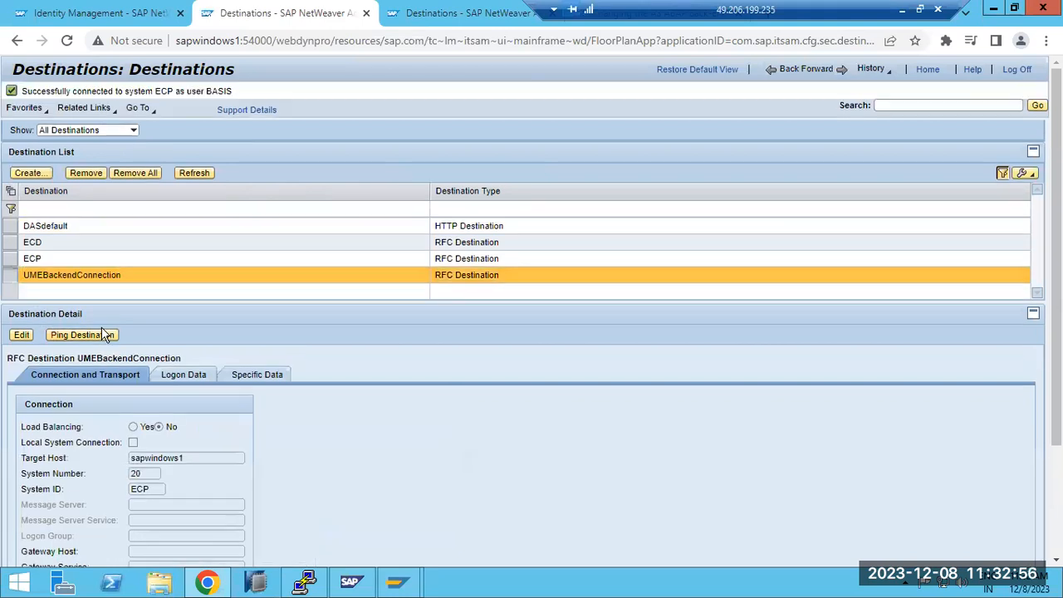
Step: Check the configured data source in Identity Management and return to the administrator home page
{"action": "left_click", "coordinate": [124, 14]}
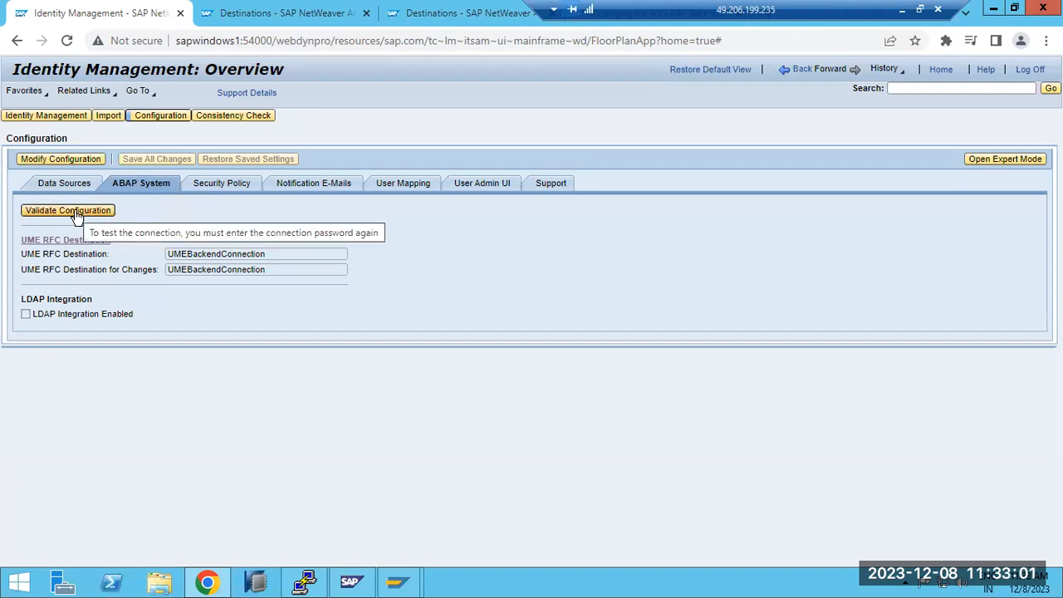
{"action": "left_click", "coordinate": [67, 185]}
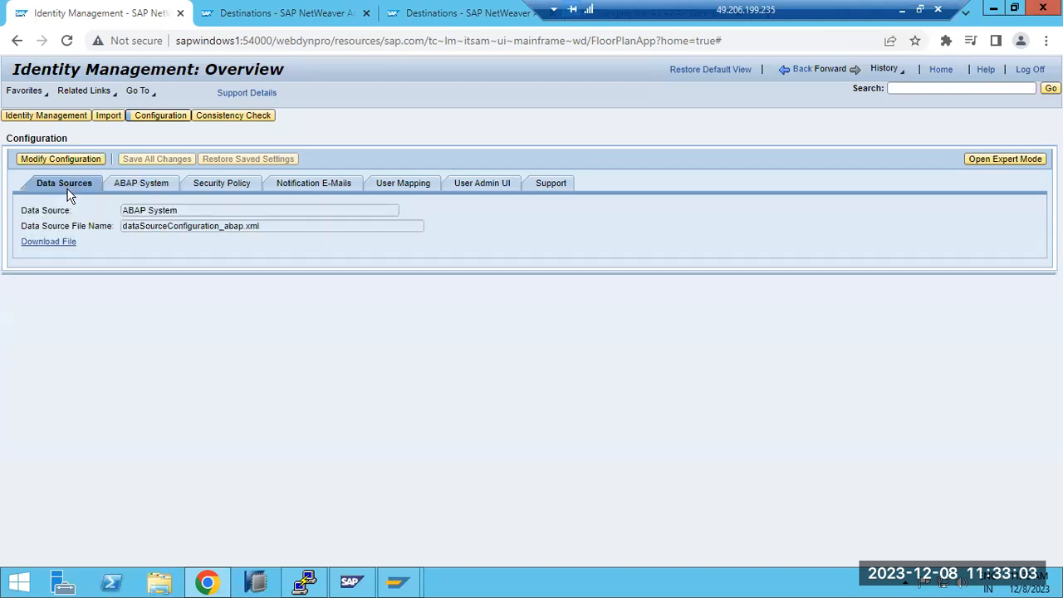
{"action": "left_click", "coordinate": [940, 70]}
Step: Switch to the ECP session in SAP GUI, leave the ICM Monitor and open user maintenance with transaction SU01
{"action": "mouse_move", "coordinate": [398, 577]}
{"action": "left_click", "coordinate": [434, 536]}
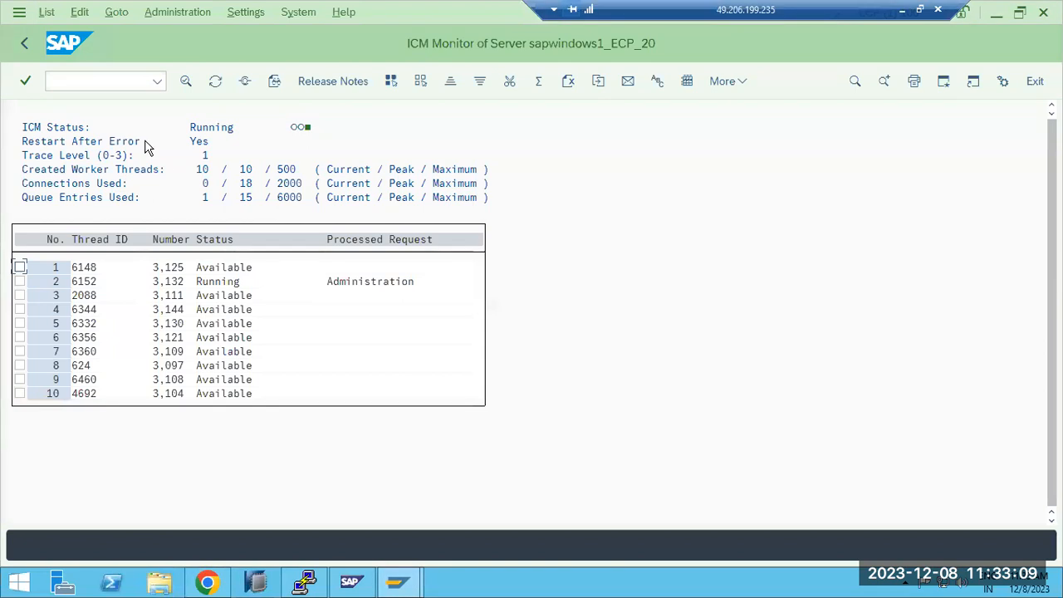
{"action": "left_click", "coordinate": [24, 43]}
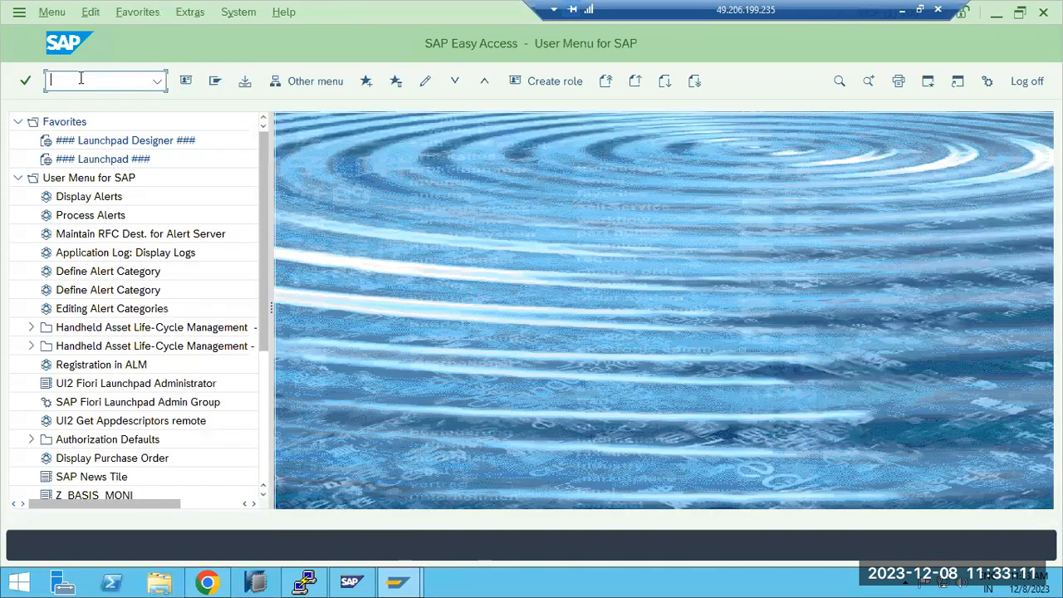
{"action": "left_click", "coordinate": [82, 79]}
{"action": "type", "text": "su01"}
{"action": "key", "text": "Return"}
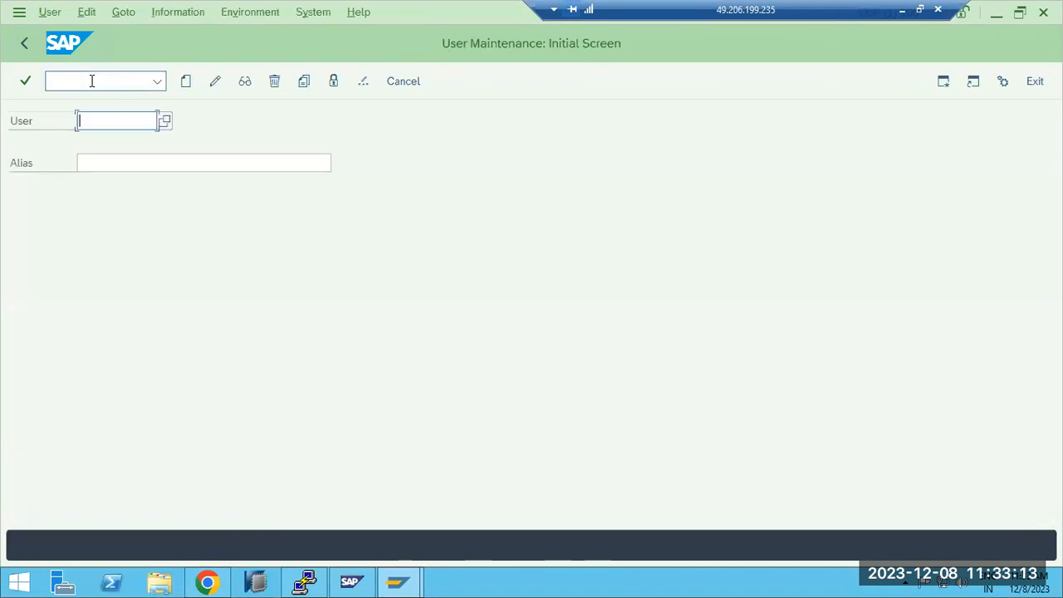
Step: Open the user search help, list the users by roles, and look at the search by profiles and by user groups
{"action": "left_click", "coordinate": [165, 122]}
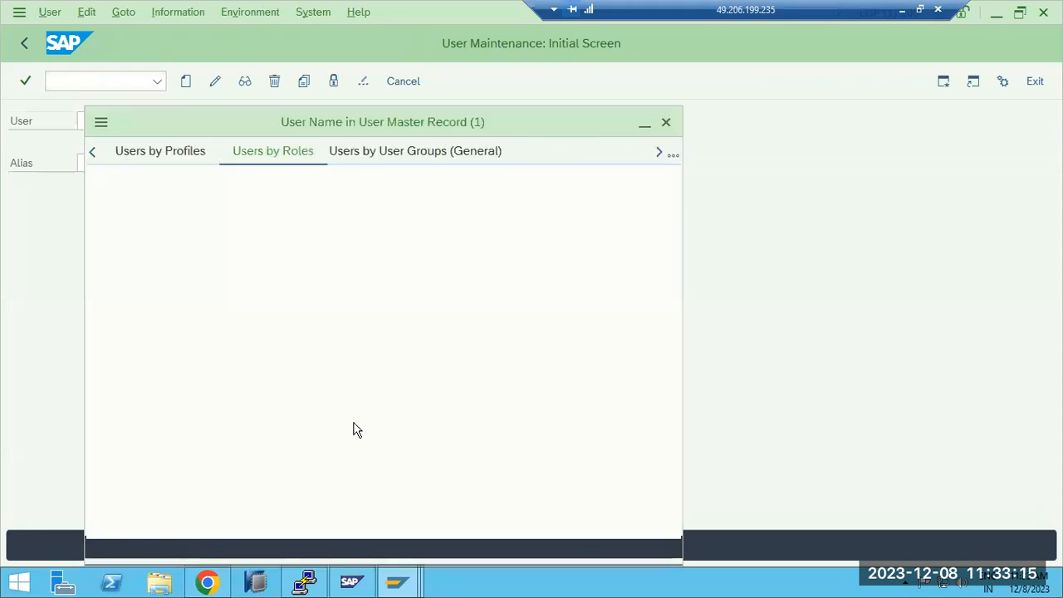
{"action": "left_click", "coordinate": [454, 550]}
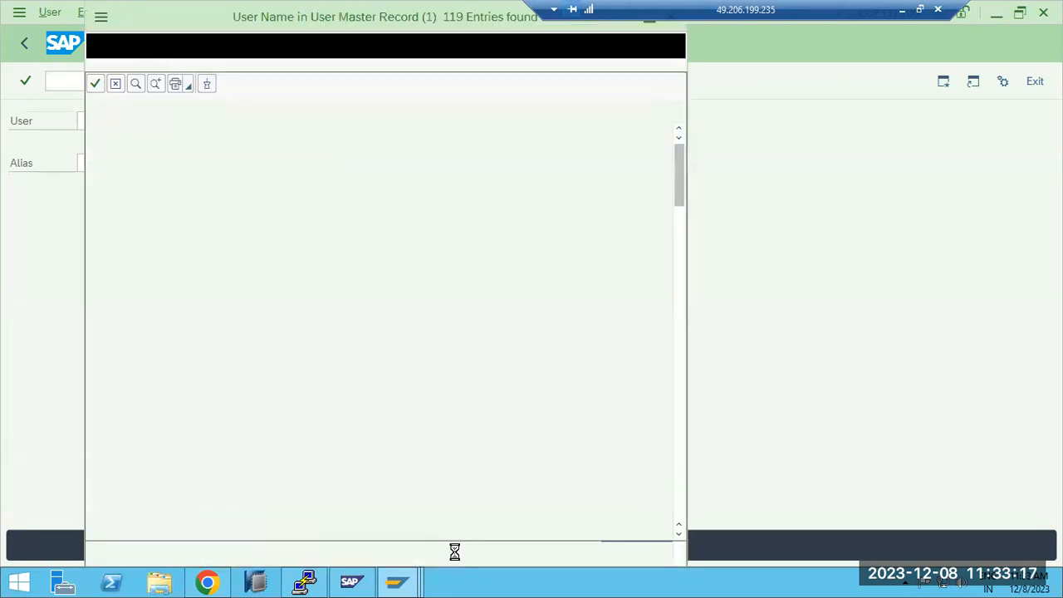
{"action": "left_click_drag", "start_coordinate": [353, 21], "coordinate": [359, 73]}
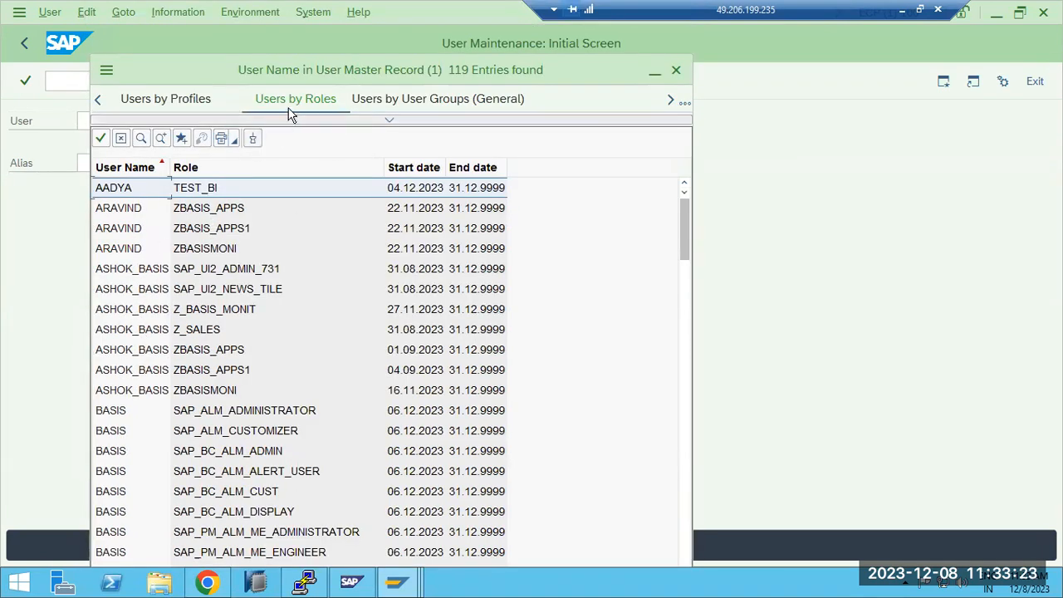
{"action": "left_click", "coordinate": [174, 101]}
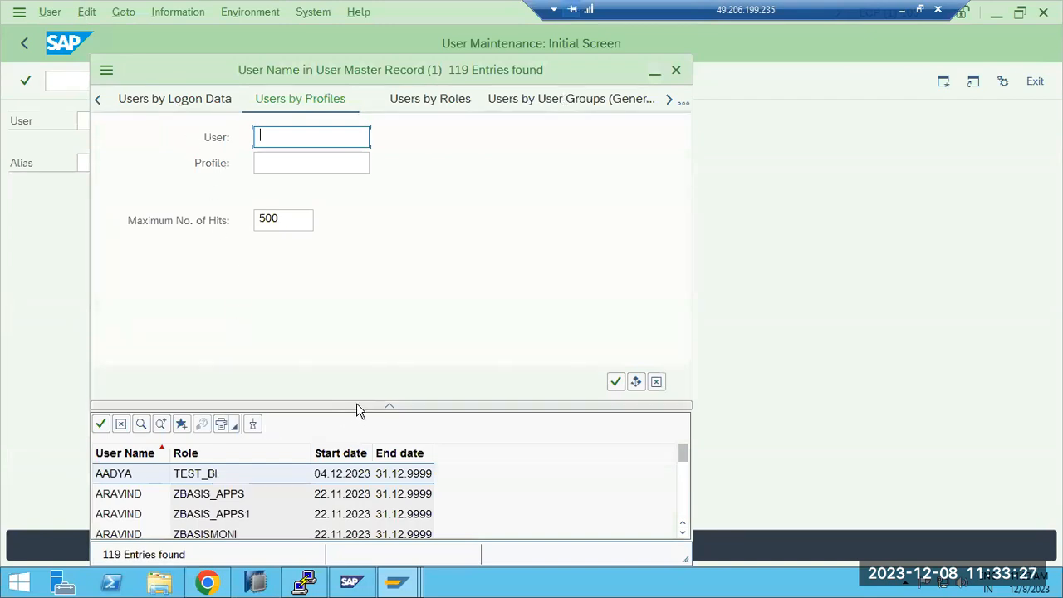
{"action": "left_click", "coordinate": [389, 407]}
{"action": "left_click", "coordinate": [418, 108]}
{"action": "left_click", "coordinate": [406, 107]}
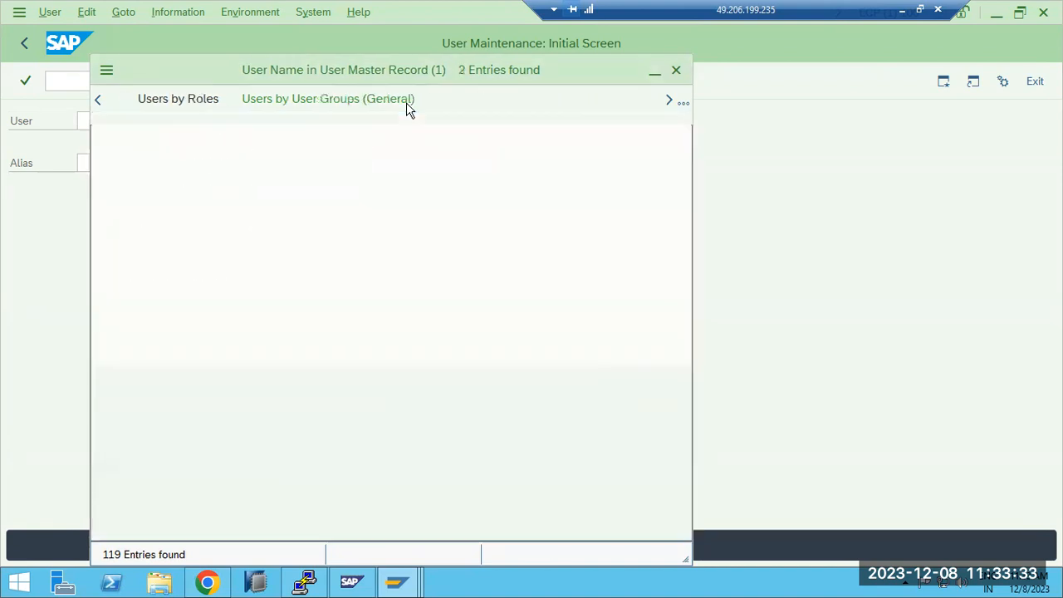
Step: List all users by description without filters, look through the user names and close the search help
{"action": "left_click", "coordinate": [141, 101]}
{"action": "left_click", "coordinate": [100, 101]}
{"action": "left_click", "coordinate": [100, 100]}
{"action": "left_click", "coordinate": [100, 101]}
{"action": "left_click", "coordinate": [157, 97]}
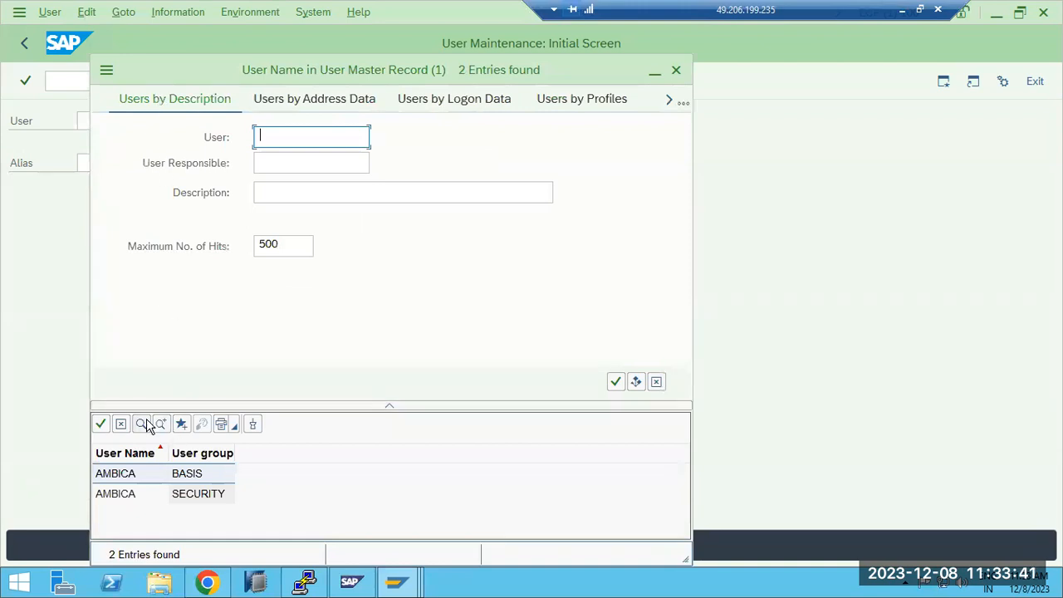
{"action": "left_click", "coordinate": [615, 381]}
{"action": "left_click", "coordinate": [121, 251]}
{"action": "scroll", "coordinate": [140, 495], "scroll_direction": "down", "scroll_amount": 12}
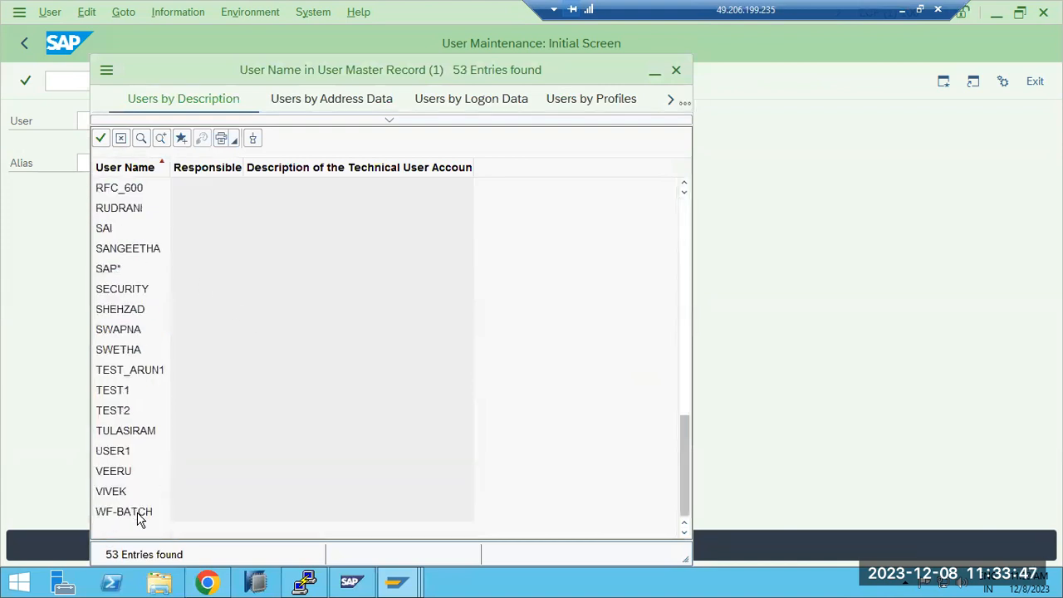
{"action": "scroll", "coordinate": [139, 518], "scroll_direction": "up", "scroll_amount": 12}
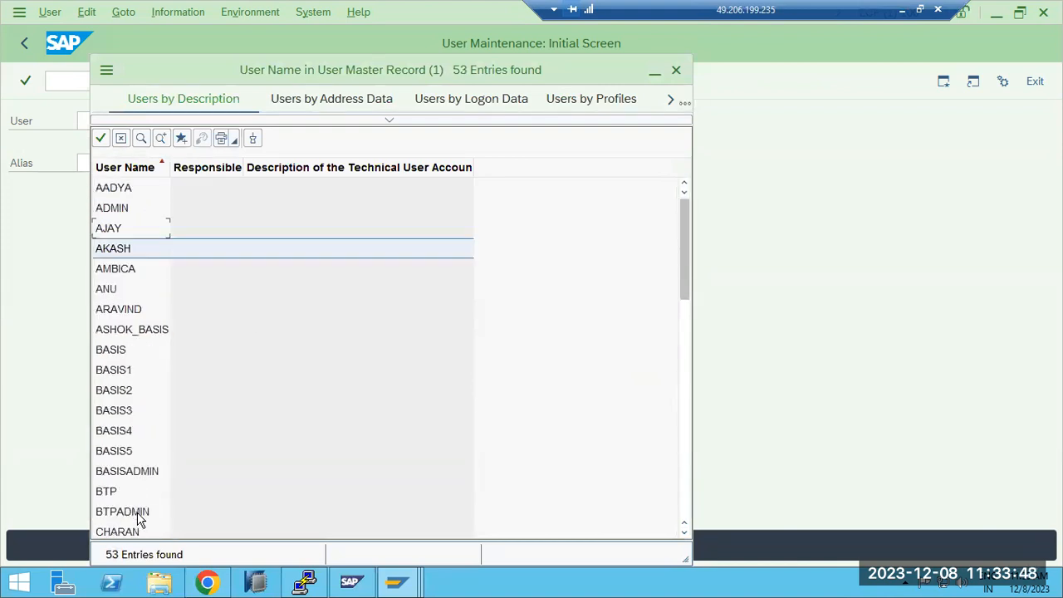
{"action": "left_click", "coordinate": [676, 72]}
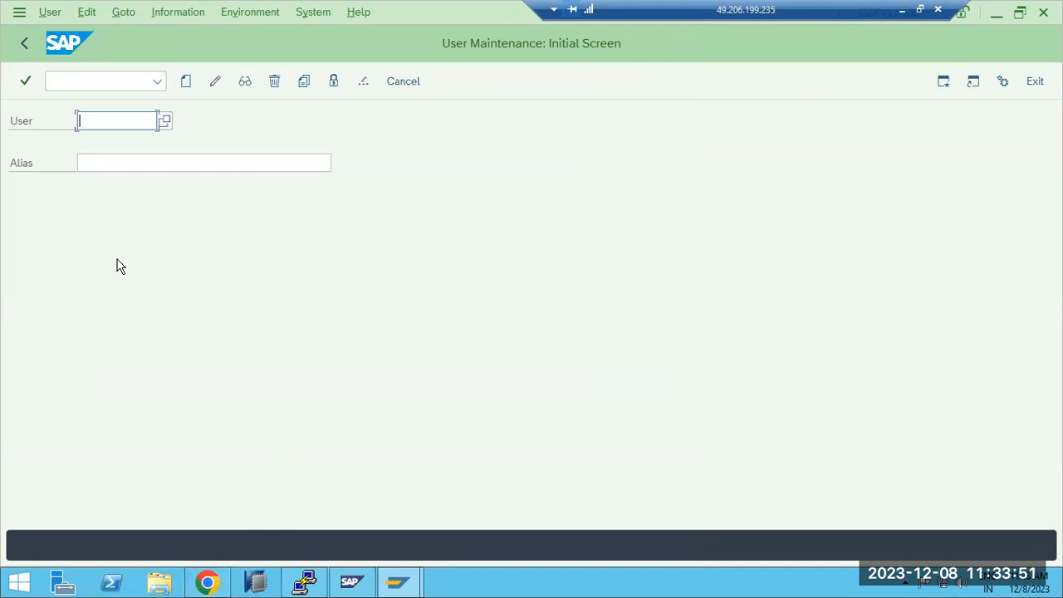
Step: Switch to the SAP Management Console and restart all NJD instances with a hard shutdown and a 300-second stop wait timeout
{"action": "left_click", "coordinate": [209, 581]}
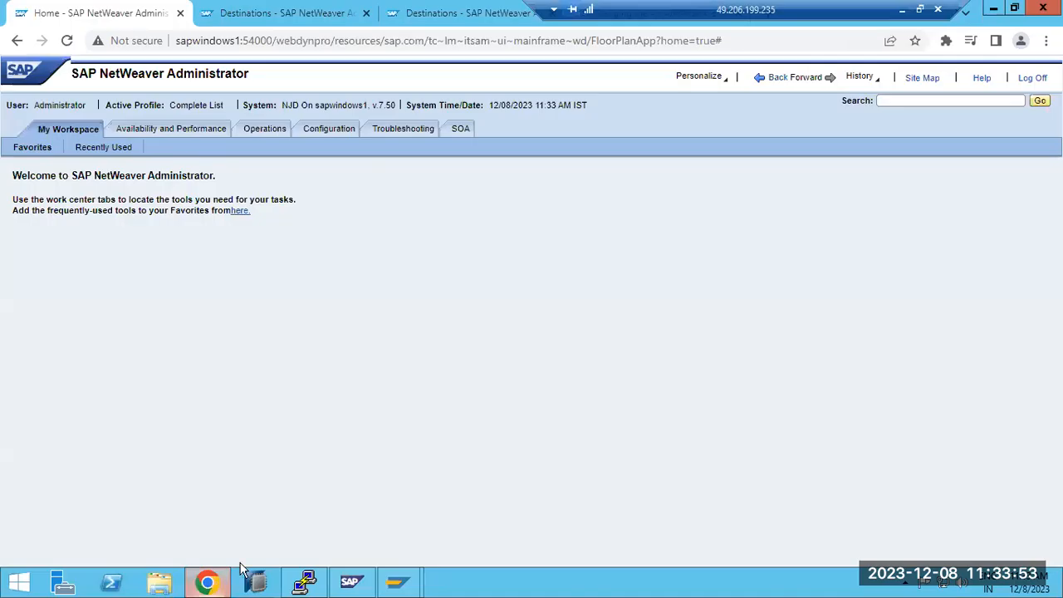
{"action": "left_click", "coordinate": [350, 586]}
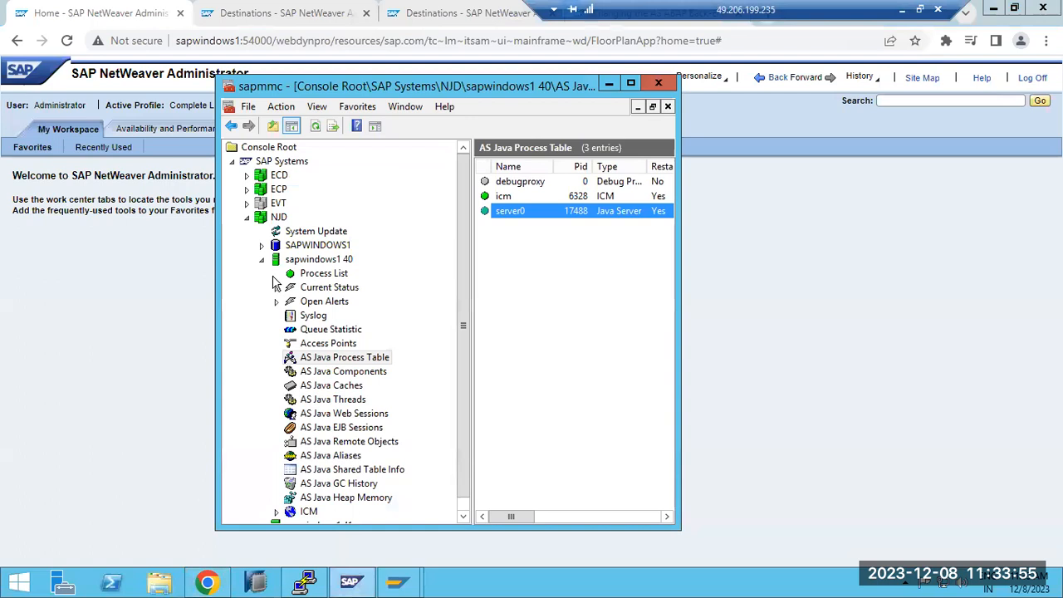
{"action": "right_click", "coordinate": [275, 219]}
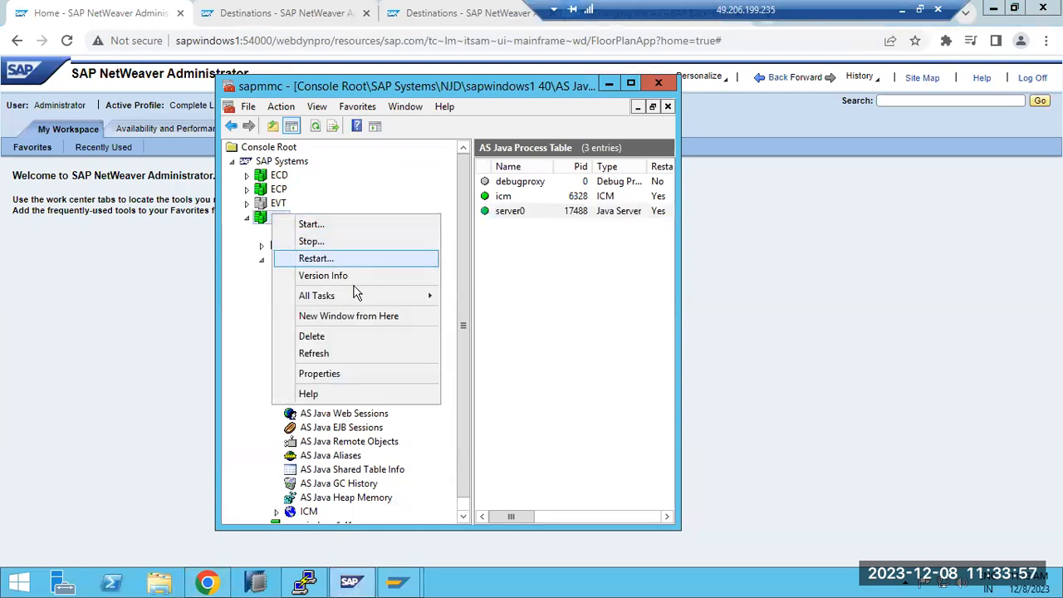
{"action": "mouse_move", "coordinate": [421, 297]}
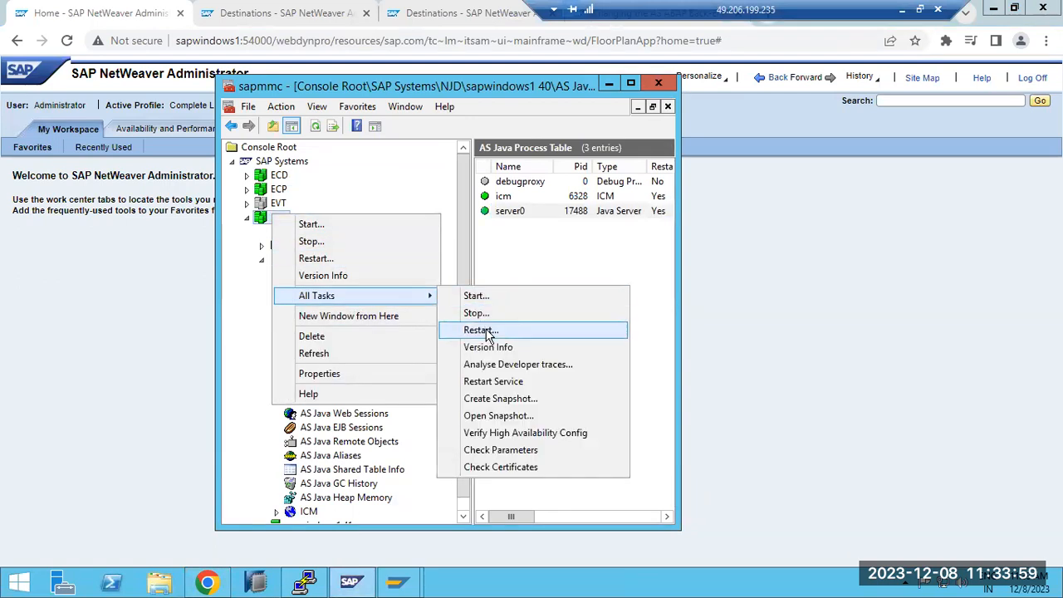
{"action": "left_click", "coordinate": [488, 330]}
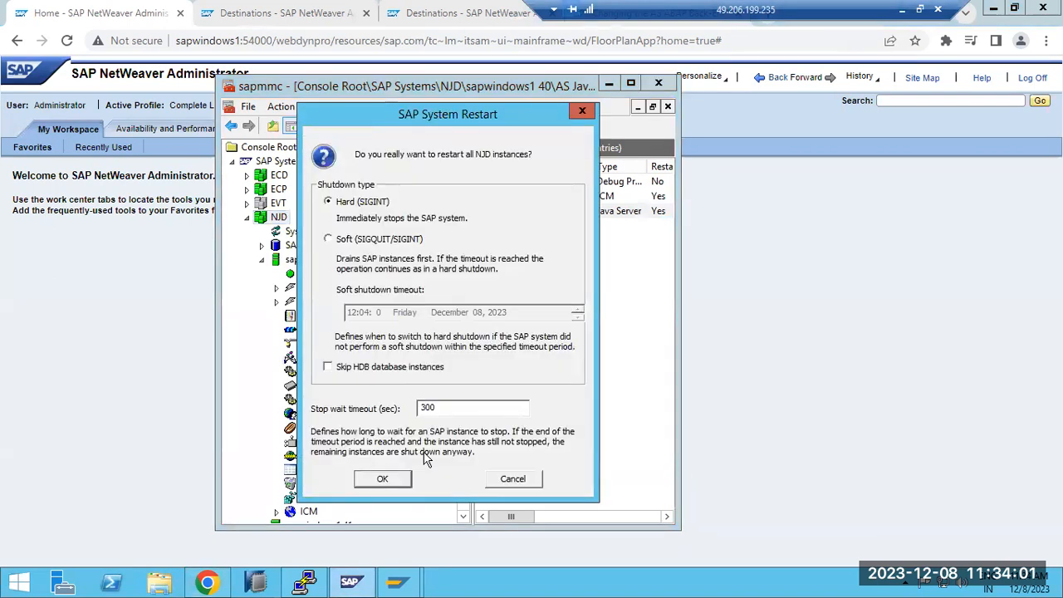
{"action": "left_click", "coordinate": [397, 485]}
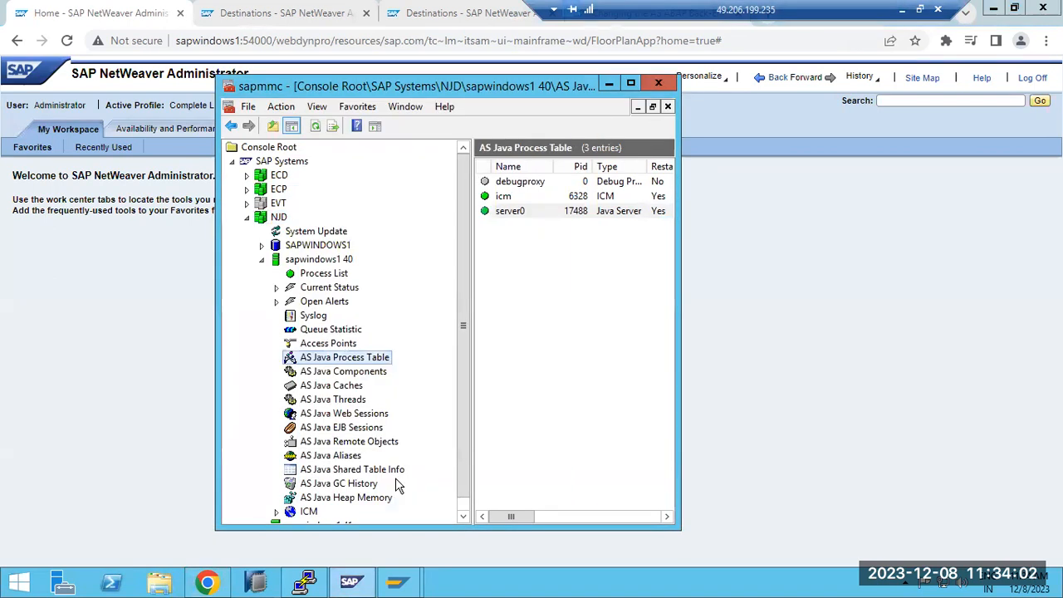
Step: Open the process list of NJD instance sapwindows1 40, maximize the console and refresh the list to monitor the shutdown
{"action": "left_click", "coordinate": [323, 274]}
{"action": "left_click", "coordinate": [315, 126]}
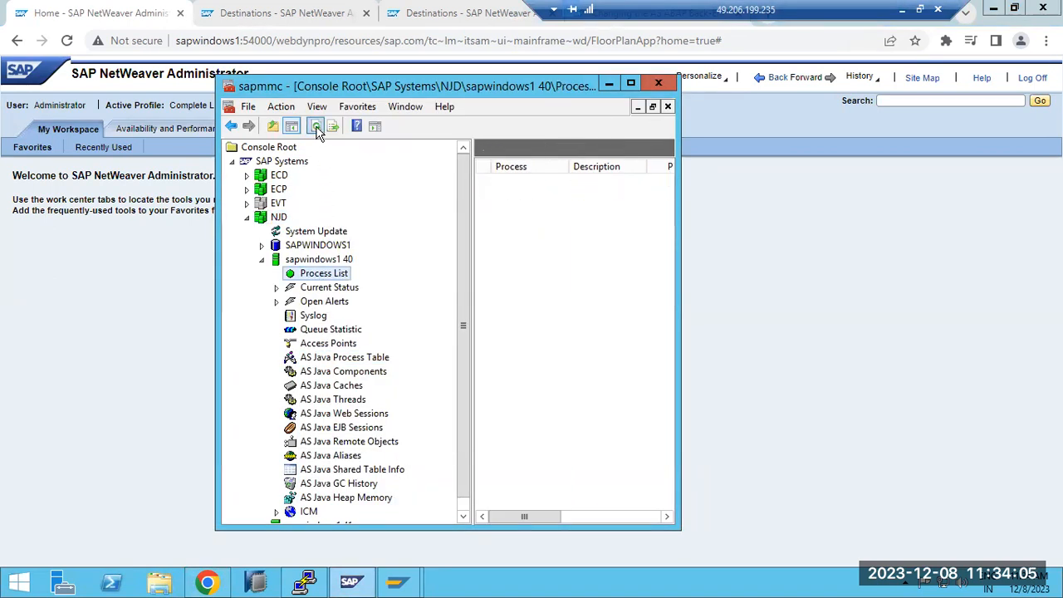
{"action": "left_click", "coordinate": [315, 126]}
{"action": "left_click", "coordinate": [316, 126]}
{"action": "left_click", "coordinate": [315, 126]}
{"action": "left_click", "coordinate": [630, 83]}
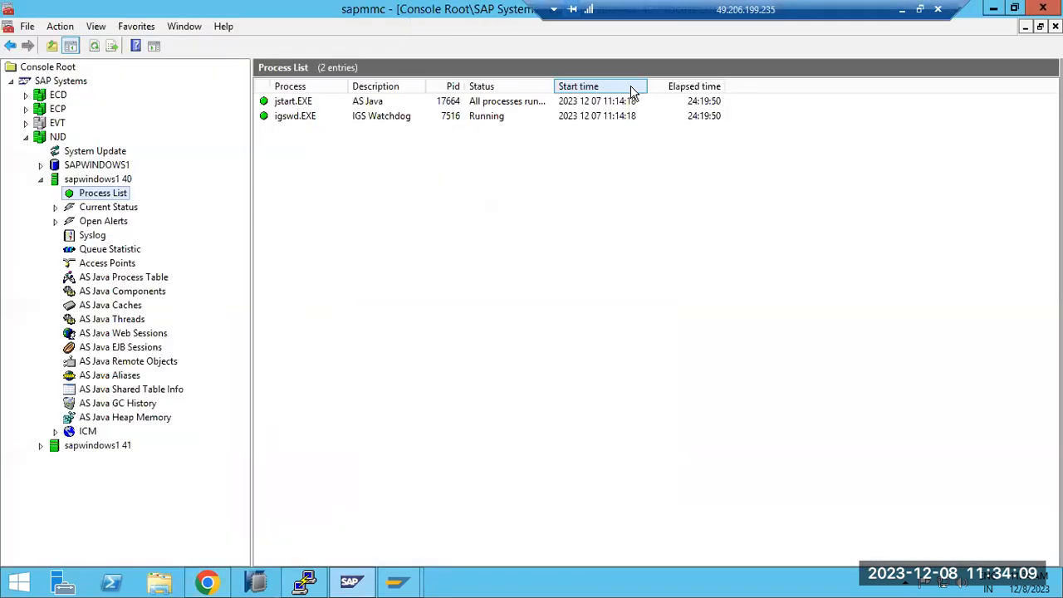
{"action": "left_click", "coordinate": [95, 46]}
{"action": "left_click", "coordinate": [95, 47]}
{"action": "left_click", "coordinate": [94, 50]}
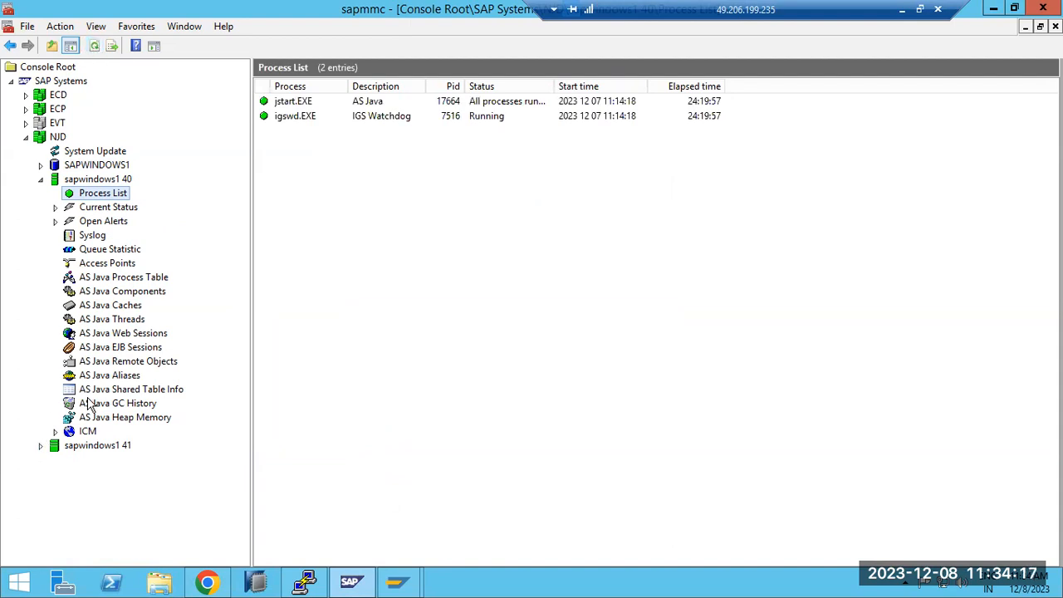
Step: Check the process list of instance sapwindows1 41, recheck the one of sapwindows1 40 and collapse the NJD system
{"action": "left_click", "coordinate": [40, 445]}
{"action": "left_click", "coordinate": [91, 460]}
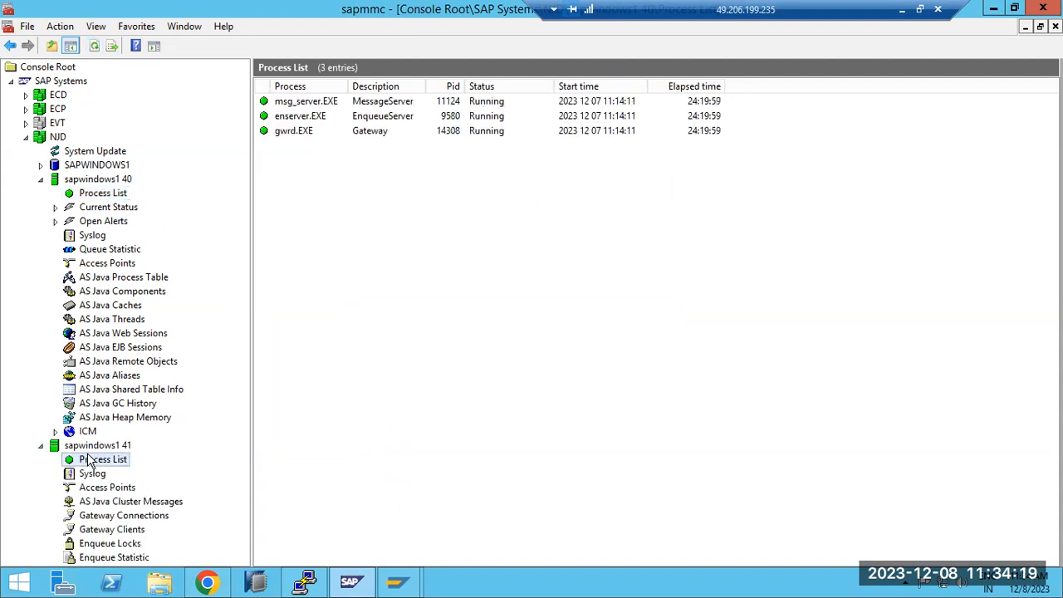
{"action": "left_click", "coordinate": [96, 47]}
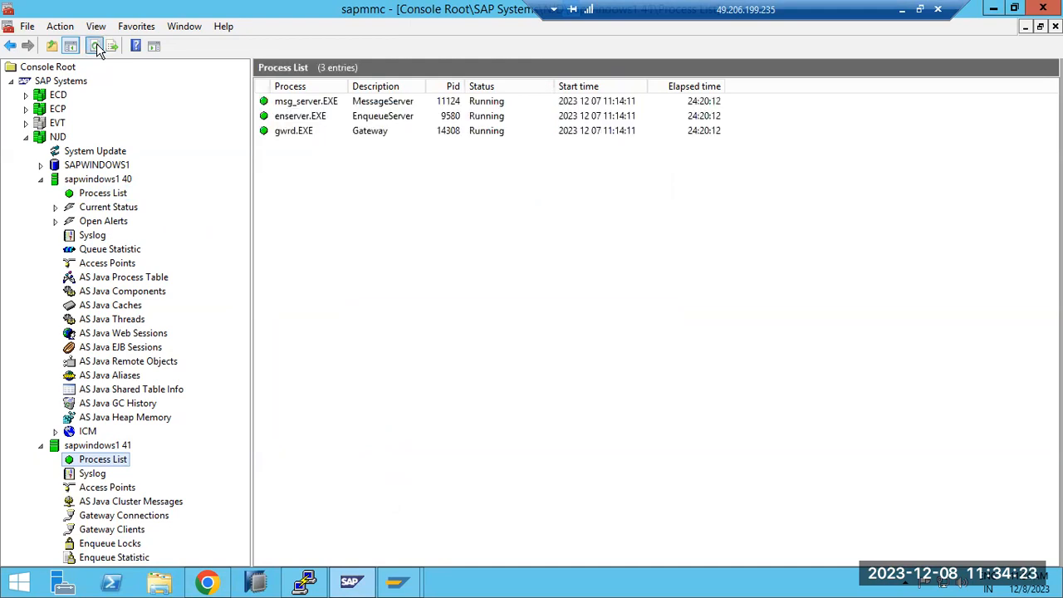
{"action": "left_click", "coordinate": [87, 194]}
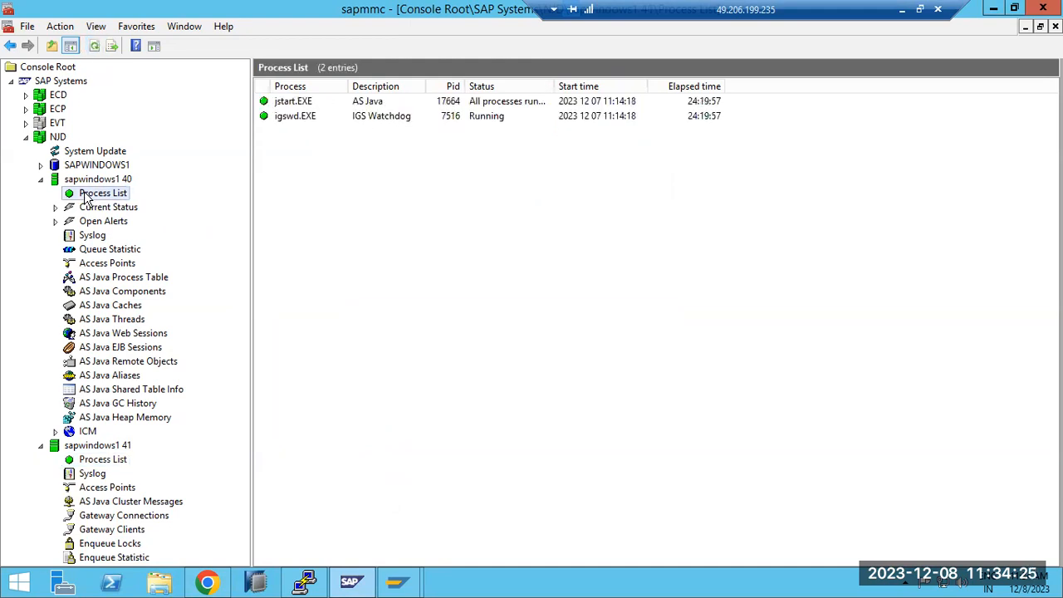
{"action": "left_click", "coordinate": [94, 47]}
{"action": "left_click", "coordinate": [94, 47]}
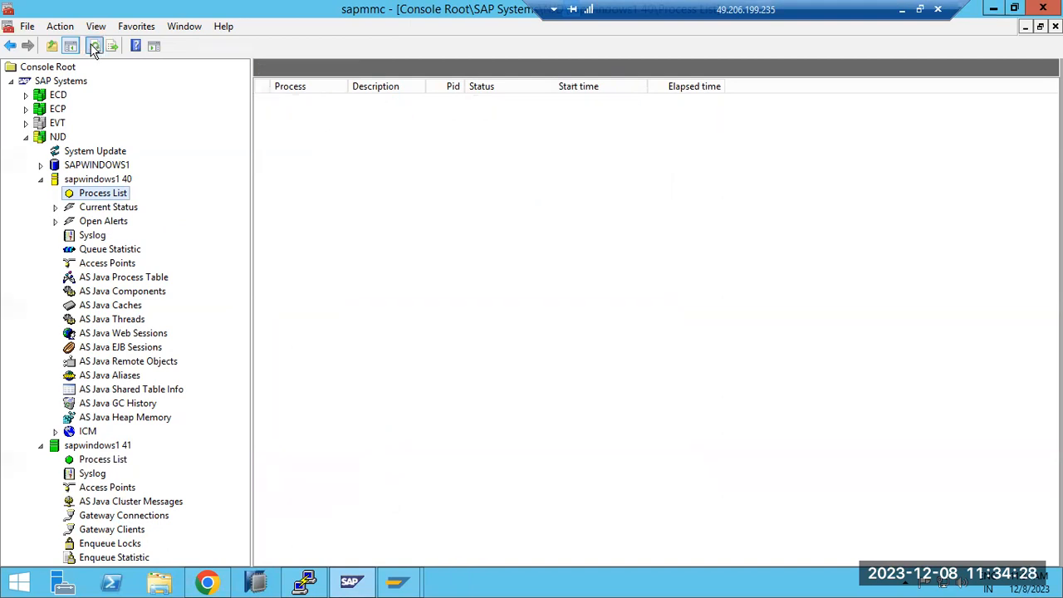
{"action": "left_click", "coordinate": [26, 138]}
{"action": "left_click", "coordinate": [26, 137]}
Step: Switch to Chrome and close the second Destinations page and the SAP Help Portal page on changing the AS ABAP back-end system
{"action": "left_click", "coordinate": [372, 586]}
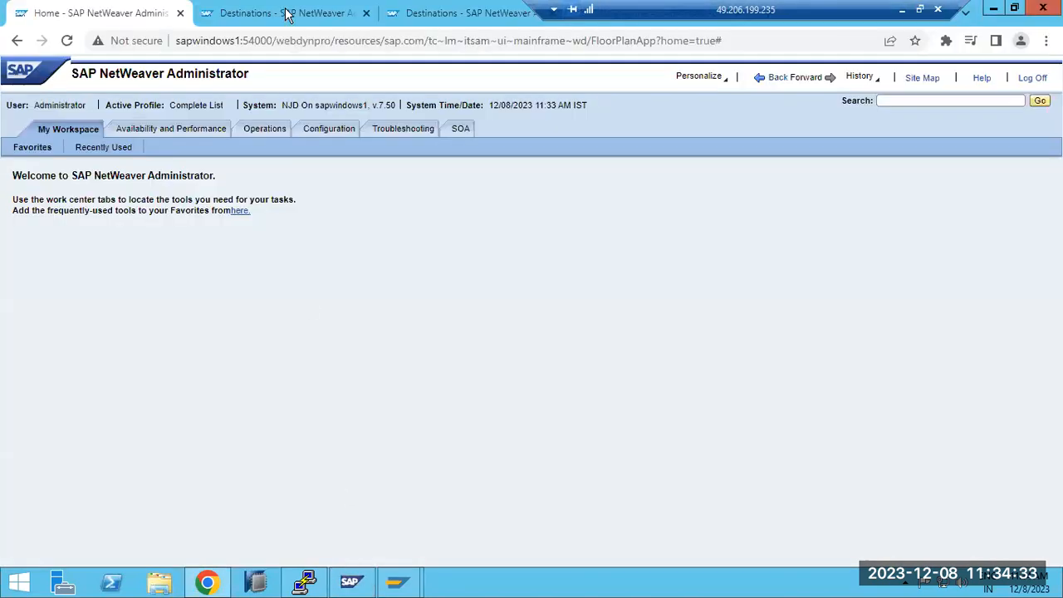
{"action": "left_click", "coordinate": [286, 13]}
{"action": "left_click", "coordinate": [465, 13]}
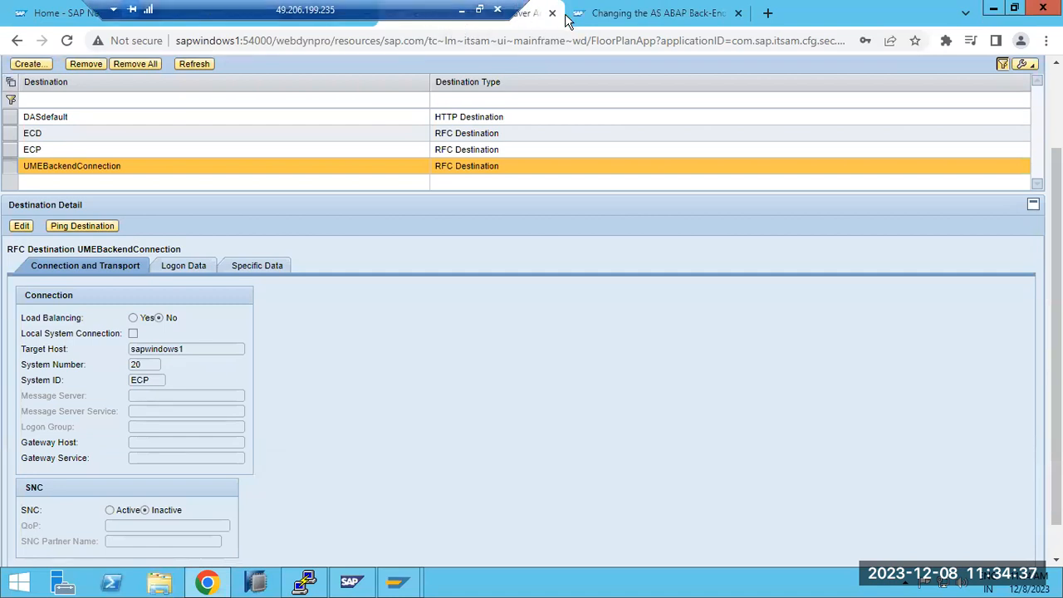
{"action": "left_click", "coordinate": [551, 13]}
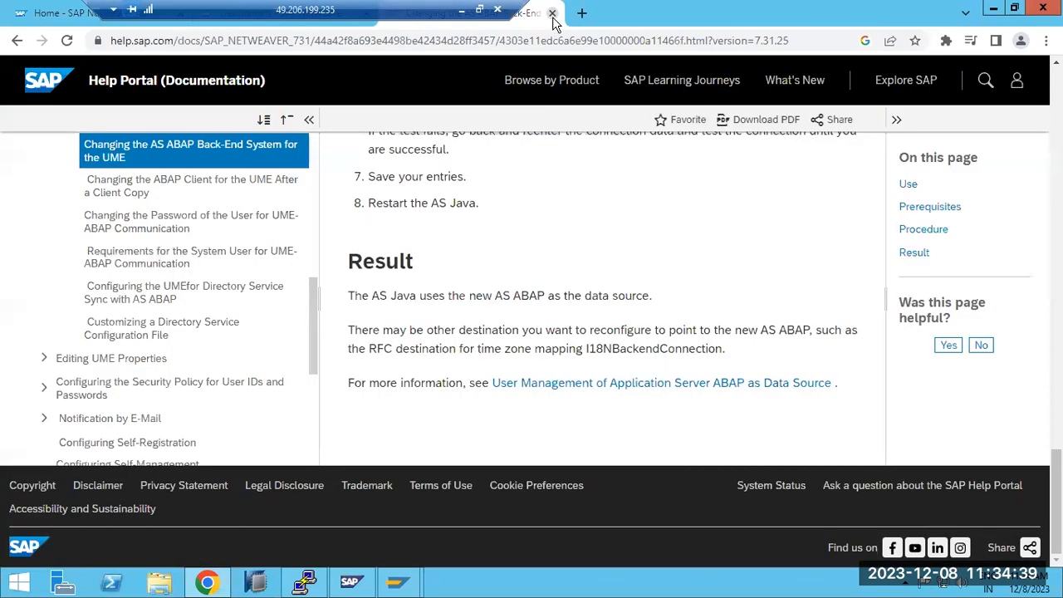
{"action": "left_click", "coordinate": [551, 14]}
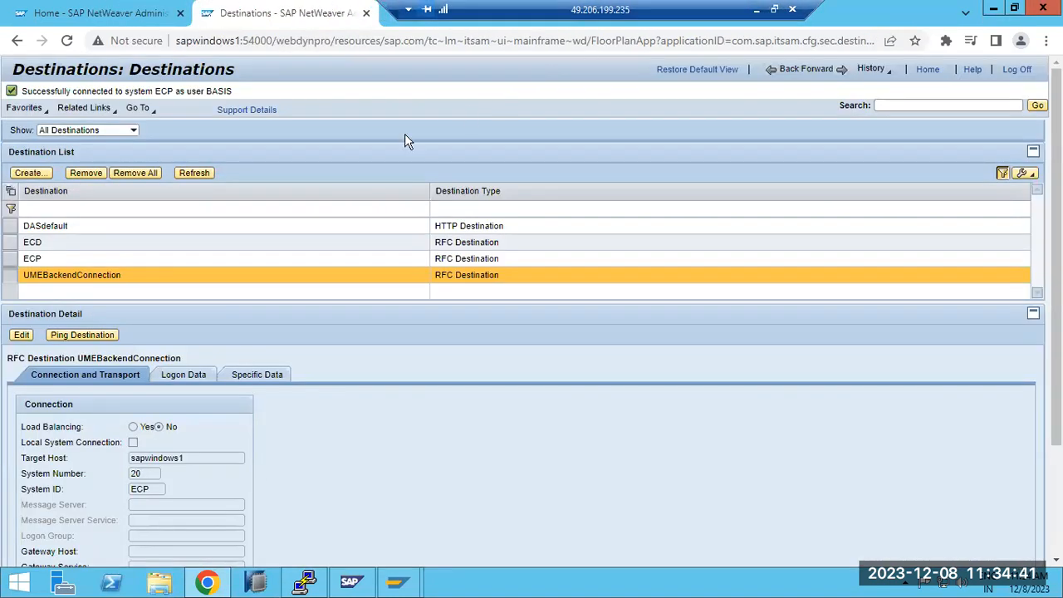
Step: Reload the SAP NetWeaver Administrator home page and the remaining Destinations page to check whether NJD responds
{"action": "left_click", "coordinate": [76, 14]}
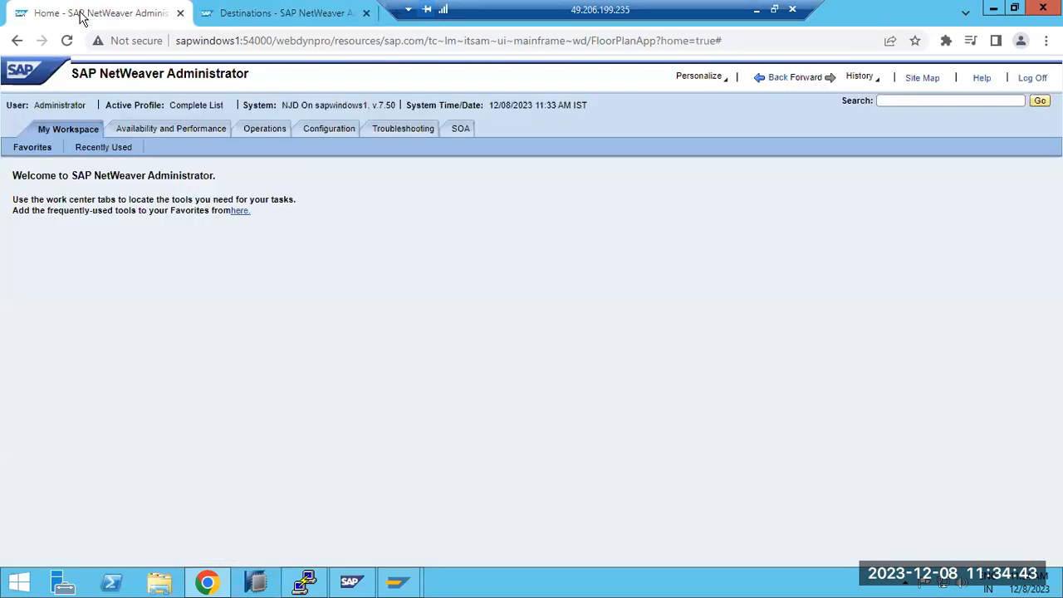
{"action": "left_click", "coordinate": [66, 41]}
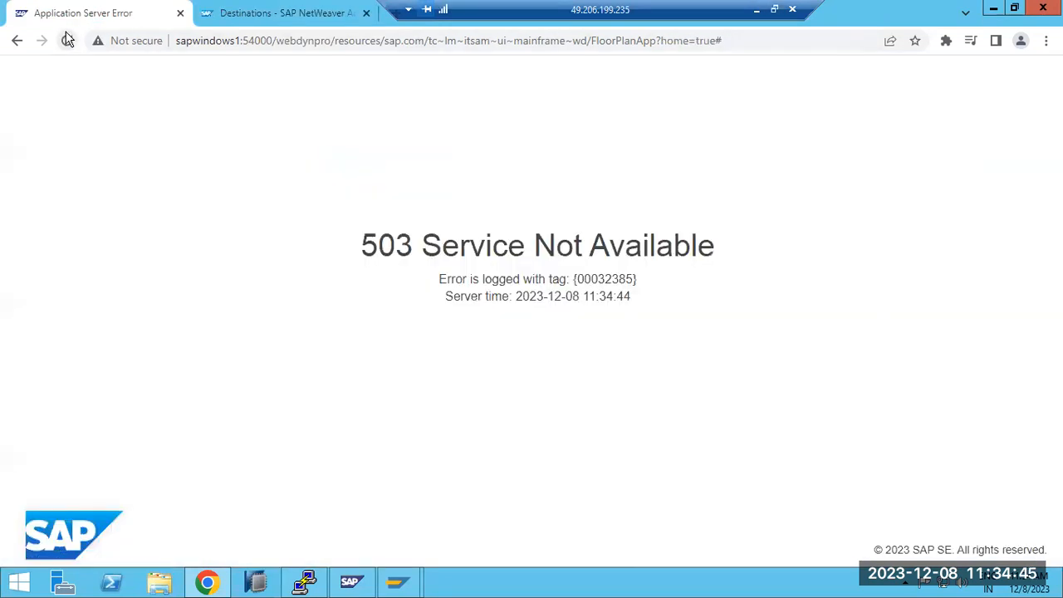
{"action": "left_click", "coordinate": [251, 14]}
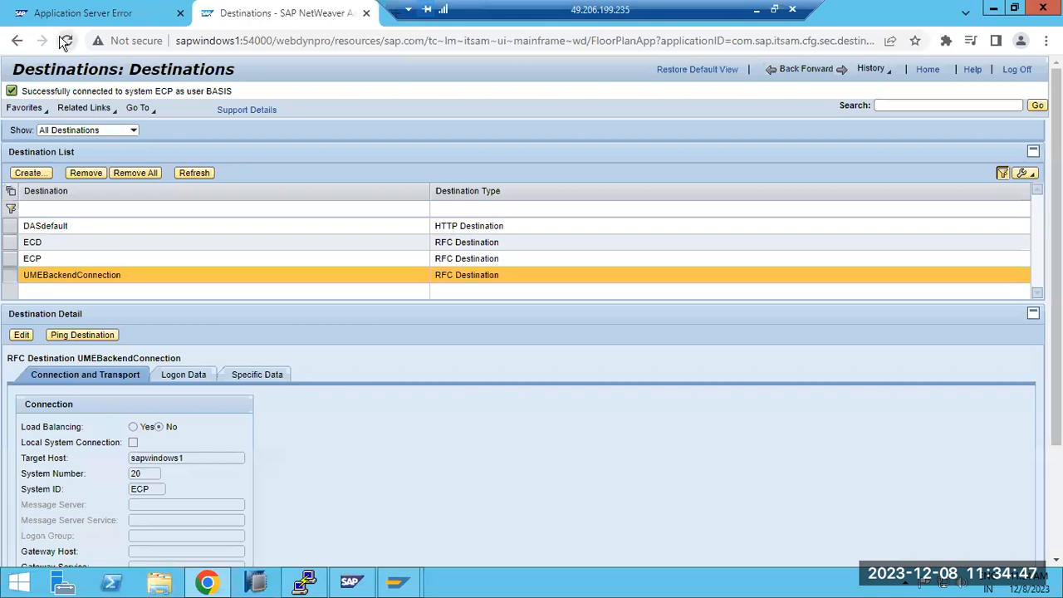
{"action": "left_click", "coordinate": [66, 41]}
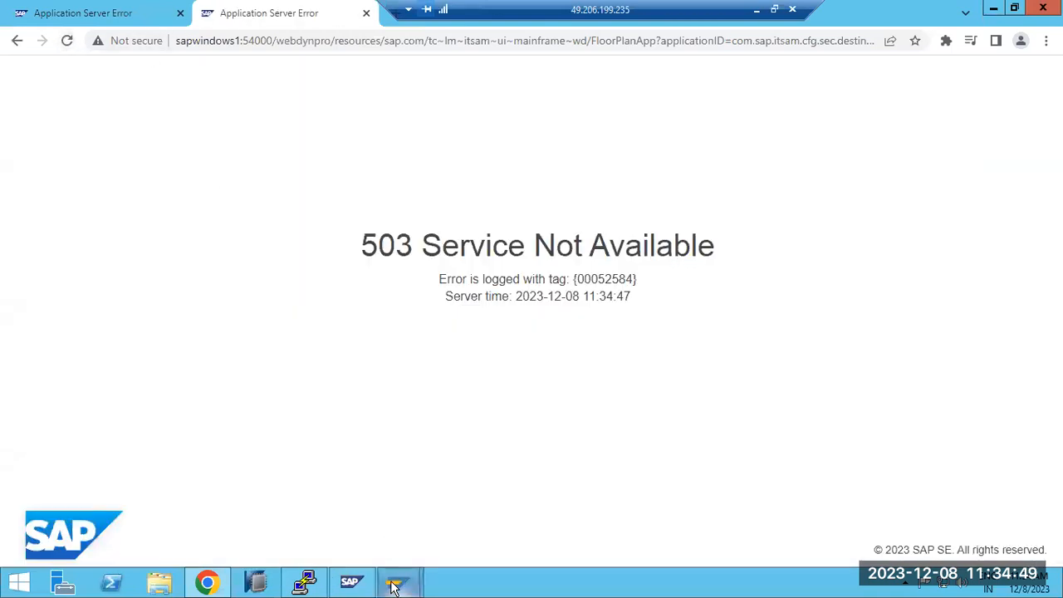
Step: Switch to the ECP user maintenance session in SAP GUI, and open and close the user search help
{"action": "mouse_move", "coordinate": [399, 581]}
{"action": "left_click", "coordinate": [487, 506]}
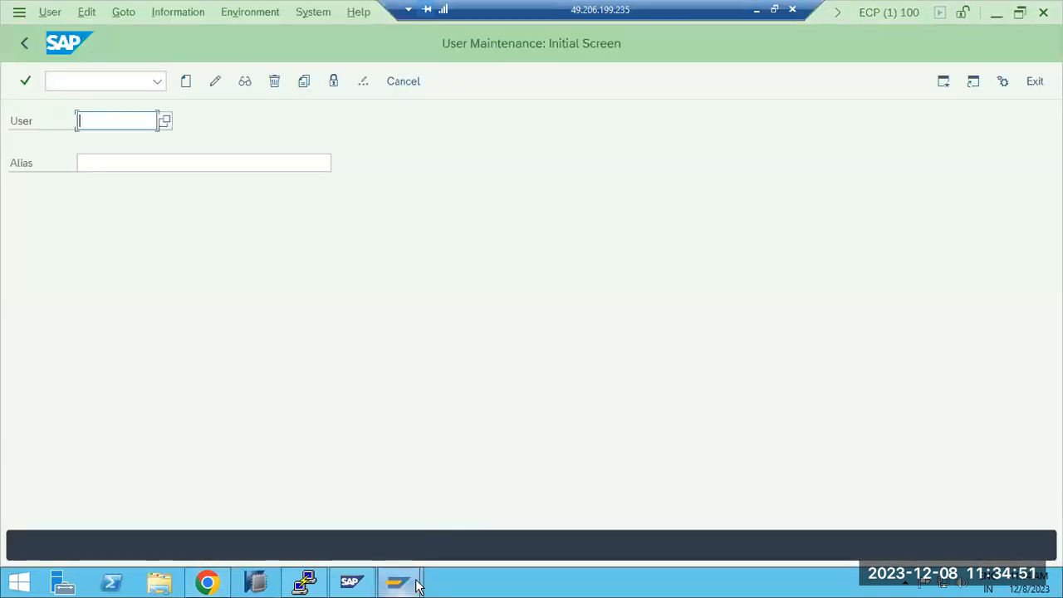
{"action": "left_click", "coordinate": [215, 84]}
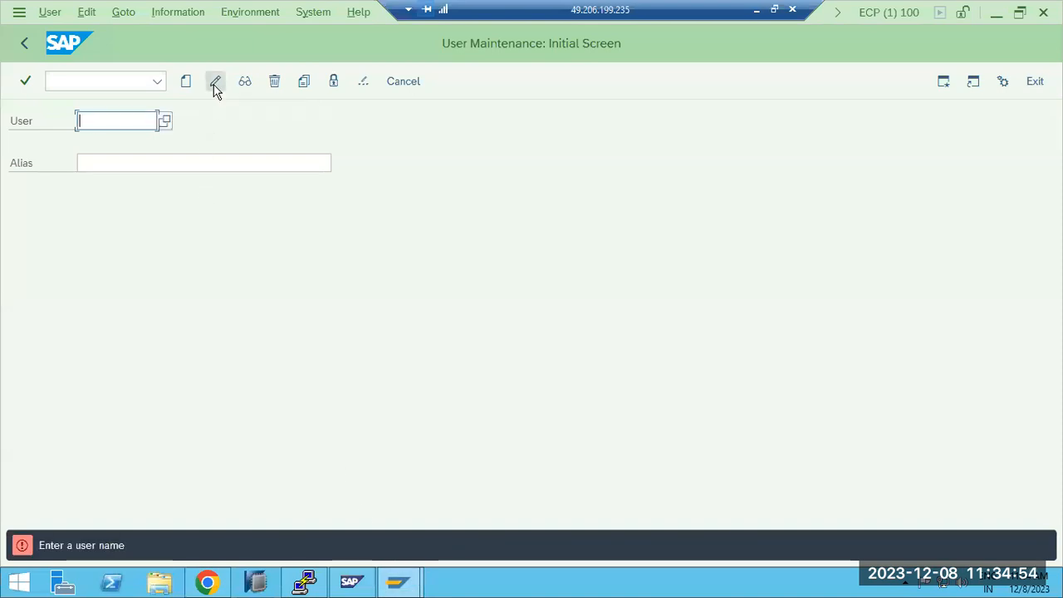
{"action": "left_click", "coordinate": [164, 120]}
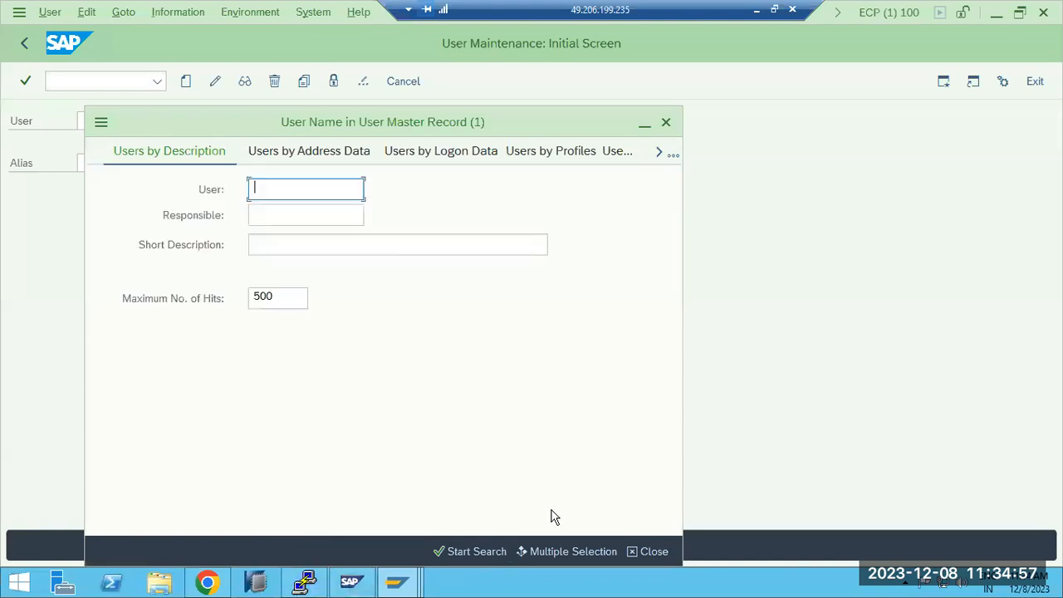
{"action": "left_click", "coordinate": [665, 123]}
Step: List the user sessions of ECP with transaction AL08 and examine the RFC sessions' application information
{"action": "left_click", "coordinate": [111, 81]}
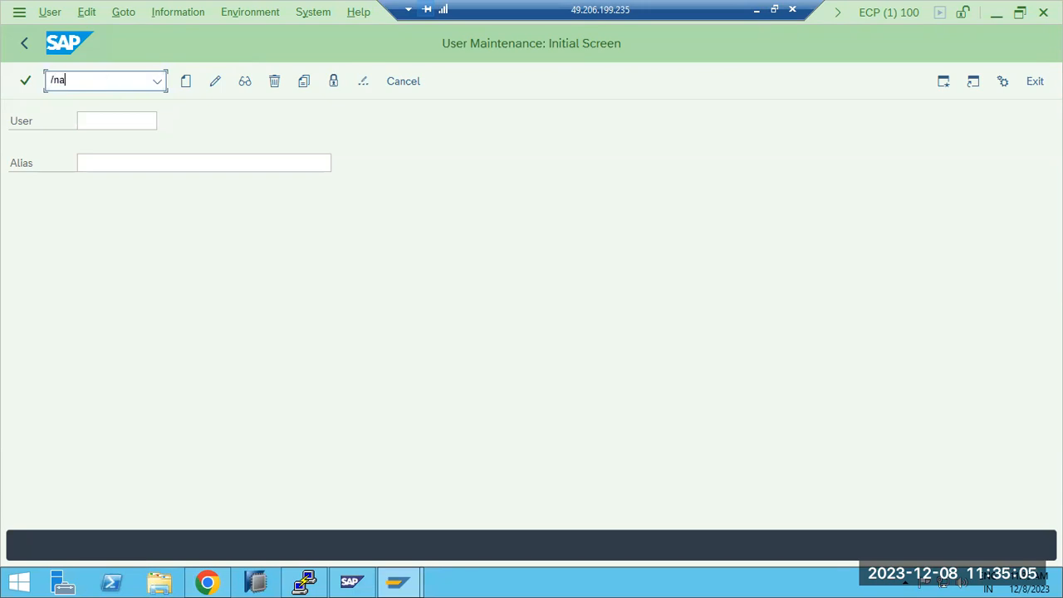
{"action": "type", "text": "/nal08"}
{"action": "key", "text": "Return"}
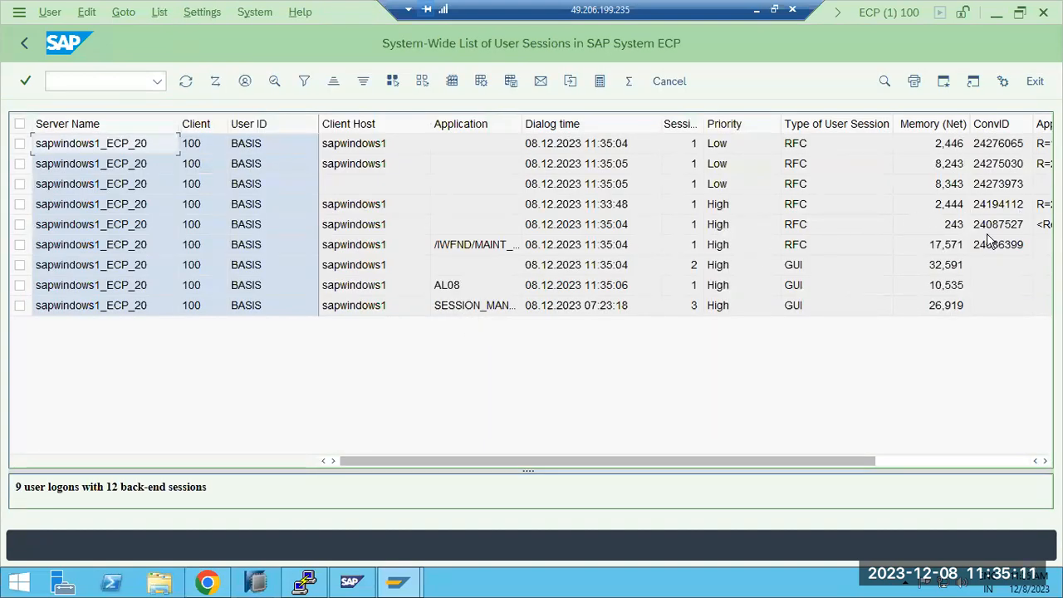
{"action": "left_click", "coordinate": [905, 461]}
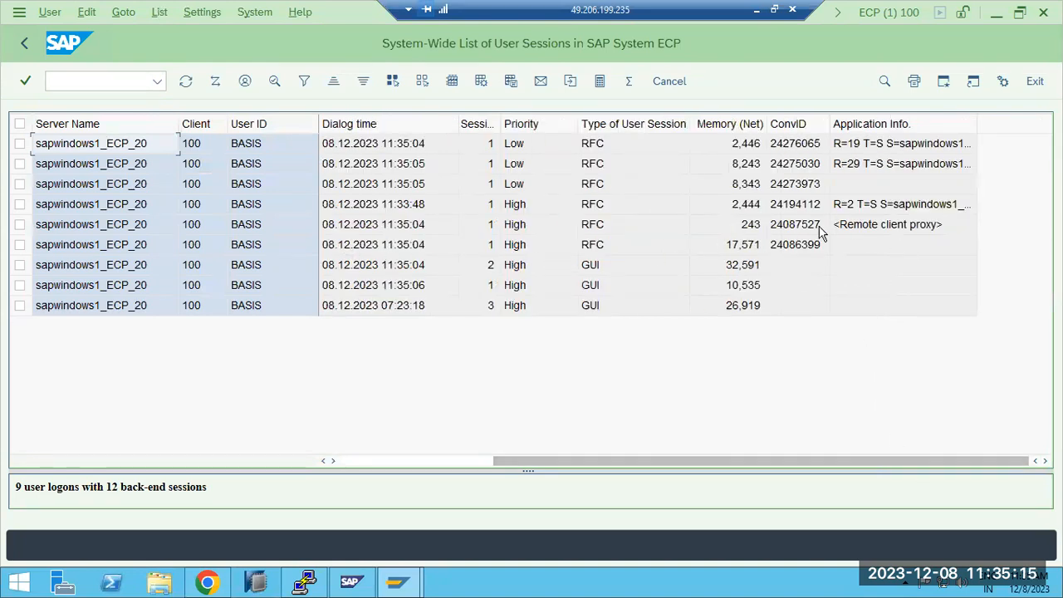
{"action": "left_click", "coordinate": [860, 229]}
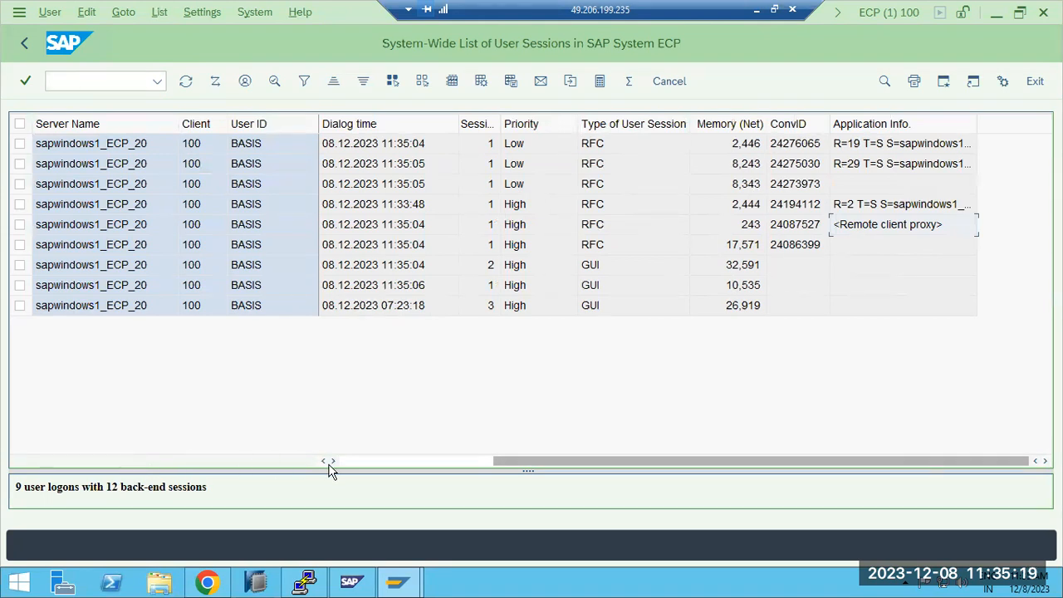
{"action": "left_click", "coordinate": [376, 462]}
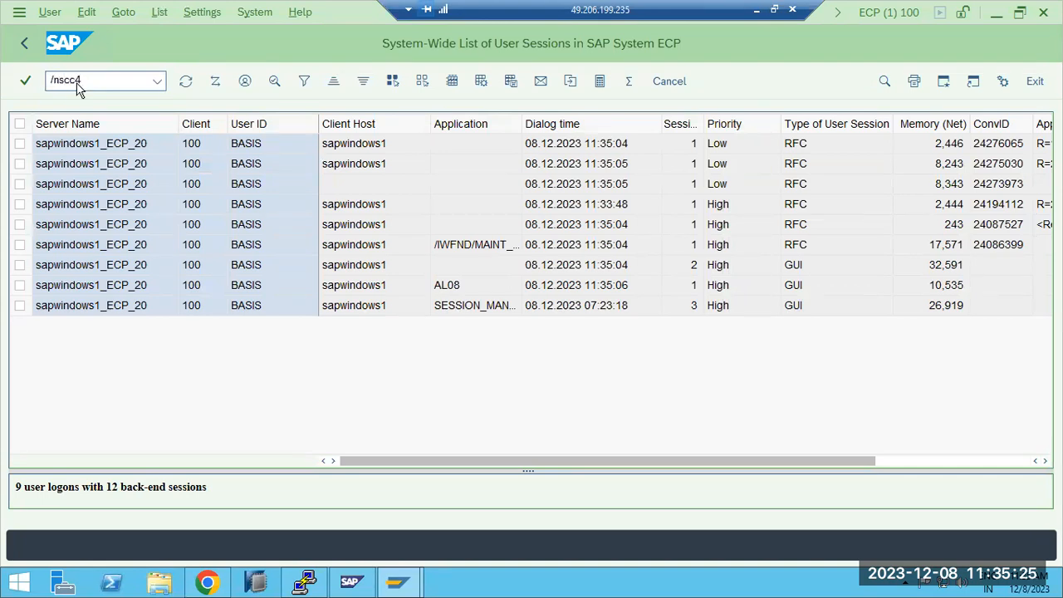
Step: Open client administration with transaction SCC4 and return to the SAP Easy Access menu
{"action": "left_click", "coordinate": [77, 87]}
{"action": "type", "text": "/nscc4"}
{"action": "key", "text": "Return"}
{"action": "left_click", "coordinate": [27, 40]}
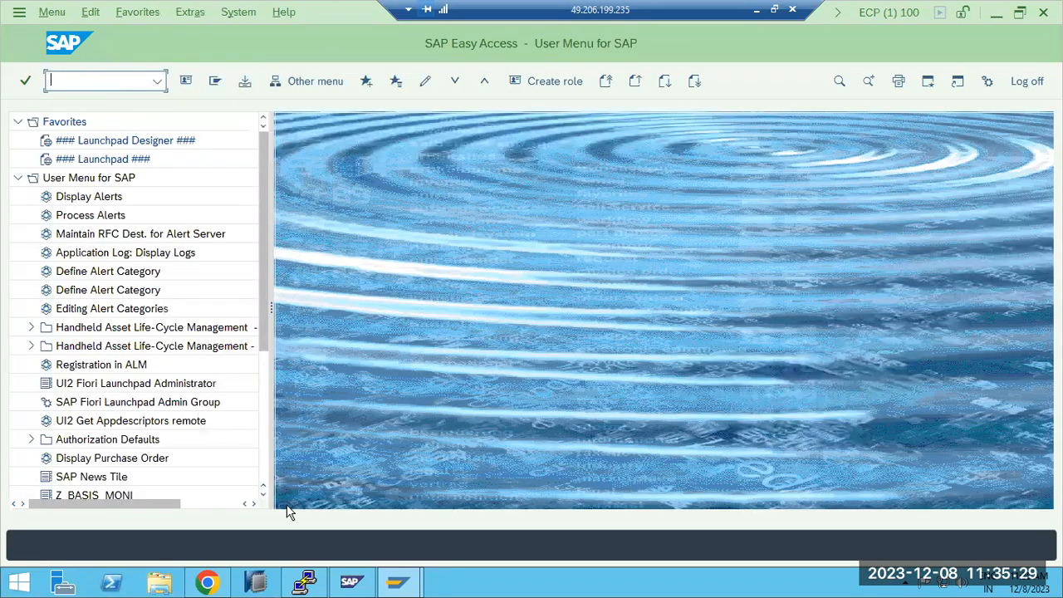
Step: Switch to the SAP Management Console and repeatedly refresh the process list of instance sapwindows1 40 to follow its stop
{"action": "left_click", "coordinate": [351, 581]}
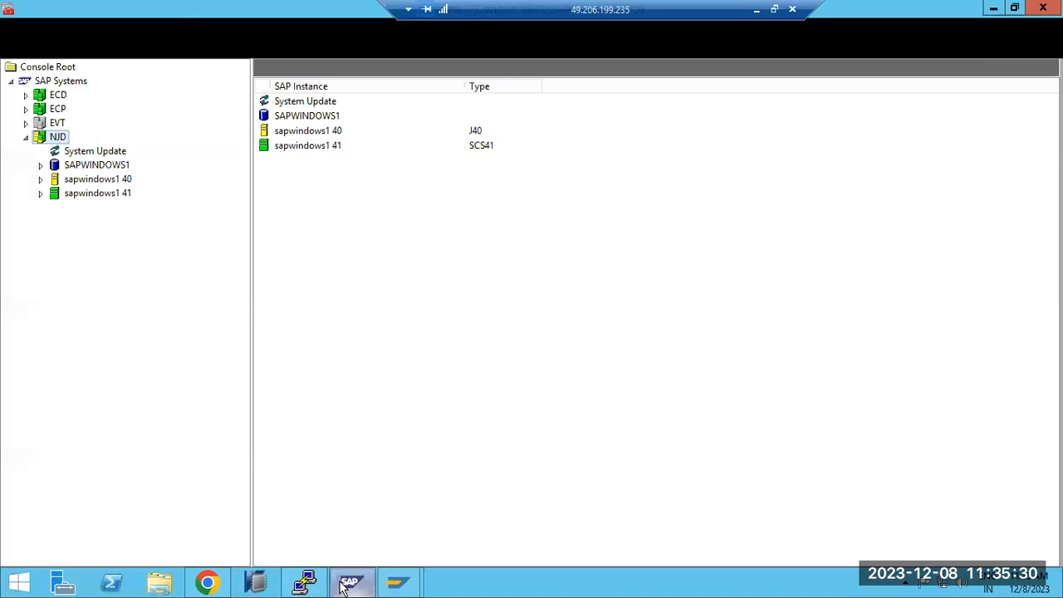
{"action": "left_click", "coordinate": [40, 179]}
{"action": "left_click", "coordinate": [80, 198]}
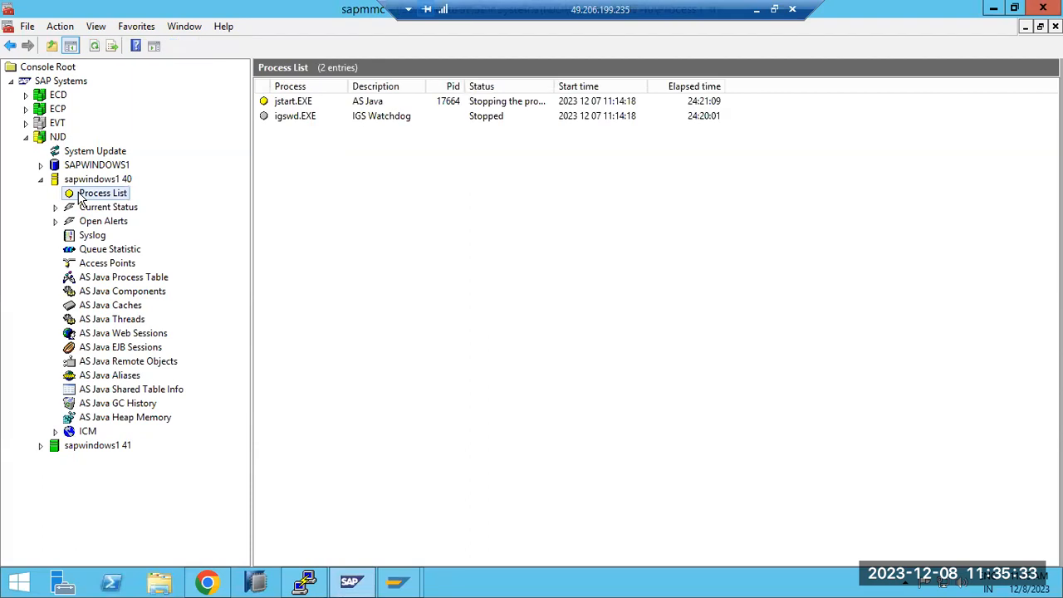
{"action": "left_click", "coordinate": [94, 47]}
{"action": "left_click", "coordinate": [94, 47]}
{"action": "left_click", "coordinate": [94, 47]}
{"action": "left_click", "coordinate": [94, 47]}
Step: Open the process list of instance sapwindows1 41 and refresh it repeatedly to follow the restart of its processes
{"action": "left_click", "coordinate": [40, 445]}
{"action": "left_click", "coordinate": [97, 459]}
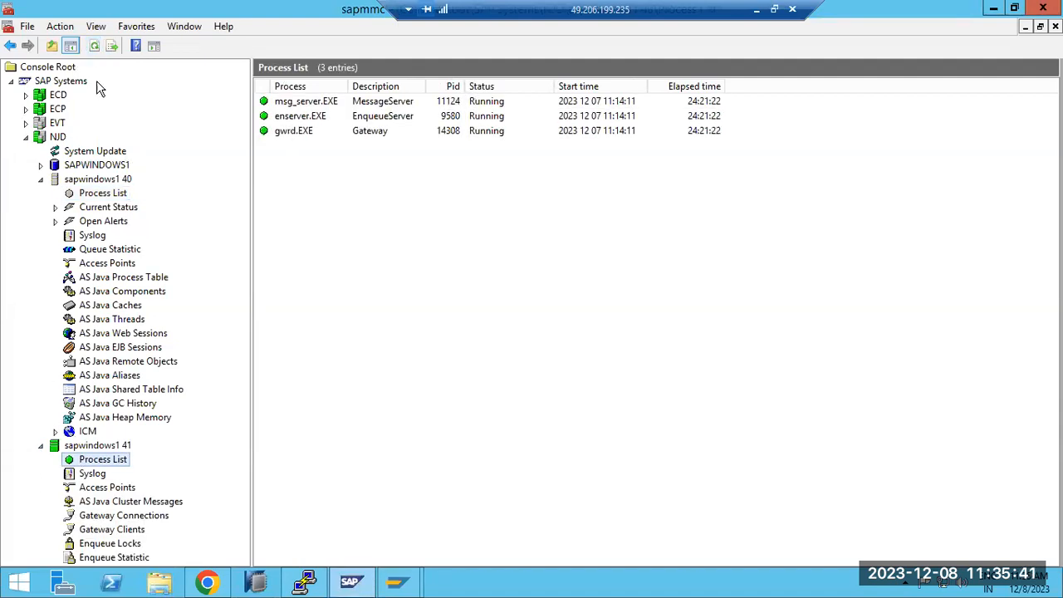
{"action": "left_click", "coordinate": [94, 46]}
{"action": "left_click", "coordinate": [93, 46]}
{"action": "left_click", "coordinate": [94, 47]}
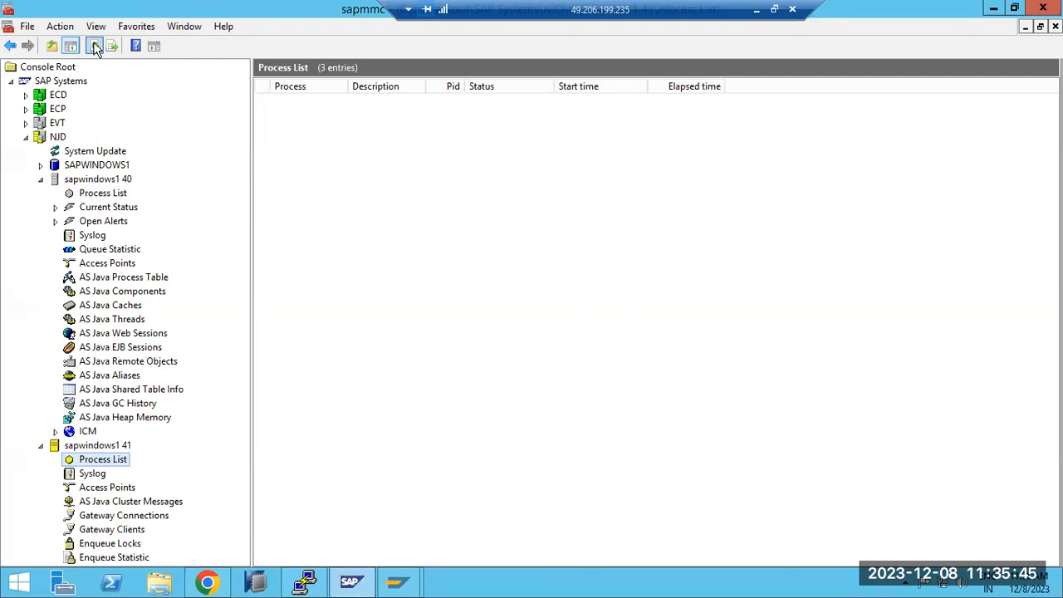
{"action": "left_click", "coordinate": [94, 46]}
{"action": "left_click", "coordinate": [94, 47]}
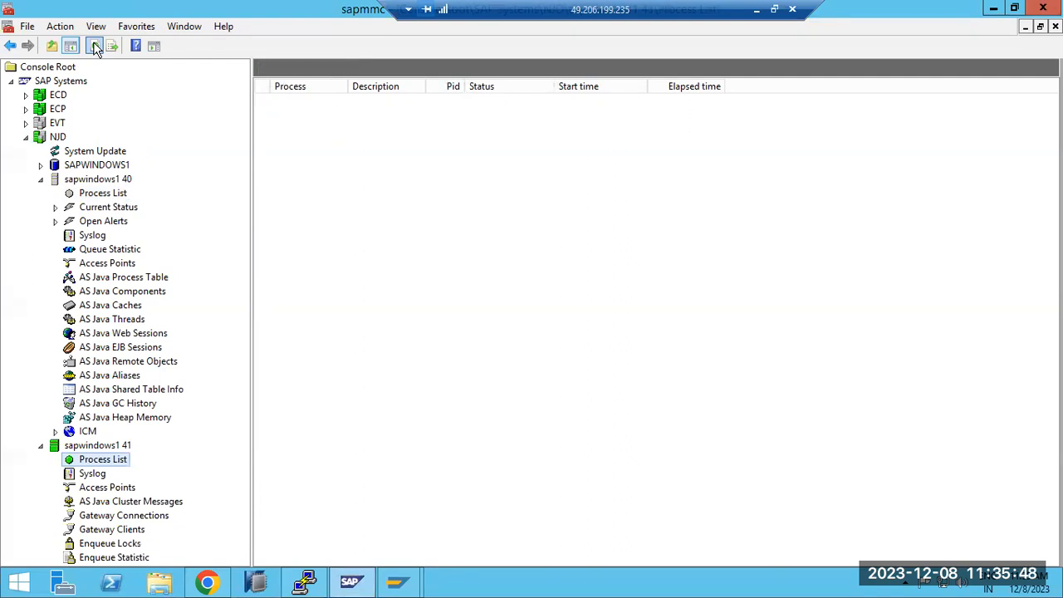
Step: Collapse instance sapwindows1 41 and refresh the process list of sapwindows1 40 to follow the startup status of jstart.EXE
{"action": "left_click", "coordinate": [41, 445]}
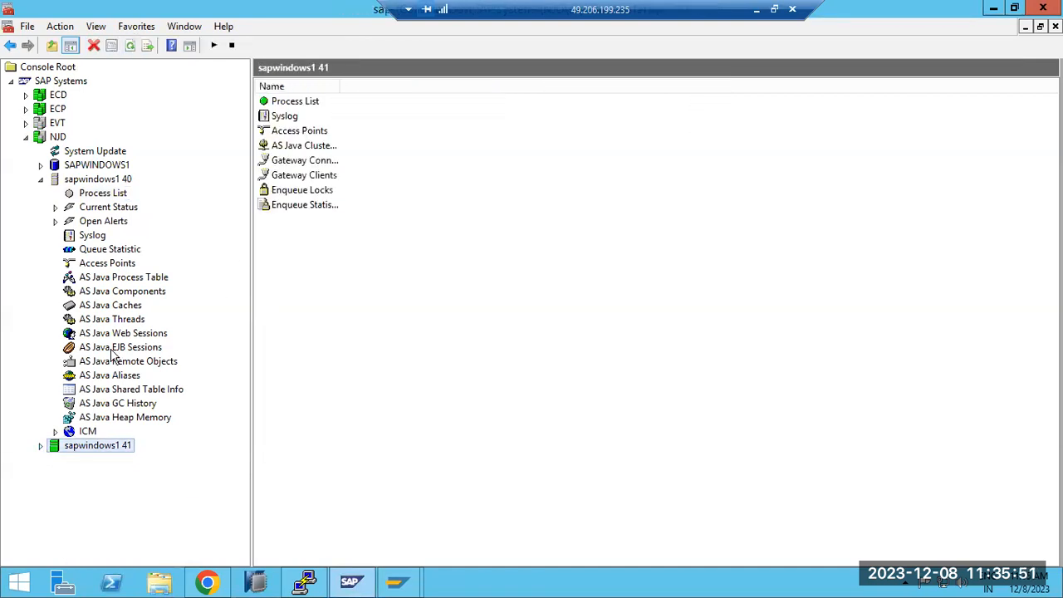
{"action": "left_click", "coordinate": [98, 194]}
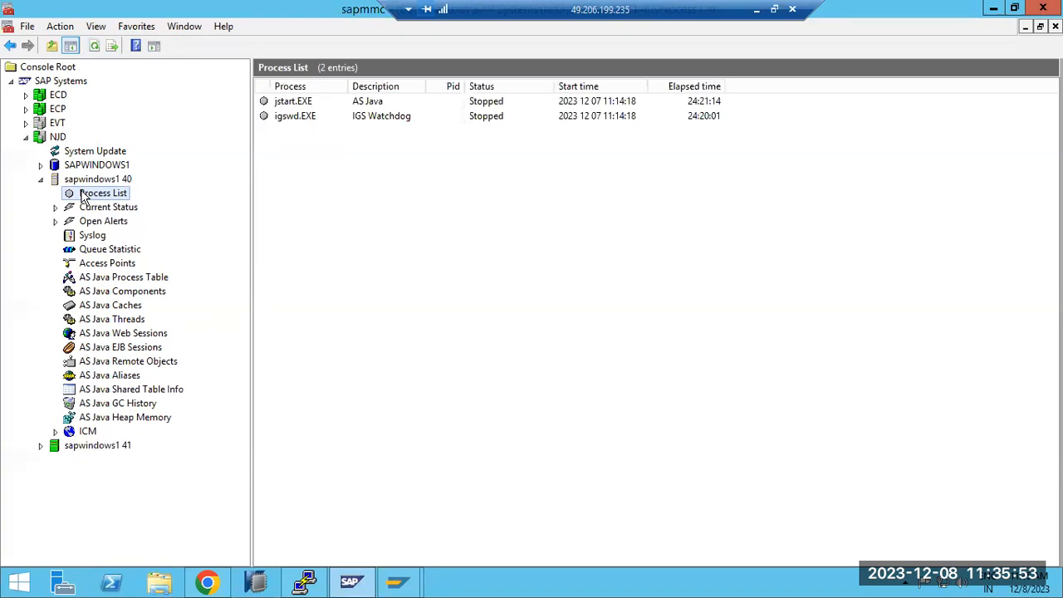
{"action": "left_click", "coordinate": [94, 46]}
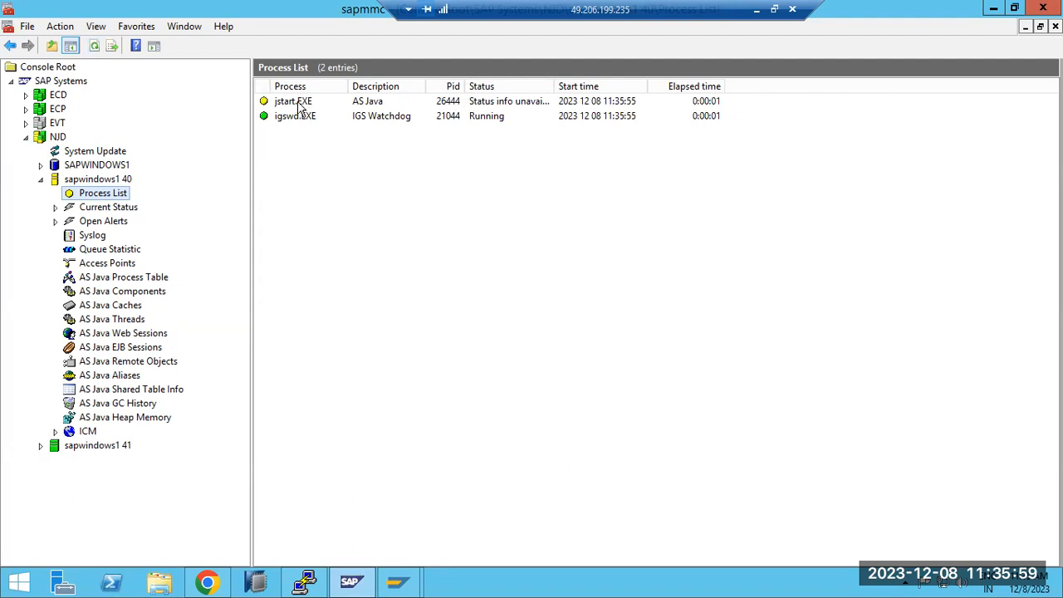
{"action": "left_click", "coordinate": [299, 103]}
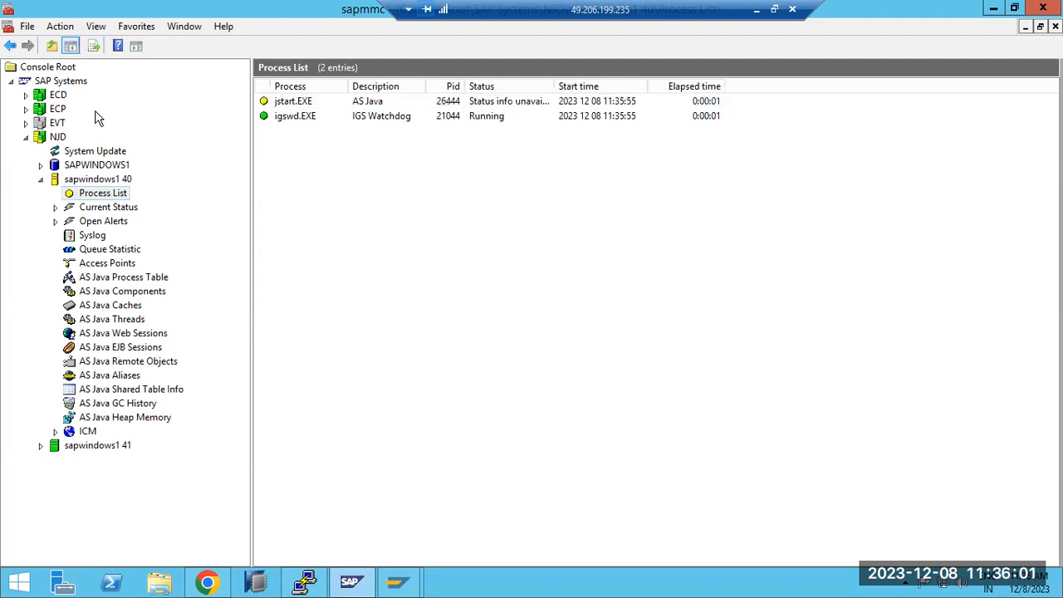
{"action": "left_click", "coordinate": [99, 194]}
{"action": "left_click", "coordinate": [98, 180]}
{"action": "left_click", "coordinate": [100, 193]}
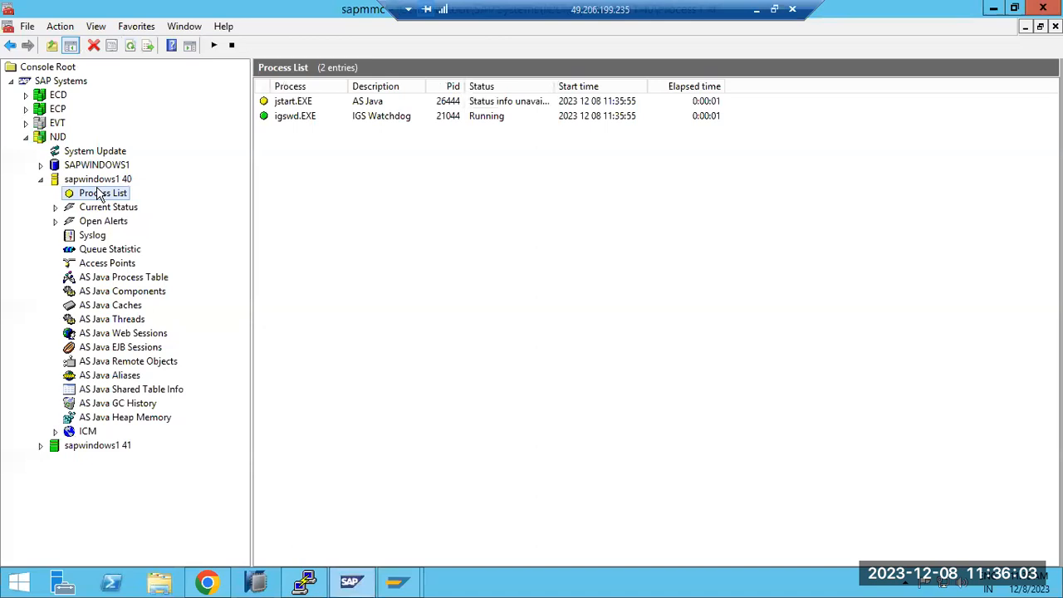
{"action": "left_click", "coordinate": [95, 49]}
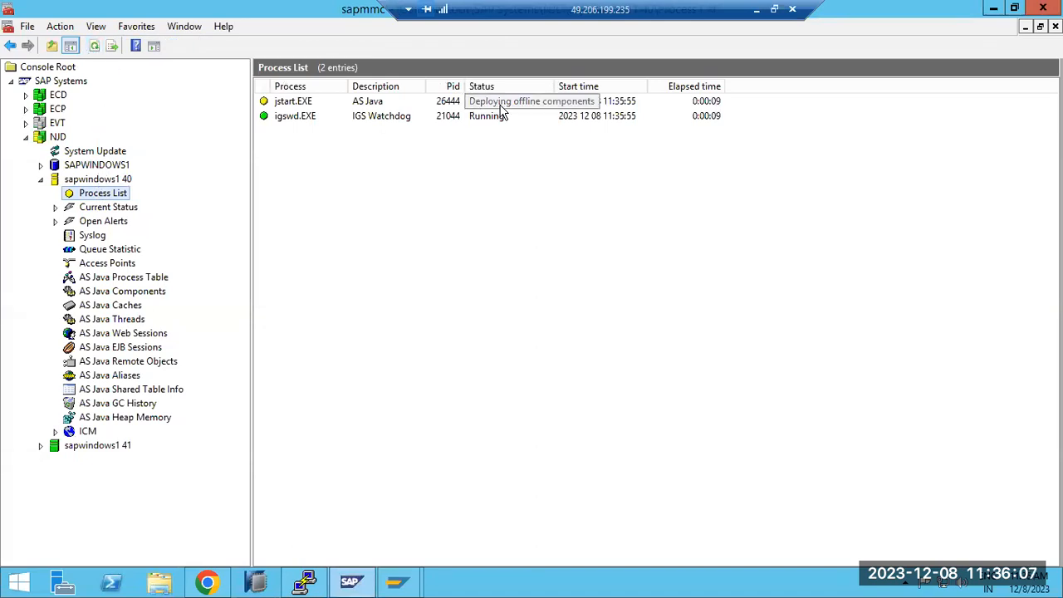
{"action": "left_click", "coordinate": [95, 46]}
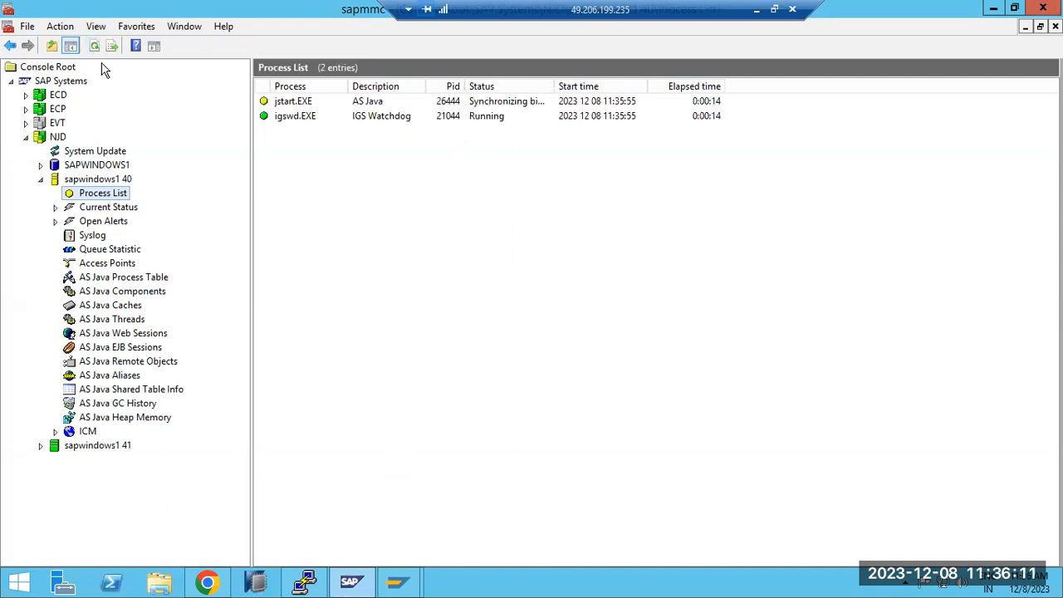
Step: Refresh the process list of sapwindows1 40, open its AS Java Process Table and refresh it to check the bootstrap process
{"action": "left_click", "coordinate": [95, 46]}
{"action": "left_click", "coordinate": [116, 277]}
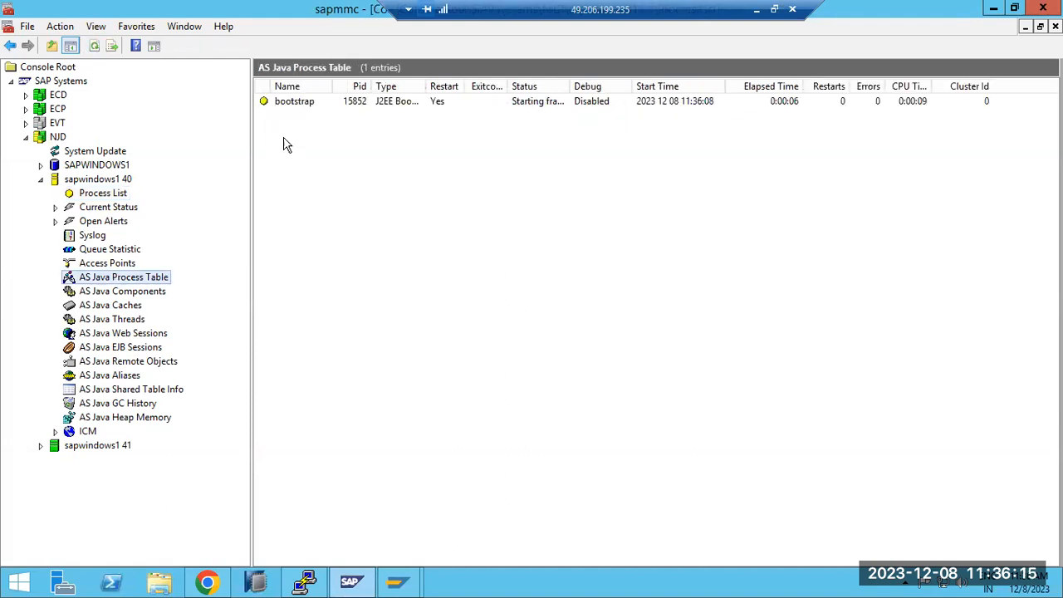
{"action": "left_click", "coordinate": [316, 106]}
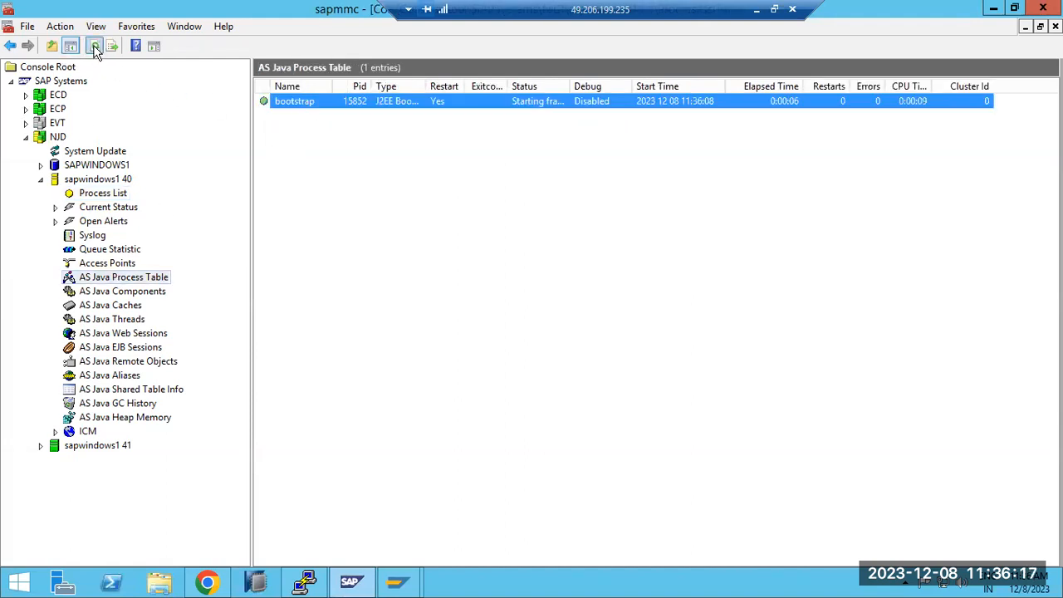
{"action": "left_click", "coordinate": [95, 47]}
{"action": "left_click", "coordinate": [95, 47]}
Step: Open the developer trace of jstart.EXE from the sapwindows1 40 process list and examine its most recent log entries
{"action": "left_click", "coordinate": [107, 194]}
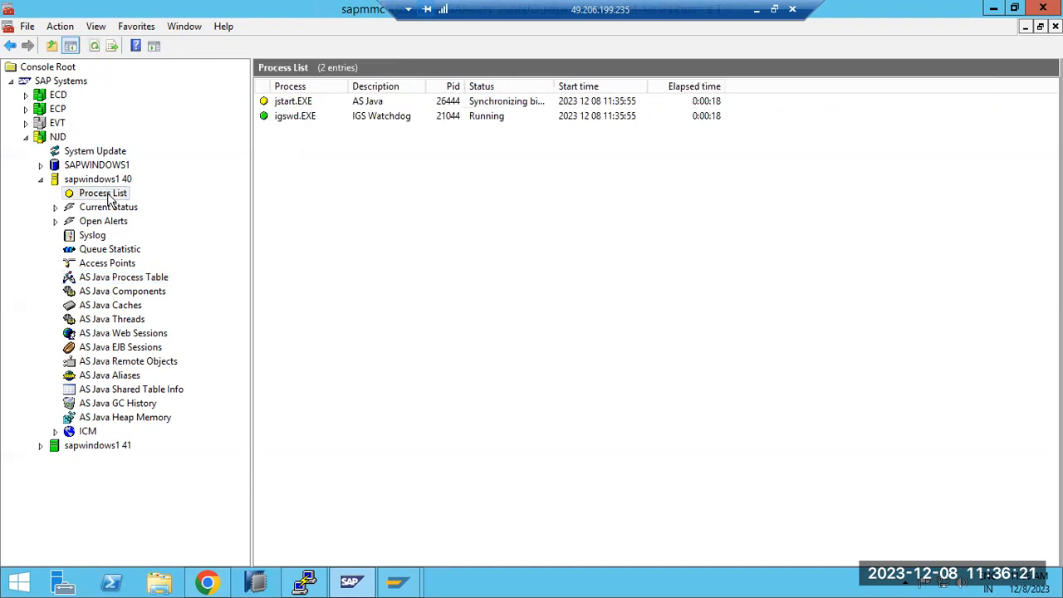
{"action": "left_click", "coordinate": [300, 110]}
{"action": "right_click", "coordinate": [300, 109]}
{"action": "left_click", "coordinate": [315, 115]}
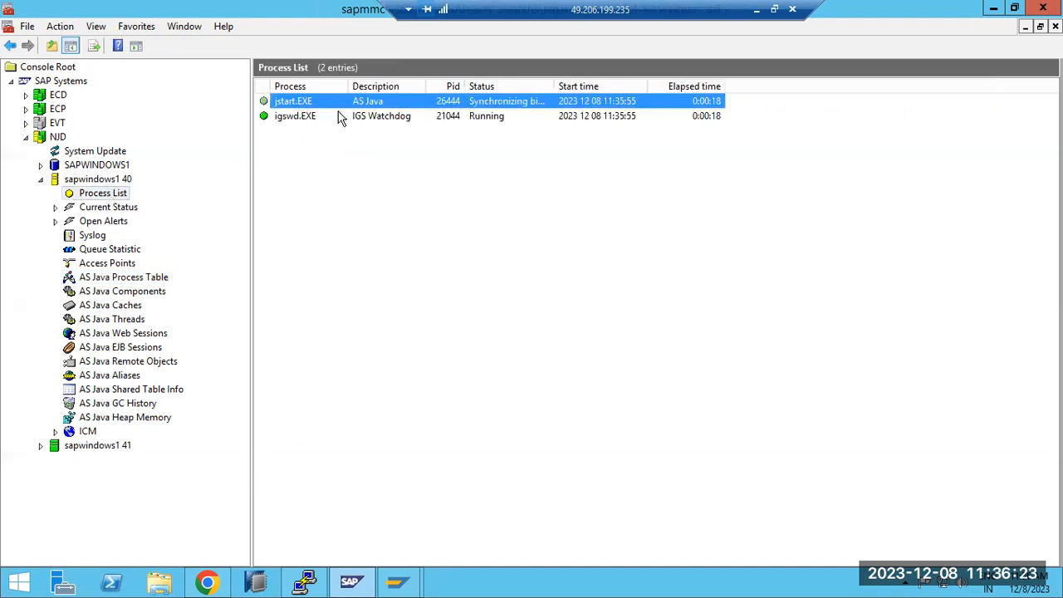
{"action": "left_click", "coordinate": [655, 88]}
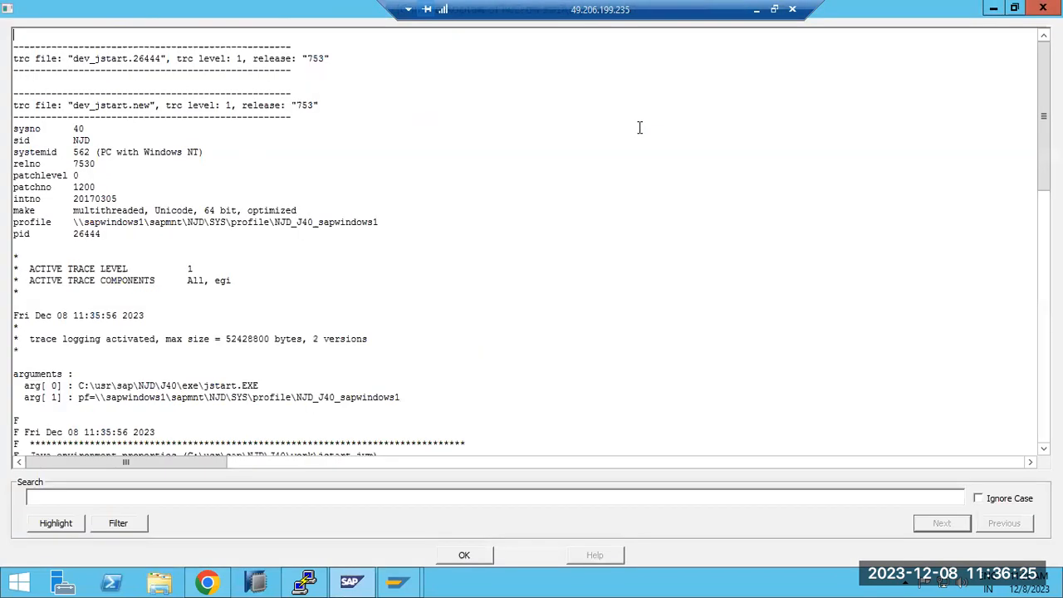
{"action": "scroll", "coordinate": [523, 381], "scroll_direction": "down", "scroll_amount": 20}
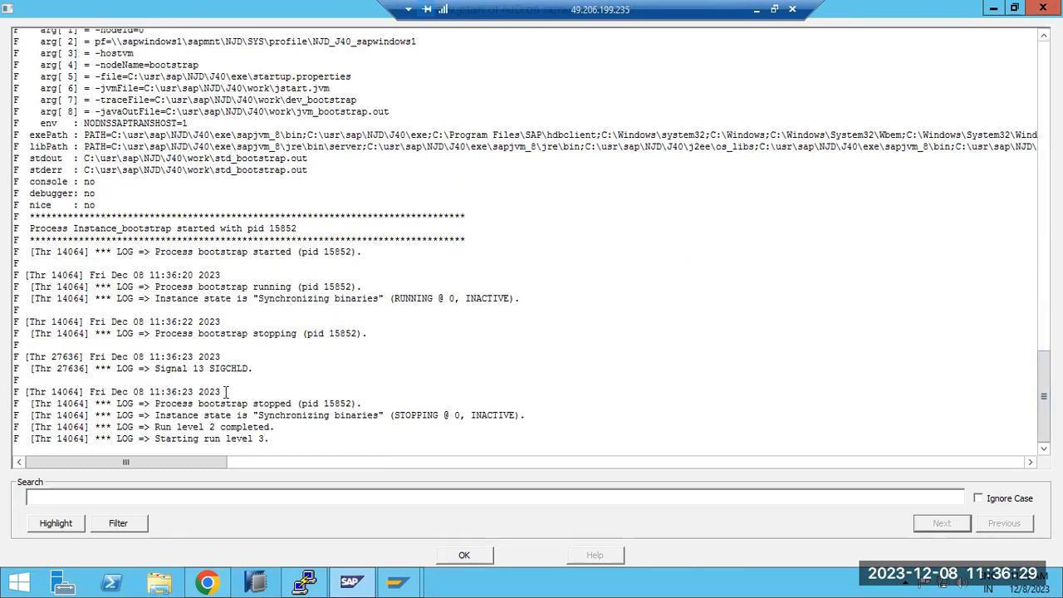
{"action": "left_click_drag", "start_coordinate": [252, 415], "coordinate": [320, 420]}
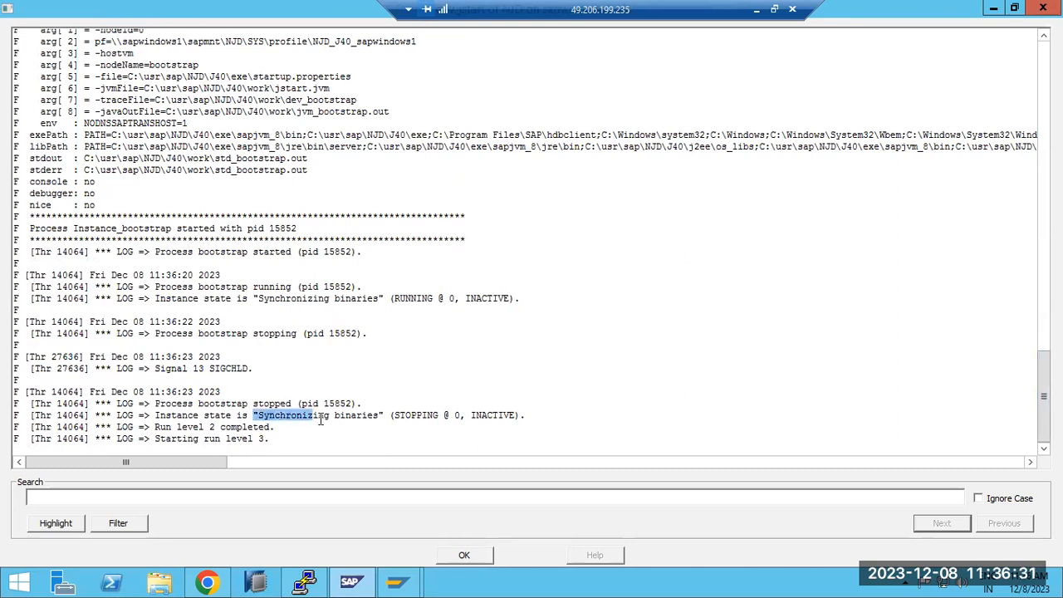
{"action": "scroll", "coordinate": [213, 321], "scroll_direction": "up", "scroll_amount": 7}
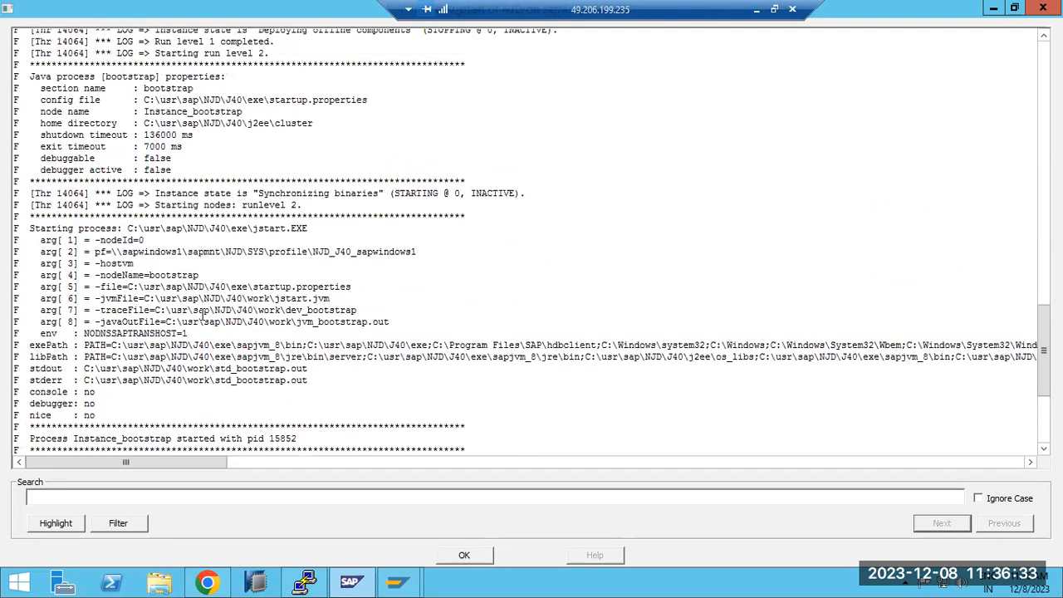
{"action": "scroll", "coordinate": [199, 310], "scroll_direction": "up", "scroll_amount": 15}
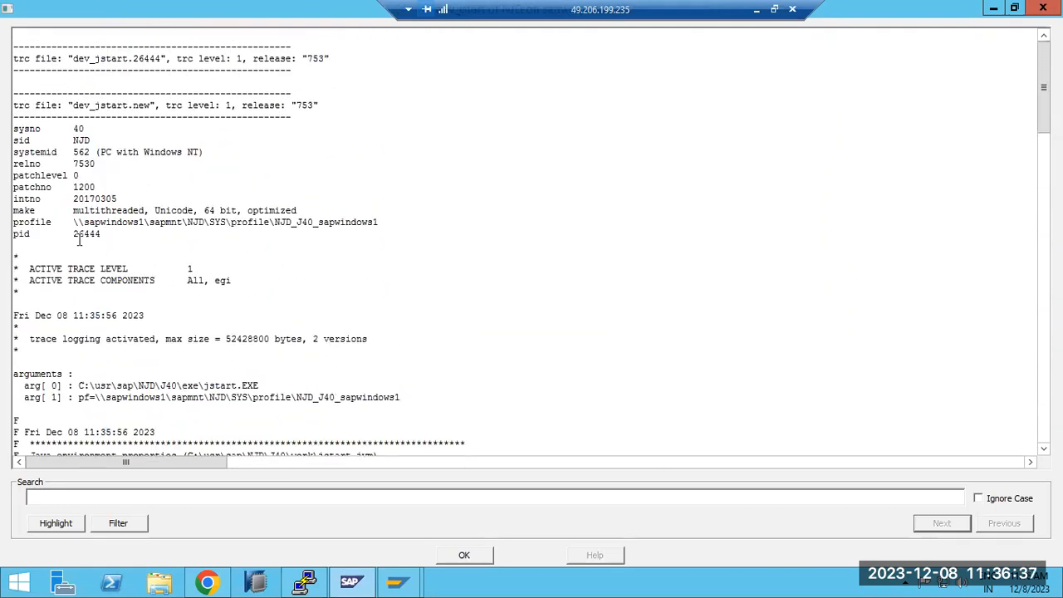
Step: Examine the jstart trace from the profile path through the Java environment, deployment and bootstrap sections, and close the trace
{"action": "left_click_drag", "start_coordinate": [73, 223], "coordinate": [393, 227]}
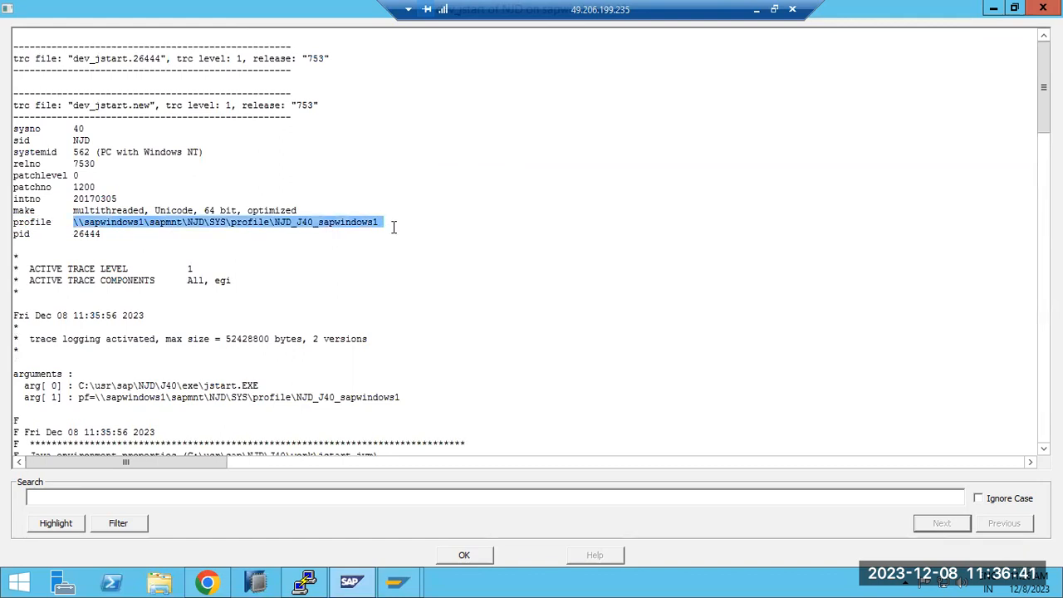
{"action": "scroll", "coordinate": [358, 266], "scroll_direction": "down", "scroll_amount": 1}
{"action": "left_click_drag", "start_coordinate": [156, 358], "coordinate": [420, 364]}
{"action": "scroll", "coordinate": [420, 370], "scroll_direction": "down", "scroll_amount": 4}
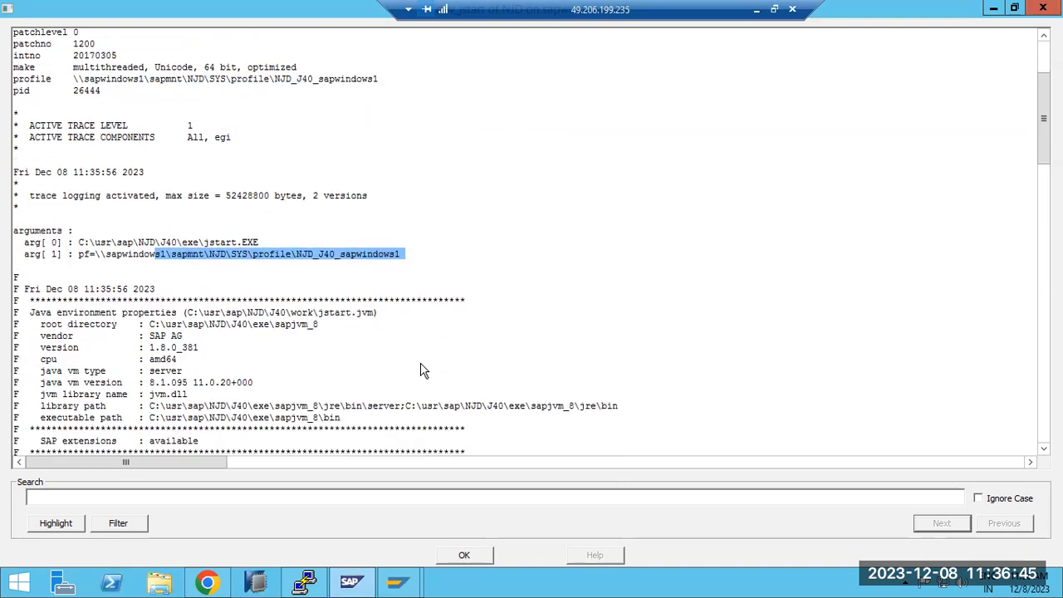
{"action": "scroll", "coordinate": [422, 370], "scroll_direction": "down", "scroll_amount": 1}
{"action": "left_click_drag", "start_coordinate": [226, 342], "coordinate": [349, 341]}
{"action": "scroll", "coordinate": [349, 342], "scroll_direction": "down", "scroll_amount": 6}
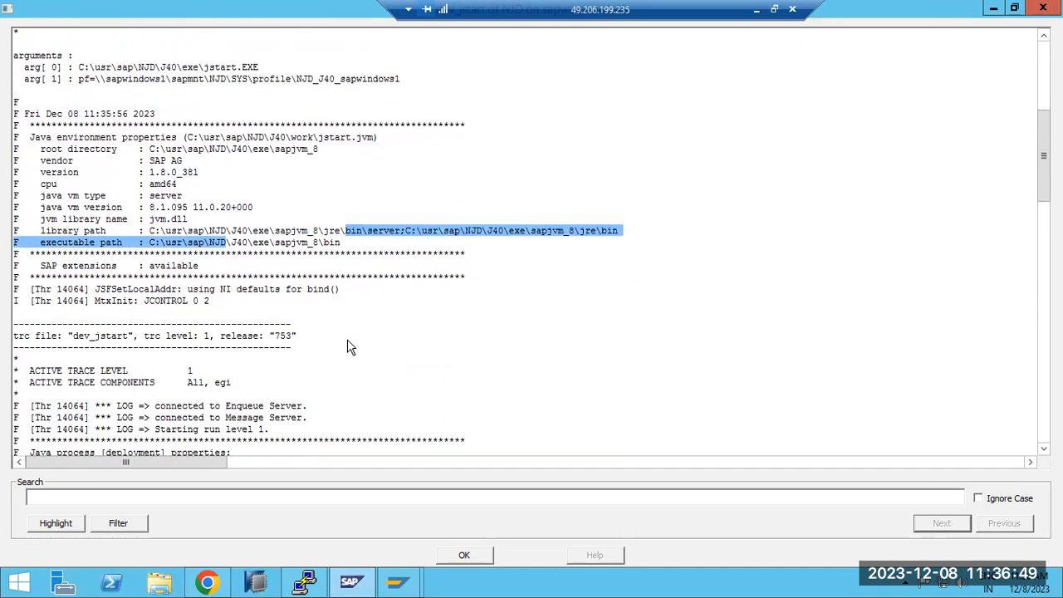
{"action": "scroll", "coordinate": [349, 339], "scroll_direction": "down", "scroll_amount": 3}
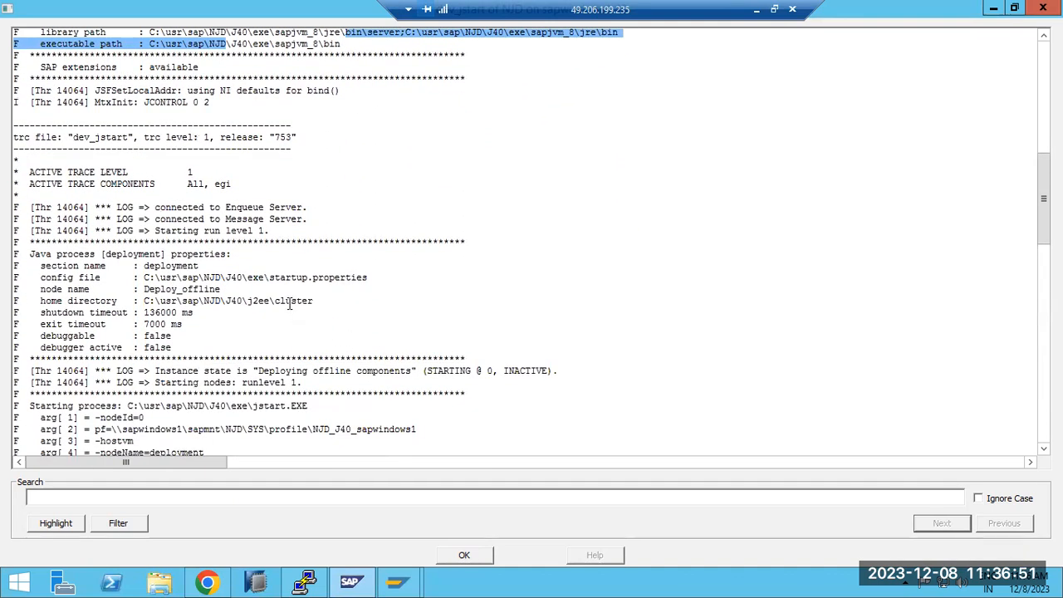
{"action": "left_click_drag", "start_coordinate": [274, 278], "coordinate": [365, 278]}
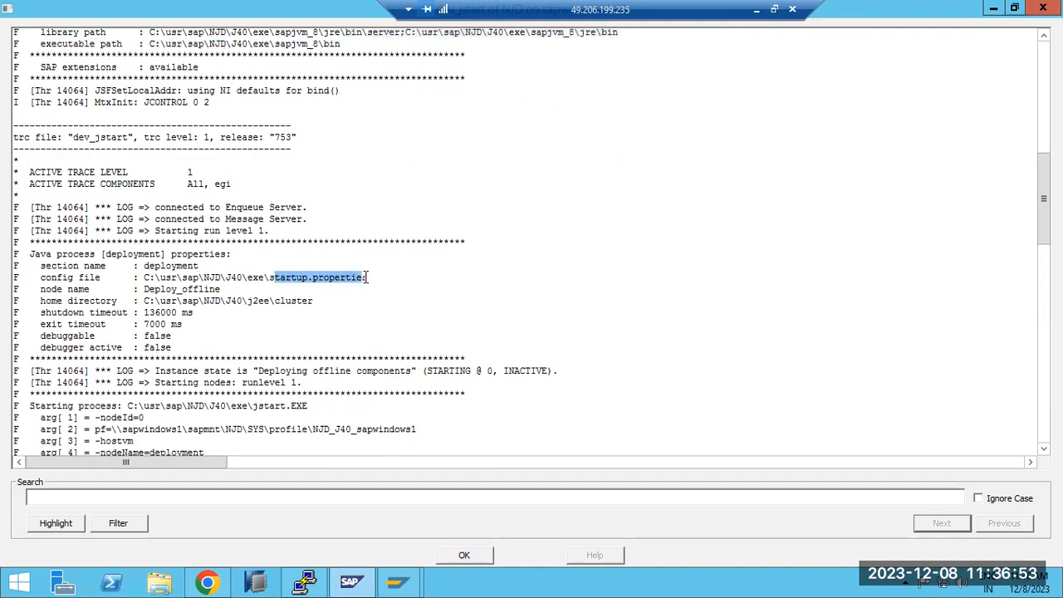
{"action": "scroll", "coordinate": [367, 277], "scroll_direction": "down", "scroll_amount": 5}
{"action": "scroll", "coordinate": [365, 278], "scroll_direction": "down", "scroll_amount": 8}
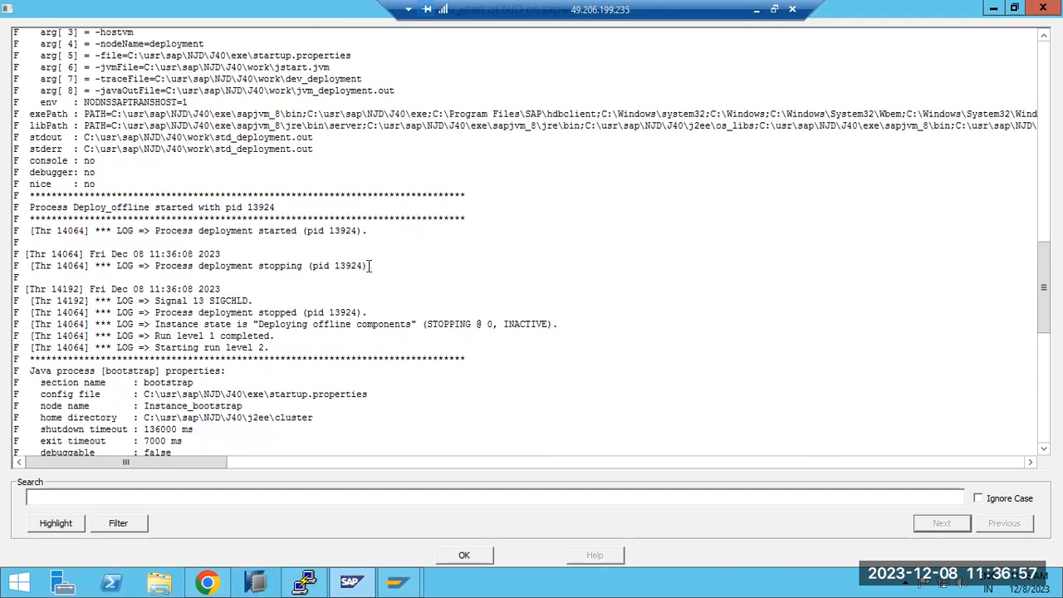
{"action": "scroll", "coordinate": [372, 267], "scroll_direction": "down", "scroll_amount": 10}
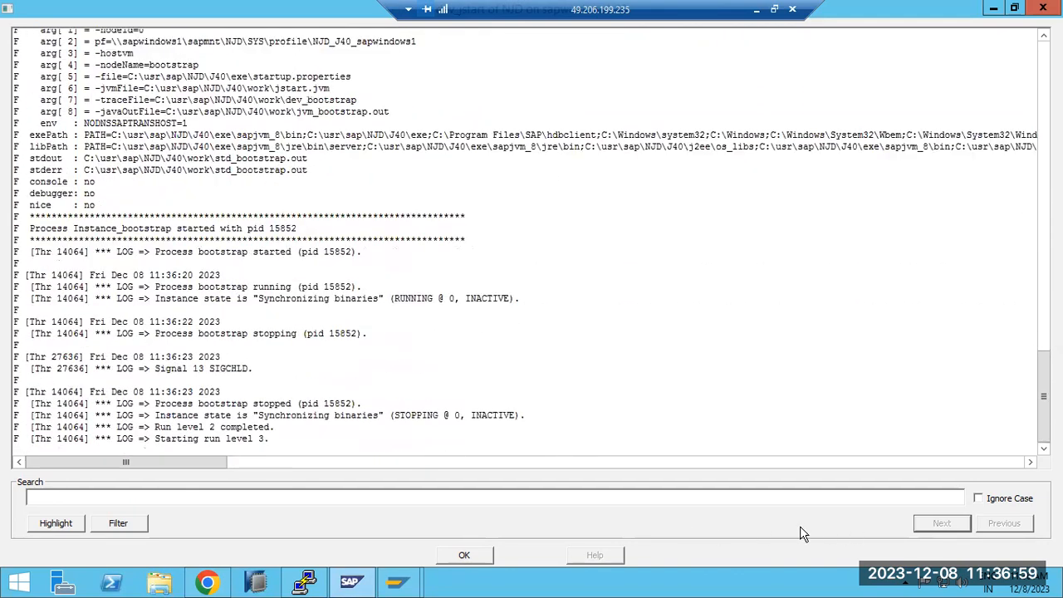
{"action": "left_click", "coordinate": [465, 554]}
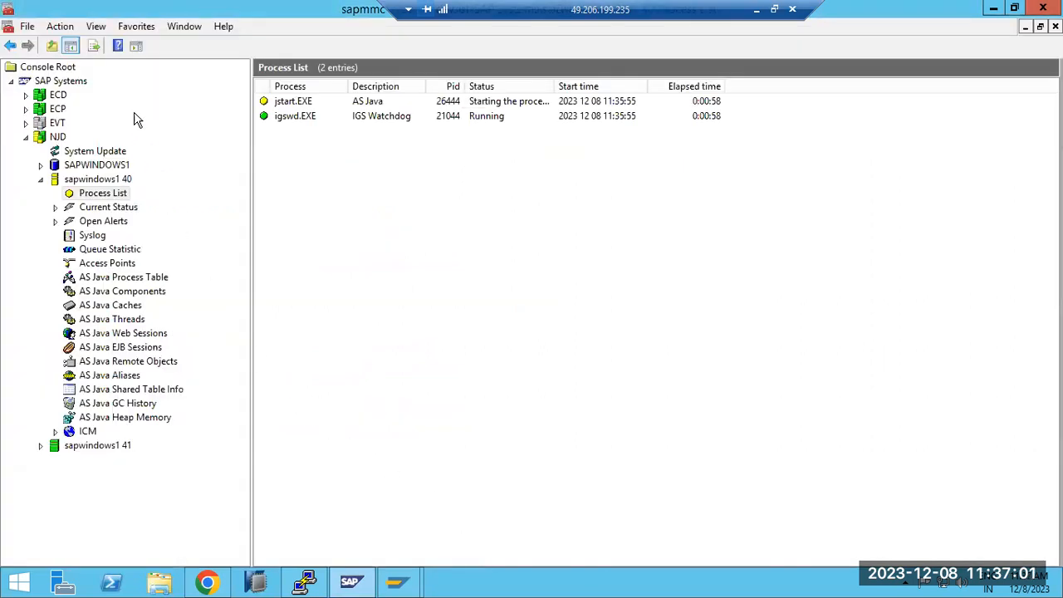
Step: Reopen the AS Java Process Table of sapwindows1 40 and refresh it to check the startup status of server0
{"action": "left_click", "coordinate": [91, 181]}
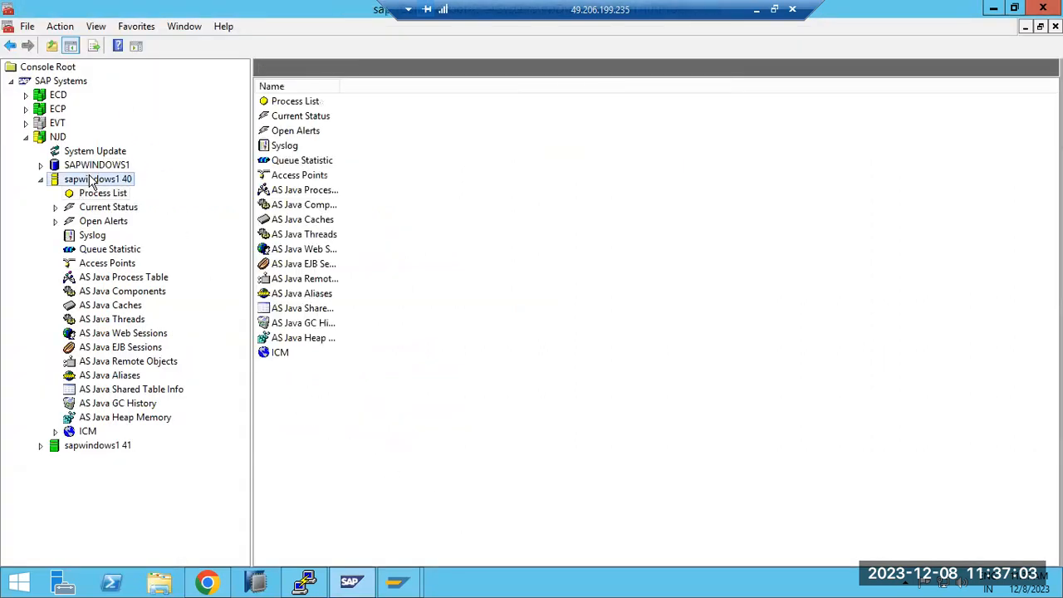
{"action": "left_click", "coordinate": [83, 193]}
{"action": "left_click", "coordinate": [118, 279]}
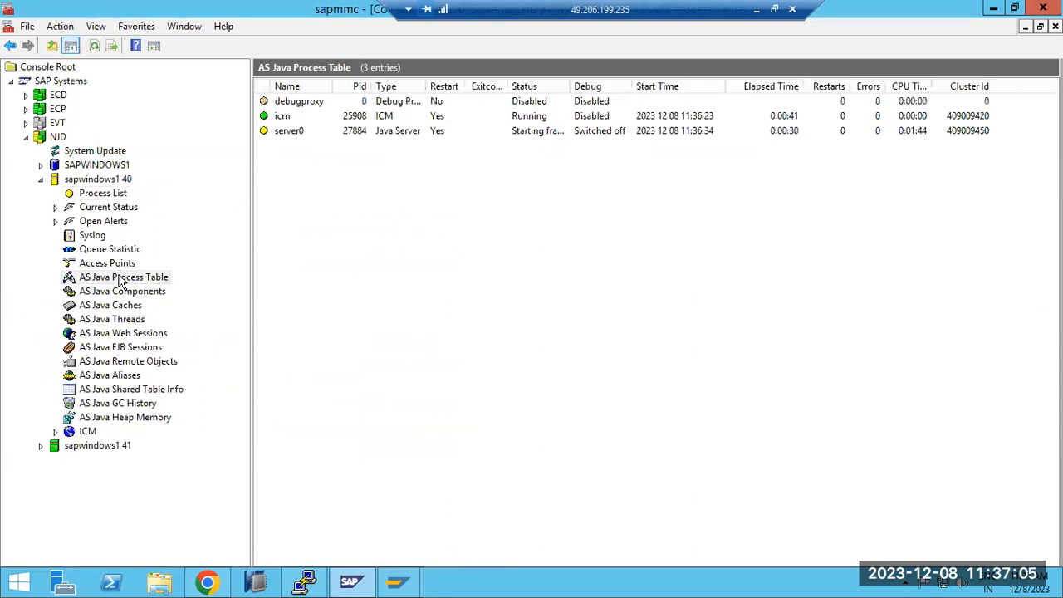
{"action": "left_click", "coordinate": [94, 49]}
{"action": "left_click", "coordinate": [523, 135]}
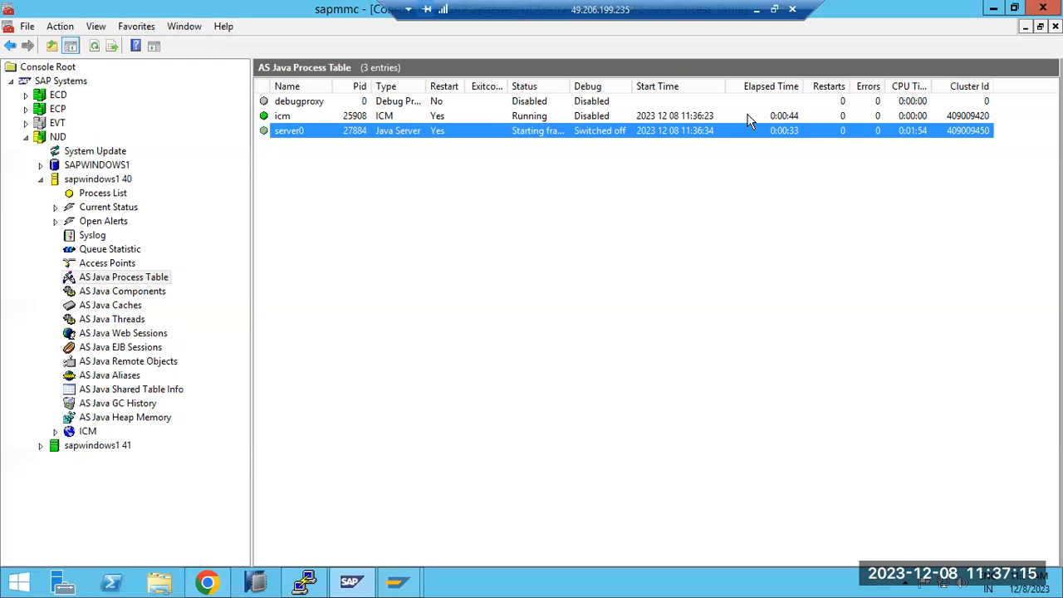
Step: Switch to the ECP session in SAP GUI, open the Gateway Monitor's active connections and widen the User column
{"action": "left_click", "coordinate": [398, 582]}
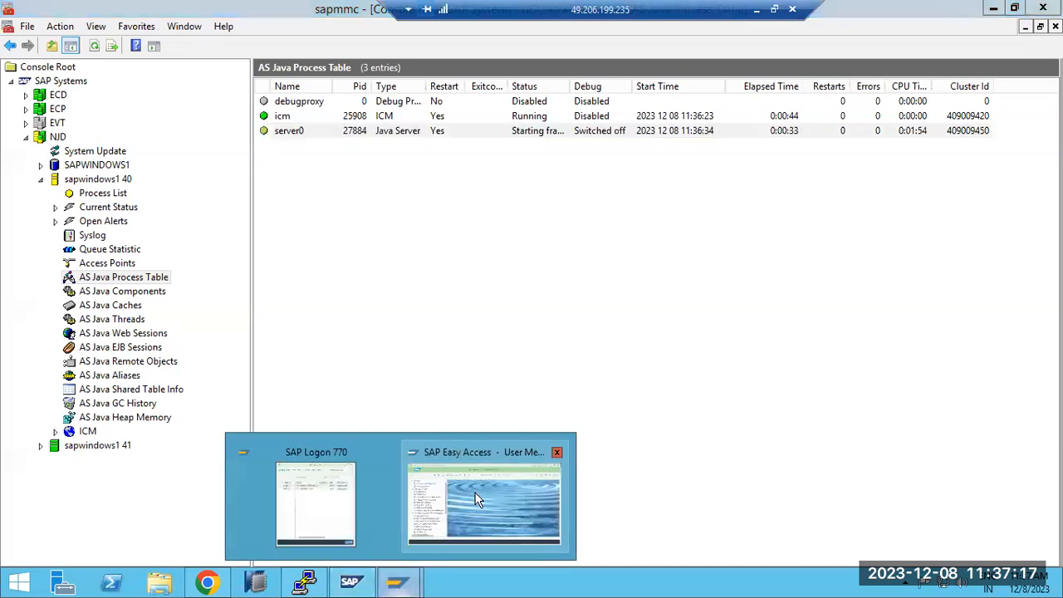
{"action": "left_click", "coordinate": [477, 499]}
{"action": "type", "text": "sm50"}
{"action": "key", "text": "Return"}
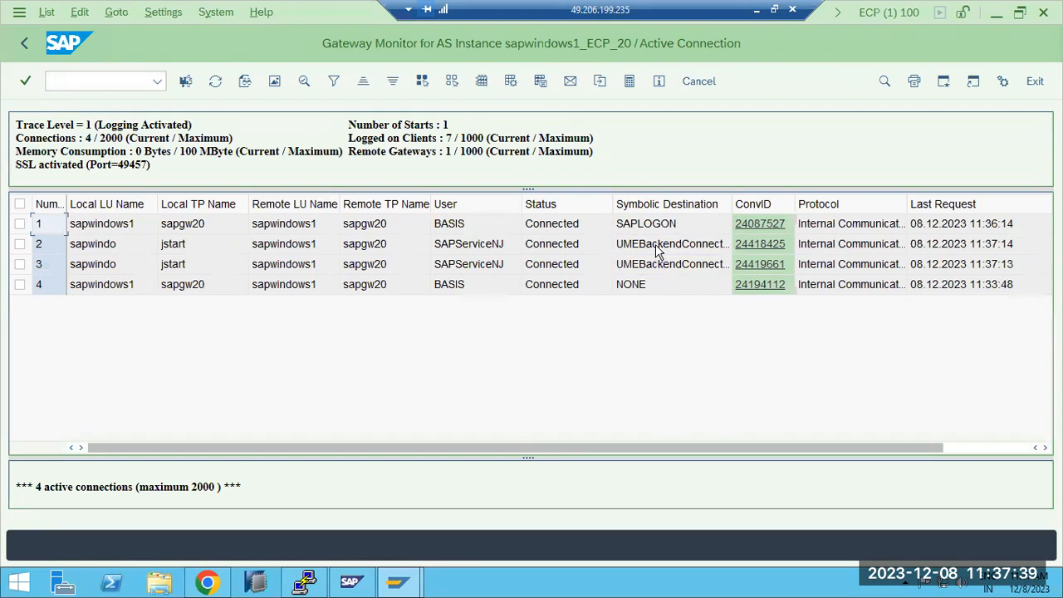
{"action": "left_click", "coordinate": [956, 448]}
{"action": "left_click_drag", "start_coordinate": [956, 449], "coordinate": [618, 444]}
{"action": "left_click_drag", "start_coordinate": [523, 205], "coordinate": [562, 218]}
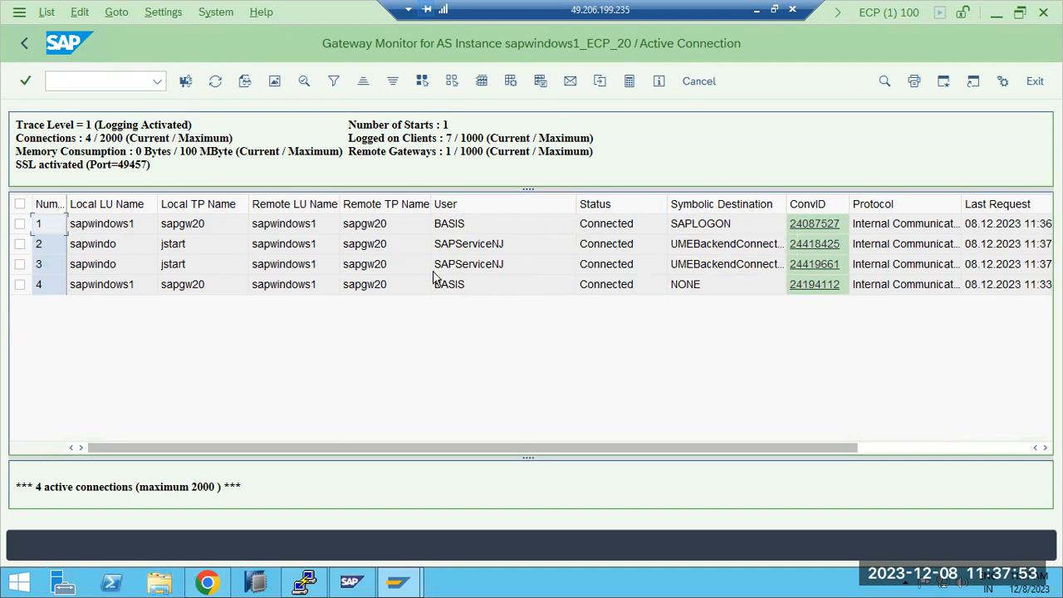
Step: Refresh the active gateway connections and inspect the jstart entry for the UMEBackendConnection destination
{"action": "left_click", "coordinate": [215, 86]}
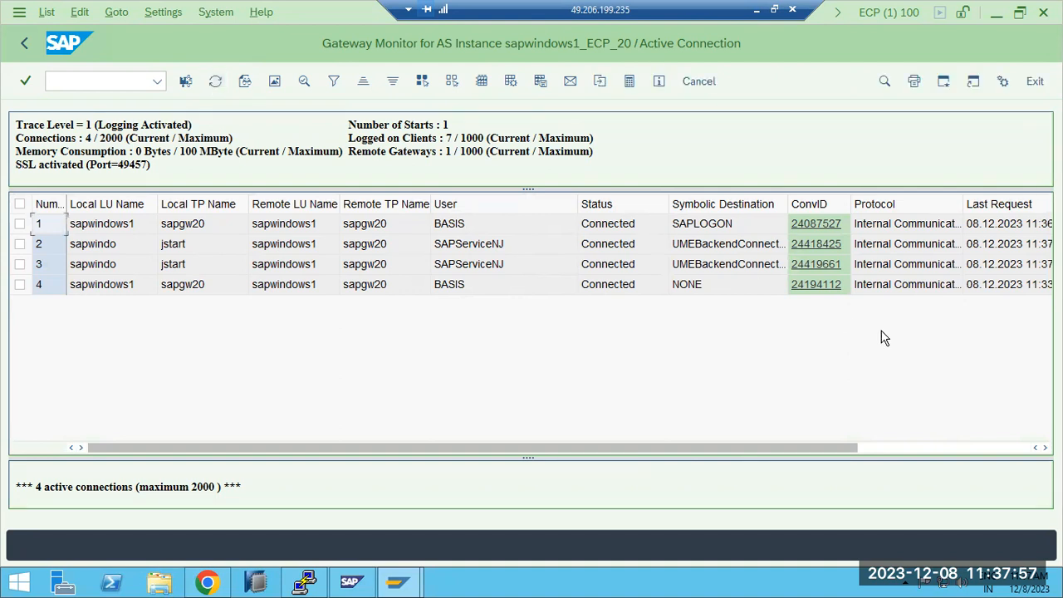
{"action": "left_click", "coordinate": [895, 449]}
{"action": "left_click_drag", "start_coordinate": [862, 447], "coordinate": [498, 449]}
{"action": "left_click", "coordinate": [727, 249]}
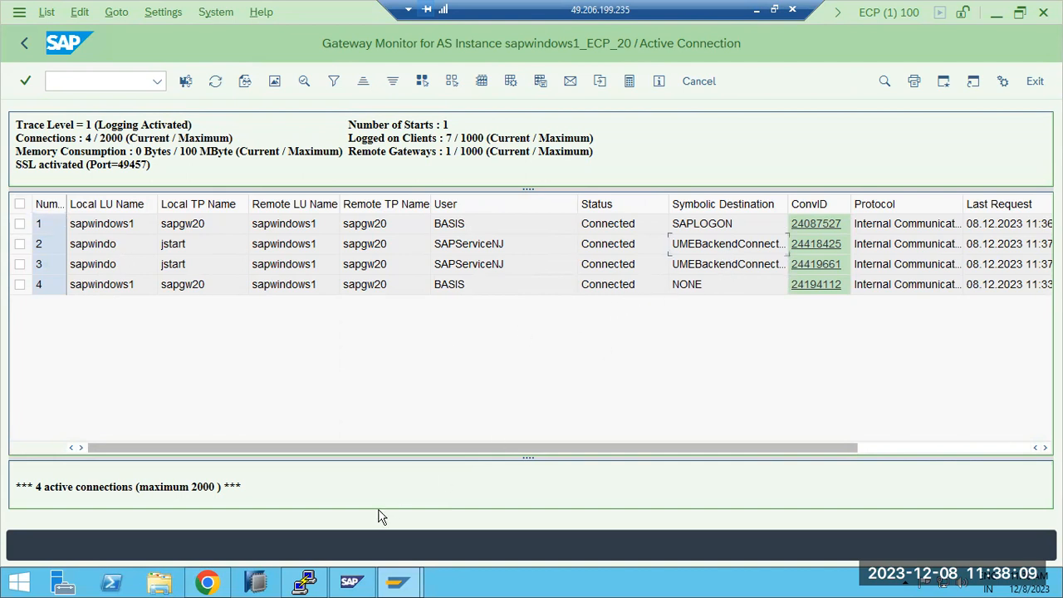
Step: Refresh the AS Java Process Table in the SAP Management Console, and refresh the gateway connections in the ECP session
{"action": "left_click", "coordinate": [361, 575]}
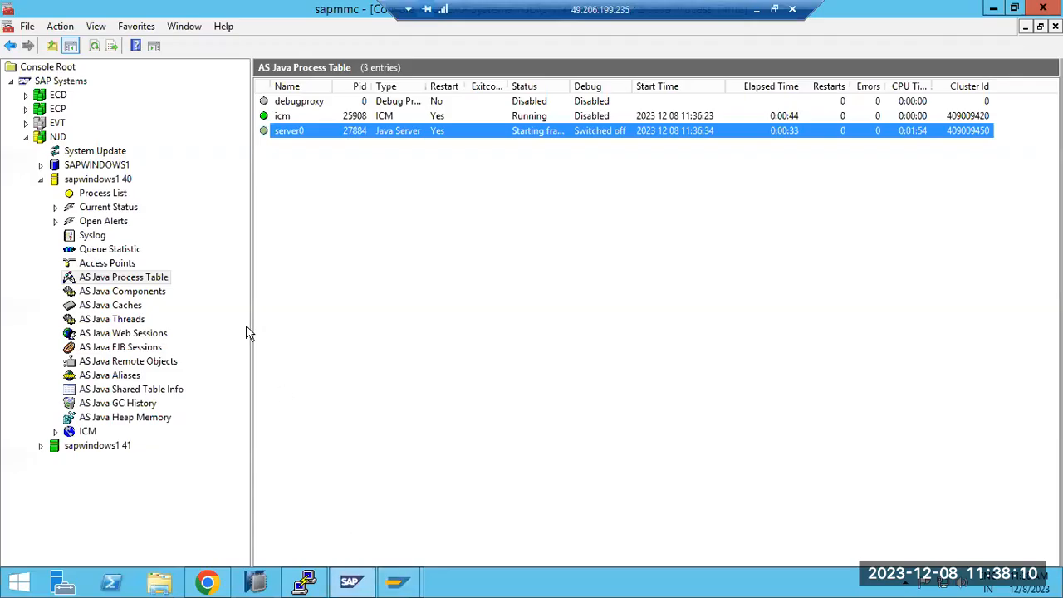
{"action": "left_click", "coordinate": [94, 47]}
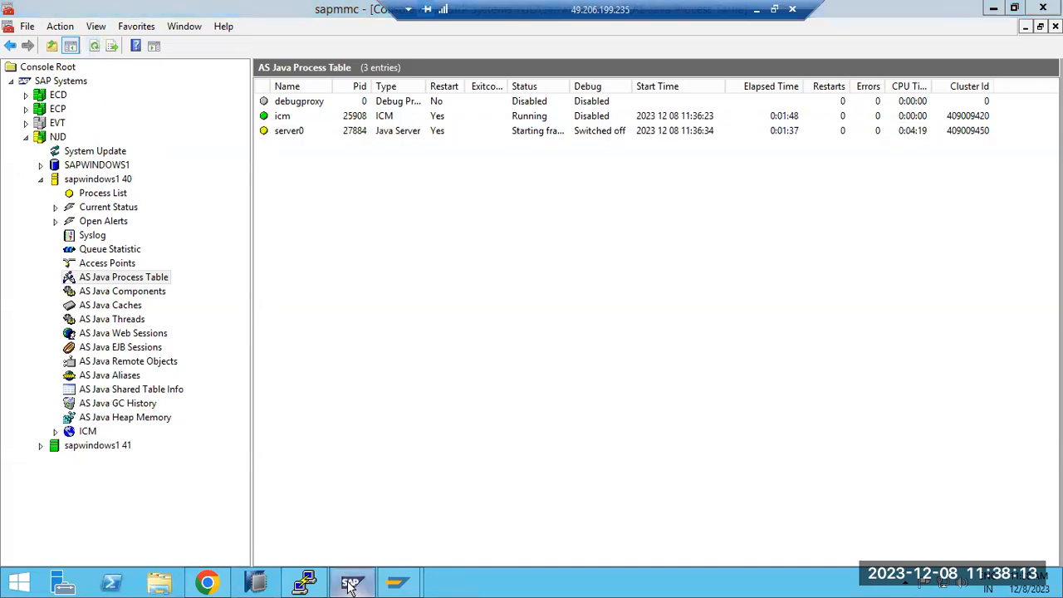
{"action": "left_click", "coordinate": [351, 584]}
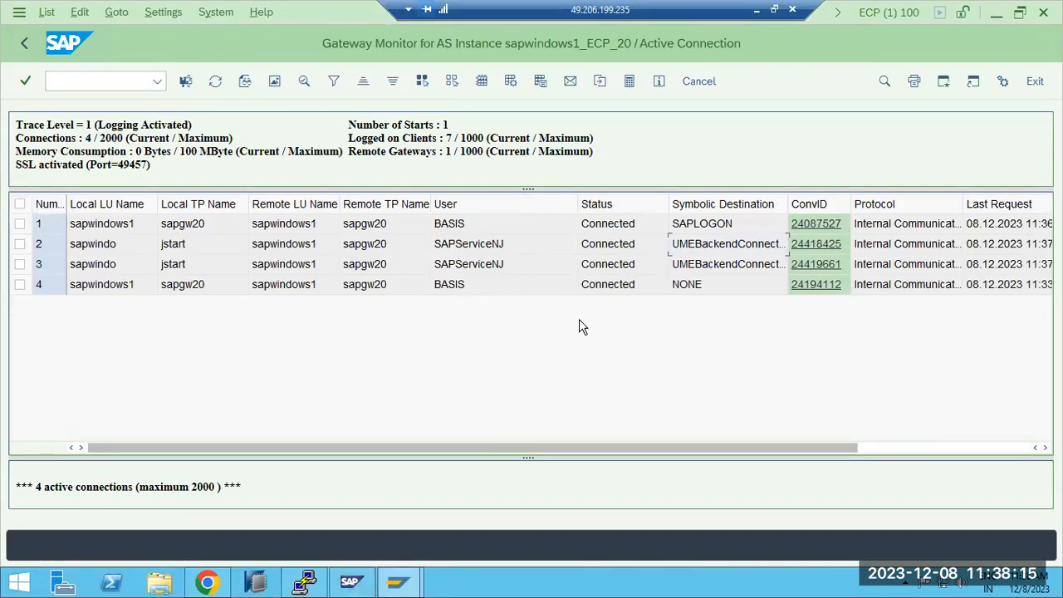
{"action": "mouse_move", "coordinate": [396, 581]}
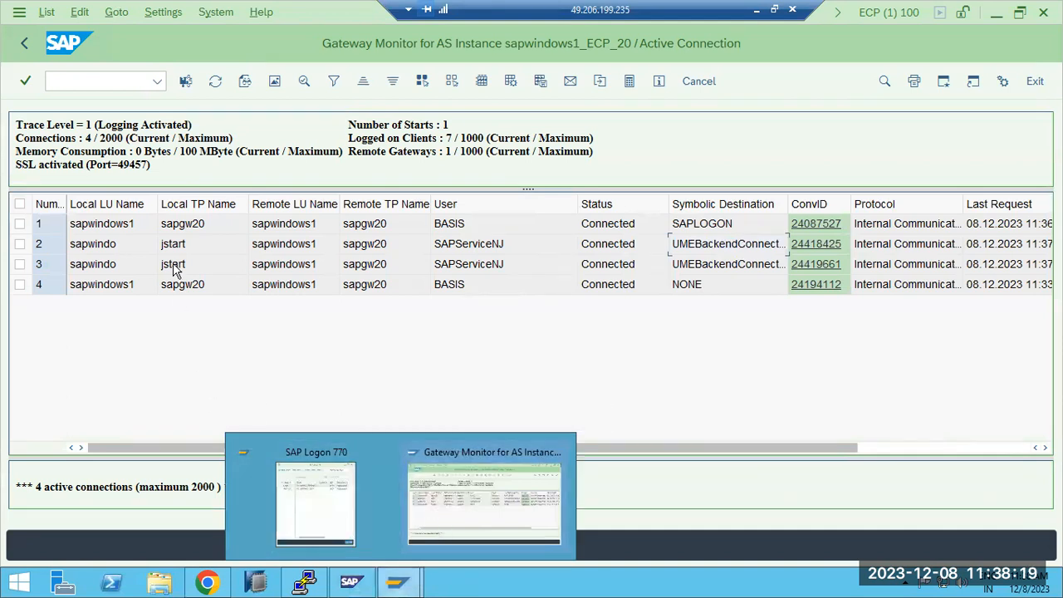
{"action": "left_click", "coordinate": [214, 83]}
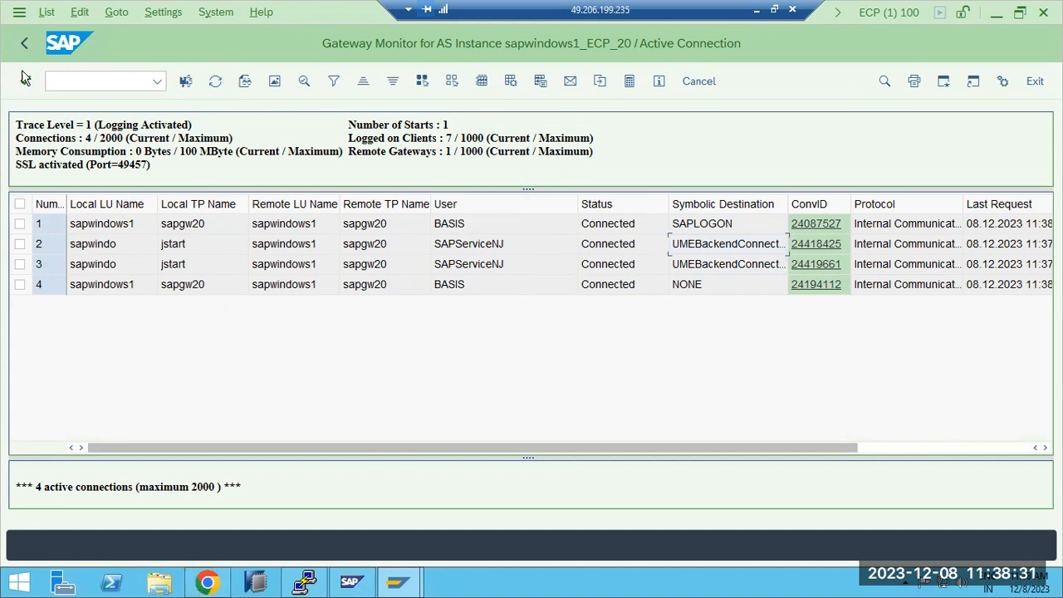
Step: List the system-wide user sessions of ECP with transaction AL08, examine the RFC session details and return to SAP Easy Access
{"action": "left_click", "coordinate": [25, 44]}
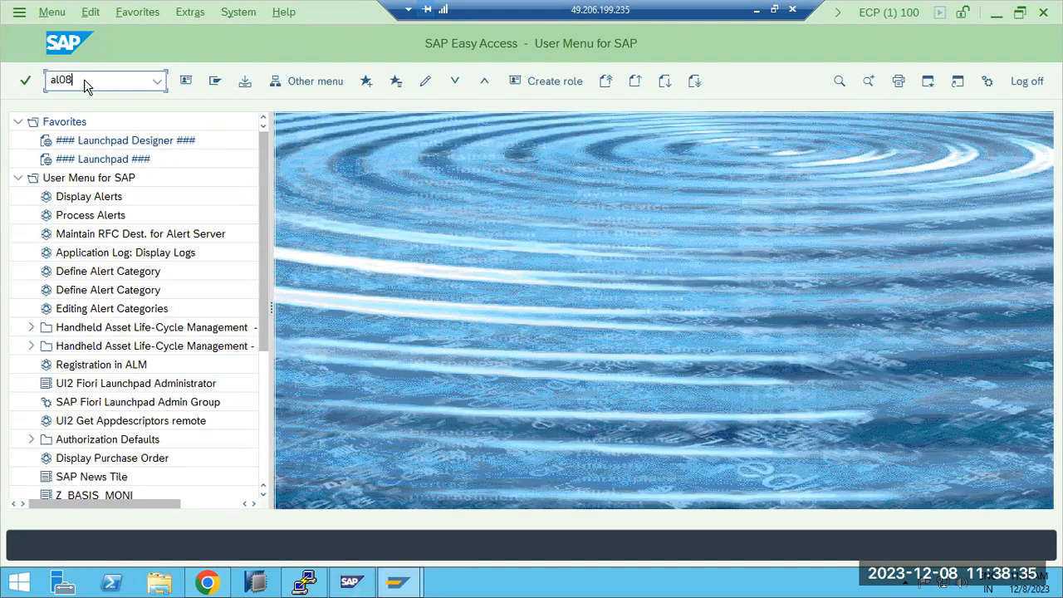
{"action": "key", "text": "Return"}
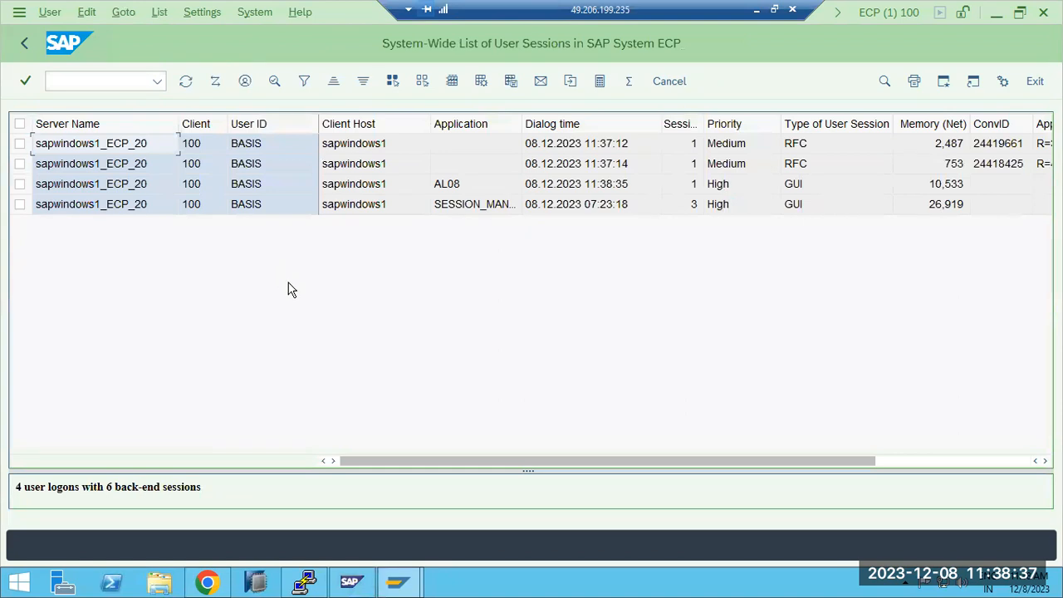
{"action": "left_click", "coordinate": [901, 461]}
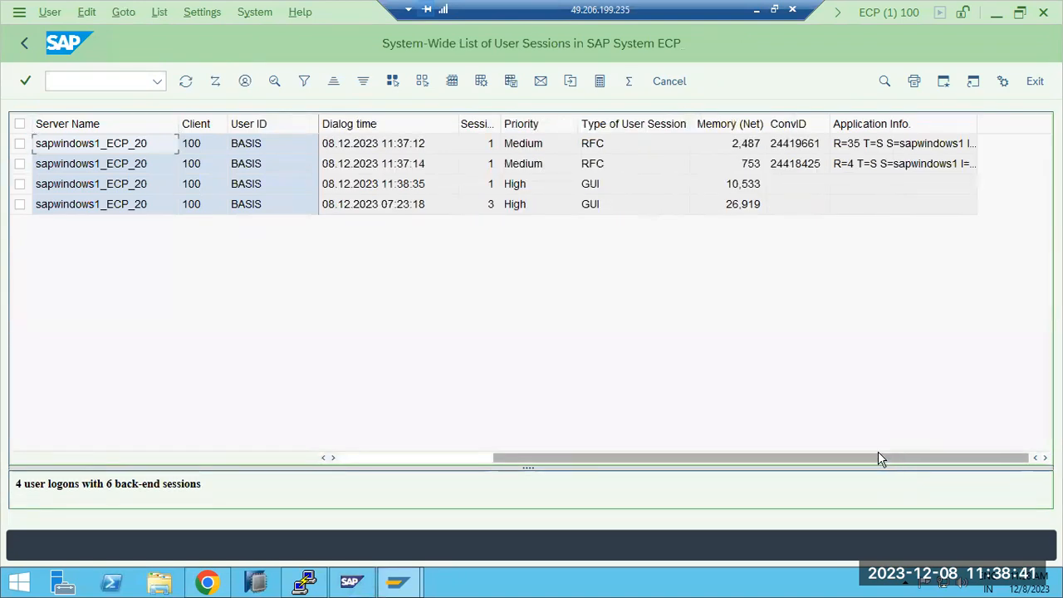
{"action": "left_click", "coordinate": [25, 45]}
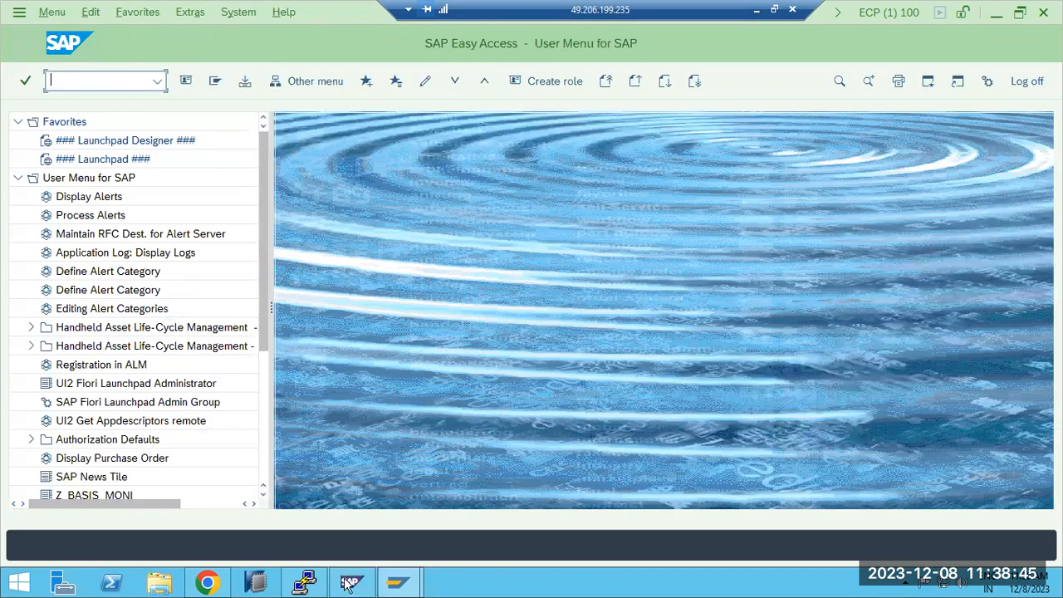
Step: Switch to Chrome and reload both application server pages of NJD on sapwindows1:54000
{"action": "left_click", "coordinate": [209, 584]}
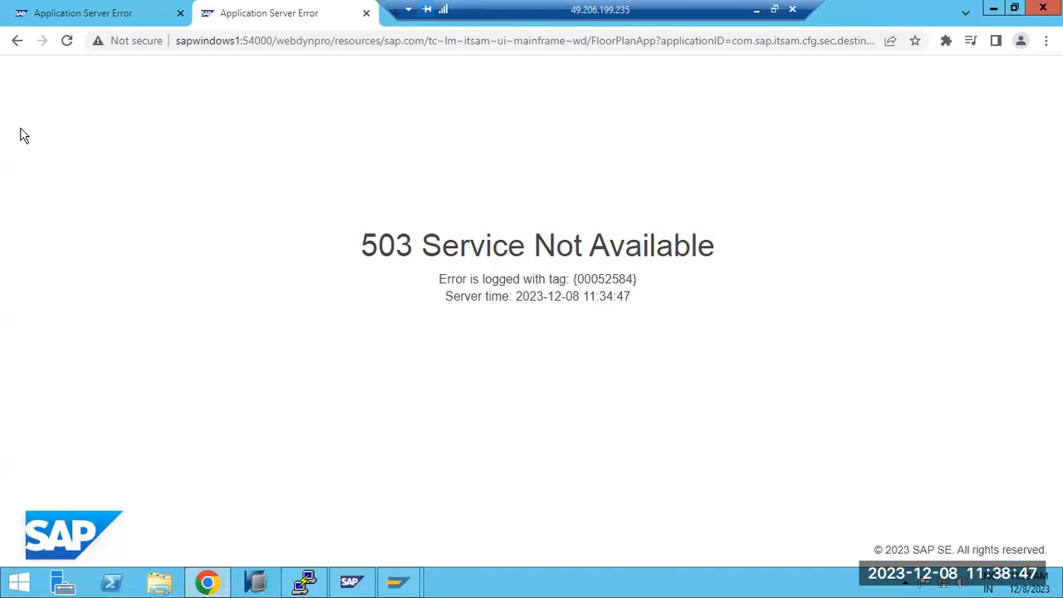
{"action": "left_click", "coordinate": [68, 41]}
{"action": "left_click", "coordinate": [82, 15]}
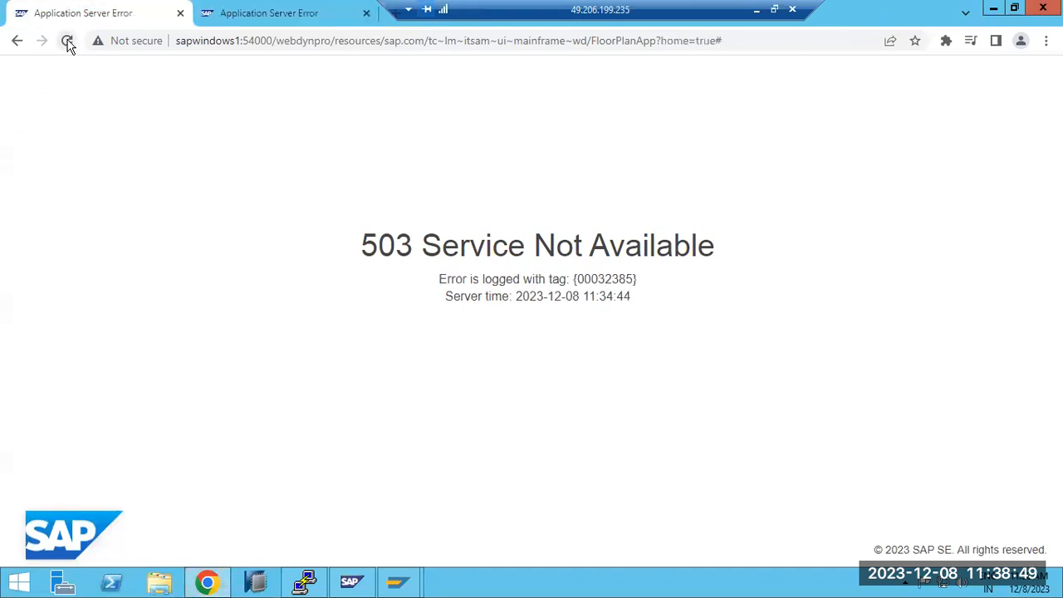
{"action": "left_click", "coordinate": [66, 40]}
{"action": "mouse_move", "coordinate": [396, 582]}
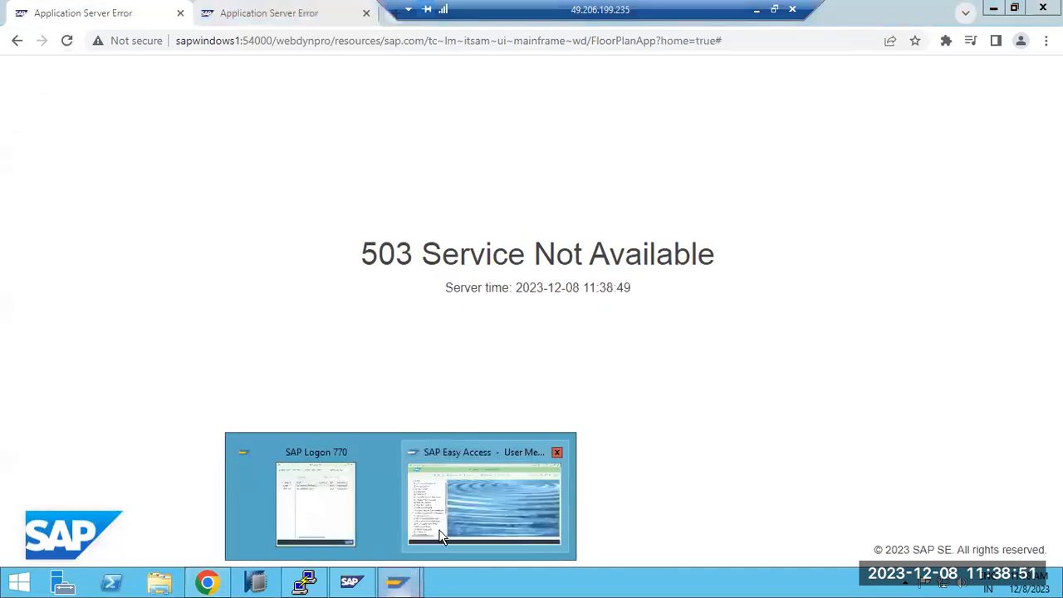
{"action": "left_click", "coordinate": [486, 498]}
{"action": "left_click", "coordinate": [209, 584]}
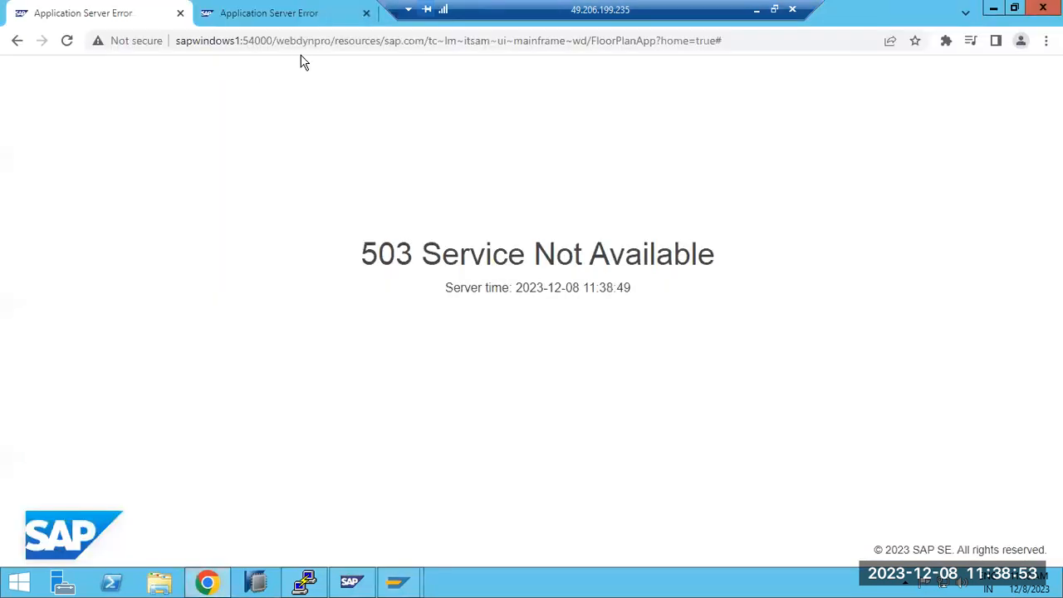
Step: Examine the page URL in Chrome, distinguishing the host and port sapwindows1:54000 from the webdynpro application path
{"action": "left_click_drag", "start_coordinate": [276, 41], "coordinate": [793, 55]}
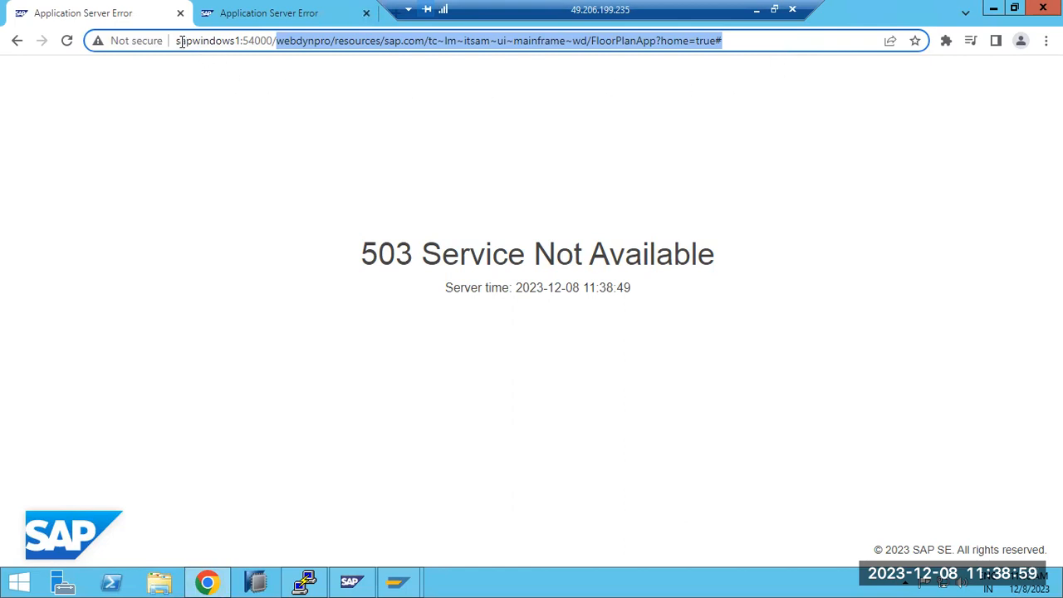
{"action": "left_click_drag", "start_coordinate": [177, 41], "coordinate": [276, 44]}
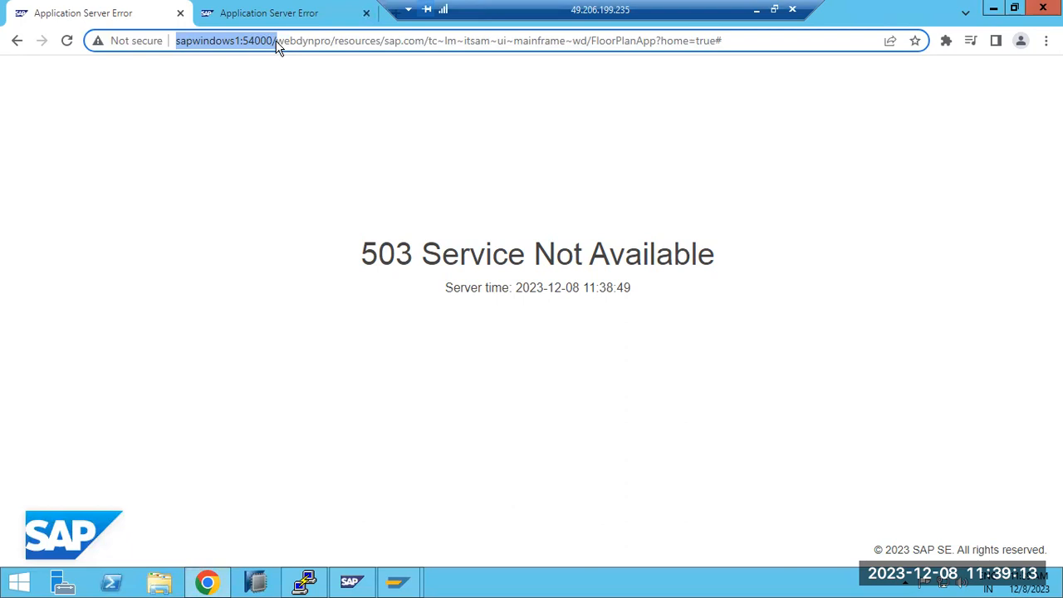
{"action": "left_click", "coordinate": [396, 582]}
{"action": "left_click", "coordinate": [445, 507]}
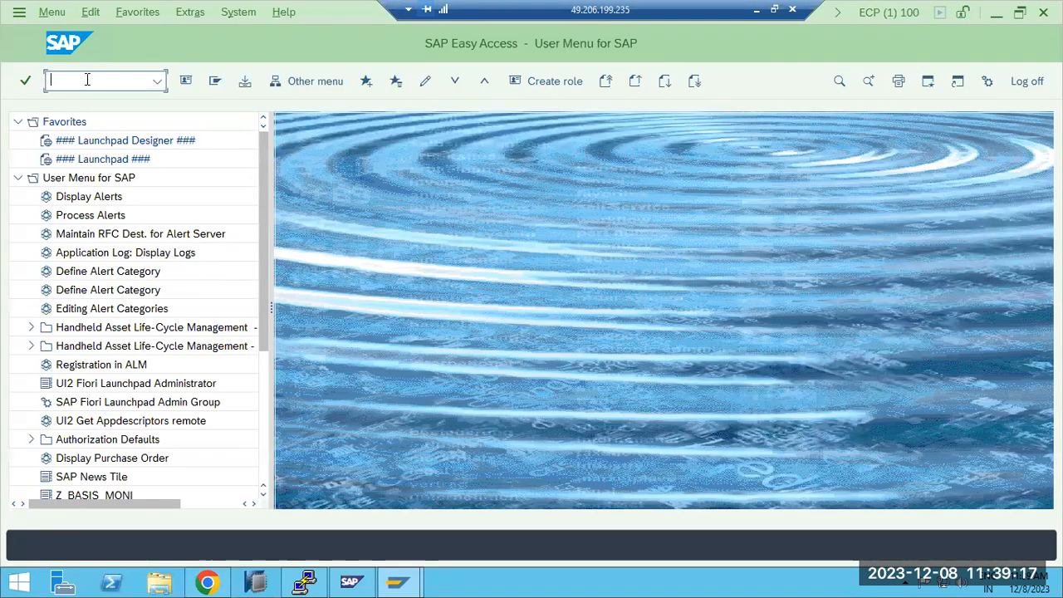
{"action": "left_click", "coordinate": [207, 582]}
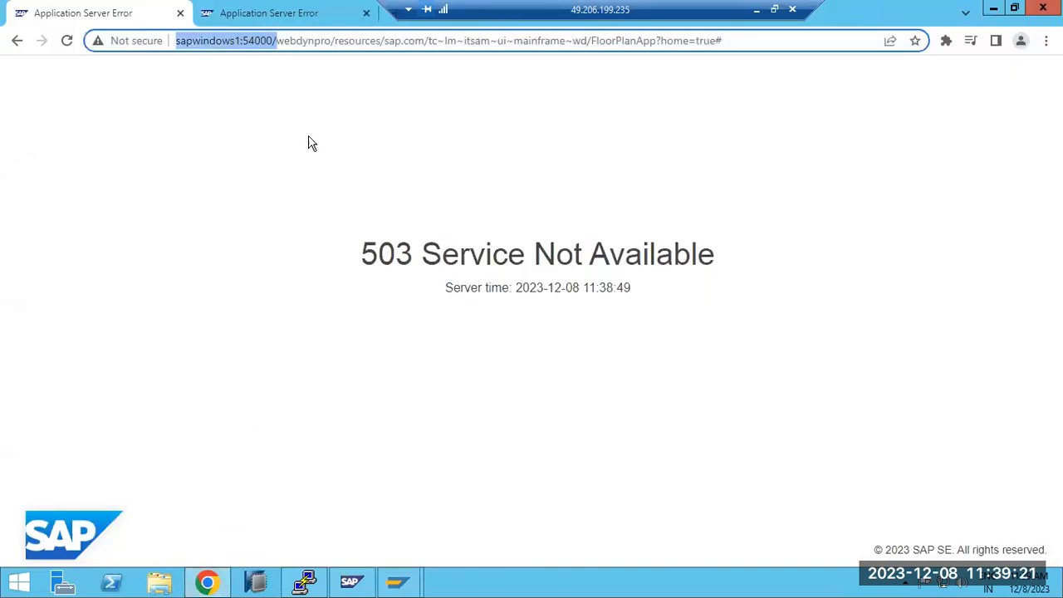
{"action": "double_click", "coordinate": [221, 40]}
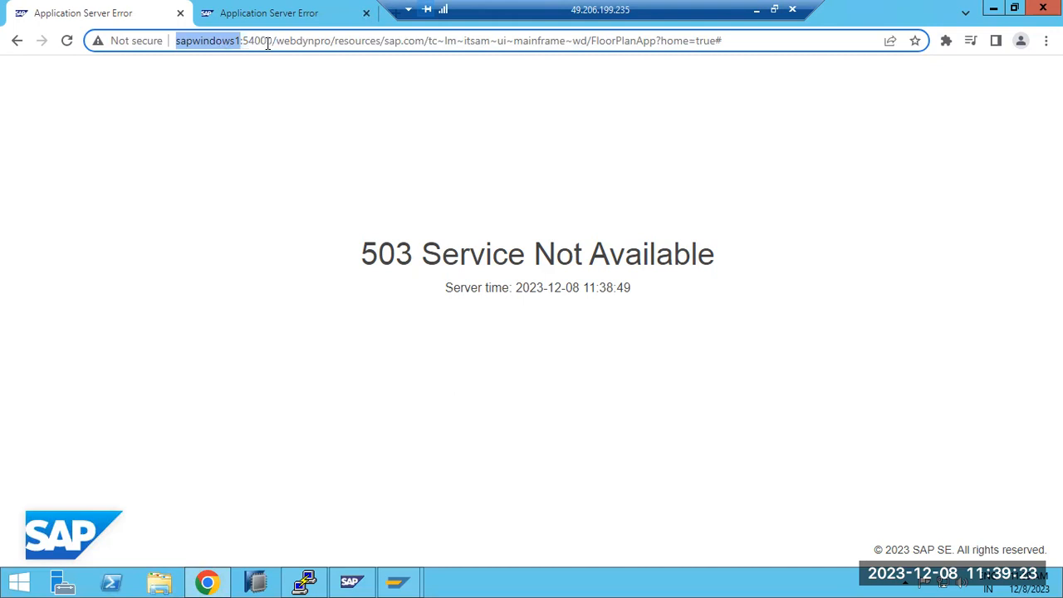
{"action": "left_click_drag", "start_coordinate": [273, 40], "coordinate": [177, 41]}
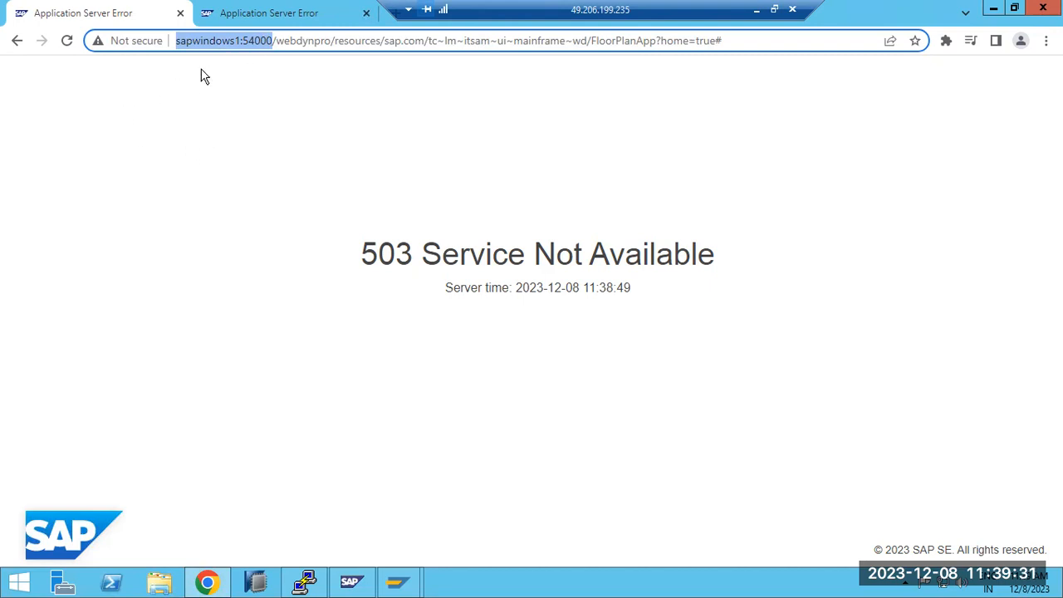
{"action": "left_click_drag", "start_coordinate": [276, 41], "coordinate": [732, 51]}
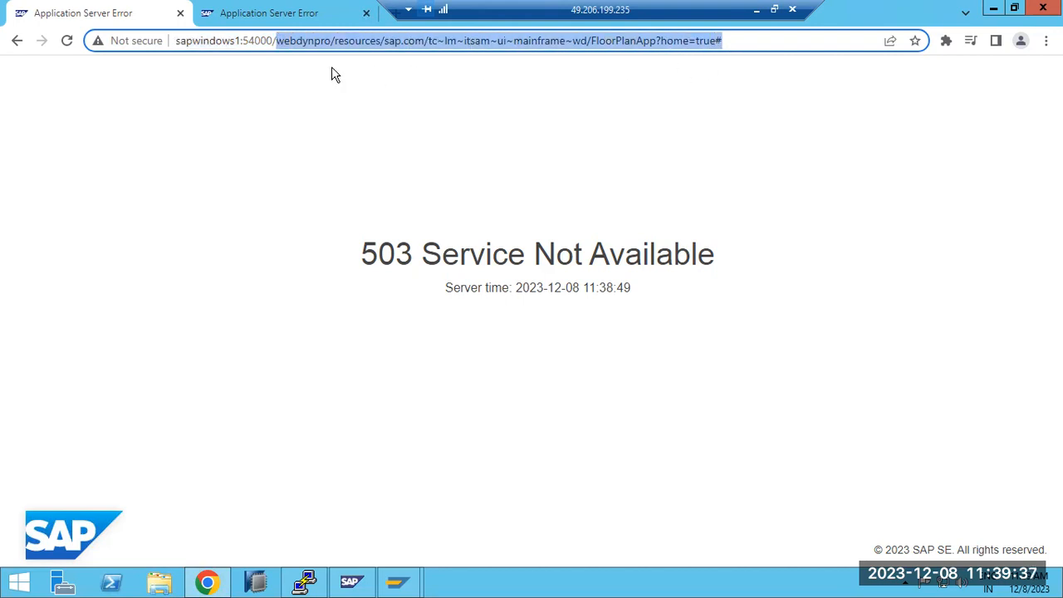
{"action": "left_click_drag", "start_coordinate": [178, 40], "coordinate": [273, 40]}
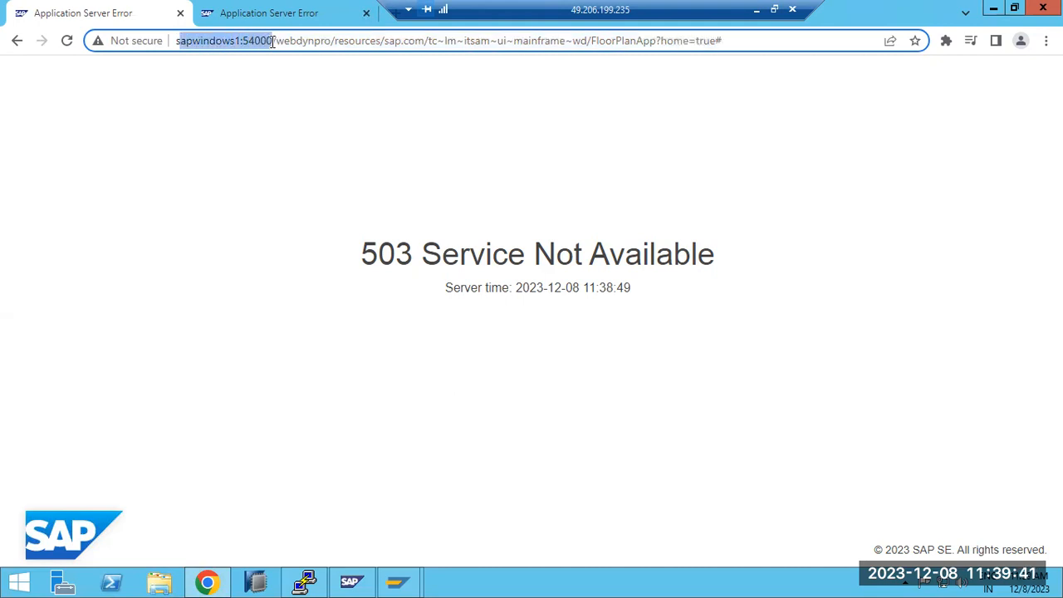
{"action": "left_click", "coordinate": [277, 41]}
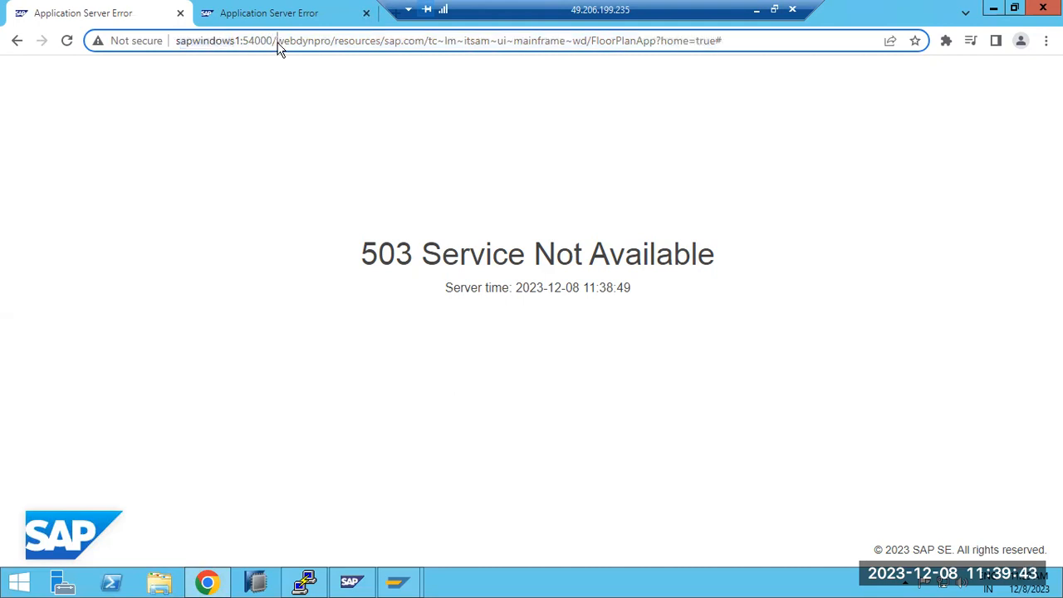
{"action": "mouse_move", "coordinate": [266, 42]}
{"action": "left_mouse_down"}
{"action": "mouse_move", "coordinate": [171, 45]}
{"action": "mouse_move", "coordinate": [270, 43]}
{"action": "left_mouse_up"}
{"action": "left_click", "coordinate": [183, 42]}
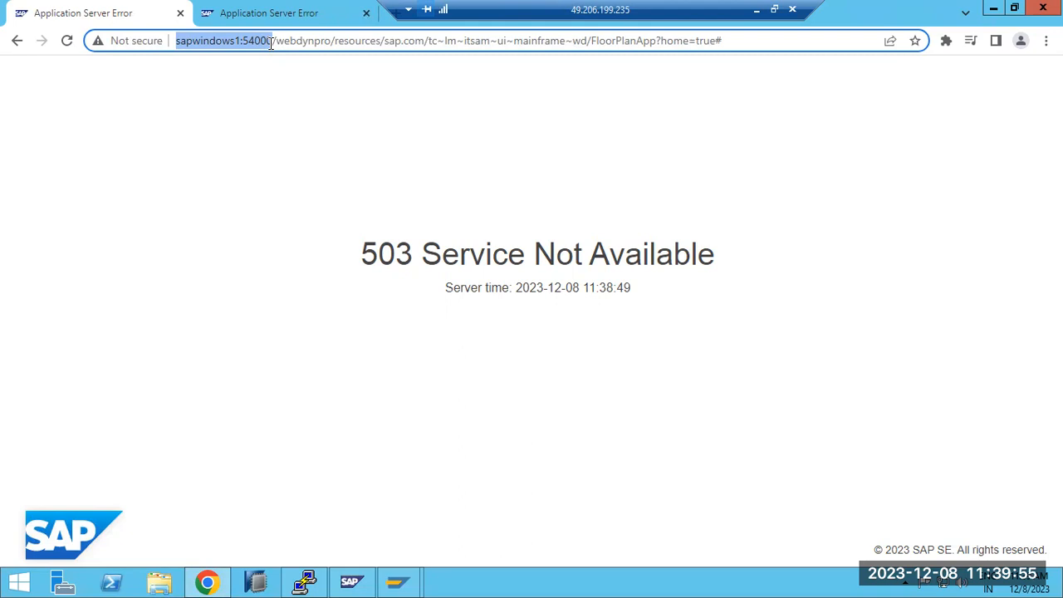
{"action": "mouse_move", "coordinate": [200, 40]}
{"action": "left_mouse_down"}
{"action": "mouse_move", "coordinate": [275, 40]}
{"action": "mouse_move", "coordinate": [185, 43]}
{"action": "left_mouse_up"}
{"action": "left_click", "coordinate": [275, 40]}
{"action": "left_click", "coordinate": [756, 10]}
{"action": "left_click", "coordinate": [624, 582]}
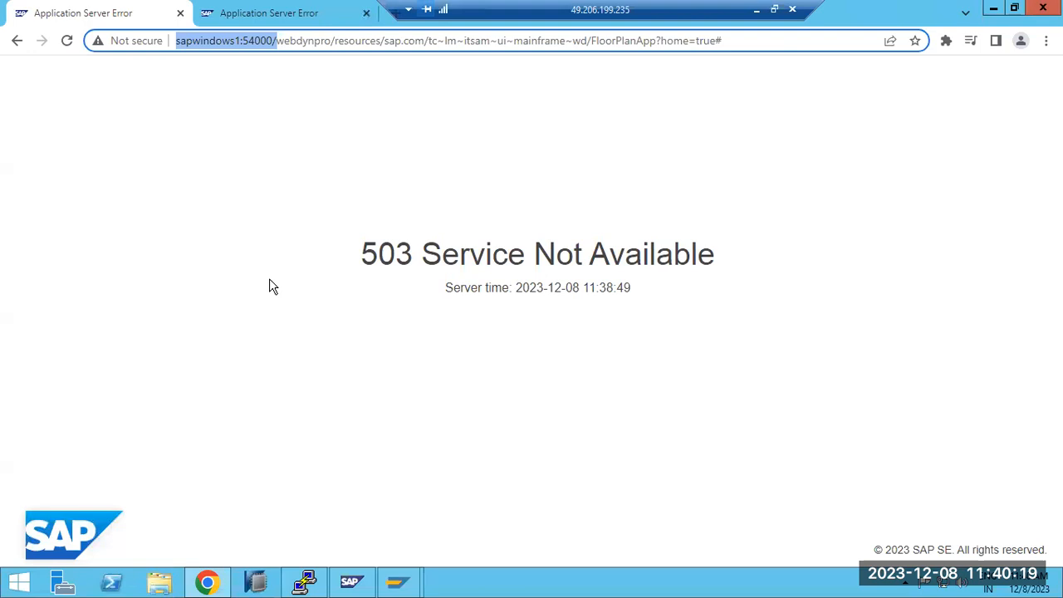
Step: Refresh the AS Java Process Table in the SAP Management Console and read the end of server0's developer trace
{"action": "left_click", "coordinate": [351, 584]}
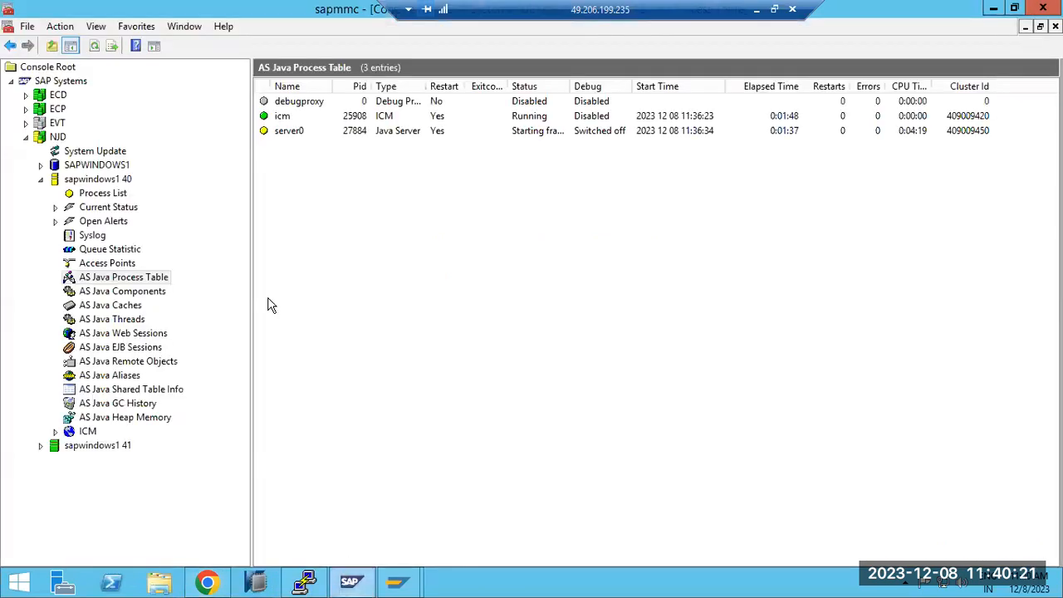
{"action": "left_click", "coordinate": [93, 47]}
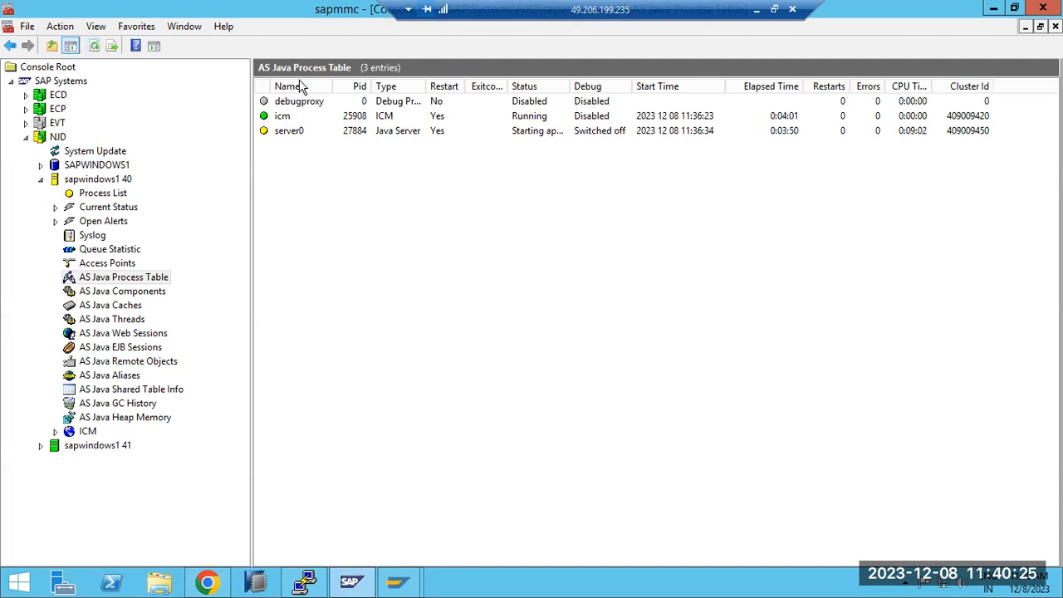
{"action": "left_click", "coordinate": [303, 132]}
{"action": "right_click", "coordinate": [303, 133]}
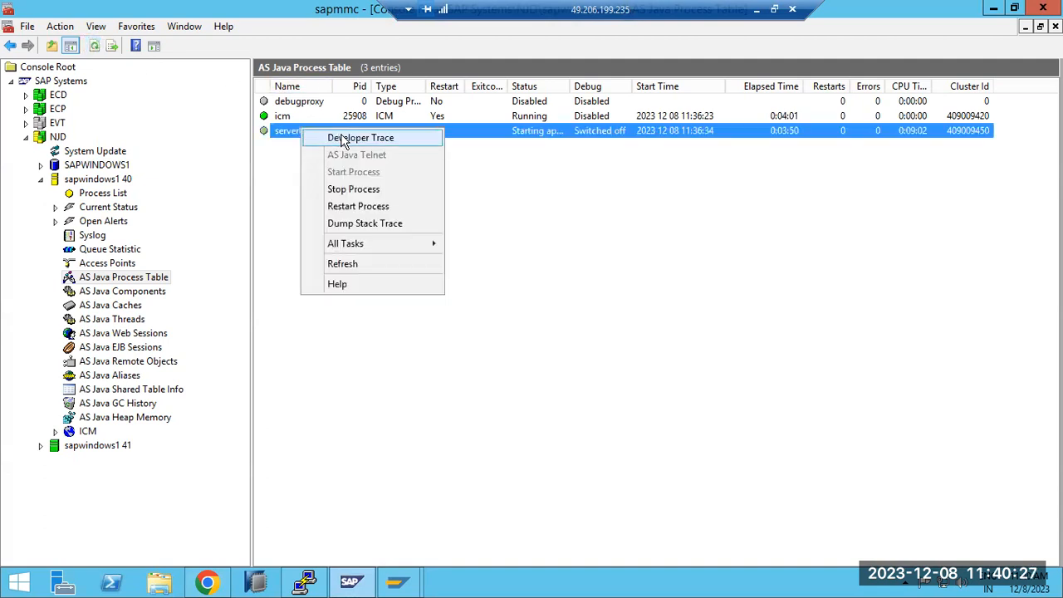
{"action": "left_click", "coordinate": [341, 137]}
{"action": "left_click_drag", "start_coordinate": [679, 137], "coordinate": [678, 369]}
{"action": "scroll", "coordinate": [536, 342], "scroll_direction": "up", "scroll_amount": 15}
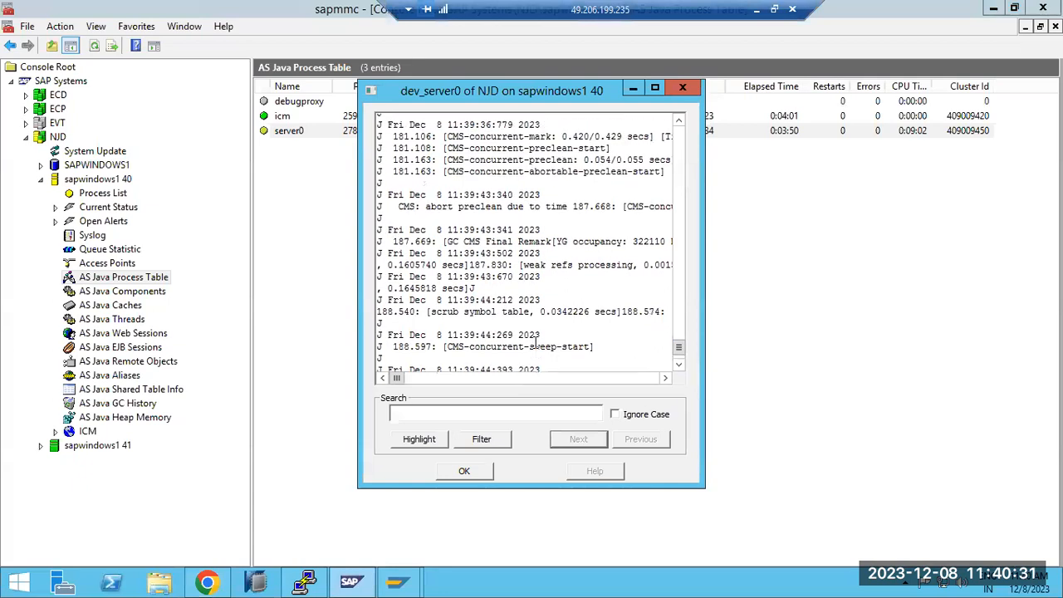
{"action": "scroll", "coordinate": [535, 342], "scroll_direction": "up", "scroll_amount": 4}
{"action": "scroll", "coordinate": [535, 342], "scroll_direction": "down", "scroll_amount": 9}
{"action": "scroll", "coordinate": [535, 342], "scroll_direction": "down", "scroll_amount": 5}
{"action": "left_click", "coordinate": [464, 471]}
Step: View the Access Points of instance sapwindows1 40, refresh its Process List and return to the AS Java Process Table
{"action": "left_click", "coordinate": [96, 264]}
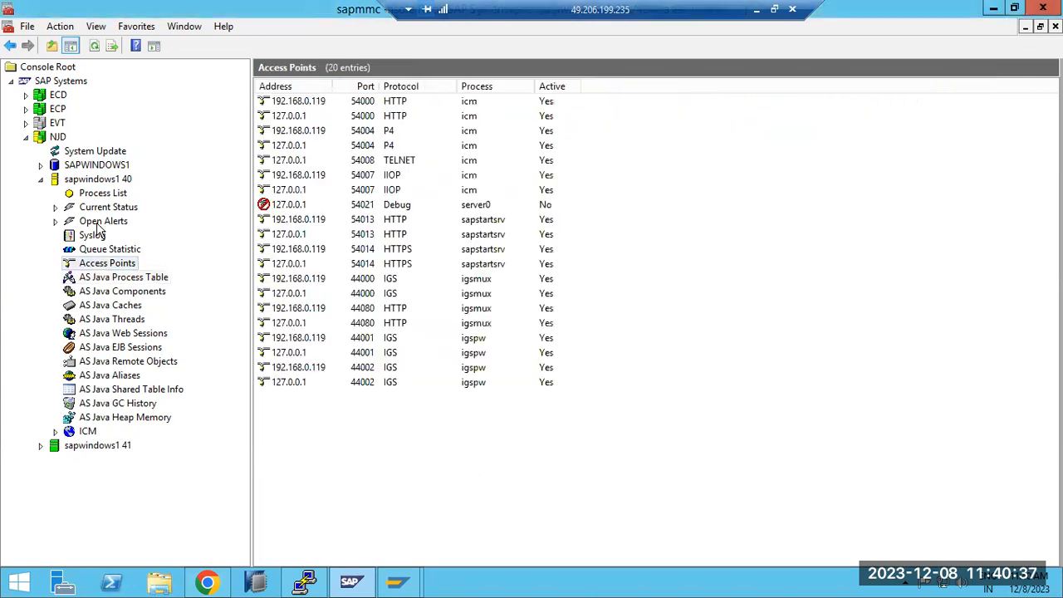
{"action": "left_click", "coordinate": [98, 194]}
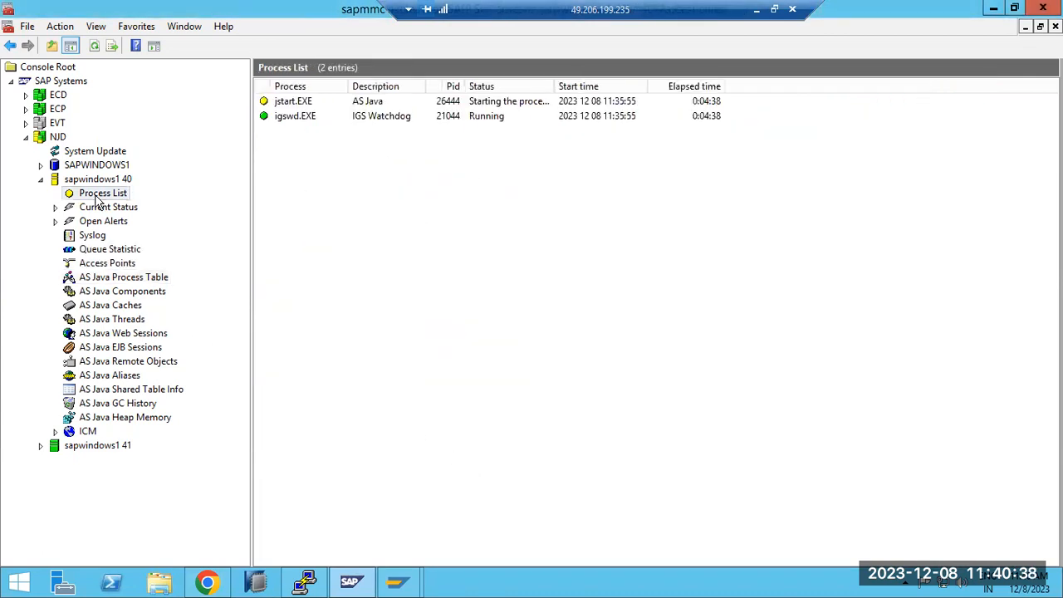
{"action": "left_click", "coordinate": [95, 47]}
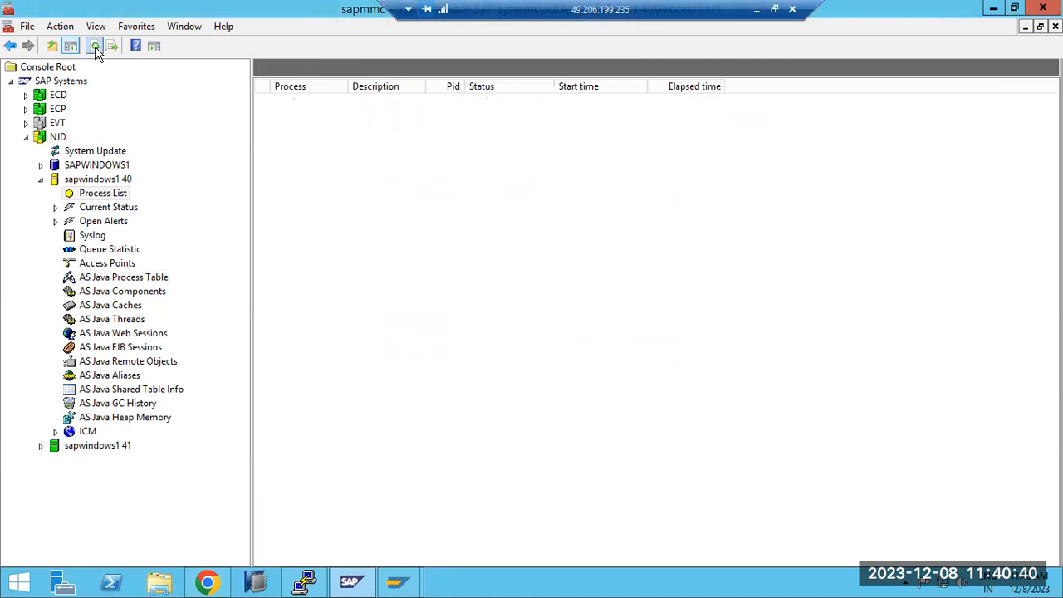
{"action": "left_click", "coordinate": [122, 280]}
Step: Reload the NJD page in Chrome, and check the AS Java Web Sessions and Process Table in the SAP Management Console
{"action": "left_click", "coordinate": [210, 580]}
{"action": "left_click", "coordinate": [65, 41]}
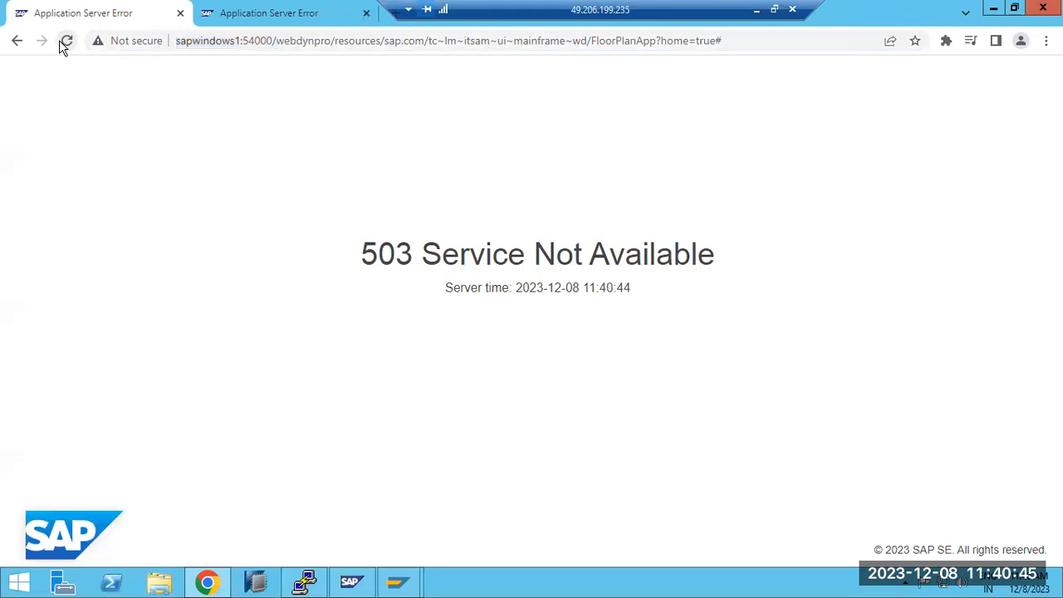
{"action": "left_click", "coordinate": [210, 581]}
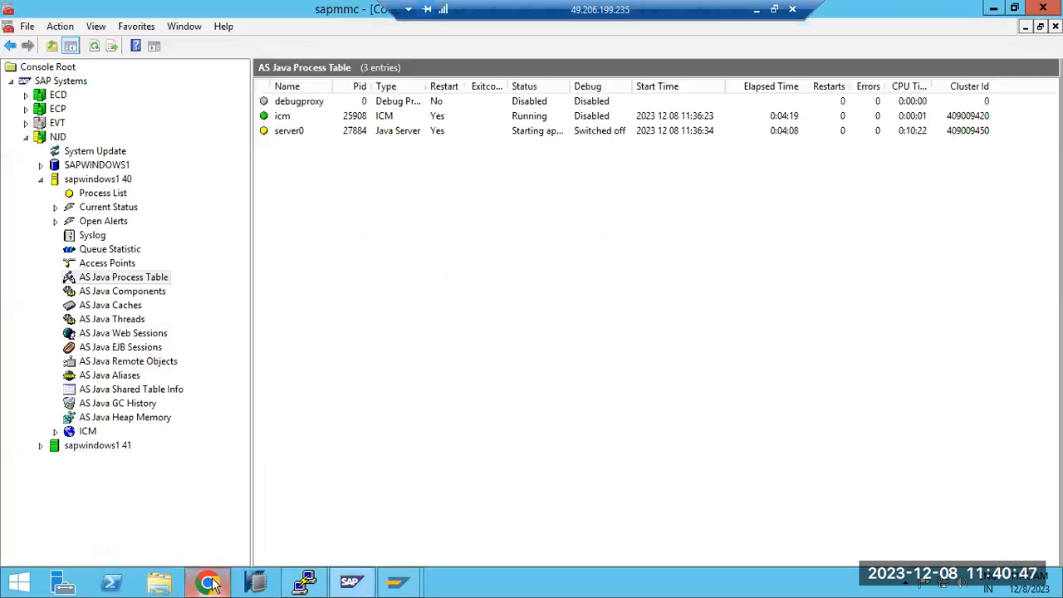
{"action": "left_click", "coordinate": [117, 337]}
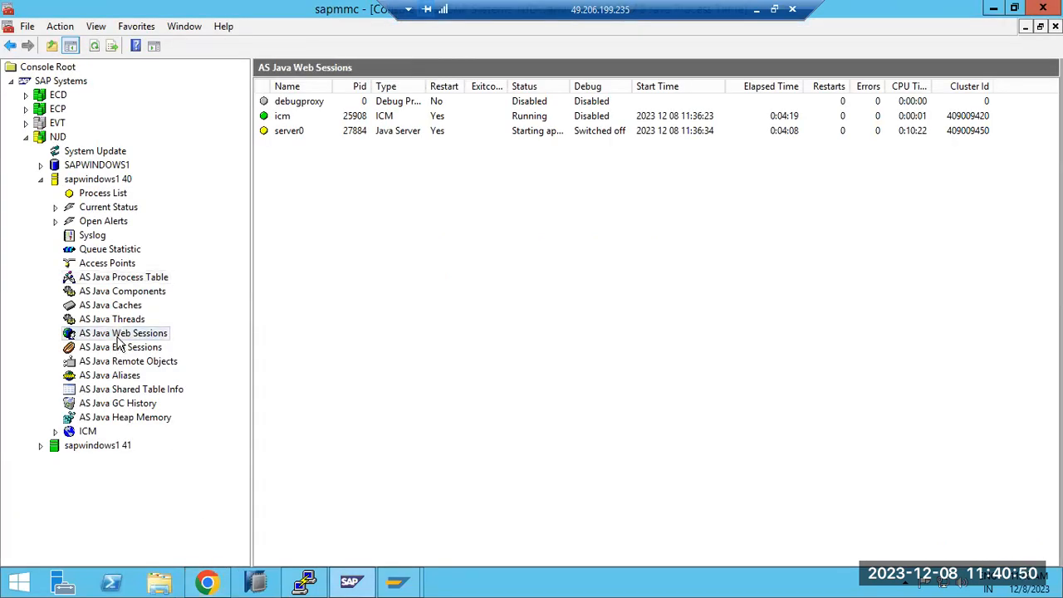
{"action": "left_click", "coordinate": [116, 280]}
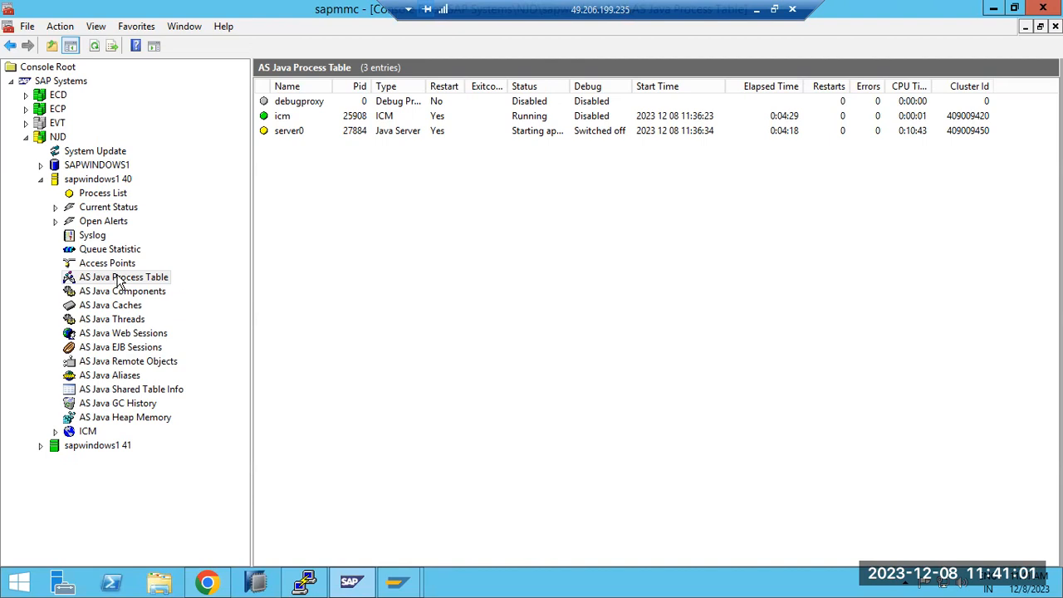
Step: Switch to the ECP session in SAP GUI and examine the system-wide user sessions with transaction AL08
{"action": "left_click", "coordinate": [397, 581]}
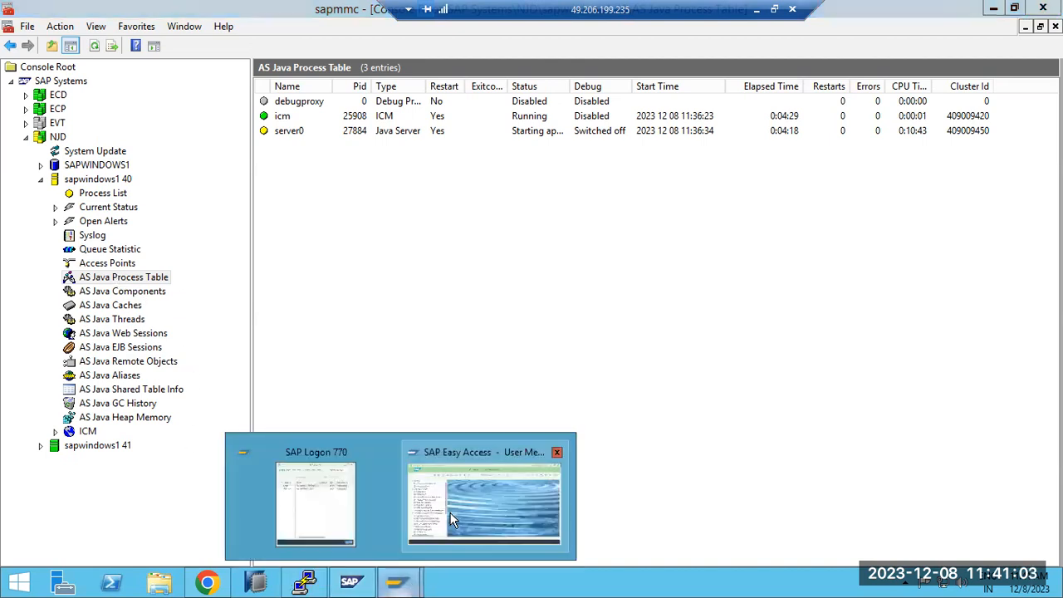
{"action": "left_click", "coordinate": [450, 512]}
{"action": "left_click", "coordinate": [154, 82]}
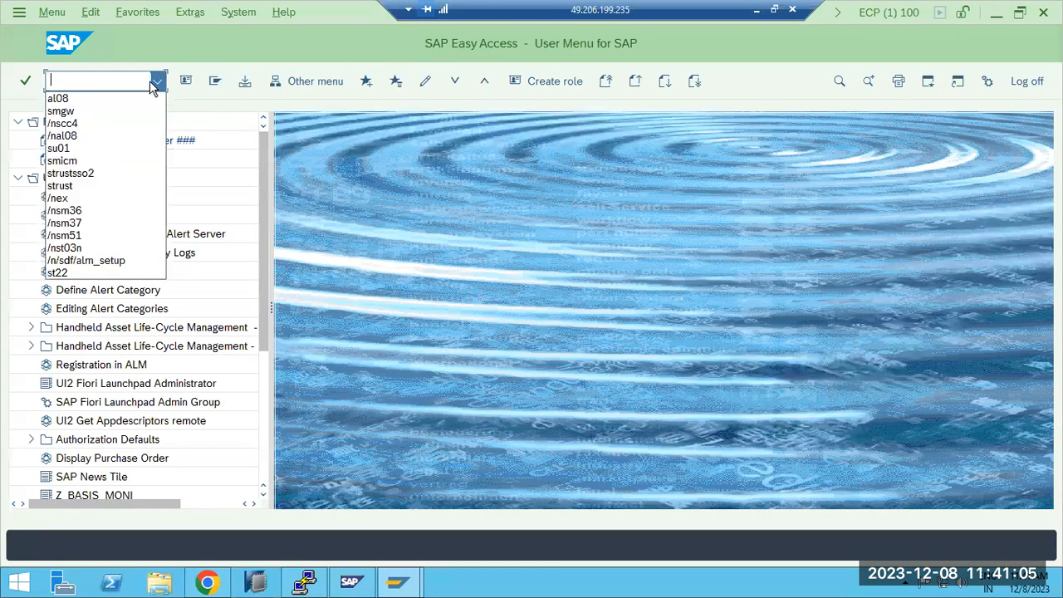
{"action": "left_click", "coordinate": [93, 98]}
{"action": "key", "text": "Return"}
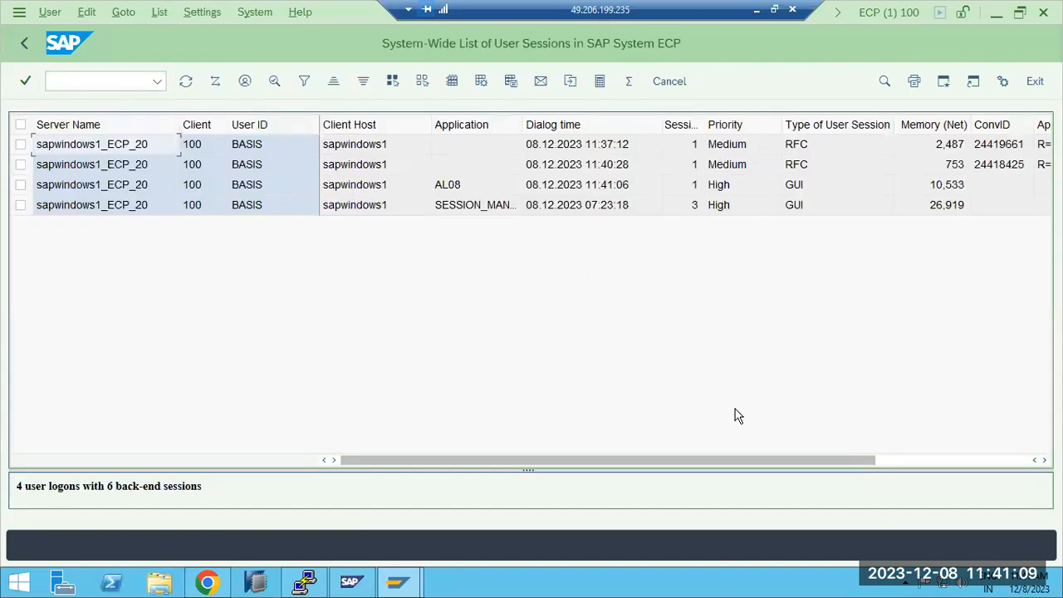
{"action": "left_click", "coordinate": [894, 462]}
Step: Open the Gateway Monitor's active connections in ECP with /nsmgw
{"action": "left_click", "coordinate": [96, 75]}
{"action": "type", "text": "/nsmgw"}
{"action": "key", "text": "Return"}
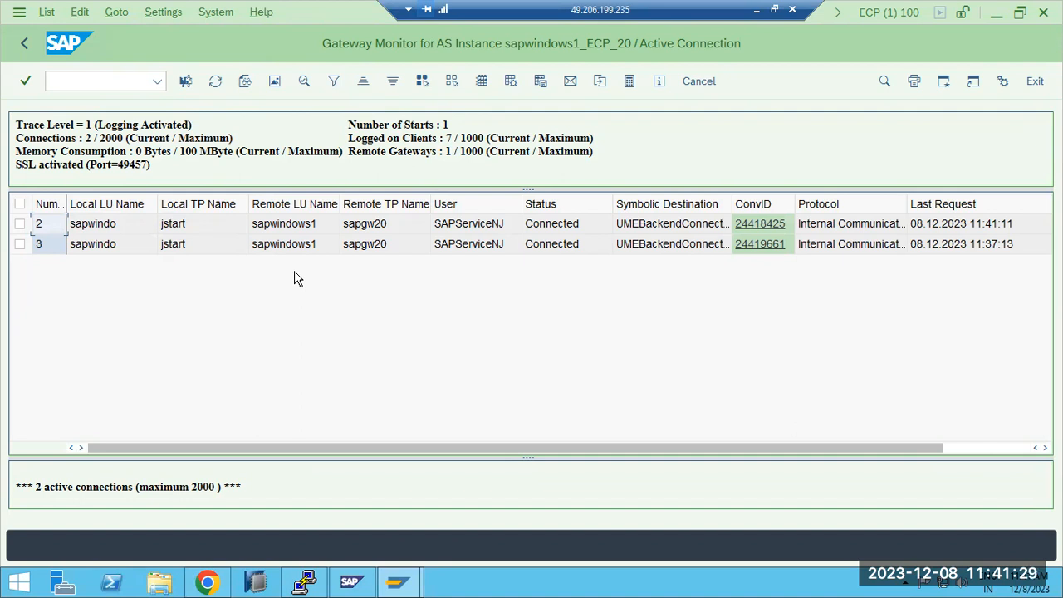
Step: Switch to the SAP Management Console and refresh NJD's AS Java Process Table
{"action": "left_click", "coordinate": [341, 586]}
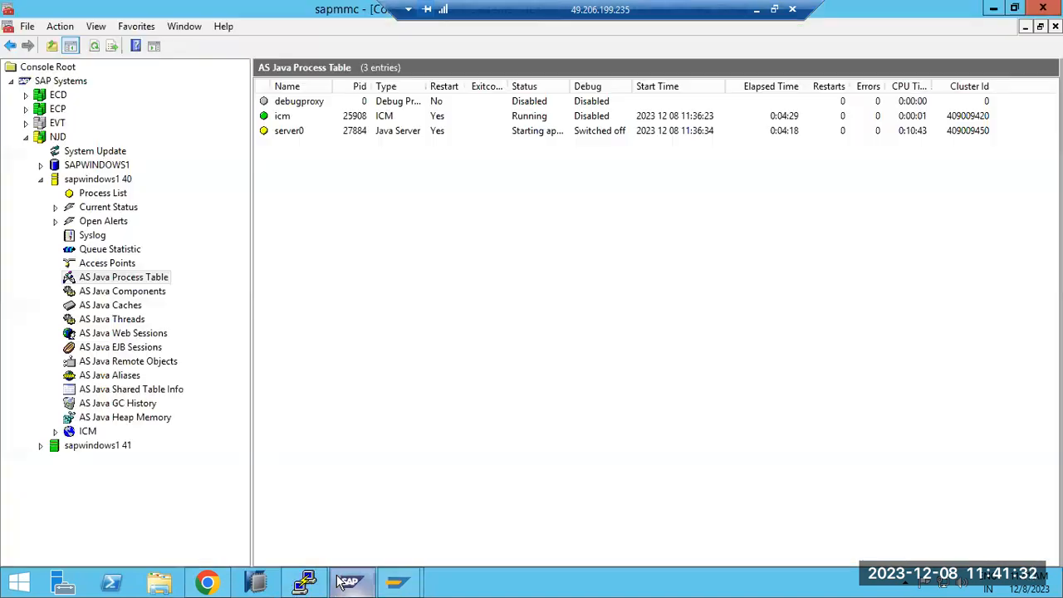
{"action": "left_click", "coordinate": [94, 46]}
{"action": "left_click", "coordinate": [94, 46]}
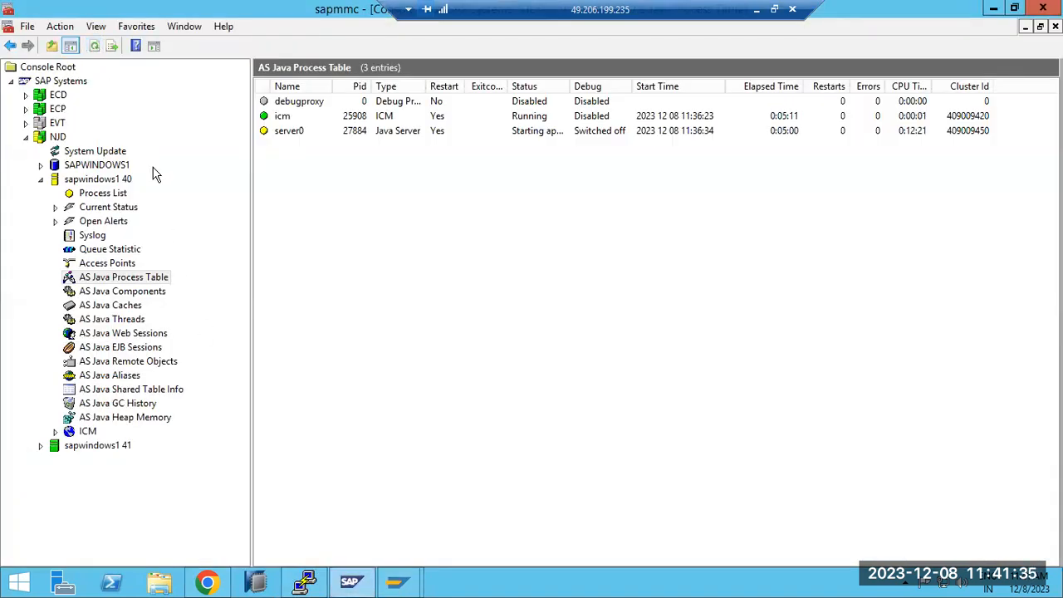
Step: Return to the ECP session, display the Gateway Monitor's logged-on clients and inspect the jstart external client entries
{"action": "left_click", "coordinate": [348, 584]}
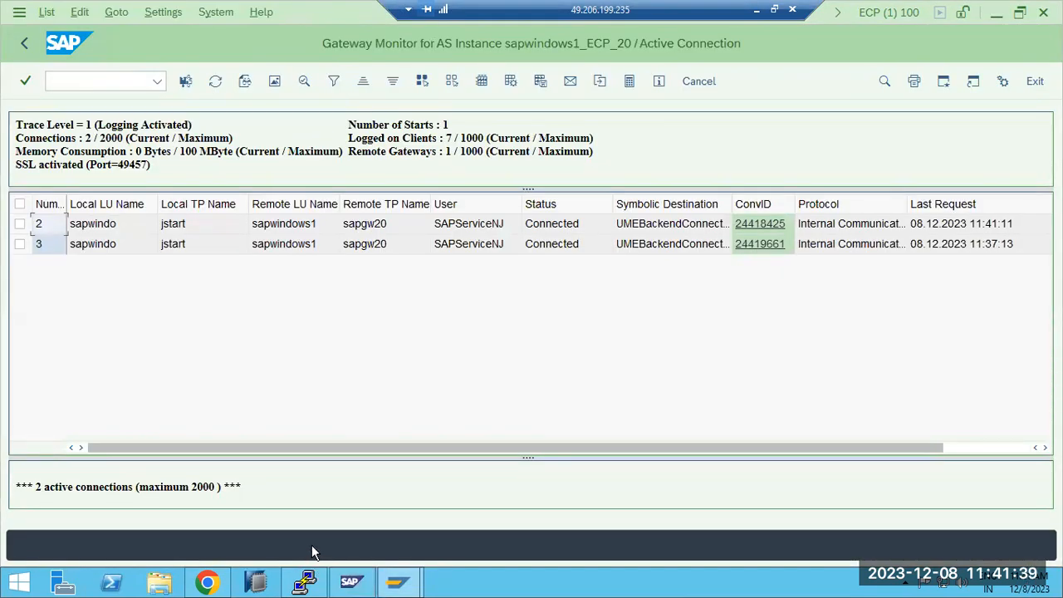
{"action": "left_click", "coordinate": [118, 15]}
{"action": "left_click", "coordinate": [123, 36]}
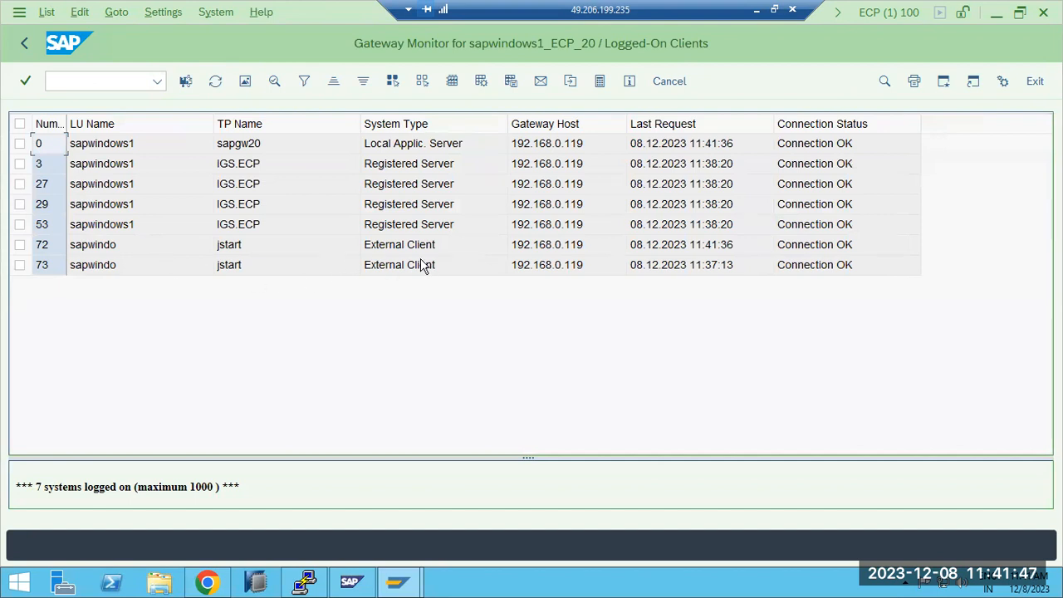
{"action": "left_click", "coordinate": [292, 262]}
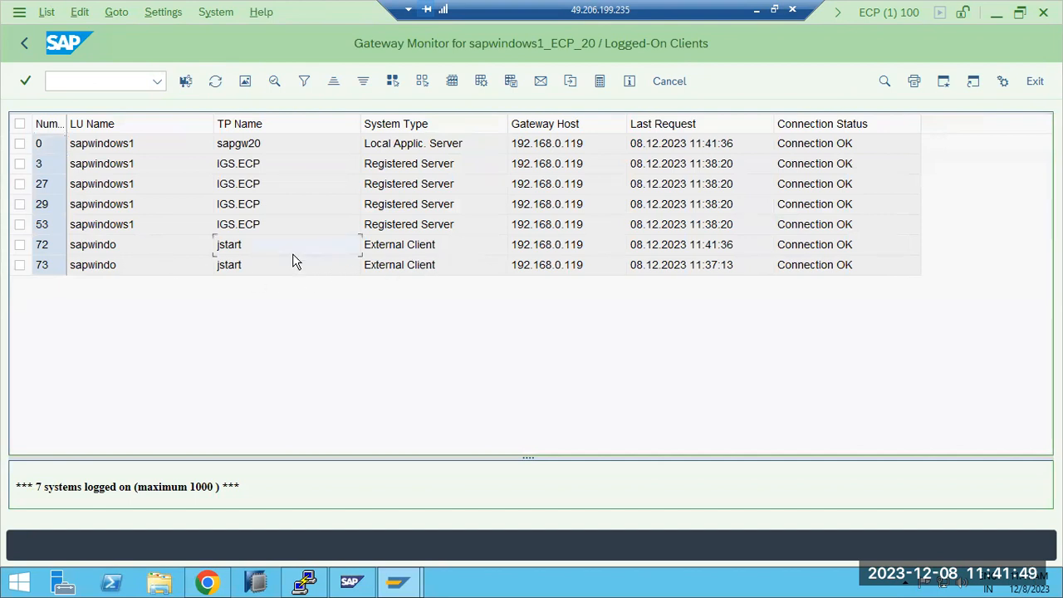
Step: Examine the external client entries among the logged-on clients, then return to the Gateway Monitor's active connections and refresh them
{"action": "left_click", "coordinate": [396, 262]}
{"action": "left_click", "coordinate": [415, 244]}
{"action": "left_click", "coordinate": [429, 231]}
{"action": "left_click", "coordinate": [436, 271]}
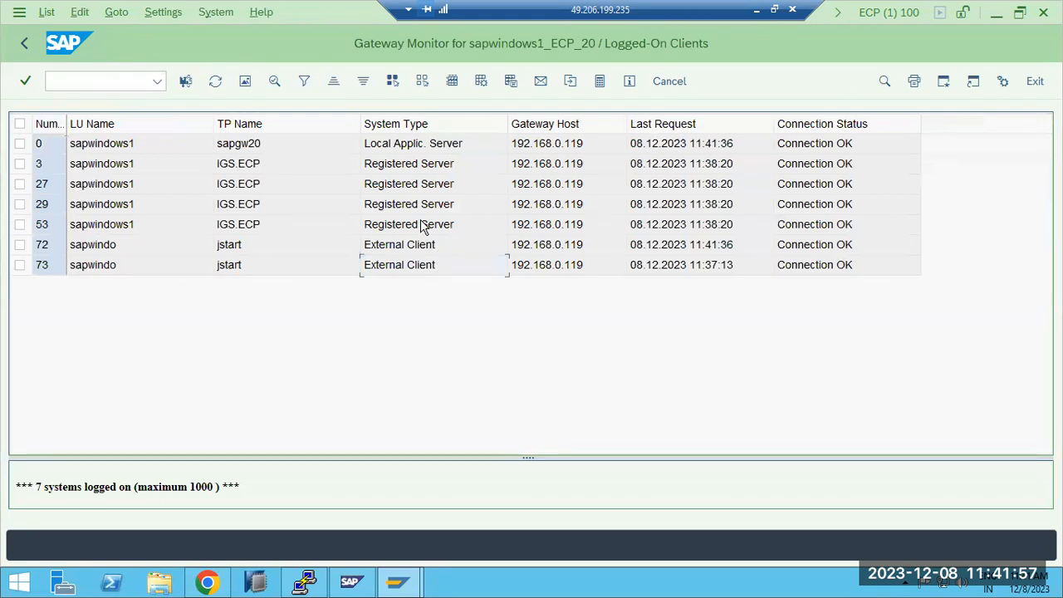
{"action": "left_click", "coordinate": [391, 170]}
{"action": "left_click", "coordinate": [23, 44]}
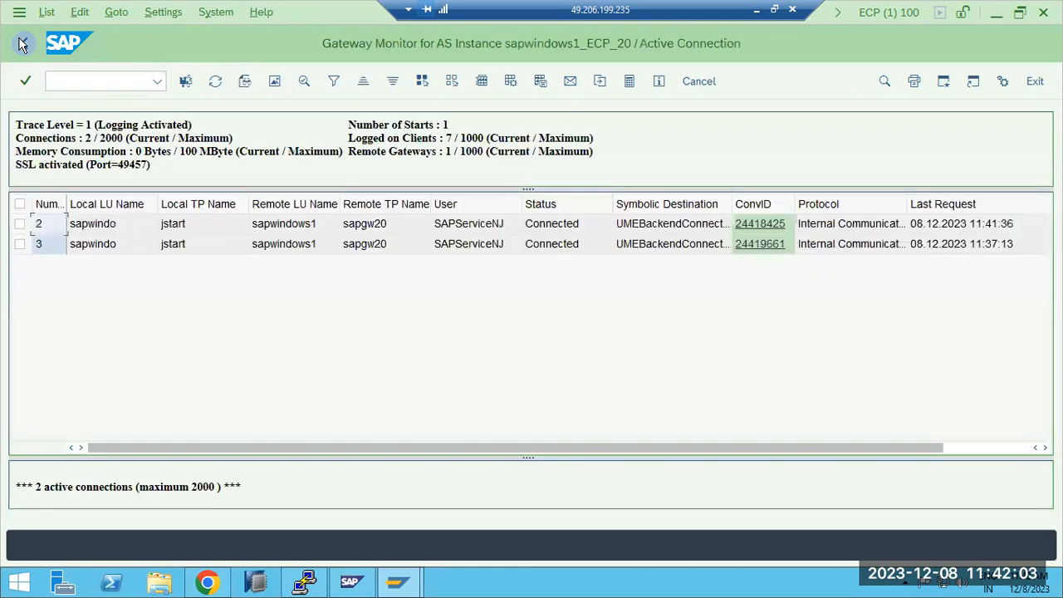
{"action": "left_click", "coordinate": [215, 82]}
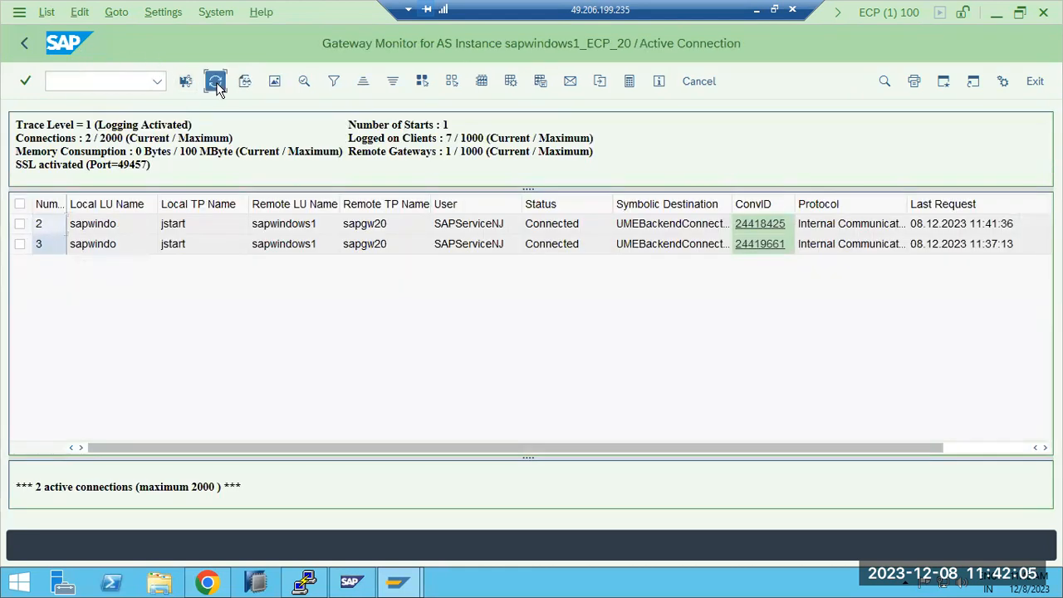
{"action": "left_click", "coordinate": [215, 82]}
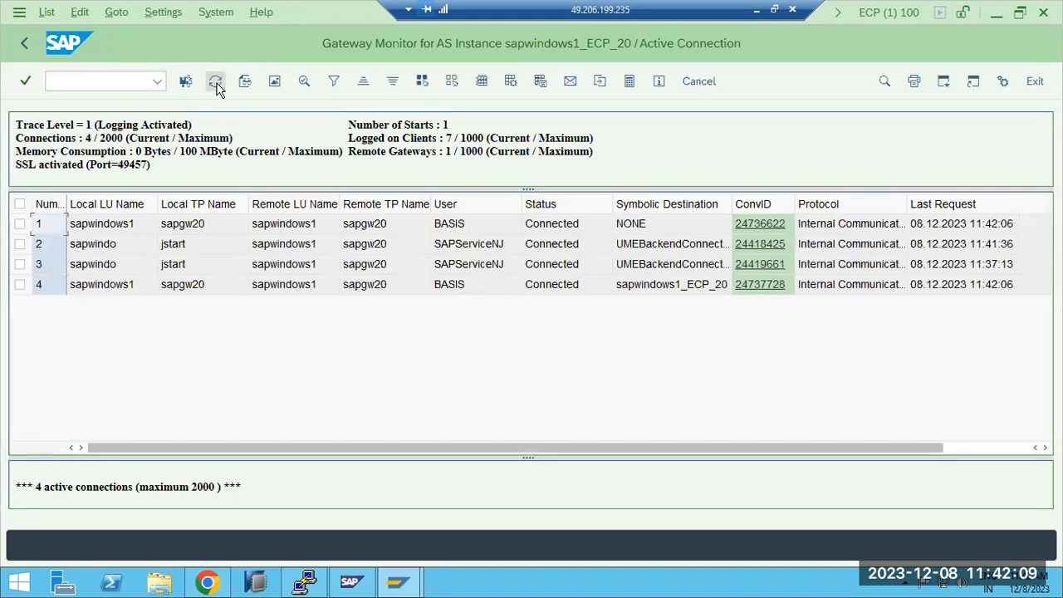
Step: Switch to the SAP Management Console and check NJD's Process List and refreshed AS Java Process Table for instance 40
{"action": "left_click", "coordinate": [350, 581]}
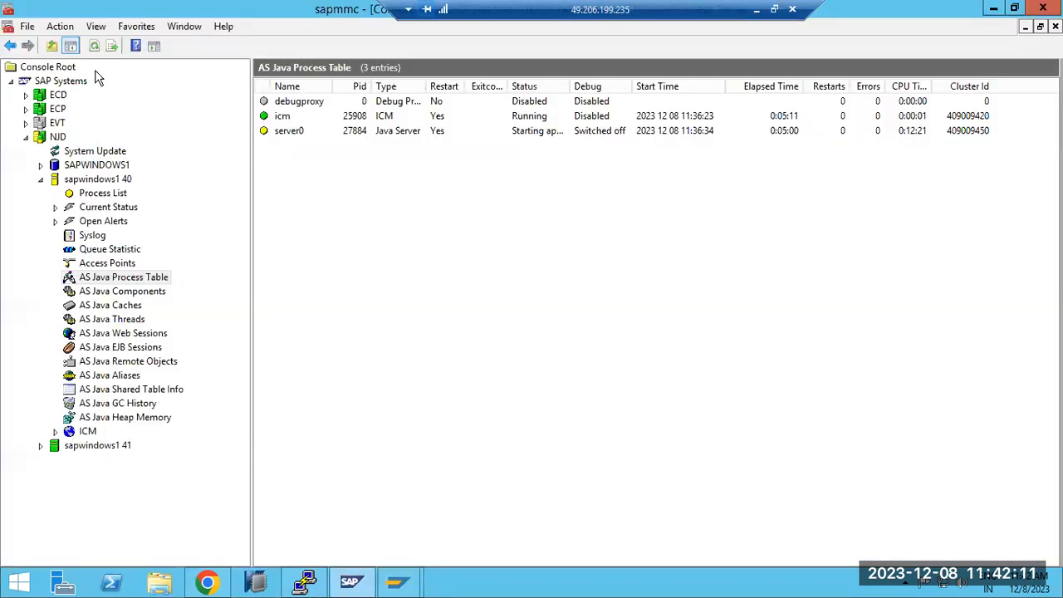
{"action": "left_click", "coordinate": [94, 45]}
{"action": "left_click", "coordinate": [87, 194]}
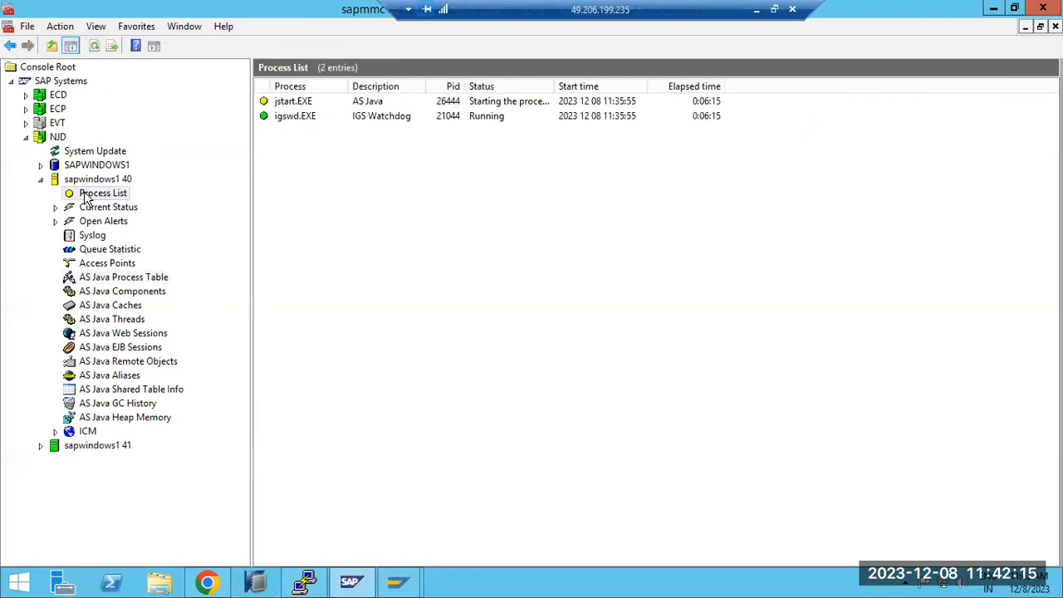
{"action": "left_click", "coordinate": [125, 282]}
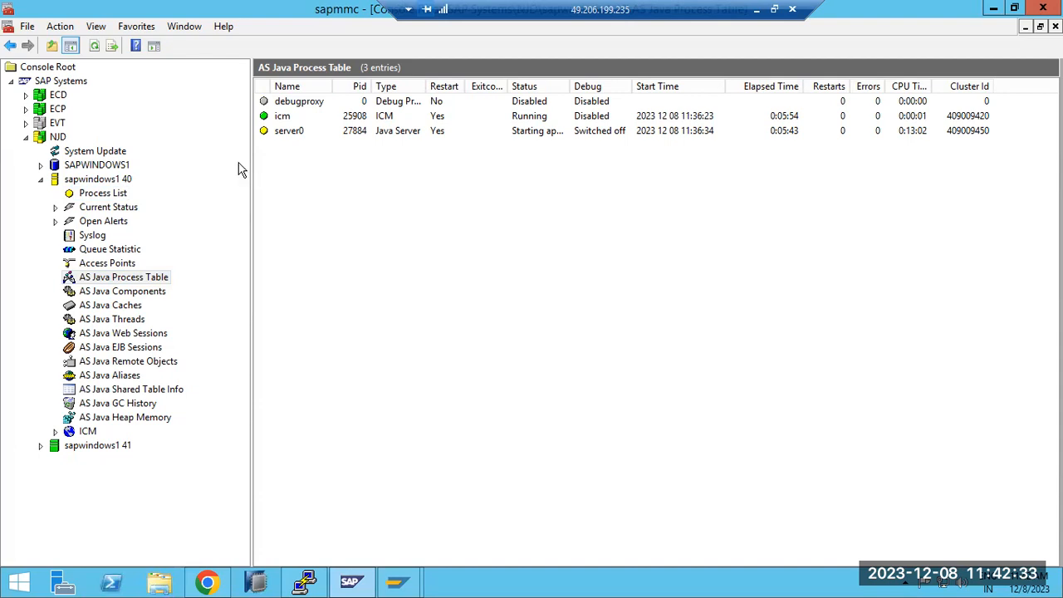
{"action": "left_click", "coordinate": [93, 46]}
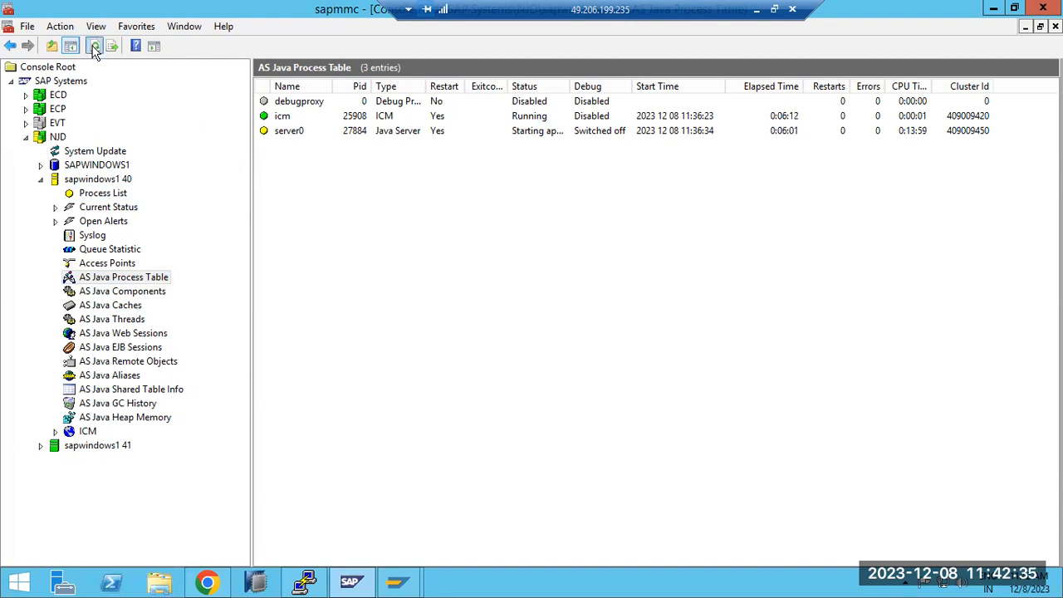
Step: Open the developer trace of NJD's server0 process, read through its startup log entries and close it
{"action": "right_click", "coordinate": [278, 132]}
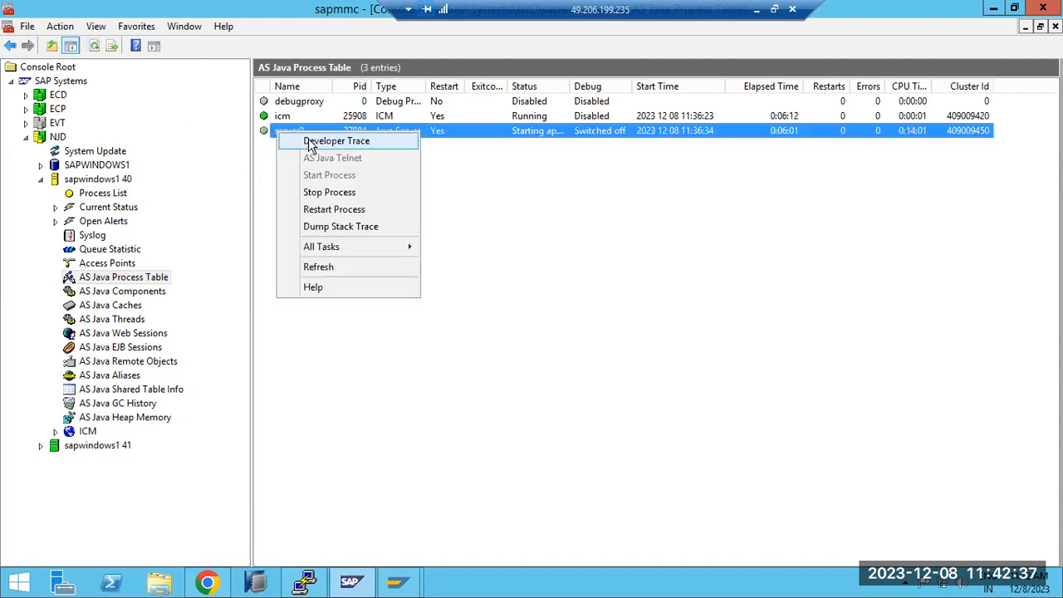
{"action": "left_click", "coordinate": [311, 146]}
{"action": "scroll", "coordinate": [498, 322], "scroll_direction": "down", "scroll_amount": 10}
{"action": "scroll", "coordinate": [529, 322], "scroll_direction": "down", "scroll_amount": 10}
{"action": "mouse_move", "coordinate": [678, 184]}
{"action": "left_mouse_down"}
{"action": "mouse_move", "coordinate": [689, 361]}
{"action": "mouse_move", "coordinate": [685, 287]}
{"action": "mouse_move", "coordinate": [686, 300]}
{"action": "left_mouse_up"}
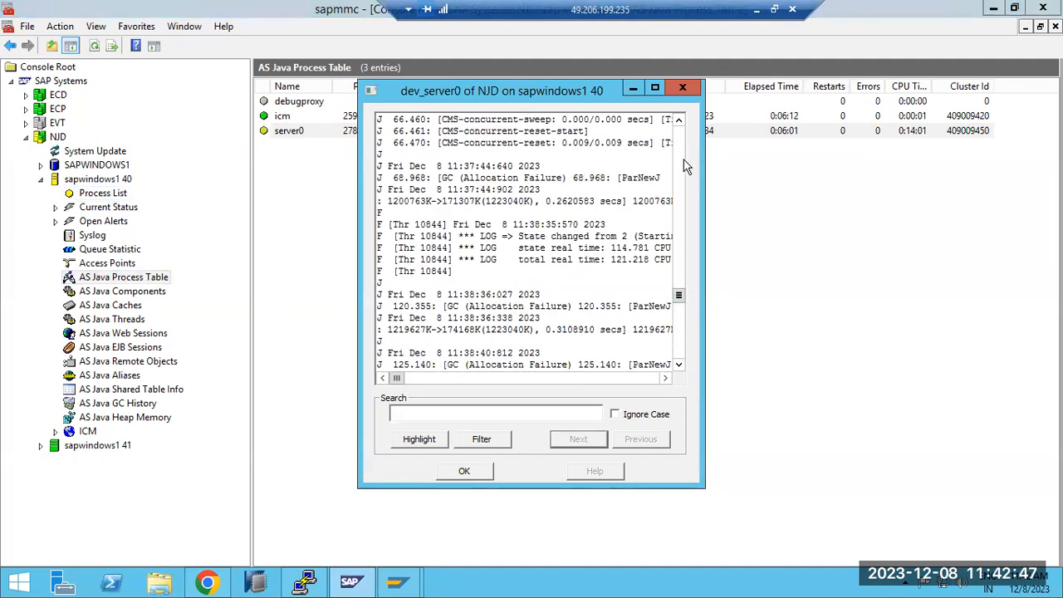
{"action": "left_click", "coordinate": [680, 86]}
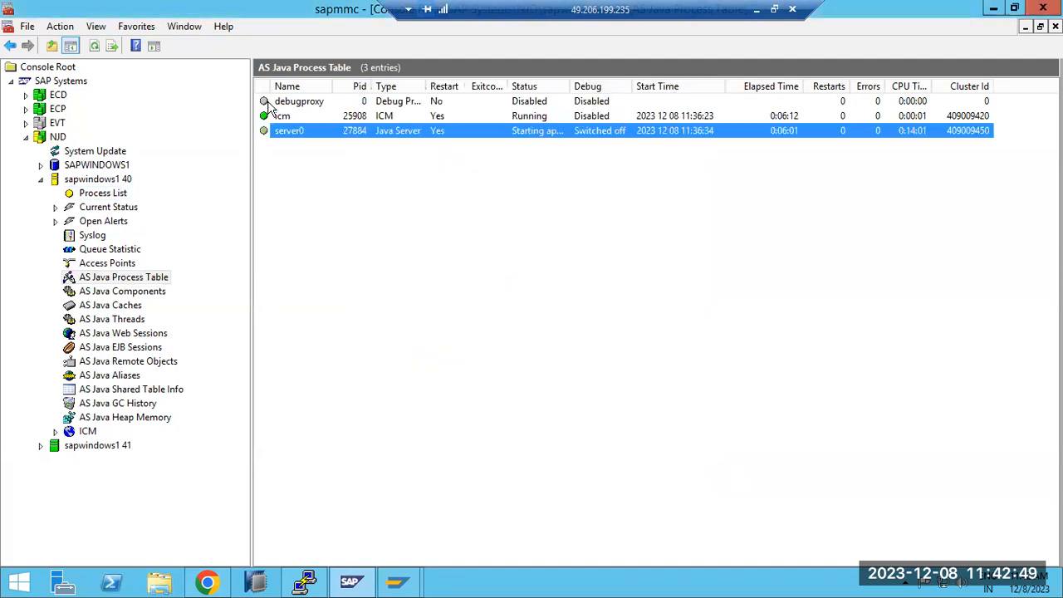
Step: Refresh NJD's AS Java Process Table and inspect the AS Java Components and AS Java Caches of instance 40
{"action": "left_click", "coordinate": [94, 45]}
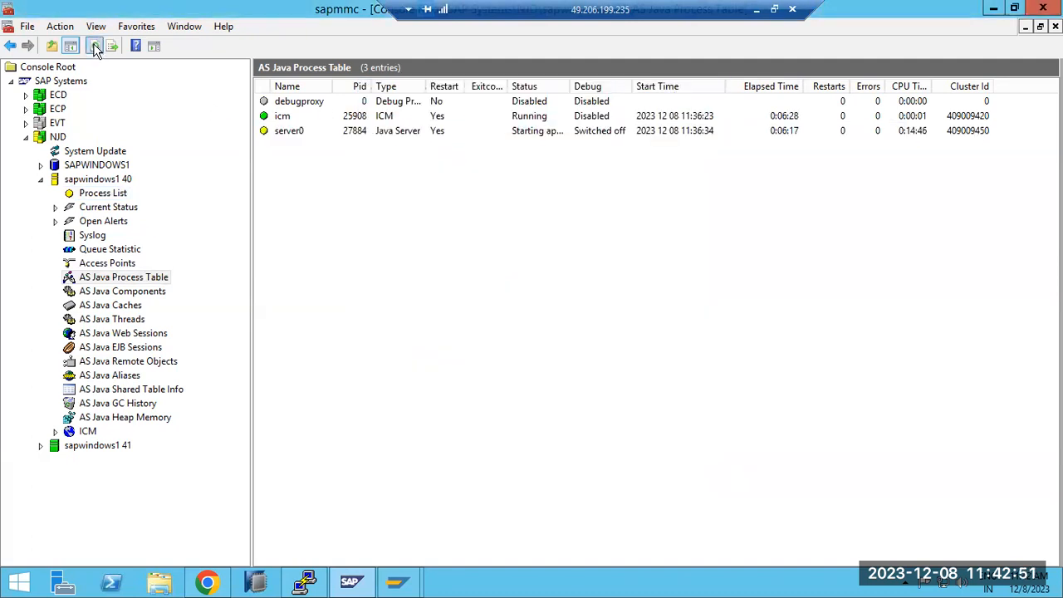
{"action": "left_click", "coordinate": [94, 46]}
{"action": "left_click", "coordinate": [105, 293]}
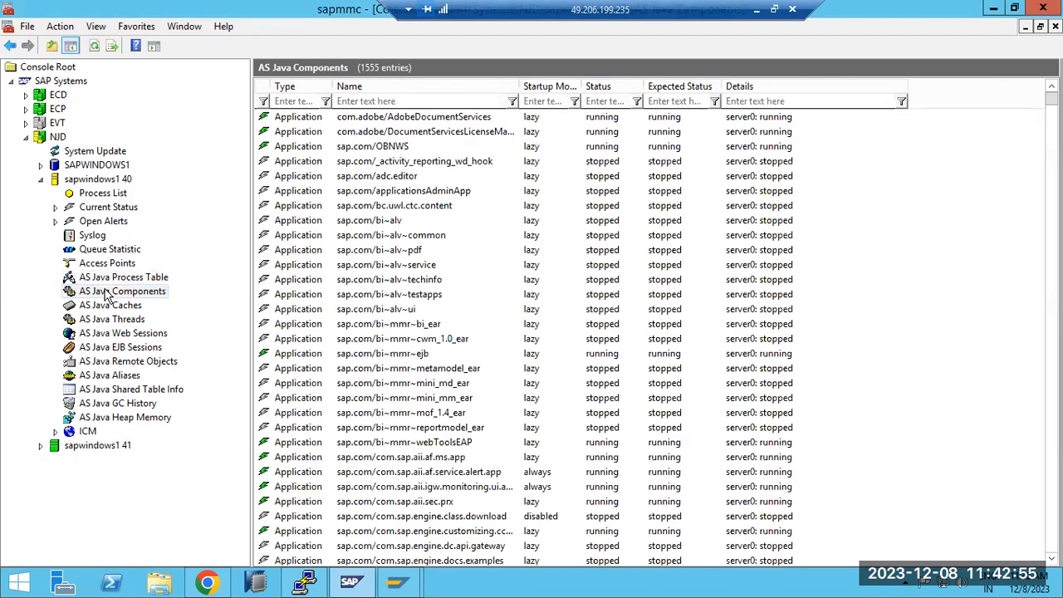
{"action": "left_click", "coordinate": [107, 304]}
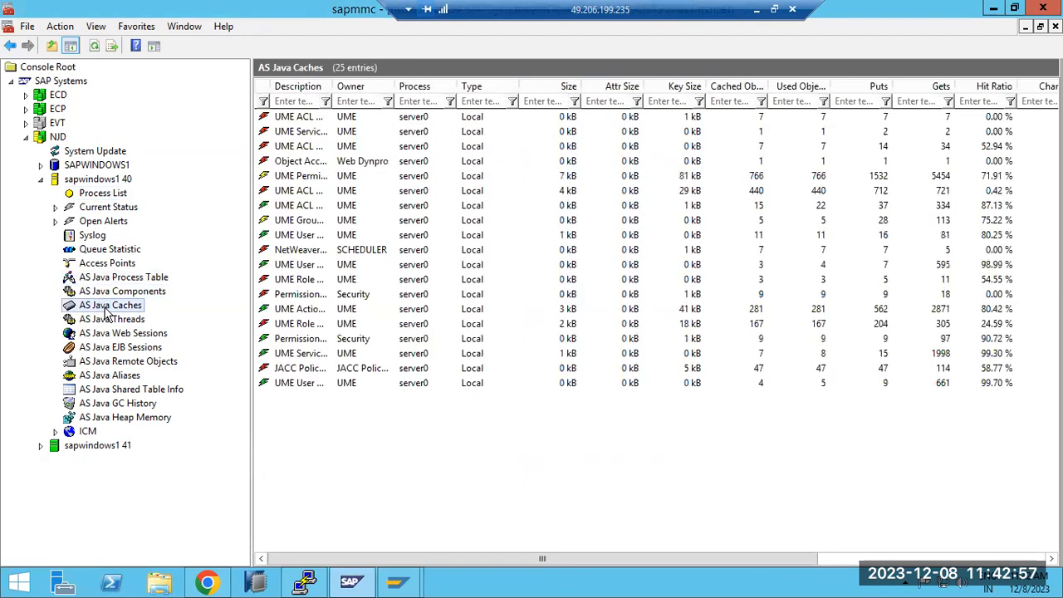
Step: Recheck the startup status of NJD's instance 40 in the AS Java Process Table and the Process List
{"action": "left_click", "coordinate": [110, 279]}
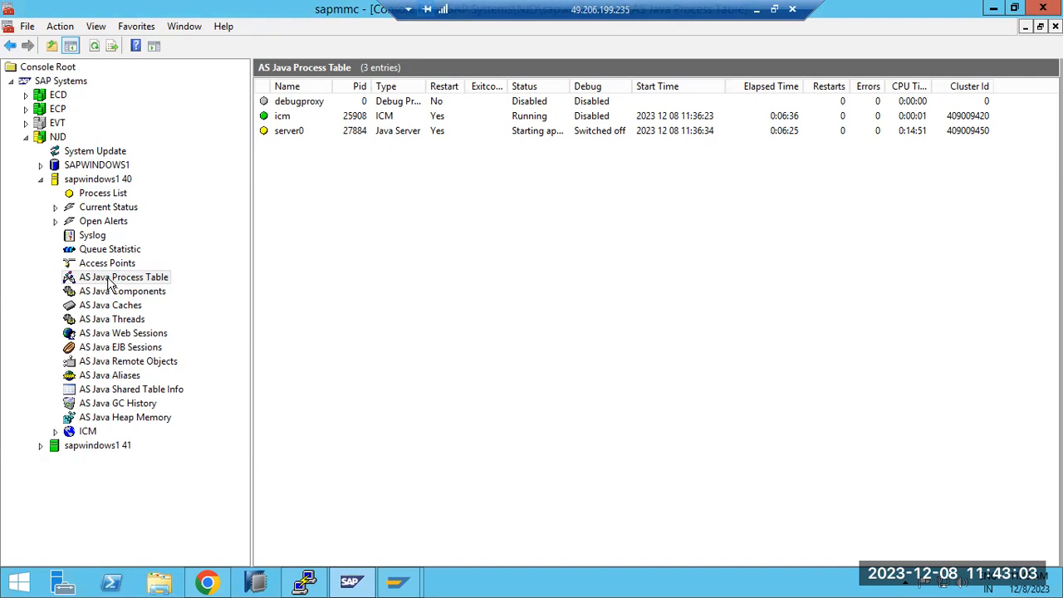
{"action": "left_click", "coordinate": [94, 193]}
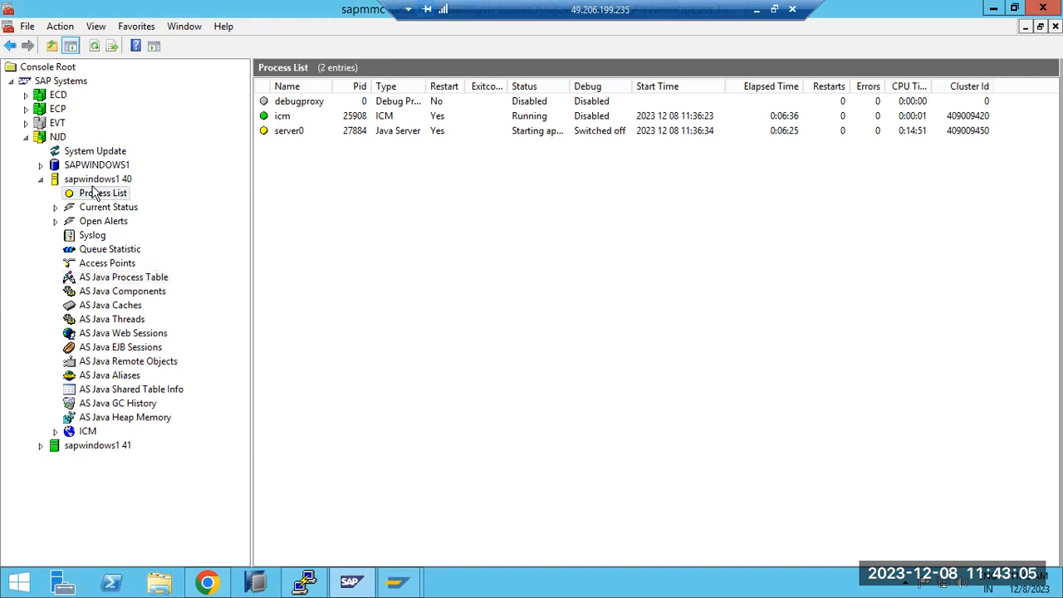
{"action": "left_click", "coordinate": [121, 279]}
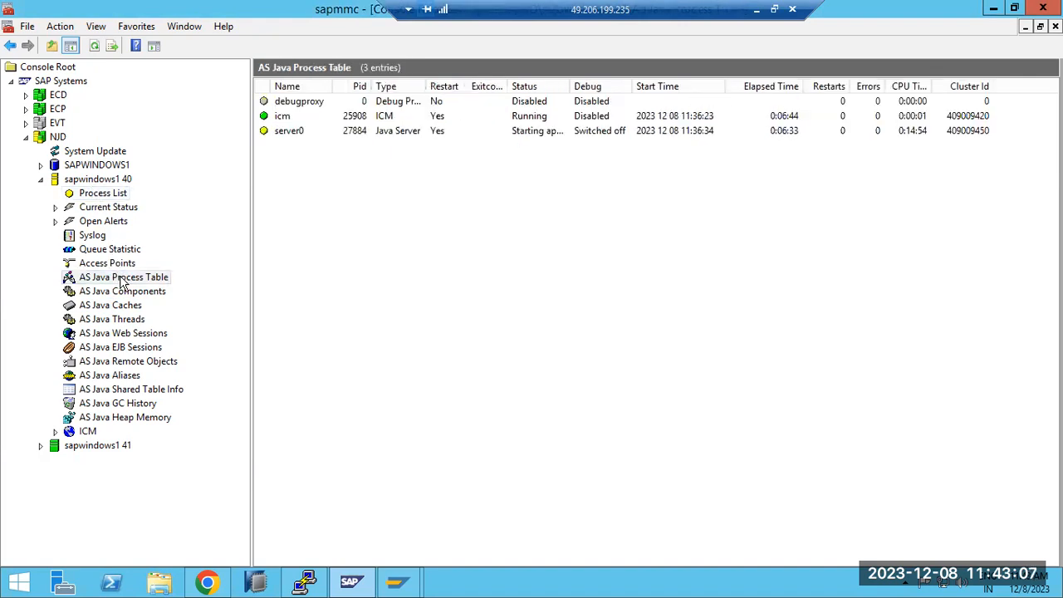
{"action": "left_click", "coordinate": [106, 195]}
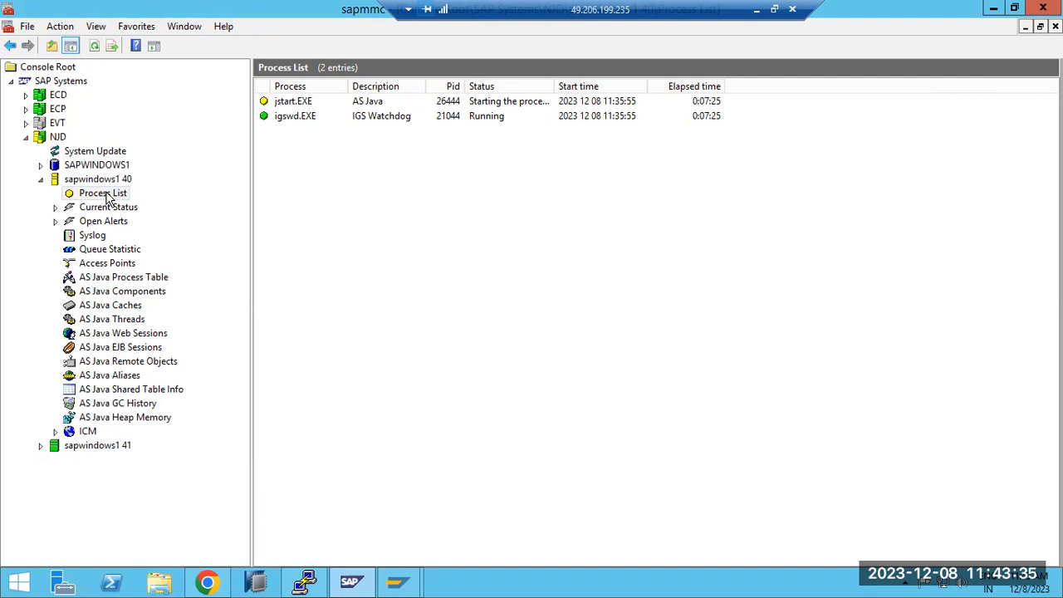
Step: Refresh the Process List of NJD's instance 40 and minimize the remote desktop session
{"action": "left_click", "coordinate": [94, 46]}
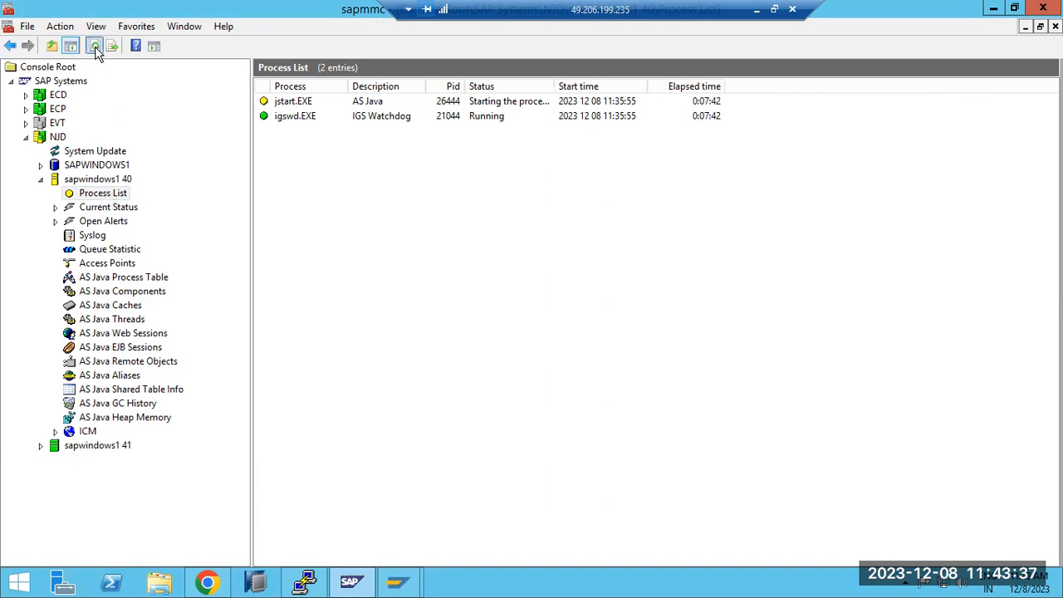
{"action": "left_click", "coordinate": [753, 15]}
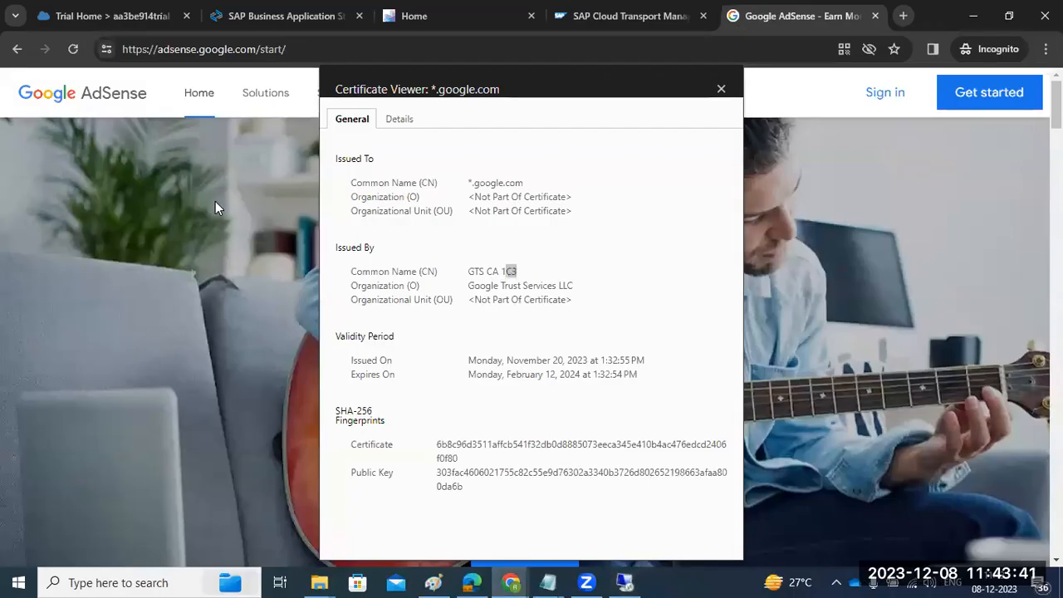
{"action": "left_click", "coordinate": [692, 40]}
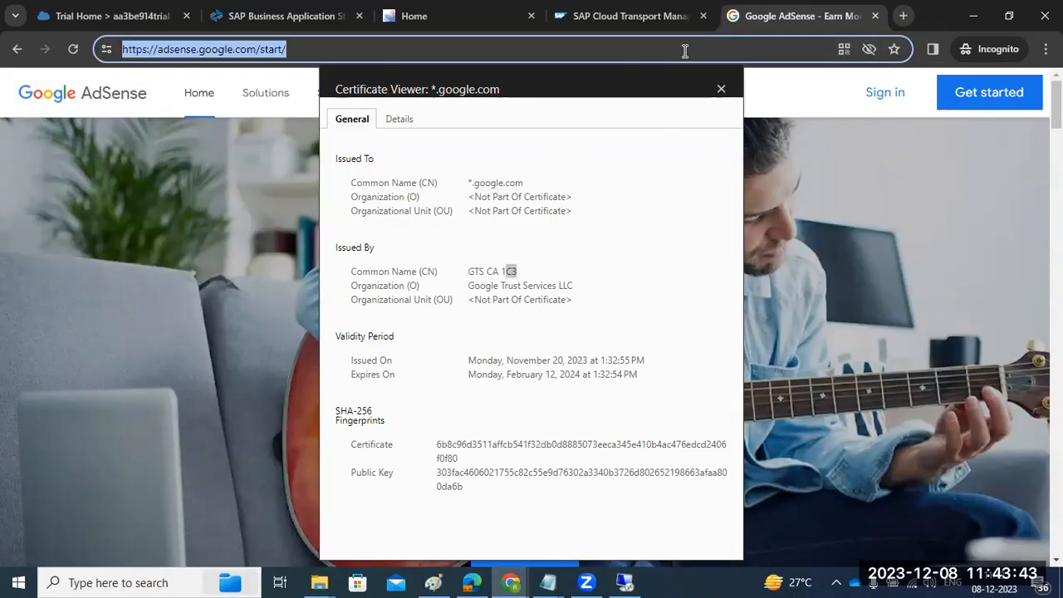
{"action": "type", "text": "youtube.com"}
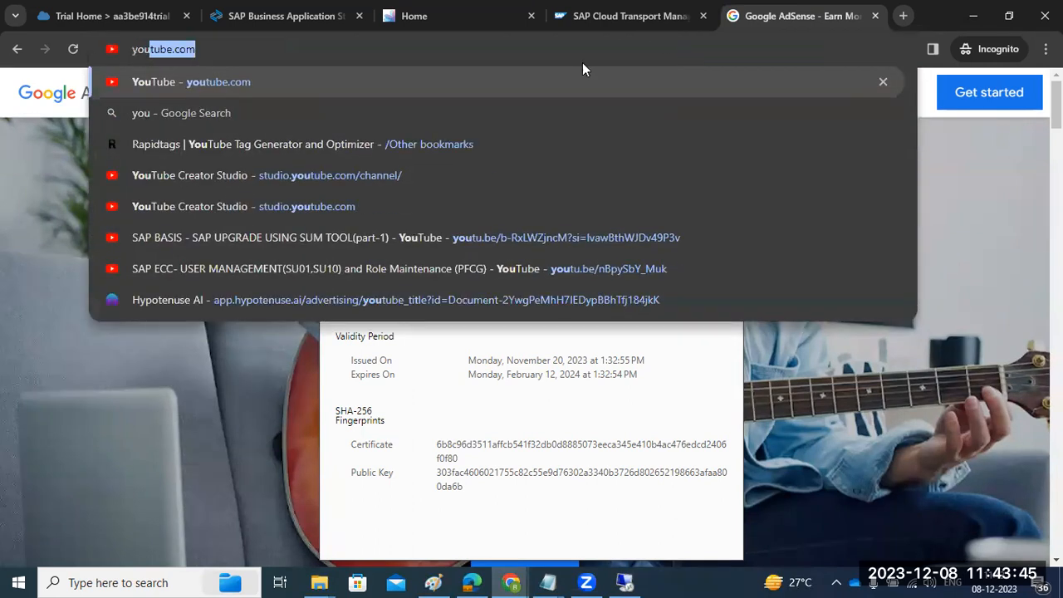
{"action": "left_click", "coordinate": [218, 81]}
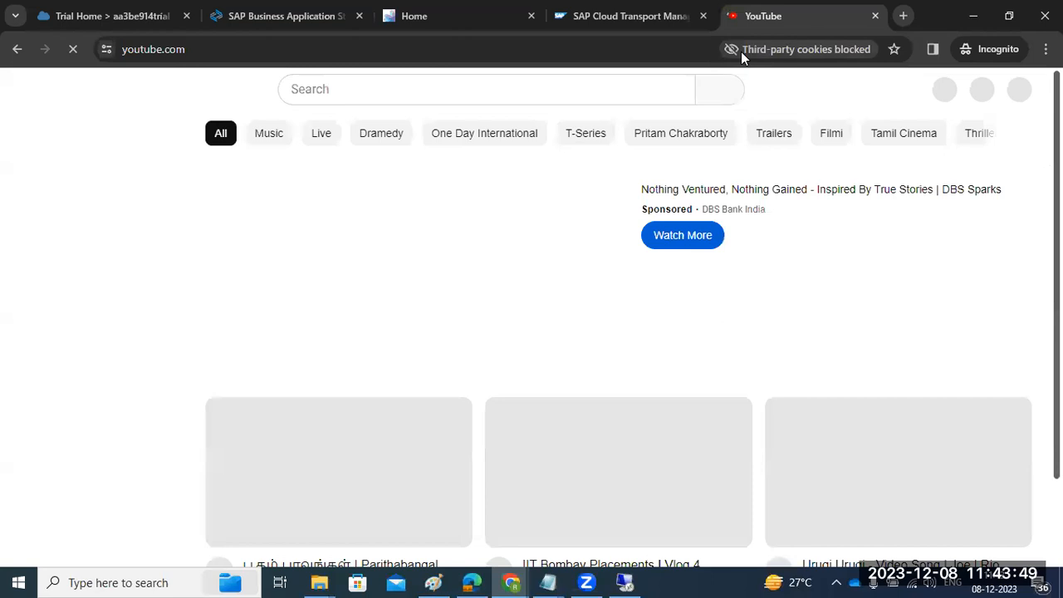
{"action": "left_click", "coordinate": [740, 49]}
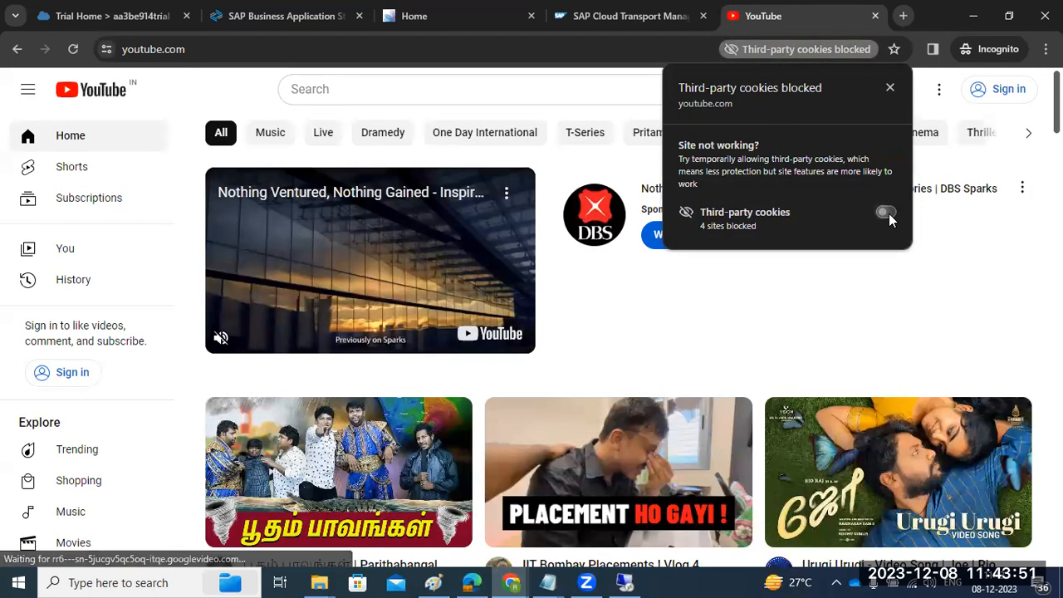
{"action": "left_click", "coordinate": [886, 214]}
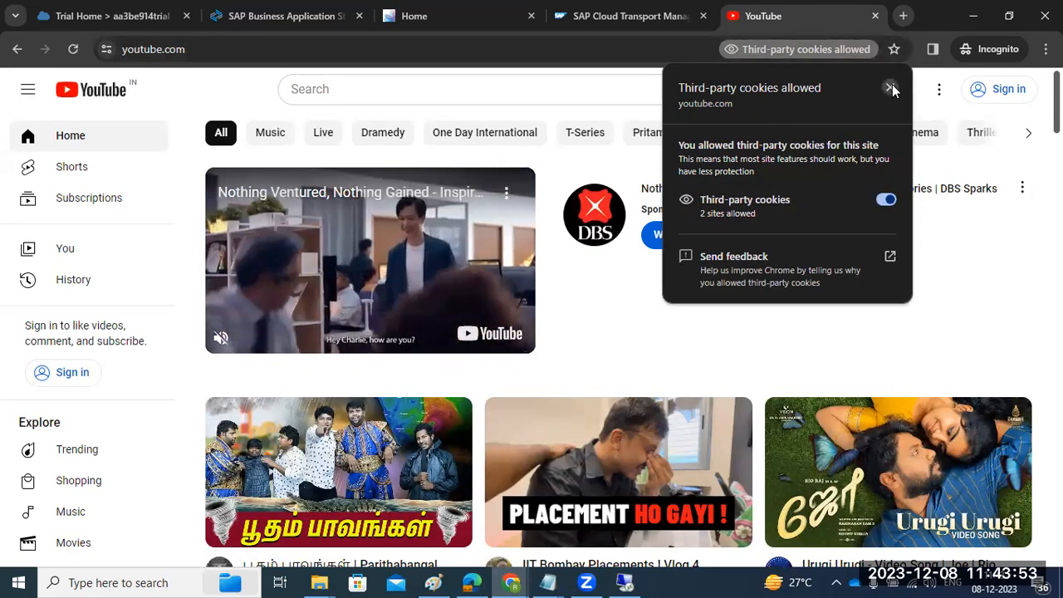
{"action": "left_click", "coordinate": [890, 88]}
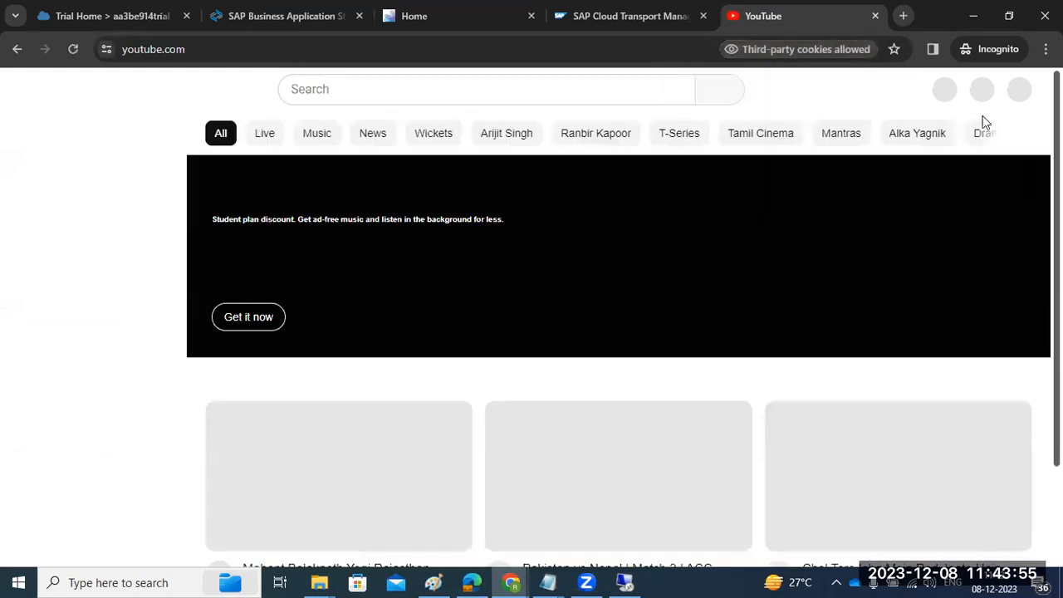
{"action": "left_click", "coordinate": [875, 16]}
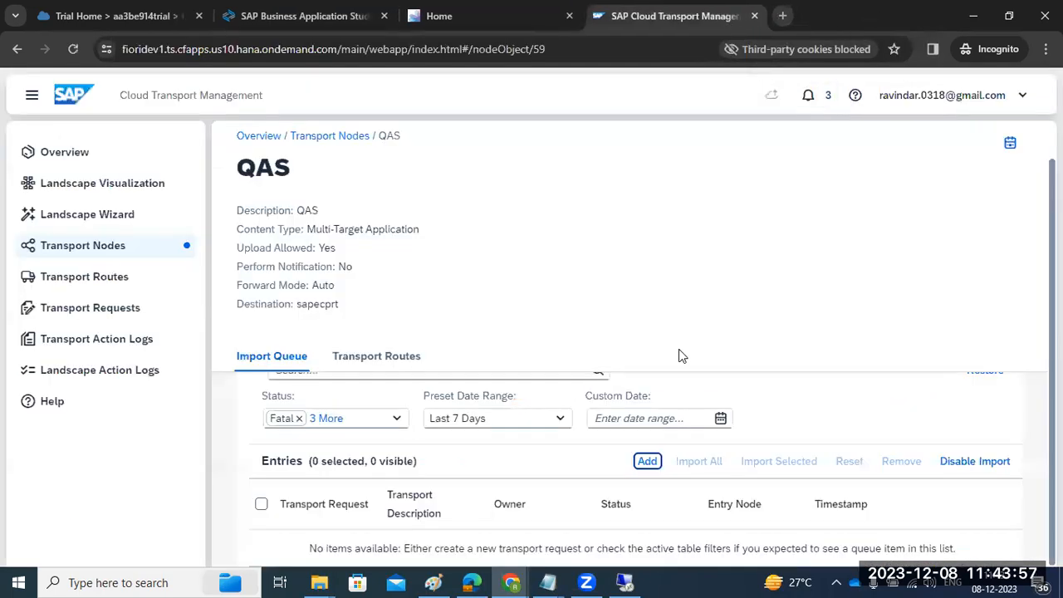
Step: Switch to the regular Chrome window with WhatsApp and open youtube.com in its empty third tab
{"action": "mouse_move", "coordinate": [511, 582]}
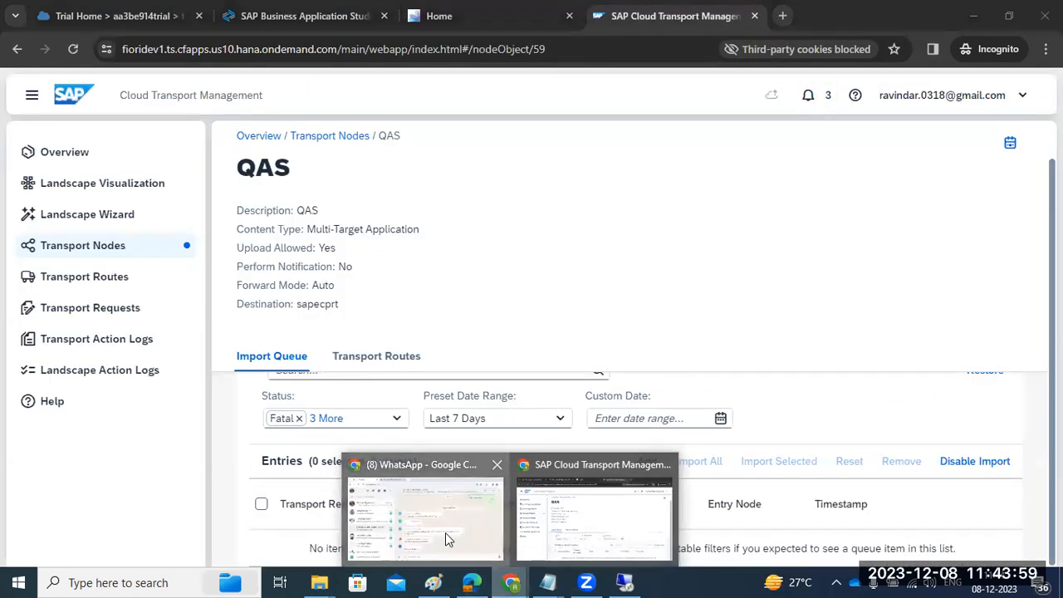
{"action": "left_click", "coordinate": [445, 532]}
{"action": "left_click", "coordinate": [412, 16]}
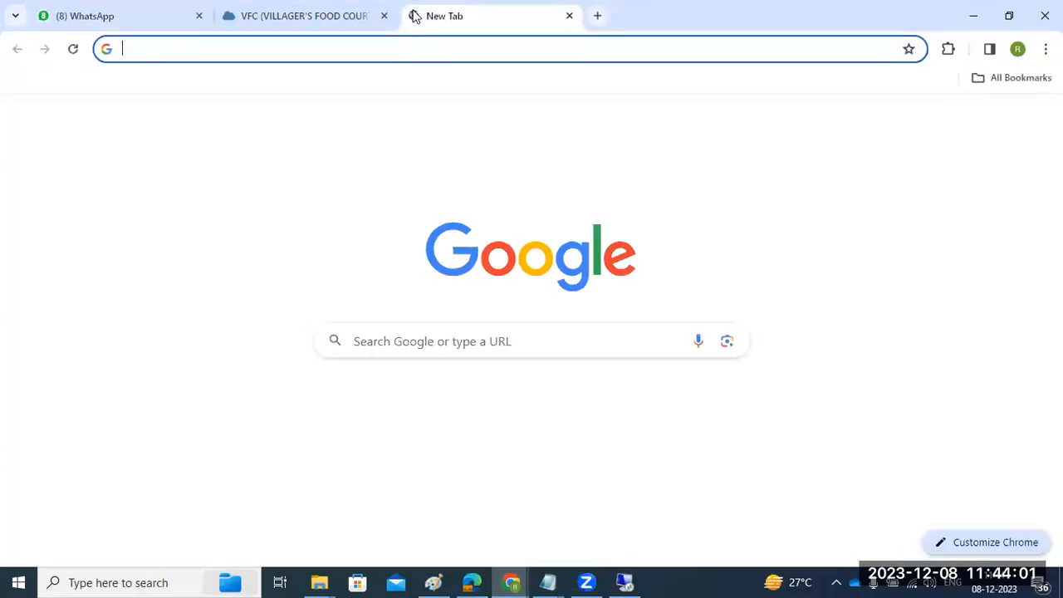
{"action": "type", "text": "youtube.com"}
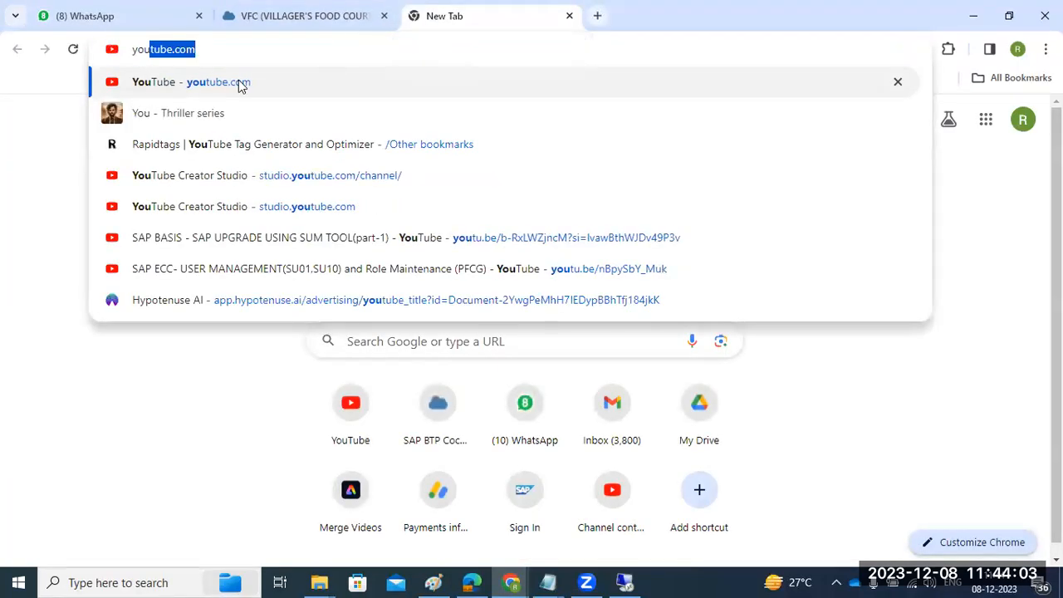
{"action": "left_click", "coordinate": [241, 83]}
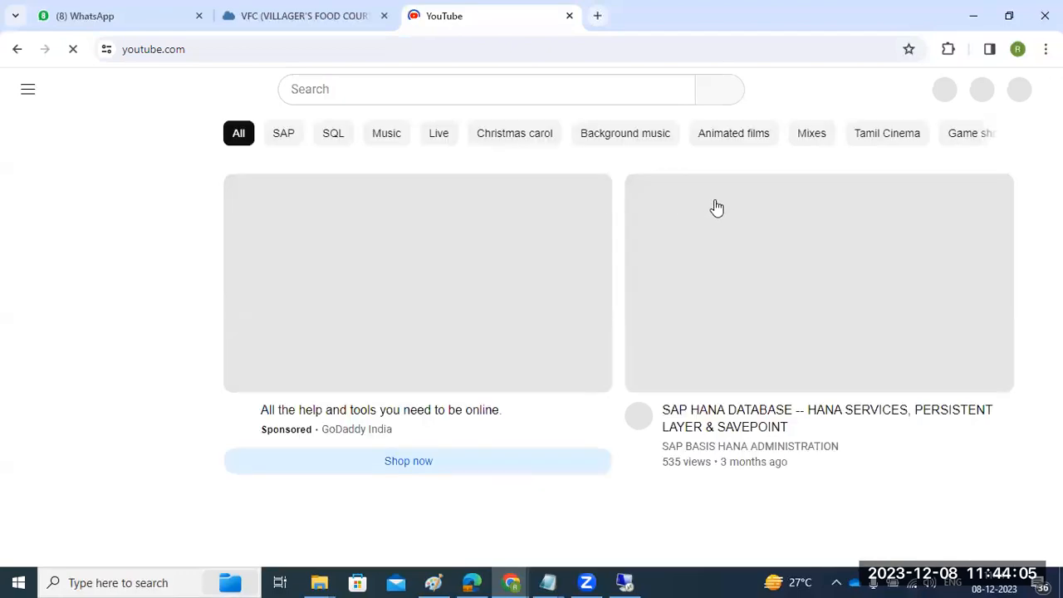
Step: Open the signed-in account's SAP BASIS channel and display its playlists
{"action": "left_click", "coordinate": [1014, 89]}
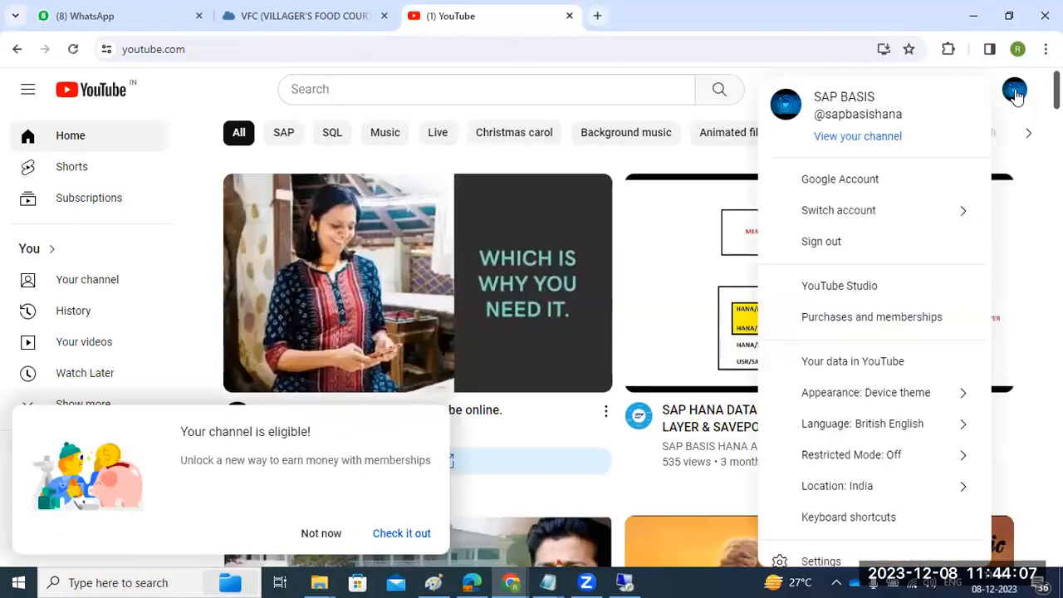
{"action": "left_click", "coordinate": [847, 137]}
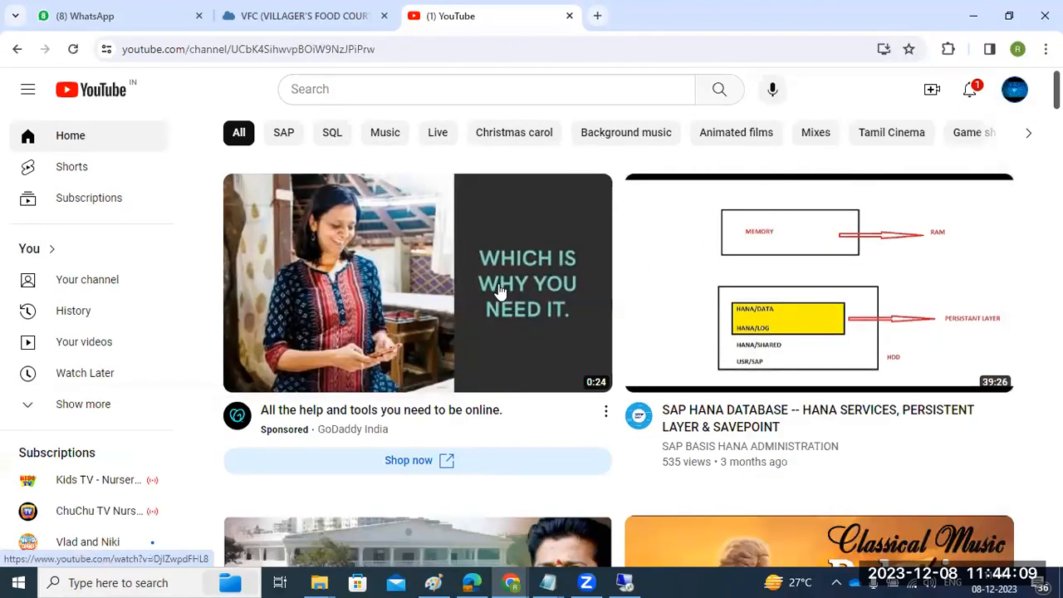
{"action": "left_click", "coordinate": [389, 312]}
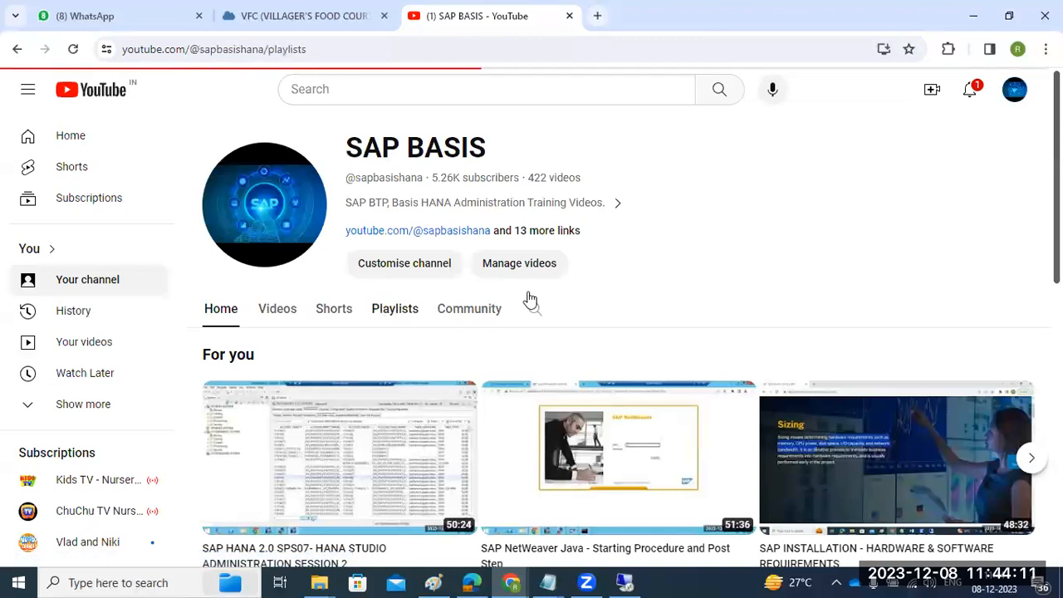
{"action": "left_click", "coordinate": [378, 302]}
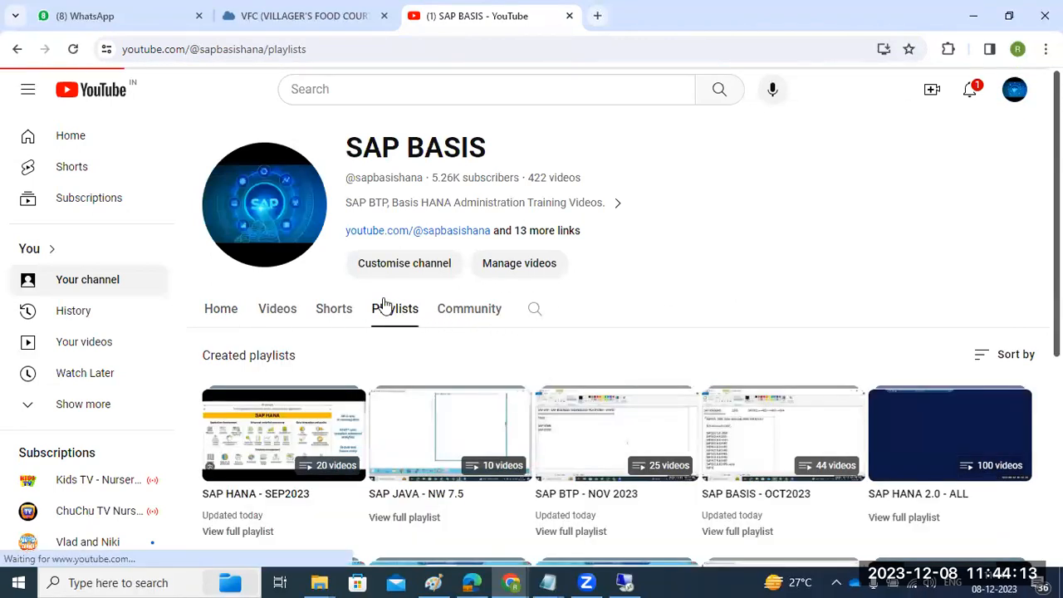
Step: Look through the channel's created playlists and open the full SAP BASIS - SEP2023 playlist
{"action": "scroll", "coordinate": [745, 296], "scroll_direction": "down", "scroll_amount": 1}
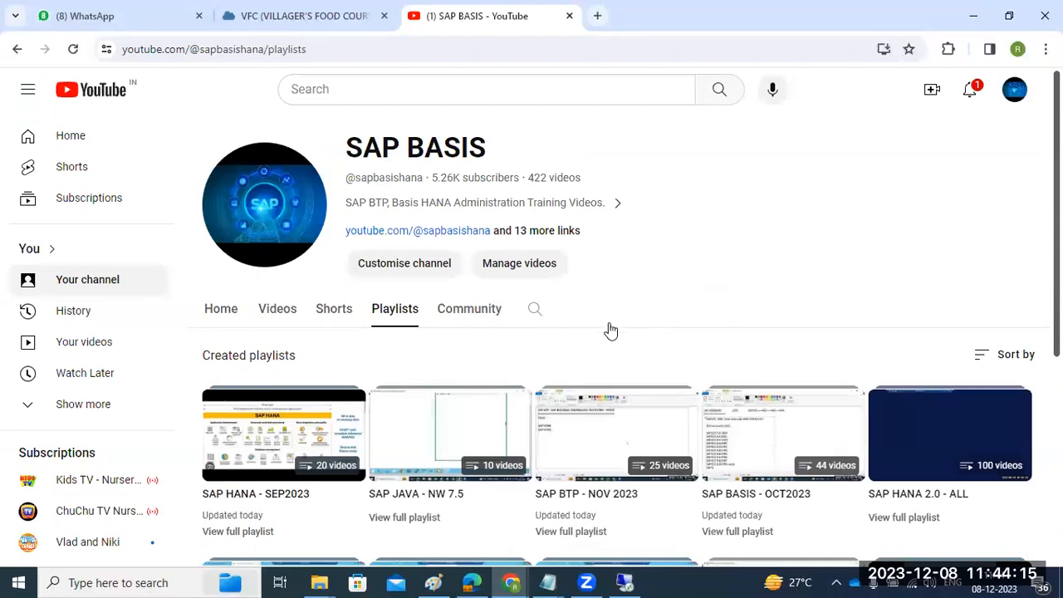
{"action": "scroll", "coordinate": [610, 330], "scroll_direction": "down", "scroll_amount": 1}
{"action": "scroll", "coordinate": [609, 329], "scroll_direction": "down", "scroll_amount": 1}
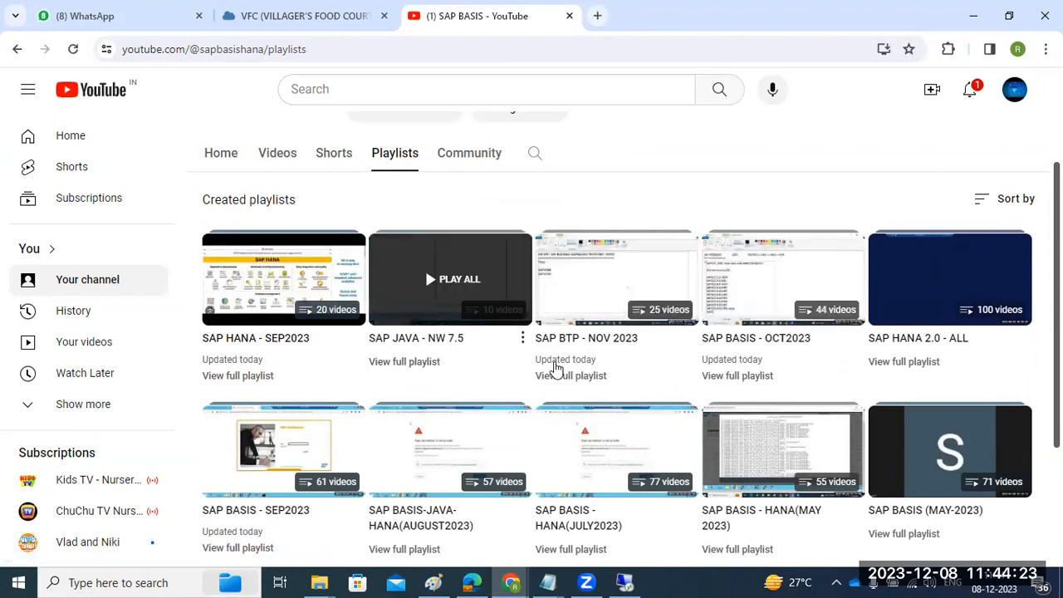
{"action": "scroll", "coordinate": [584, 369], "scroll_direction": "down", "scroll_amount": 1}
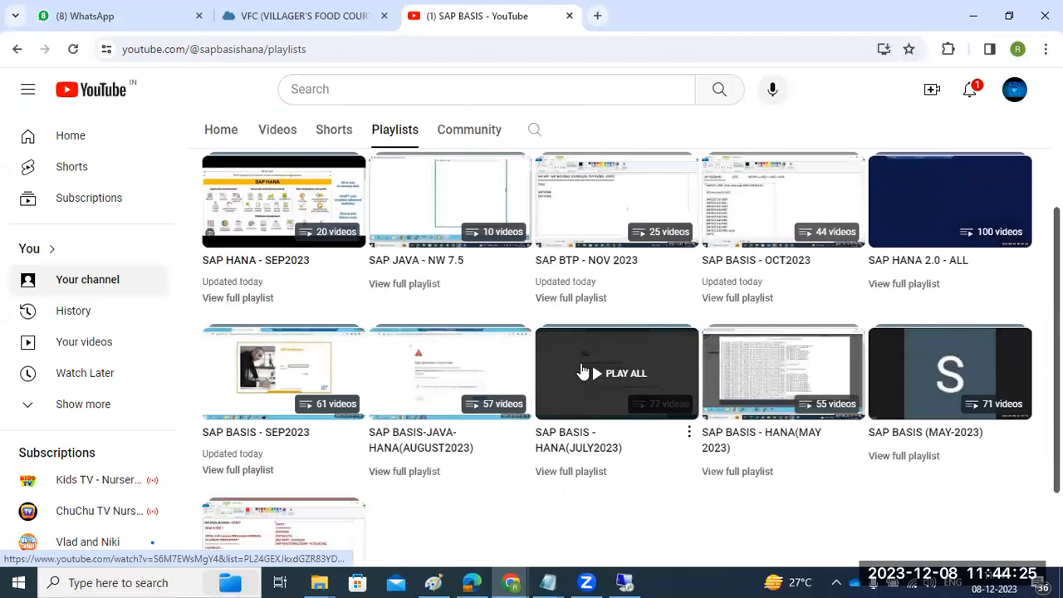
{"action": "left_click", "coordinate": [252, 473]}
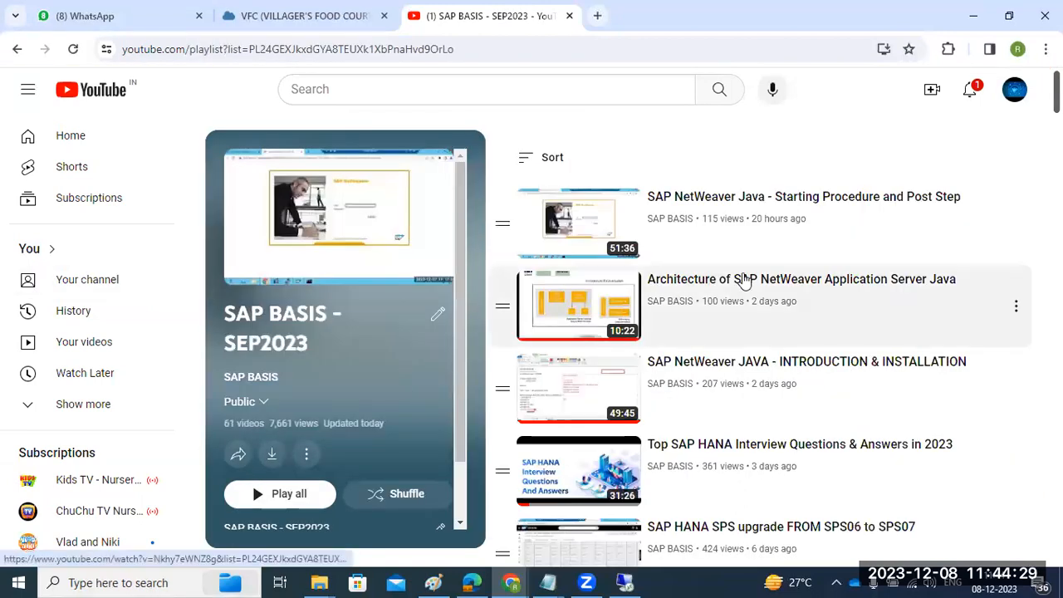
Step: Copy the share link of the SAP BASIS - SEP2023 playlist and close the sharing dialog
{"action": "scroll", "coordinate": [758, 358], "scroll_direction": "down", "scroll_amount": 9}
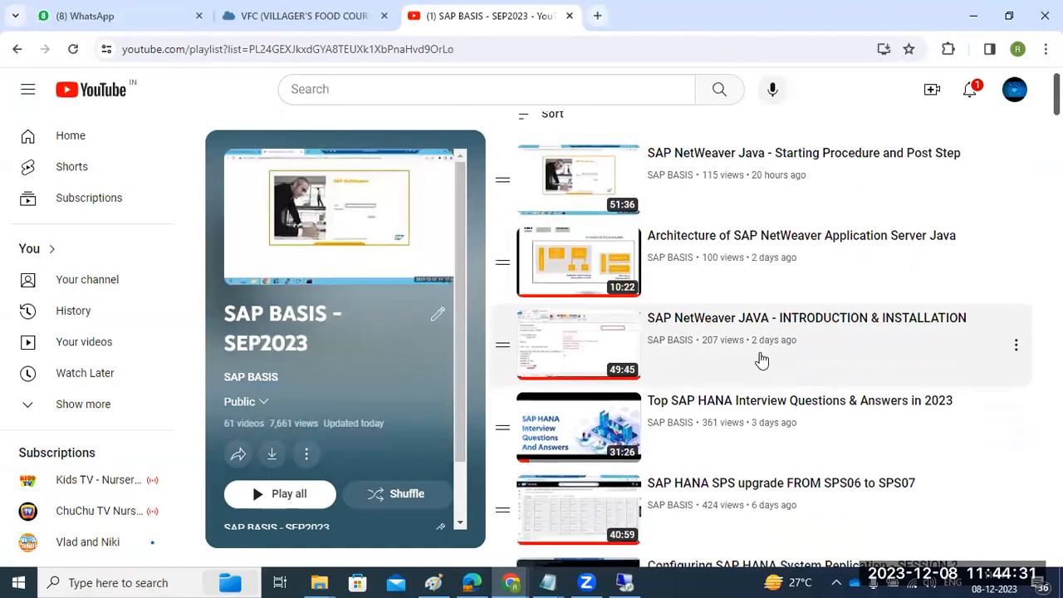
{"action": "scroll", "coordinate": [750, 367], "scroll_direction": "down", "scroll_amount": 3}
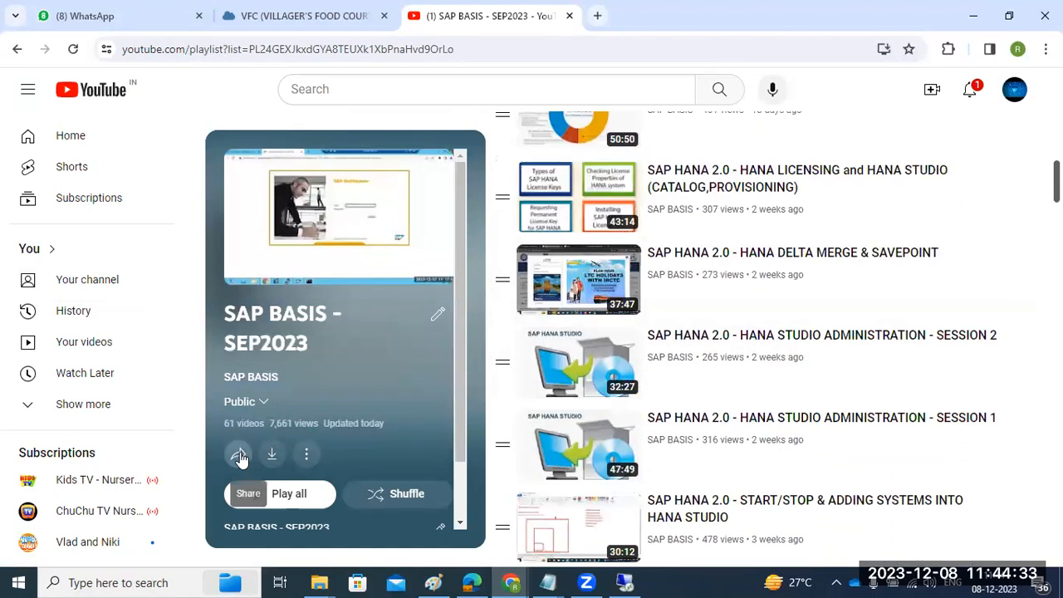
{"action": "left_click", "coordinate": [239, 454]}
{"action": "left_click", "coordinate": [698, 379]}
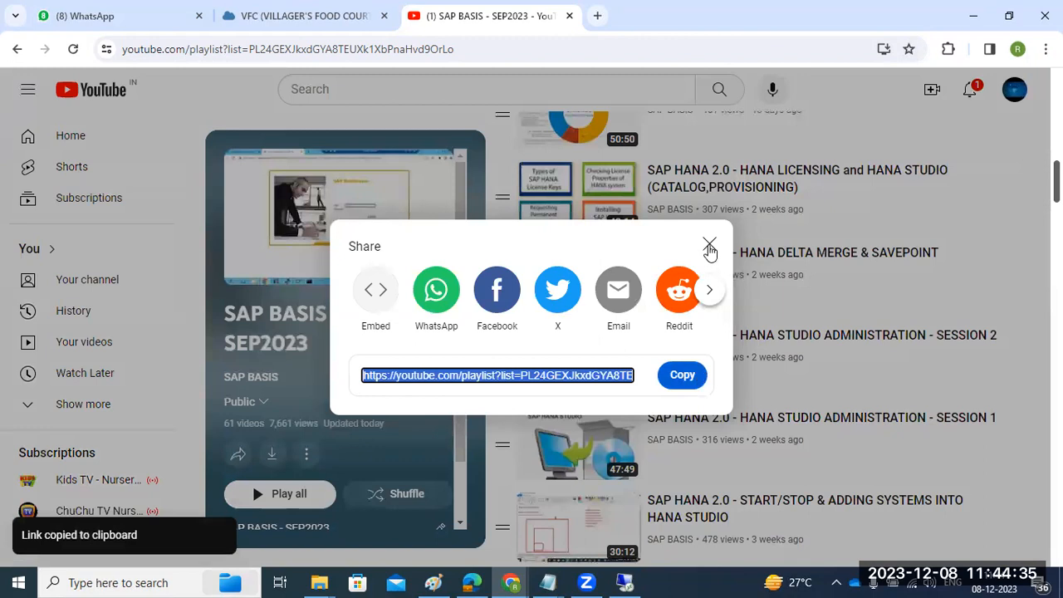
{"action": "left_click", "coordinate": [709, 244]}
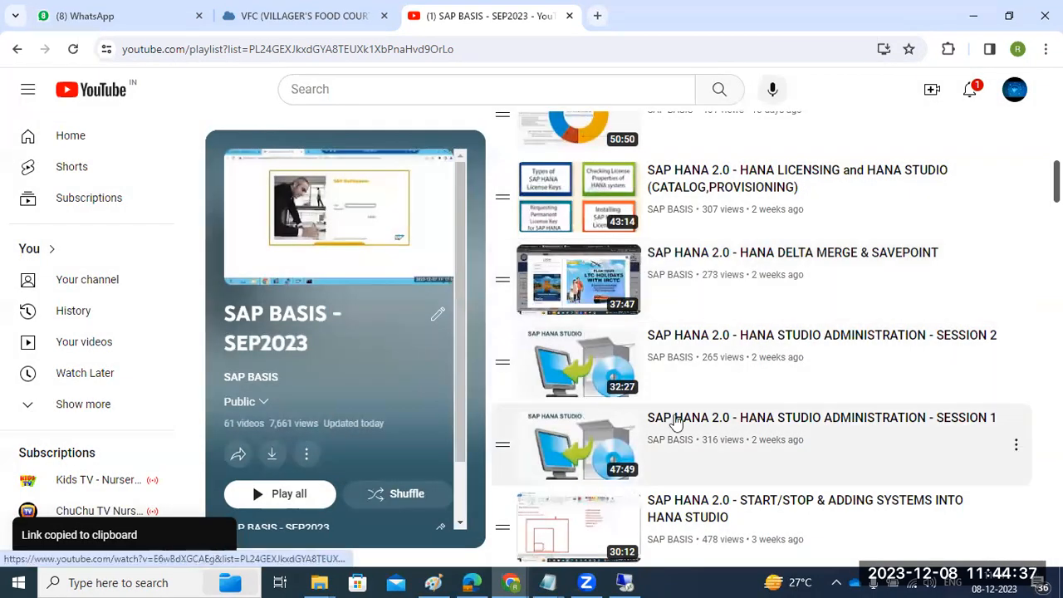
Step: Review the video list of the SAP BASIS - SEP2023 playlist, bringing up Zoom in between
{"action": "scroll", "coordinate": [797, 411], "scroll_direction": "up", "scroll_amount": 1}
{"action": "scroll", "coordinate": [797, 411], "scroll_direction": "up", "scroll_amount": 2}
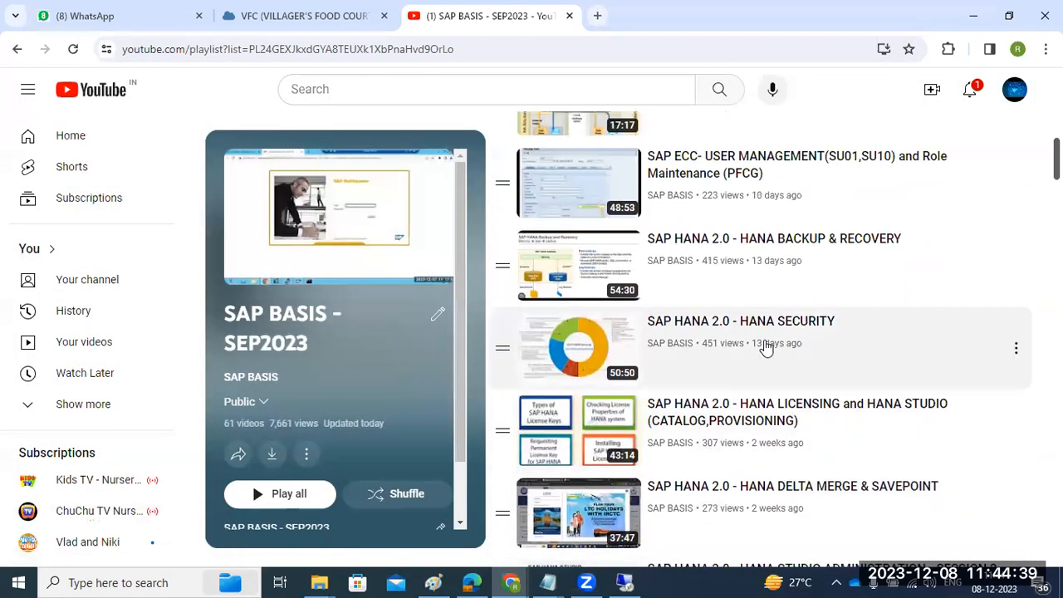
{"action": "scroll", "coordinate": [769, 338], "scroll_direction": "up", "scroll_amount": 4}
{"action": "scroll", "coordinate": [768, 338], "scroll_direction": "up", "scroll_amount": 5}
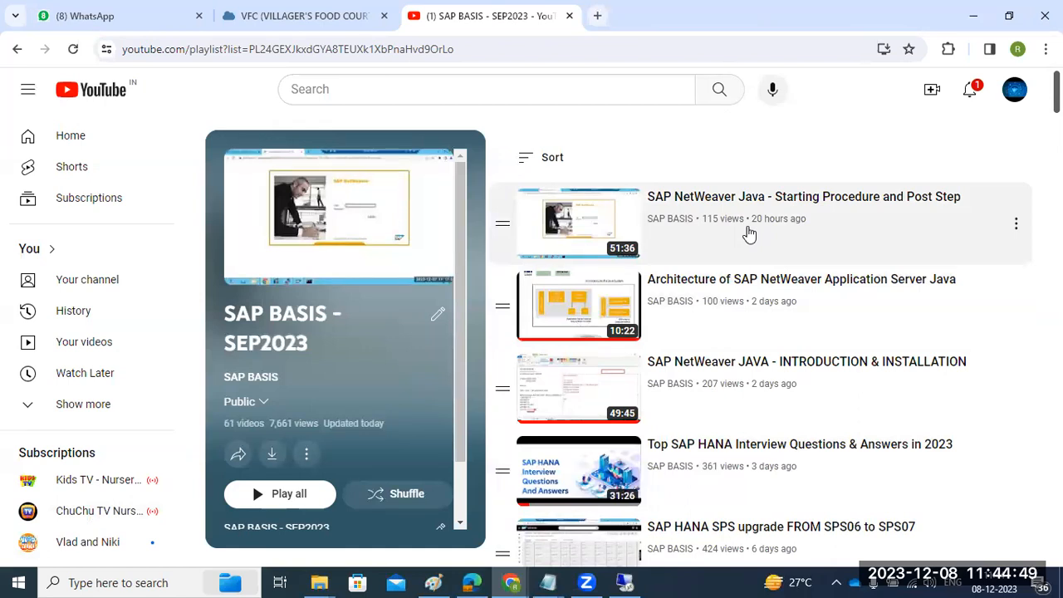
{"action": "left_click", "coordinate": [580, 579]}
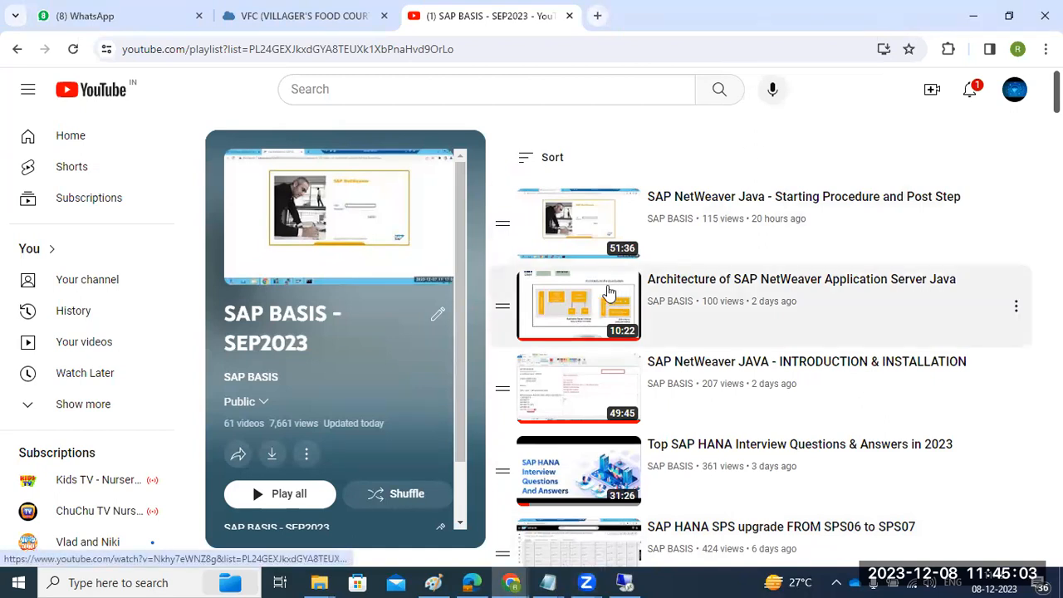
{"action": "scroll", "coordinate": [735, 342], "scroll_direction": "down", "scroll_amount": 3}
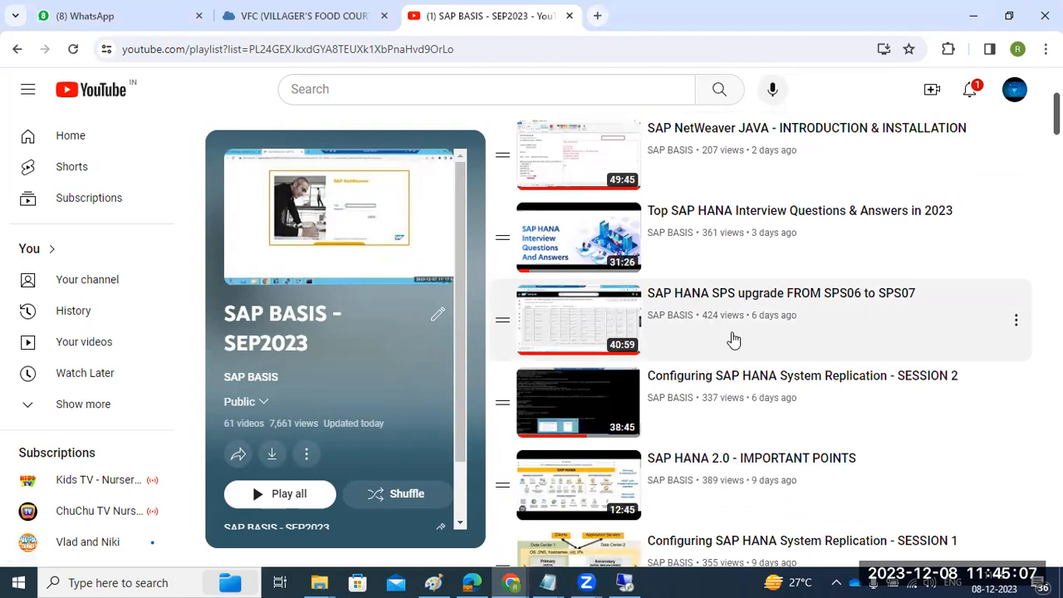
{"action": "scroll", "coordinate": [735, 339], "scroll_direction": "up", "scroll_amount": 3}
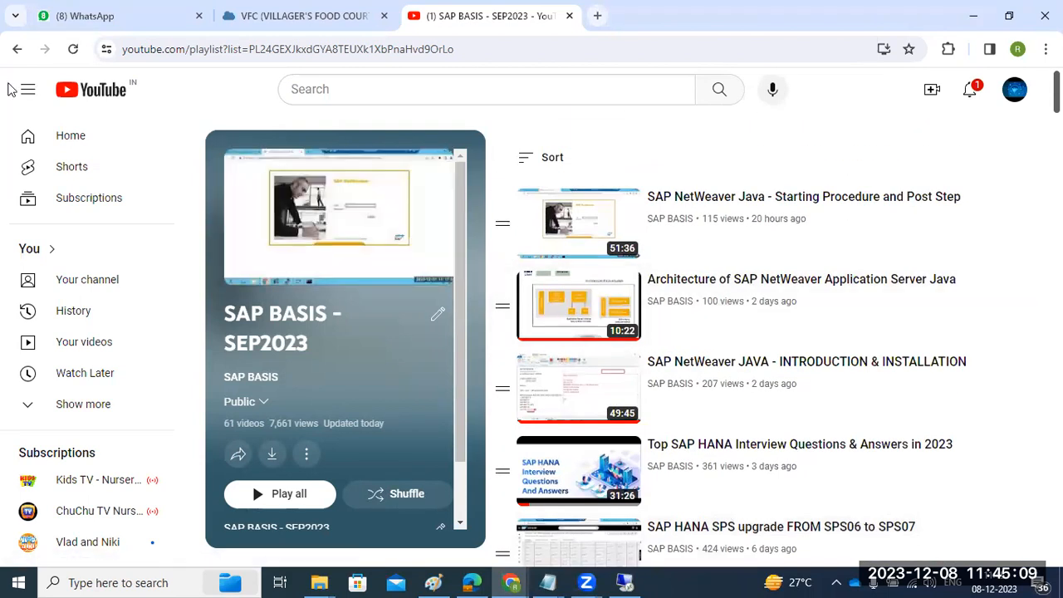
Step: Return to the channel's playlists, look through them and open the full SAP JAVA - NW 7.5 playlist
{"action": "left_click", "coordinate": [16, 50]}
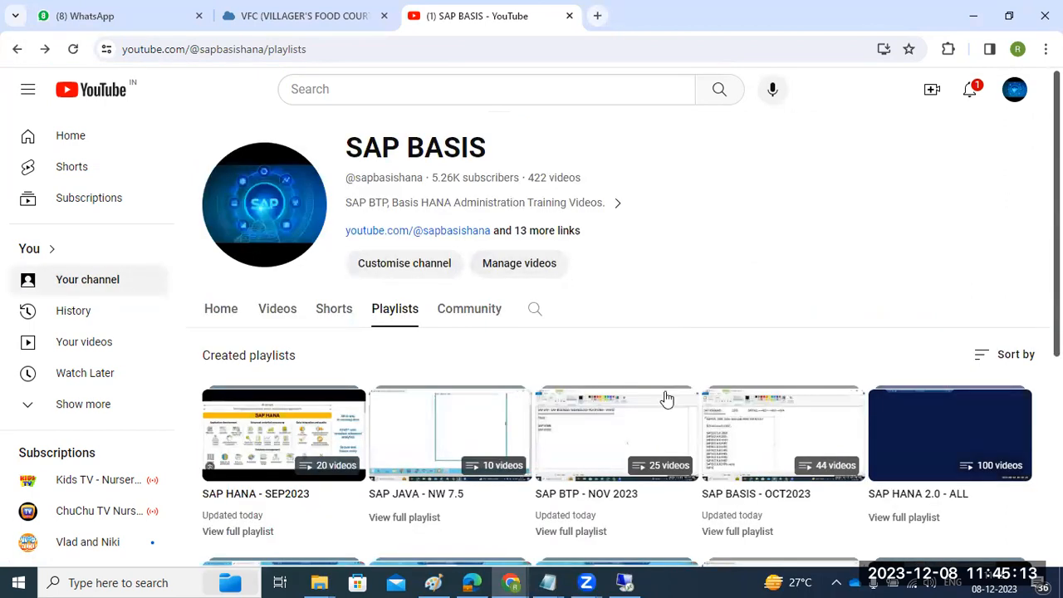
{"action": "scroll", "coordinate": [666, 400], "scroll_direction": "down", "scroll_amount": 1}
{"action": "scroll", "coordinate": [676, 410], "scroll_direction": "down", "scroll_amount": 1}
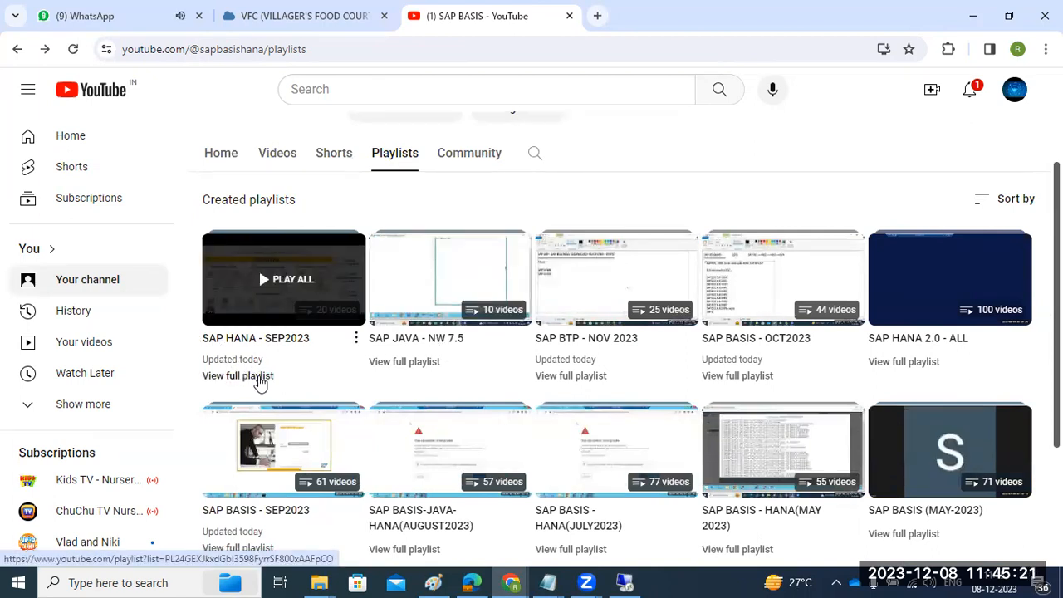
{"action": "scroll", "coordinate": [349, 311], "scroll_direction": "up", "scroll_amount": 2}
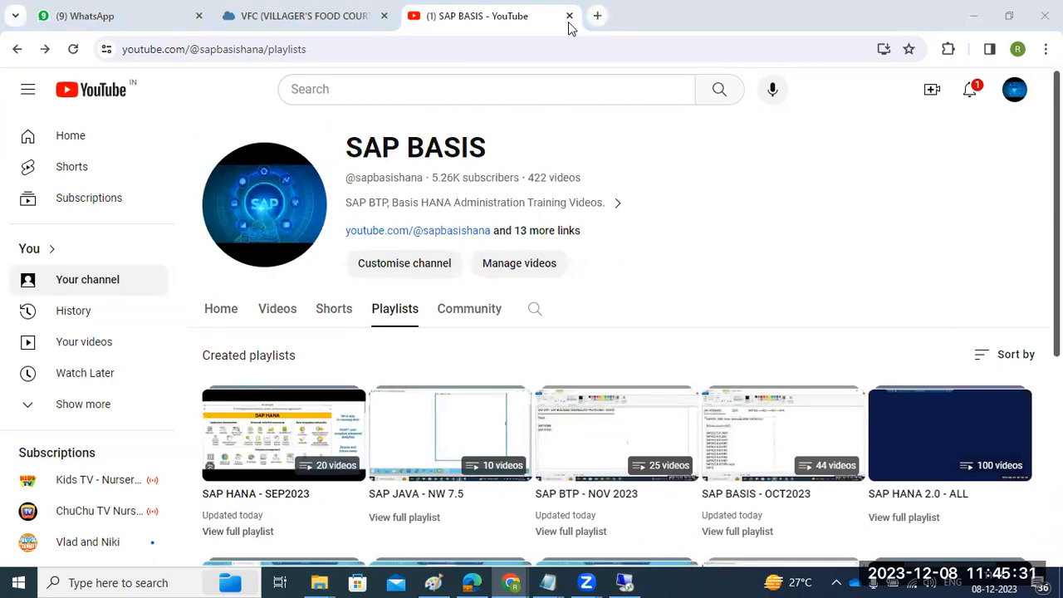
{"action": "scroll", "coordinate": [622, 399], "scroll_direction": "down", "scroll_amount": 2}
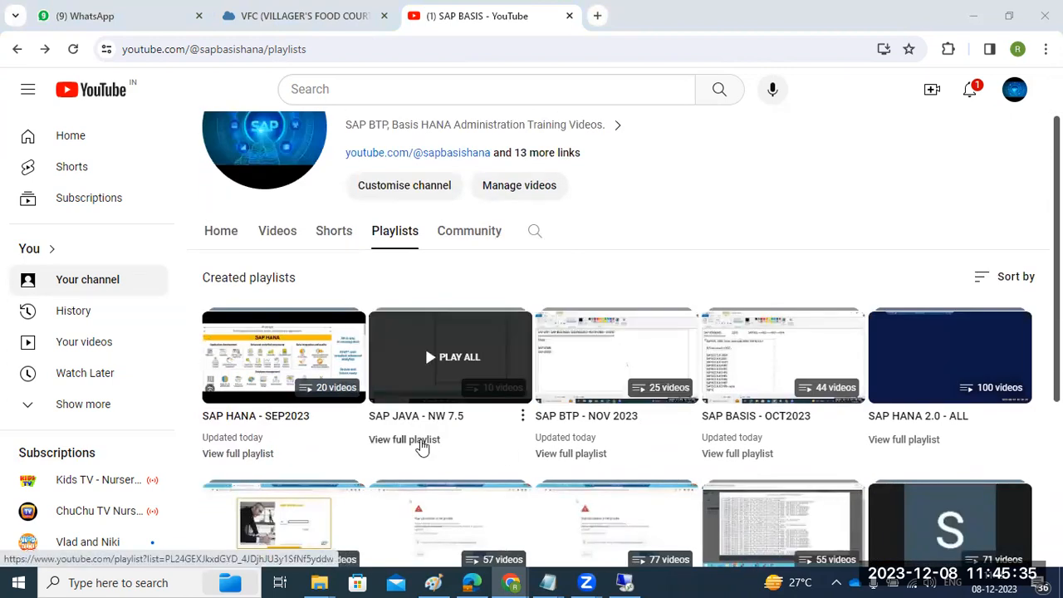
{"action": "scroll", "coordinate": [490, 443], "scroll_direction": "down", "scroll_amount": 2}
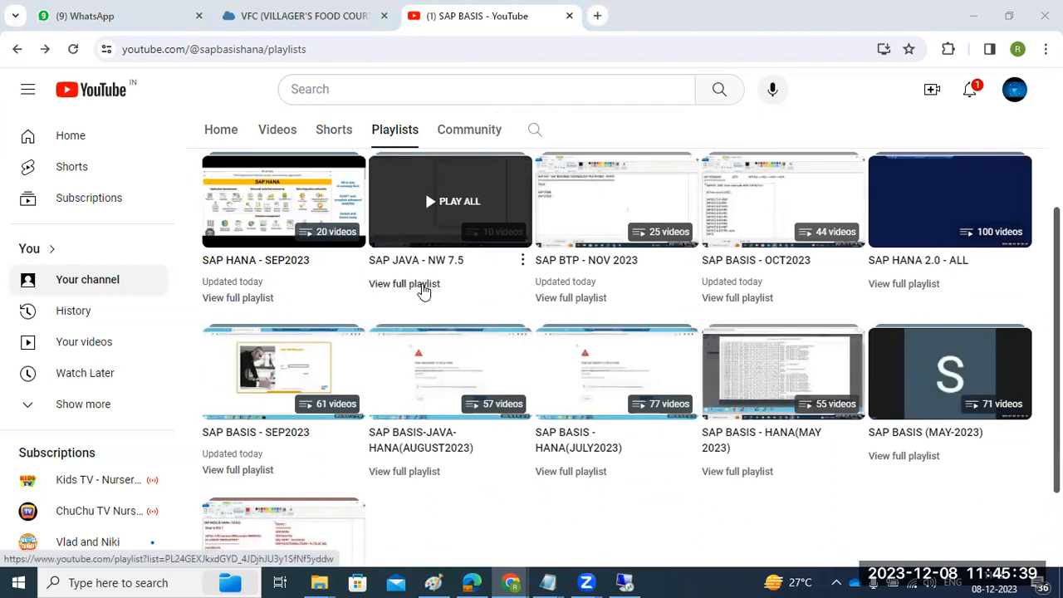
{"action": "left_click", "coordinate": [424, 286]}
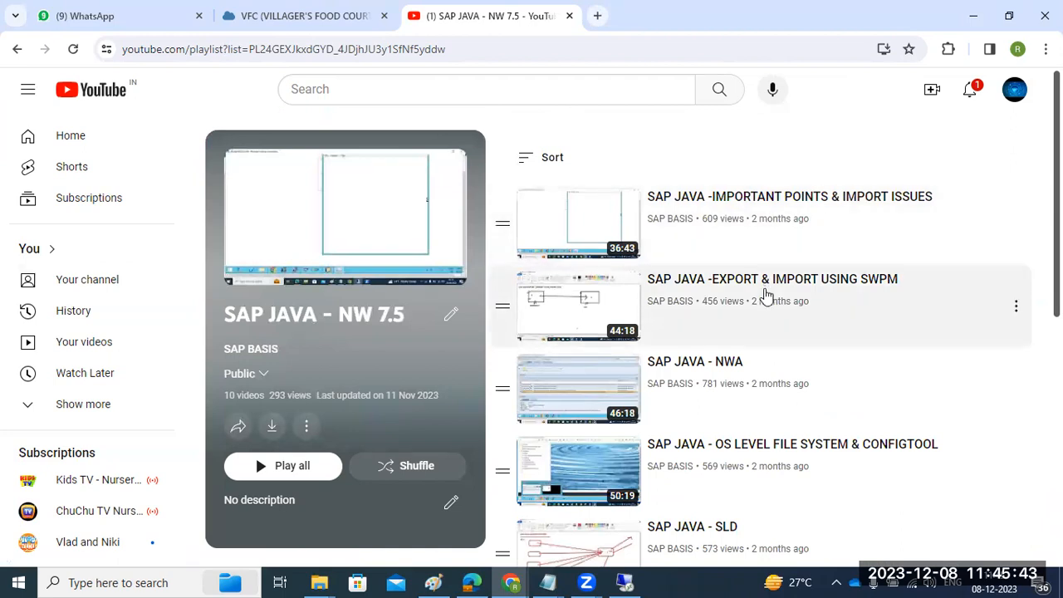
Step: Skim the SAP JAVA - NW 7.5 videos, return to the channel's playlists and locate the SAP BASIS - SEP2023 playlist
{"action": "scroll", "coordinate": [764, 299], "scroll_direction": "down", "scroll_amount": 2}
{"action": "scroll", "coordinate": [764, 360], "scroll_direction": "down", "scroll_amount": 4}
{"action": "scroll", "coordinate": [763, 378], "scroll_direction": "up", "scroll_amount": 6}
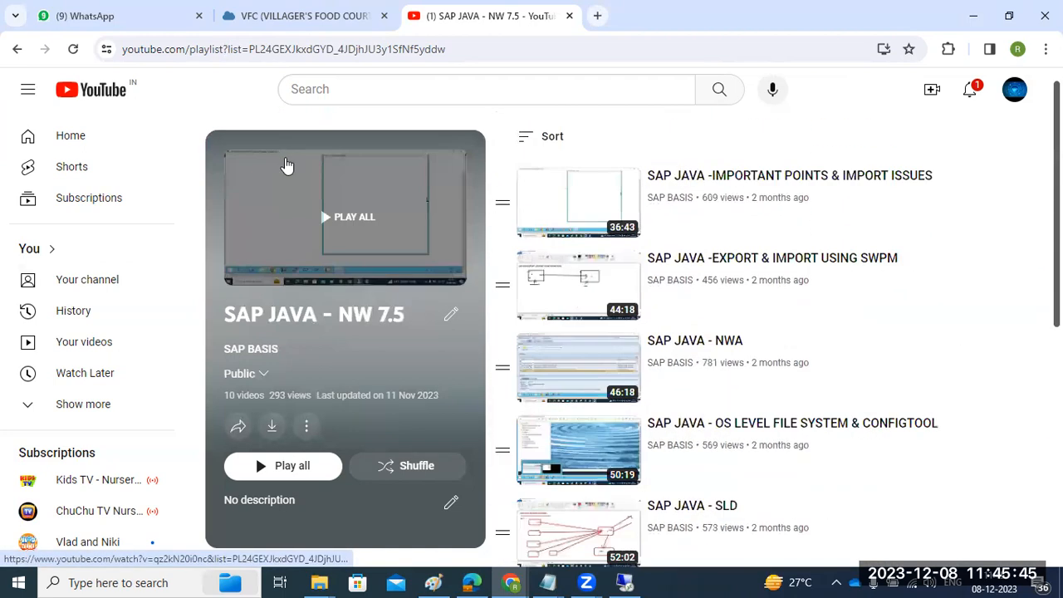
{"action": "left_click", "coordinate": [16, 49]}
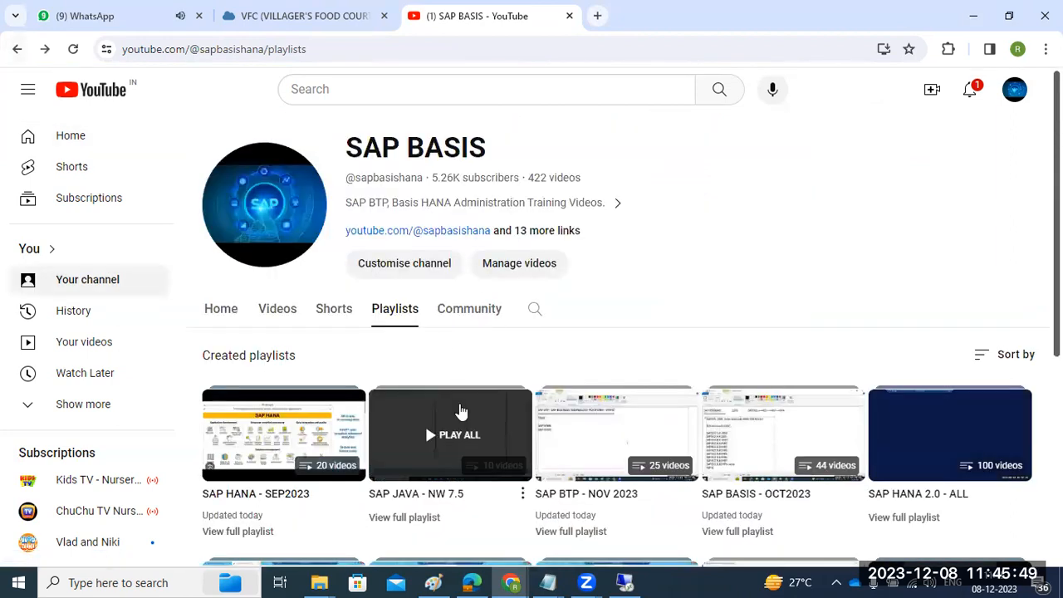
{"action": "scroll", "coordinate": [458, 410], "scroll_direction": "down", "scroll_amount": 2}
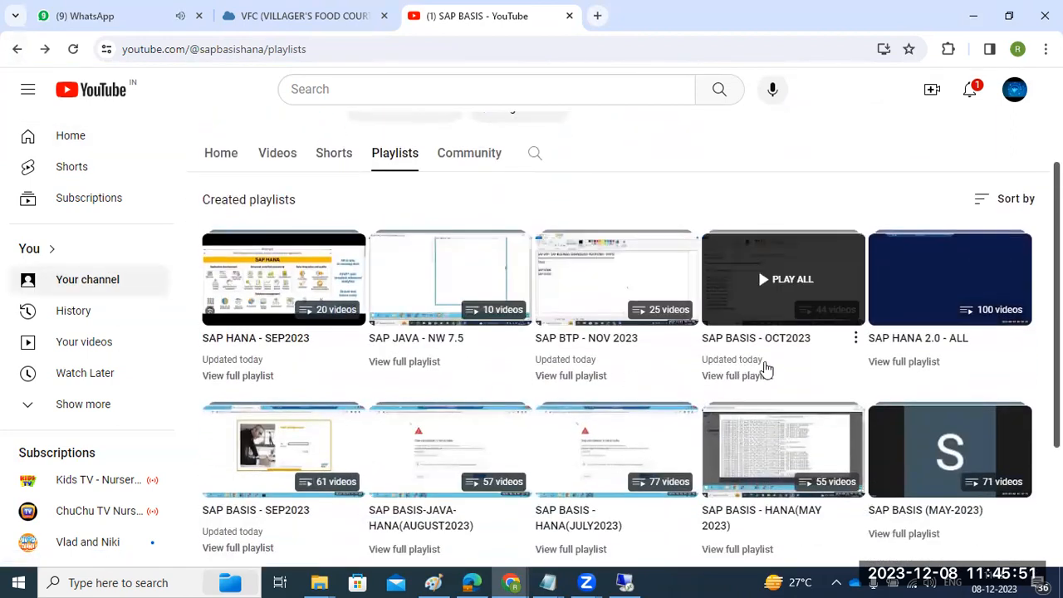
{"action": "scroll", "coordinate": [772, 373], "scroll_direction": "down", "scroll_amount": 1}
{"action": "left_click_drag", "start_coordinate": [202, 432], "coordinate": [312, 432]}
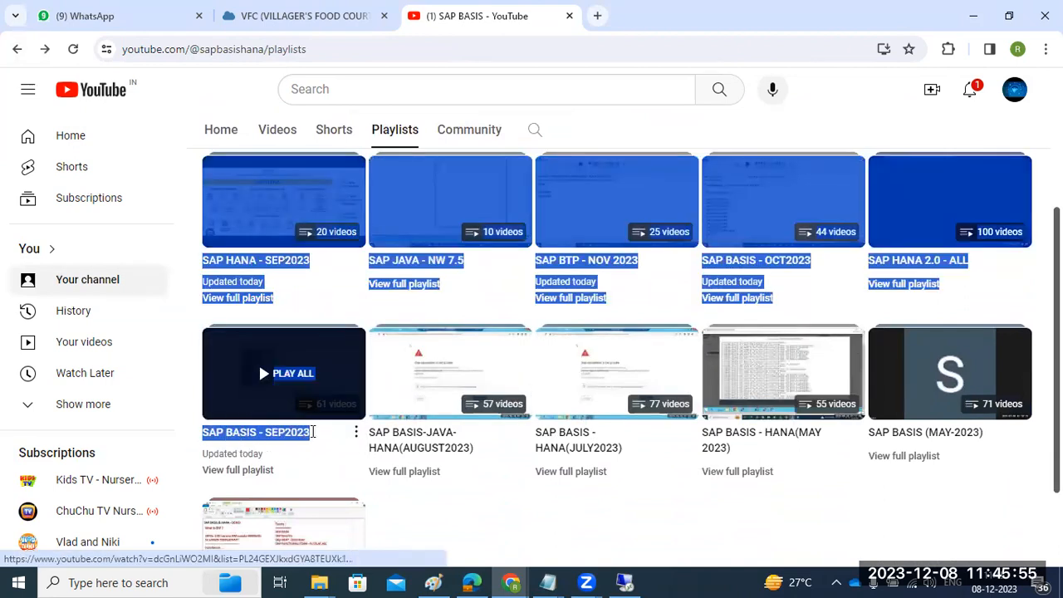
Step: Start playing the SAP BASIS - SEP2023 playlist, pause the video and close YouTube
{"action": "left_click", "coordinate": [290, 375]}
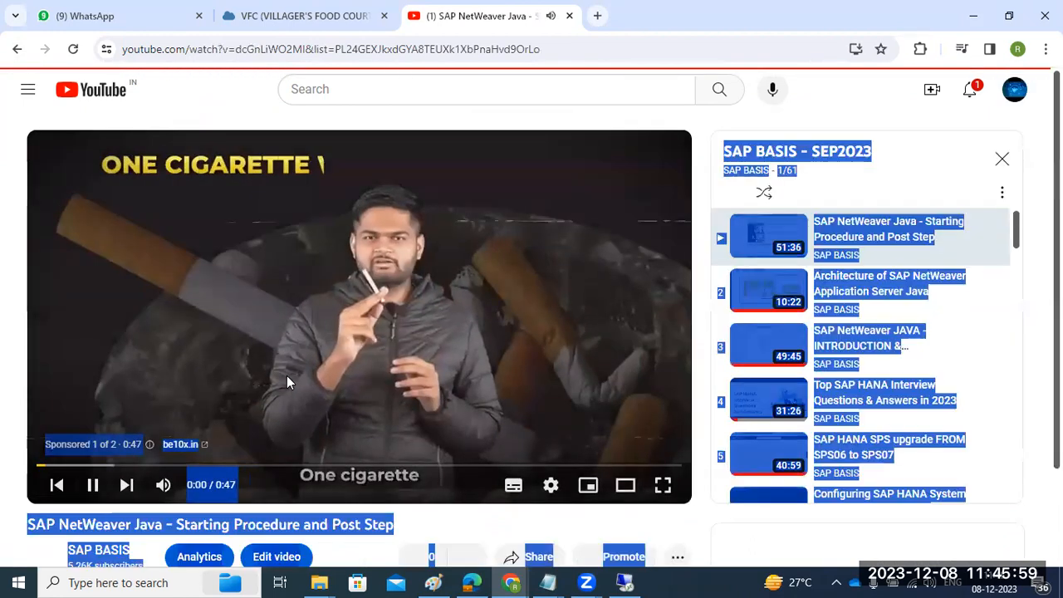
{"action": "left_click", "coordinate": [300, 319]}
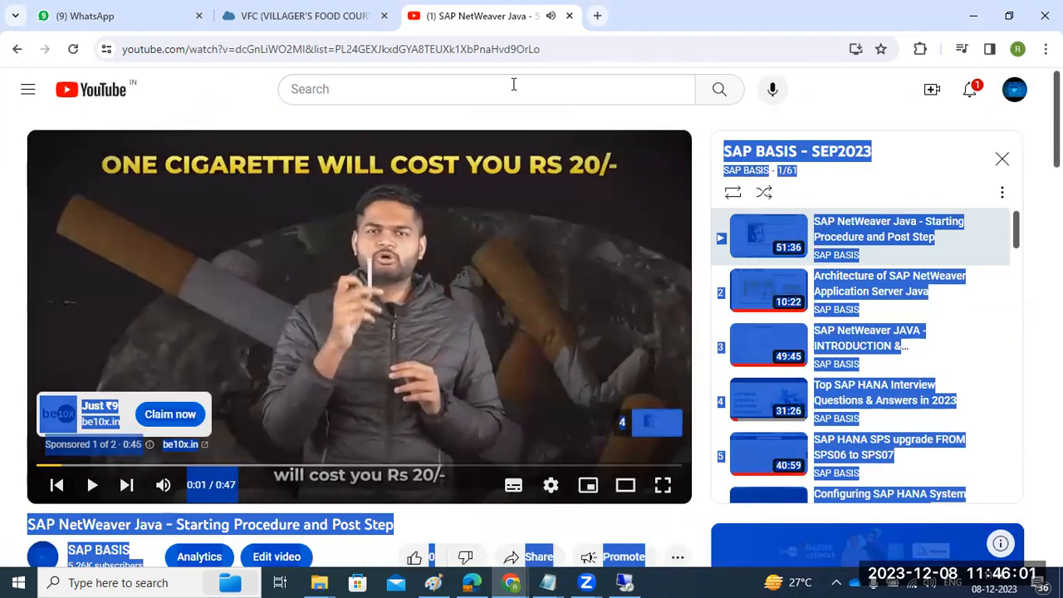
{"action": "left_click", "coordinate": [569, 15]}
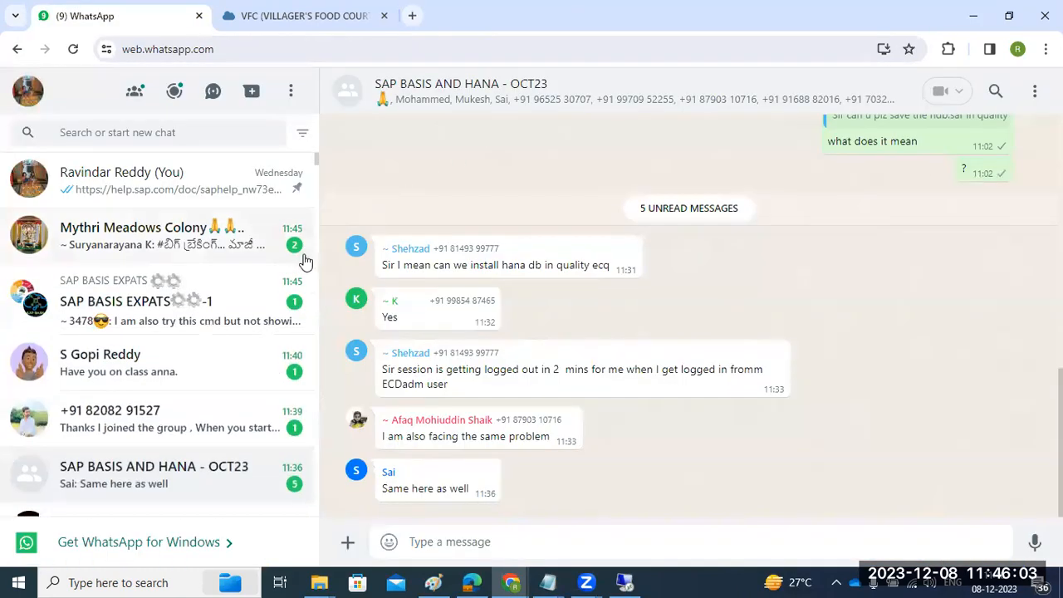
Step: Switch to the remote SAP Management Console and check NJD instance 40's process list and AS Java Process Table
{"action": "left_click", "coordinate": [625, 581]}
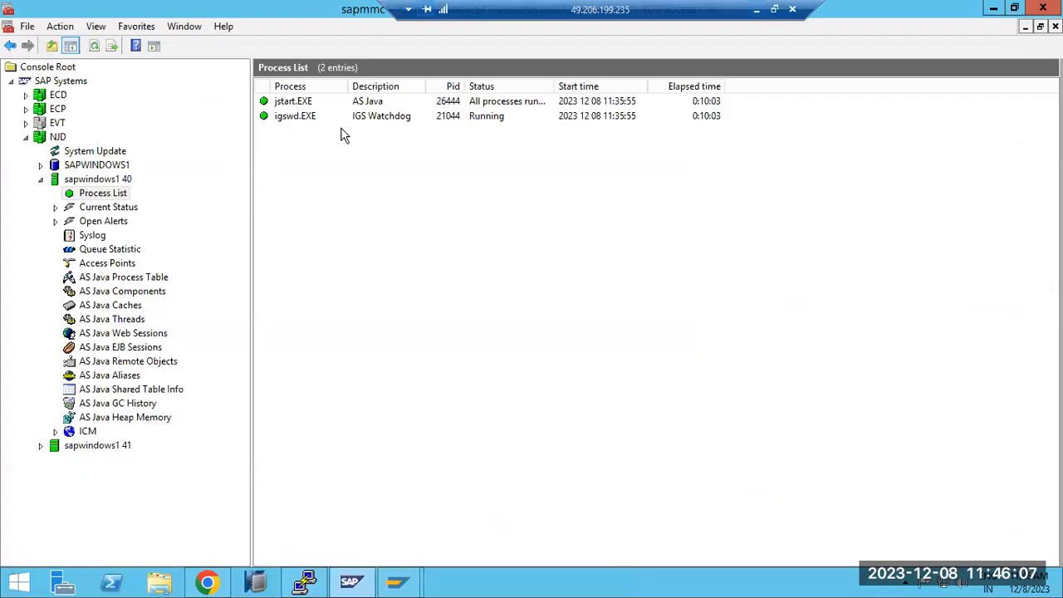
{"action": "left_click", "coordinate": [346, 102]}
{"action": "left_click", "coordinate": [346, 116]}
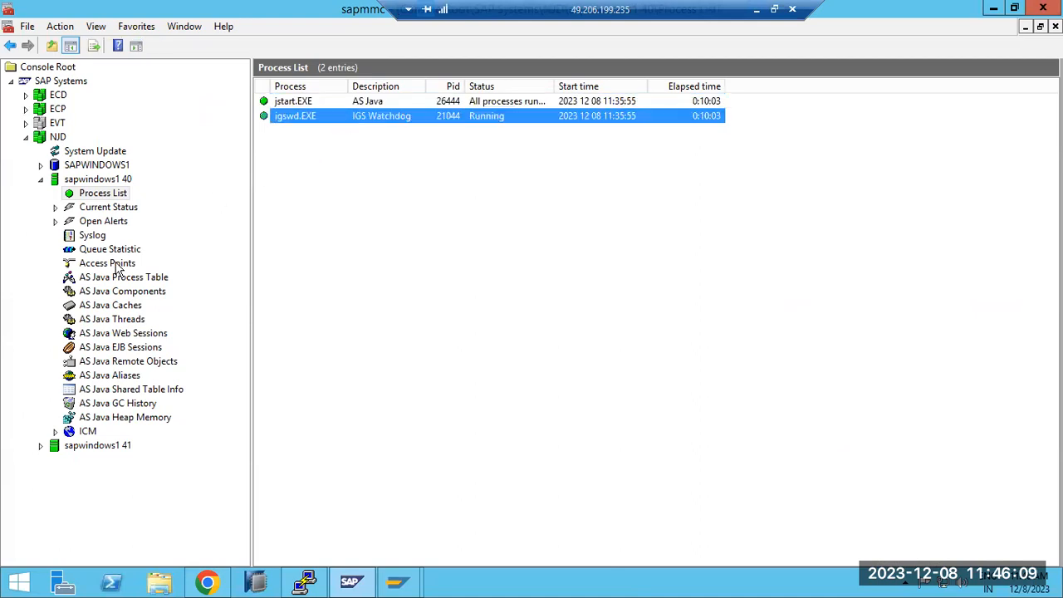
{"action": "left_click", "coordinate": [116, 265]}
{"action": "left_click", "coordinate": [121, 279]}
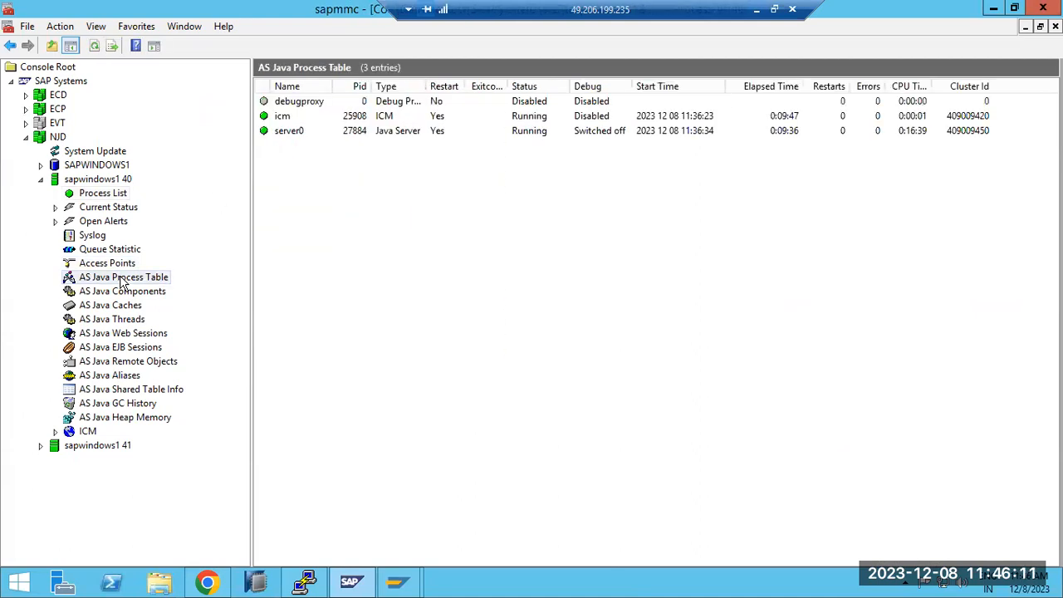
Step: Load the AS Java start page at sapwindows1:54000/ in the remote Chrome and launch SAP NetWeaver Administrator from it
{"action": "left_click", "coordinate": [208, 582]}
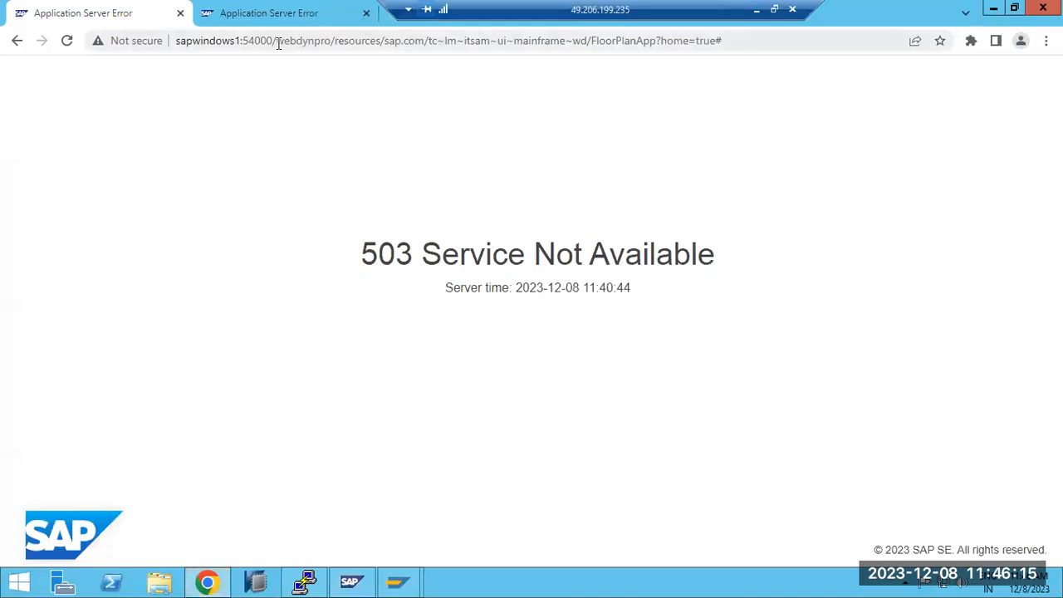
{"action": "left_click_drag", "start_coordinate": [278, 41], "coordinate": [972, 111]}
{"action": "key", "text": "BackSpace"}
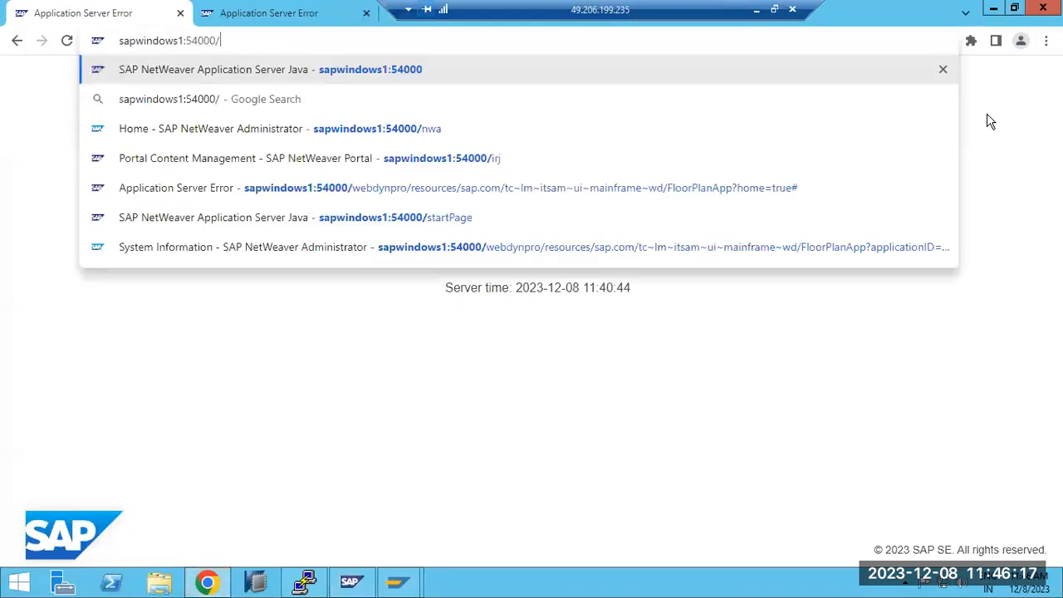
{"action": "key", "text": "Return"}
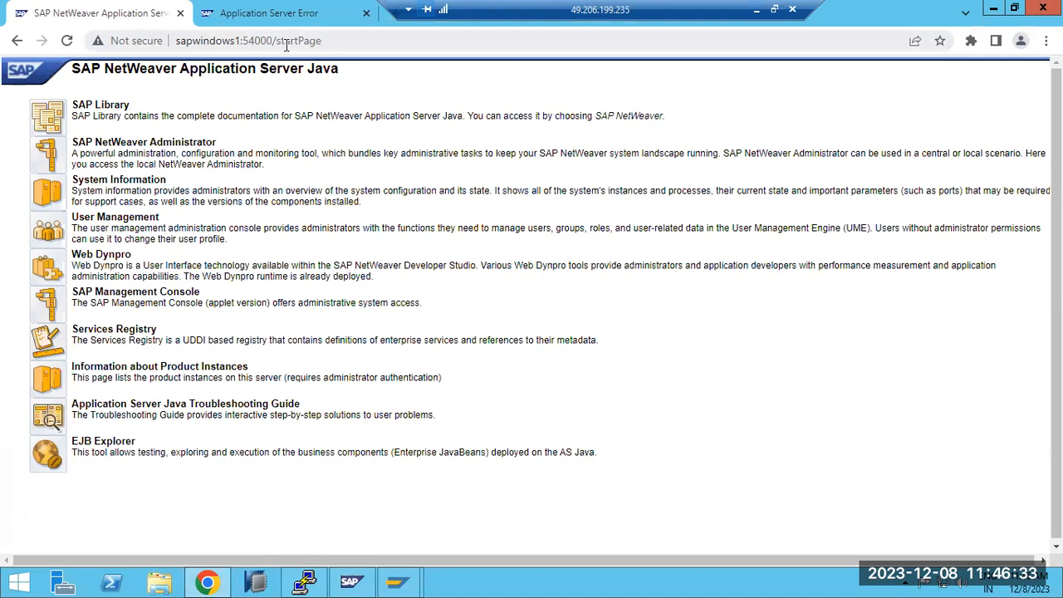
{"action": "left_click", "coordinate": [48, 167]}
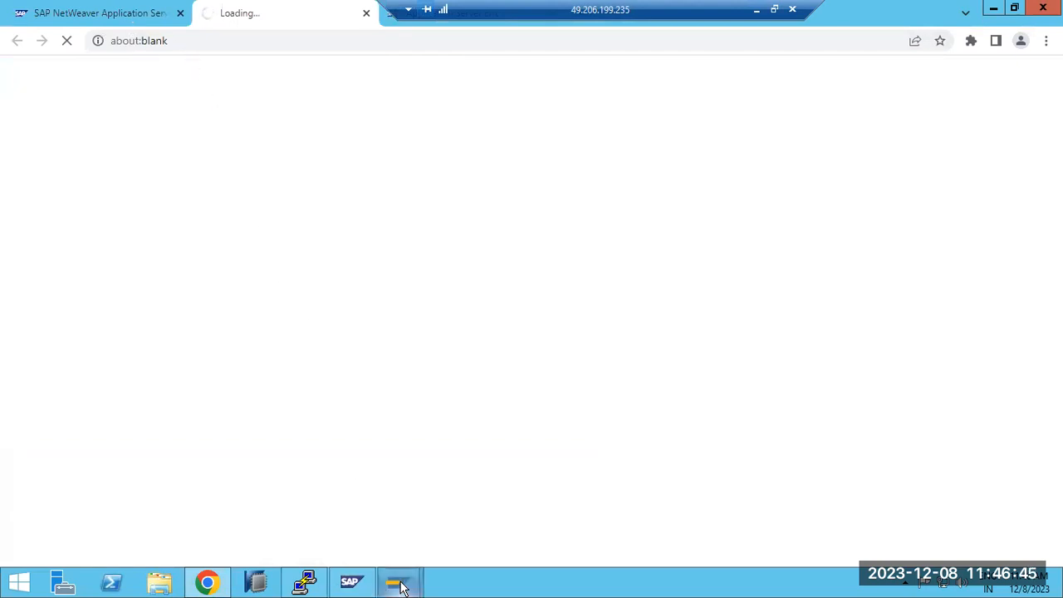
Step: Switch to ECP's Gateway Monitor and refresh its active connections, briefly leaving and returning to the remote desktop
{"action": "mouse_move", "coordinate": [405, 587]}
{"action": "left_click", "coordinate": [464, 488]}
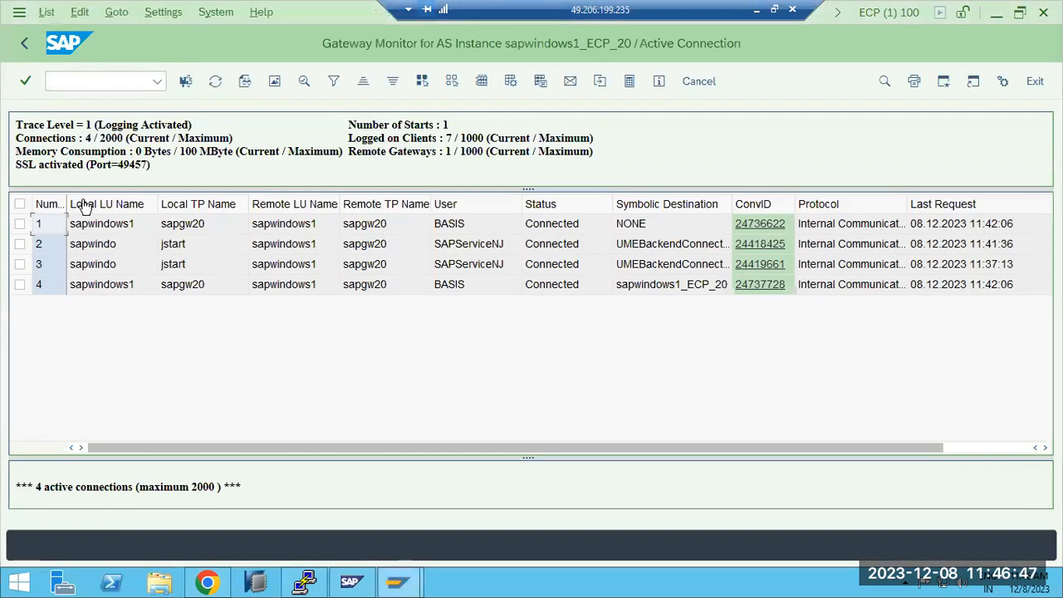
{"action": "left_click", "coordinate": [215, 81]}
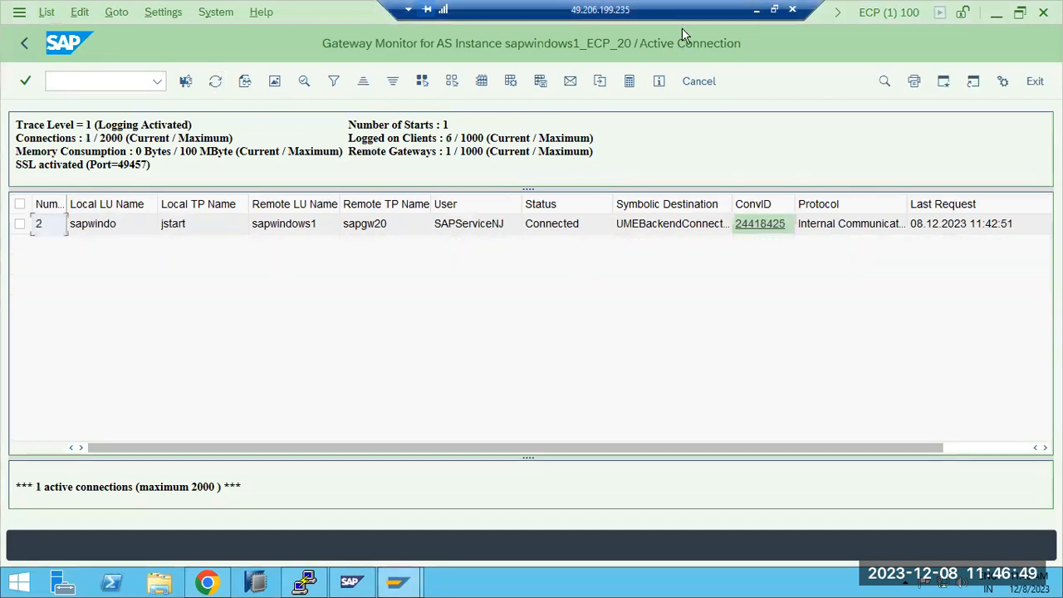
{"action": "left_click", "coordinate": [756, 9]}
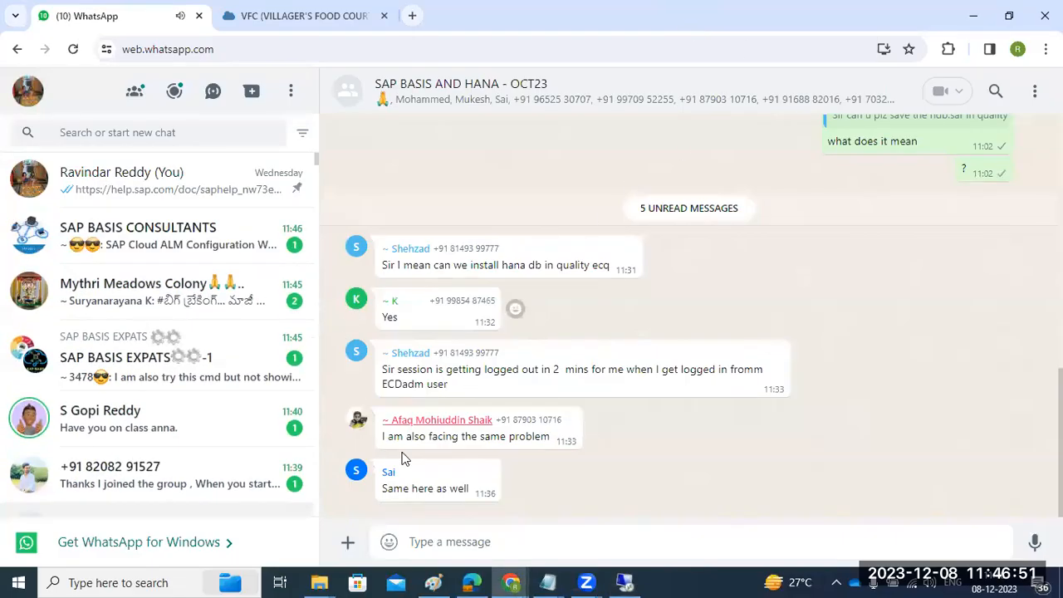
{"action": "left_click", "coordinate": [625, 582]}
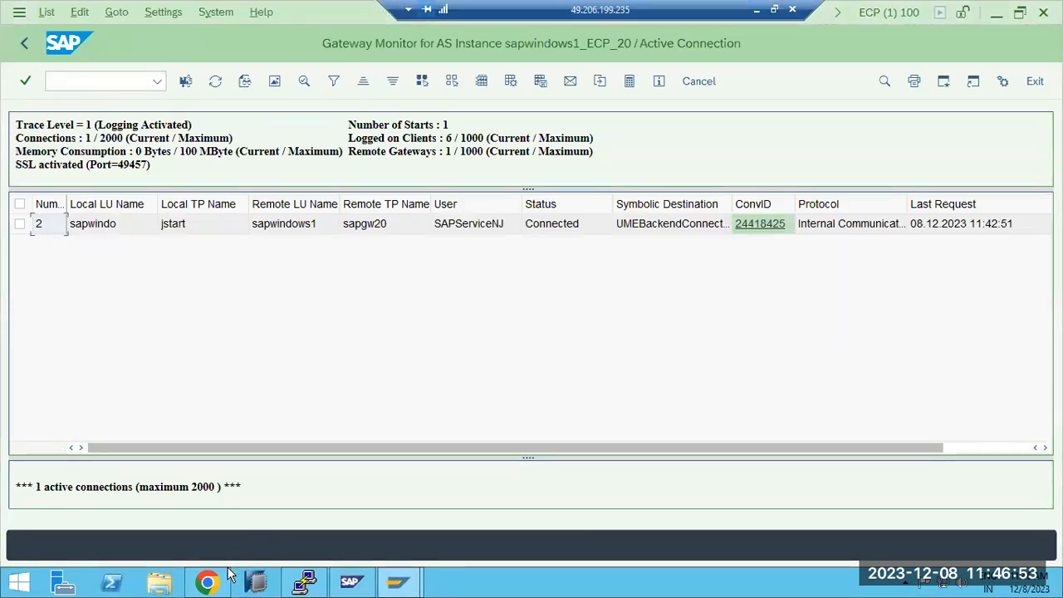
Step: Return to the AS Java start page in the remote Chrome and open System Information
{"action": "left_click", "coordinate": [208, 584]}
{"action": "left_click", "coordinate": [139, 28]}
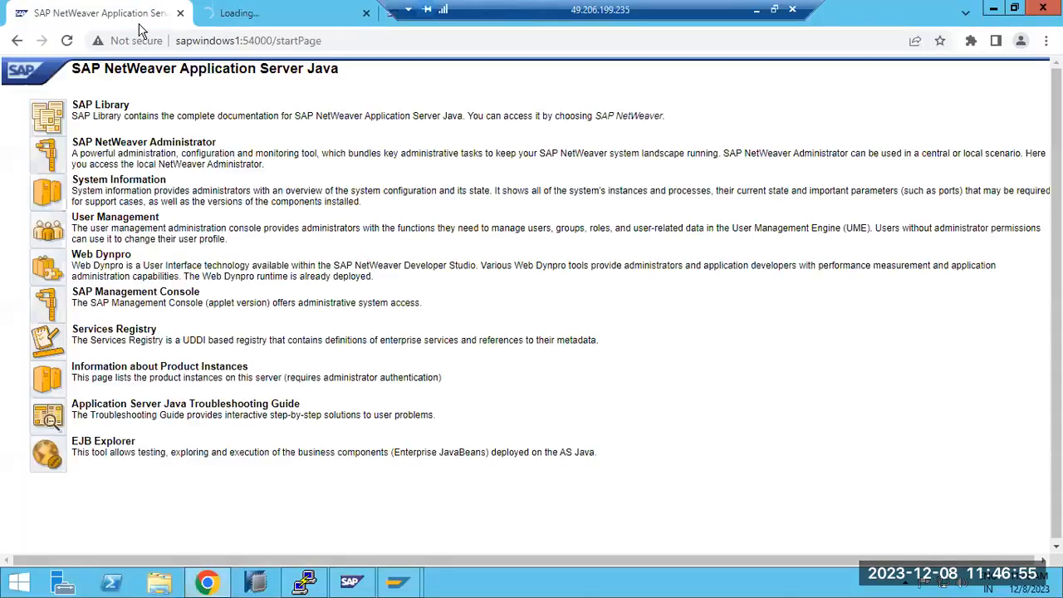
{"action": "left_click", "coordinate": [57, 197]}
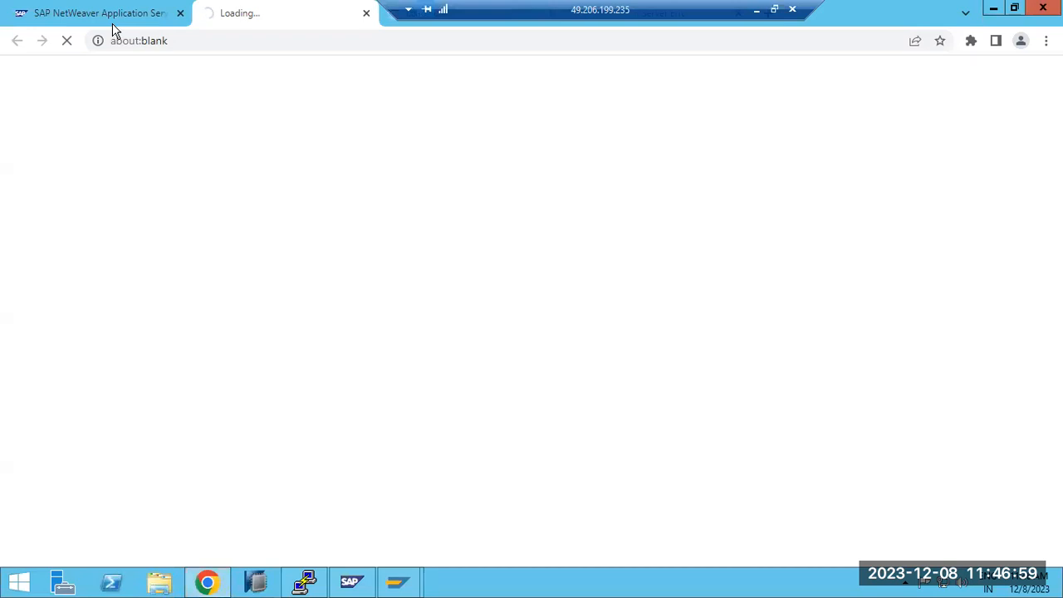
{"action": "mouse_move", "coordinate": [115, 29]}
Step: Switch to the ECP session and leave the Gateway Monitor for the SAP Easy Access menu
{"action": "mouse_move", "coordinate": [399, 581]}
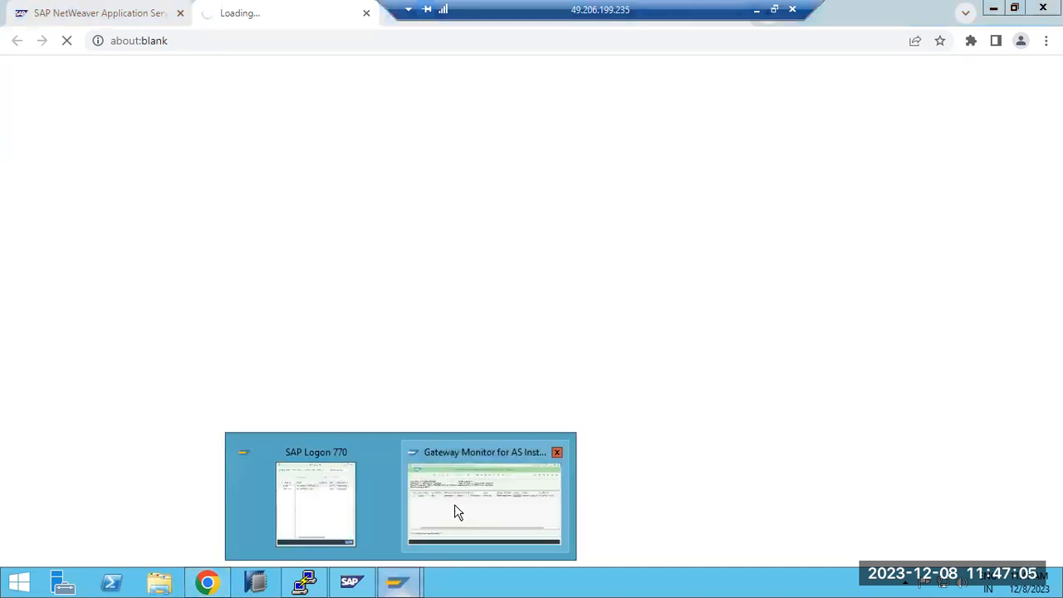
{"action": "left_click", "coordinate": [454, 504]}
{"action": "left_click", "coordinate": [25, 43]}
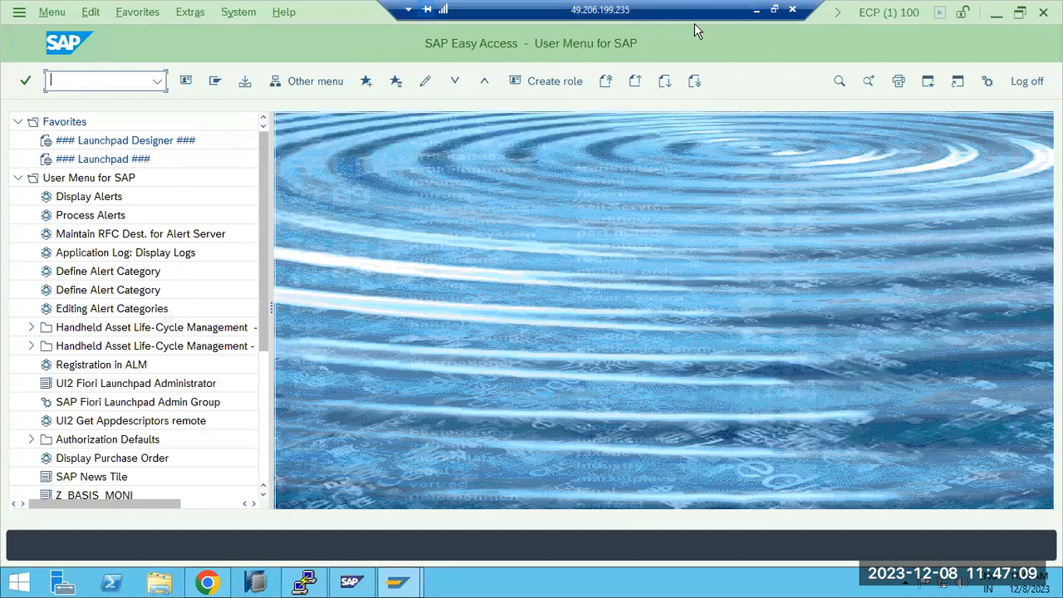
Step: Log off from System Information in Chrome, check the logged-on user in SAP NetWeaver Administrator and go back to the start page
{"action": "left_click", "coordinate": [208, 582]}
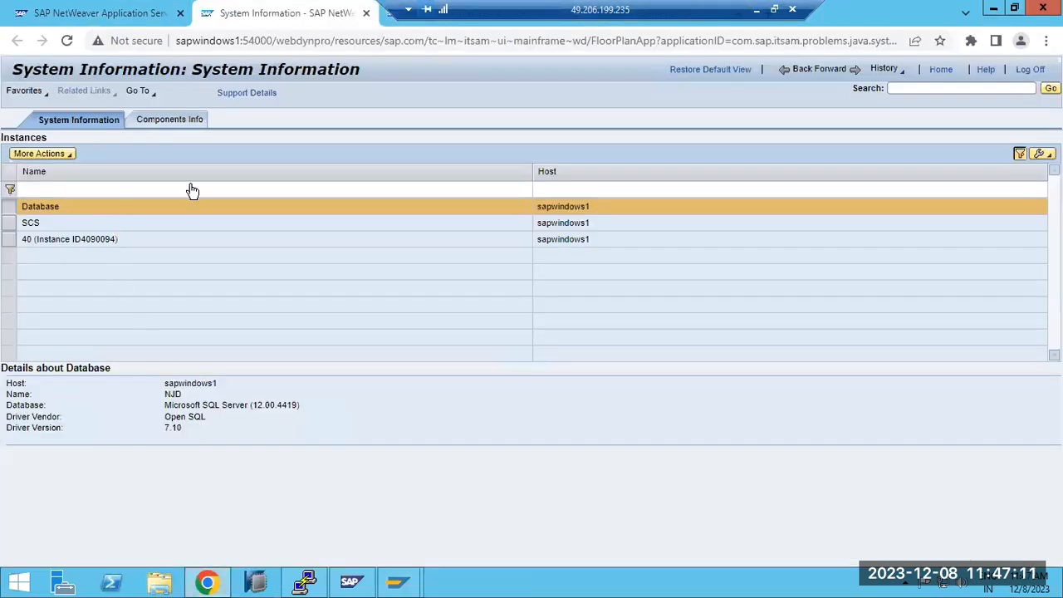
{"action": "left_click", "coordinate": [1029, 70]}
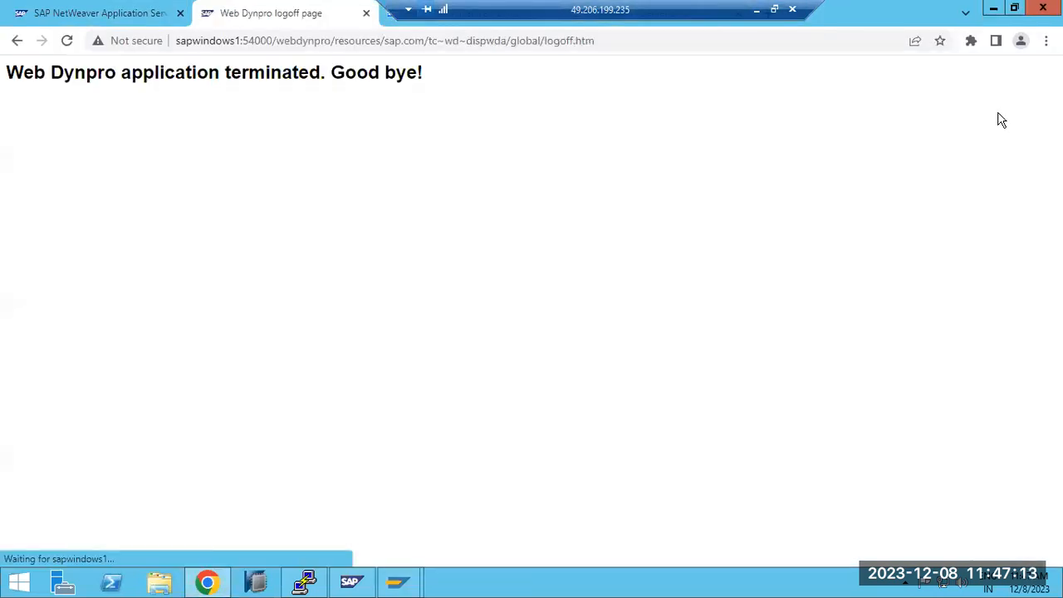
{"action": "left_click", "coordinate": [406, 25]}
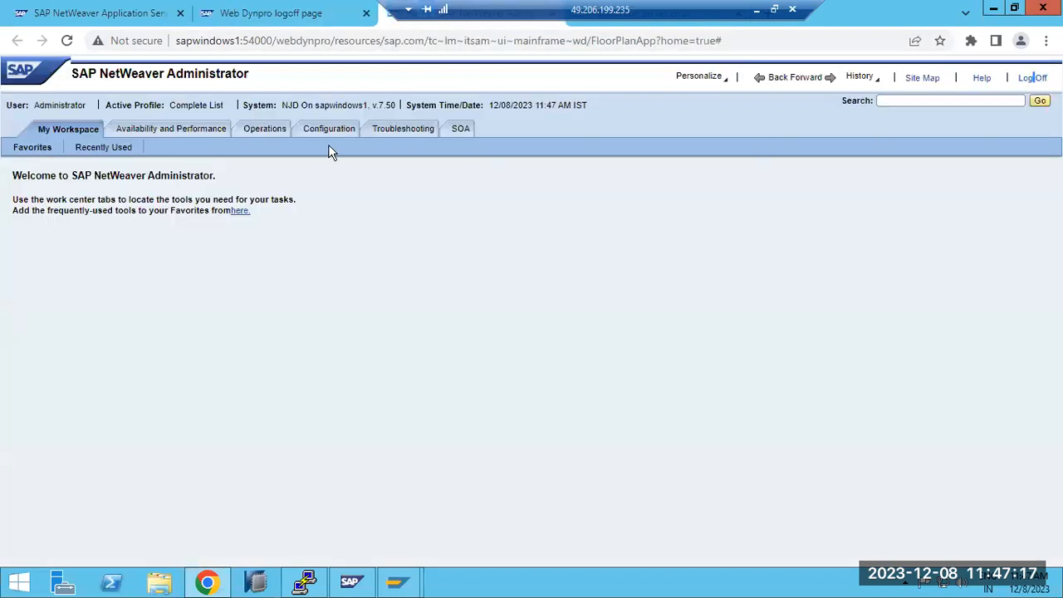
{"action": "left_click_drag", "start_coordinate": [42, 109], "coordinate": [69, 111]}
{"action": "left_click", "coordinate": [89, 24]}
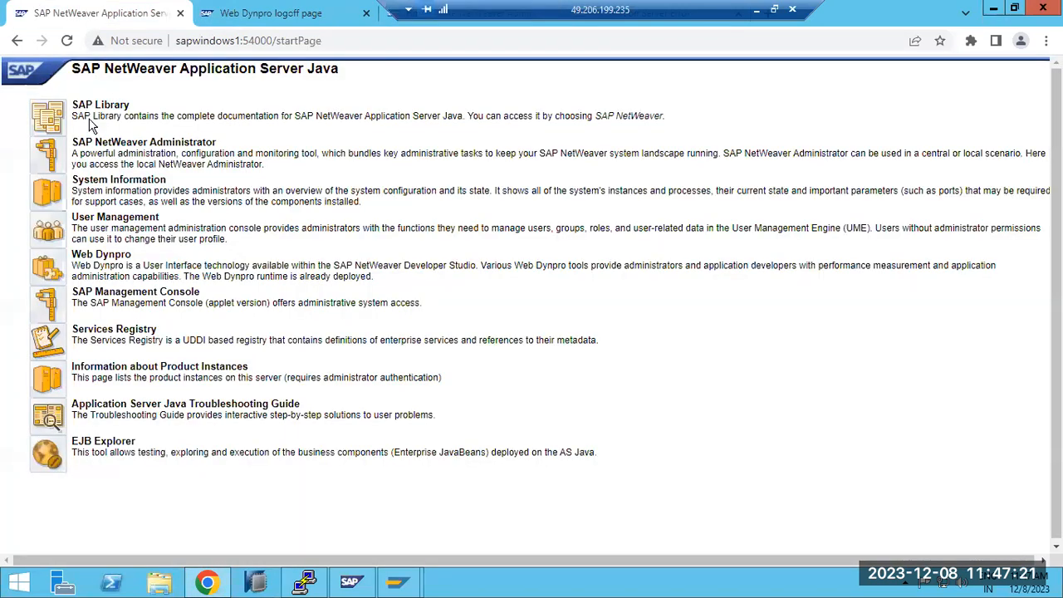
Step: Open SAP NetWeaver Administrator, log on as ddic with the account password and examine the access message
{"action": "left_click", "coordinate": [48, 166]}
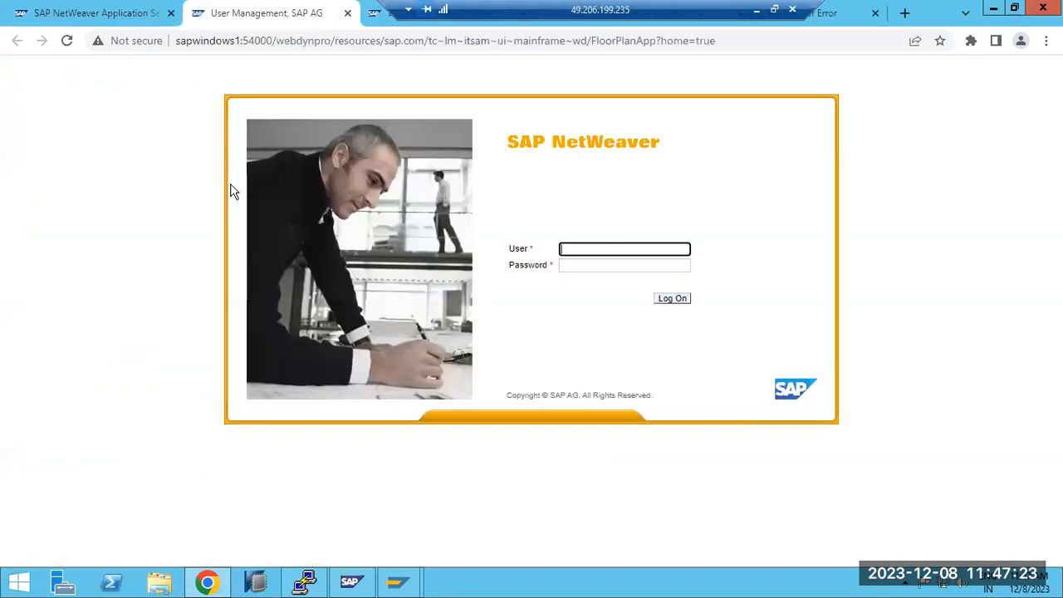
{"action": "left_click", "coordinate": [609, 242]}
{"action": "type", "text": "ddic"}
{"action": "key", "text": "Tab"}
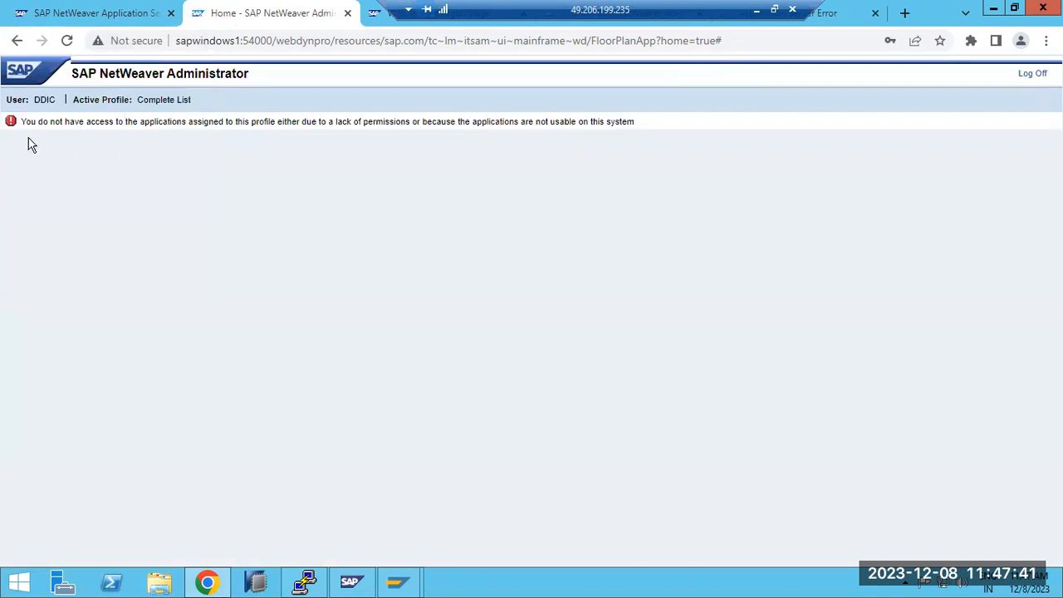
{"action": "left_click_drag", "start_coordinate": [37, 122], "coordinate": [123, 124]}
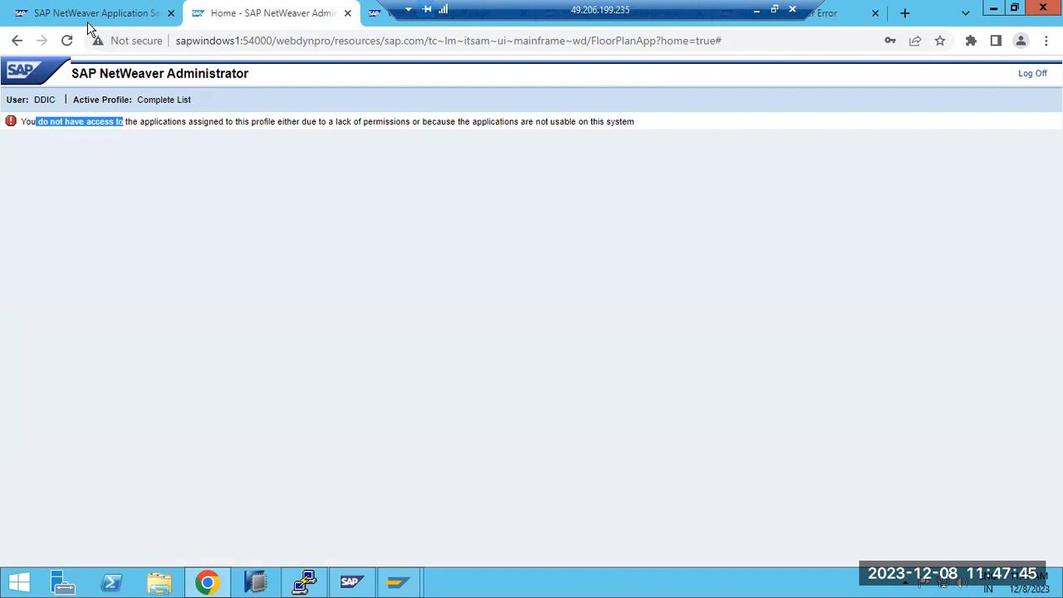
Step: Reopen SAP NetWeaver Administrator from the start page, log off the ddic session and close the logoff page
{"action": "left_click", "coordinate": [87, 23]}
{"action": "left_click", "coordinate": [54, 164]}
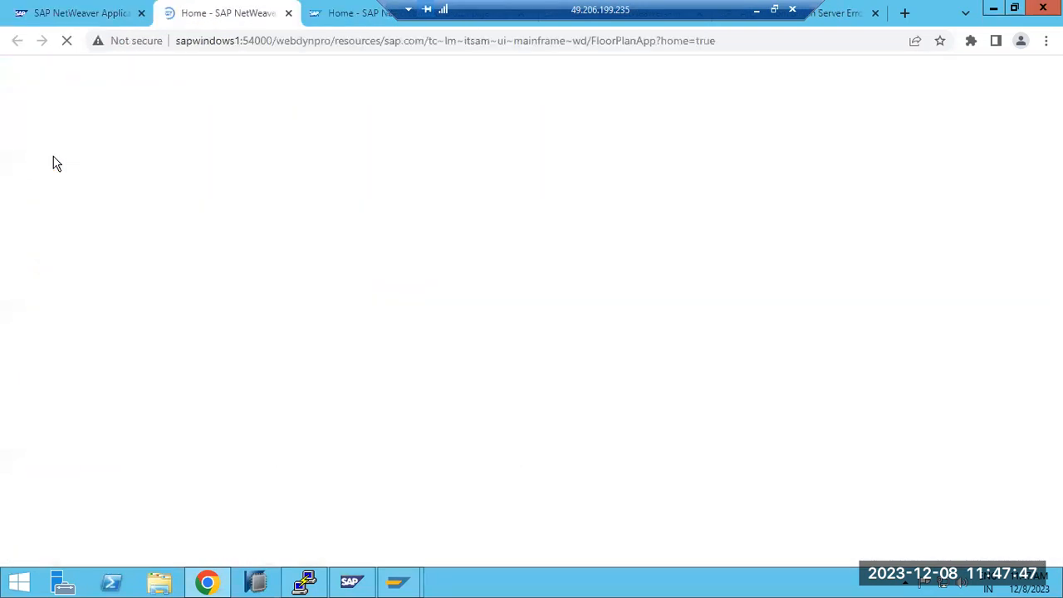
{"action": "left_click", "coordinate": [1032, 74]}
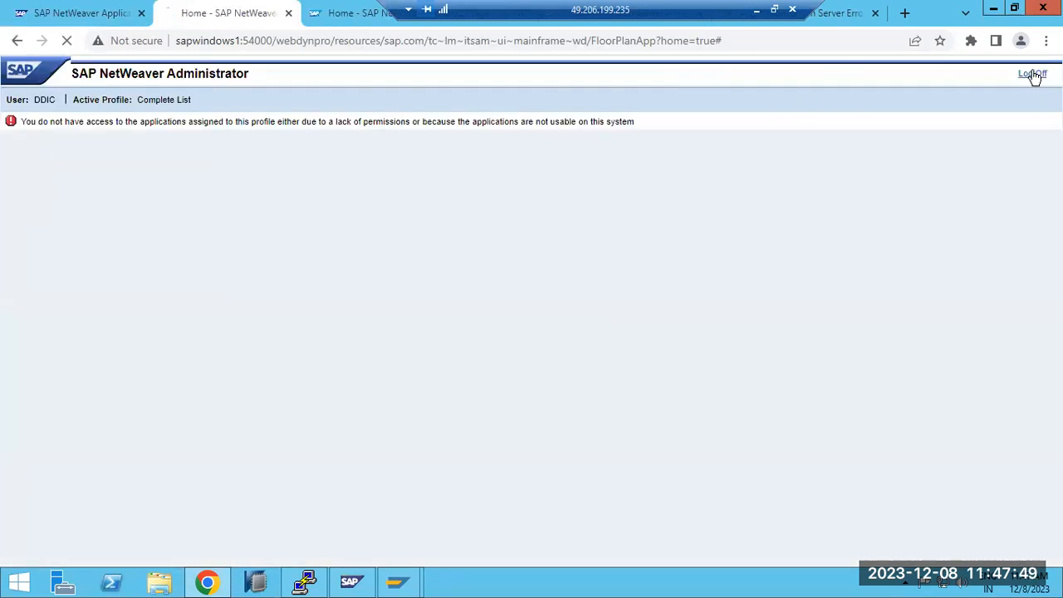
{"action": "left_click", "coordinate": [288, 13]}
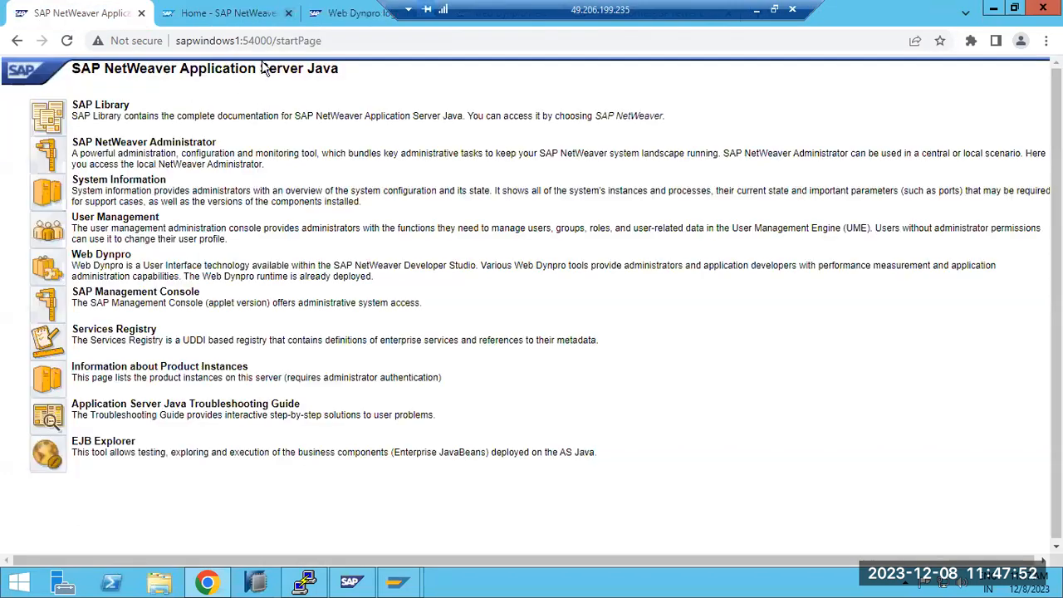
Step: Open SAP NetWeaver Administrator, log on as basis with the account password, check the access and log off
{"action": "left_click", "coordinate": [51, 163]}
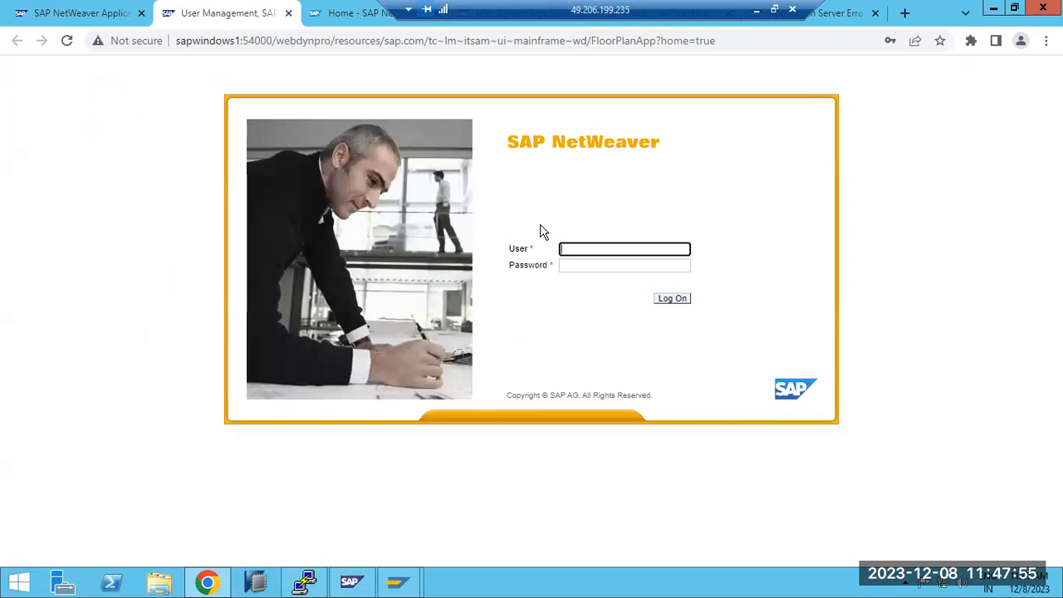
{"action": "type", "text": "basis"}
{"action": "key", "text": "Tab"}
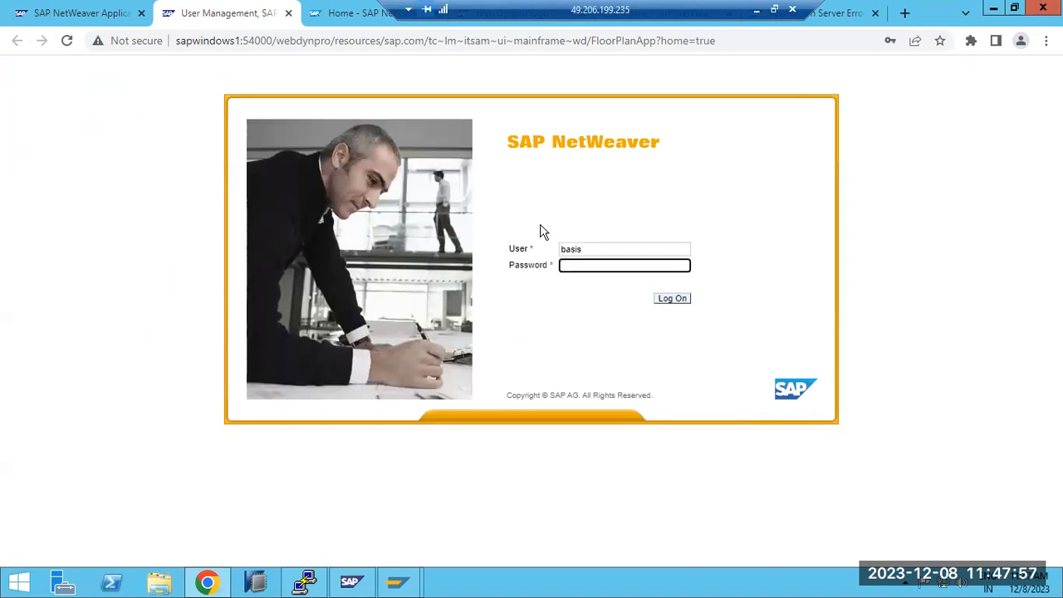
{"action": "type", "text": "•"}
{"action": "key", "text": "BackSpace"}
{"action": "key", "text": "BackSpace"}
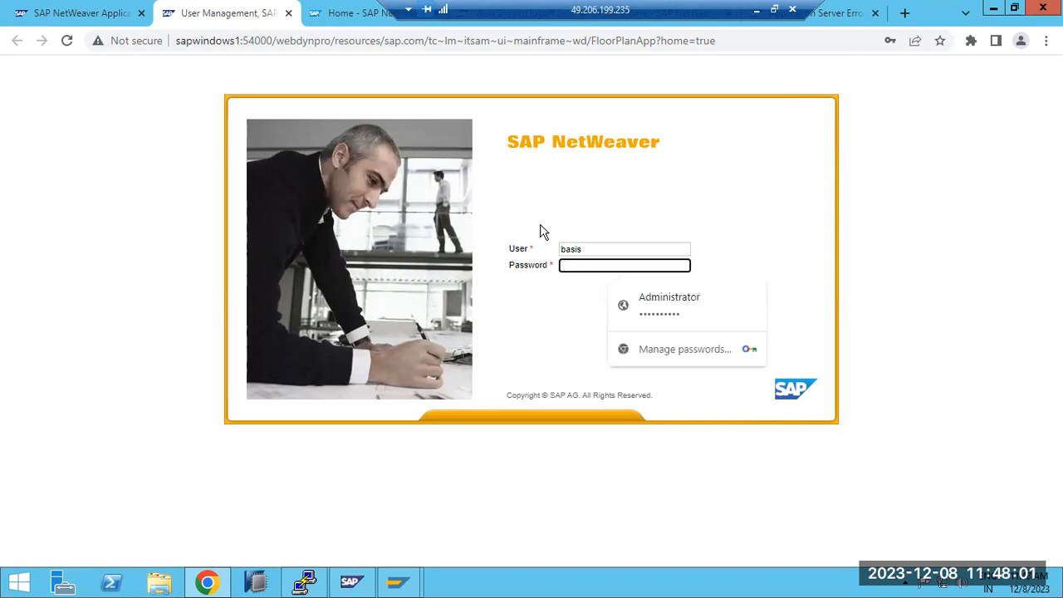
{"action": "type", "text": "••"}
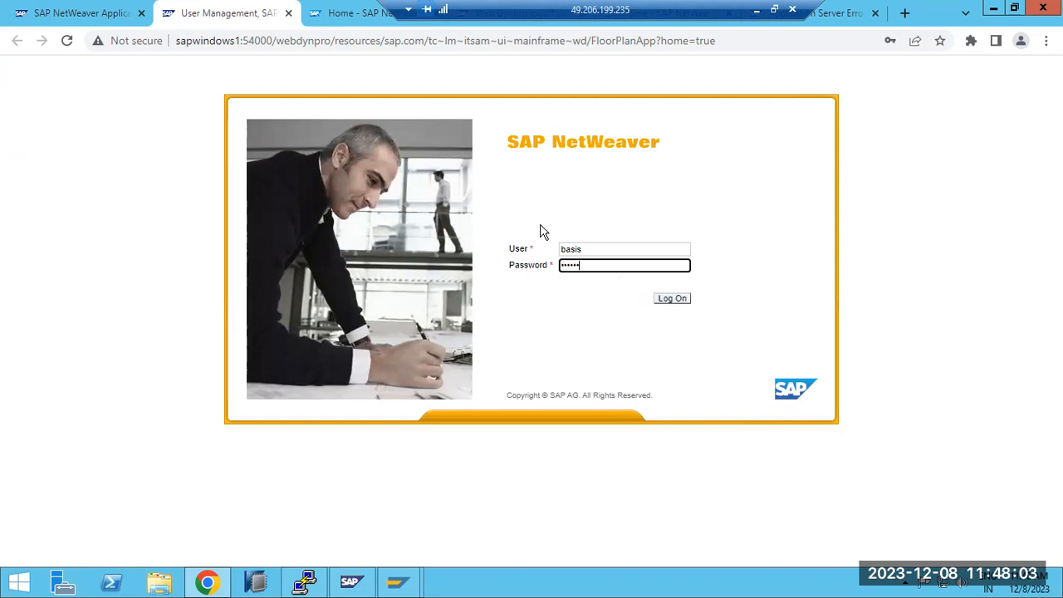
{"action": "key", "text": "Return"}
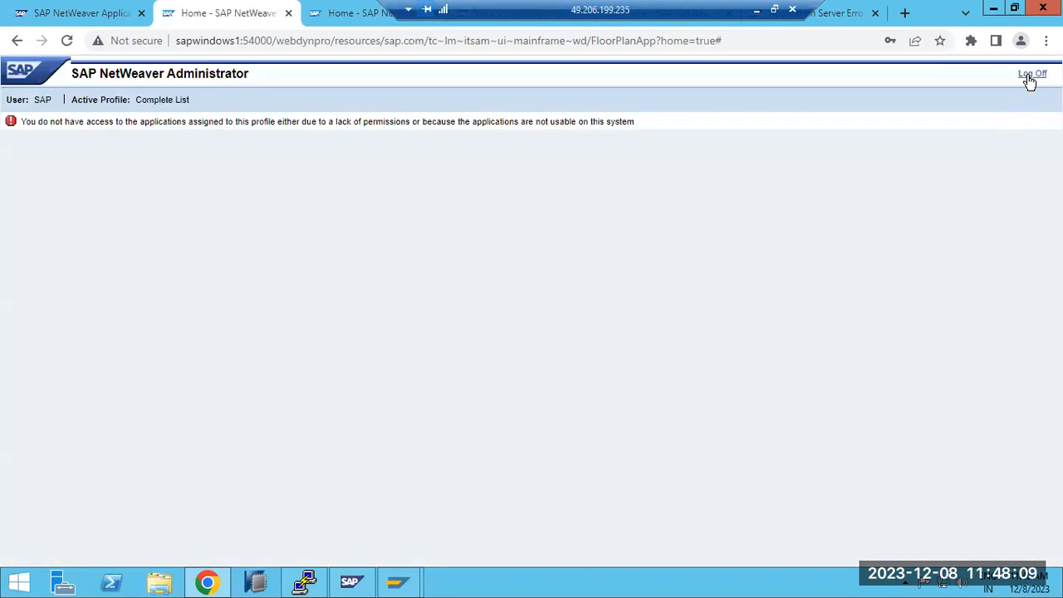
{"action": "left_click", "coordinate": [1027, 76]}
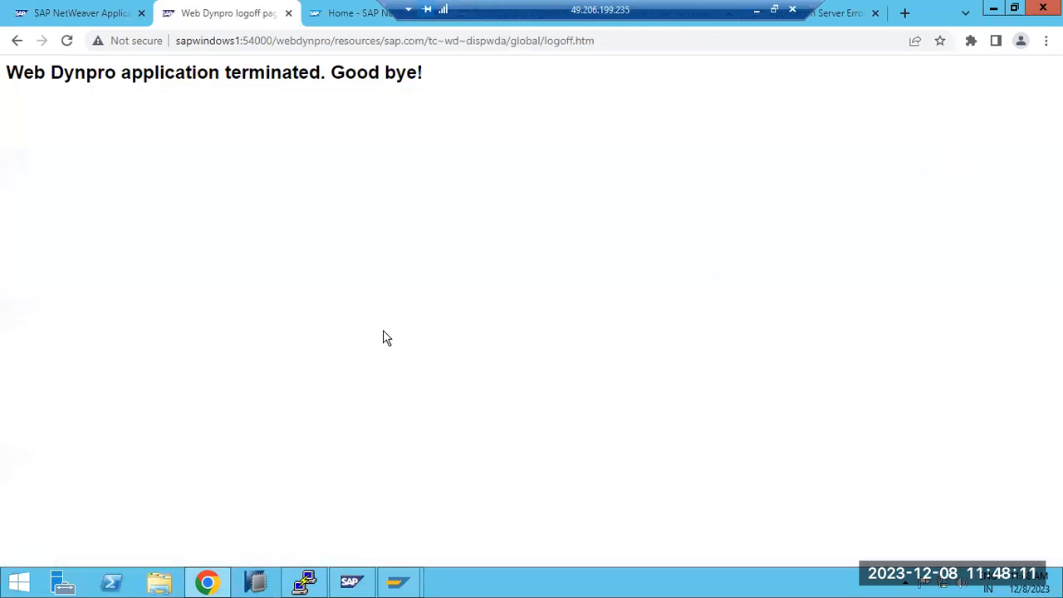
Step: Switch to the SAP ECP session, start User Maintenance and open the role assignments of user BASIS for editing
{"action": "mouse_move", "coordinate": [398, 581]}
{"action": "left_click", "coordinate": [427, 544]}
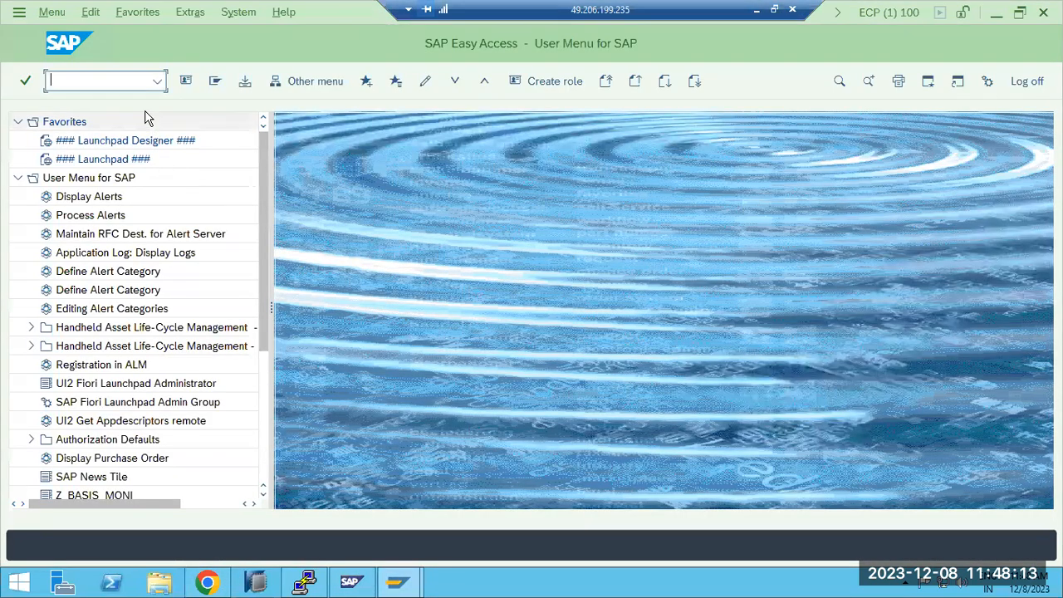
{"action": "key", "text": "ctrl+a"}
{"action": "type", "text": "su"}
{"action": "key", "text": "Return"}
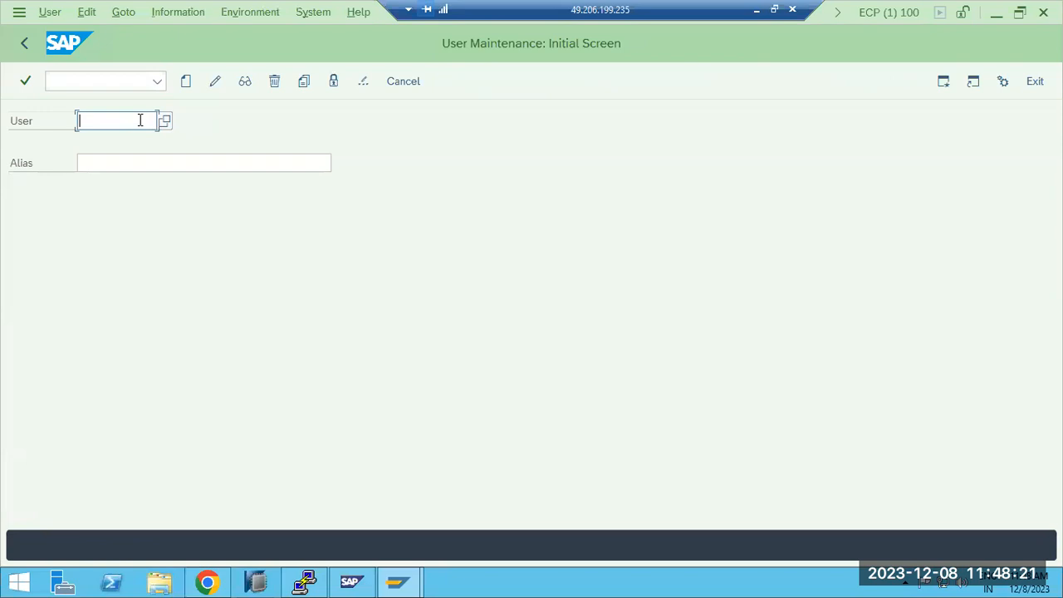
{"action": "type", "text": "basis"}
{"action": "left_click", "coordinate": [215, 81]}
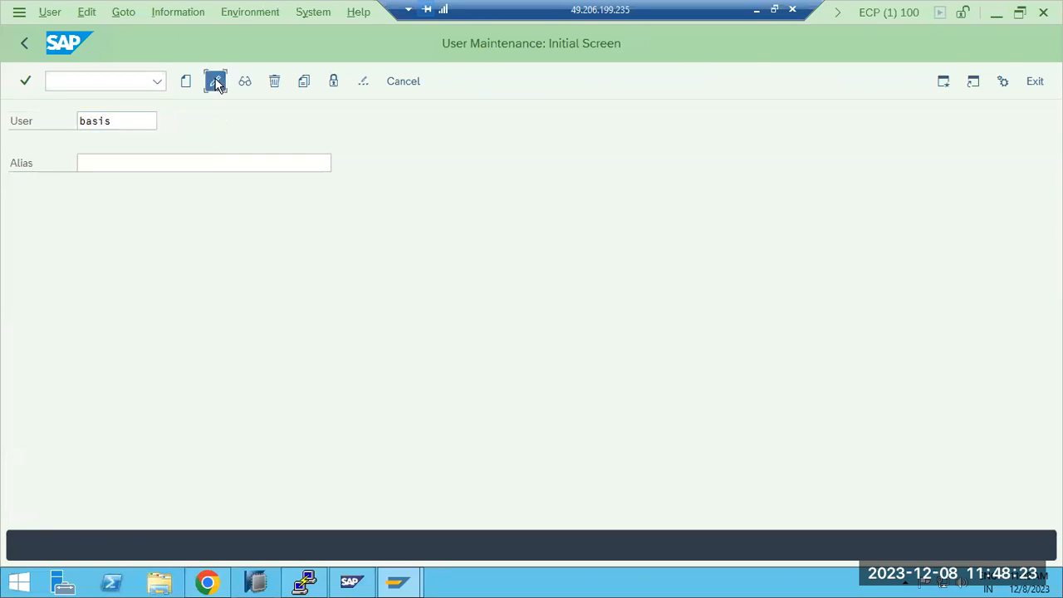
{"action": "left_click", "coordinate": [503, 189]}
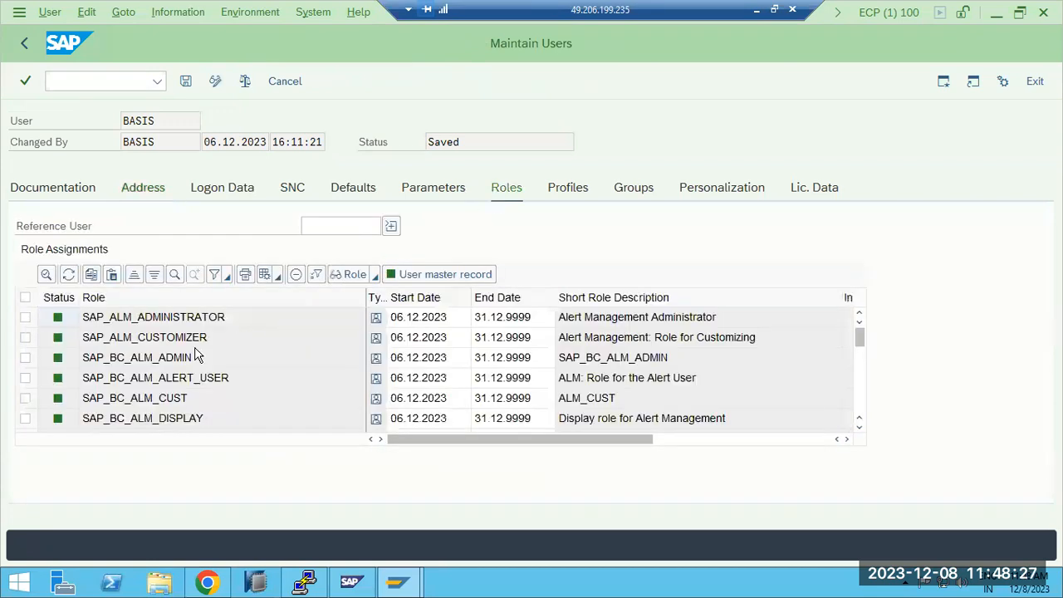
{"action": "scroll", "coordinate": [196, 355], "scroll_direction": "down", "scroll_amount": 10}
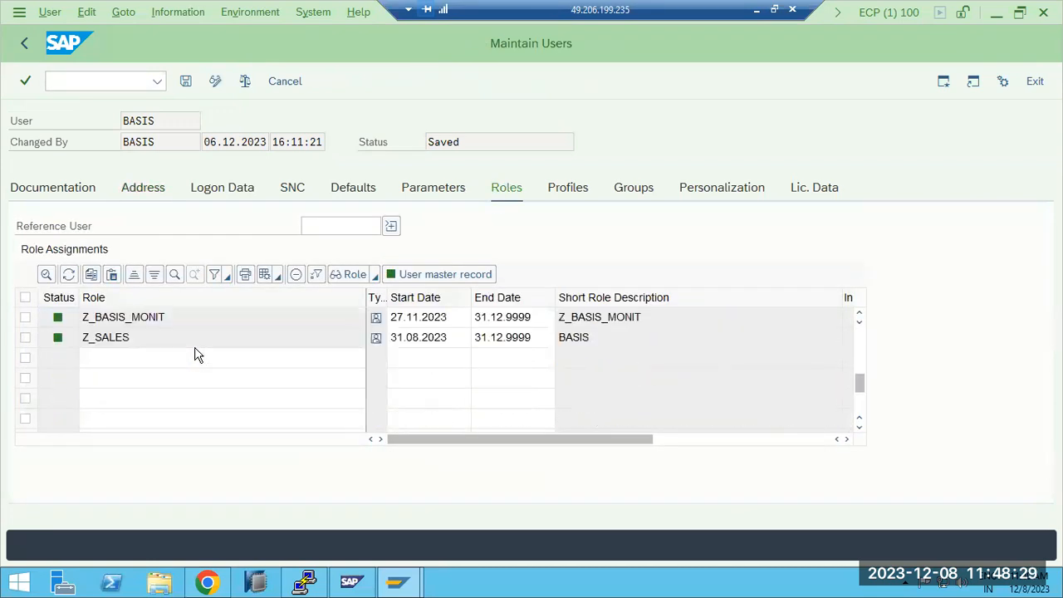
Step: Search for J2EE single roles, assign all of them to user BASIS and save the user
{"action": "left_click", "coordinate": [160, 358]}
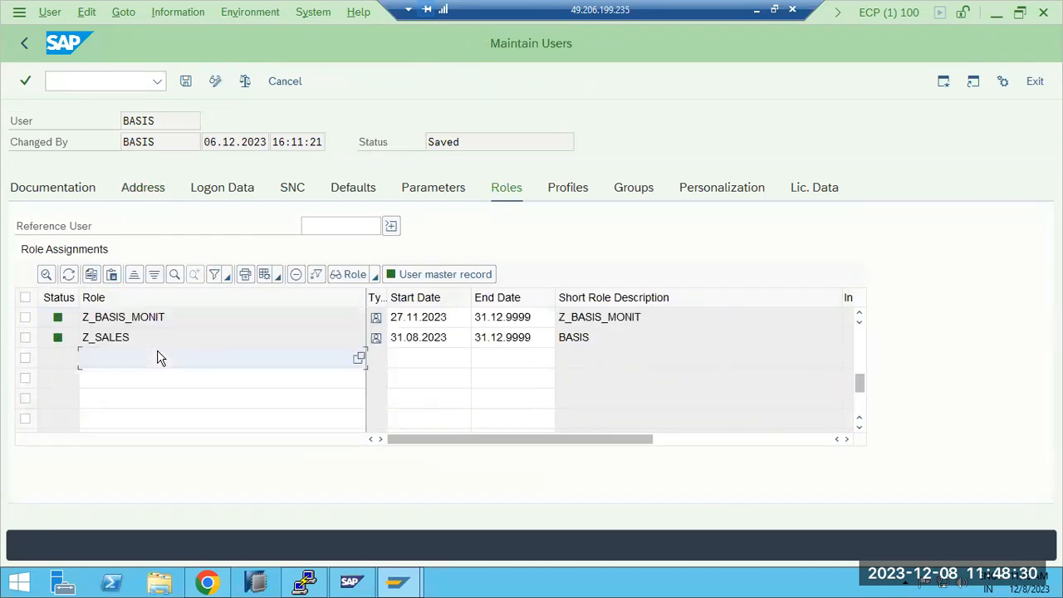
{"action": "left_click", "coordinate": [357, 358]}
{"action": "type", "text": "*"}
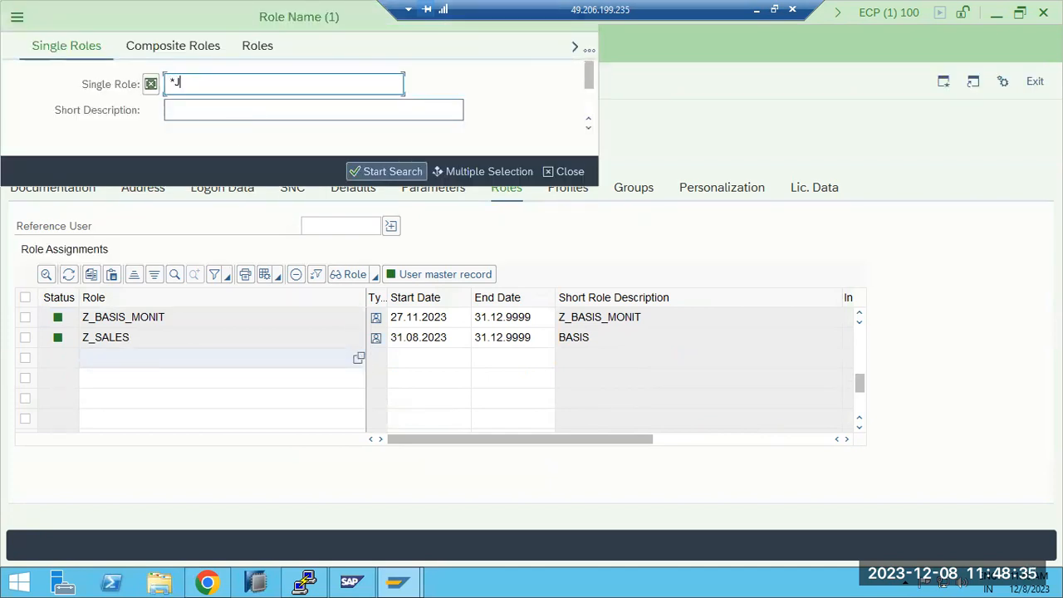
{"action": "key", "text": "Return"}
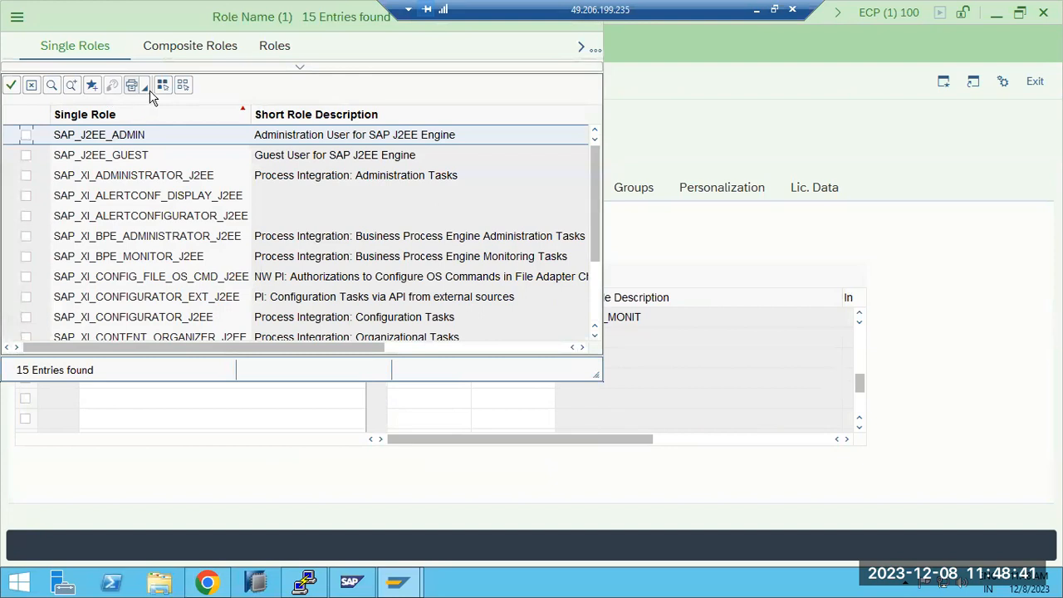
{"action": "left_click", "coordinate": [162, 85]}
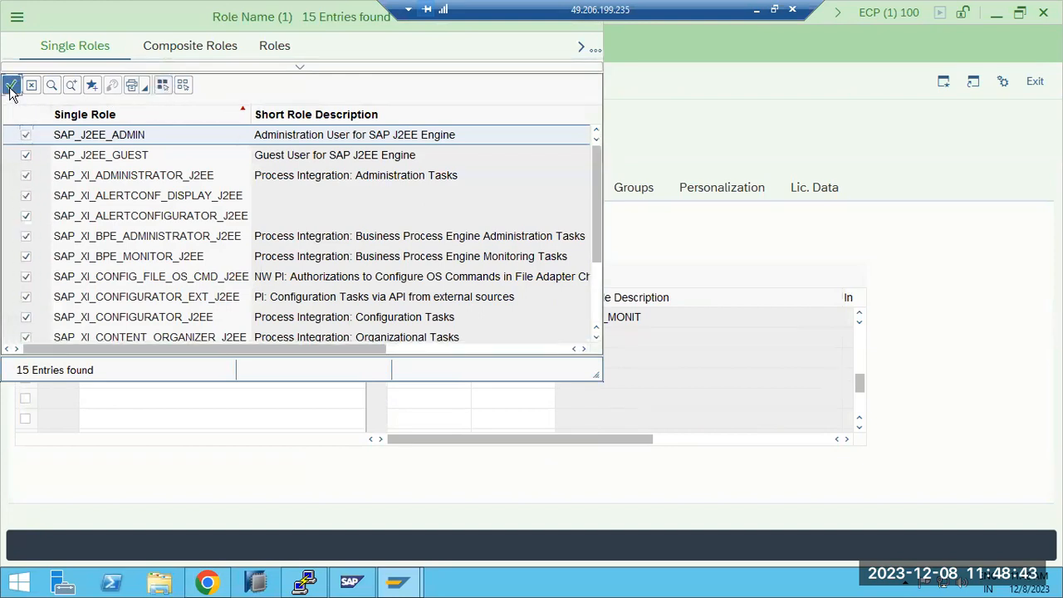
{"action": "left_click", "coordinate": [11, 86]}
{"action": "left_click", "coordinate": [184, 84]}
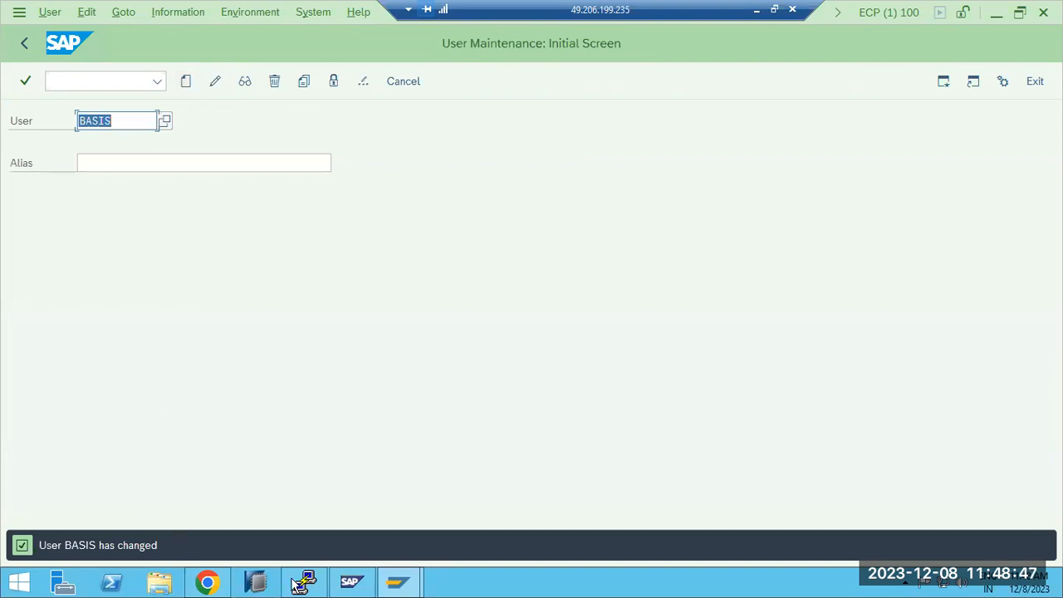
Step: Switch back to Chrome, open SAP NetWeaver Administrator from the start page and log on as basis with the account password
{"action": "left_click", "coordinate": [207, 582]}
{"action": "left_click", "coordinate": [80, 17]}
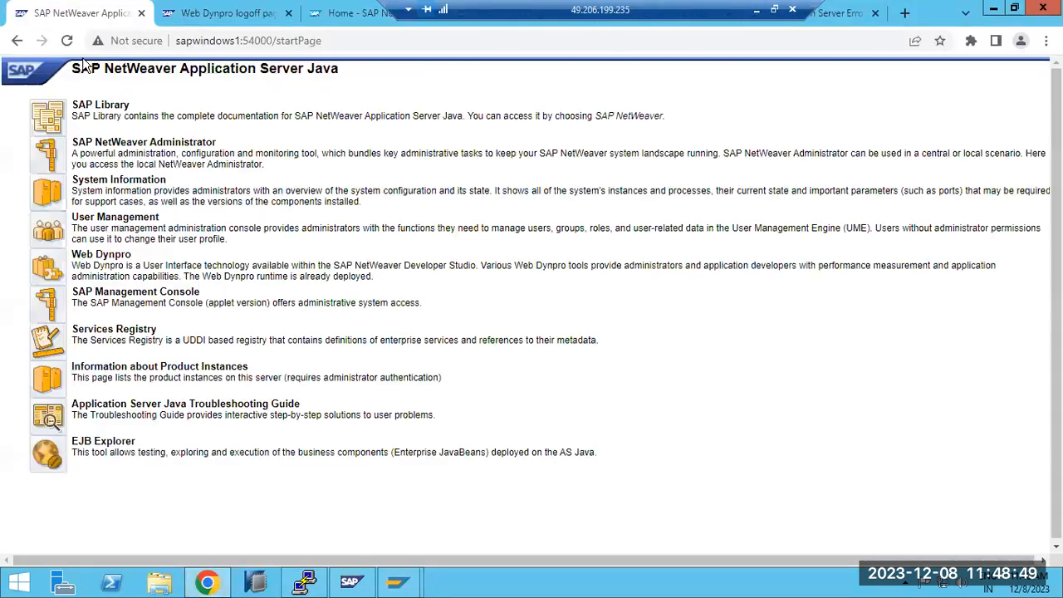
{"action": "left_click", "coordinate": [50, 155]}
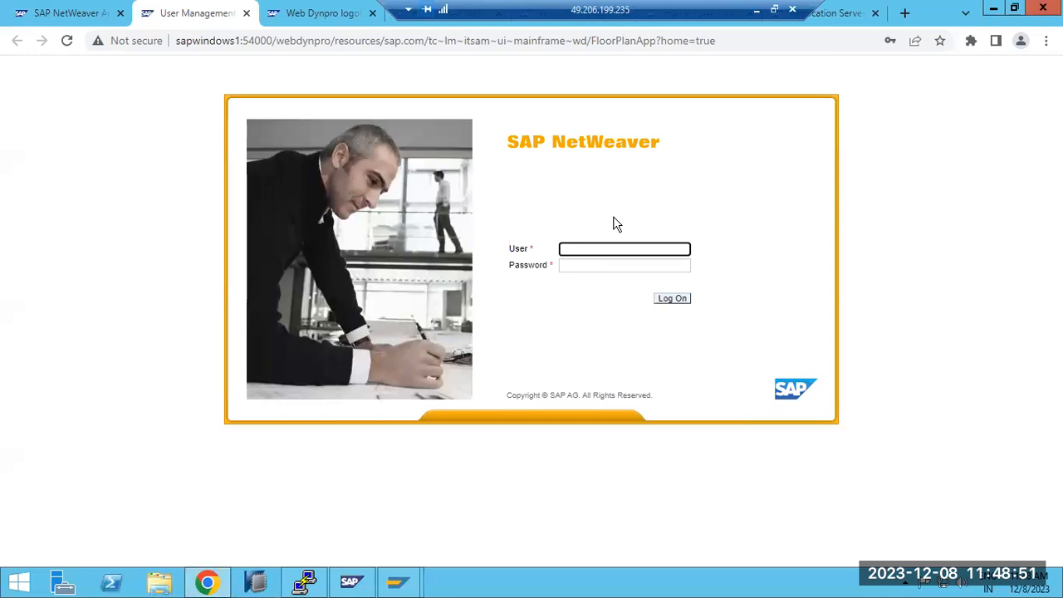
{"action": "type", "text": "basis"}
{"action": "key", "text": "Tab"}
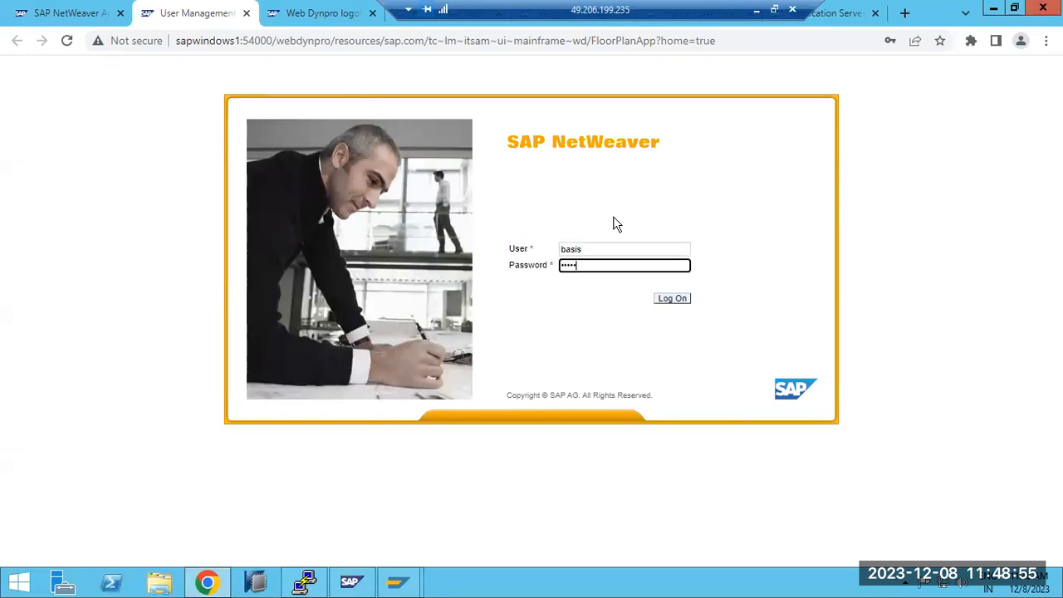
{"action": "key", "text": "Return"}
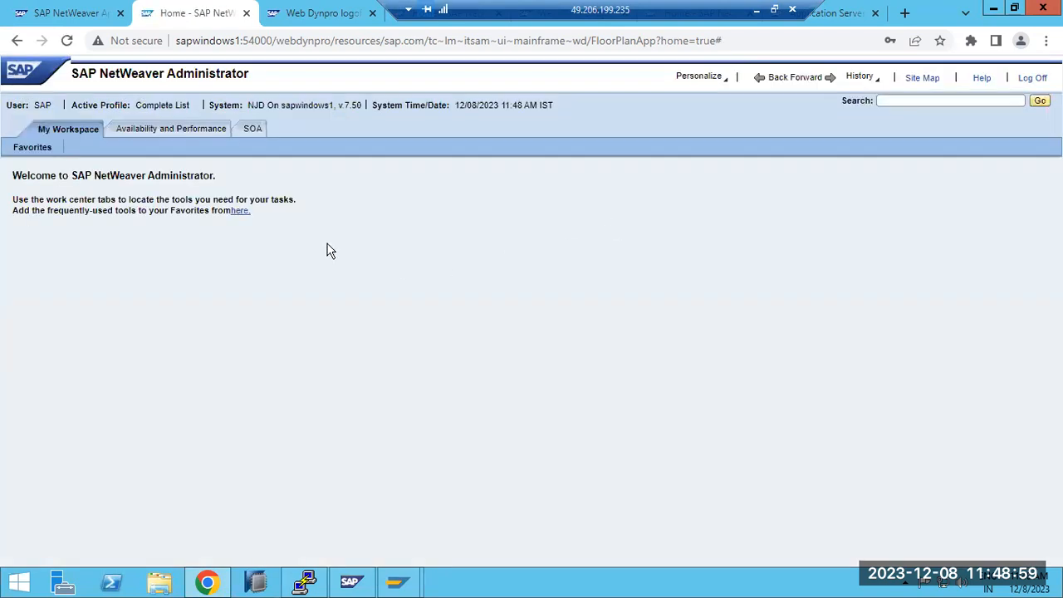
Step: Examine the Availability and Performance work center and the My Workspace page available to basis, and log off
{"action": "left_click", "coordinate": [157, 131]}
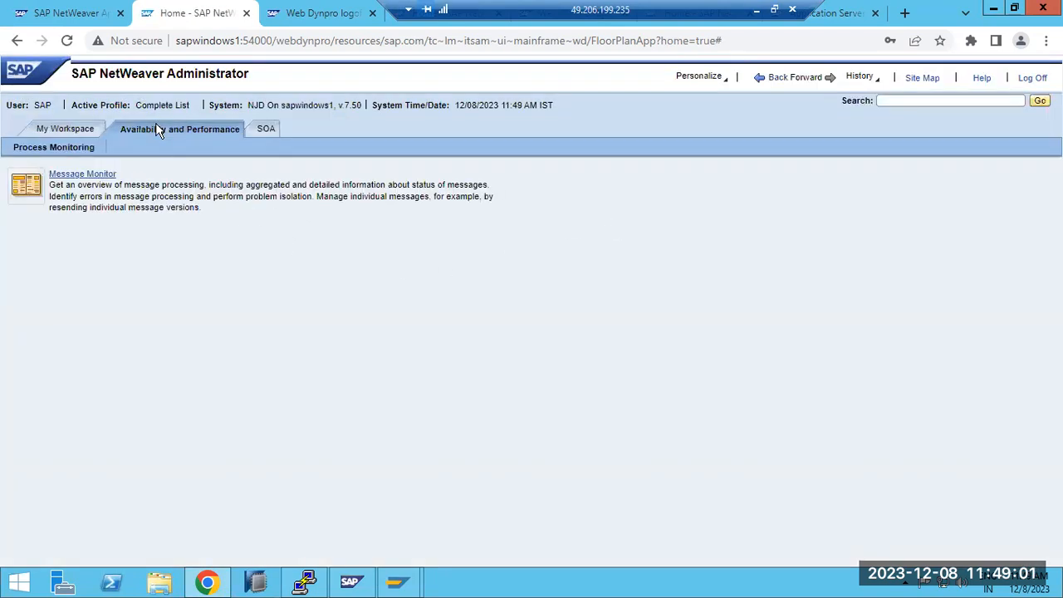
{"action": "left_click", "coordinate": [72, 129]}
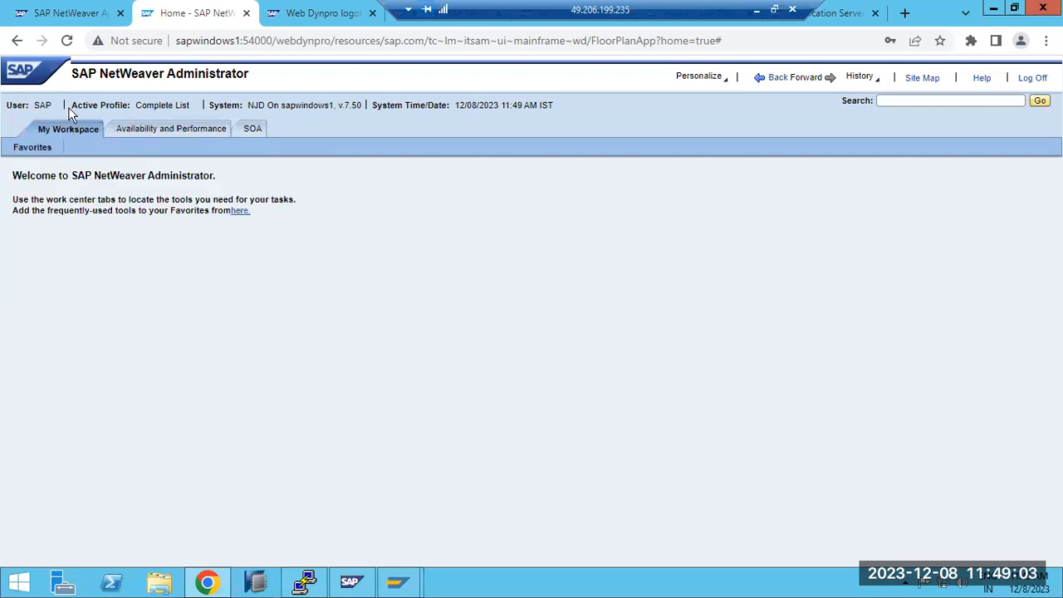
{"action": "left_click_drag", "start_coordinate": [87, 109], "coordinate": [568, 109]}
{"action": "left_click", "coordinate": [1032, 79]}
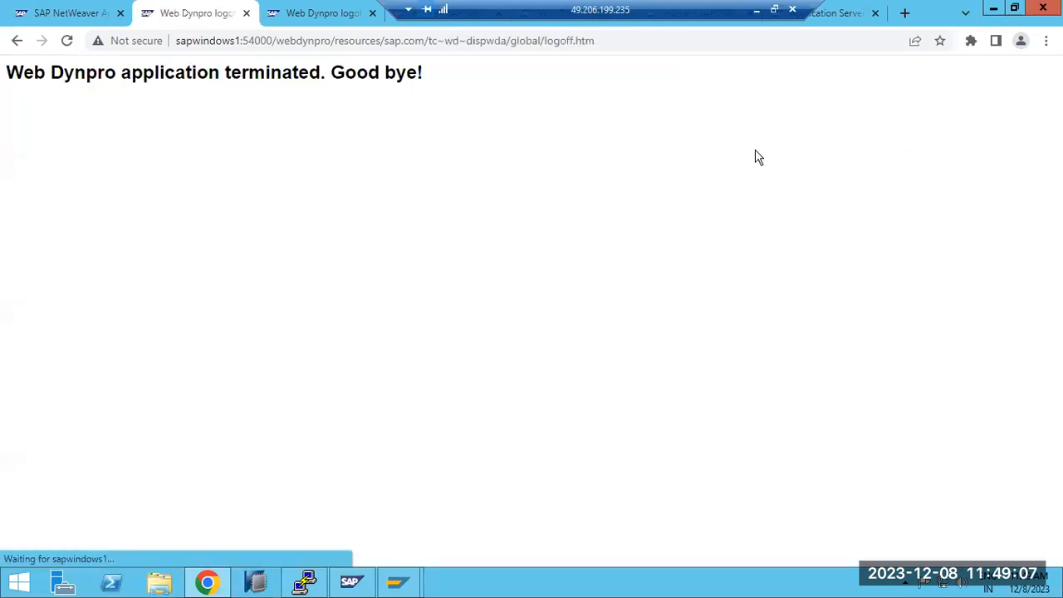
Step: Close the leftover logoff, NetWeaver Administrator and error pages, keeping only the AS Java start page
{"action": "left_click", "coordinate": [244, 15]}
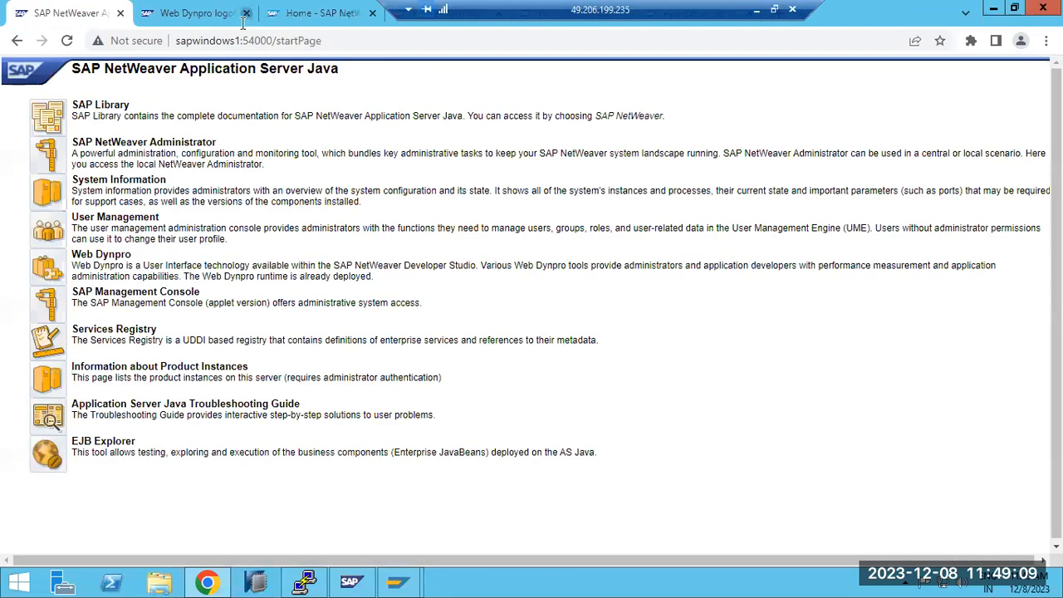
{"action": "left_click", "coordinate": [245, 14]}
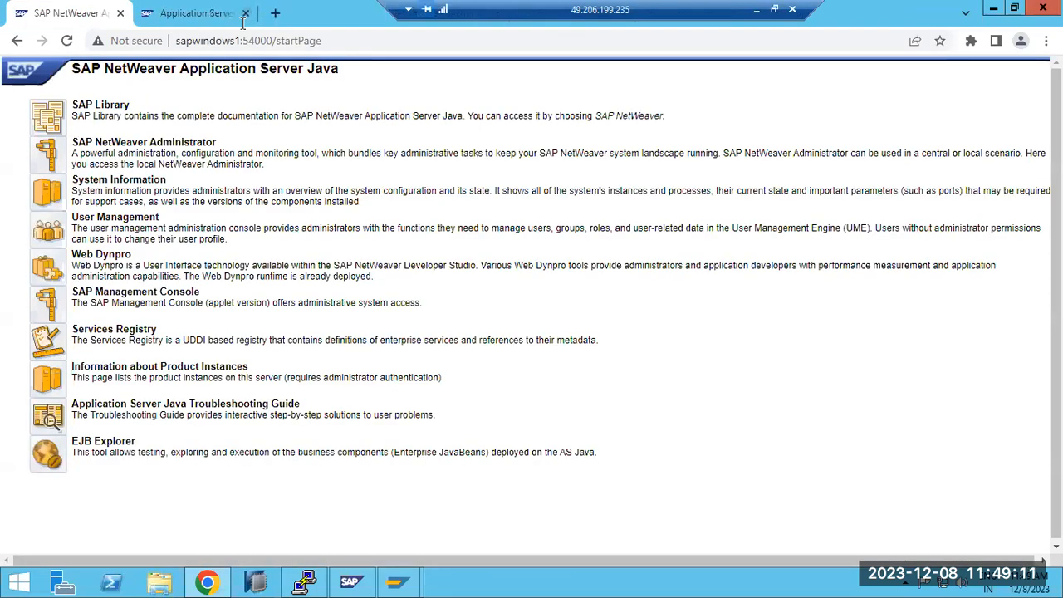
{"action": "left_click", "coordinate": [244, 15]}
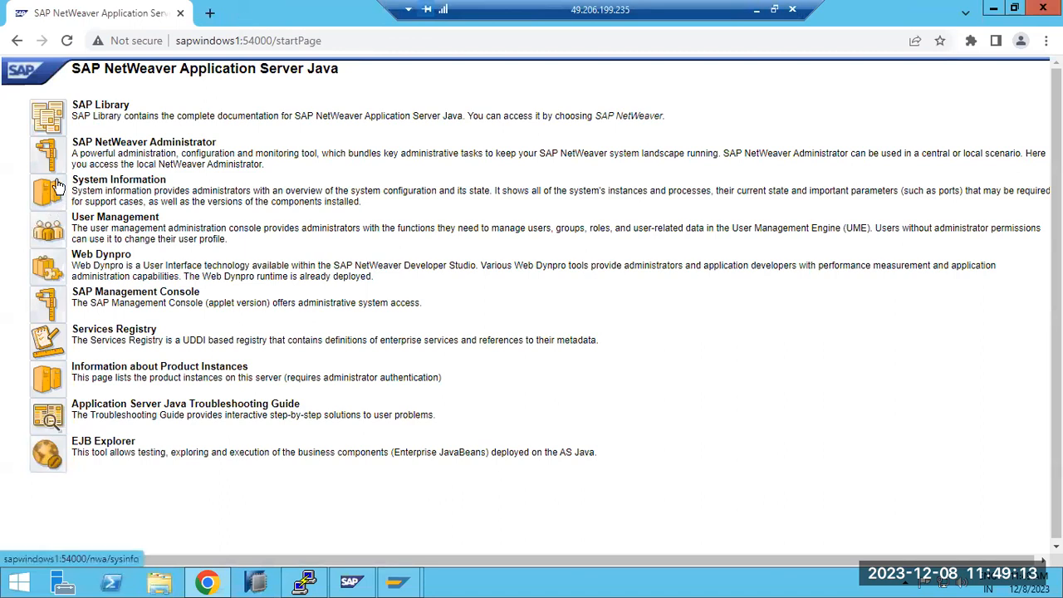
Step: Open User Management from the start page and log on as Administrator with the saved password
{"action": "left_click", "coordinate": [50, 238]}
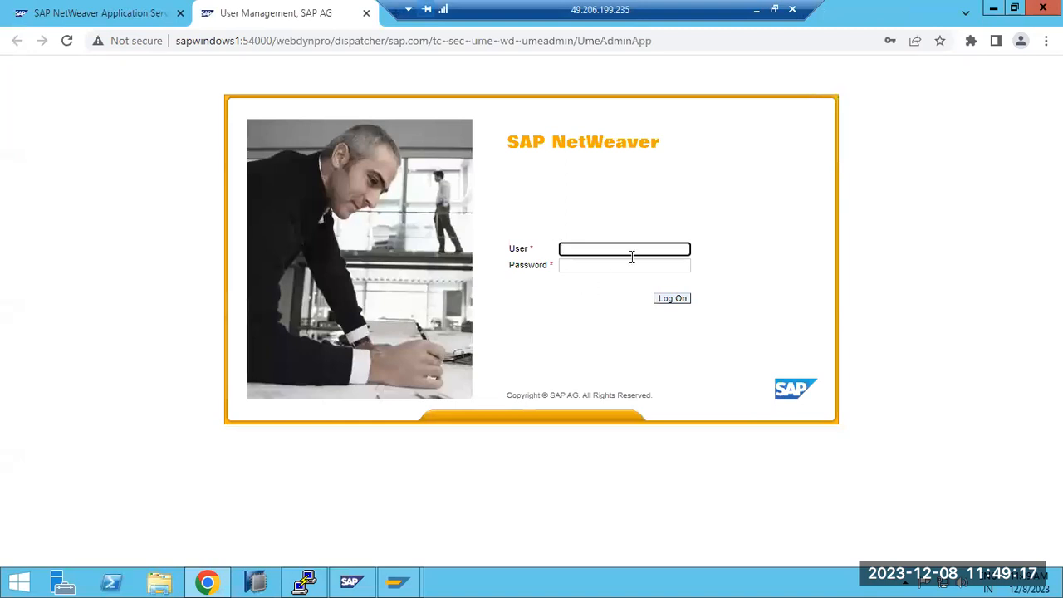
{"action": "left_click", "coordinate": [641, 249]}
{"action": "left_click", "coordinate": [666, 291]}
{"action": "left_click", "coordinate": [669, 301]}
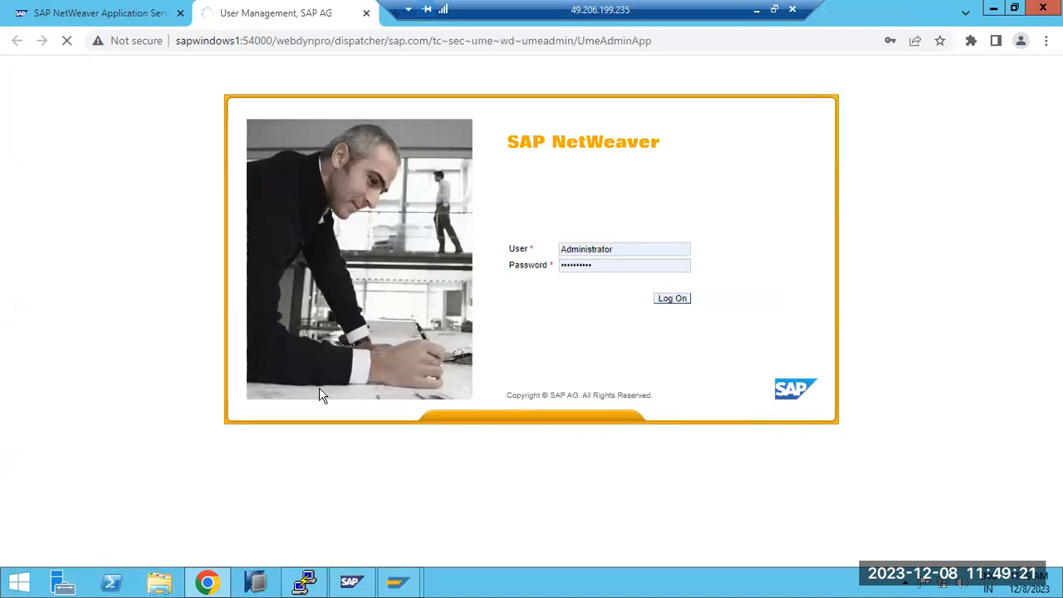
{"action": "mouse_move", "coordinate": [399, 582]}
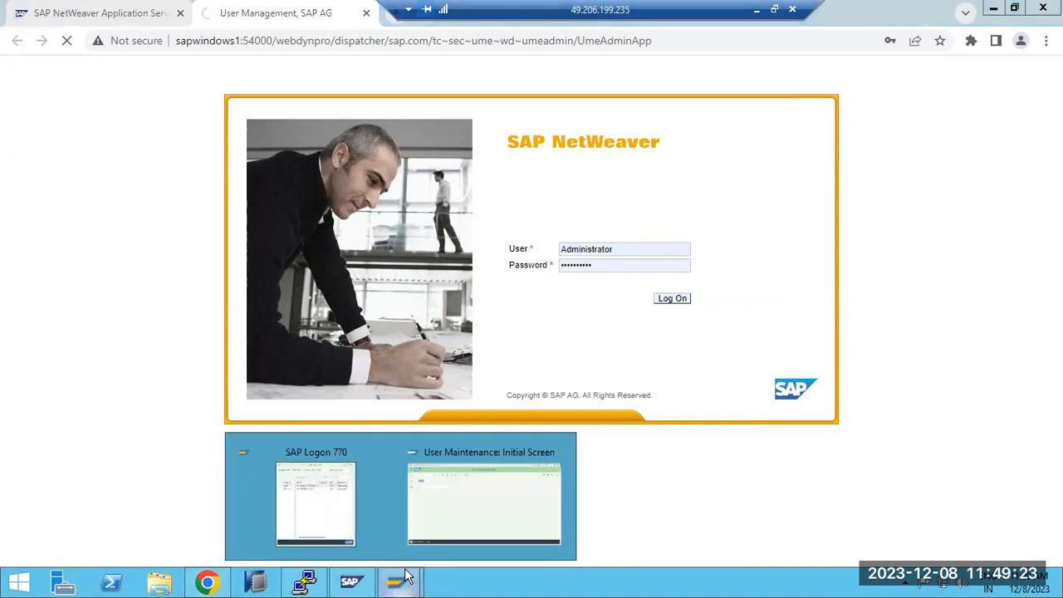
{"action": "left_click", "coordinate": [471, 501]}
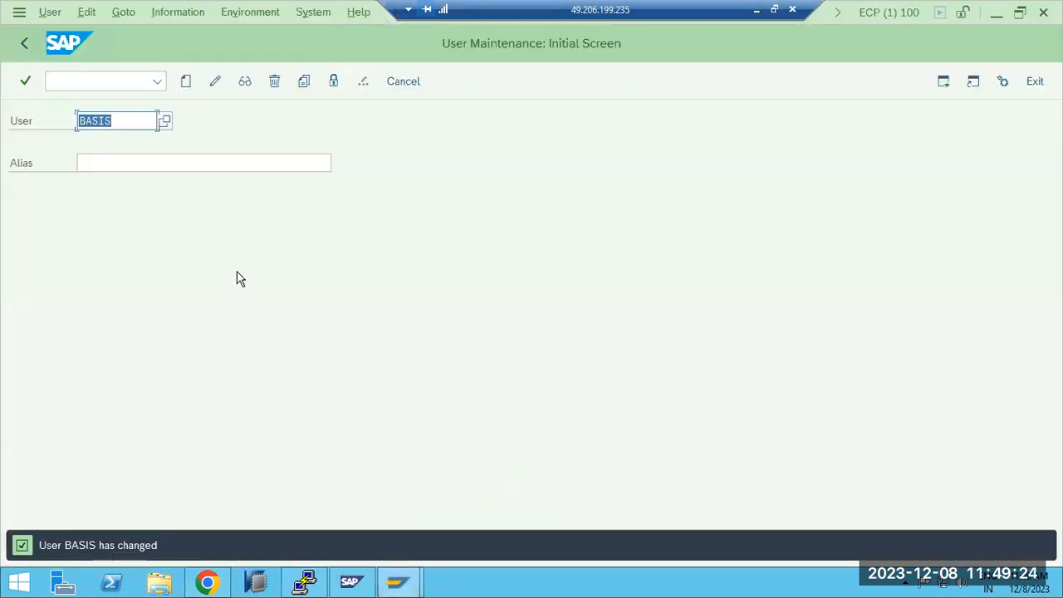
{"action": "left_click", "coordinate": [208, 584]}
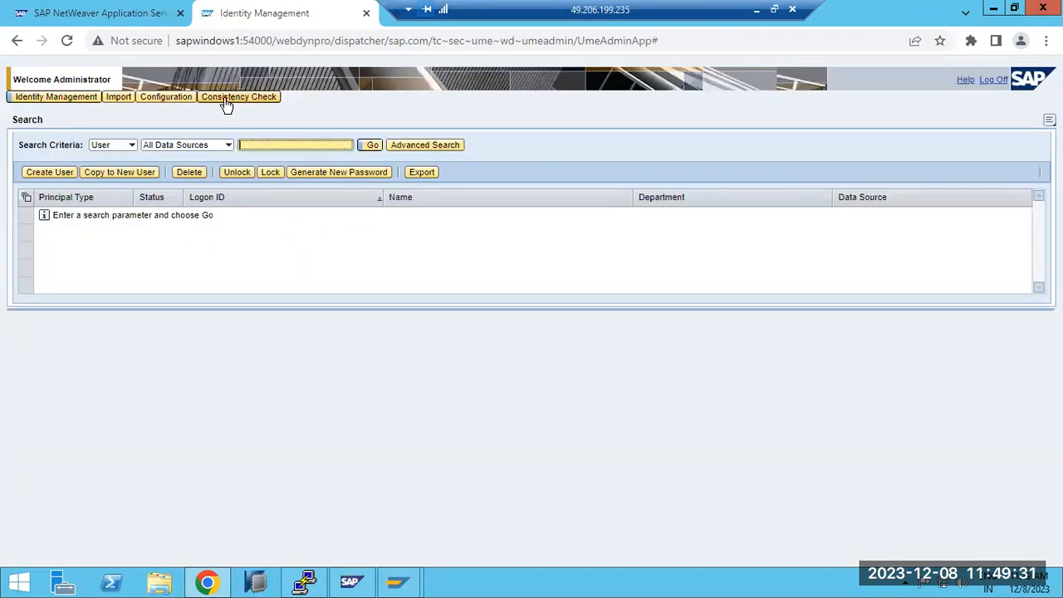
Step: Open the UME configuration and check its data source and data source file name
{"action": "left_click", "coordinate": [73, 97]}
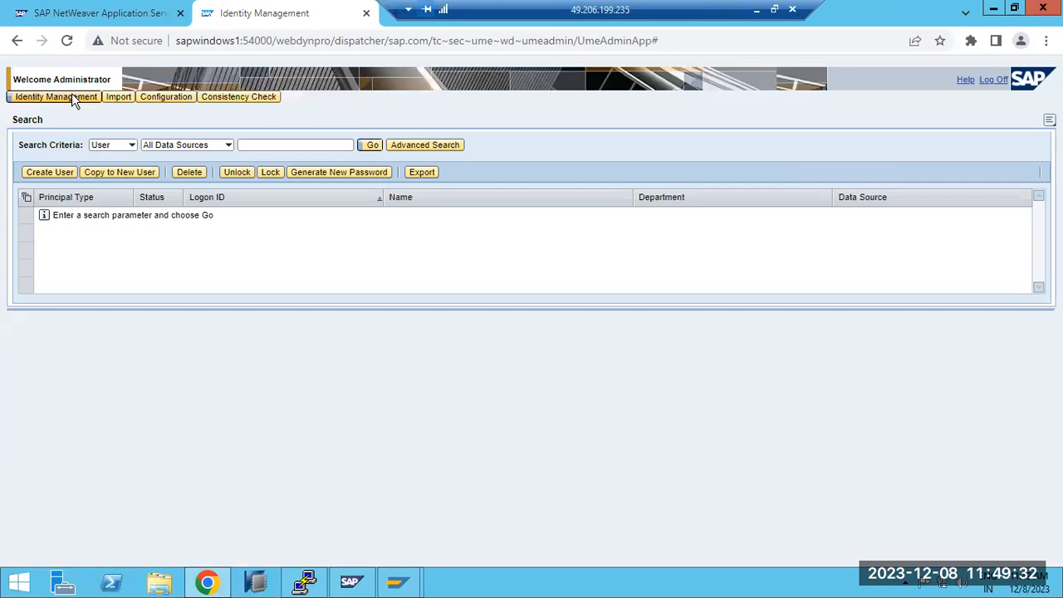
{"action": "left_click", "coordinate": [166, 98]}
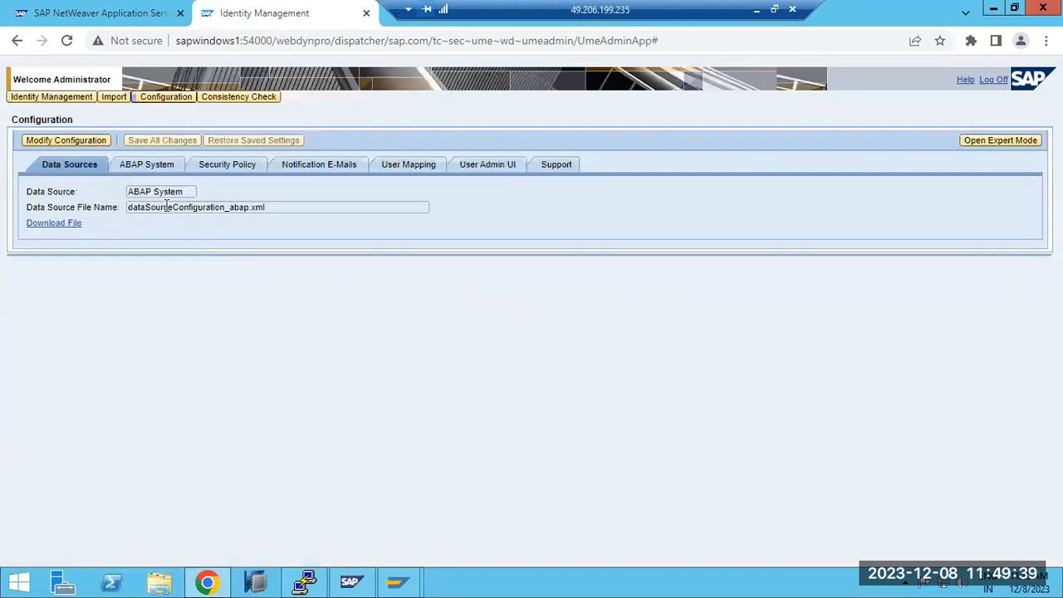
Step: Search Identity Management for all users in the ABAP data source
{"action": "left_click", "coordinate": [69, 98]}
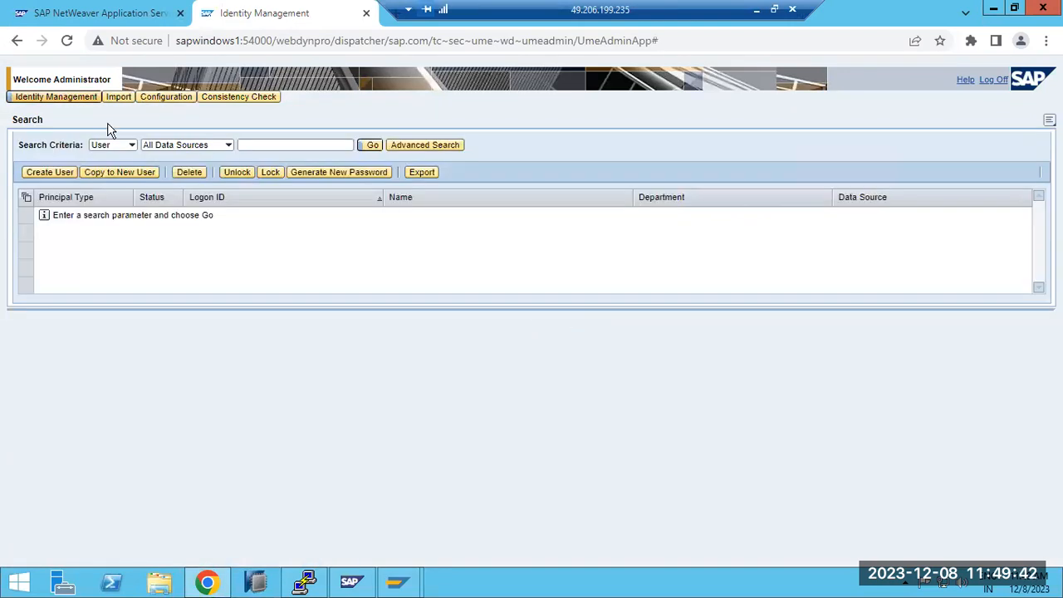
{"action": "left_click", "coordinate": [229, 145]}
{"action": "left_click", "coordinate": [153, 173]}
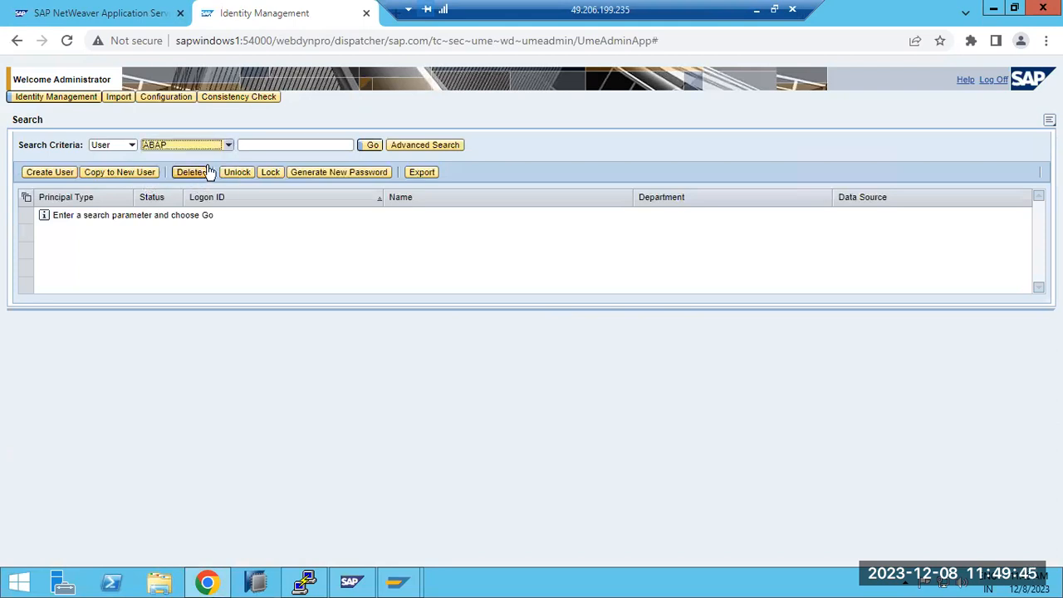
{"action": "left_click", "coordinate": [373, 146]}
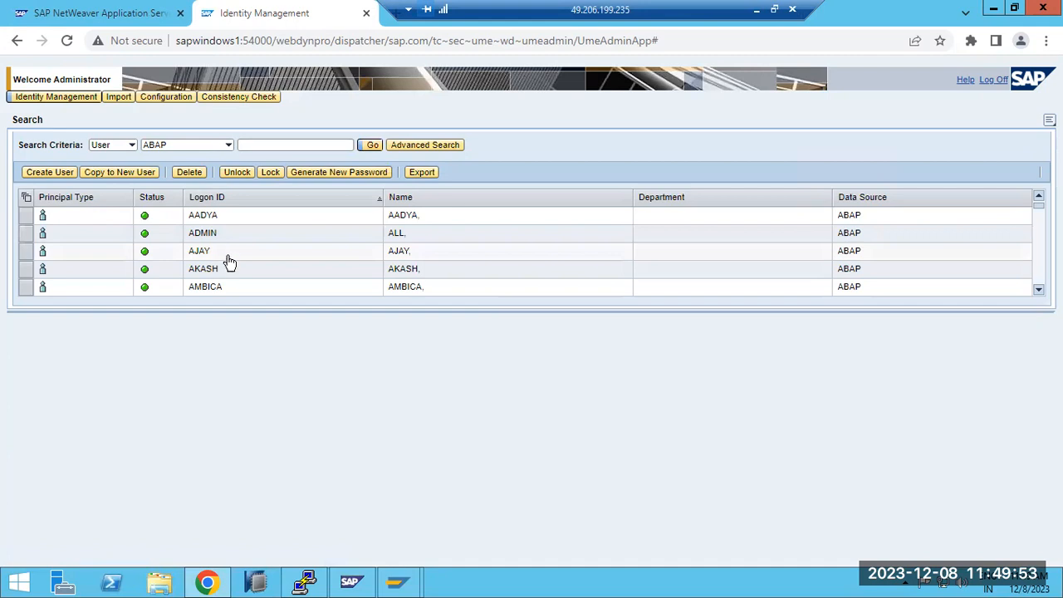
Step: Look through the listed ABAP users, checking their logon IDs, status and data source
{"action": "left_click", "coordinate": [1038, 290]}
{"action": "left_click", "coordinate": [1038, 290]}
{"action": "left_click", "coordinate": [1038, 290]}
{"action": "left_click", "coordinate": [1037, 291]}
{"action": "left_click", "coordinate": [1037, 291]}
{"action": "left_click", "coordinate": [1038, 291]}
{"action": "left_click", "coordinate": [1038, 290]}
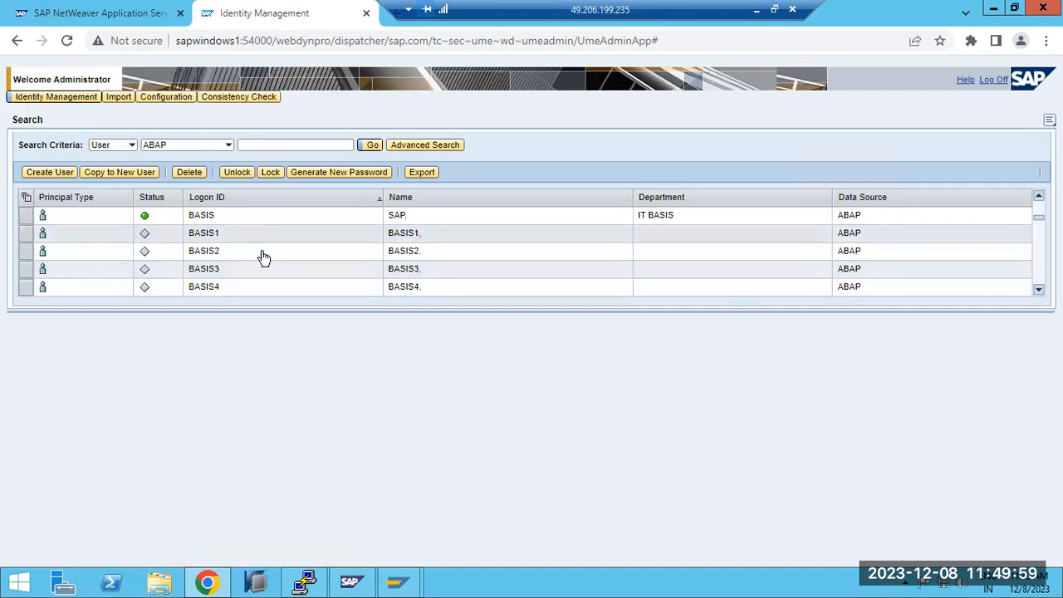
{"action": "left_click", "coordinate": [1038, 291]}
{"action": "left_click", "coordinate": [1037, 291]}
{"action": "left_click", "coordinate": [1037, 291]}
{"action": "left_click", "coordinate": [1038, 290]}
{"action": "left_click", "coordinate": [1038, 290]}
{"action": "left_click", "coordinate": [1038, 290]}
{"action": "left_click", "coordinate": [1038, 291]}
{"action": "left_click", "coordinate": [1037, 291]}
{"action": "left_click", "coordinate": [1038, 290]}
{"action": "left_click", "coordinate": [1037, 291]}
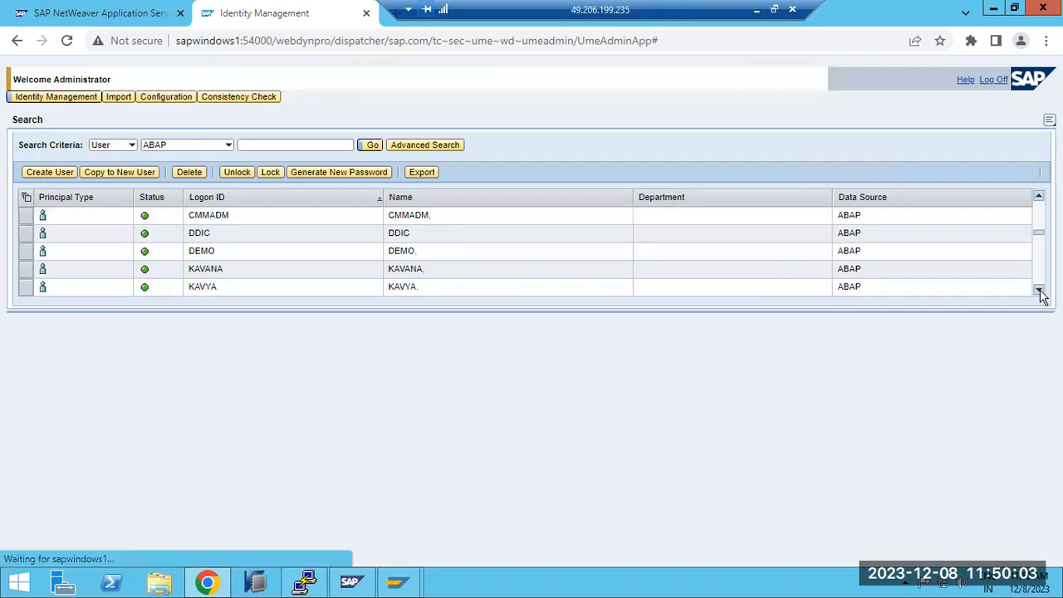
{"action": "left_click", "coordinate": [1039, 291]}
{"action": "left_click", "coordinate": [1039, 291]}
{"action": "left_click", "coordinate": [1039, 291]}
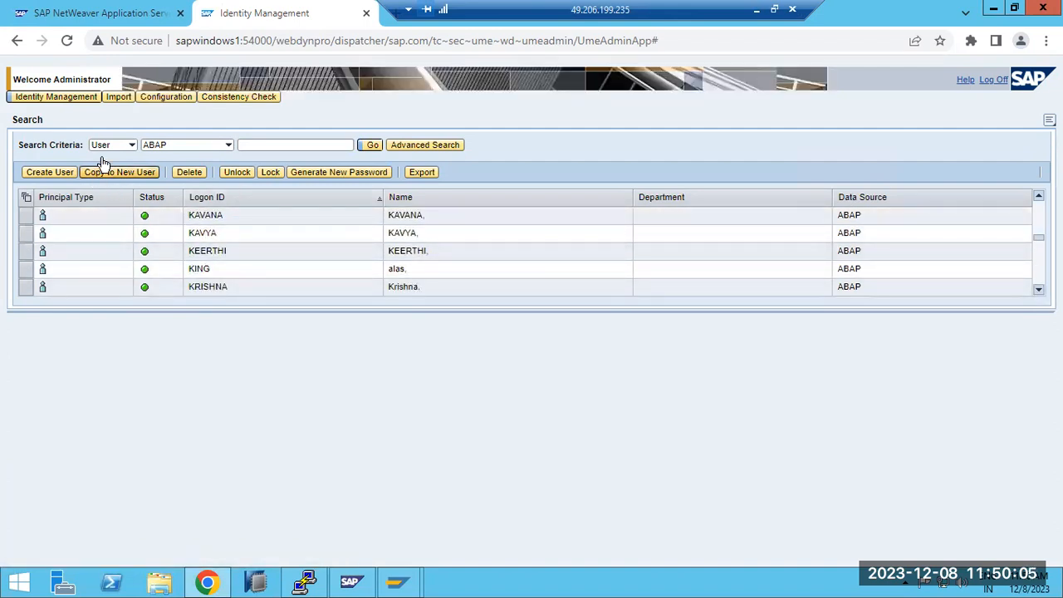
Step: Set the user search's data source to UME Database and view the Consistency Check page
{"action": "left_click", "coordinate": [227, 145]}
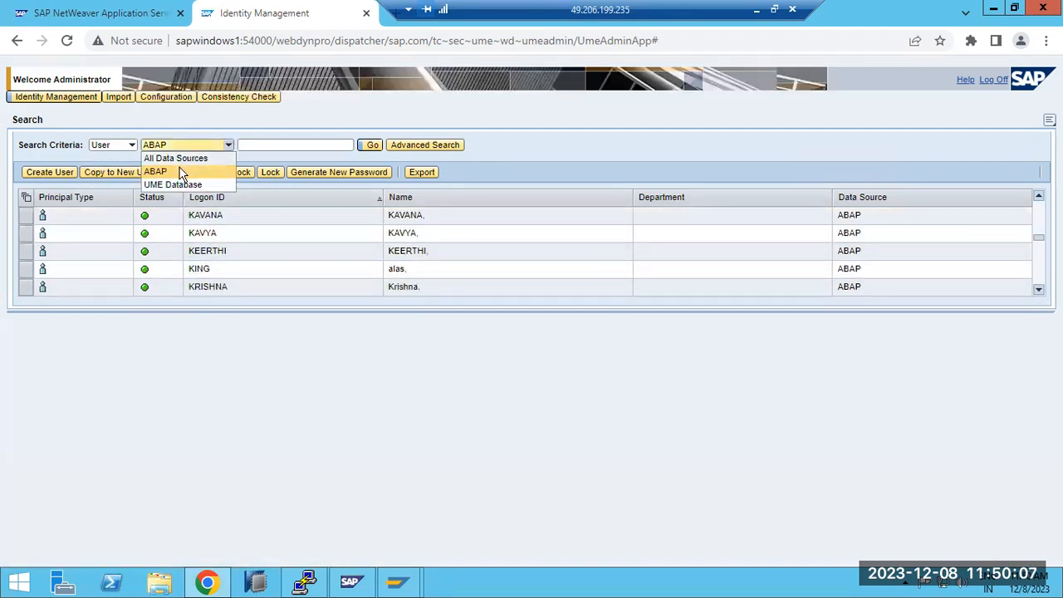
{"action": "left_click", "coordinate": [176, 185]}
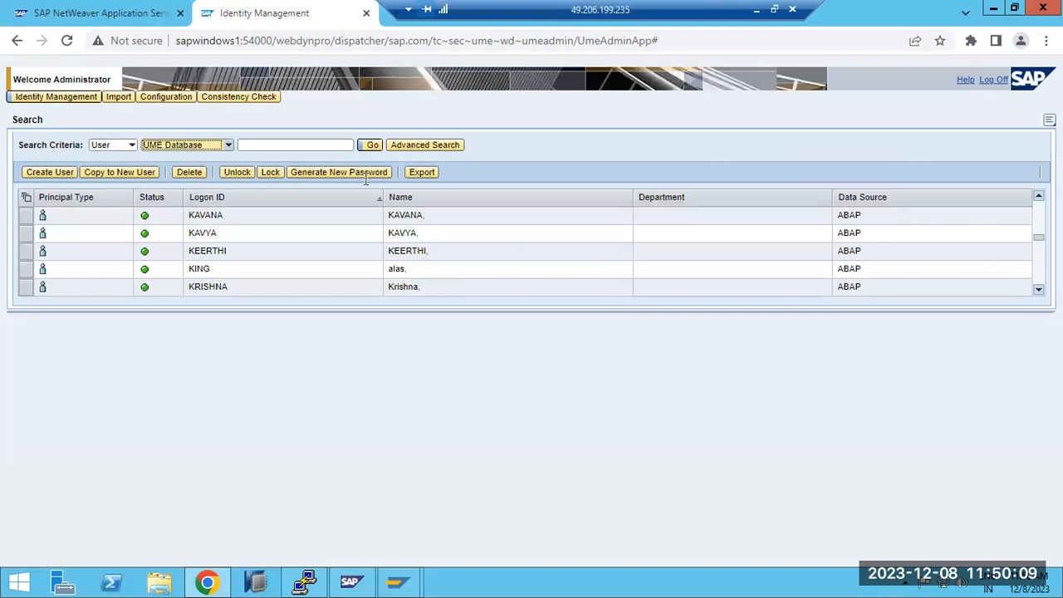
{"action": "left_click", "coordinate": [212, 98]}
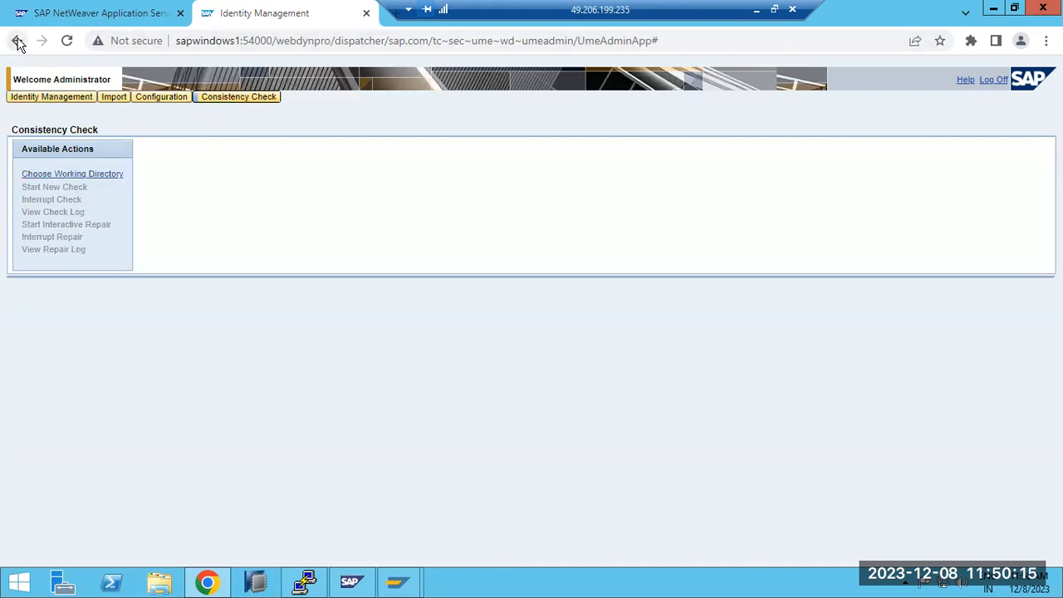
{"action": "left_click", "coordinate": [122, 23]}
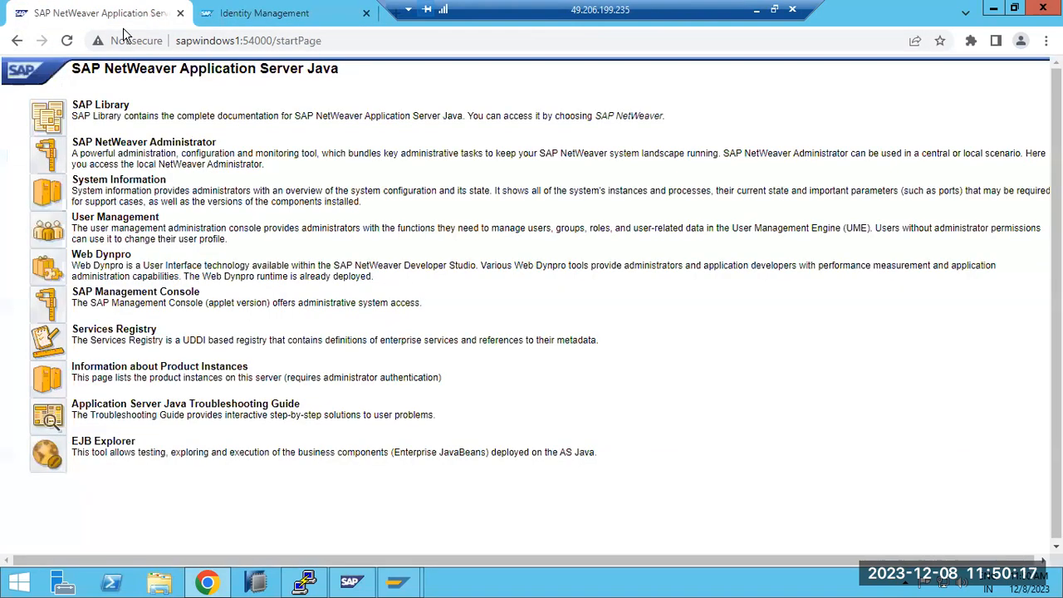
{"action": "left_click", "coordinate": [238, 23]}
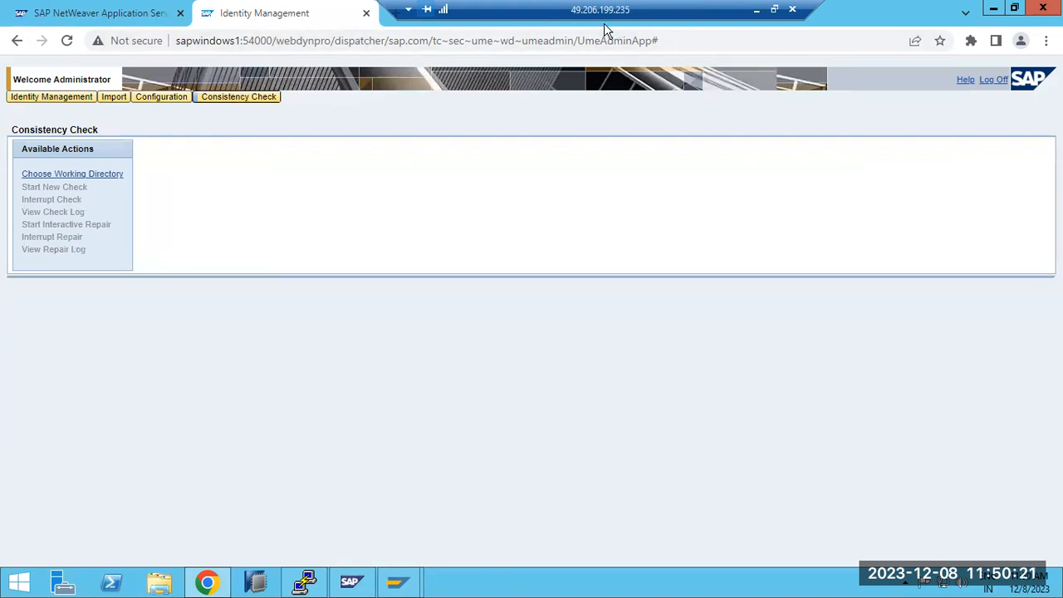
{"action": "left_click", "coordinate": [160, 23]}
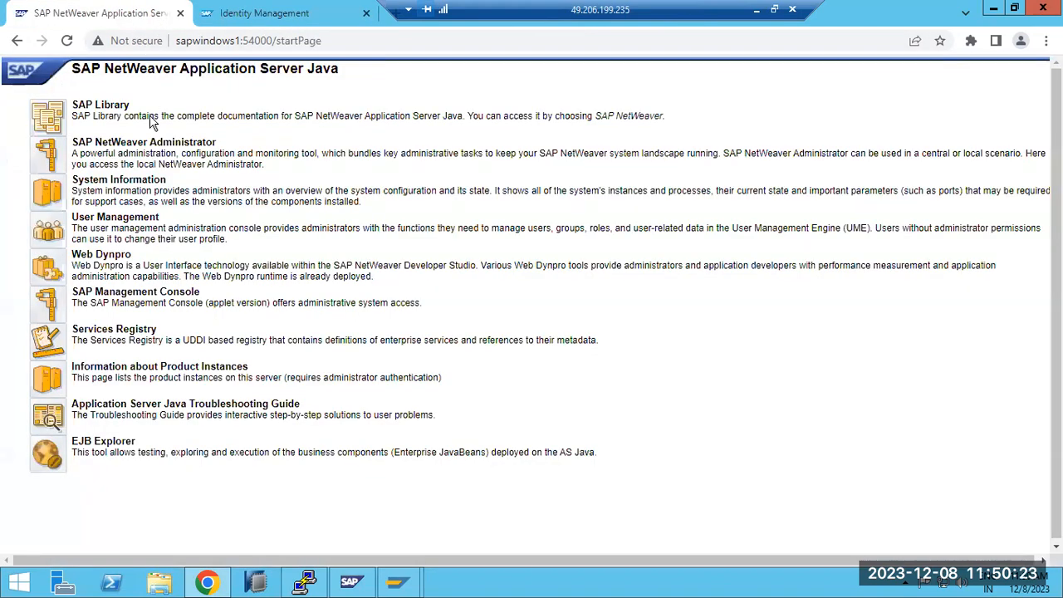
{"action": "left_click", "coordinate": [200, 23]}
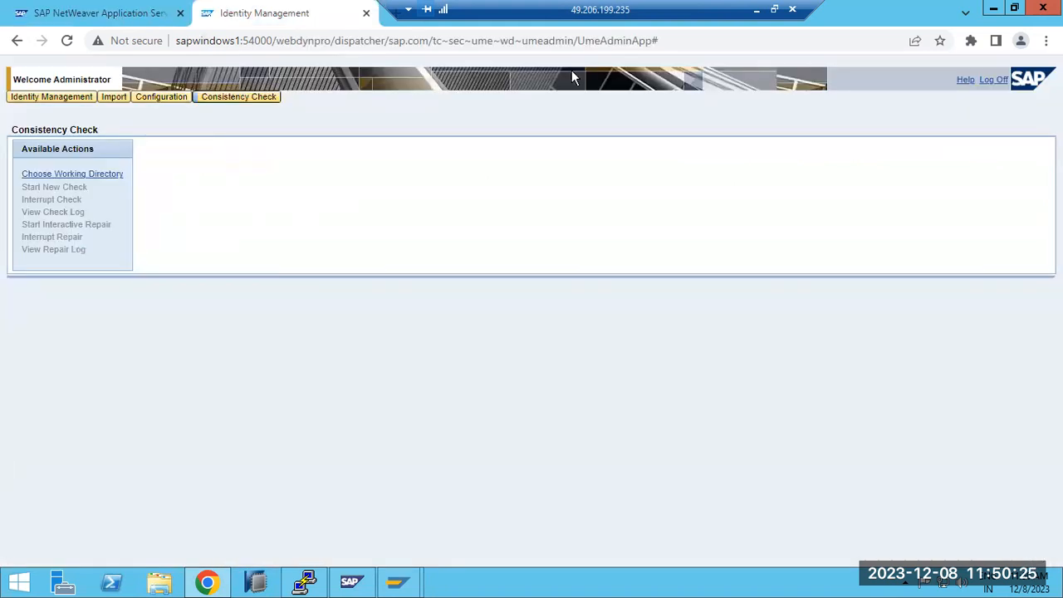
Step: Open NetWeaver Administrator from the start page and examine the Operations and Configuration work centers, including the Infrastructure tools
{"action": "left_click", "coordinate": [100, 12]}
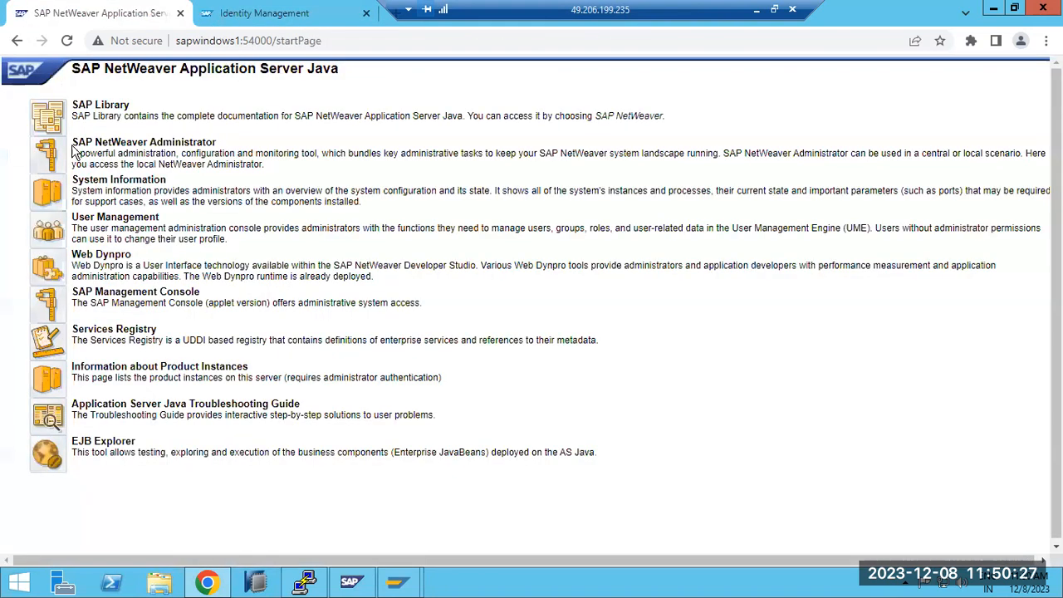
{"action": "left_click", "coordinate": [42, 158]}
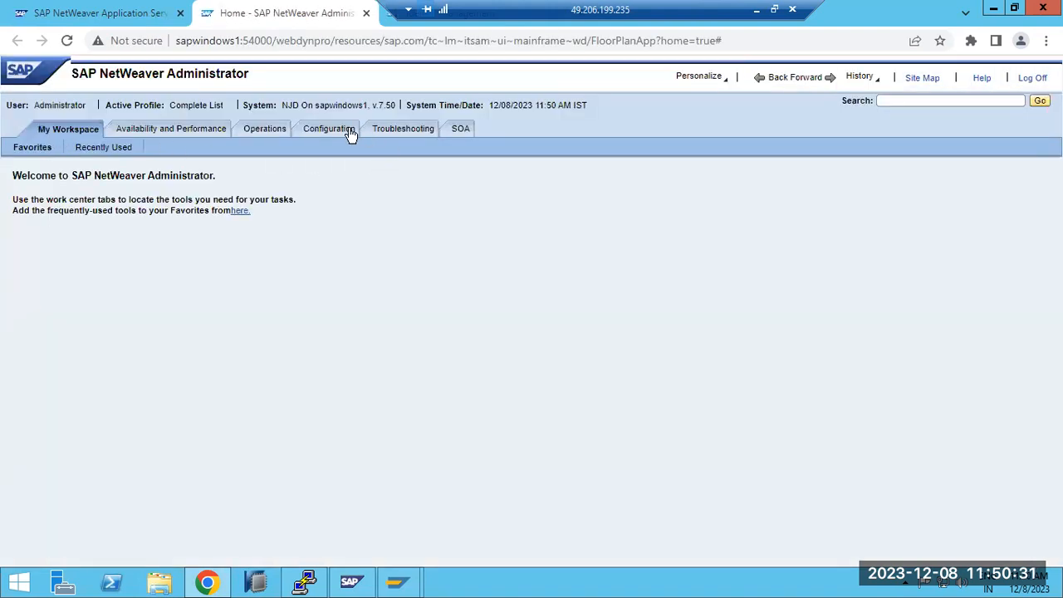
{"action": "left_click", "coordinate": [273, 130]}
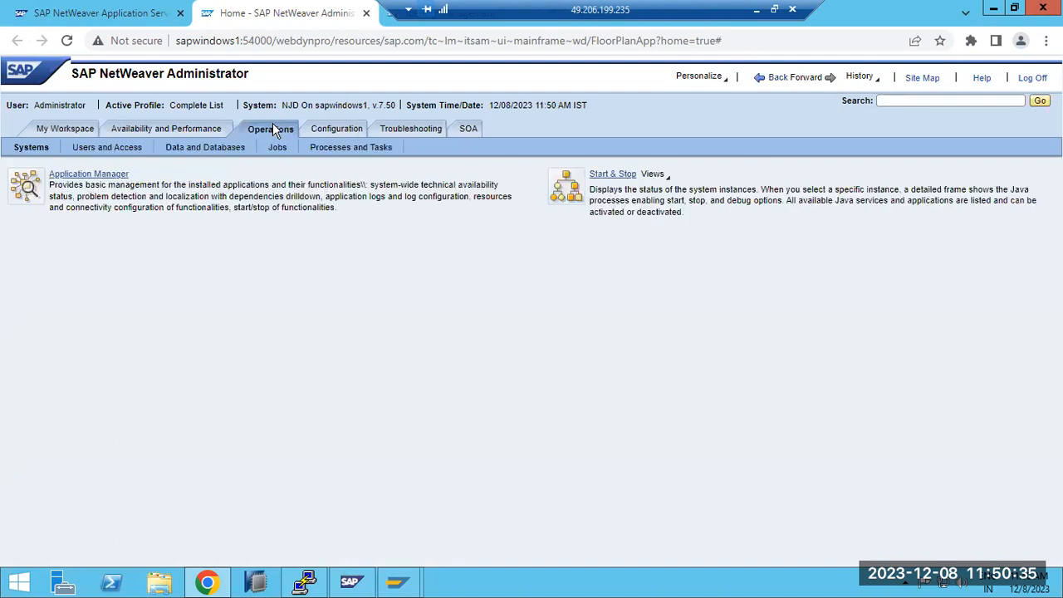
{"action": "left_click", "coordinate": [324, 126]}
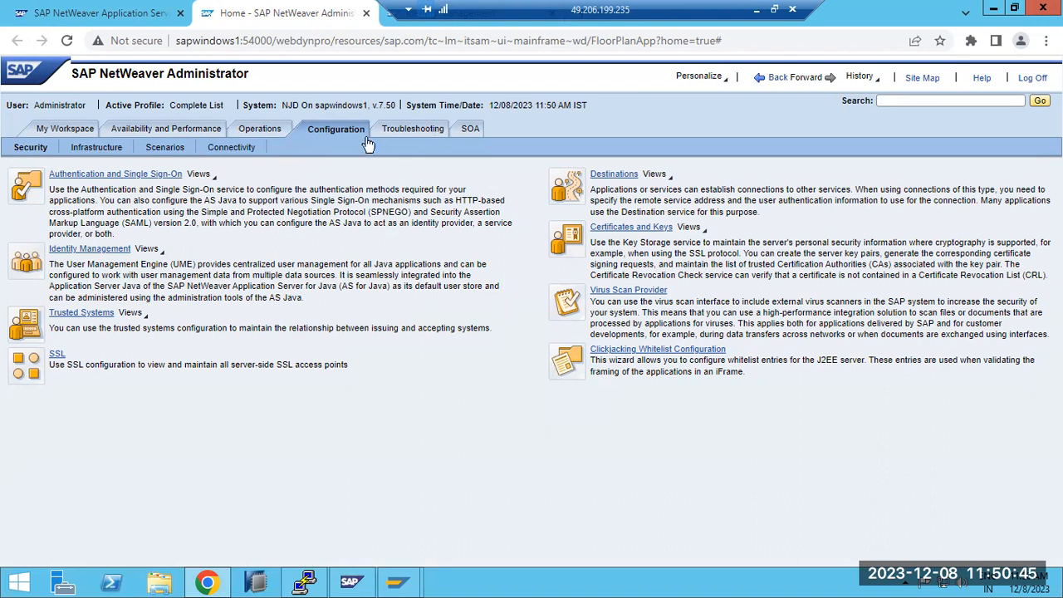
{"action": "left_click", "coordinate": [100, 149]}
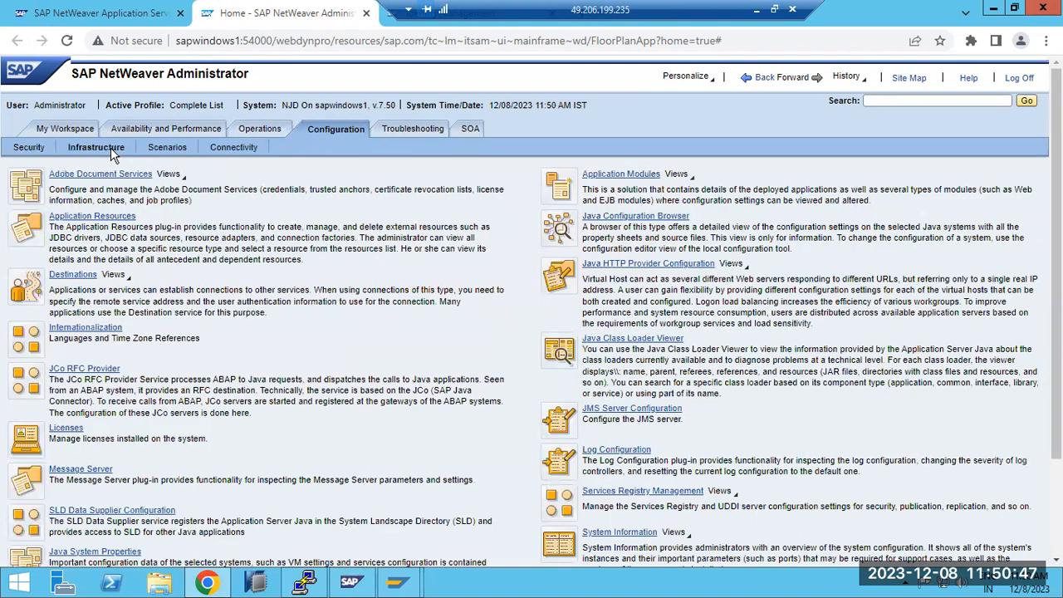